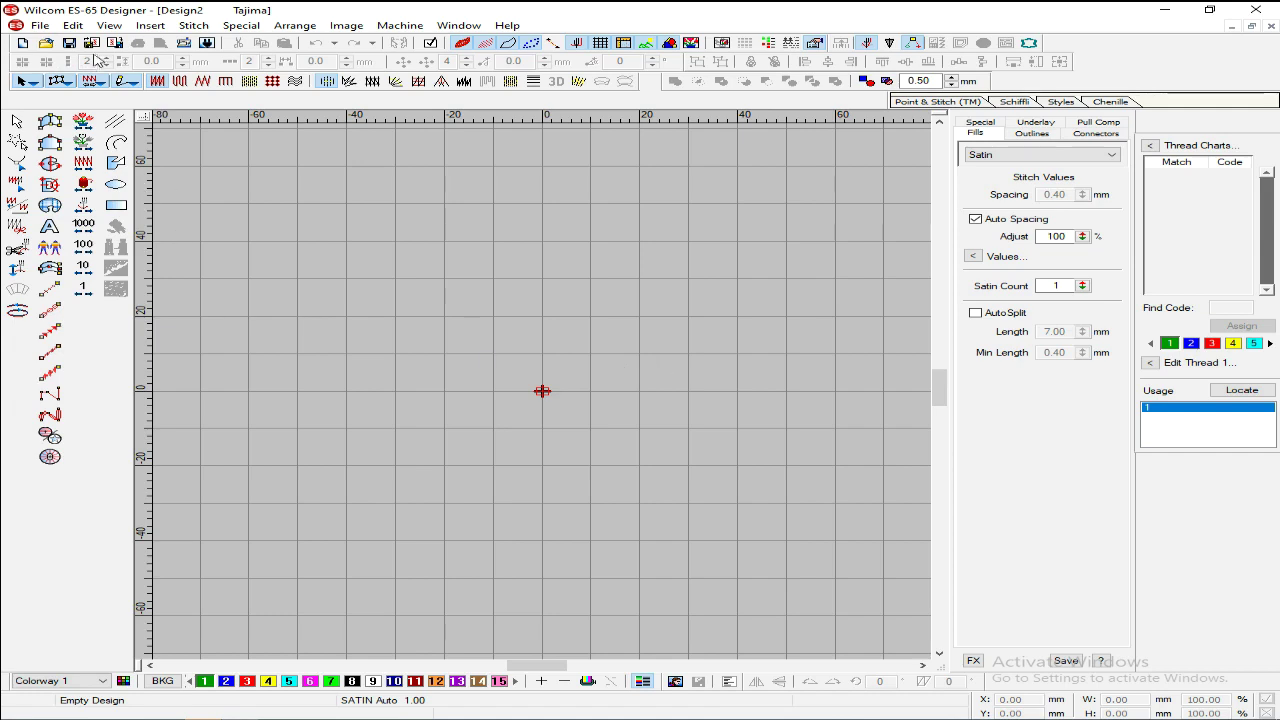
Step: Open the embroidery design 504-2630 from the 501-700 folder
left_click(50, 44)
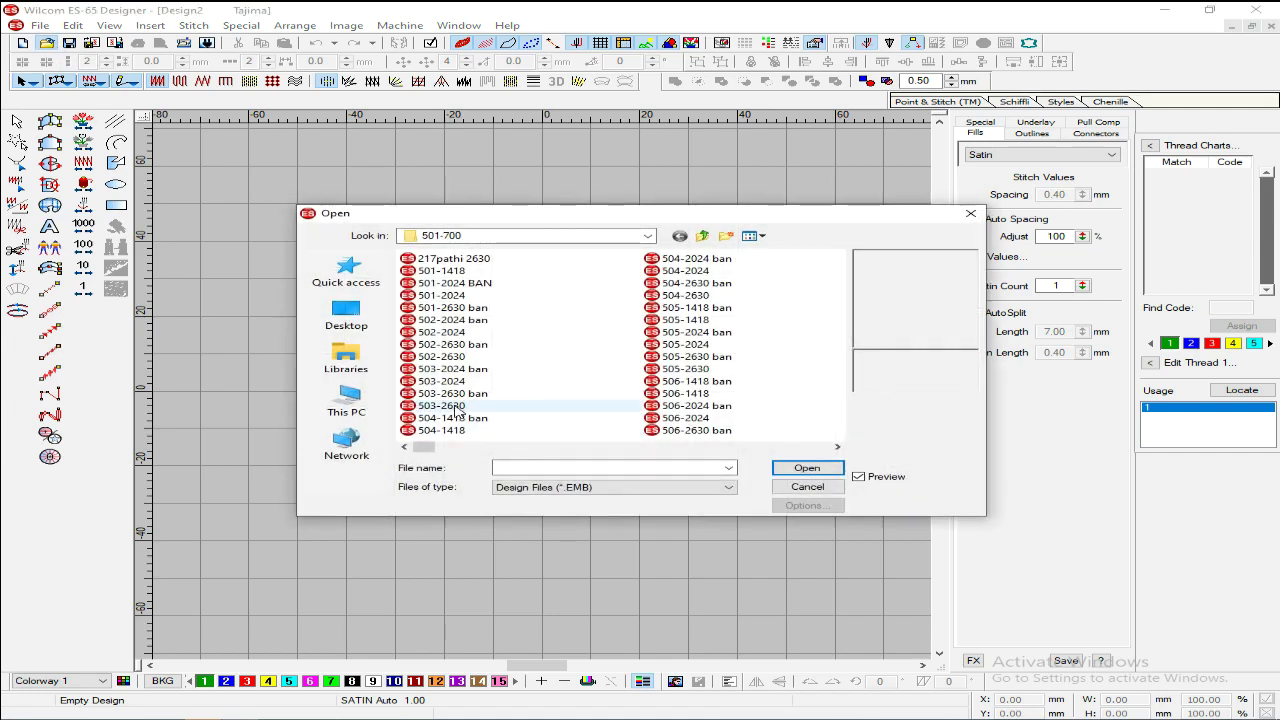
left_click(452, 406)
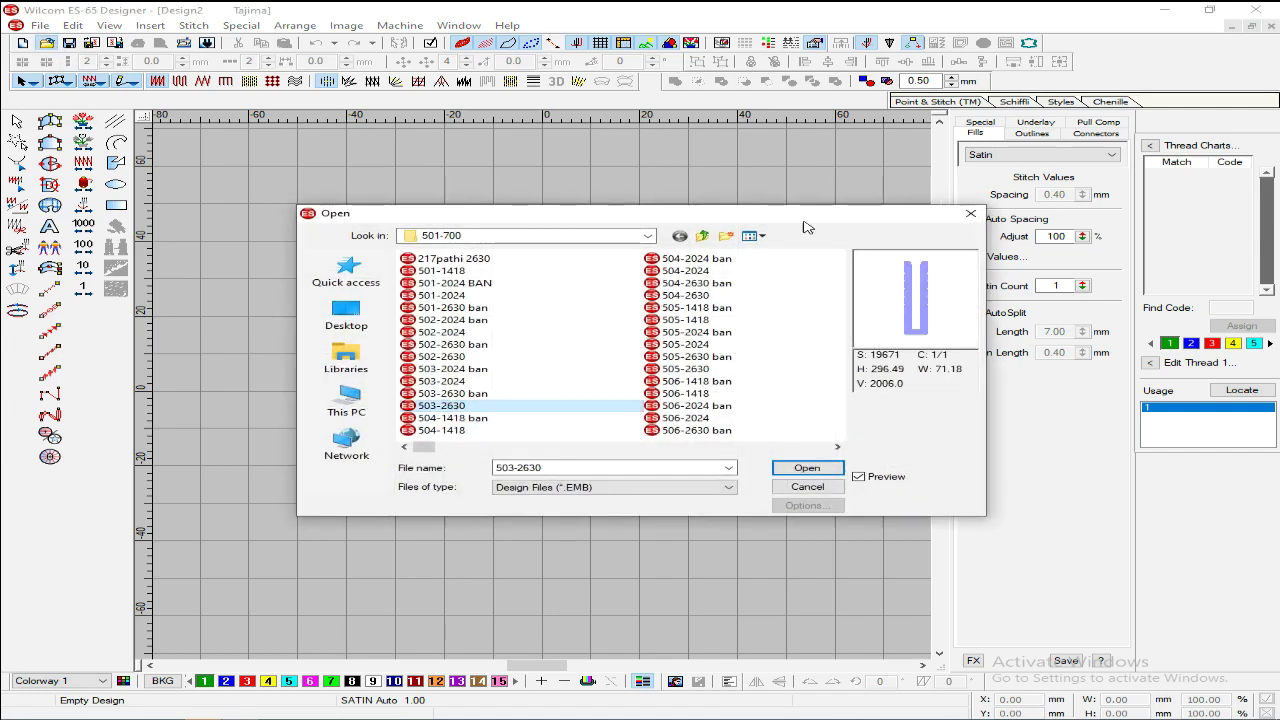
left_click(700, 295)
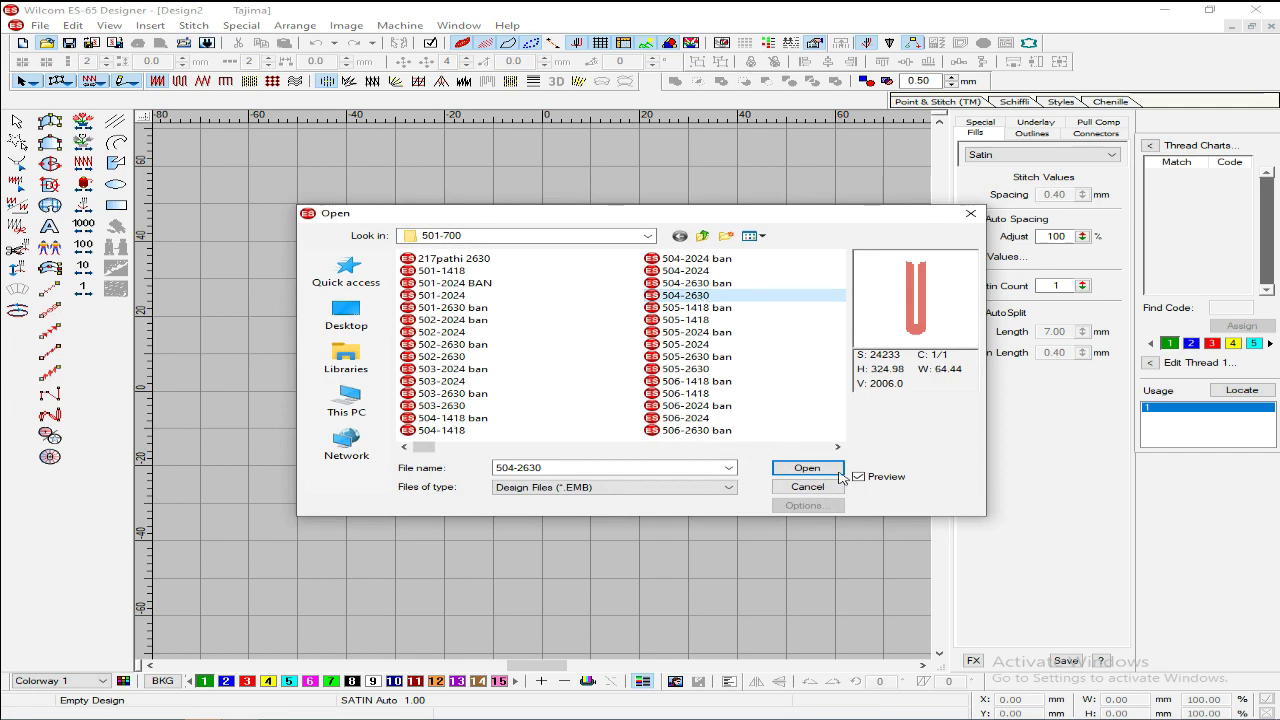
left_click(807, 468)
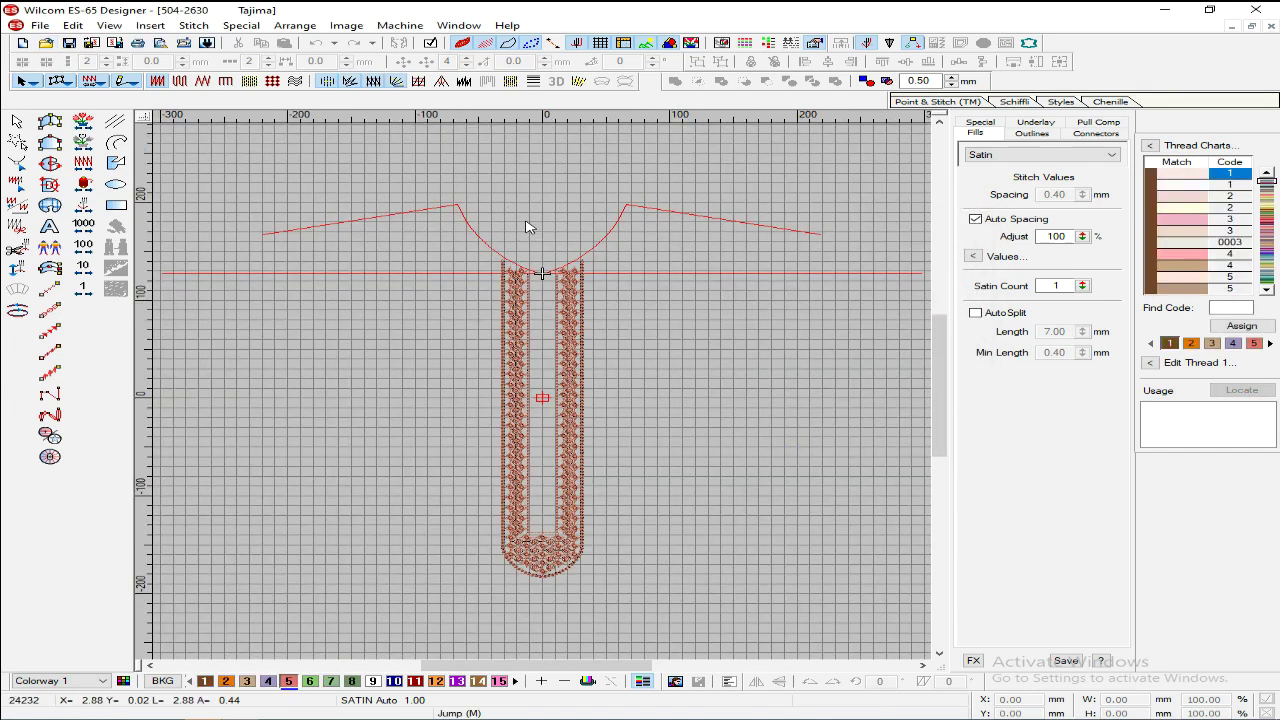
Step: Delete the grouped neckline and shoulder guide outline with its long horizontal line across the design
key("t")
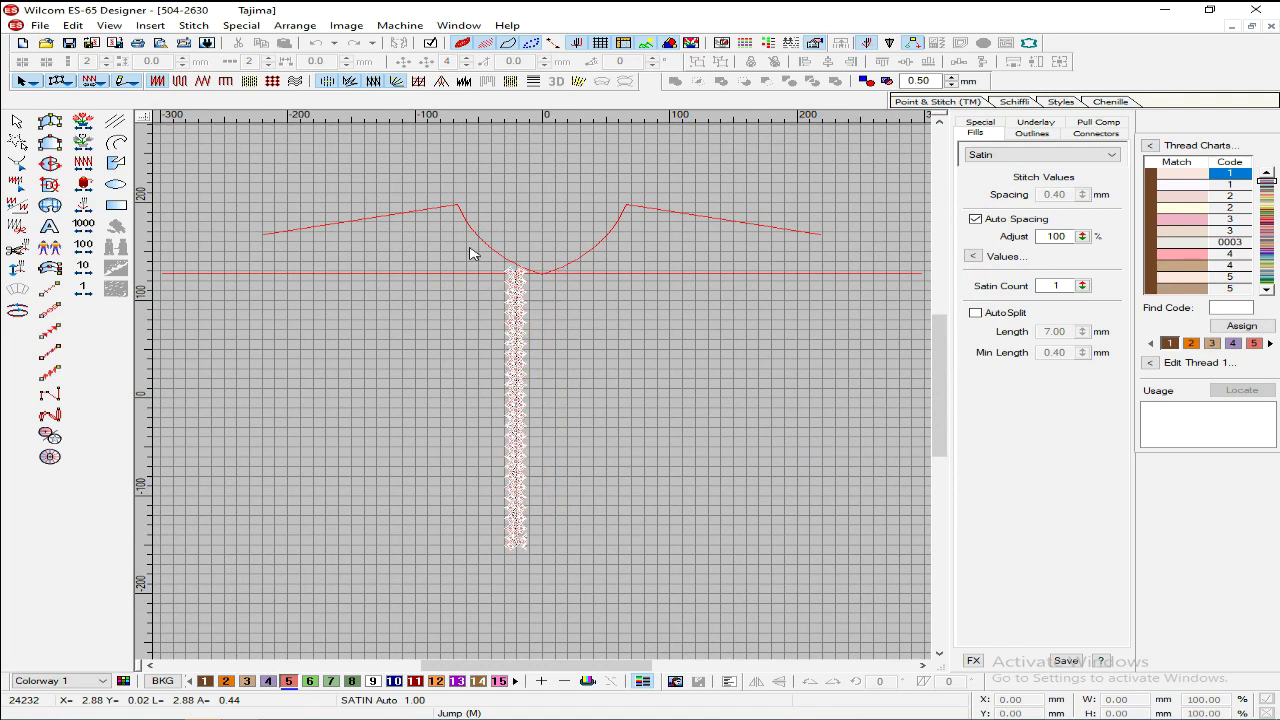
left_click(474, 234)
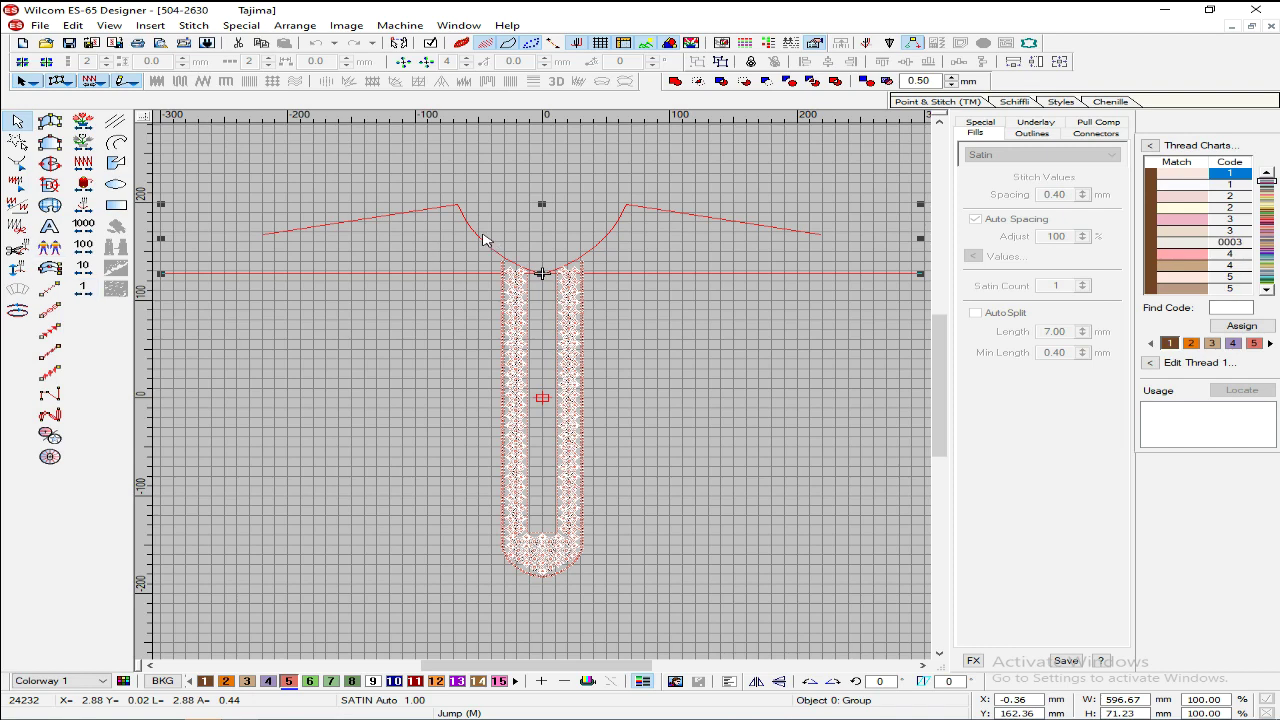
key("Delete")
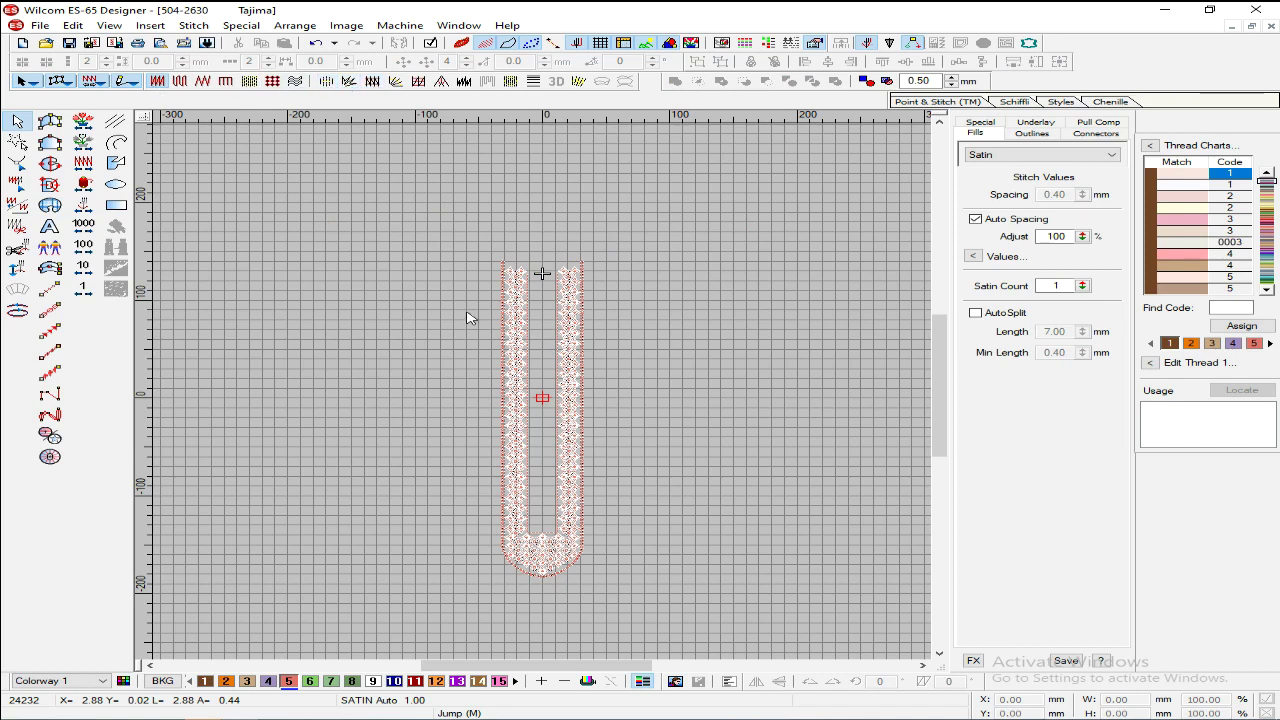
key("b")
left_click_drag(470, 262, 603, 348)
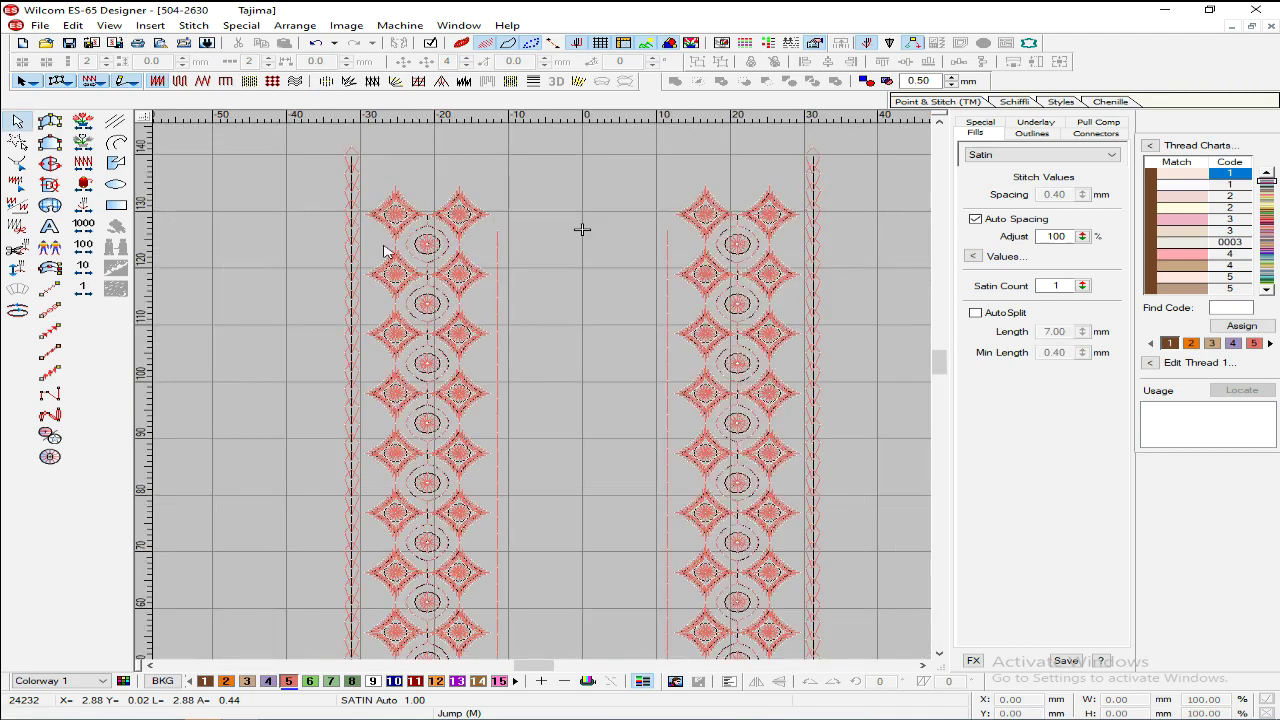
key("b")
left_click_drag(388, 225, 565, 421)
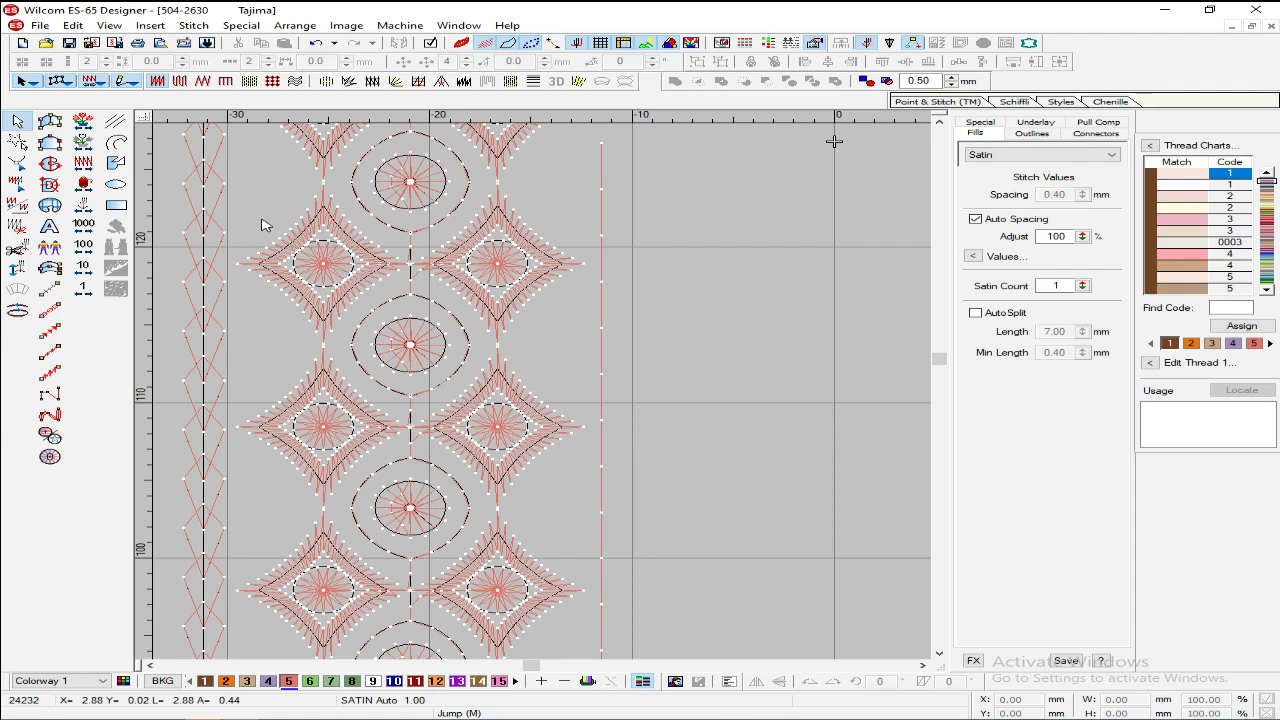
left_click(592, 418)
key("ctrl+z")
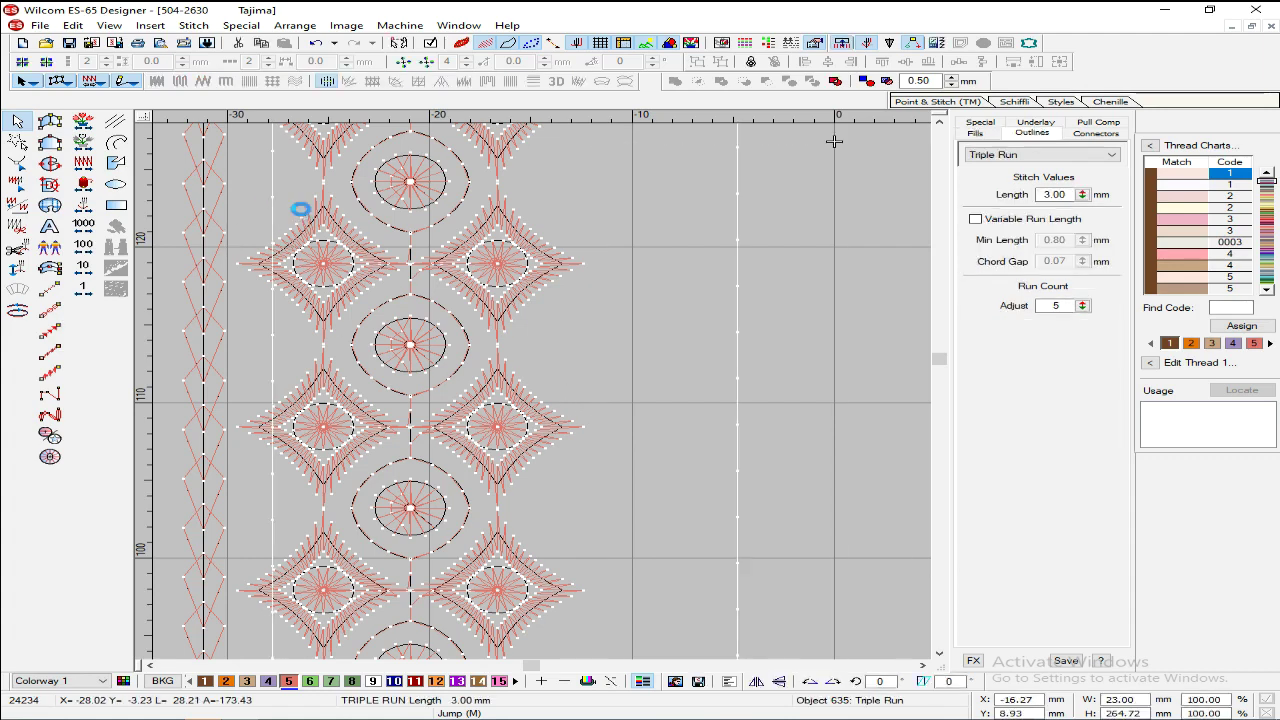
Step: Examine the stitches of the diamond and circle motifs in the left border strip up close
key("shift+z")
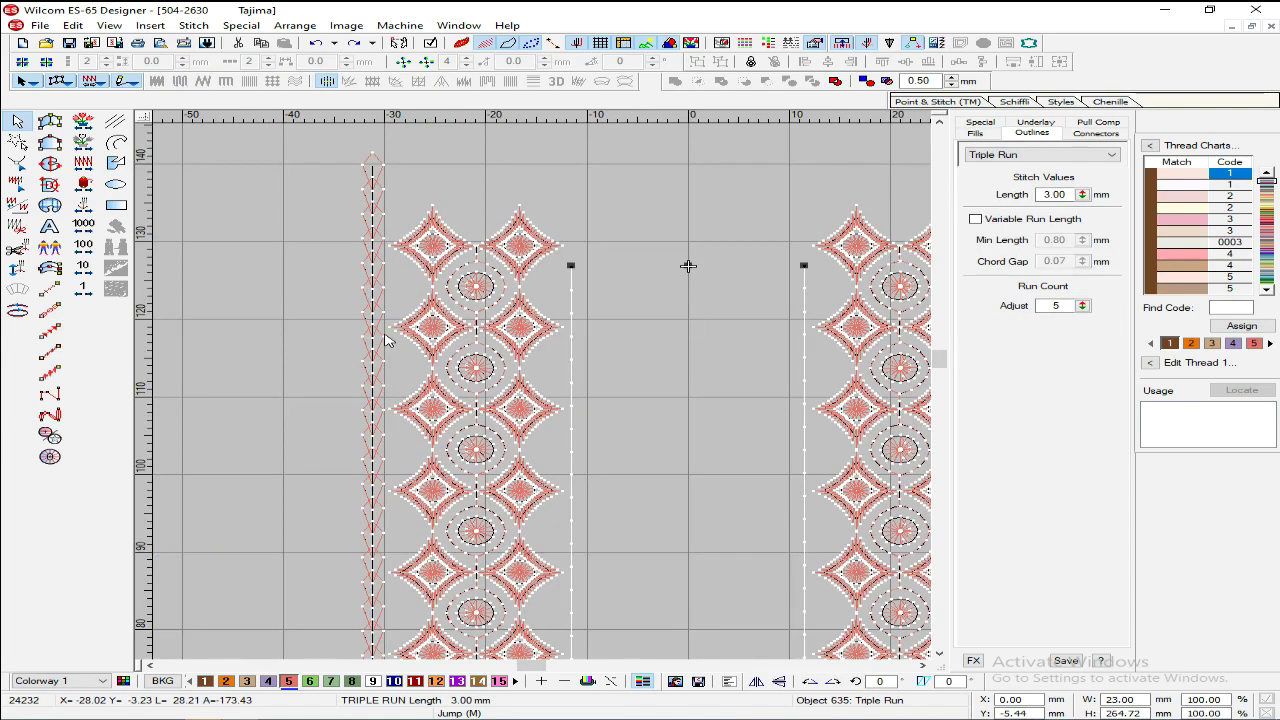
key("z")
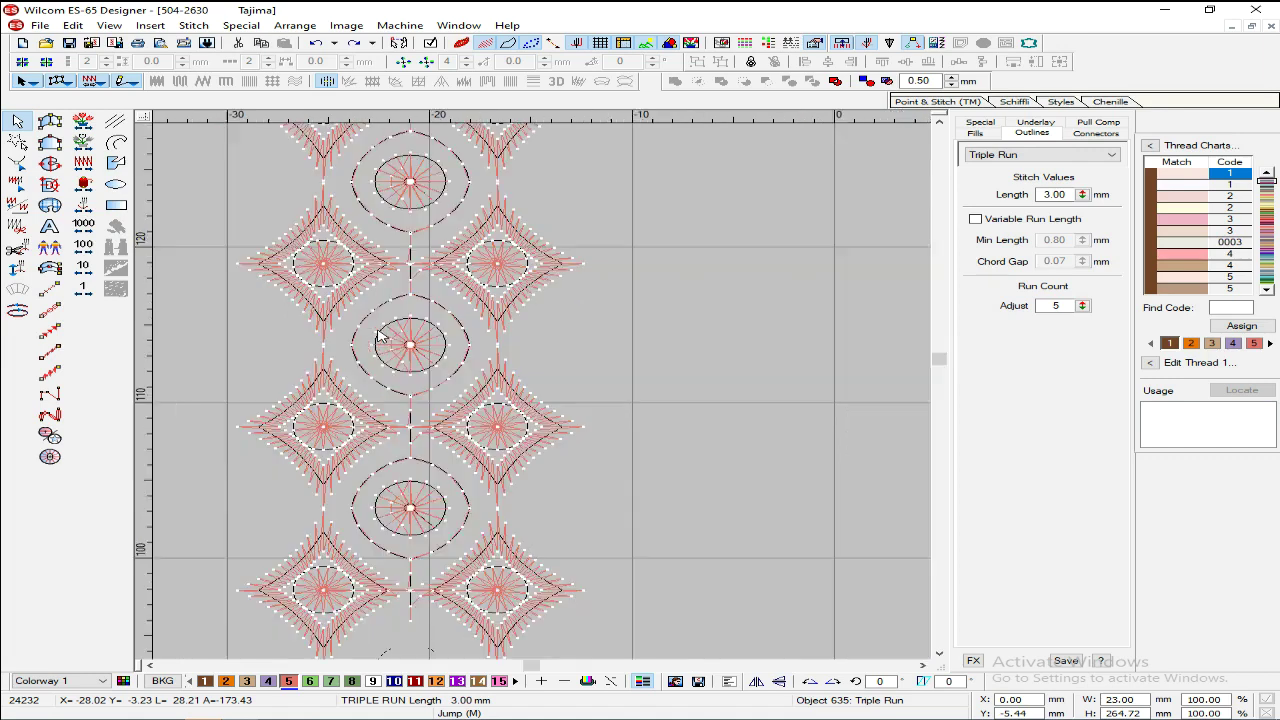
key("z")
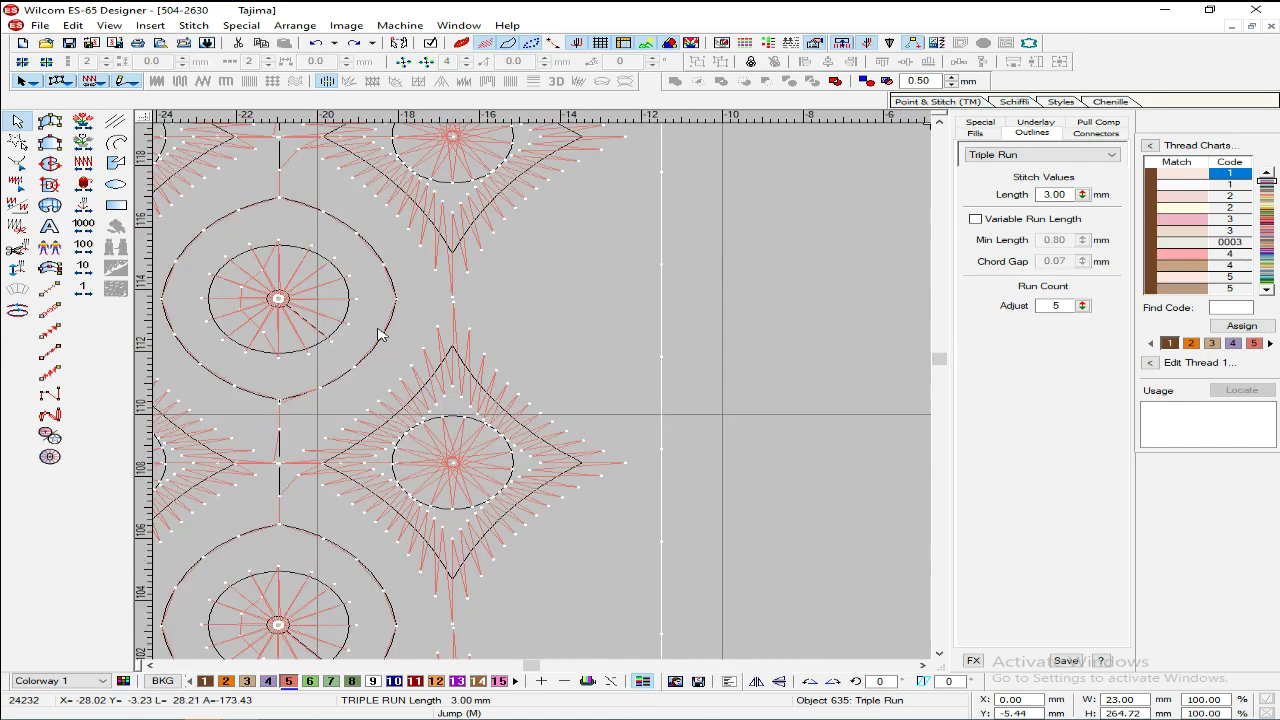
key("shift+z")
key("shift+z")
key("shift+z")
key("Escape")
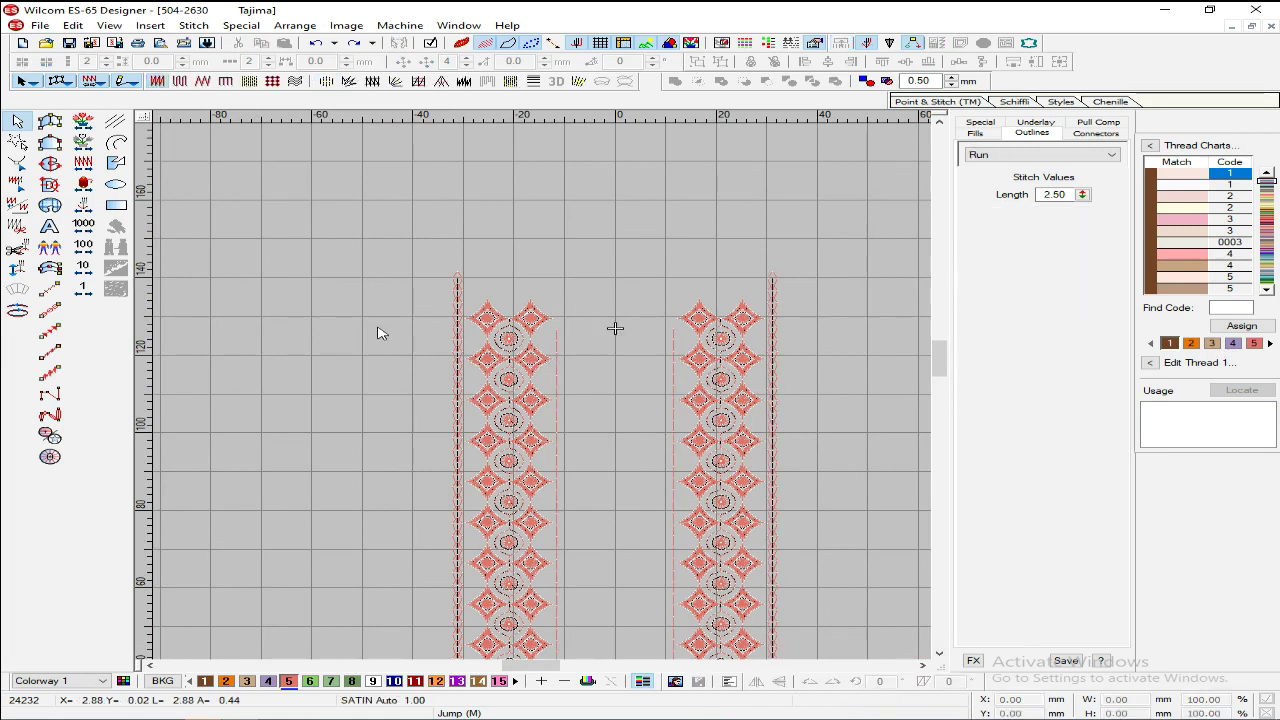
key("b")
left_click_drag(438, 350, 584, 462)
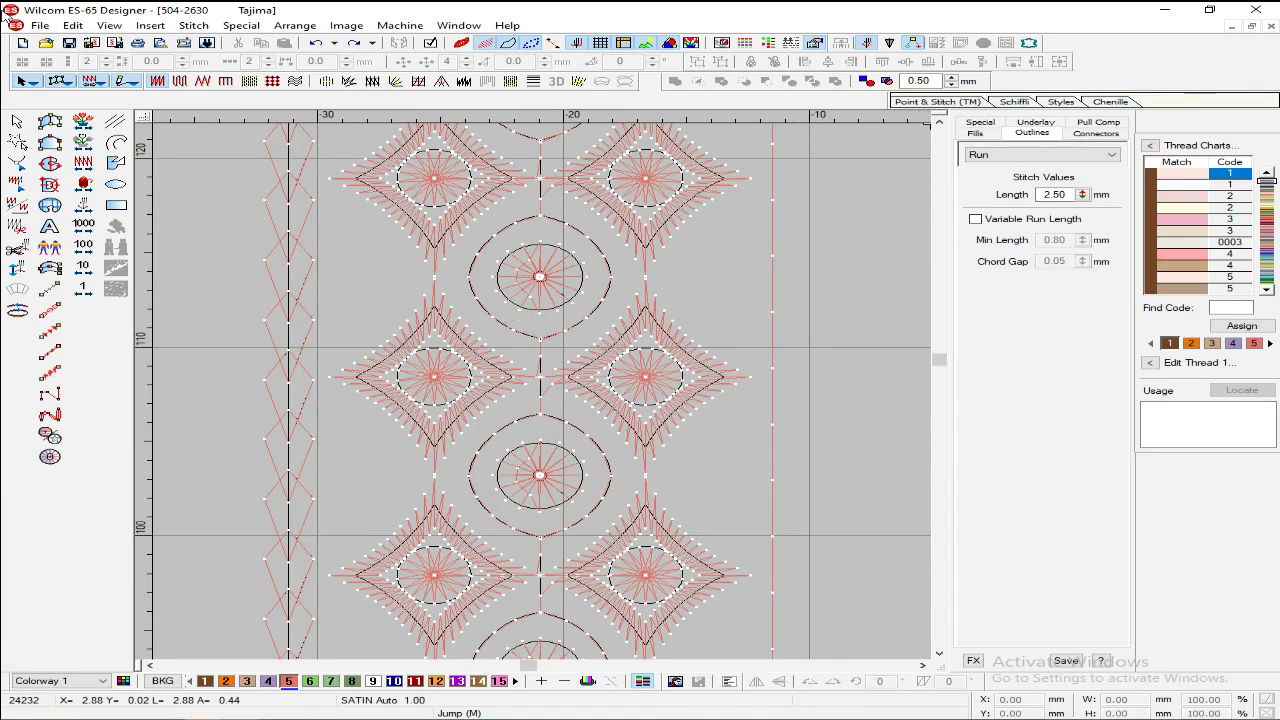
Step: Set the Triple Run outline to a 1.50 mm stitch length, with variable run length enabled and a 1.00 mm minimum length
left_click(17, 120)
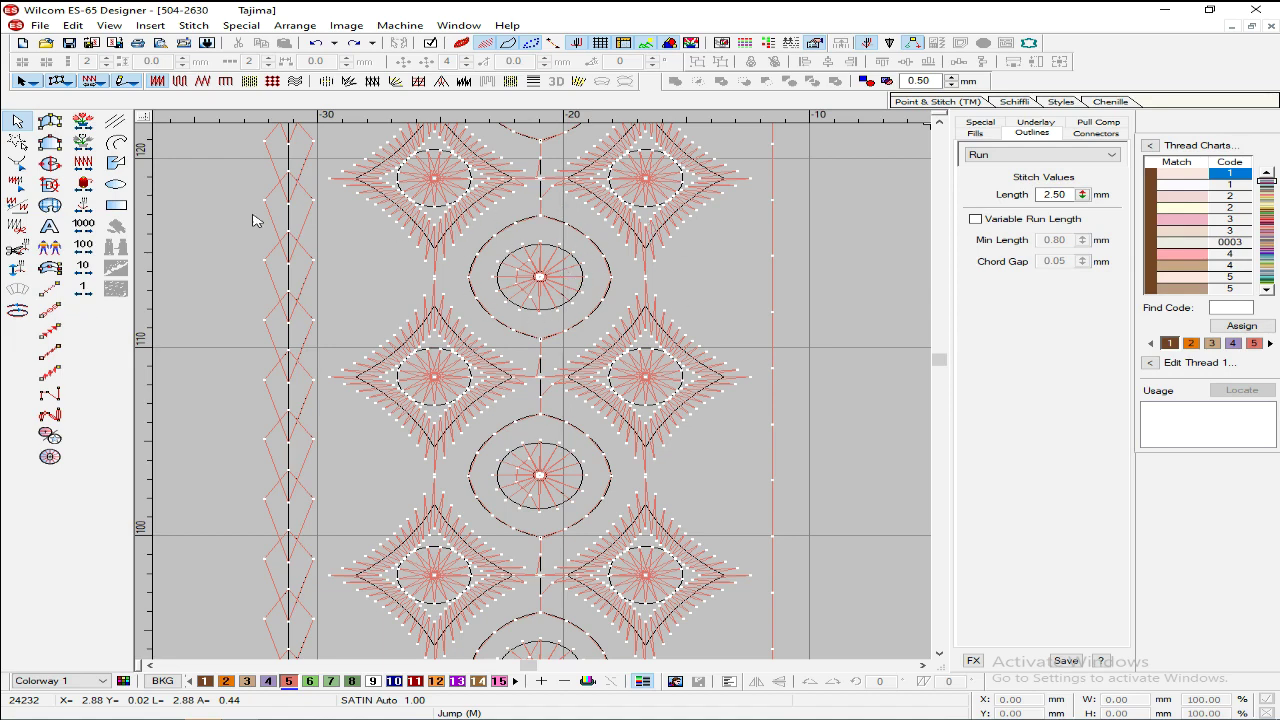
left_click(53, 328)
double_click(1052, 194)
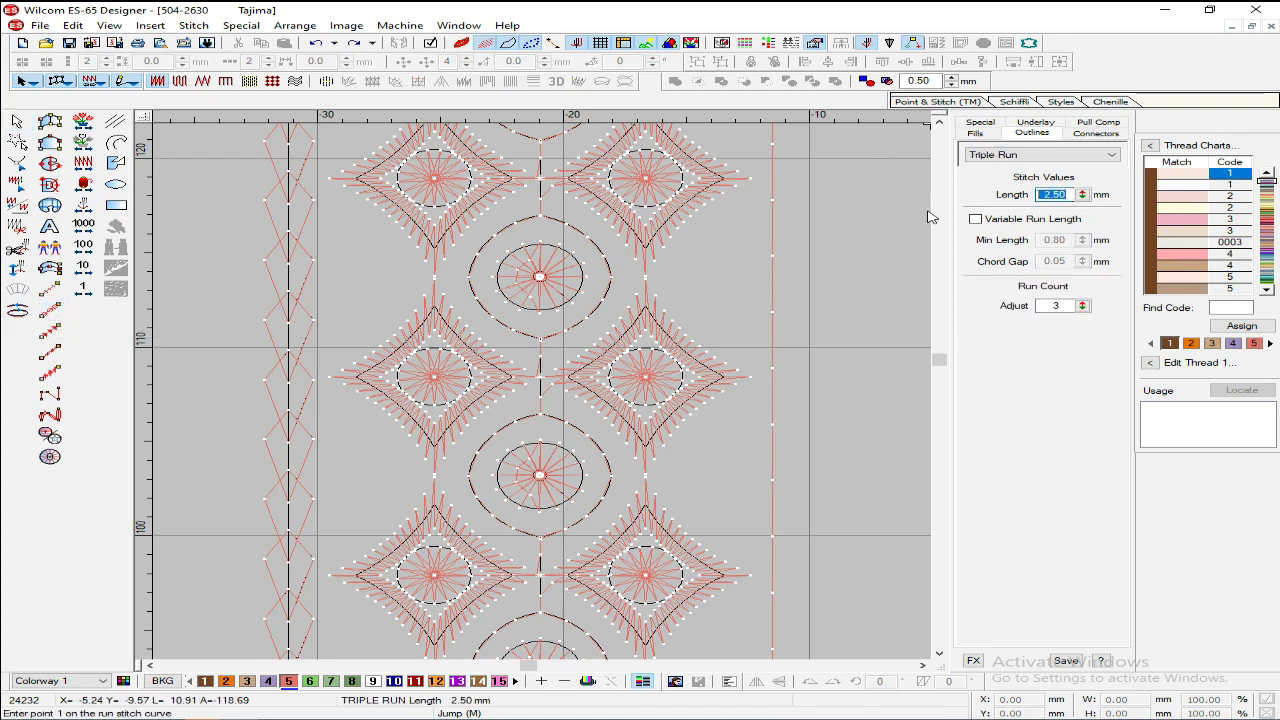
type("1")
left_click(976, 219)
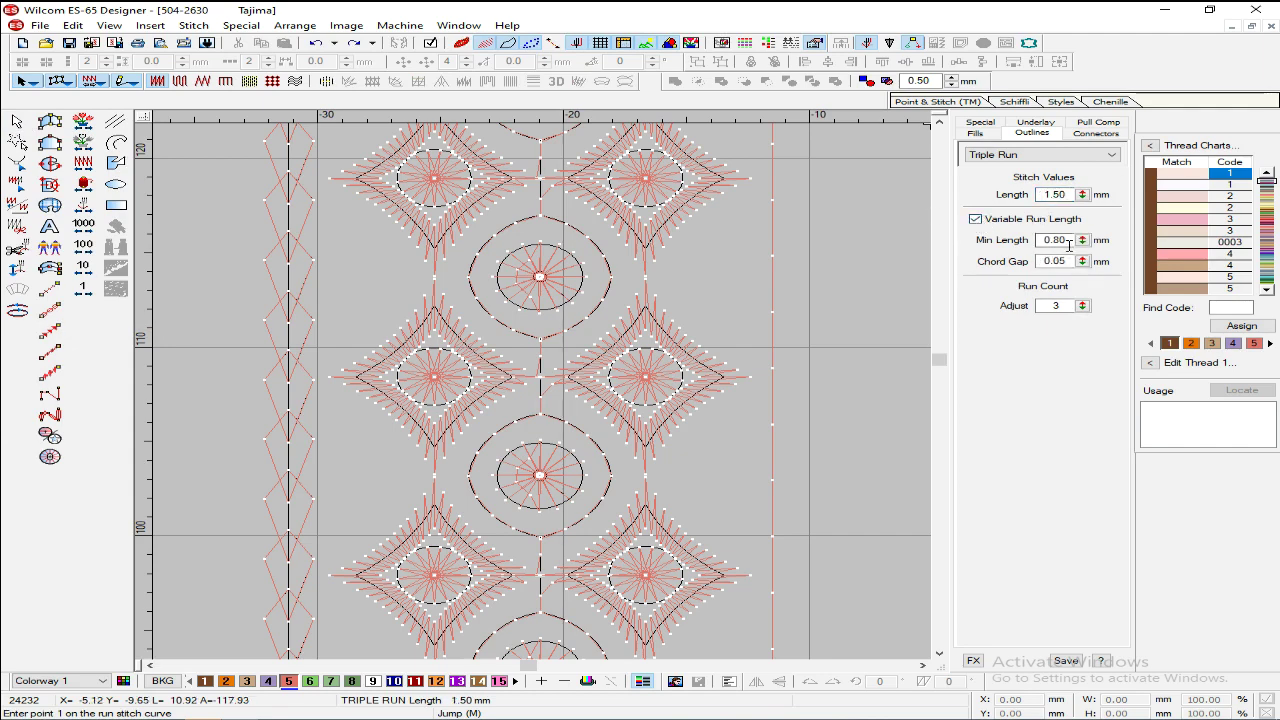
double_click(1069, 244)
type("1.")
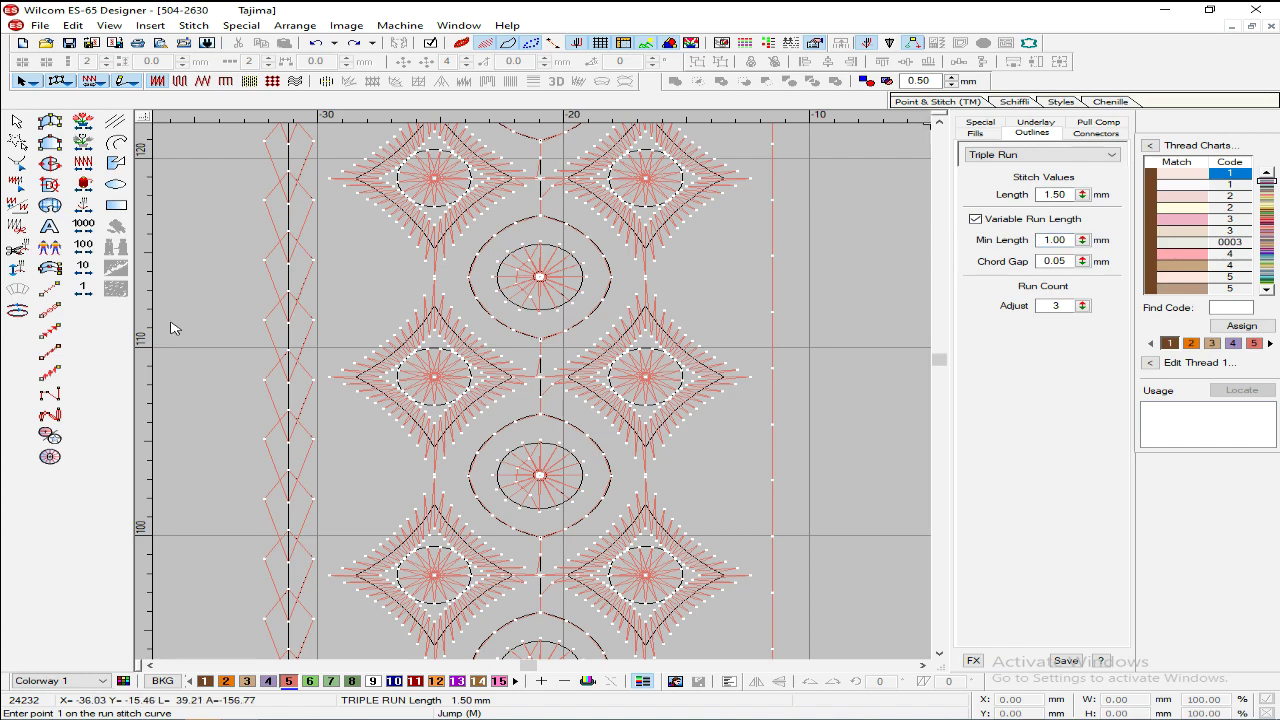
Step: Set the Run outline to a 1.50 mm stitch length, with variable run length enabled and a 1.00 mm minimum length
left_click(49, 289)
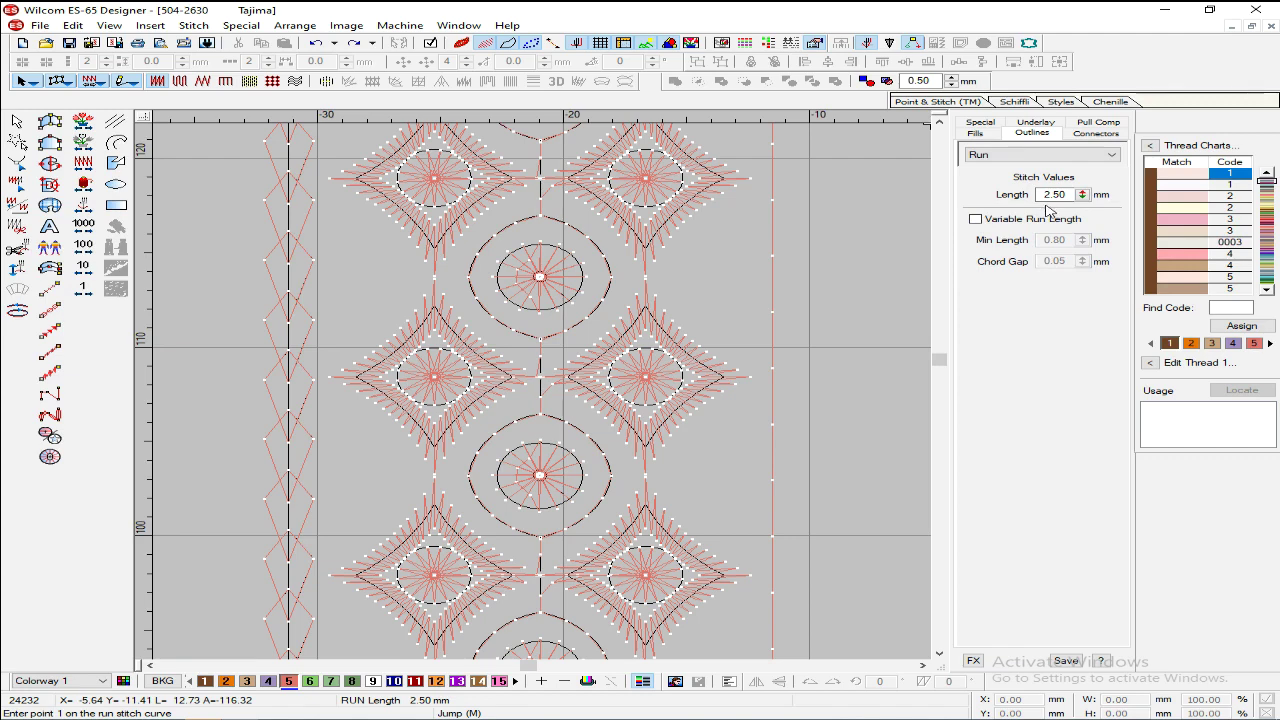
double_click(1068, 198)
type("1.5")
left_click(975, 219)
double_click(1055, 240)
type("1")
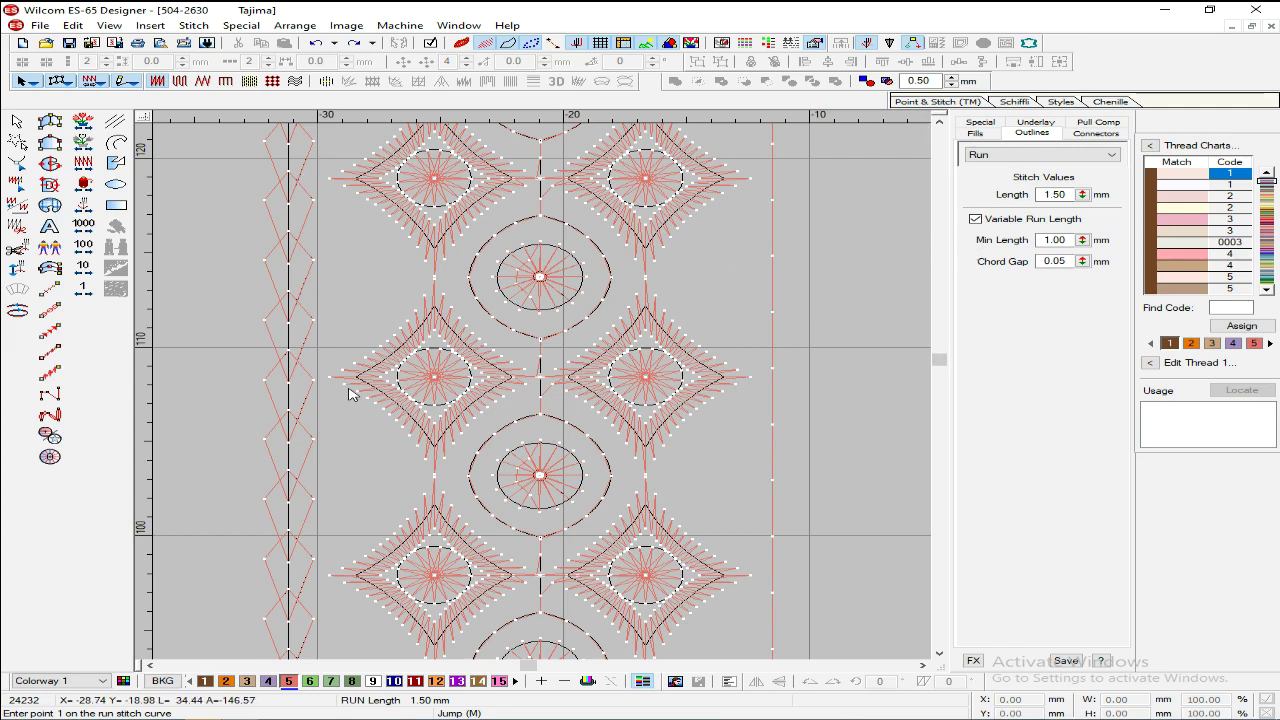
Step: Lock all objects of the existing design, leaving nothing selected
key("ctrl+a")
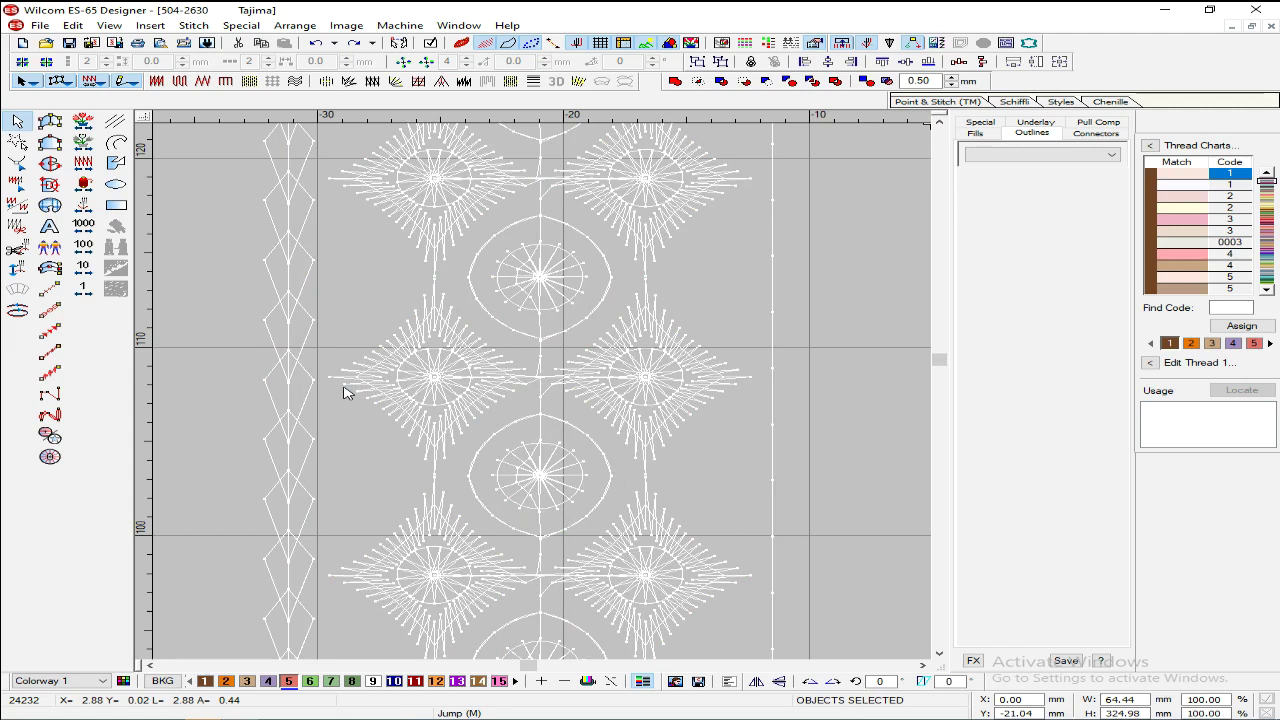
key("Escape")
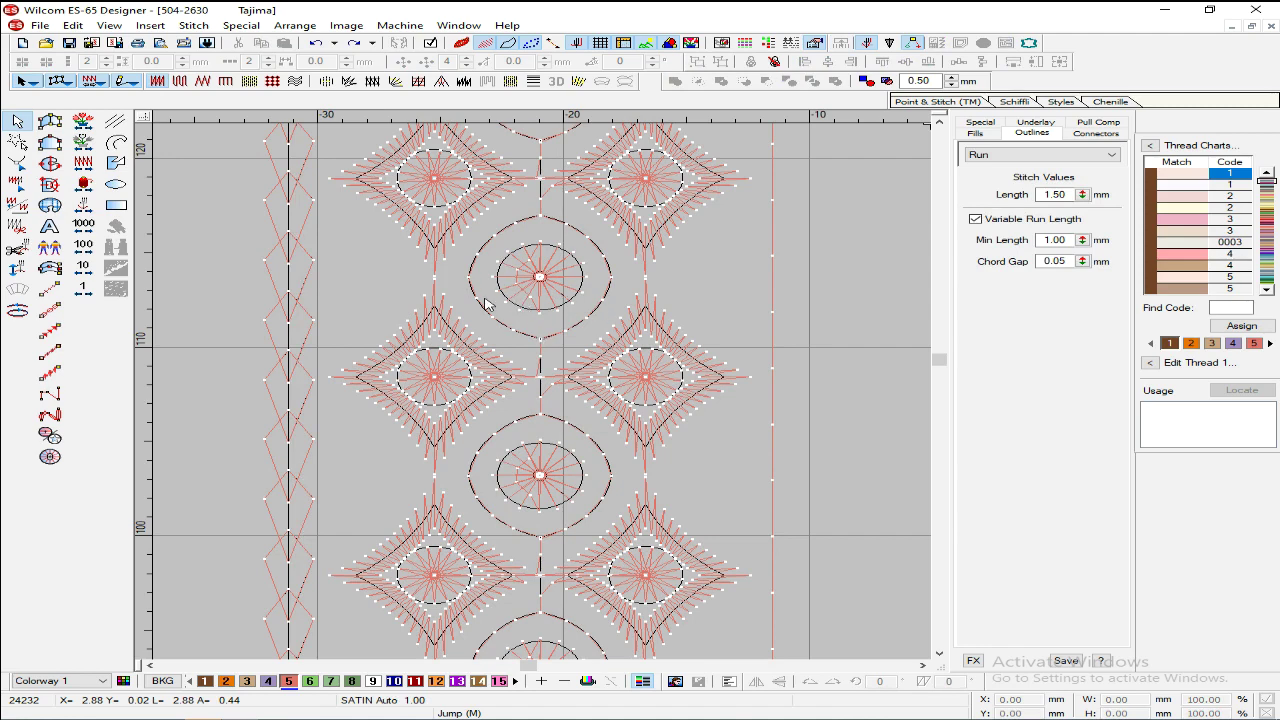
left_click(48, 314)
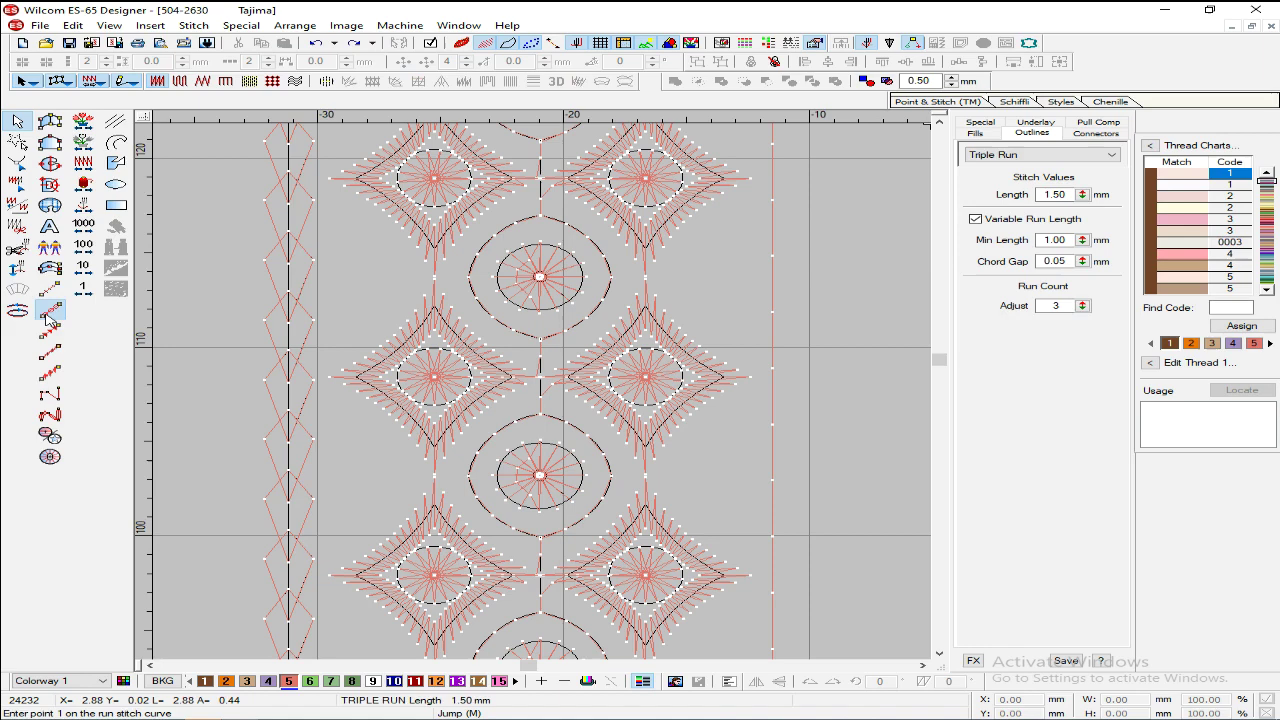
left_click(540, 181)
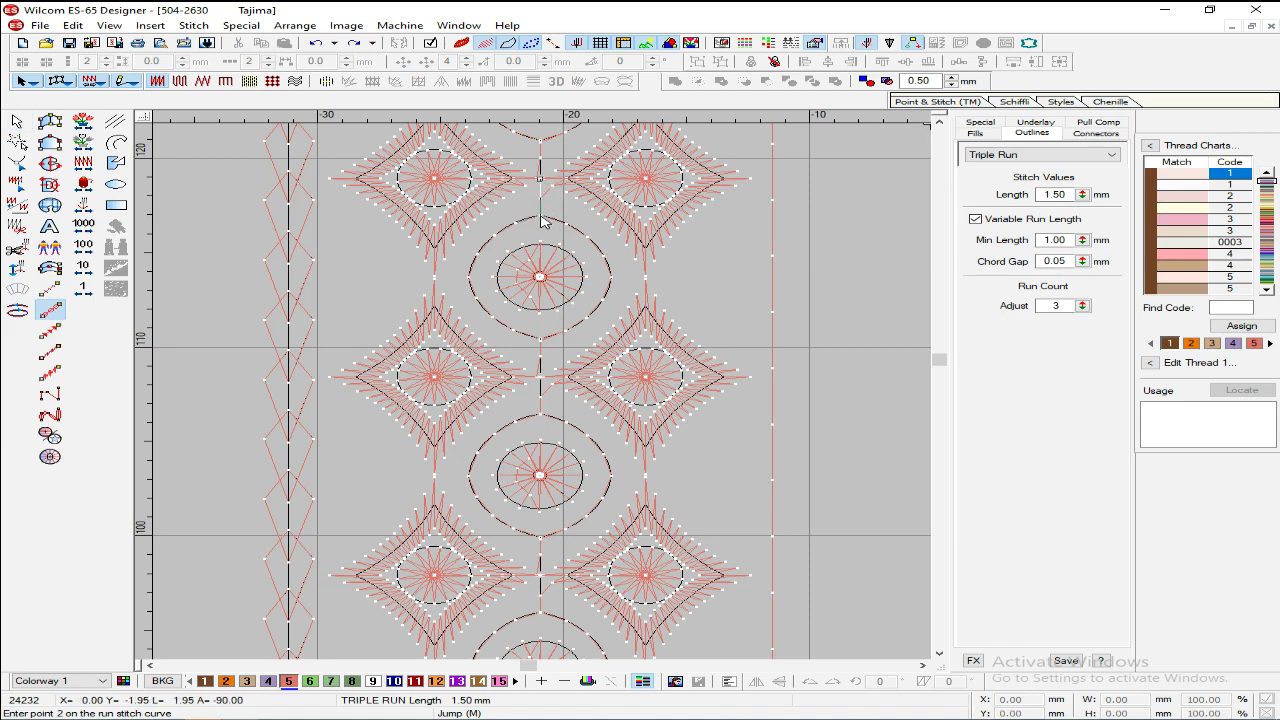
key("Escape")
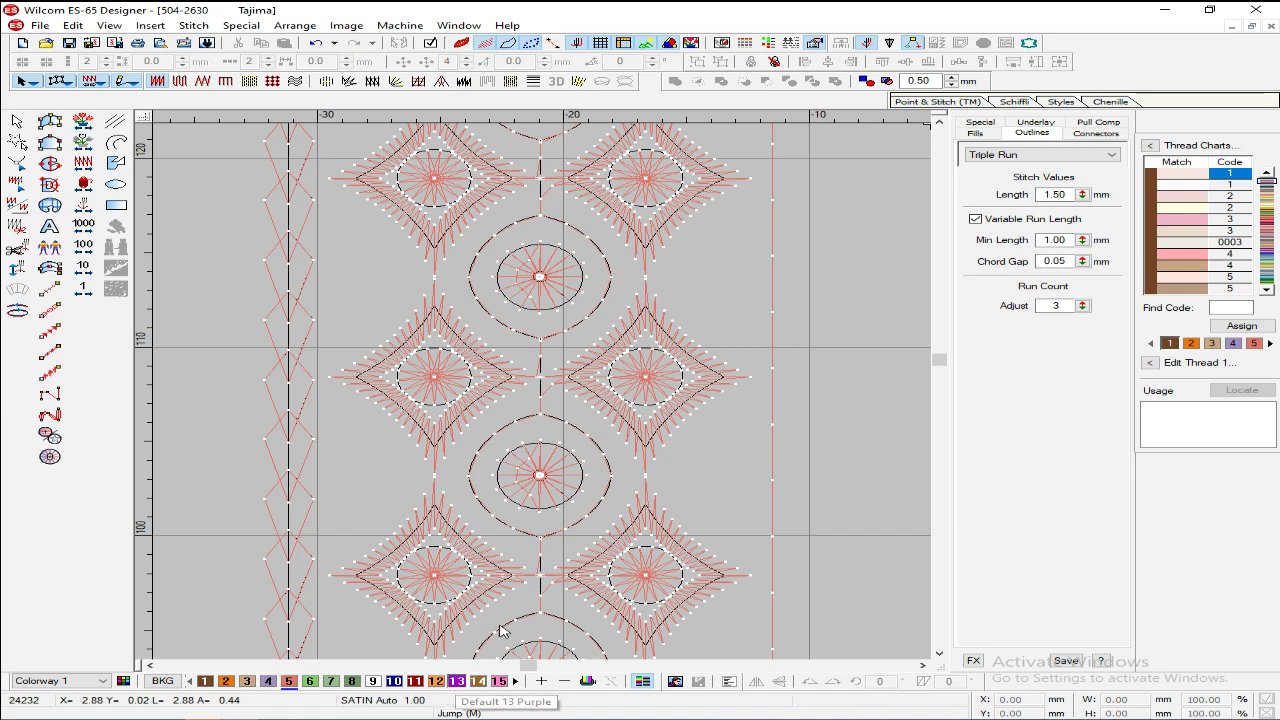
Step: Digitize a vertical Triple Run line about 2 mm long in purple colour 13, from between the upper diamonds down to the outer ring's top
left_click(50, 311)
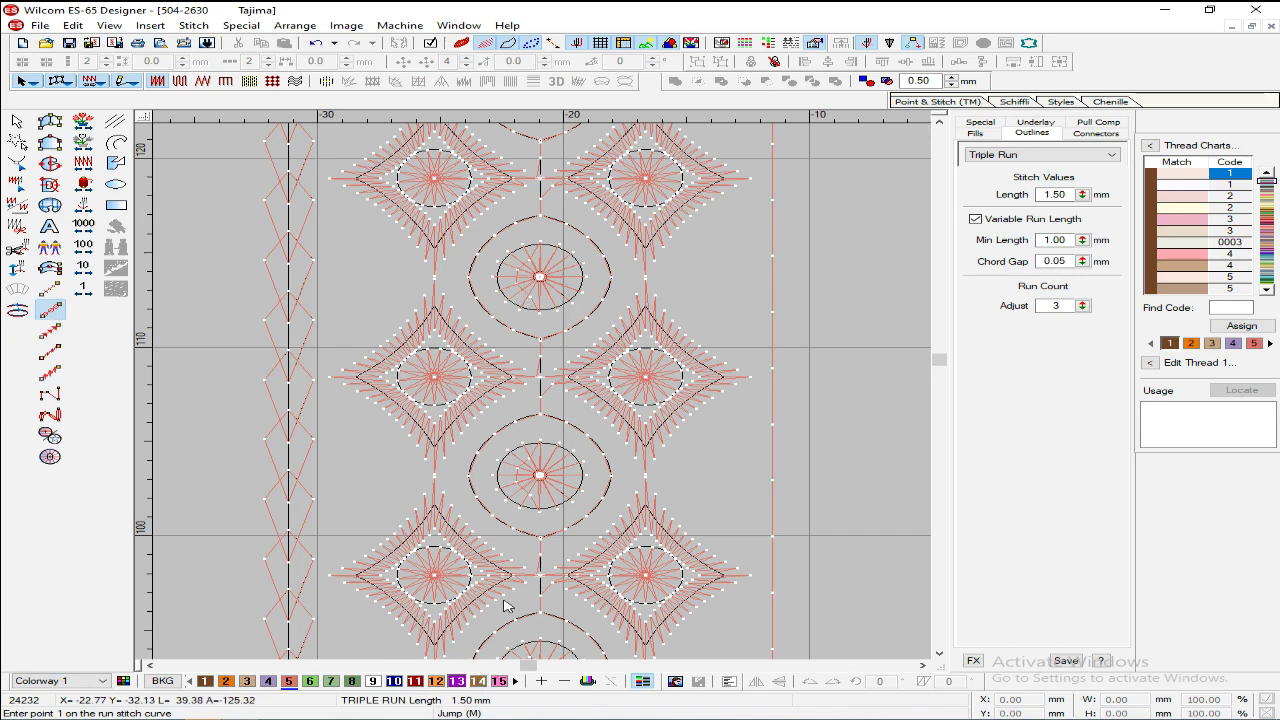
left_click(541, 182)
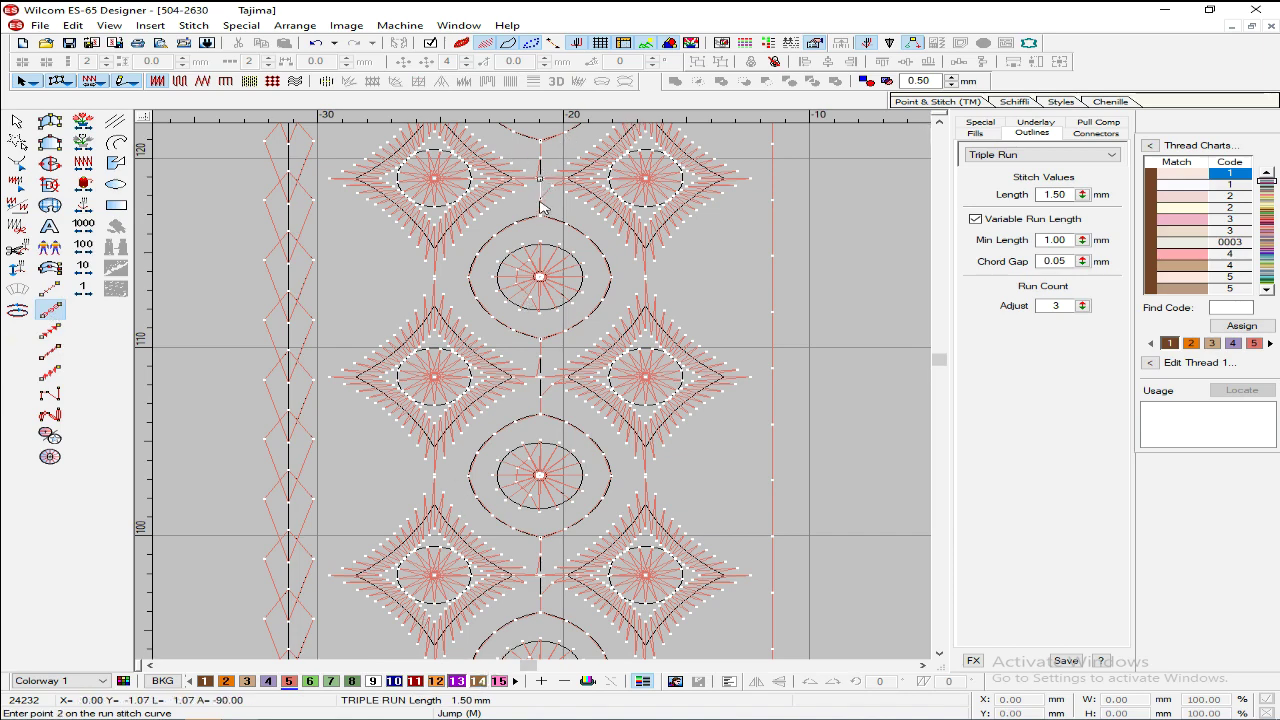
left_click(543, 218)
key("Return")
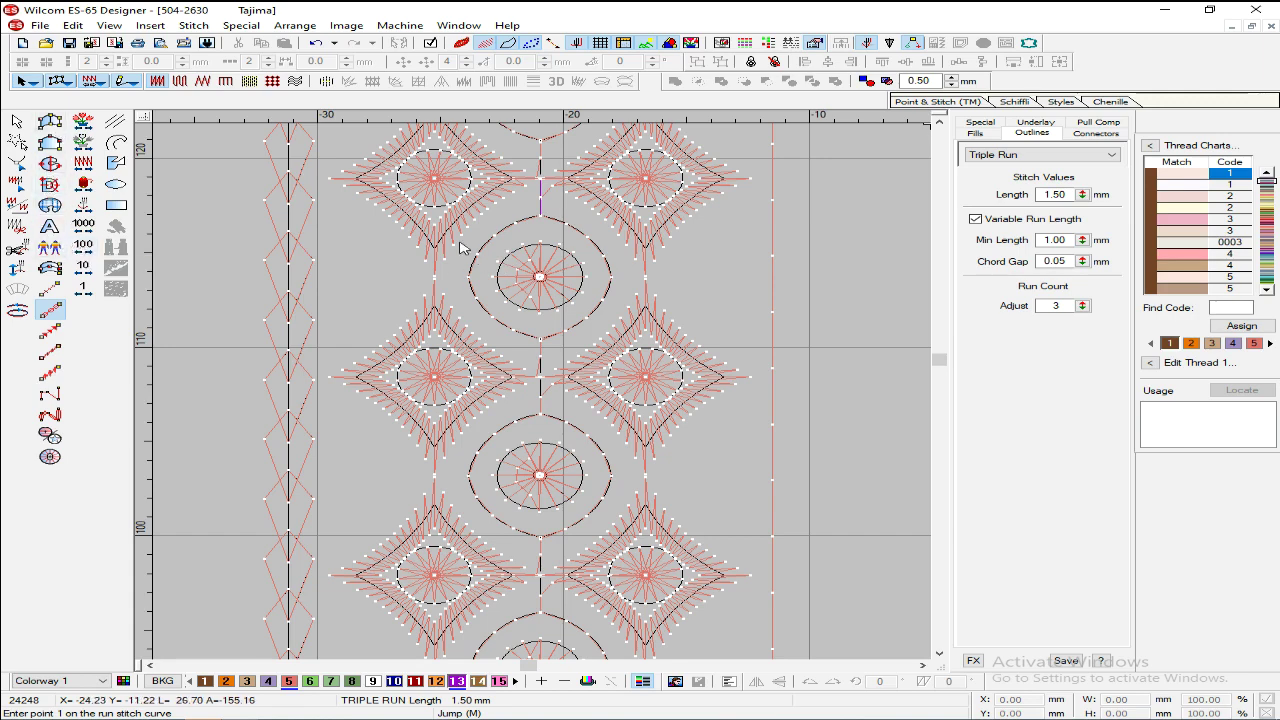
Step: Start an Input A satin column, placing point pairs on the upper ring's inner and outer circles from top around the right side to bottom
key("b")
left_click_drag(383, 212, 689, 398)
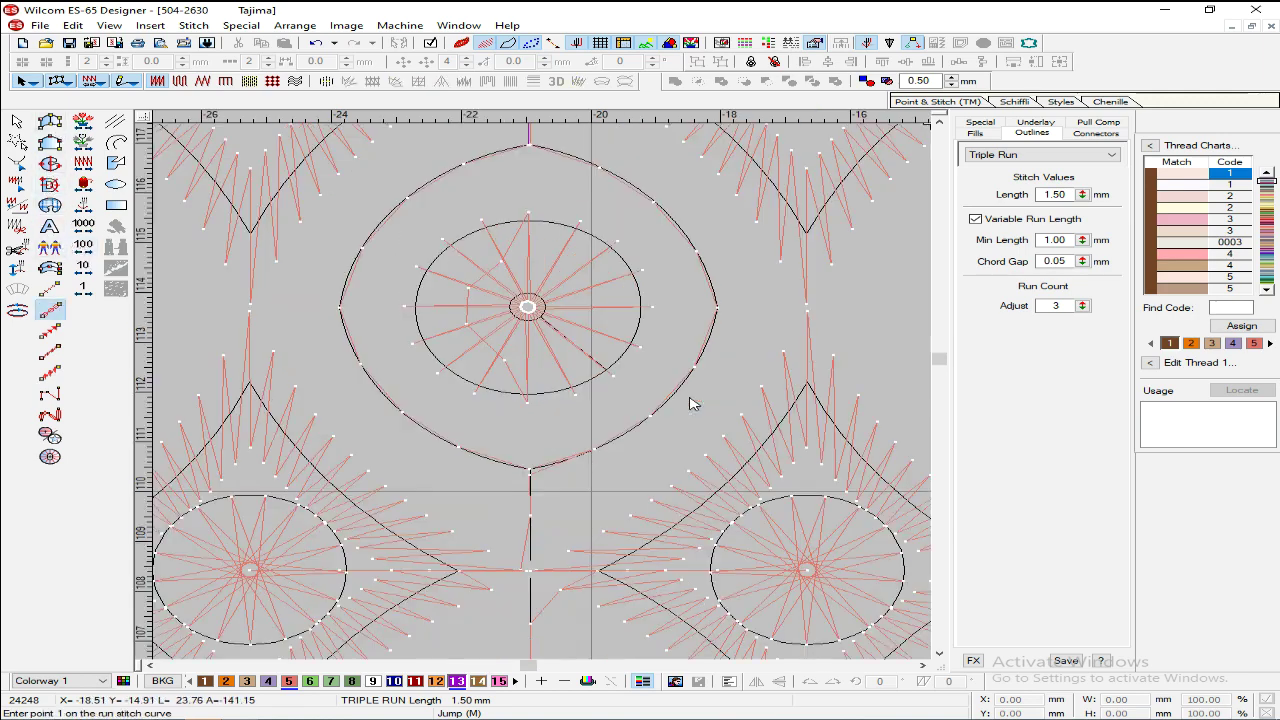
left_click(50, 121)
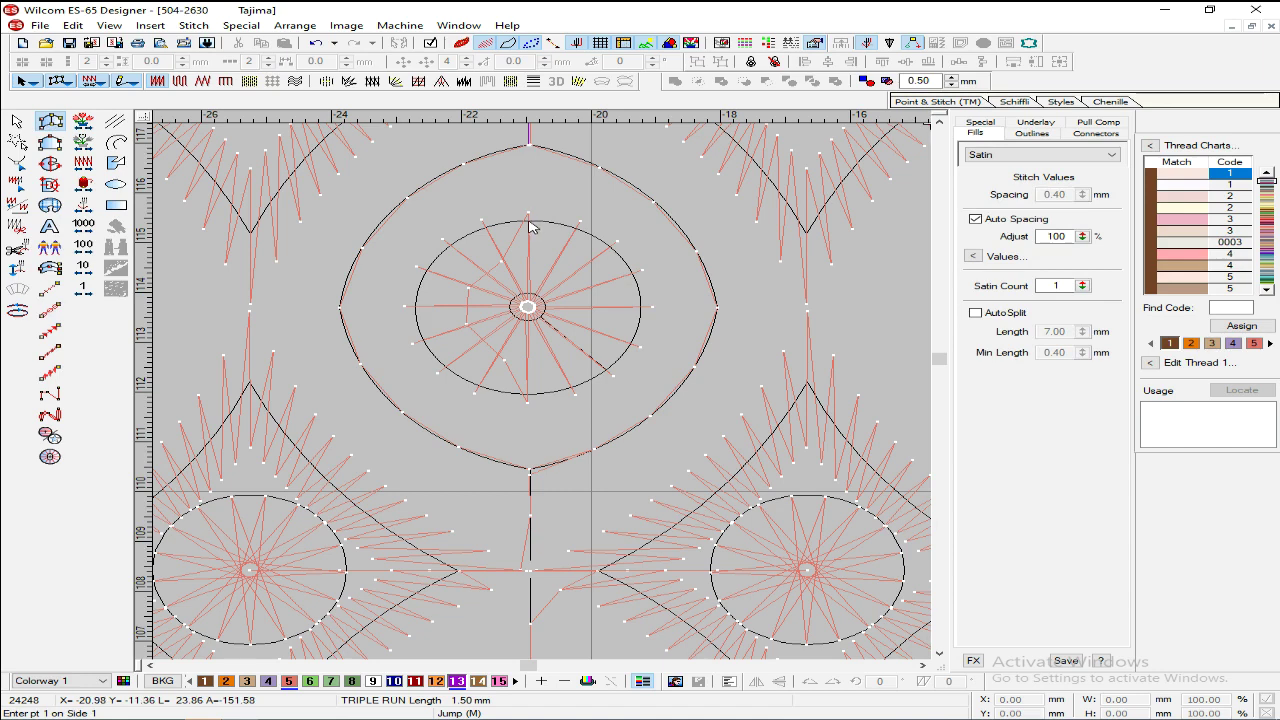
left_click(530, 223)
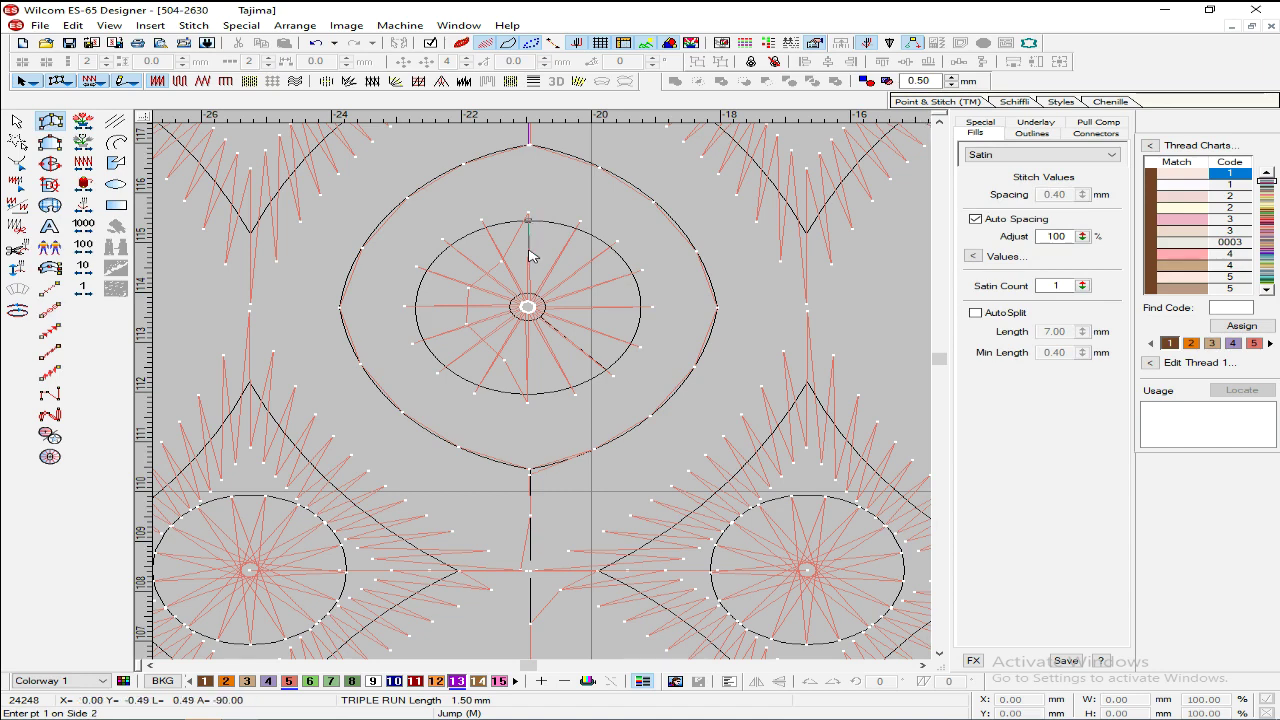
left_click(530, 303)
key("z")
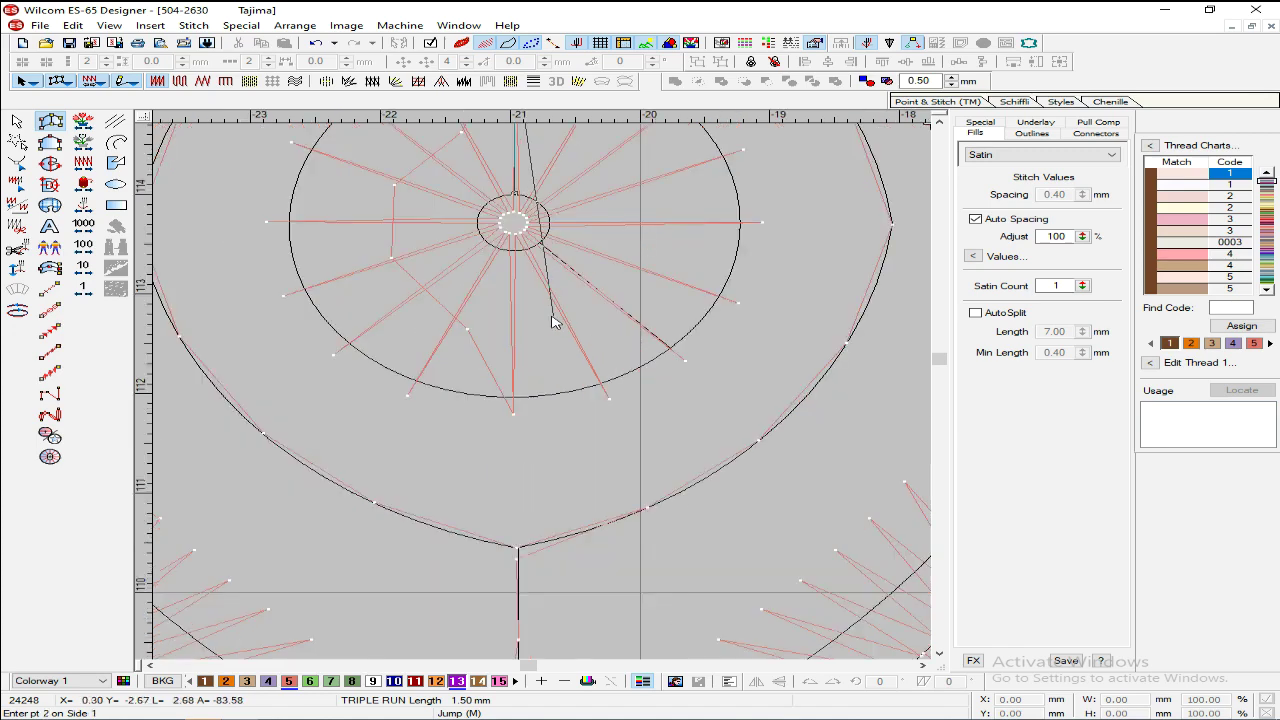
key("c")
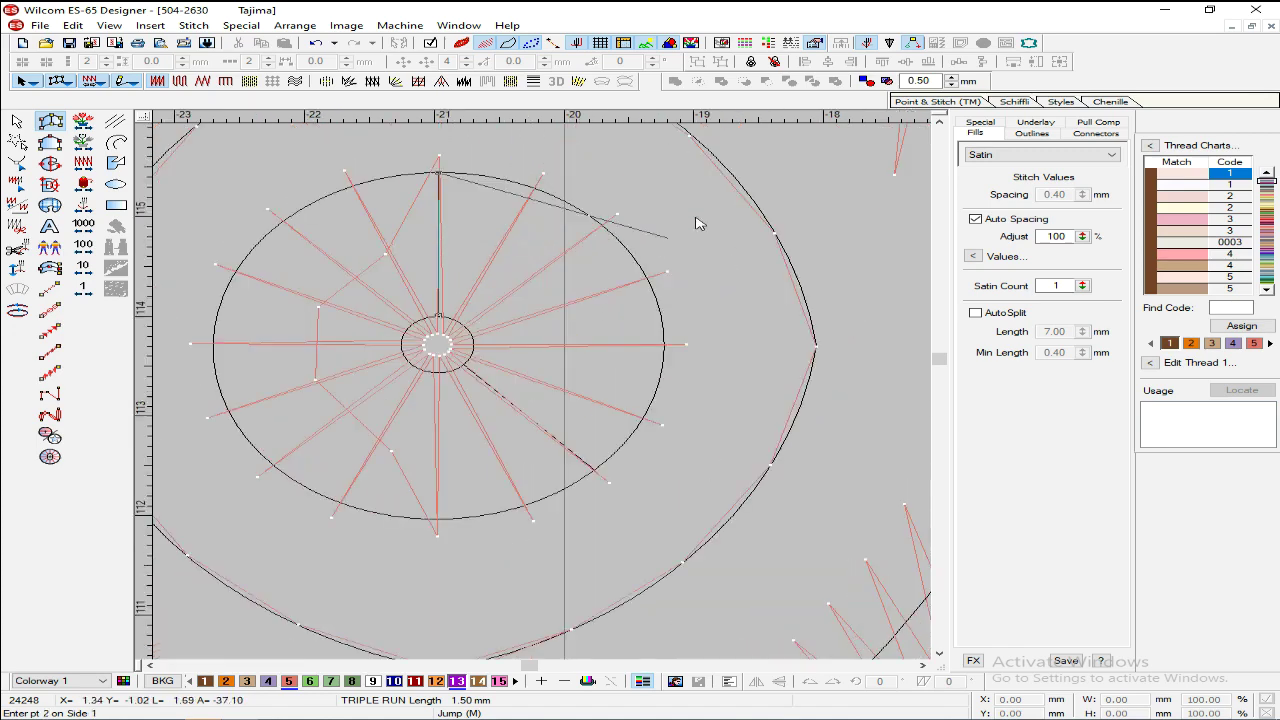
left_click(665, 345)
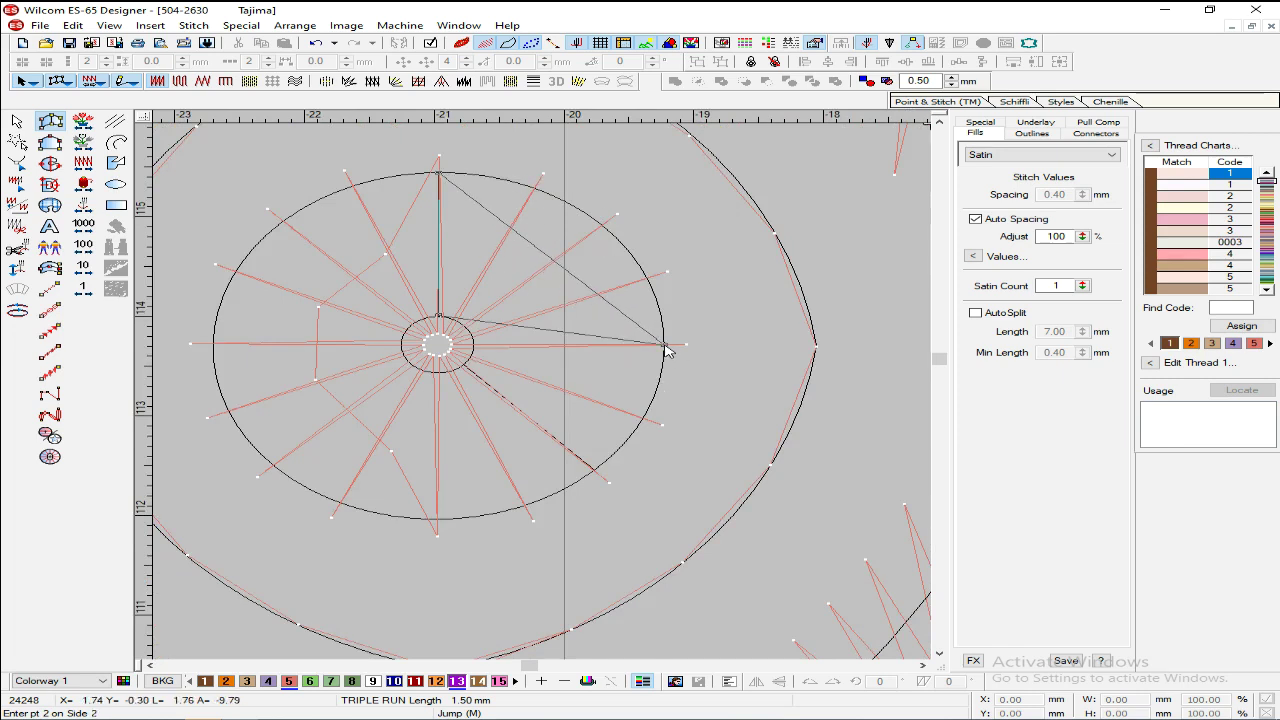
left_click(473, 346)
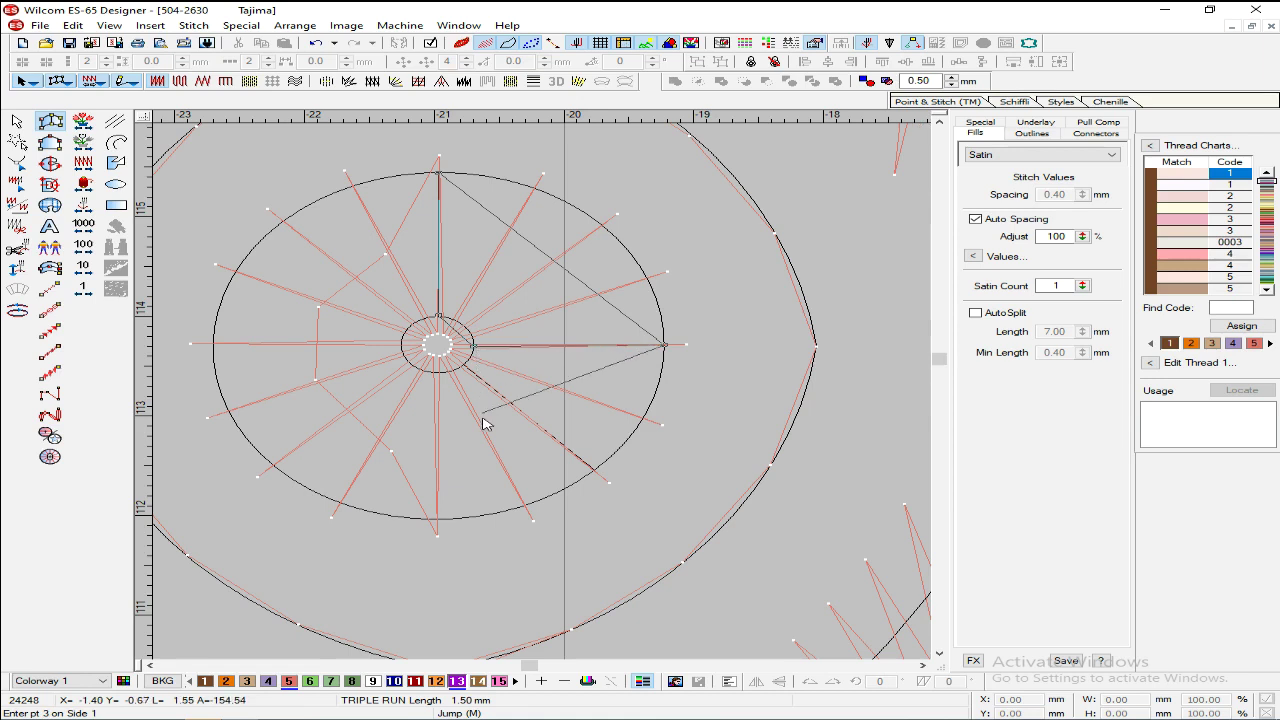
left_click(438, 519)
key("BackSpace")
left_click(438, 520)
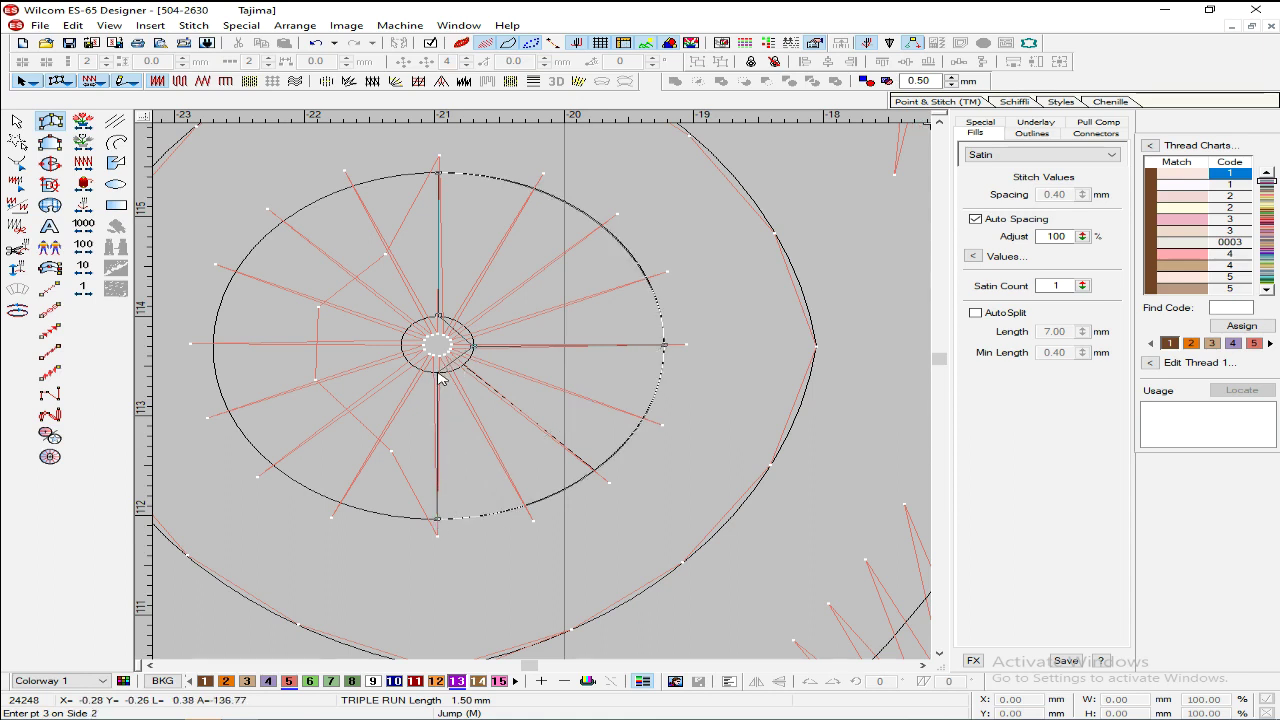
left_click(440, 376)
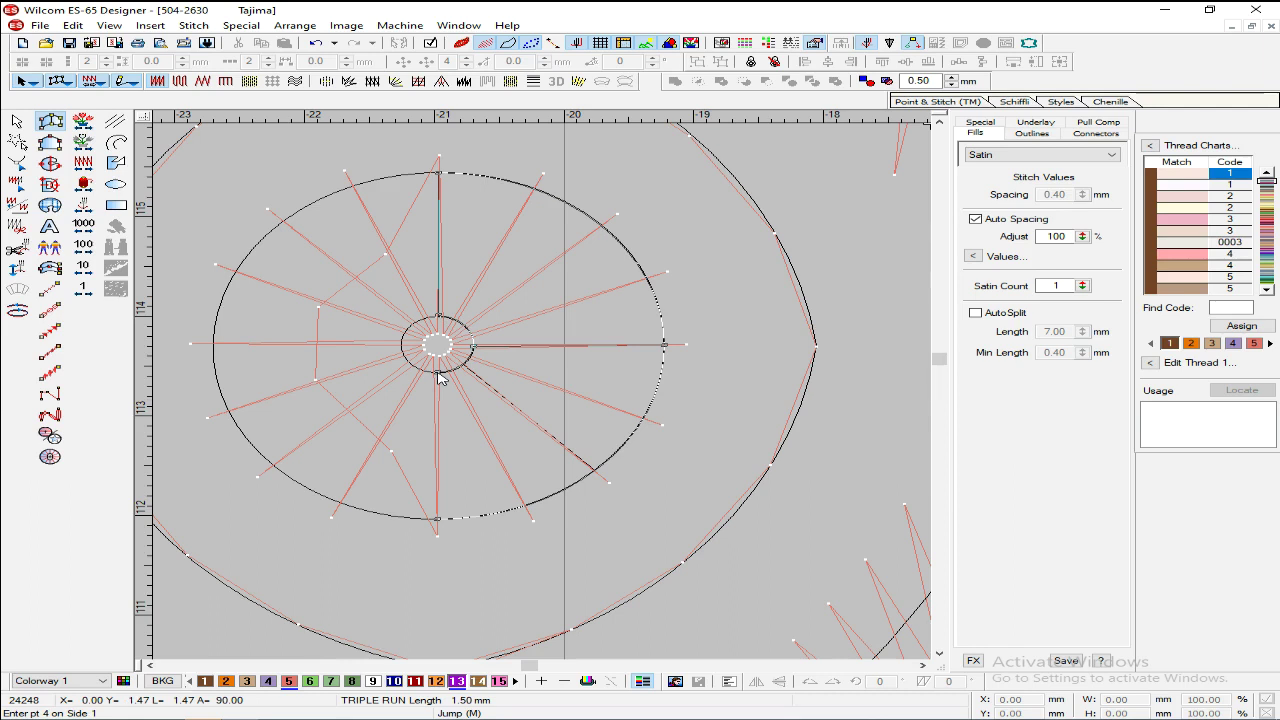
Step: Continue the point pairs around the left side back to the top and generate the satin ring, about 3.5 mm across
left_click(214, 346)
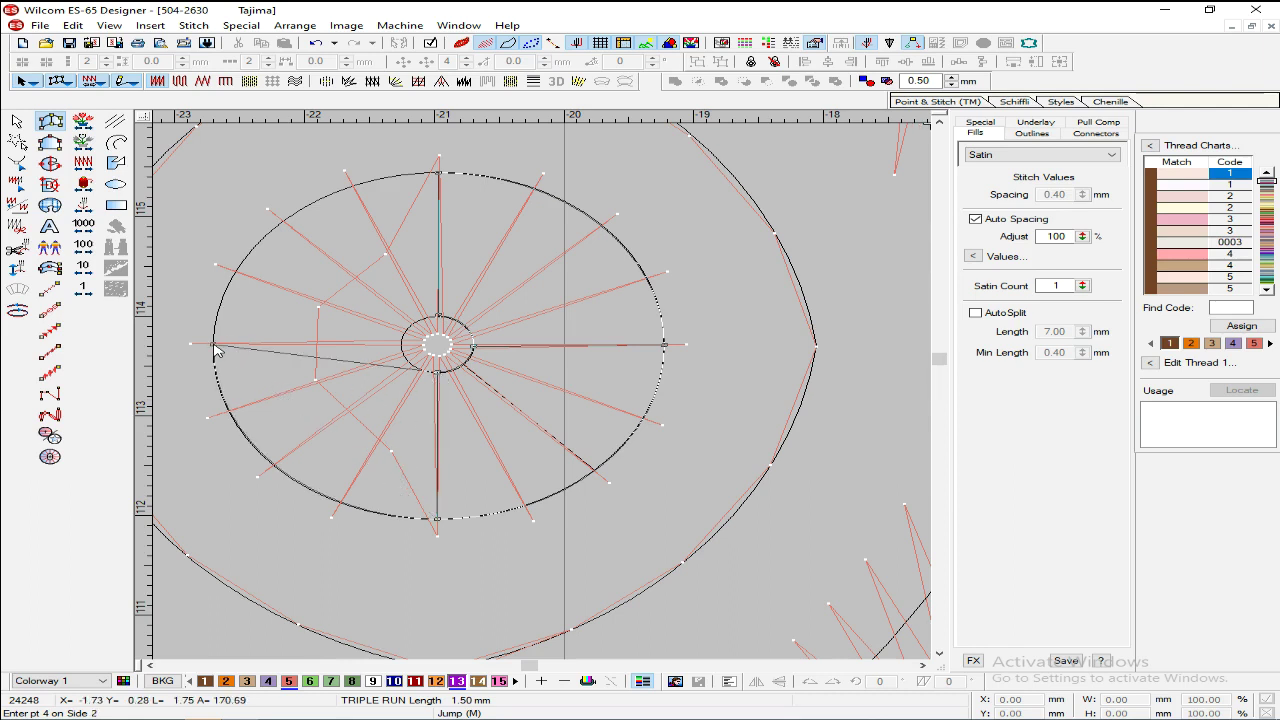
left_click(403, 347)
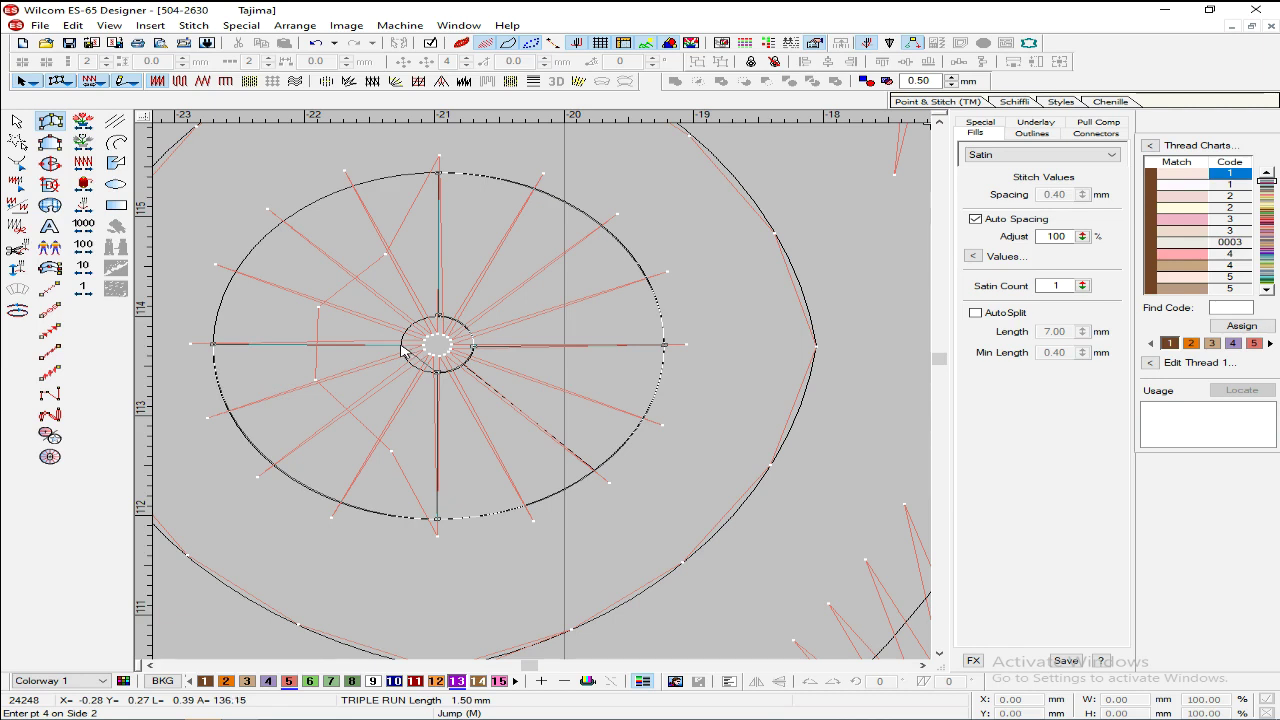
left_click(441, 176)
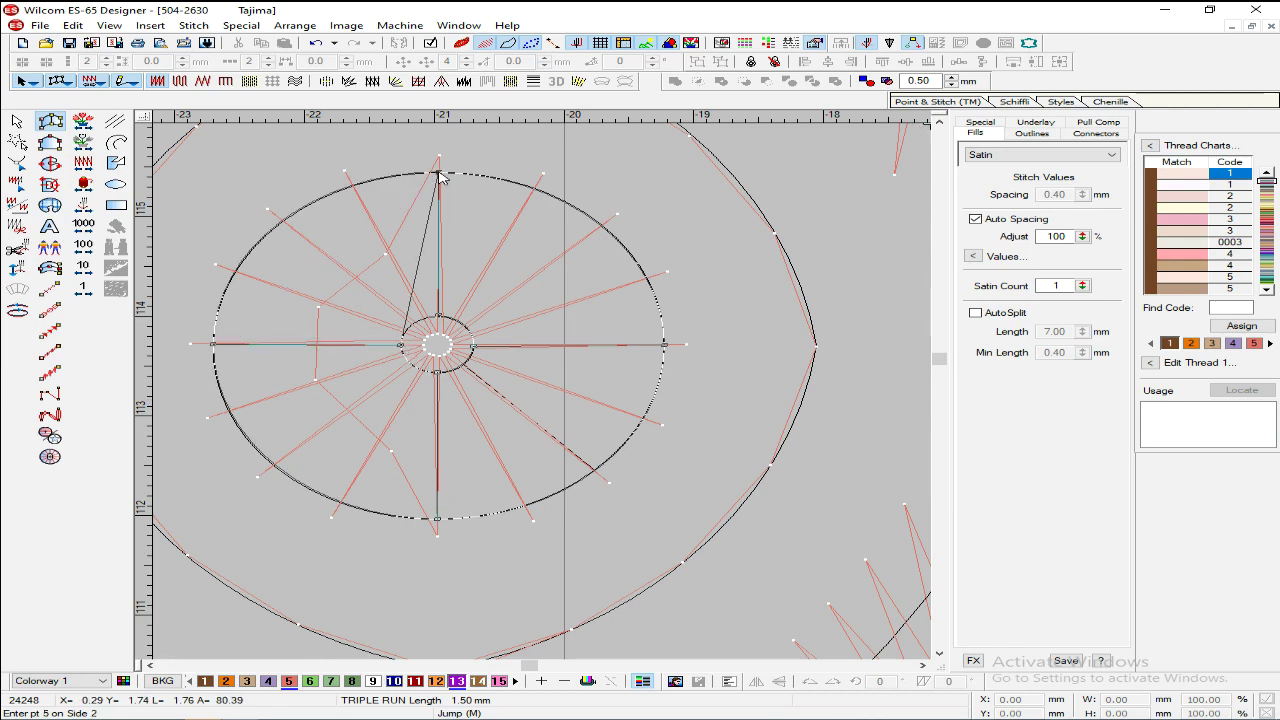
left_click(440, 320)
left_click(440, 320)
left_click(440, 320)
key("Return")
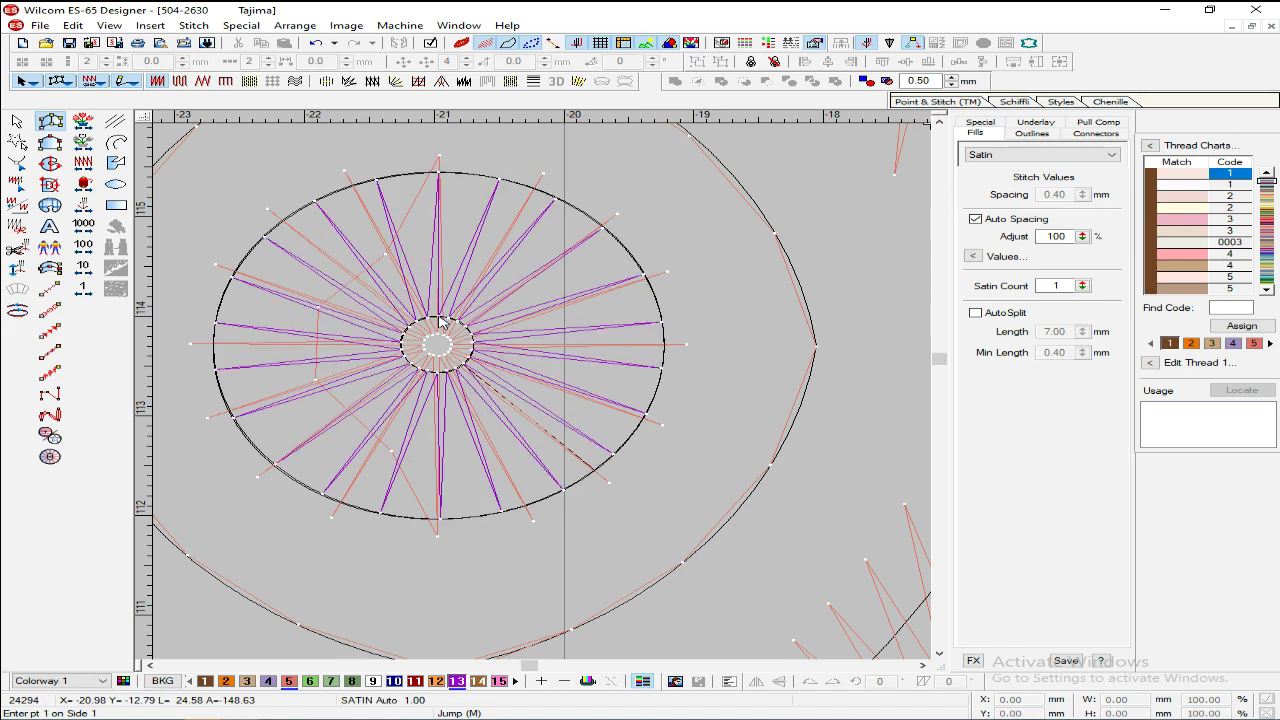
key("Escape")
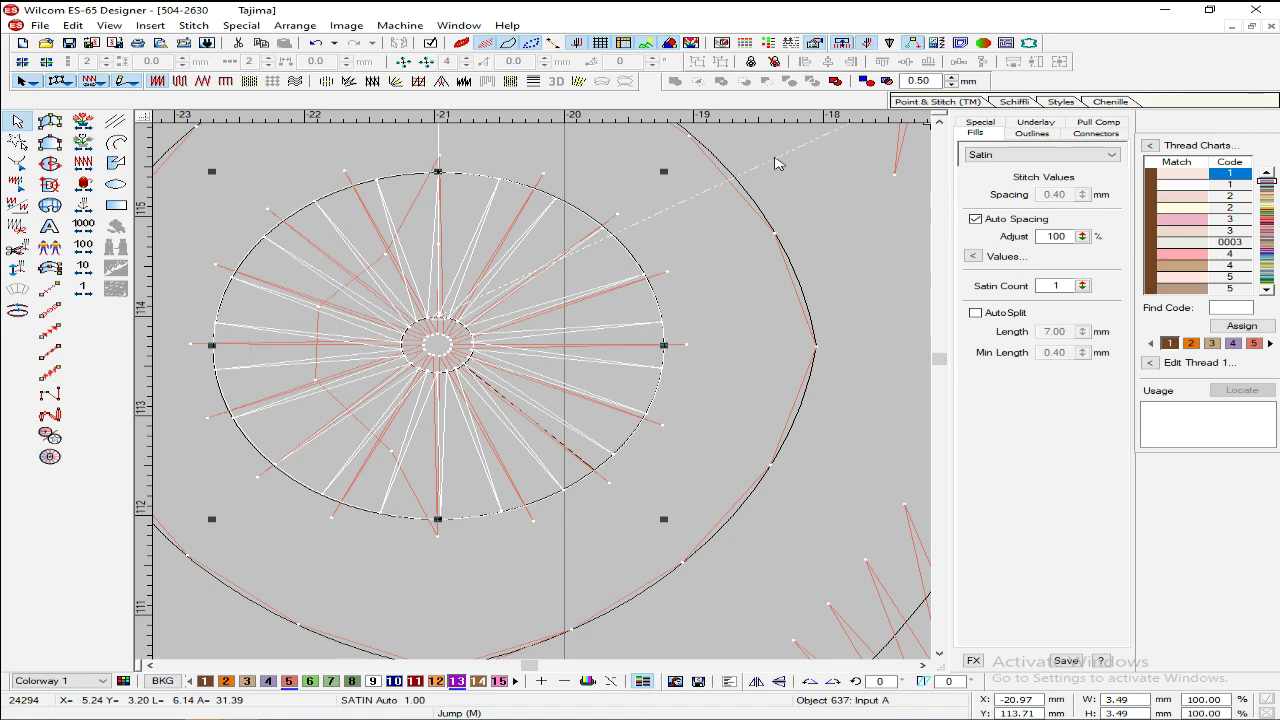
Step: Turn off auto spacing for the satin ring and try stitch spacings of 0.60 mm and 0.50 mm
left_click(975, 219)
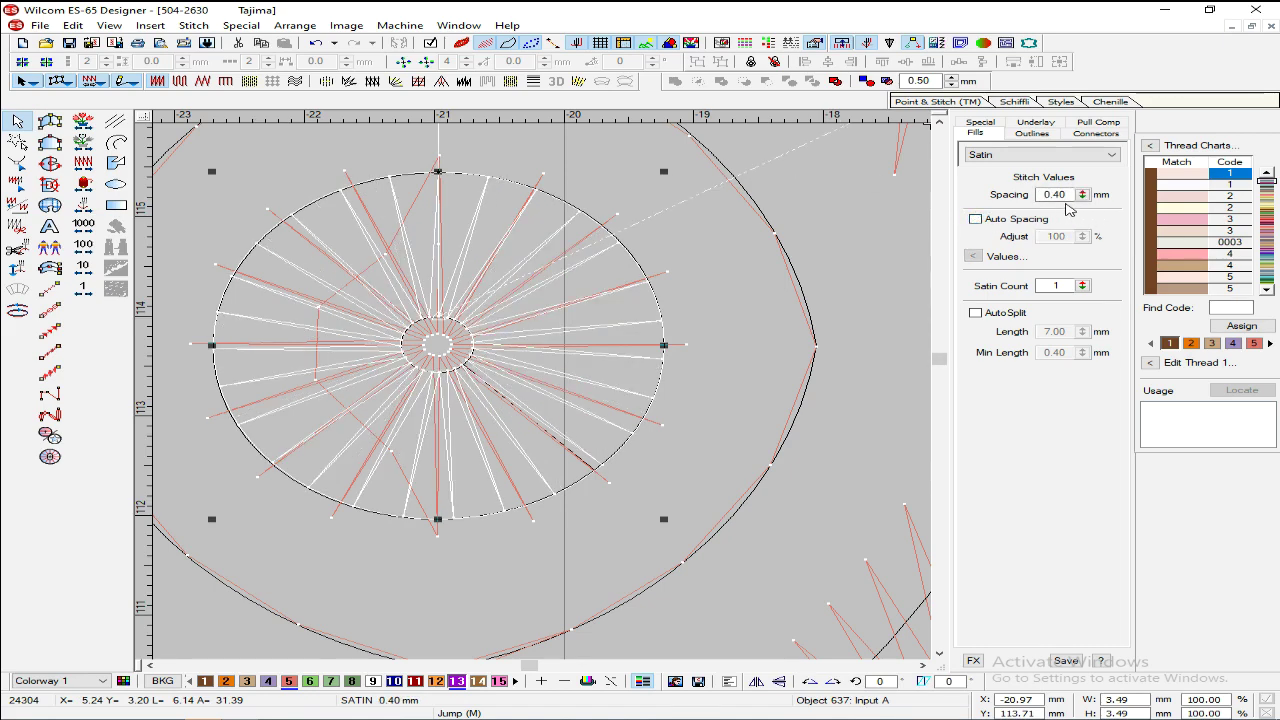
double_click(1045, 194)
key("BackSpace")
type(".60")
key("Return")
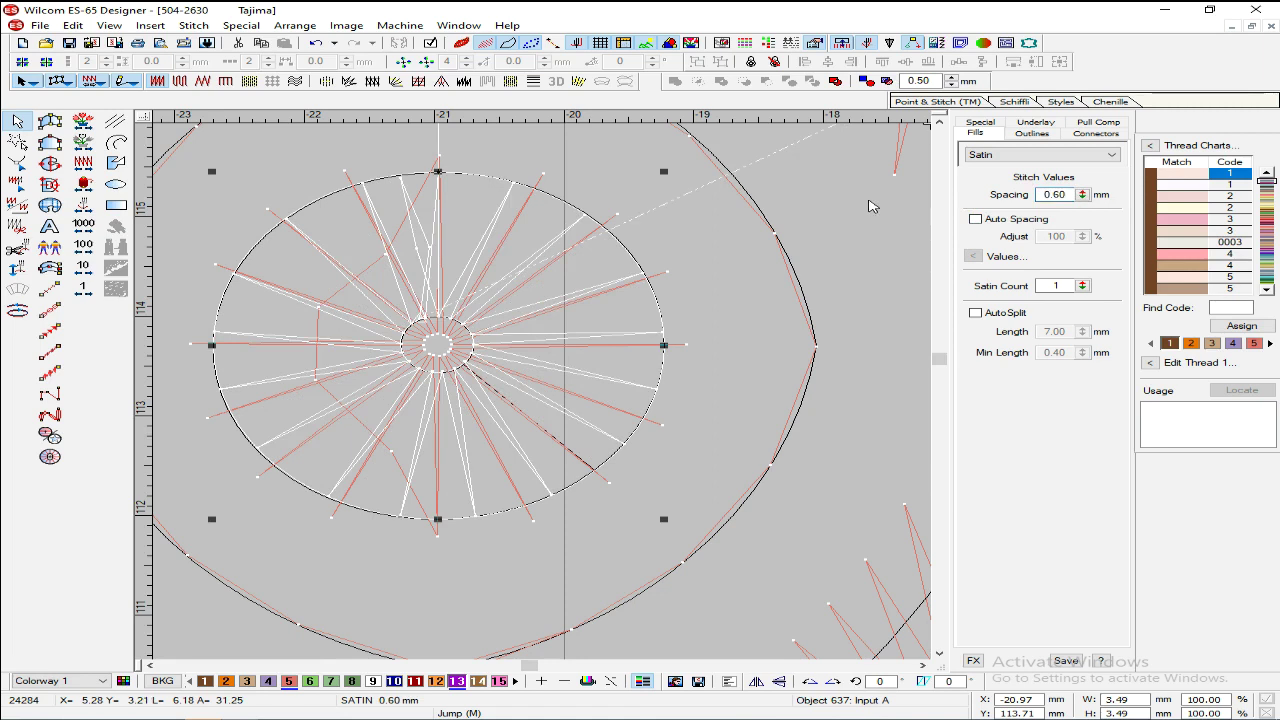
double_click(1052, 195)
type(".50")
key("Return")
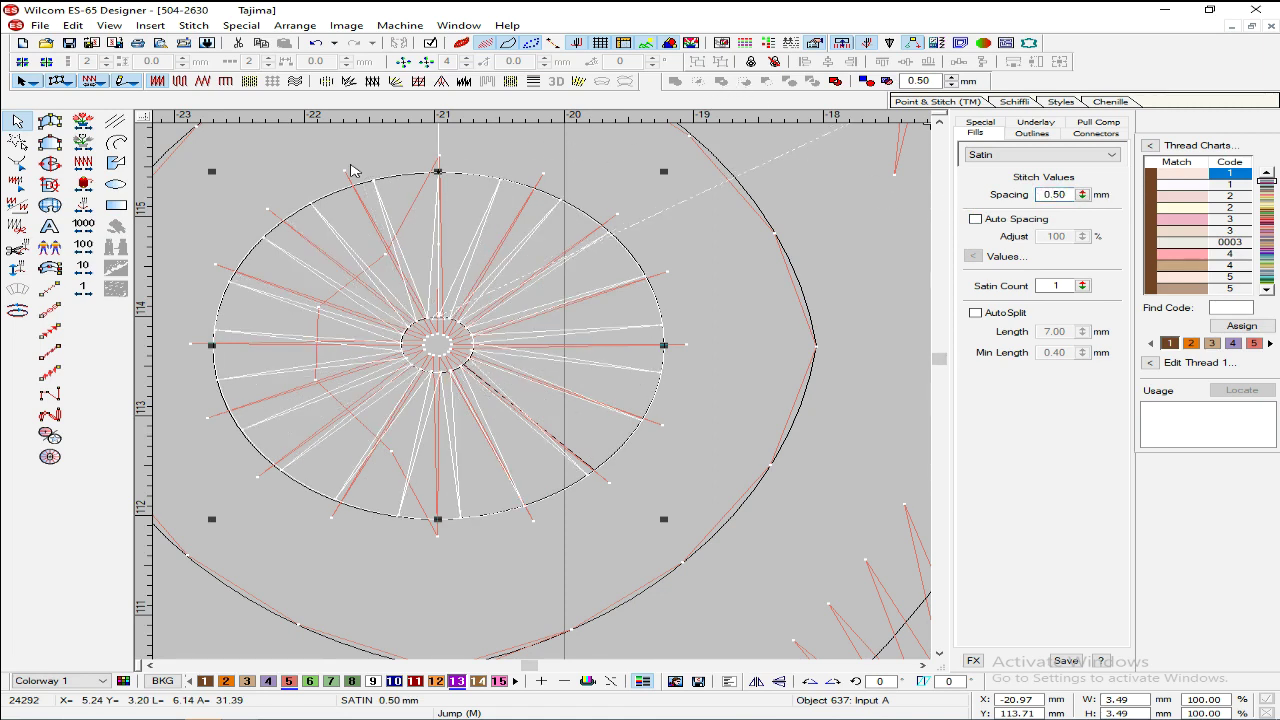
Step: Apply pull compensation to the satin ring and set its stitch spacing to 0.64 mm after trying 0.70 and 0.60 mm
left_click(373, 82)
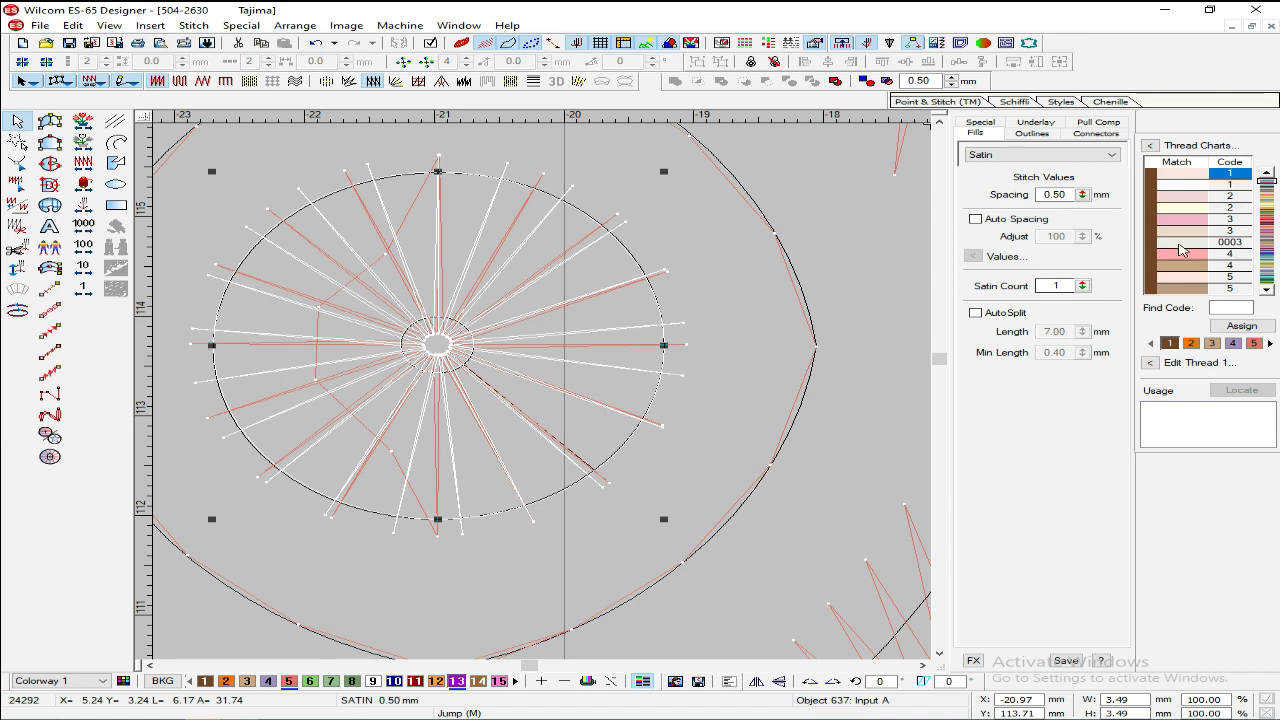
left_click_drag(1068, 195, 1038, 195)
type("1")
key("Return")
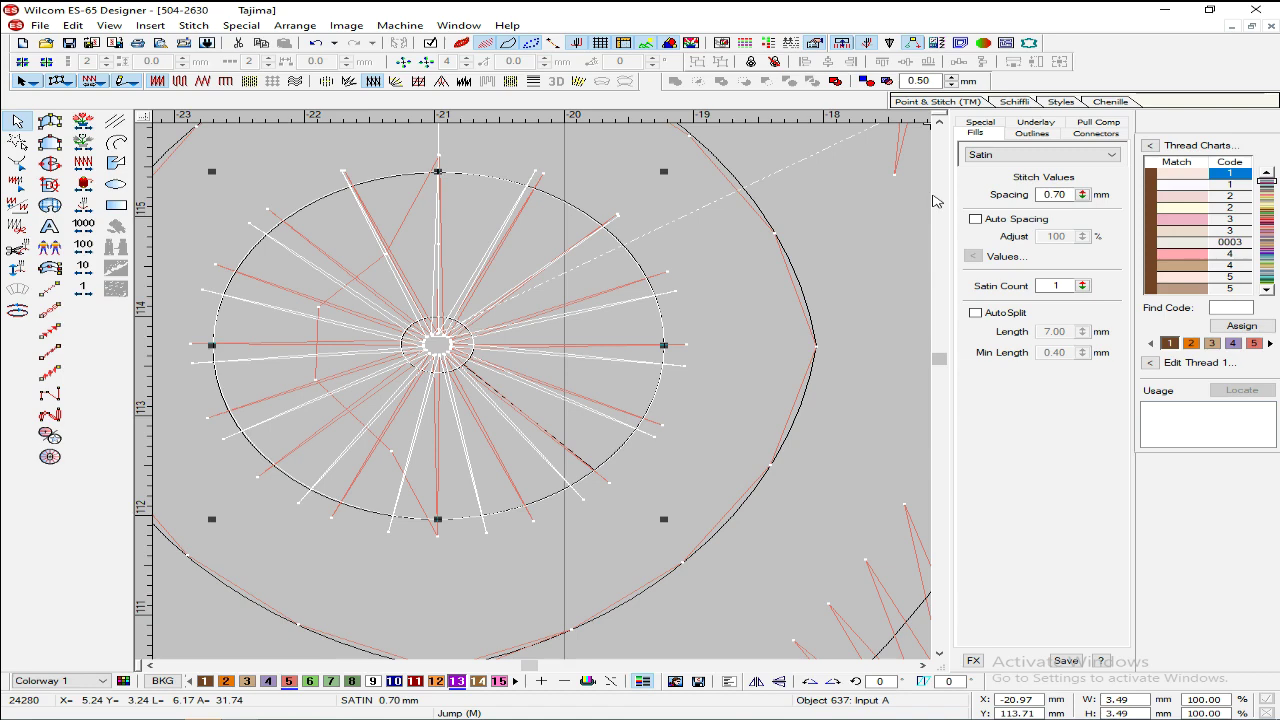
left_click_drag(1068, 195, 1037, 198)
type("0.6")
key("Return")
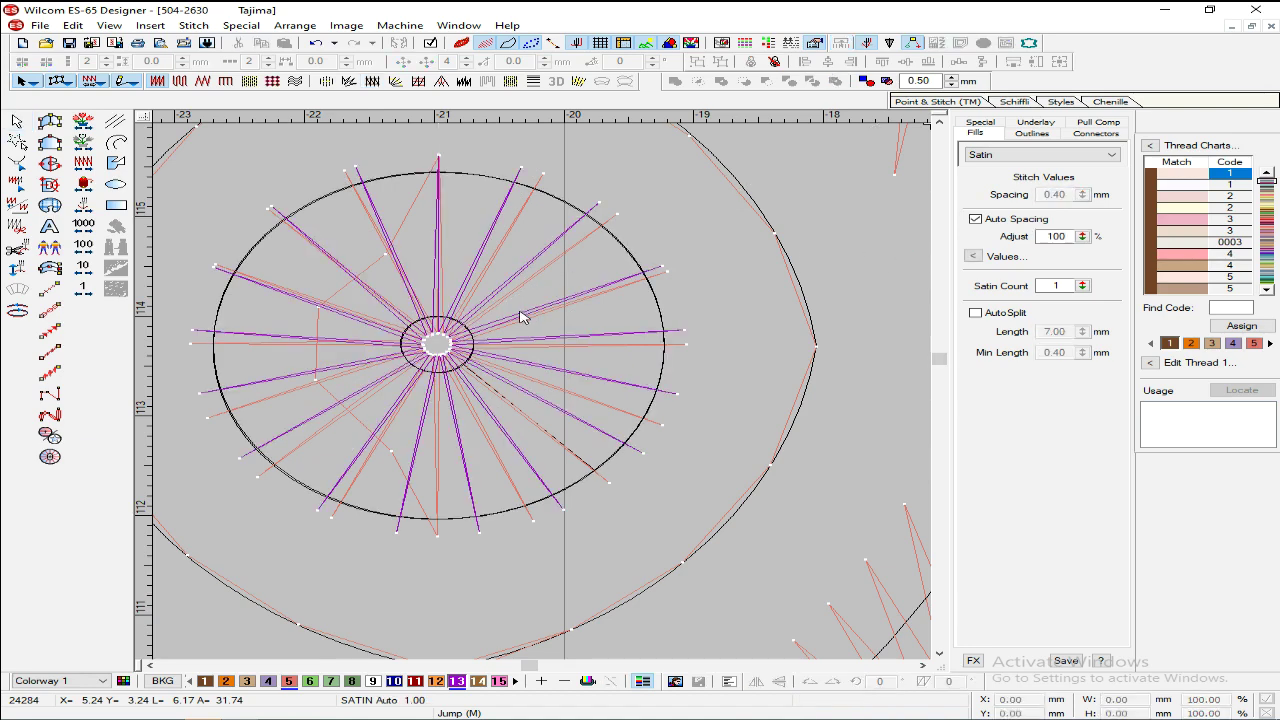
left_click_drag(1082, 192, 1084, 200)
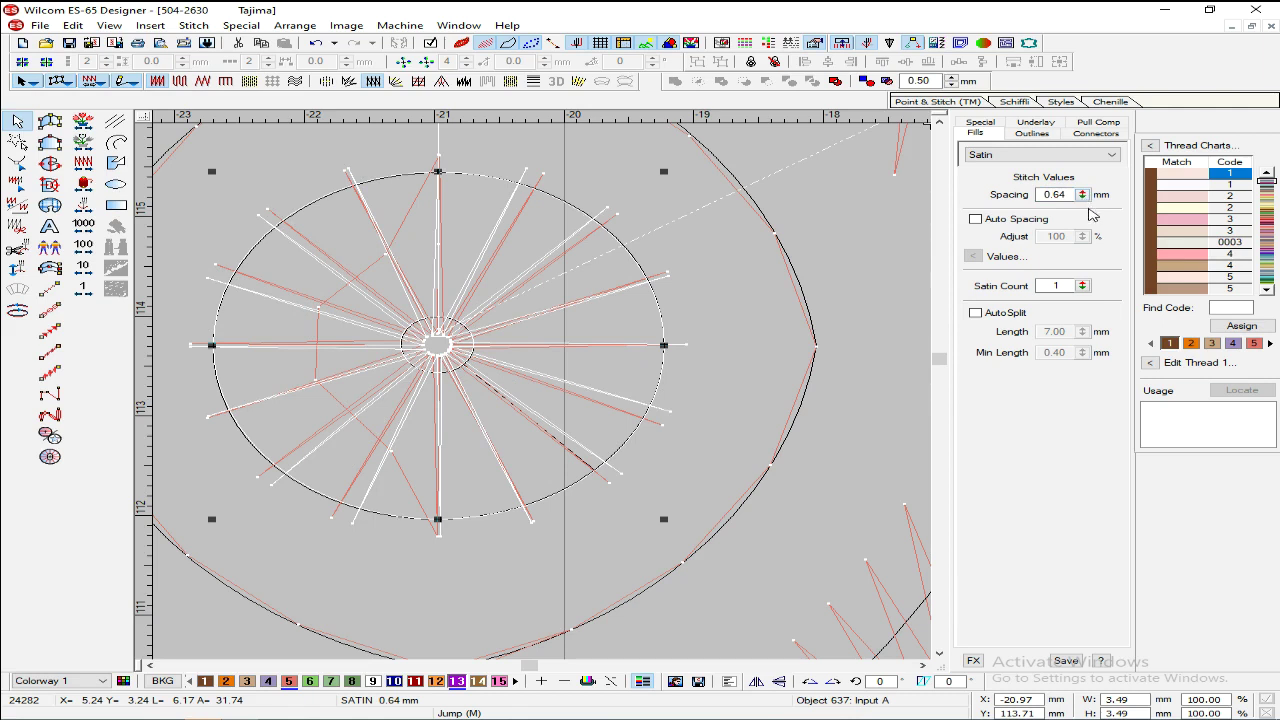
Step: Reshape the satin ring by moving its exit point to the outer circle's lower left and its entry point just right of the top
key("h")
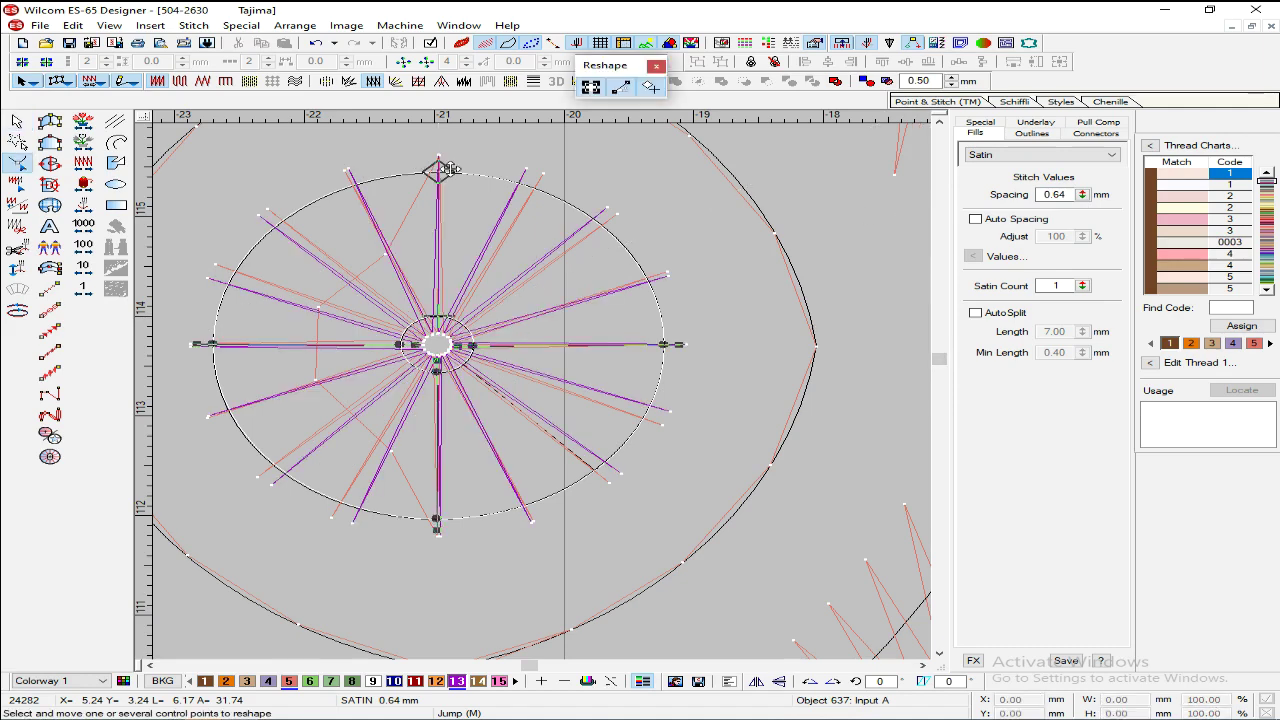
left_click_drag(447, 171, 483, 293)
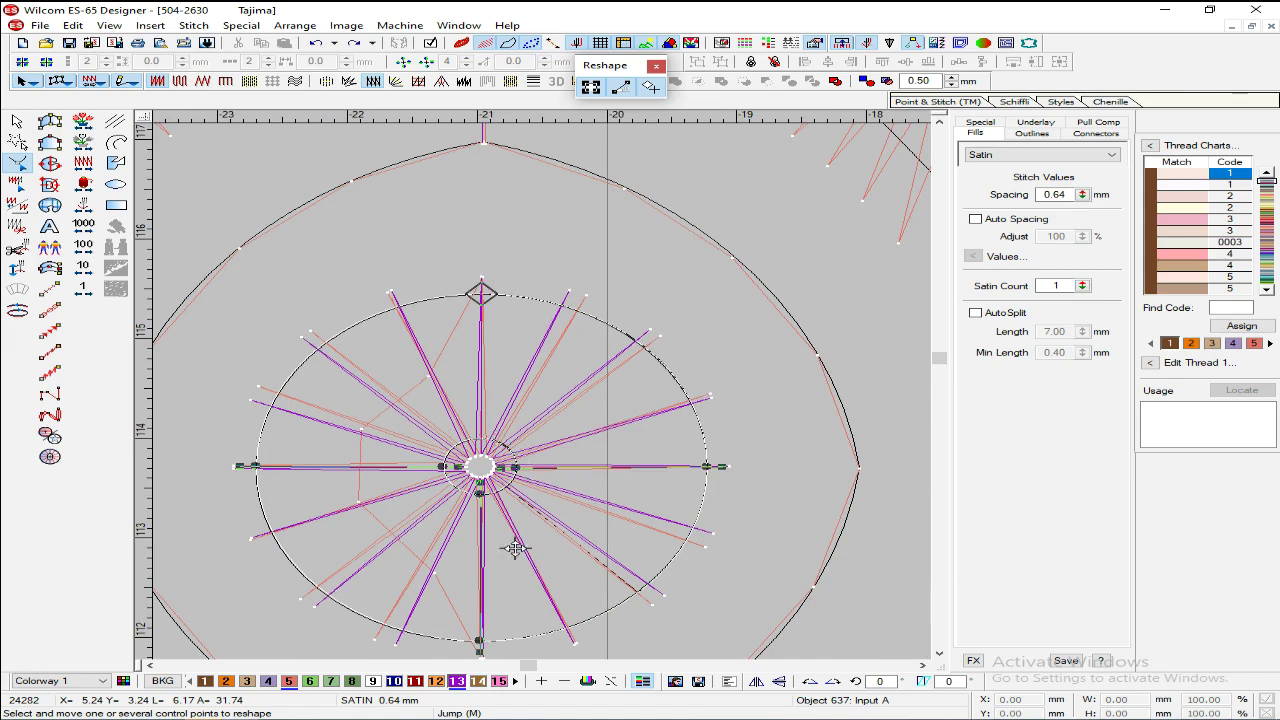
key("c")
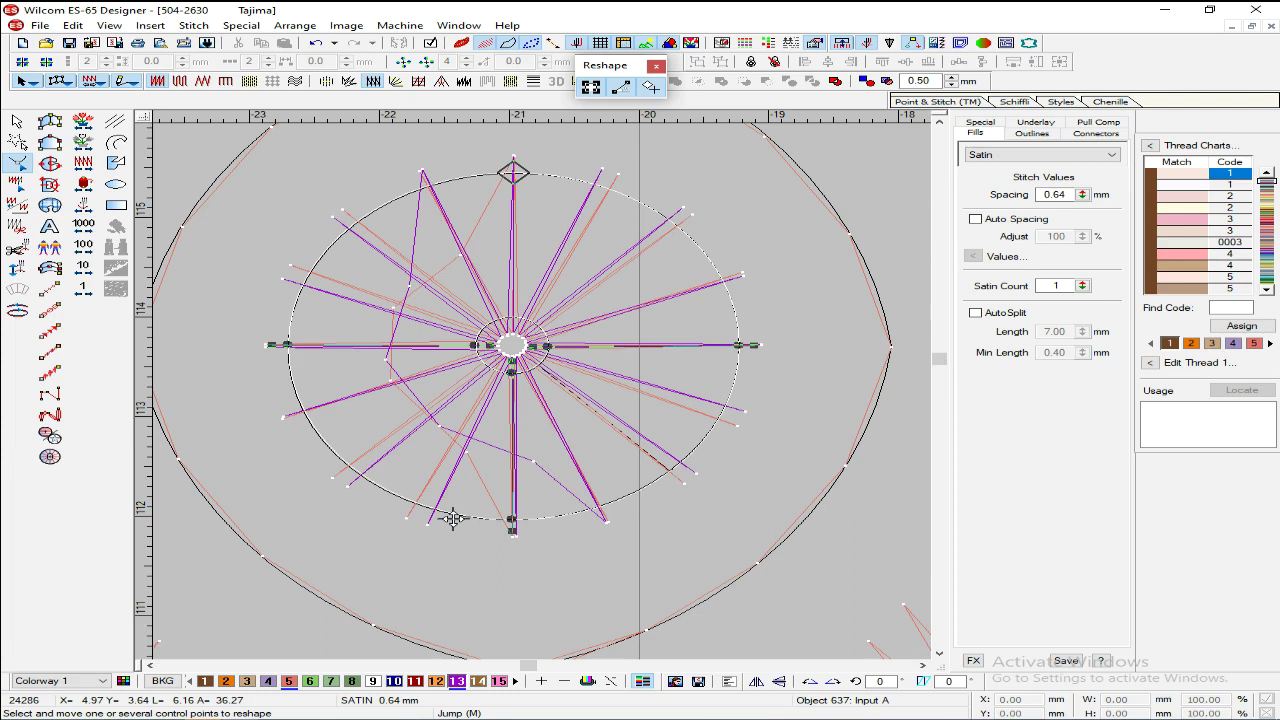
left_click_drag(438, 510, 414, 506)
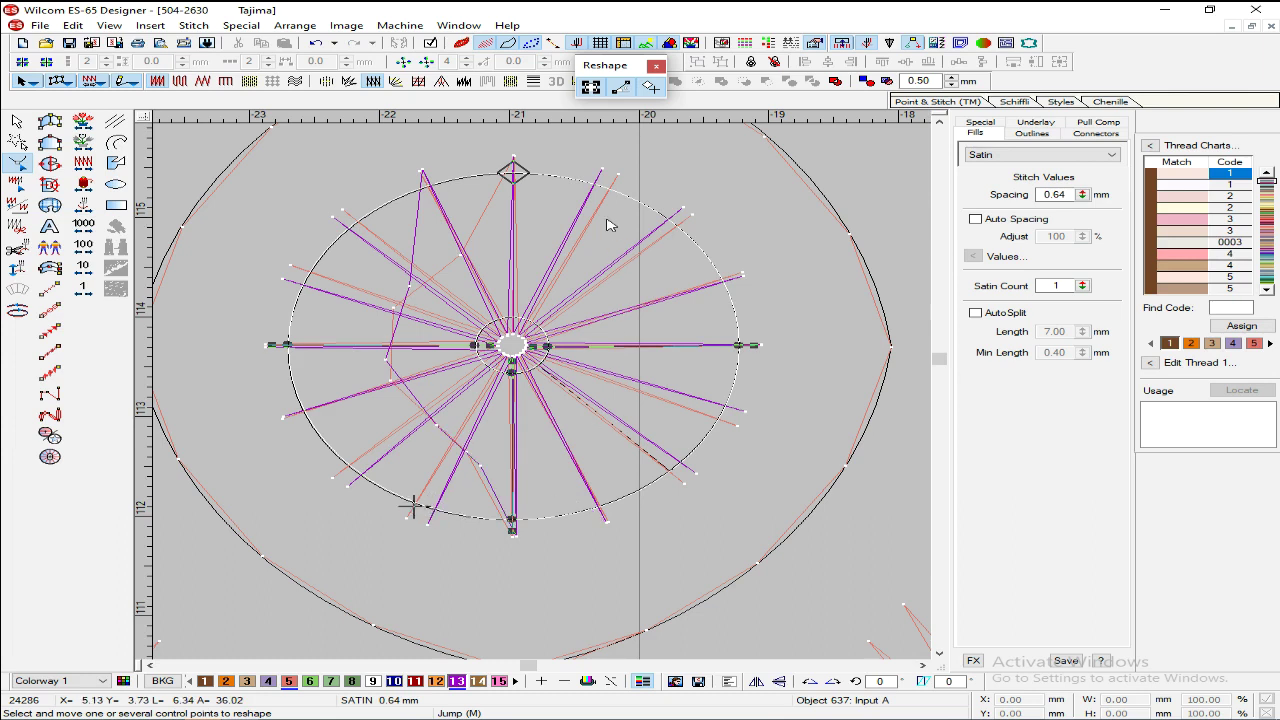
left_click_drag(513, 172, 550, 168)
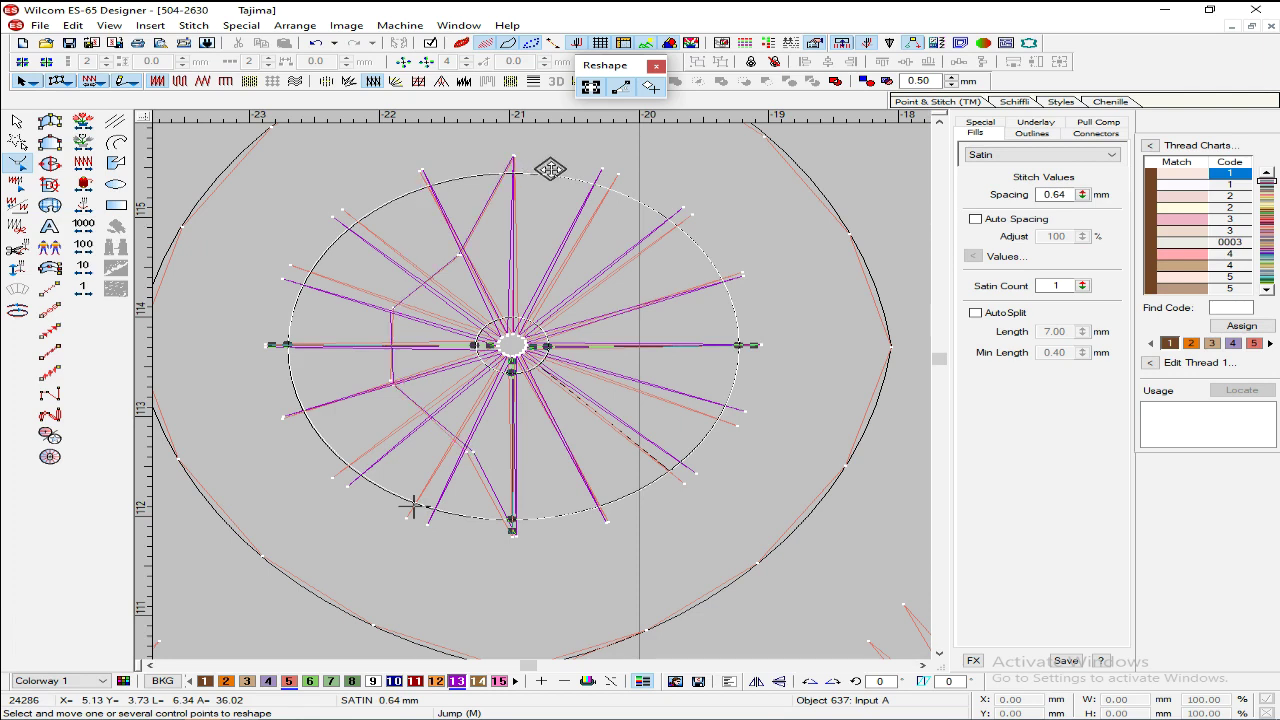
key("Escape")
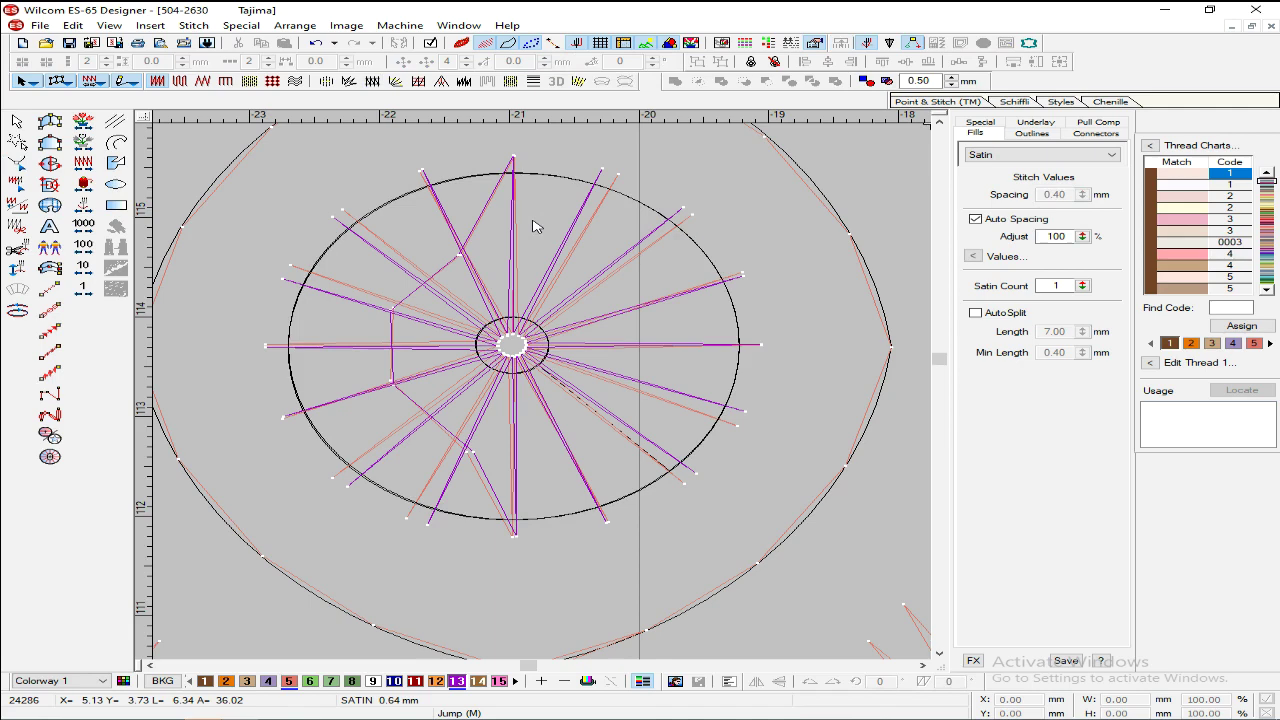
Step: Digitize the outer ring's left half as a curved Triple Run from bottom to top, about 2.9 mm wide and 6.5 mm high
key("shift+z")
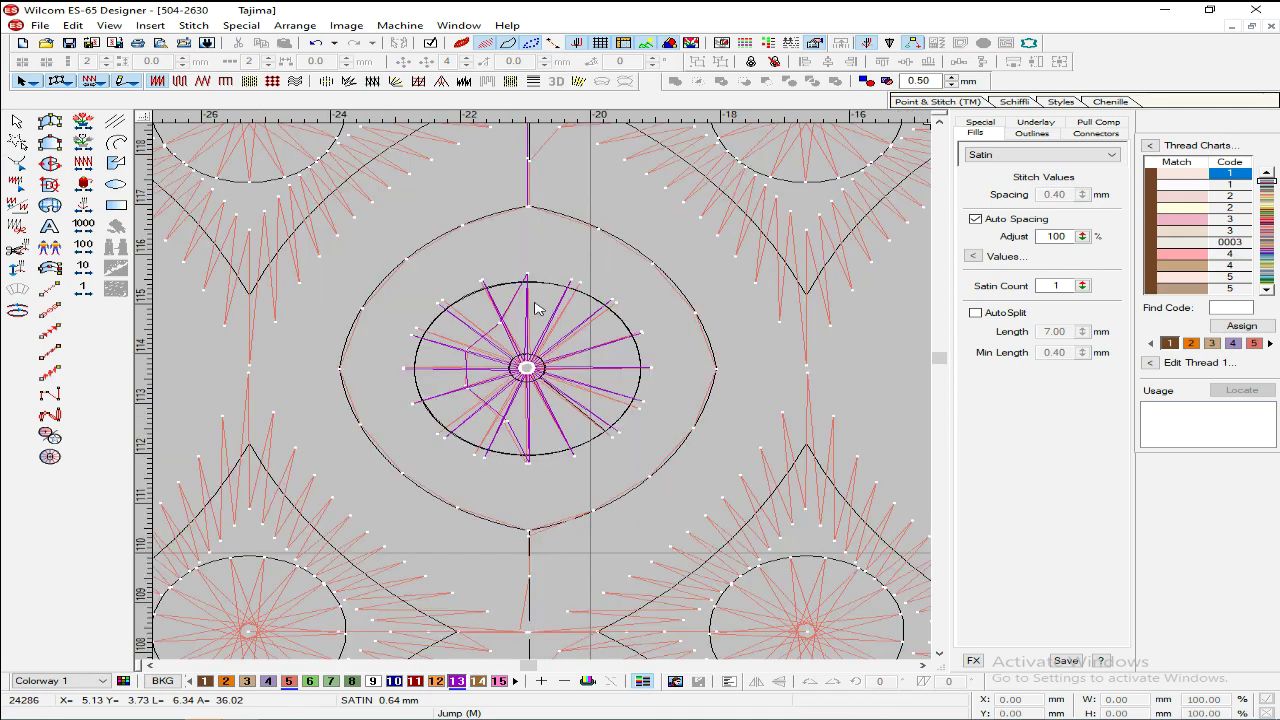
left_click(50, 310)
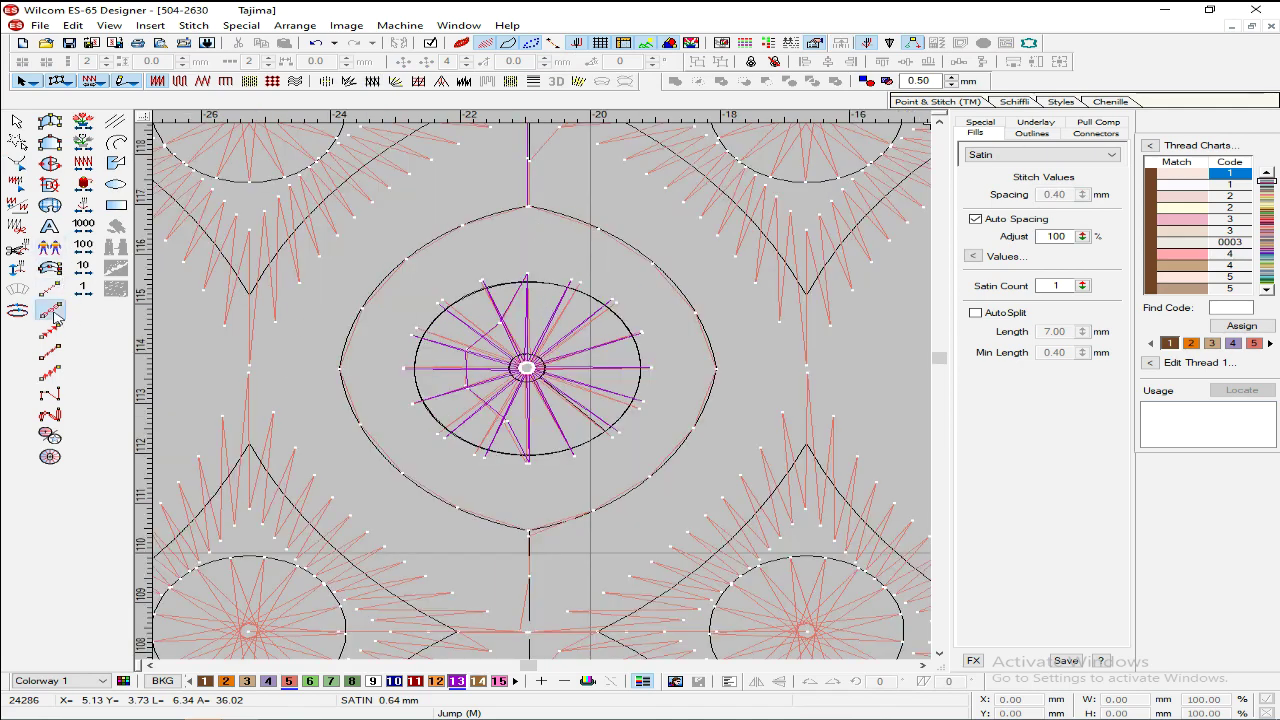
left_click(529, 531)
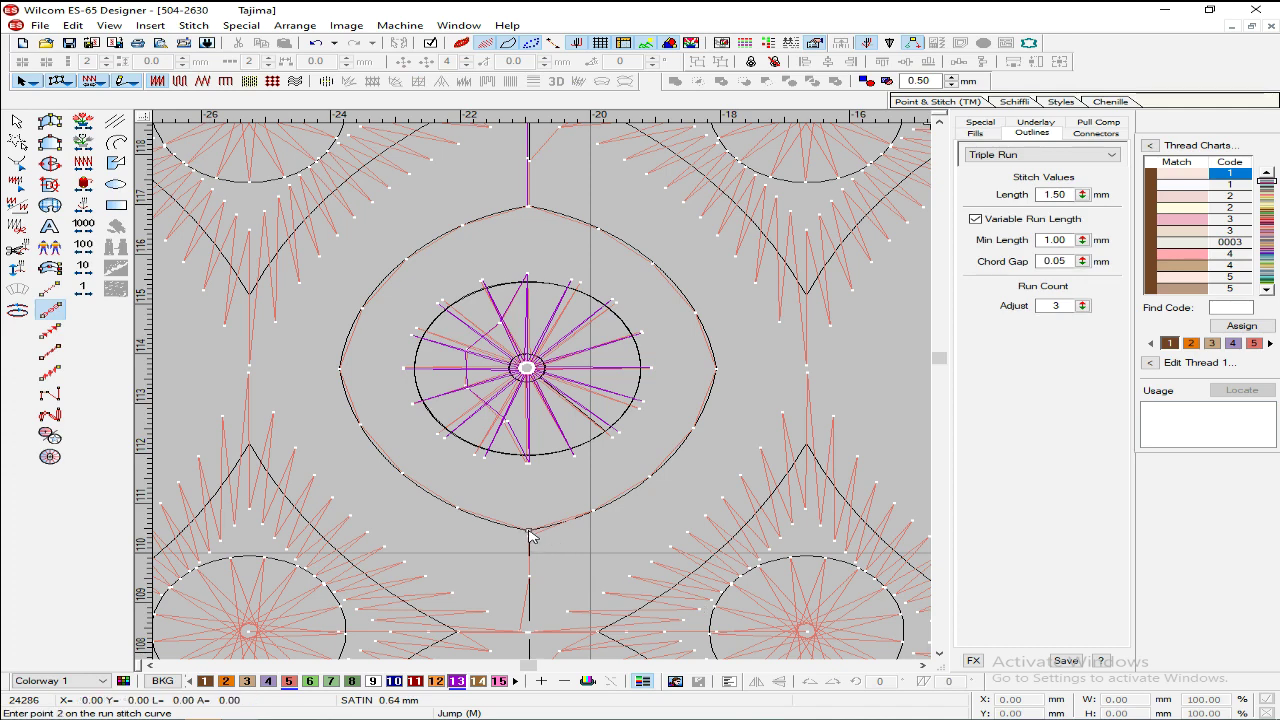
left_click(406, 477)
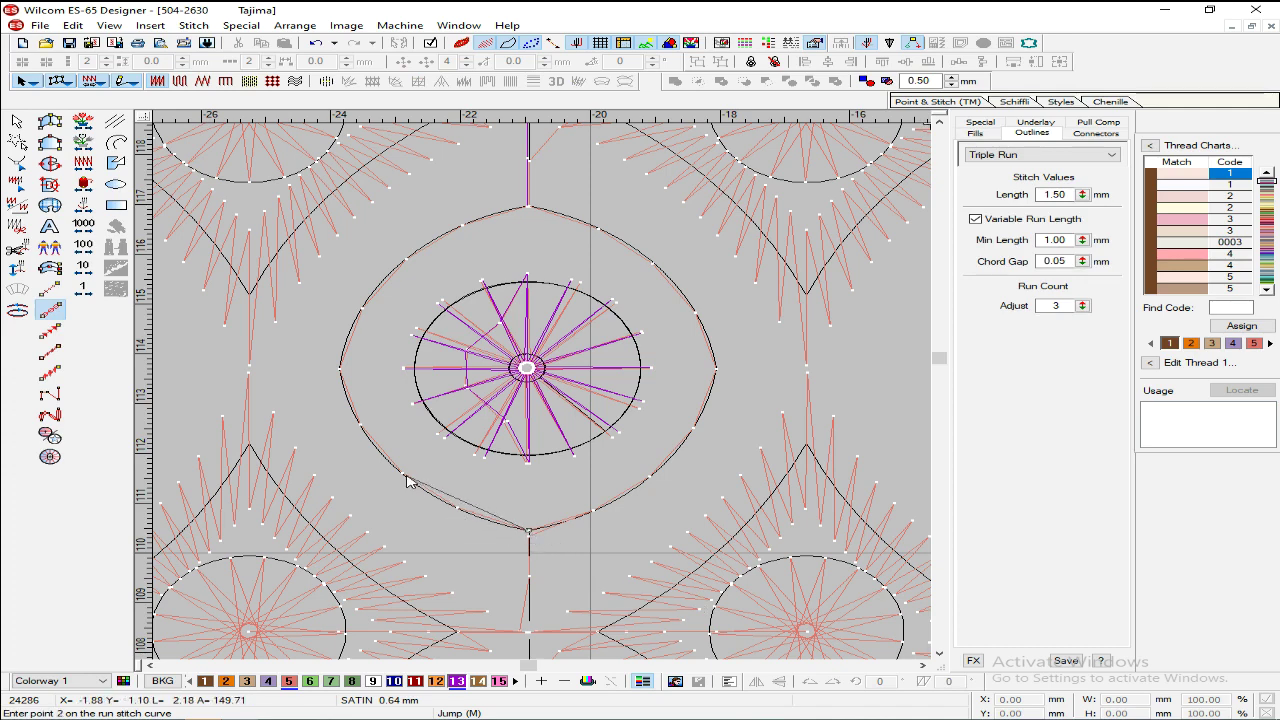
left_click(340, 372)
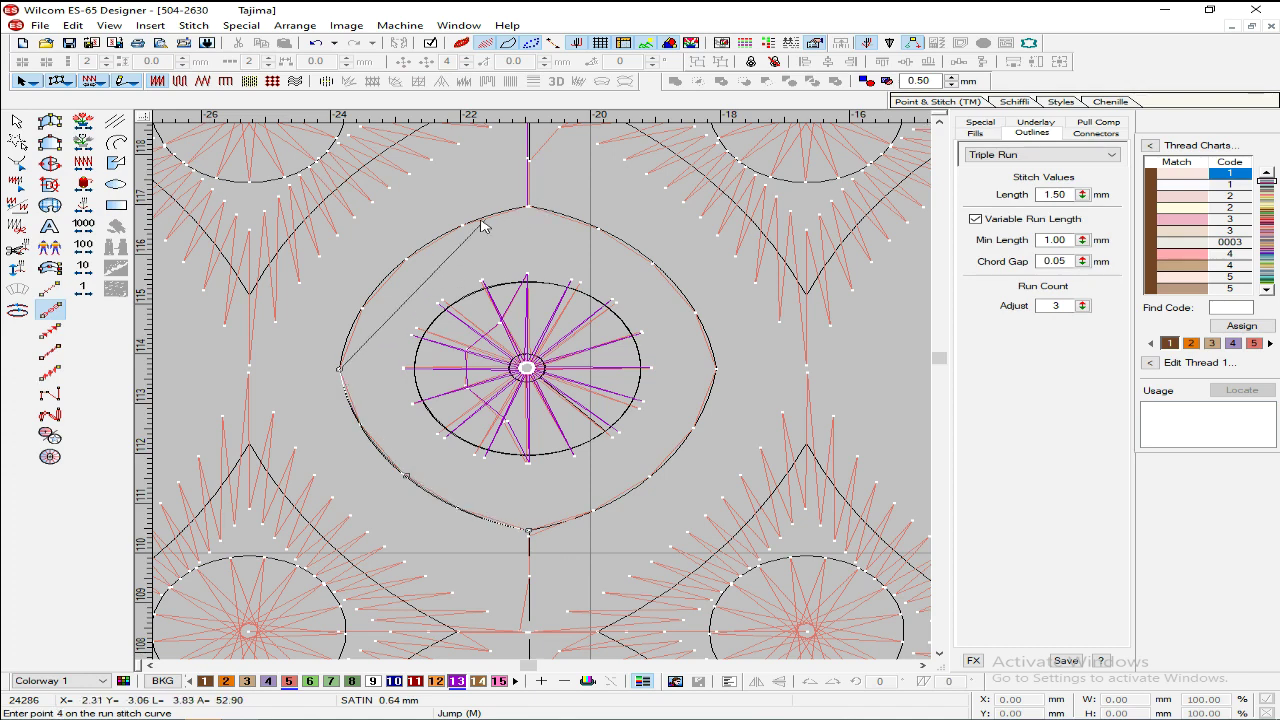
left_click(403, 262)
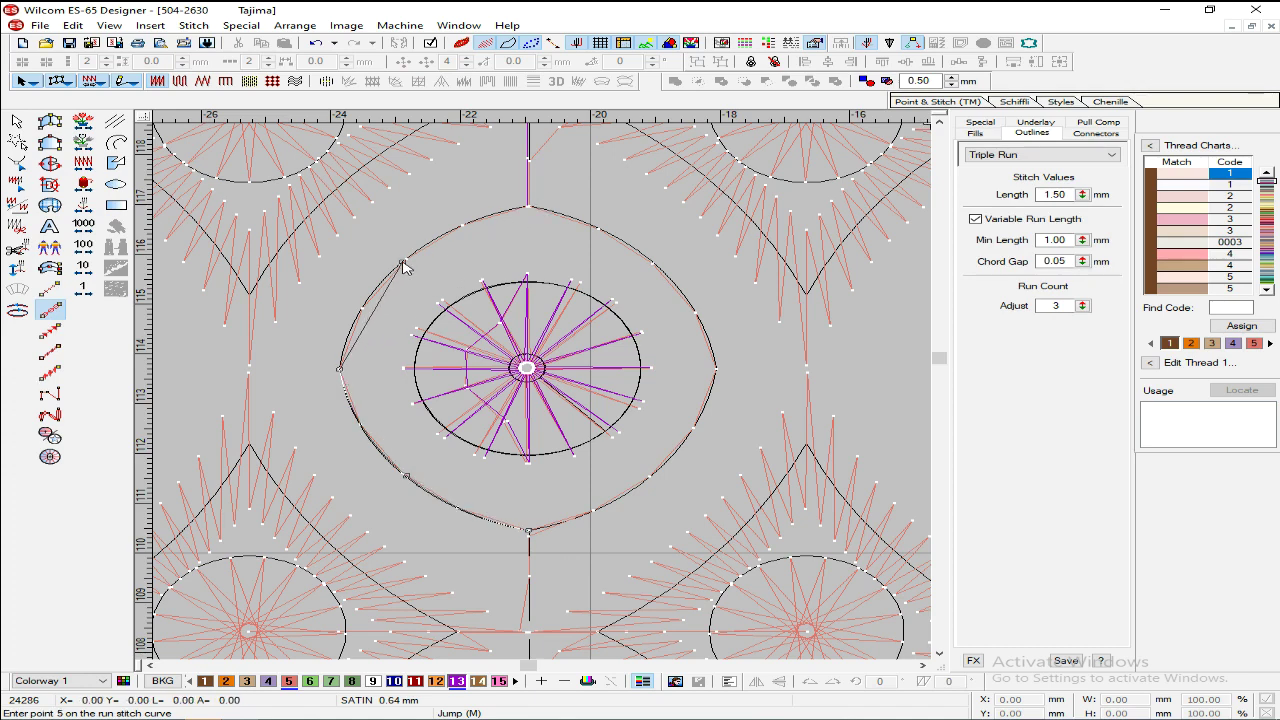
left_click(531, 210)
key("Return")
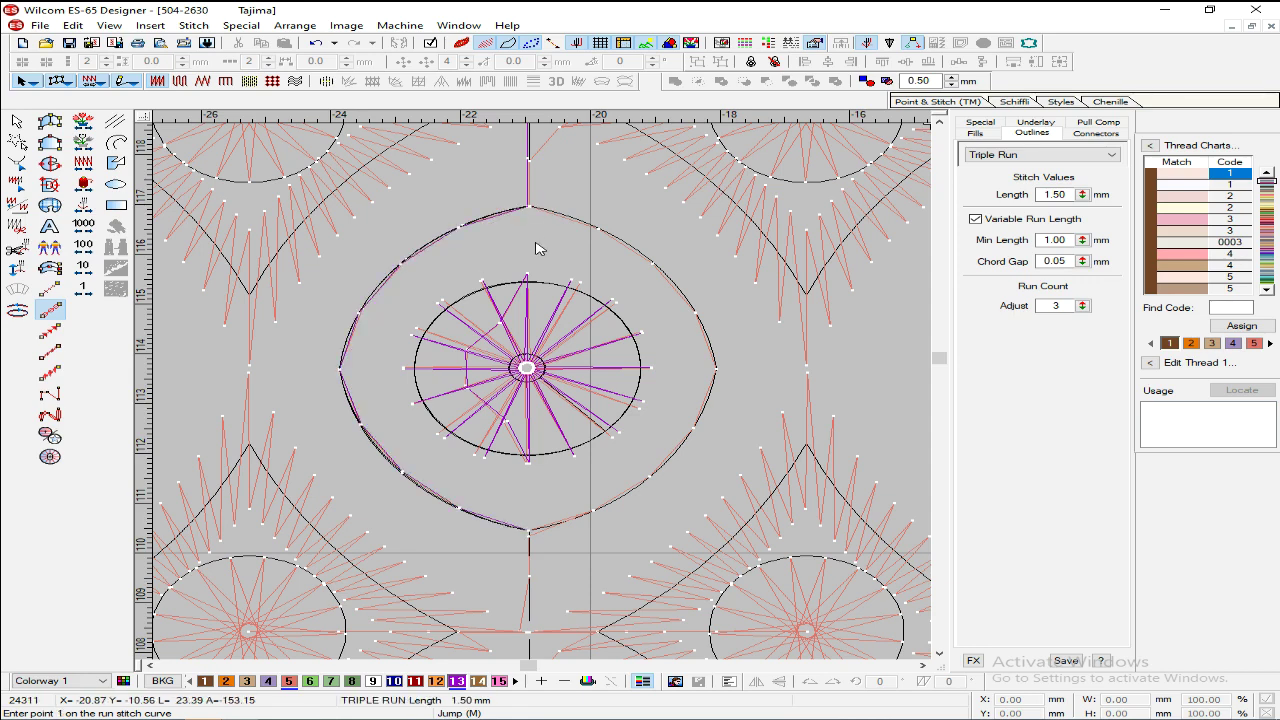
key("Escape")
Step: Duplicate the left half outline, mirror the copy horizontally and align it with the right half of the outer ring
key("ctrl+c")
key("ctrl+v")
left_click(756, 681)
left_click_drag(366, 381, 622, 386)
key("Right")
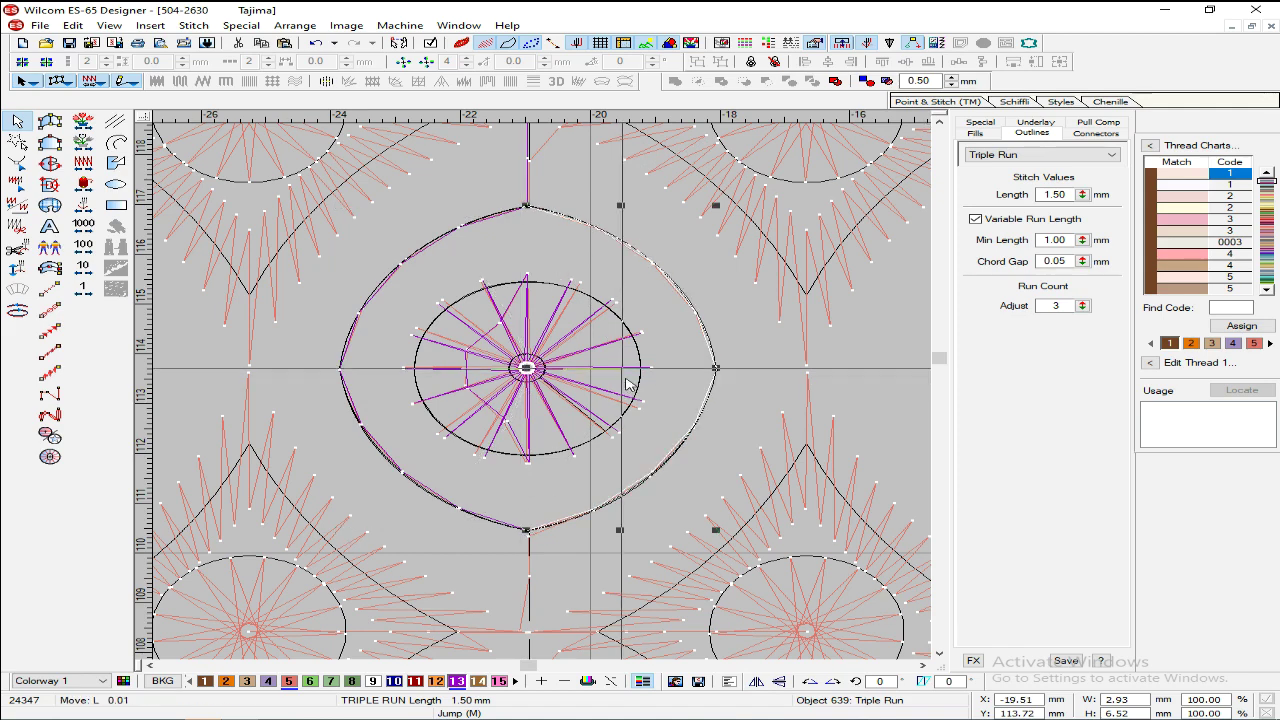
Step: Weld the outer ring's aligned left and right halves into one Triple Run outline and check its reshape points
key("Right")
key("Left")
left_click_drag(630, 384, 630, 384)
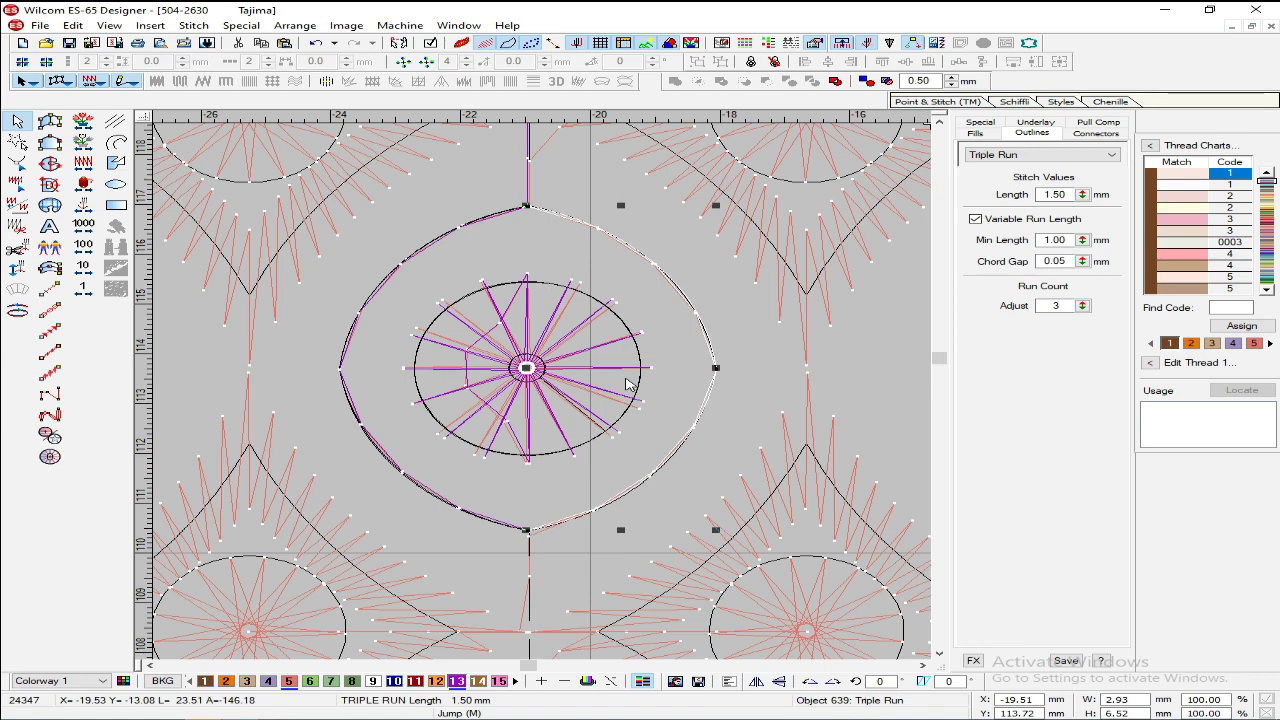
left_click(472, 227)
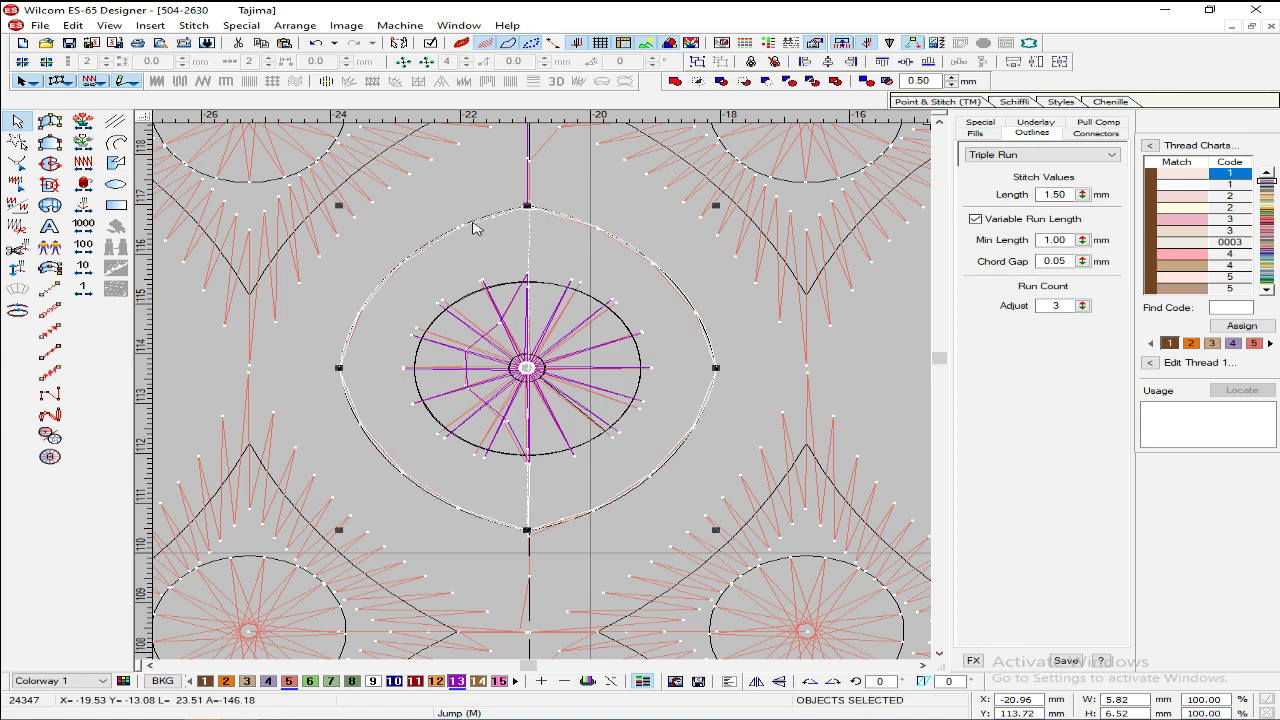
left_click(676, 83)
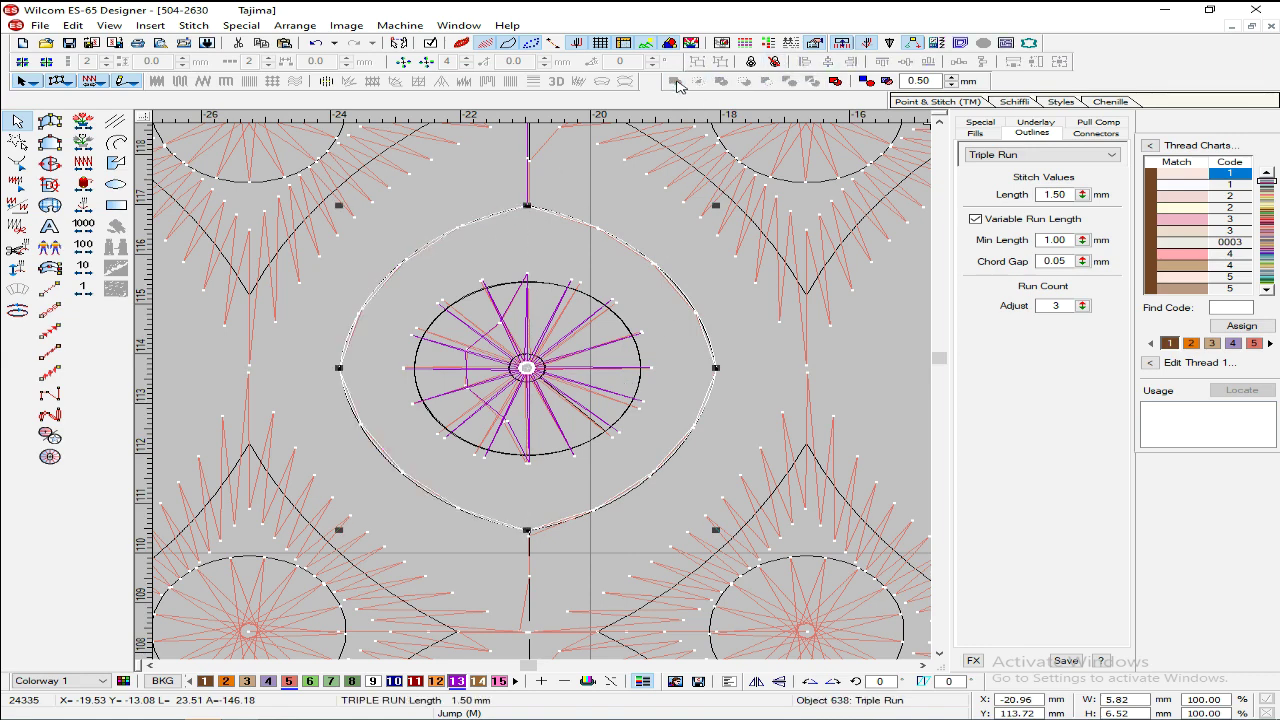
key("h")
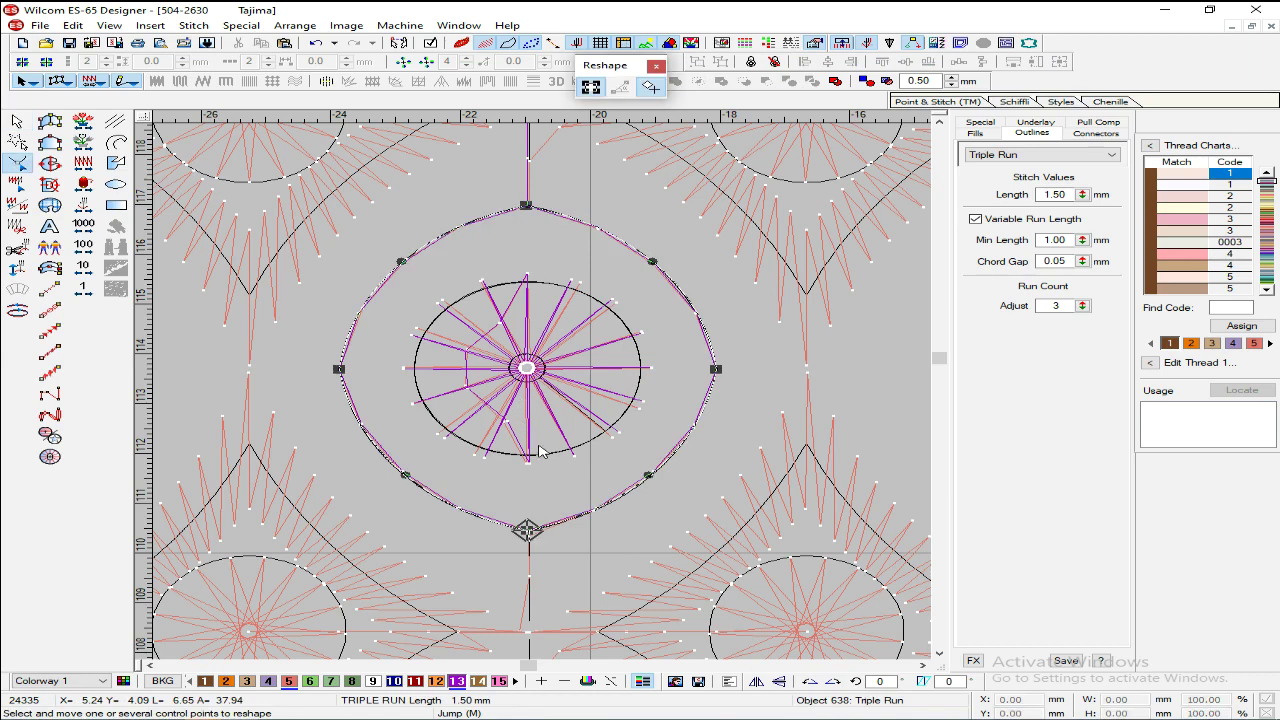
key("Escape")
key("shift+z")
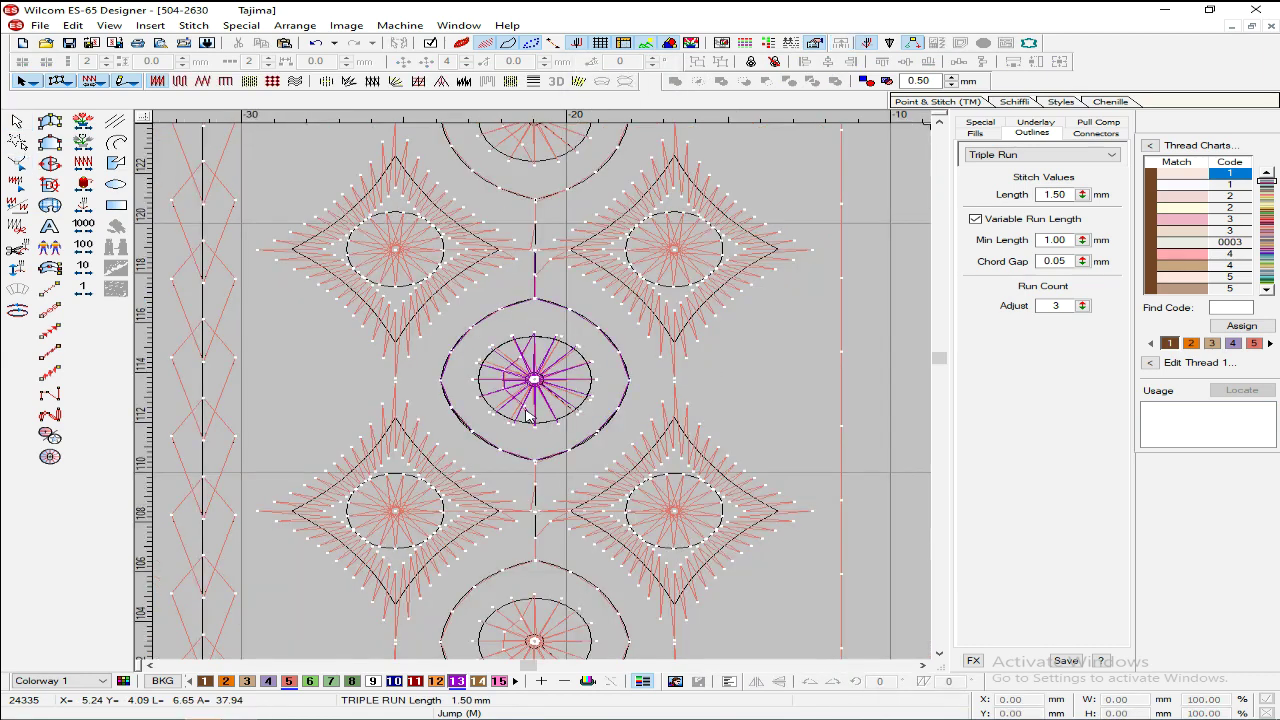
Step: Duplicate the vertical Triple Run connector above the ring and move the copy straight down so it starts at the ring's lower tip
scroll(540, 410, "up", 2)
left_click(536, 364)
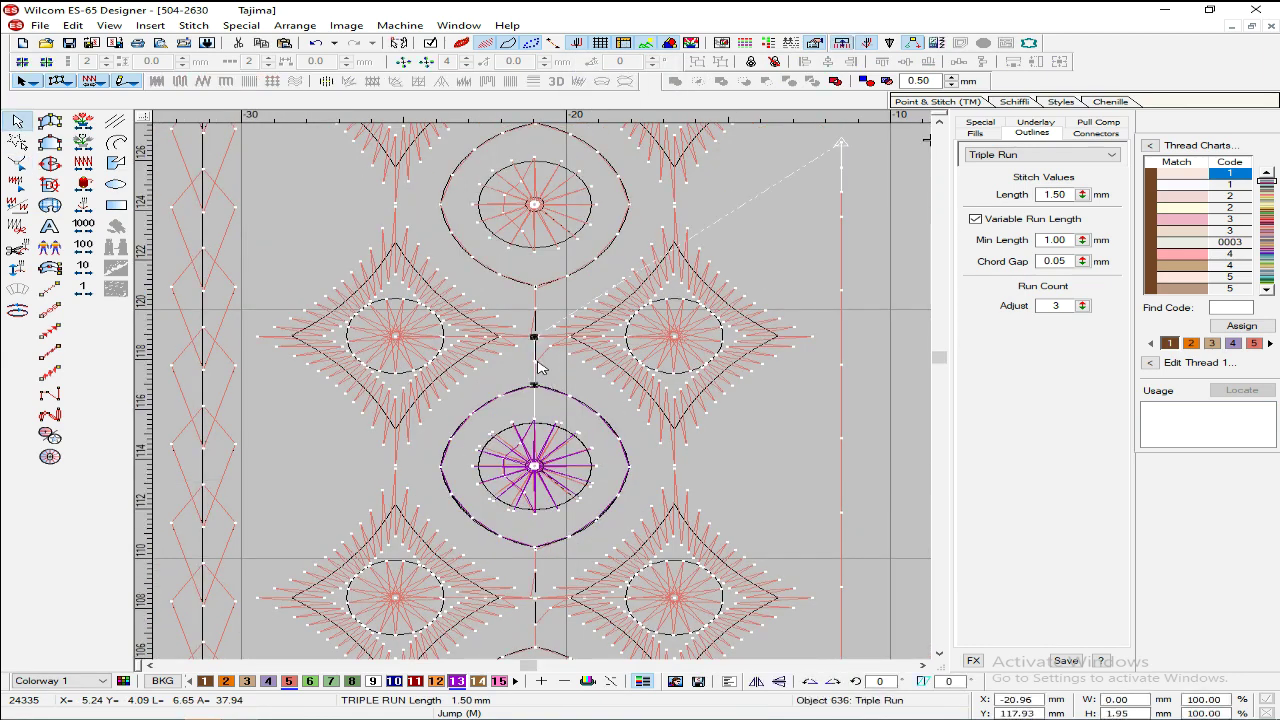
key("ctrl+d")
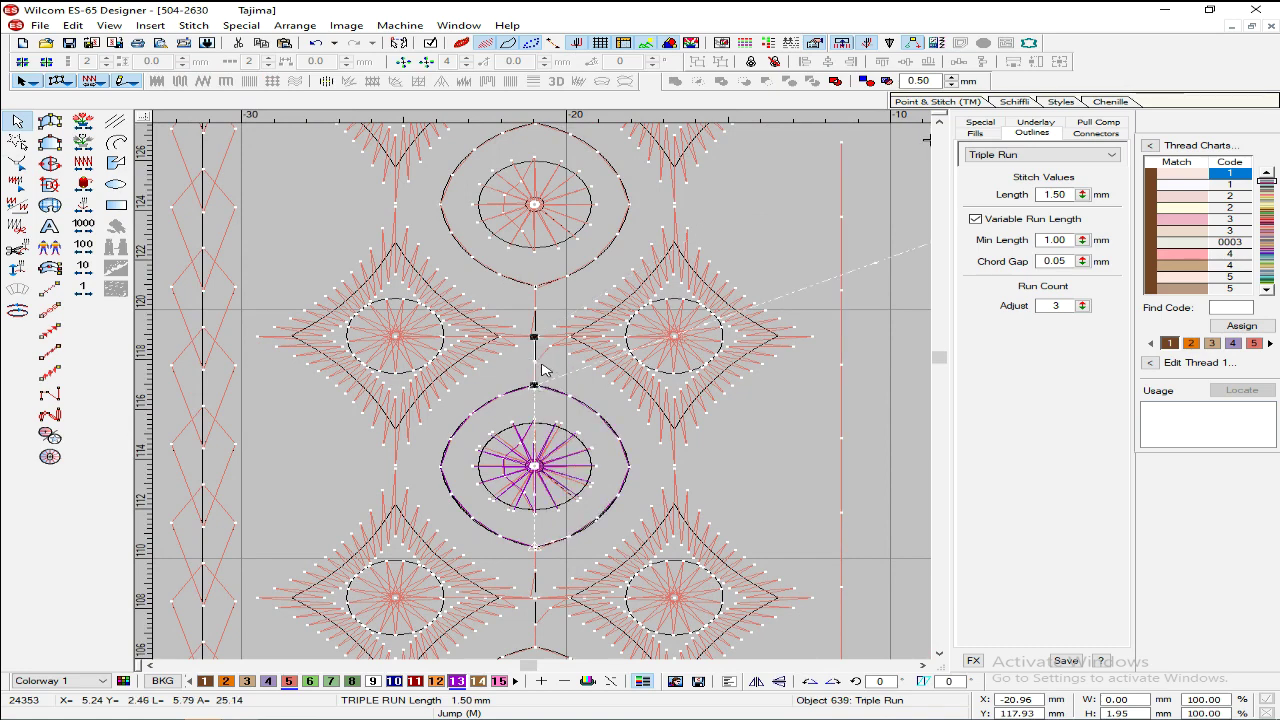
left_click_drag(538, 364, 539, 364)
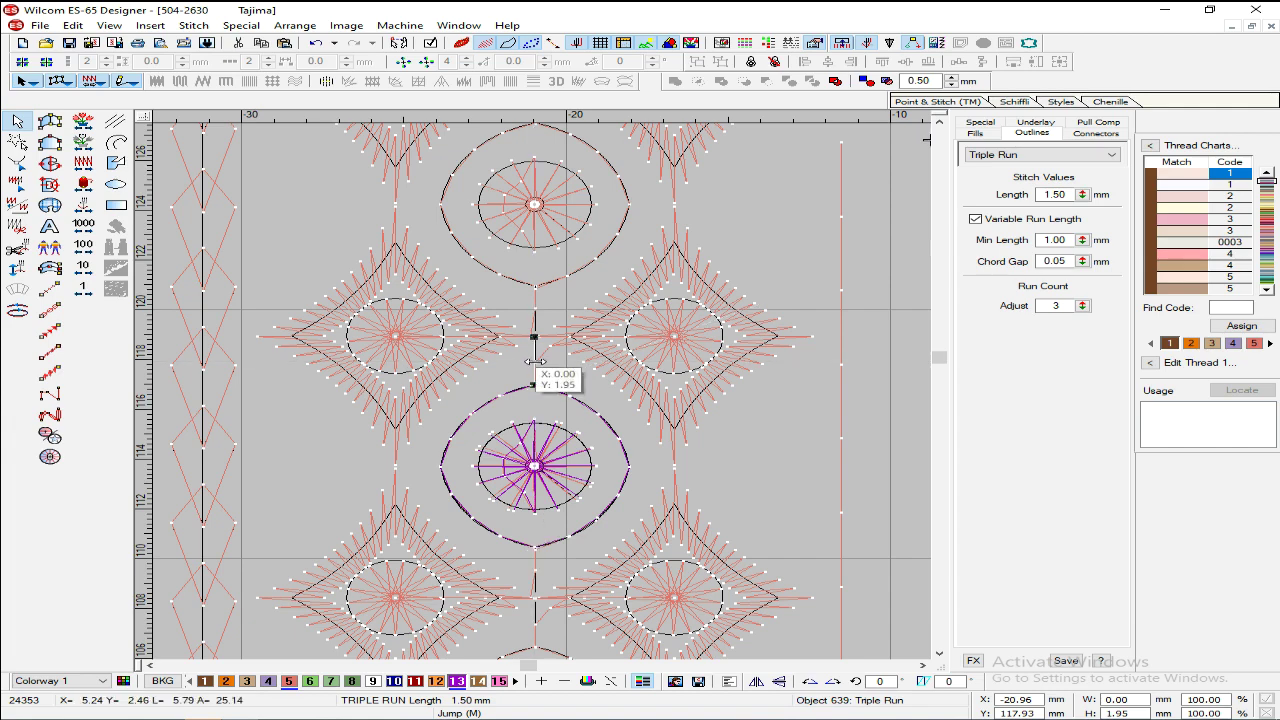
key("shift+z")
key("Down")
key("Down")
key("Down")
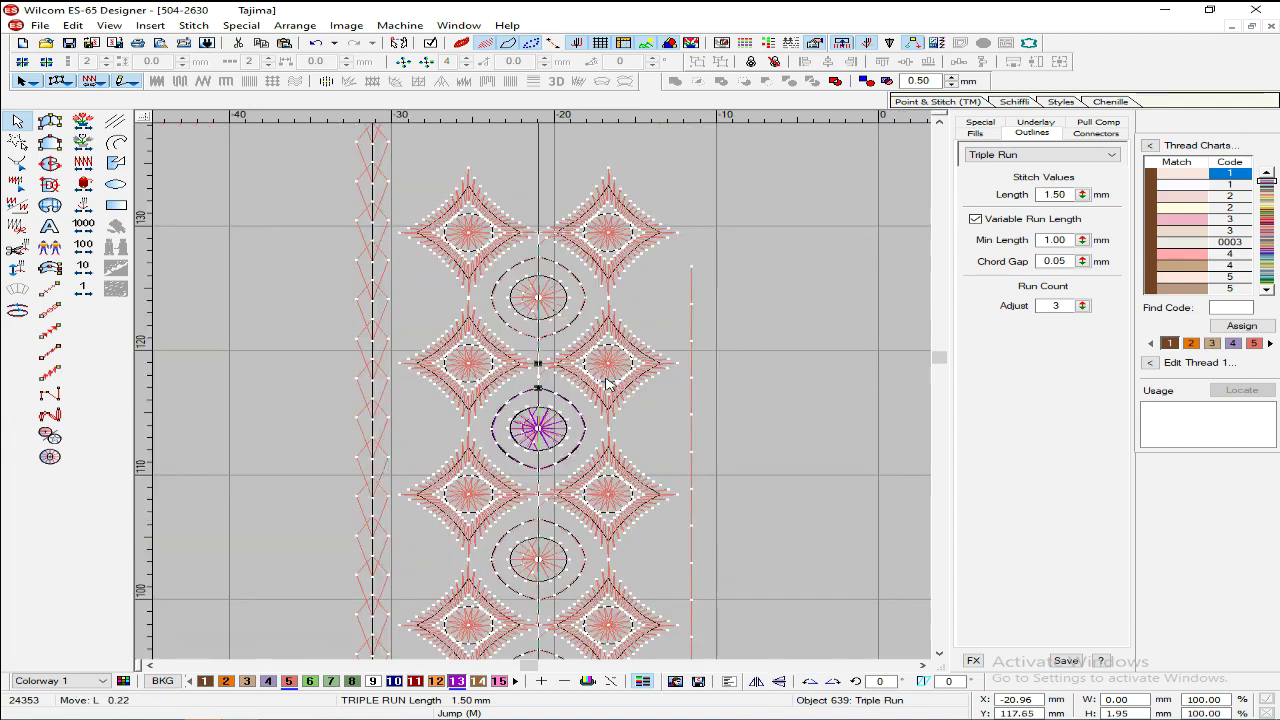
key("Down")
key("Down")
key("Down")
key("Down")
key("Down")
key("Down")
key("Down")
key("Down")
key("Down")
key("Down")
key("Down")
key("Down")
key("Down")
key("Down")
key("Down")
key("Down")
key("Down")
key("Down")
key("Down")
key("Down")
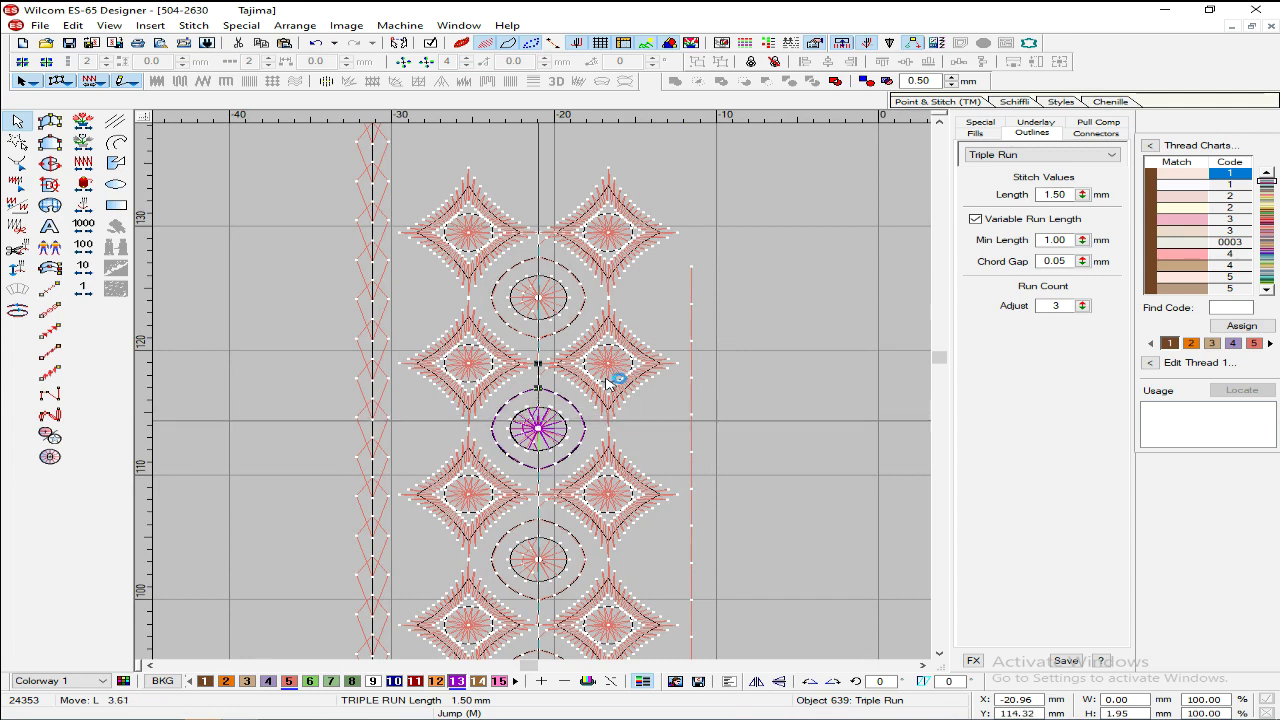
key("Down")
key("Down")
key("Down")
key("Down")
key("Down")
key("Down")
key("Down")
key("Down")
key("Down")
key("Down")
key("Down")
key("Down")
key("Down")
key("Down")
key("Down")
key("Down")
key("Down")
key("Down")
key("Down")
key("Down")
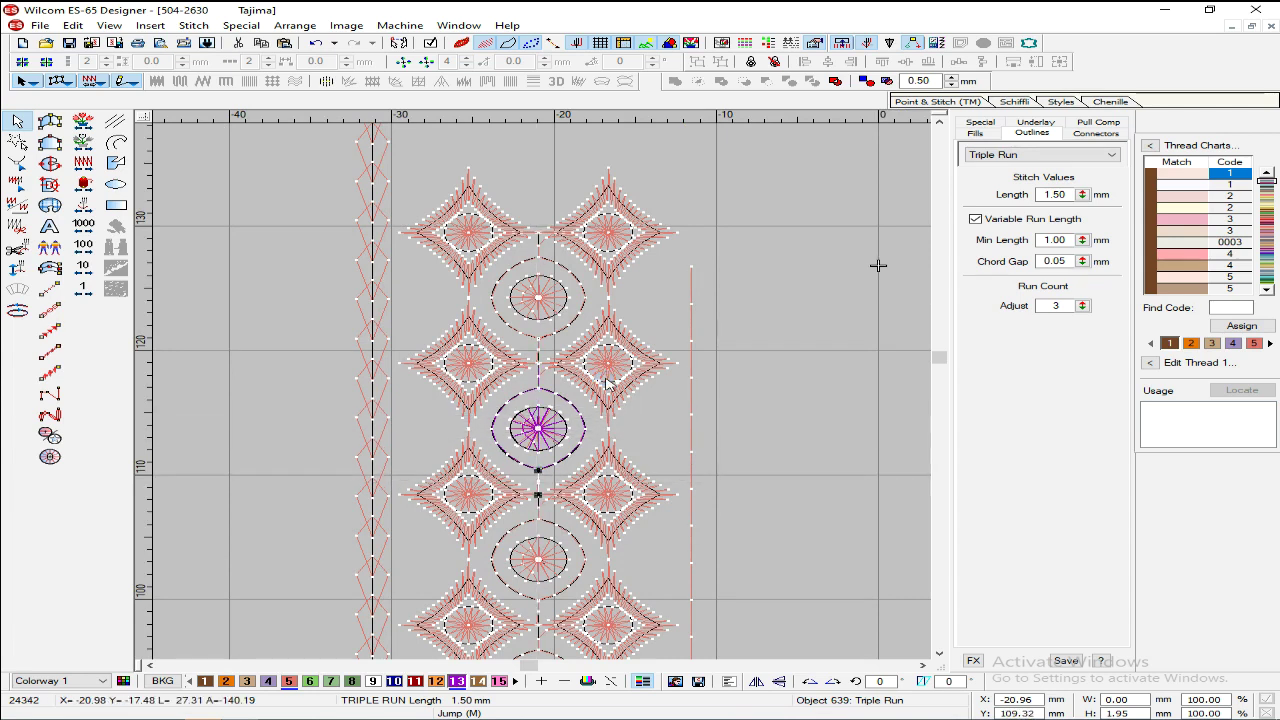
key("Escape")
key("shift+z")
scroll(557, 401, "up", 4)
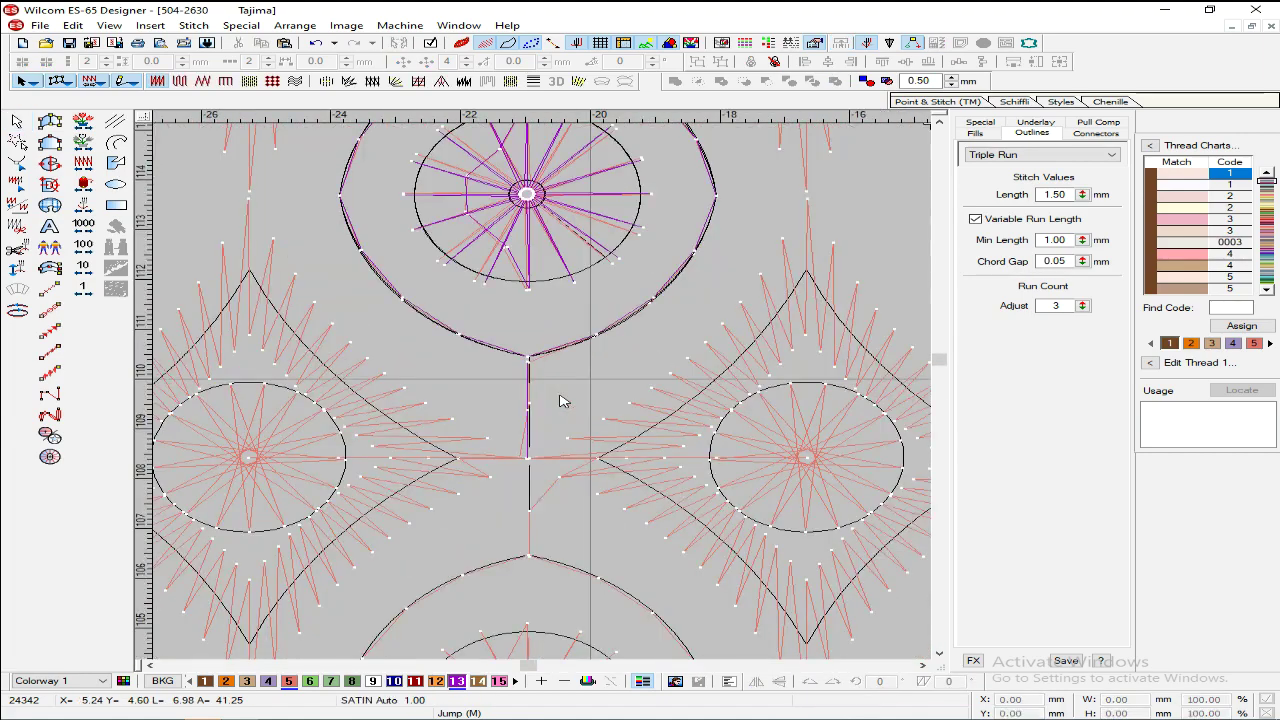
left_click(530, 378)
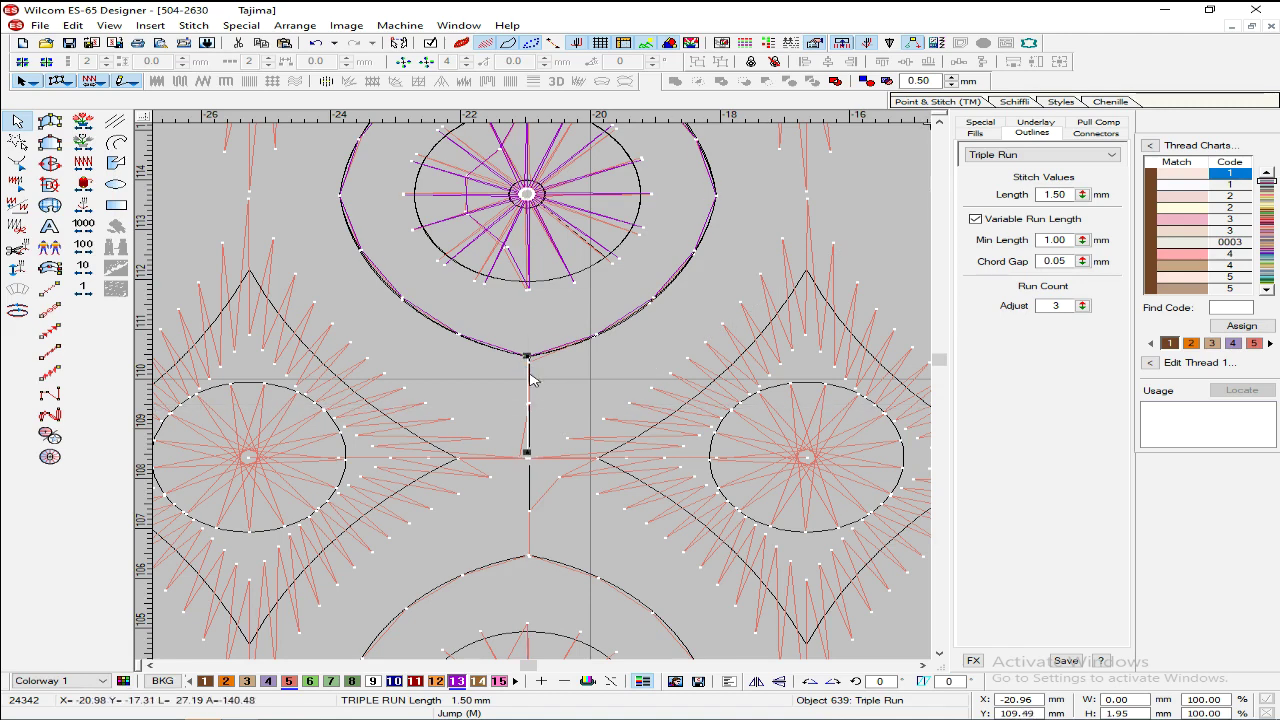
key("Escape")
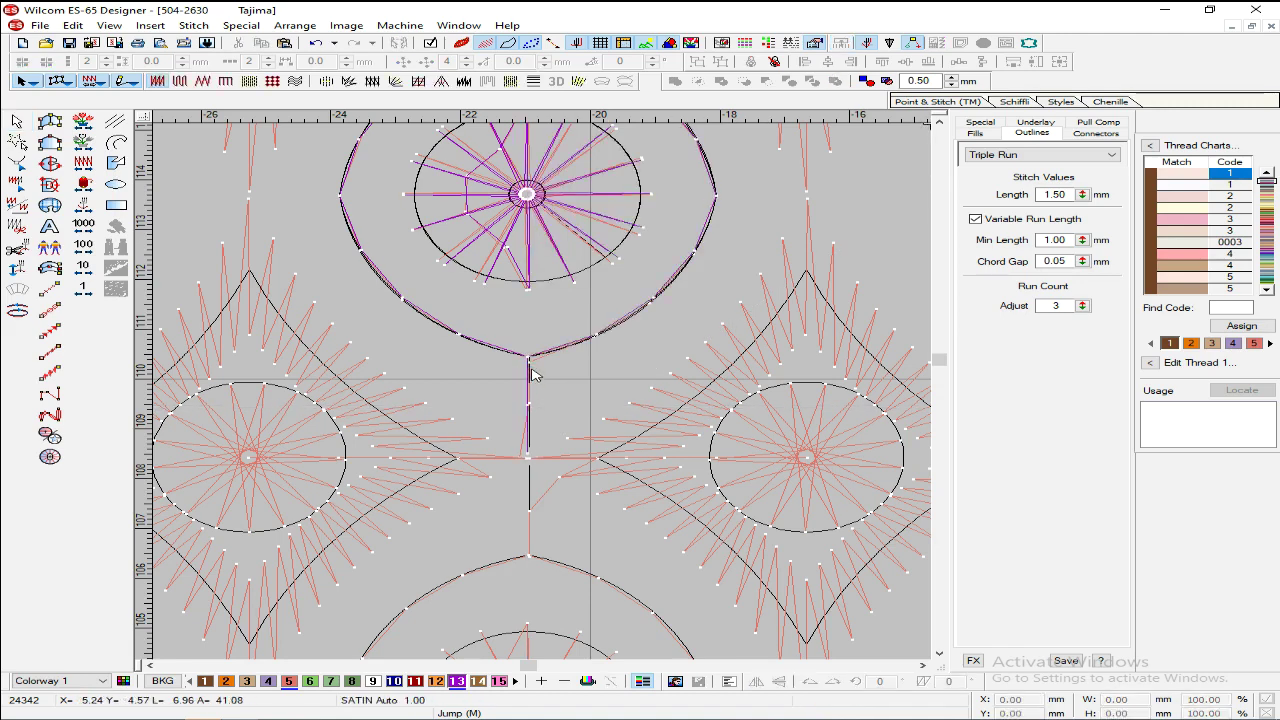
Step: Group the satin ring, outer Triple Run outline and both vertical connectors of the ring motif into one object
key("shift+z")
key("shift+z")
left_click_drag(735, 256, 420, 433)
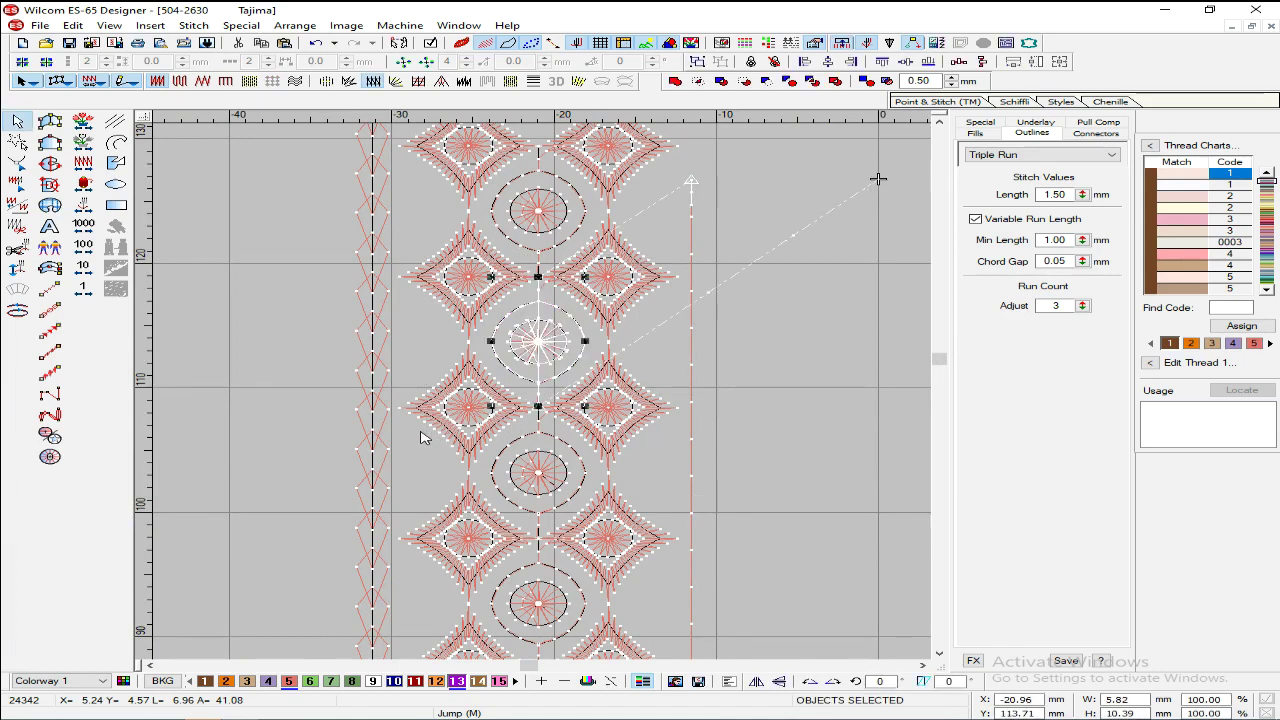
key("ctrl+g")
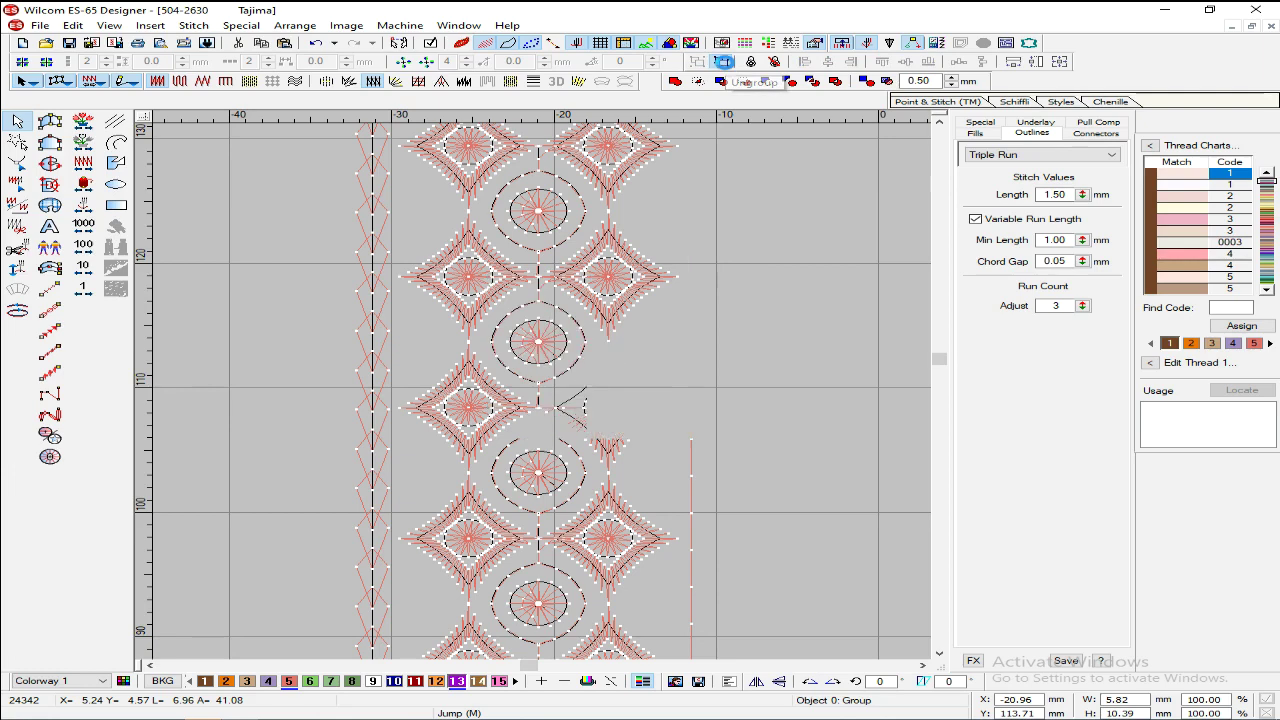
left_click(546, 358)
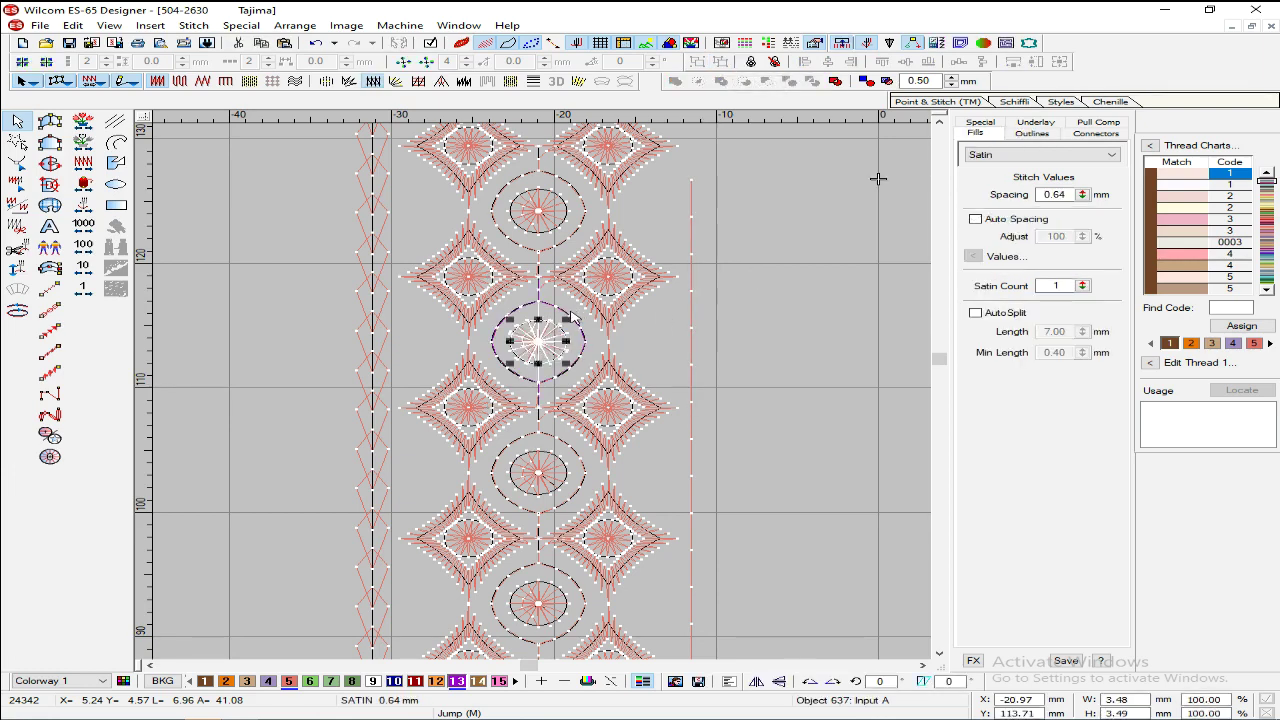
left_click(565, 310)
left_click(539, 290)
left_click(722, 326)
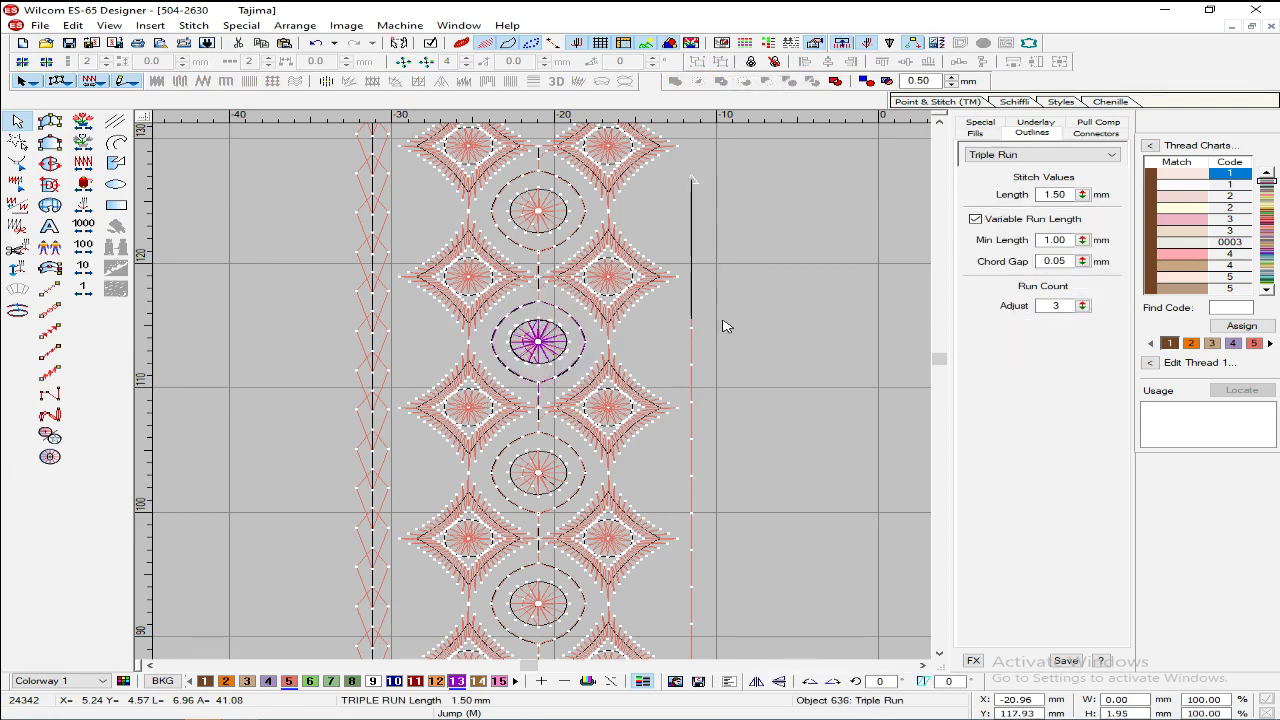
left_click_drag(768, 219, 417, 435)
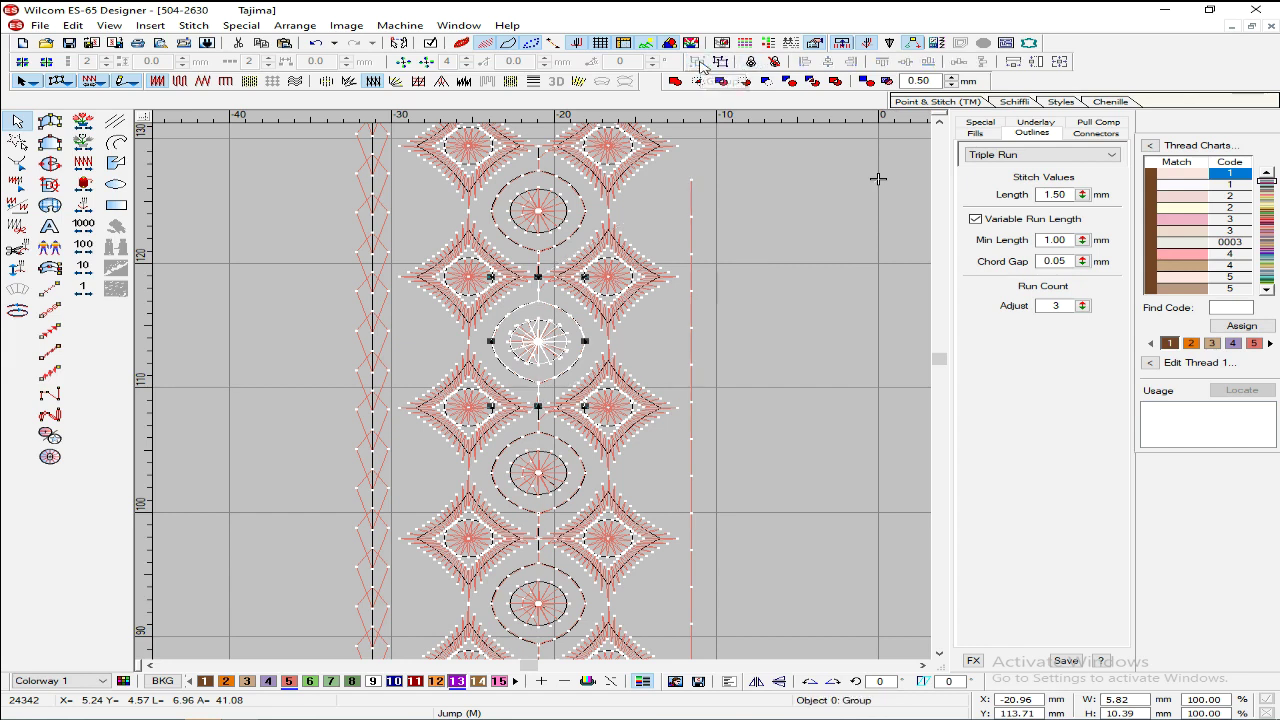
left_click(578, 360)
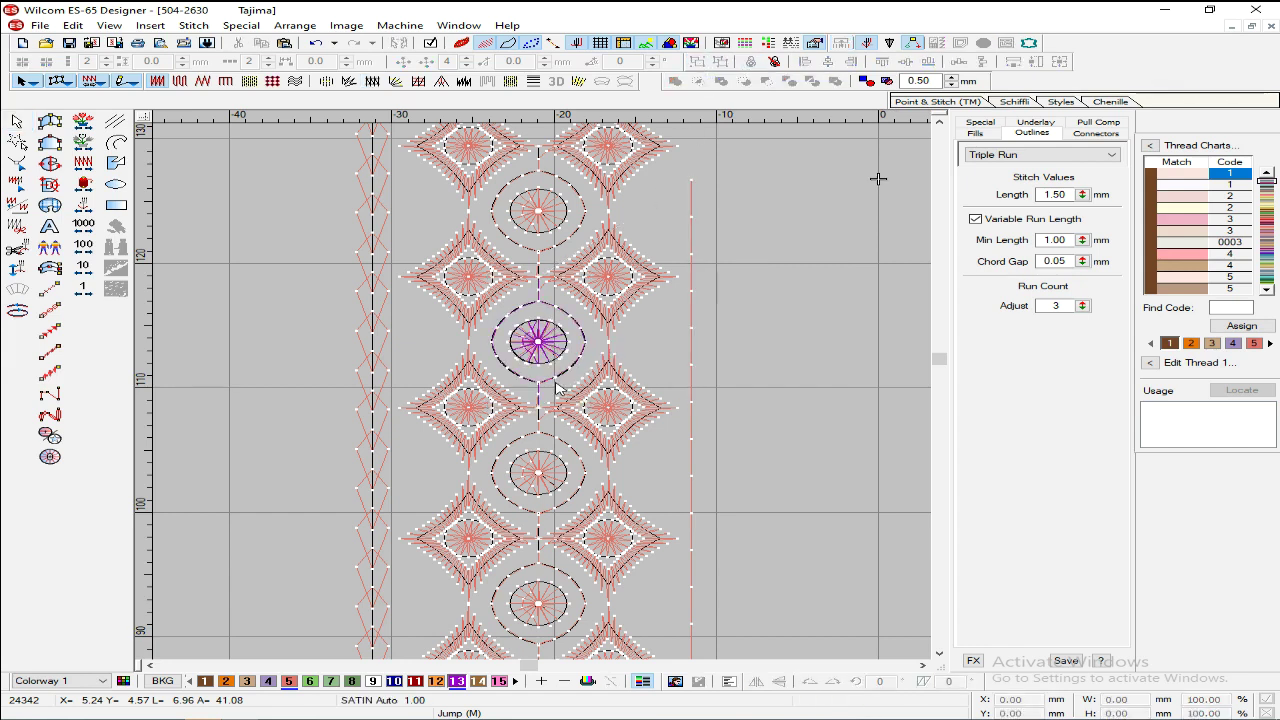
Step: Digitize a horizontal Run about 2.8 mm long from the lower connector's end to the right edge of the left diamond's inner circle
key("b")
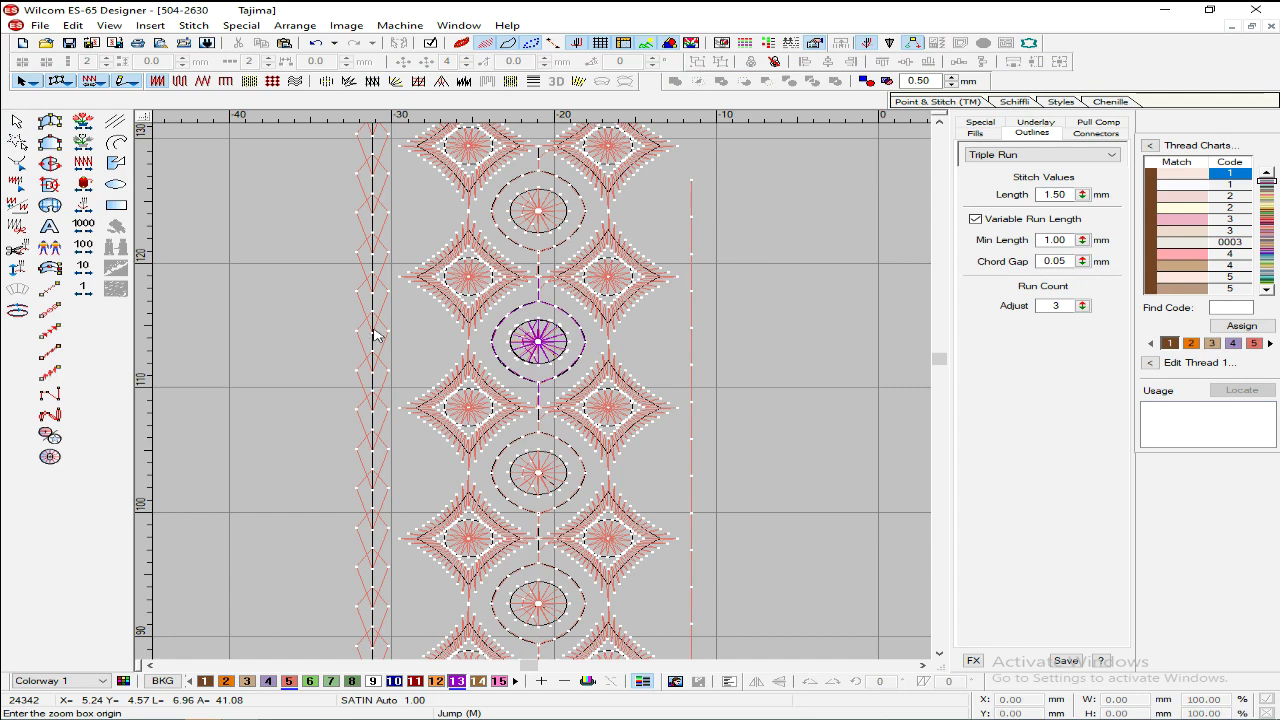
left_click(590, 485)
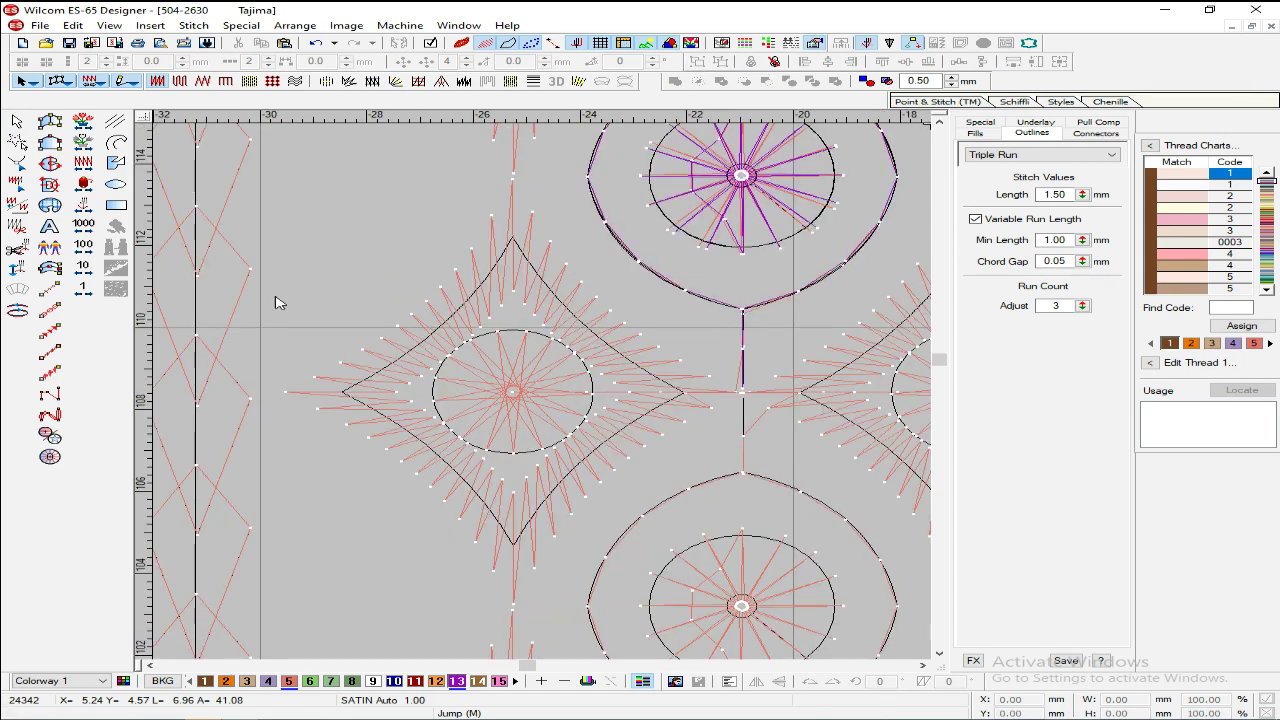
left_click(48, 290)
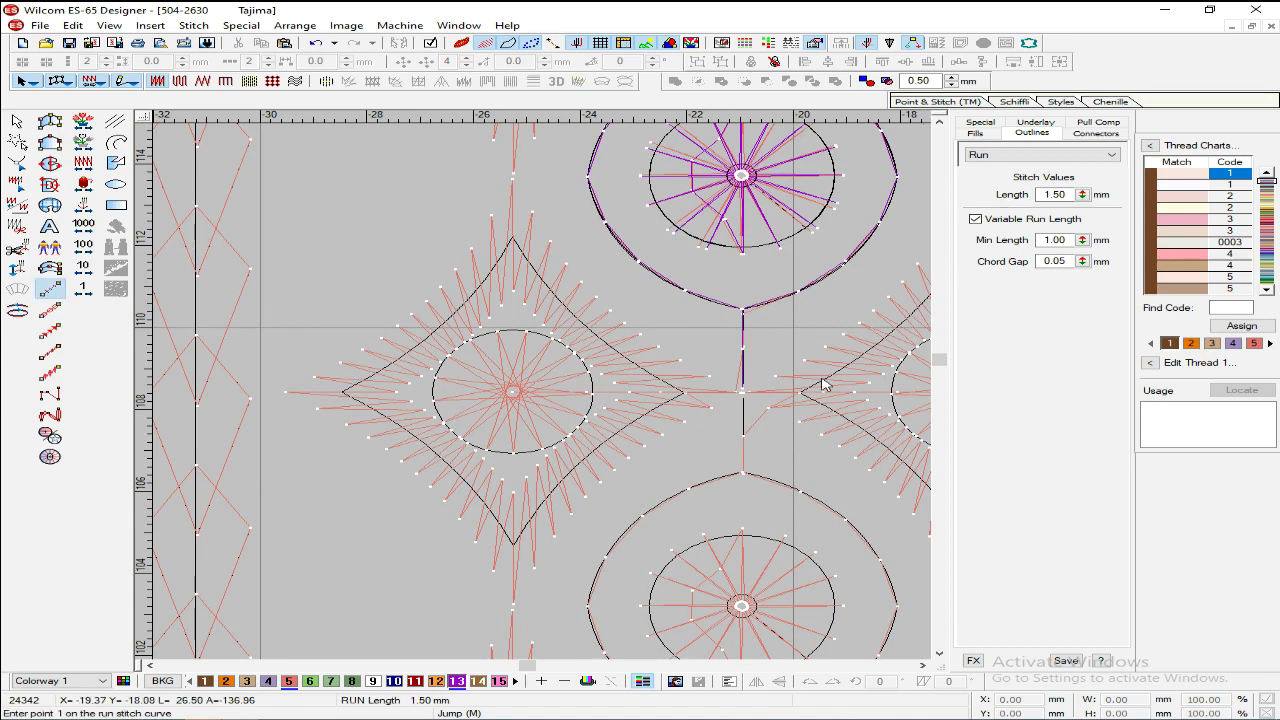
left_click(742, 393)
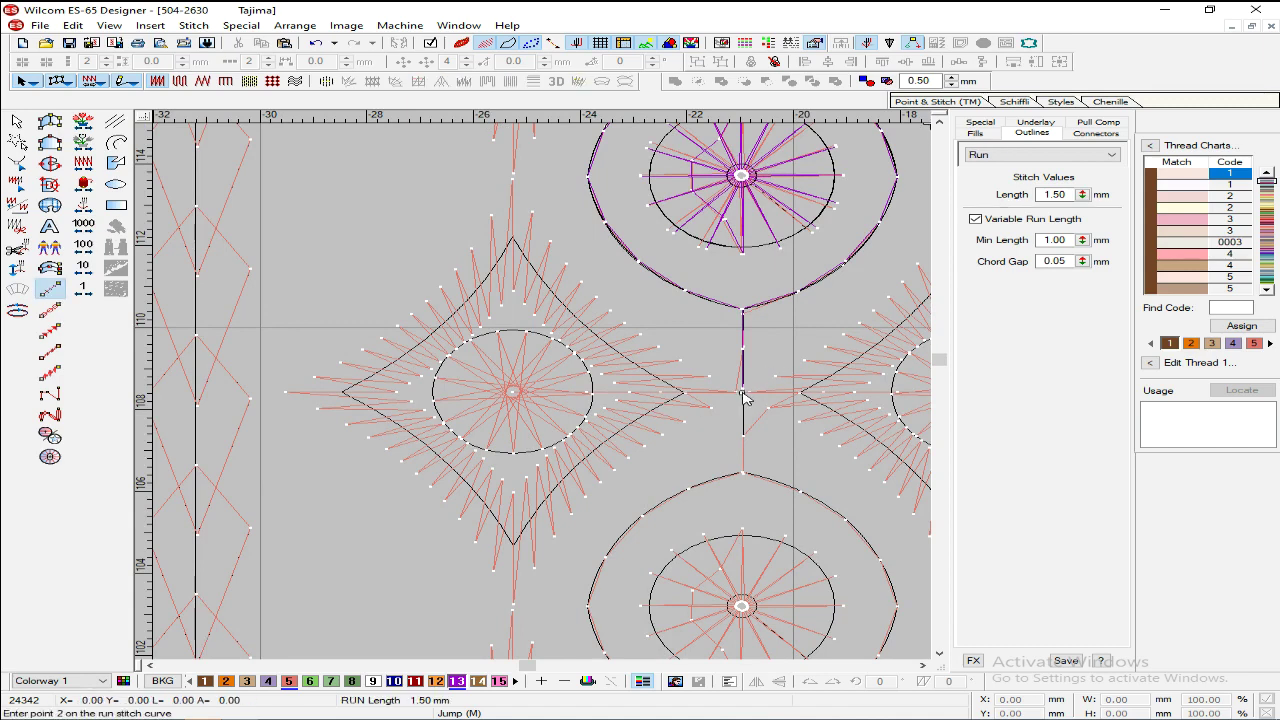
left_click(593, 398)
key("Return")
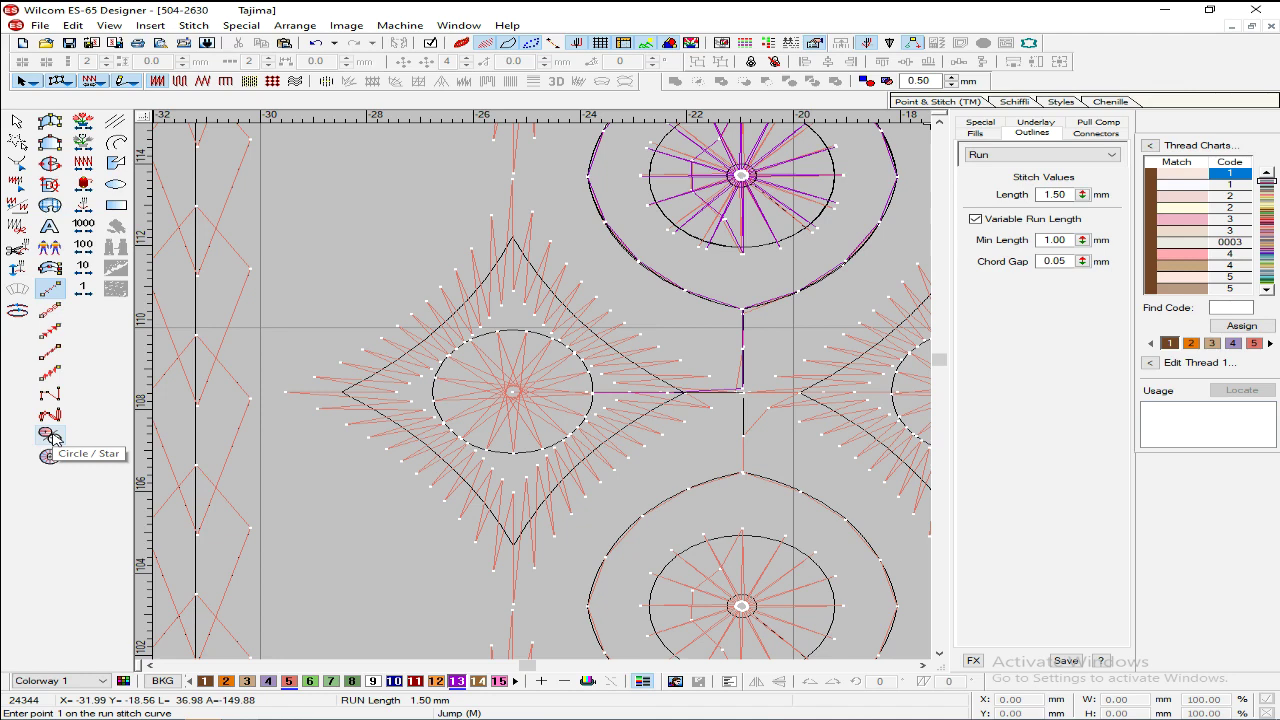
Step: Digitize a zigzag star about 3 mm in diameter from the left diamond's centre out to its inner circle's right edge
left_click(50, 435)
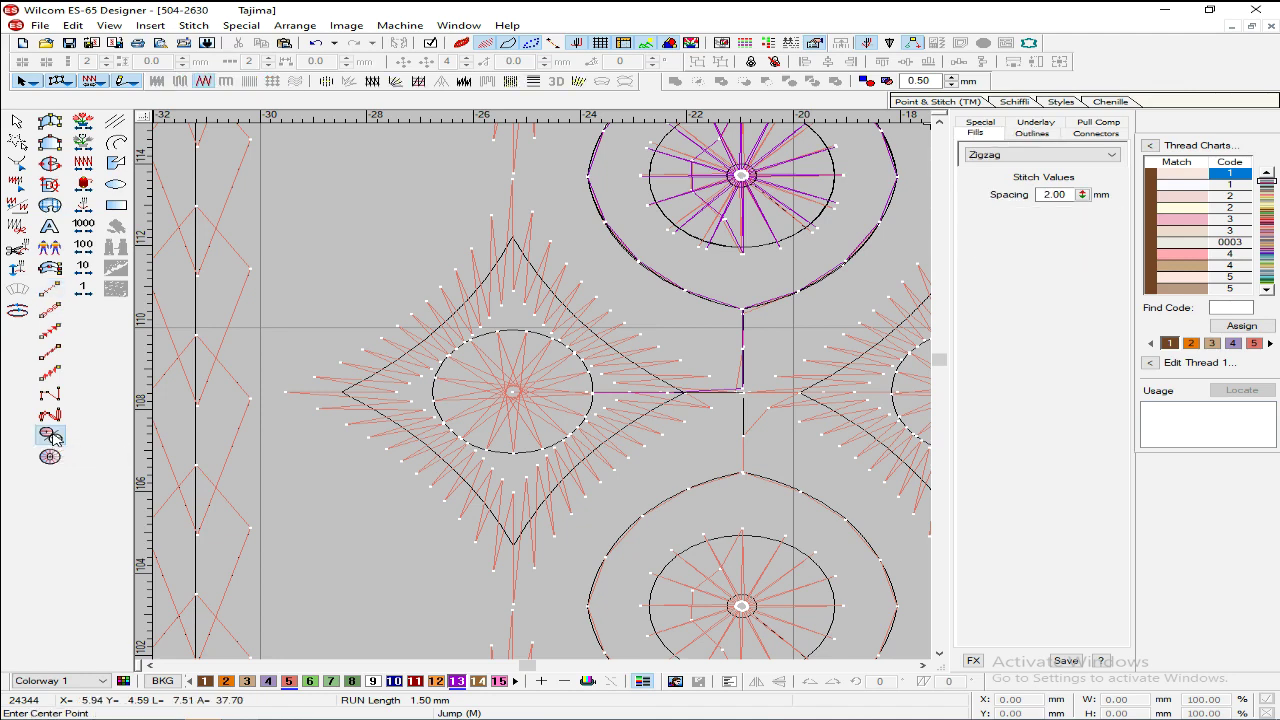
left_click(513, 398)
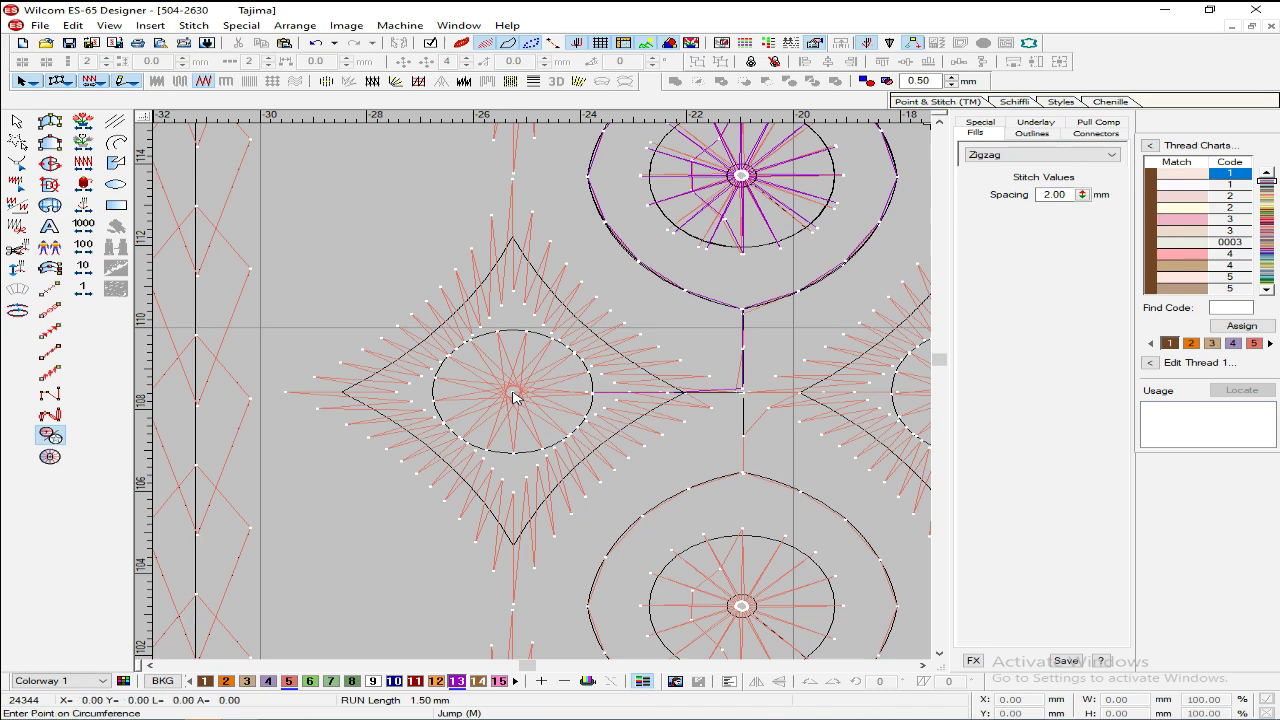
left_click(594, 397)
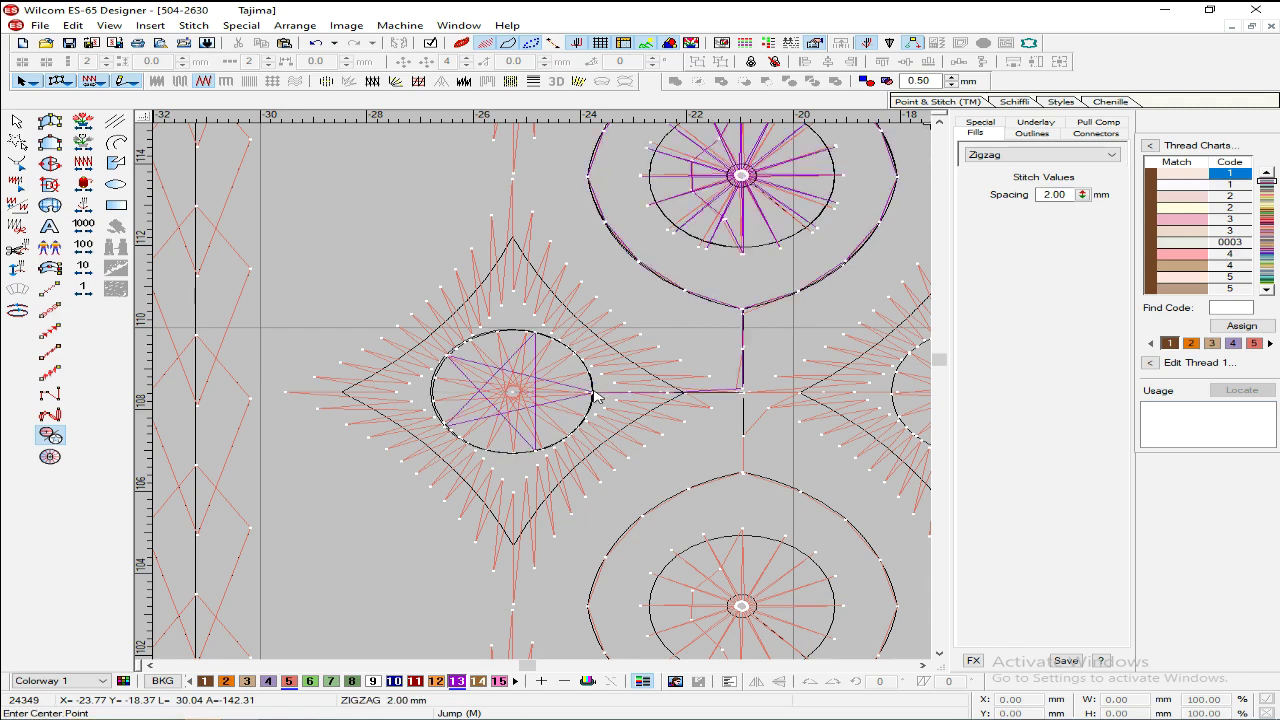
key("Escape")
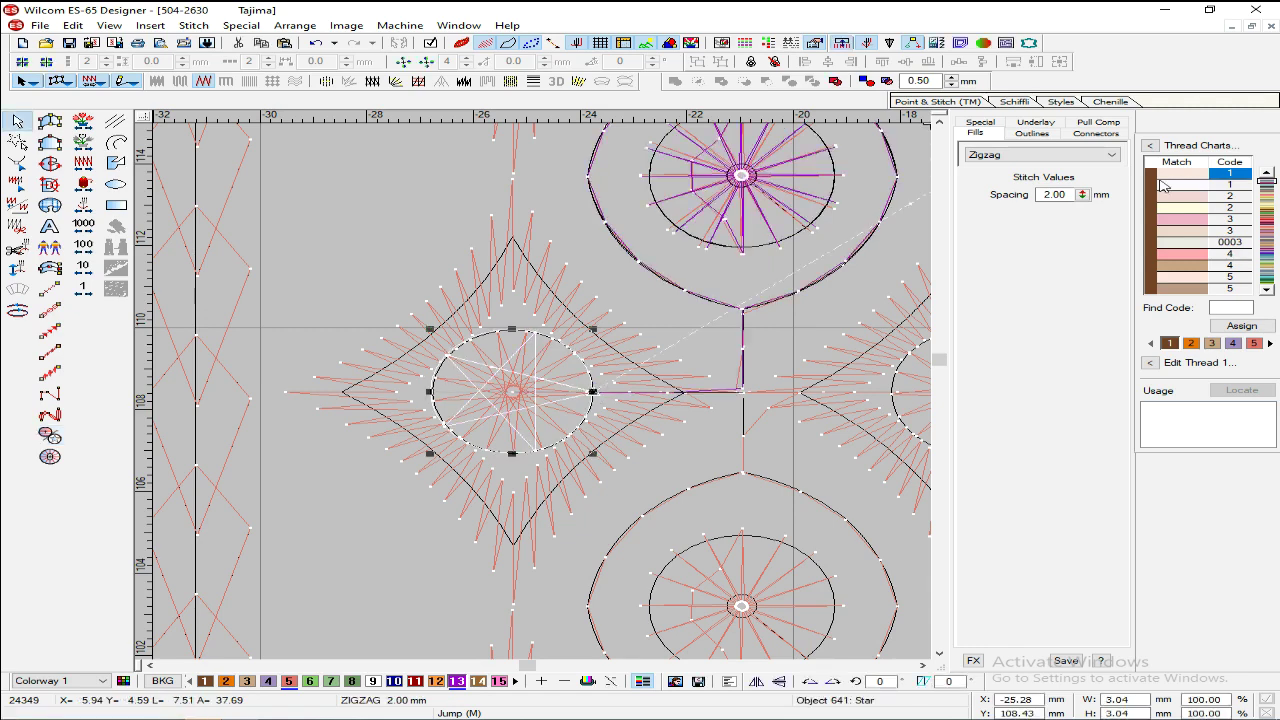
Step: Set the zigzag star's stitch spacing to 0.70 mm and compare its spokes with the existing stitches
left_click_drag(1072, 196, 1006, 202)
type("10")
key("Return")
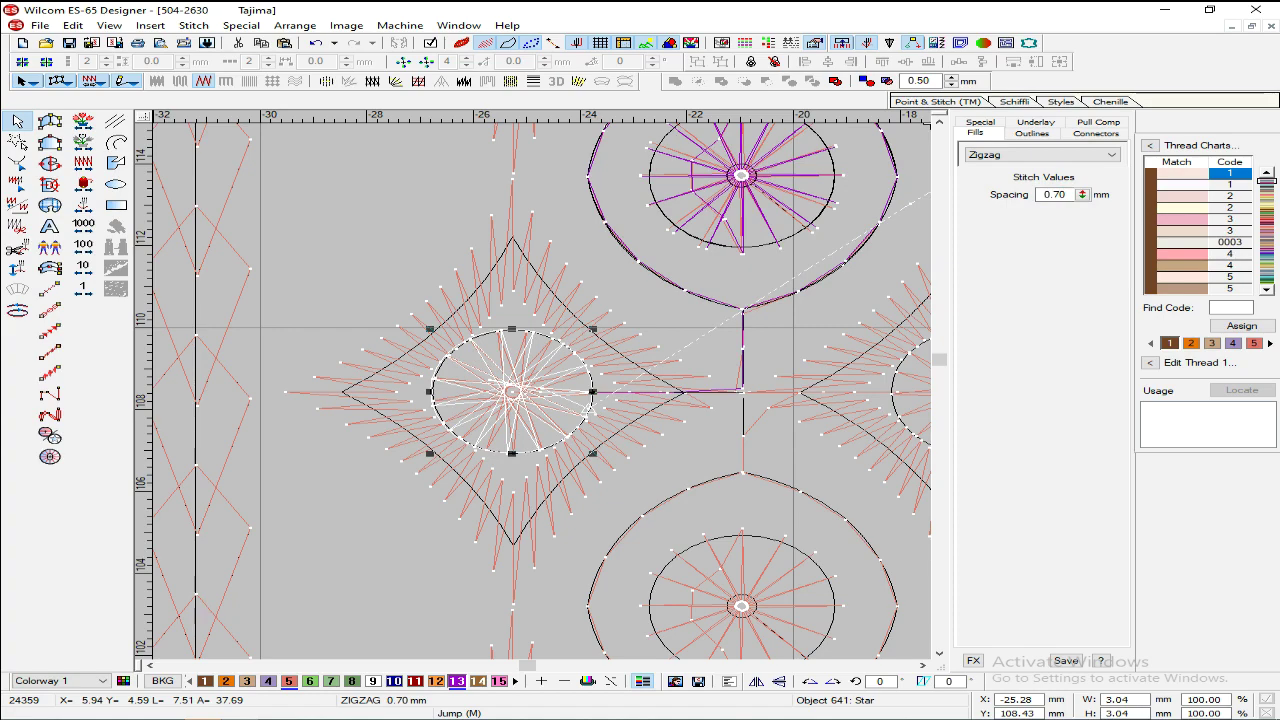
key("Escape")
key("shift+z")
key("shift+z")
key("z")
key("z")
left_click(548, 394)
key("Escape")
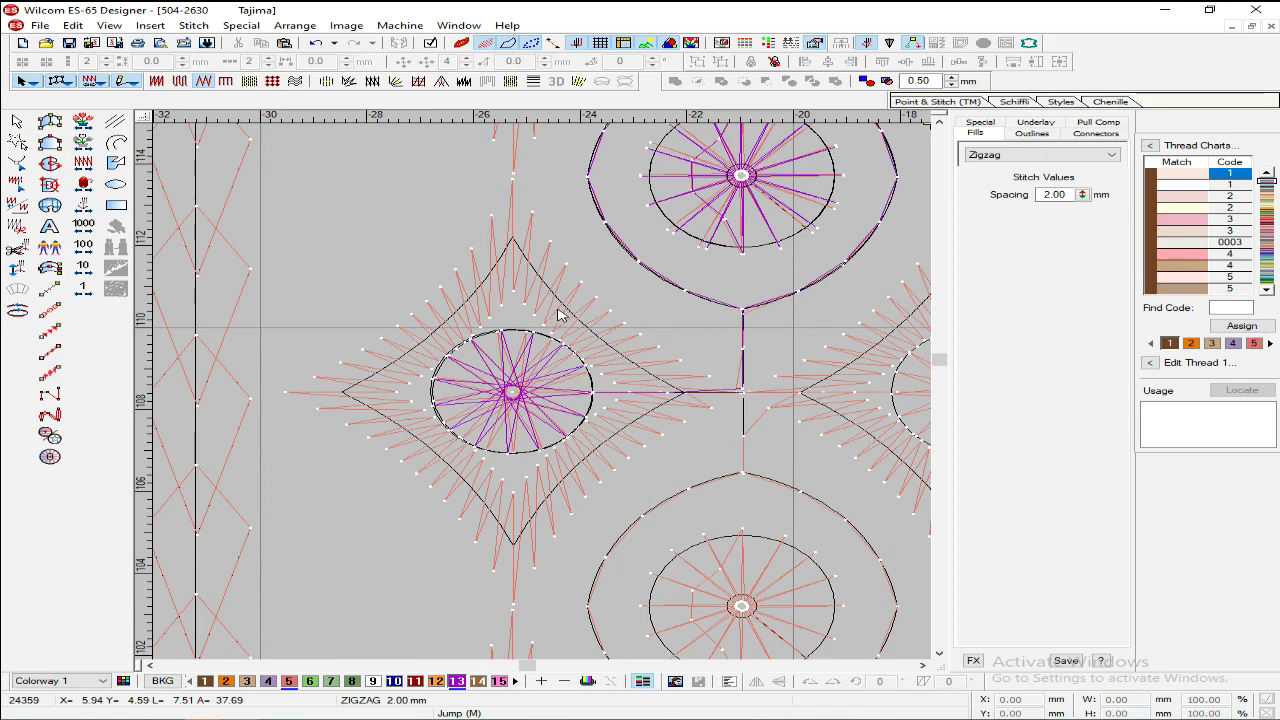
Step: Start an Input C column on the left diamond's black outline, tracing from its right tip over the upper tip to the left tip
key("m")
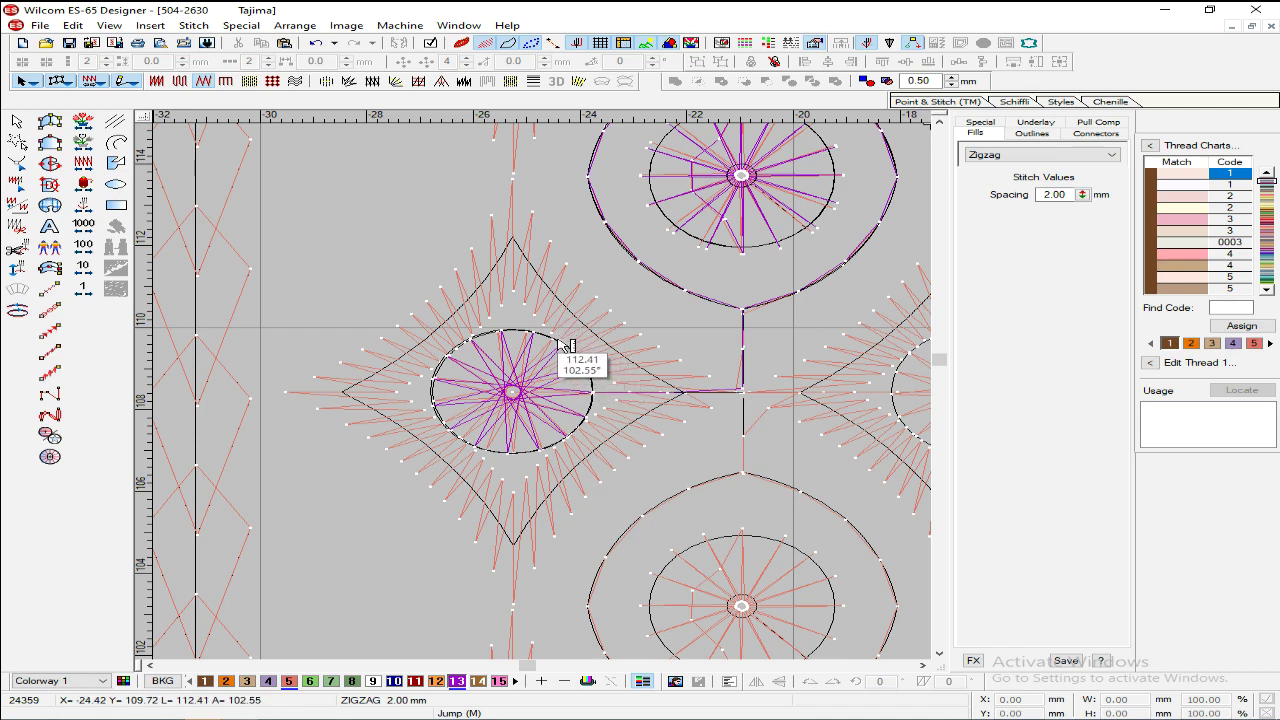
left_click(561, 341)
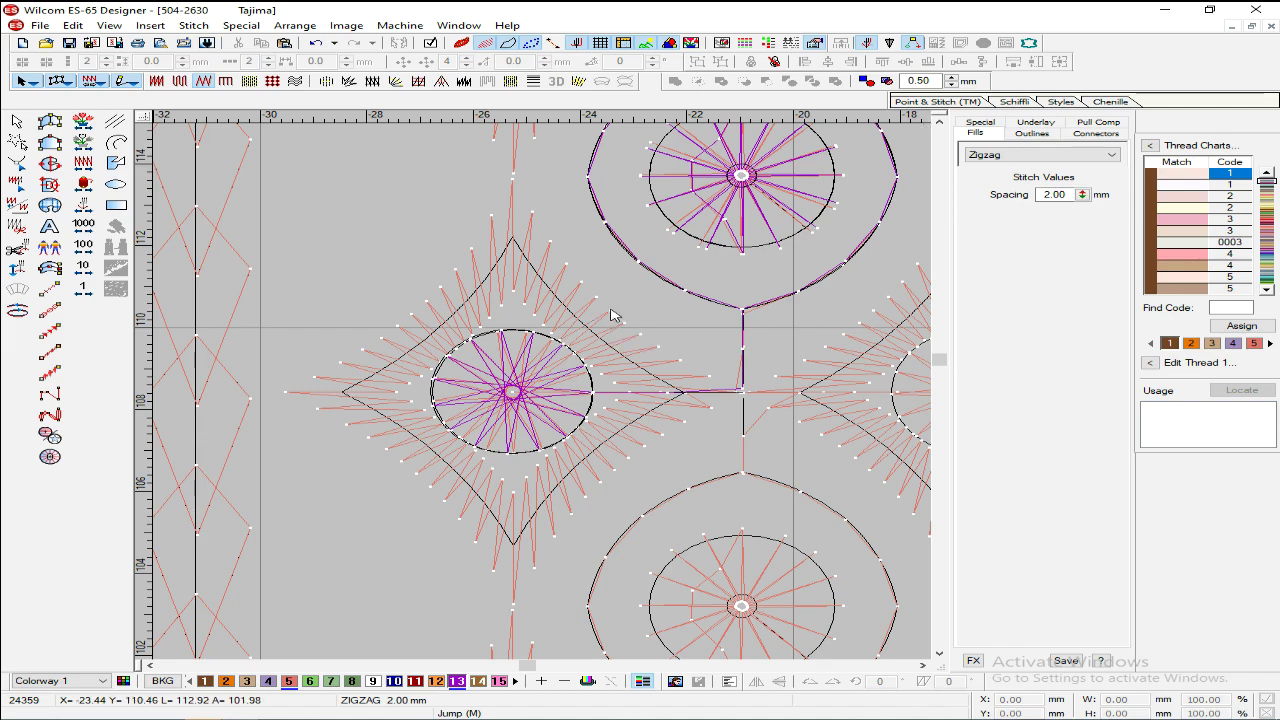
left_click(50, 269)
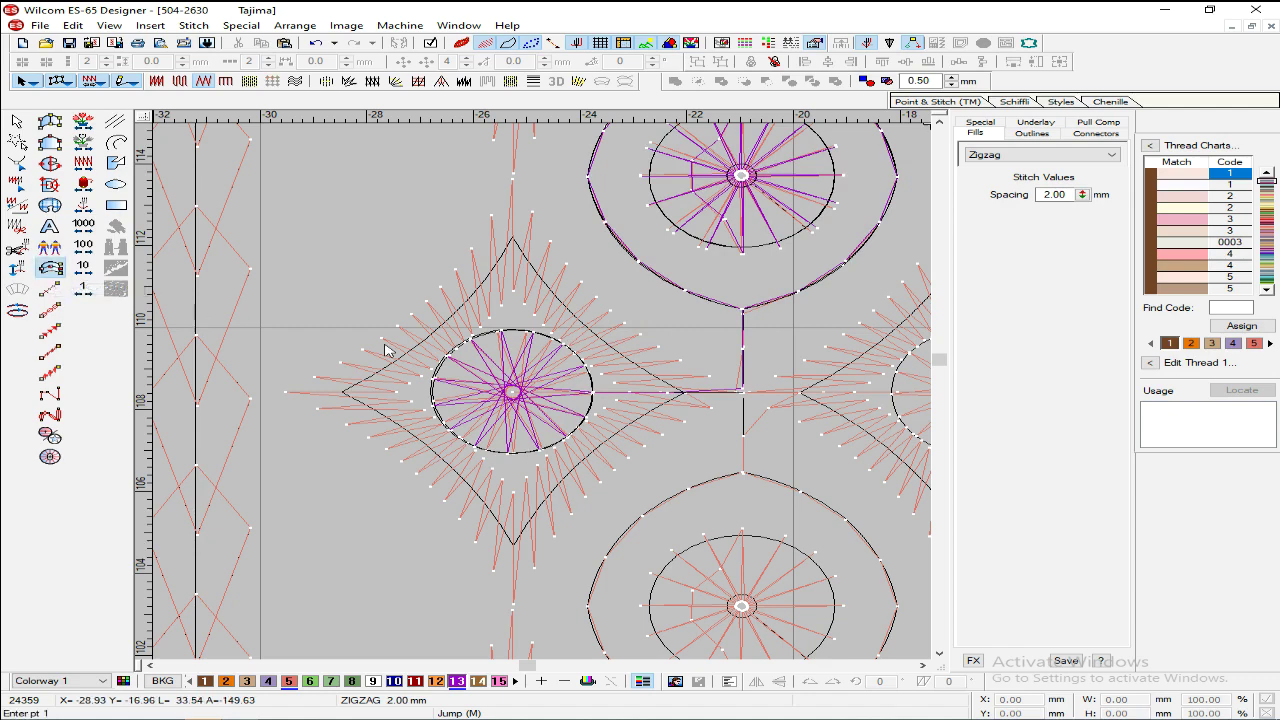
left_click(686, 396)
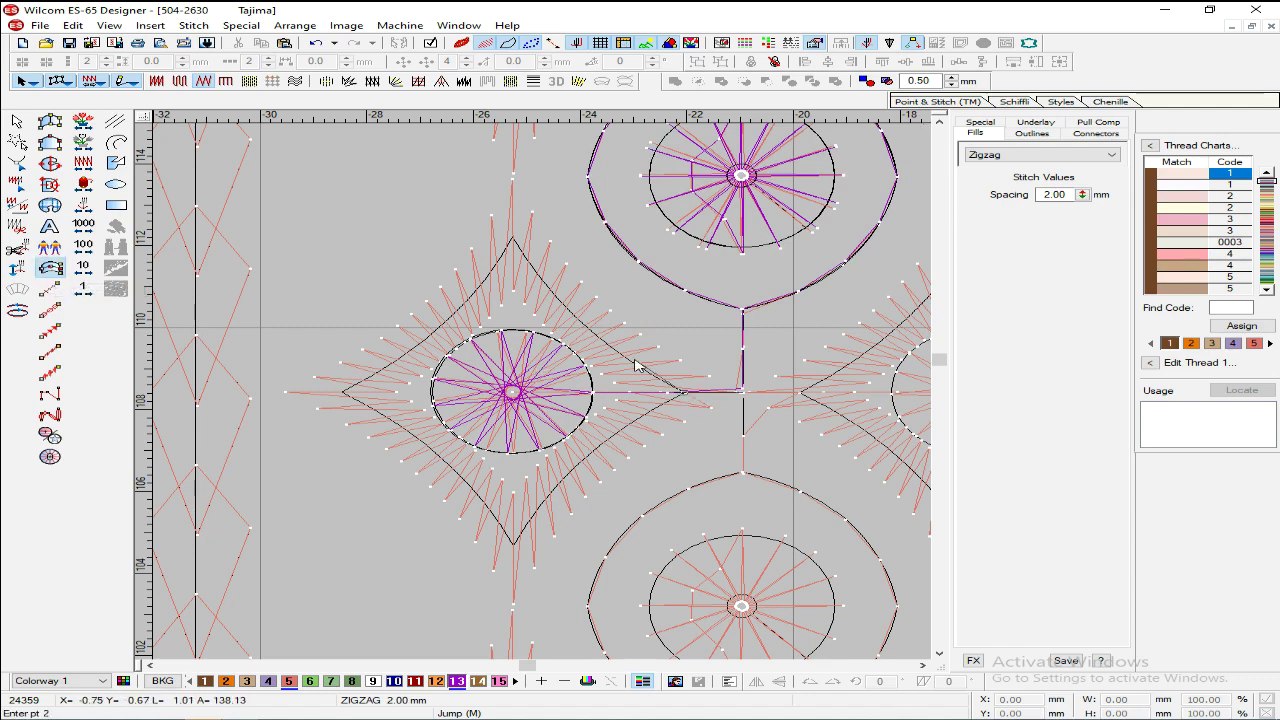
left_click(599, 339)
left_click(512, 241)
left_click(440, 328)
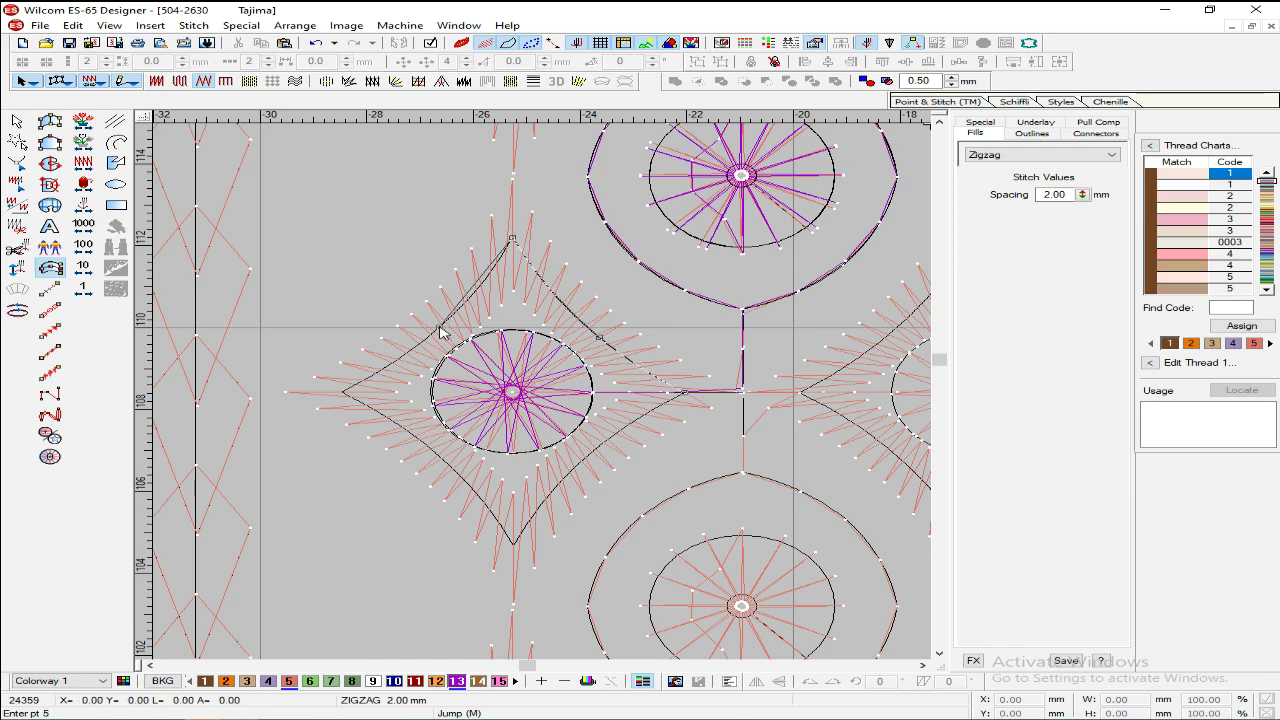
left_click(343, 392)
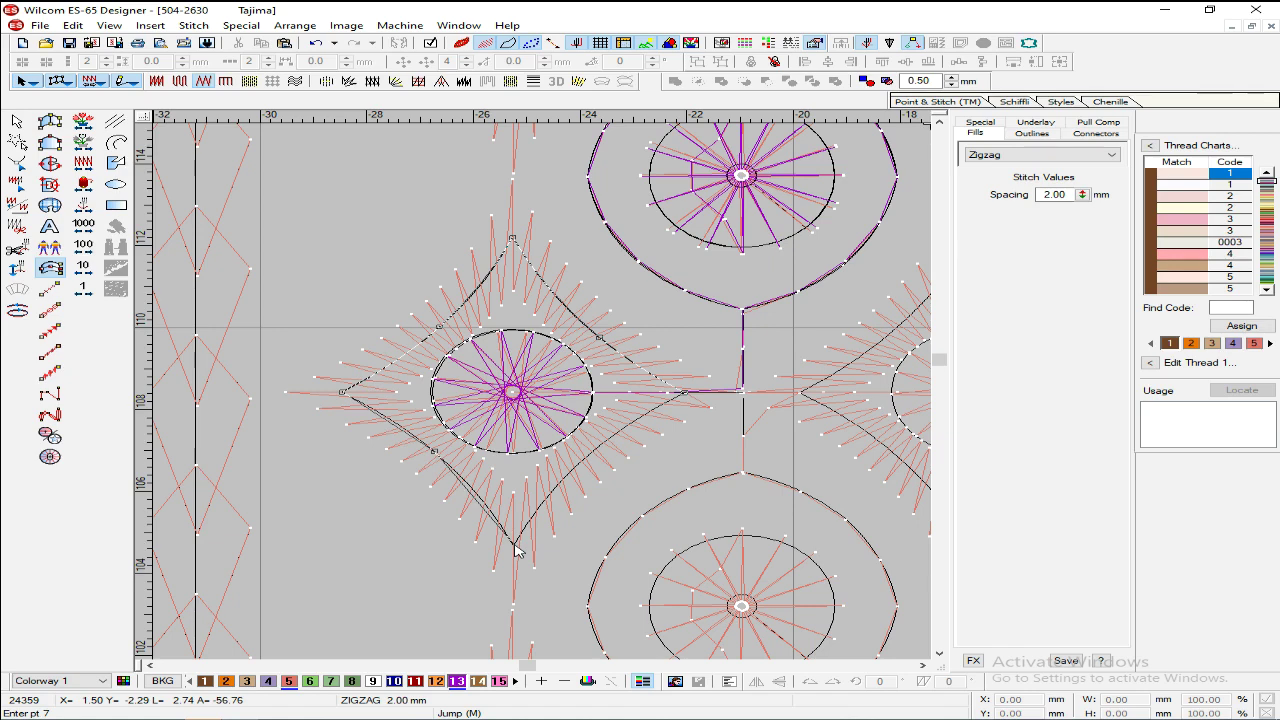
Step: Complete the Input C column along the left diamond's lower outline back to the right tip, about 8.5 by 10.3 mm overall
left_click(517, 550)
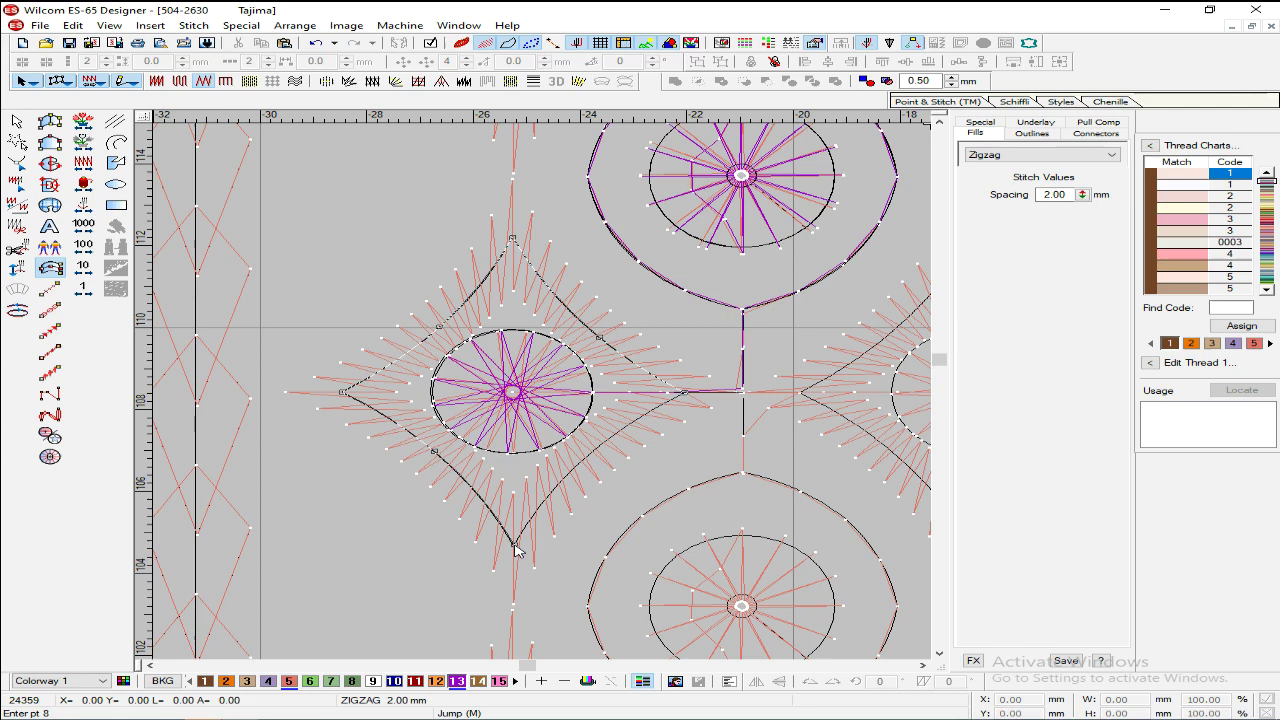
key("BackSpace")
left_click(515, 547)
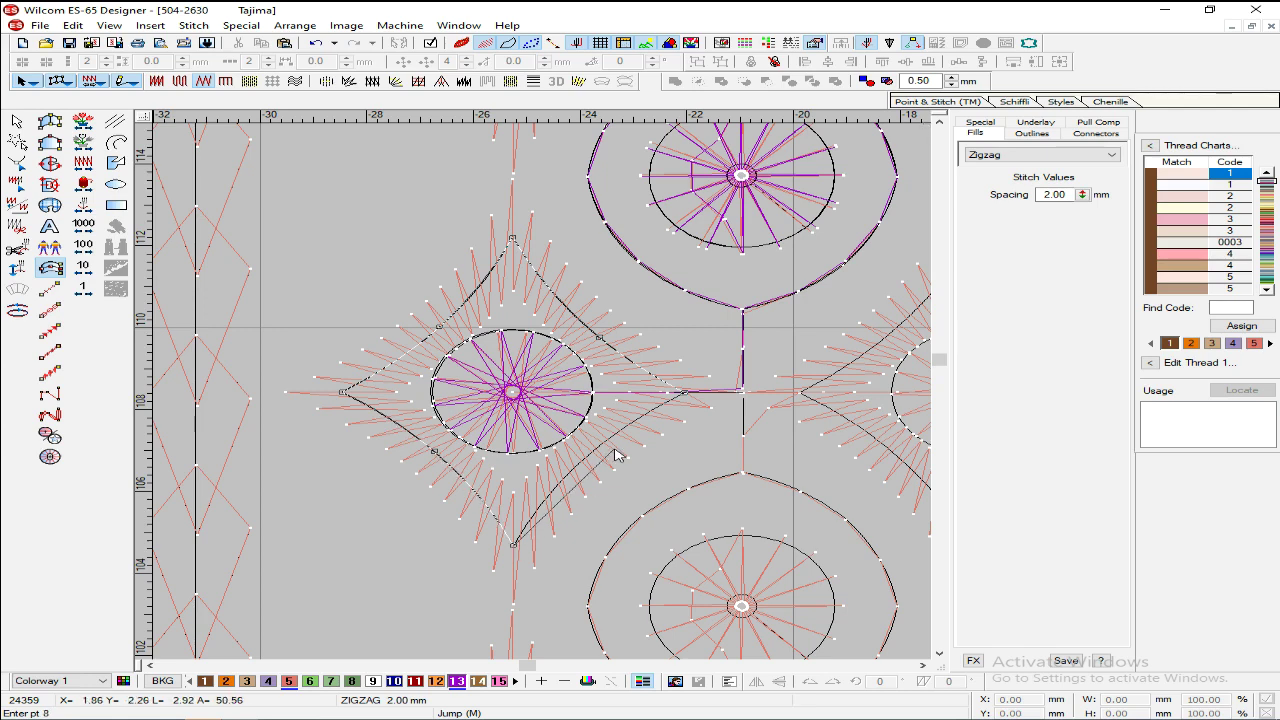
left_click(581, 466)
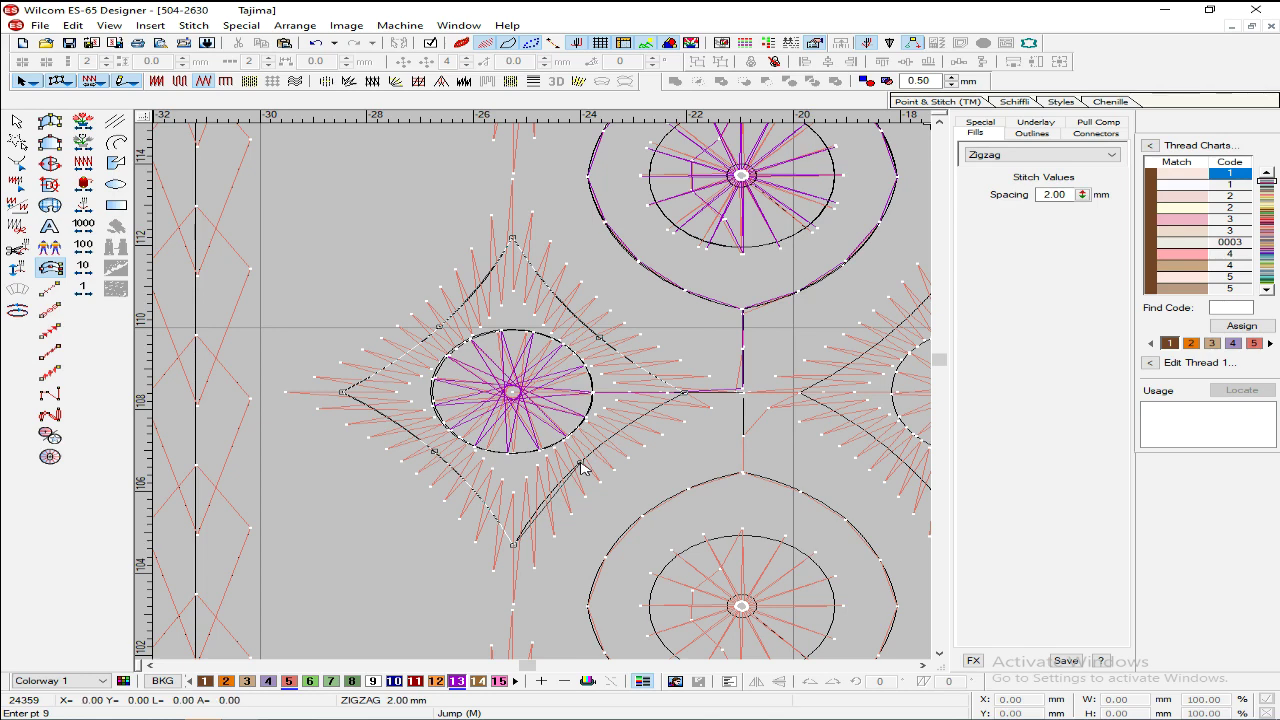
left_click(685, 395)
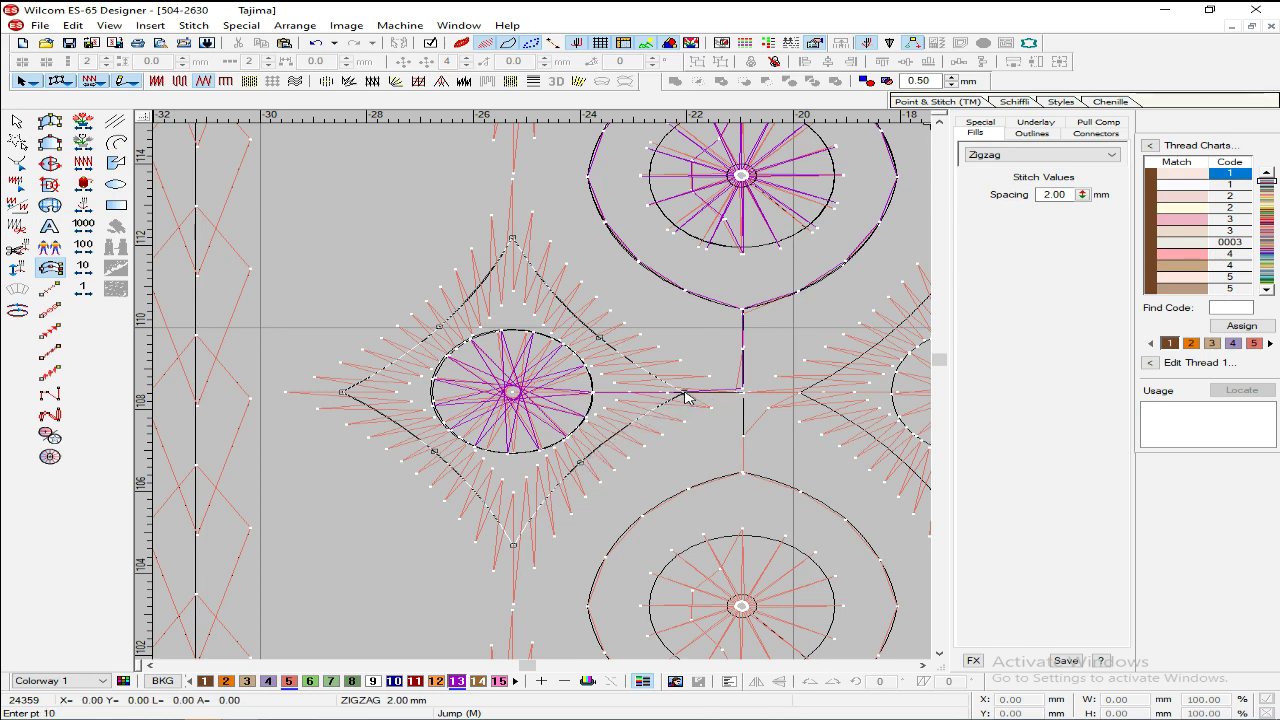
key("Return")
key("Return")
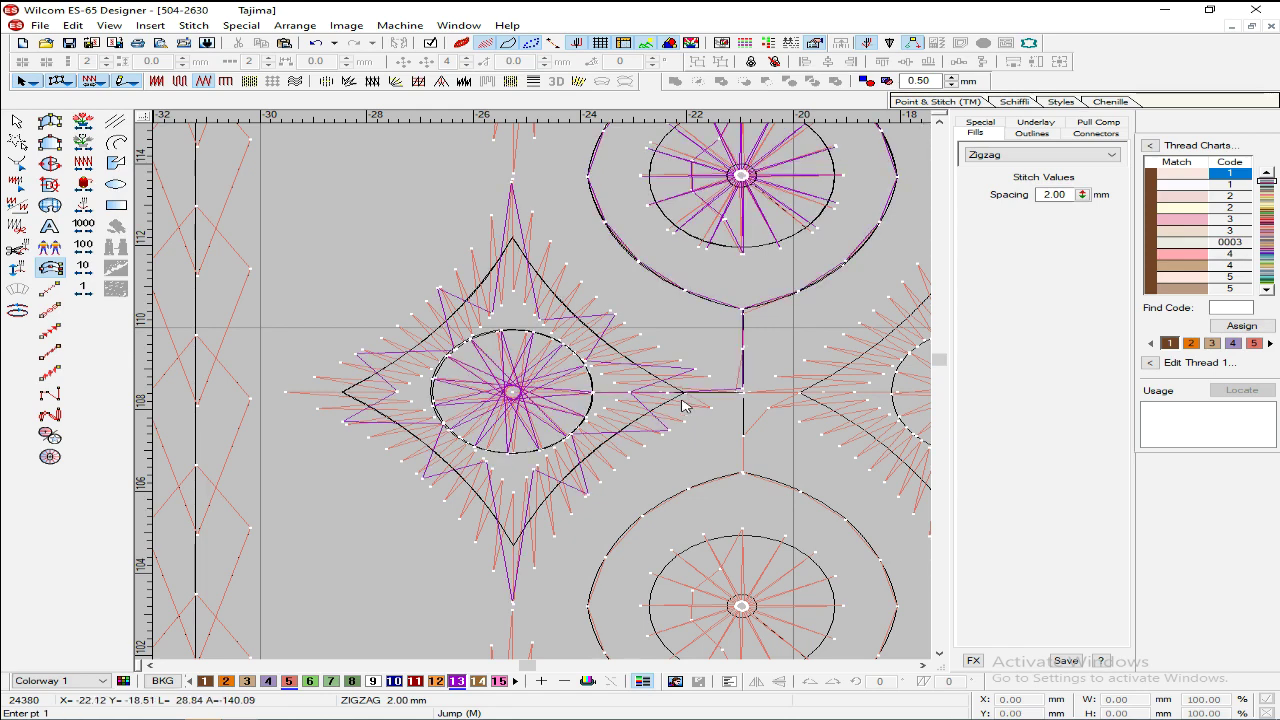
key("Escape")
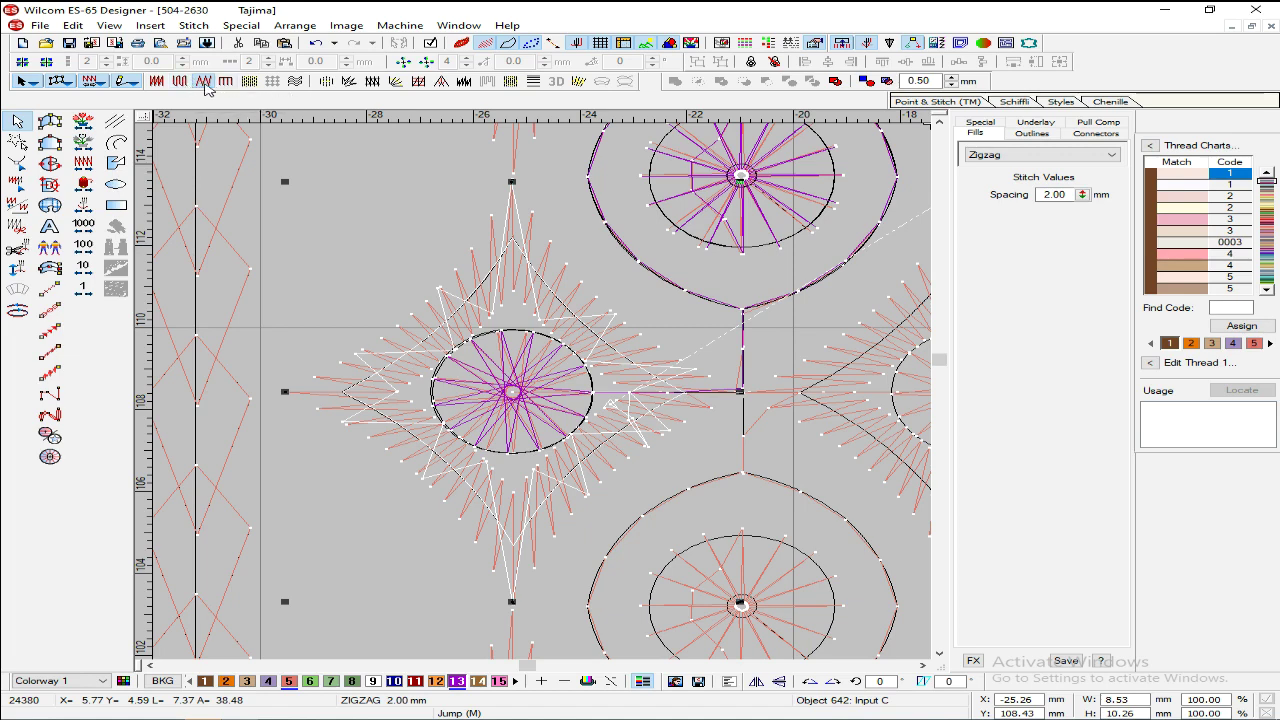
Step: Change the left diamond column's fill to Satin and move its exit point to the column's outer right tip
left_click(157, 82)
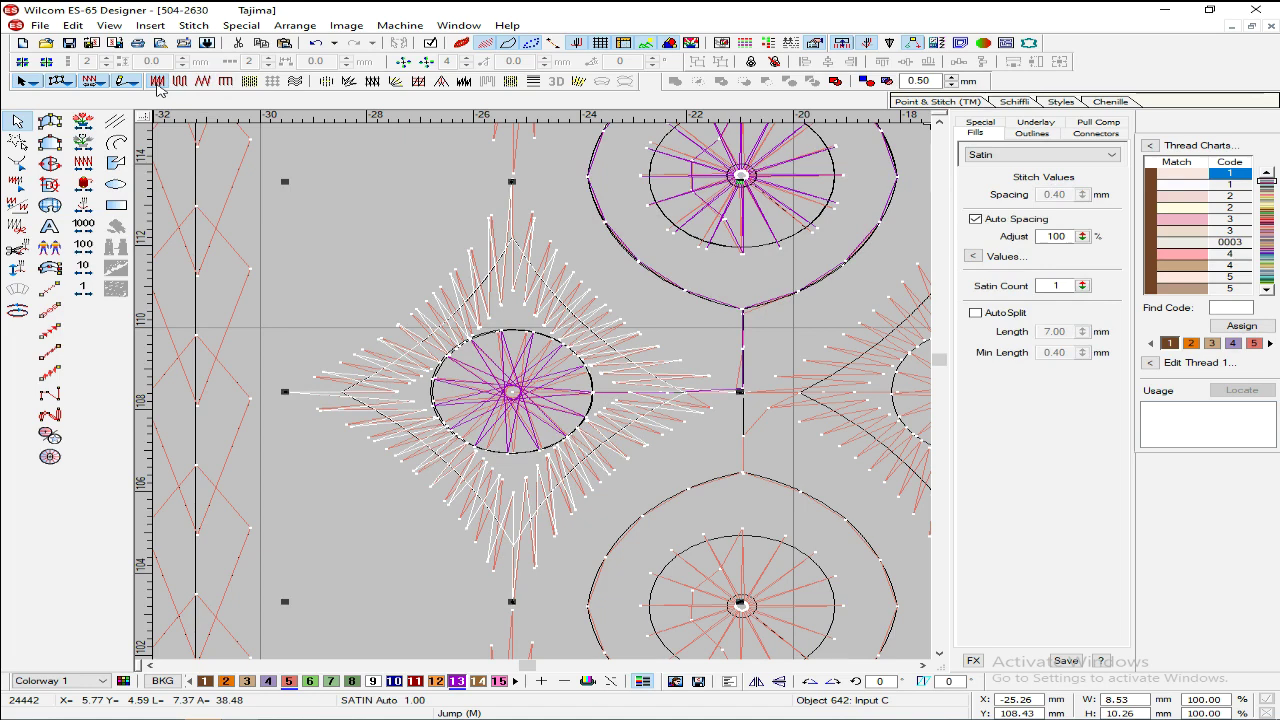
left_click(989, 130)
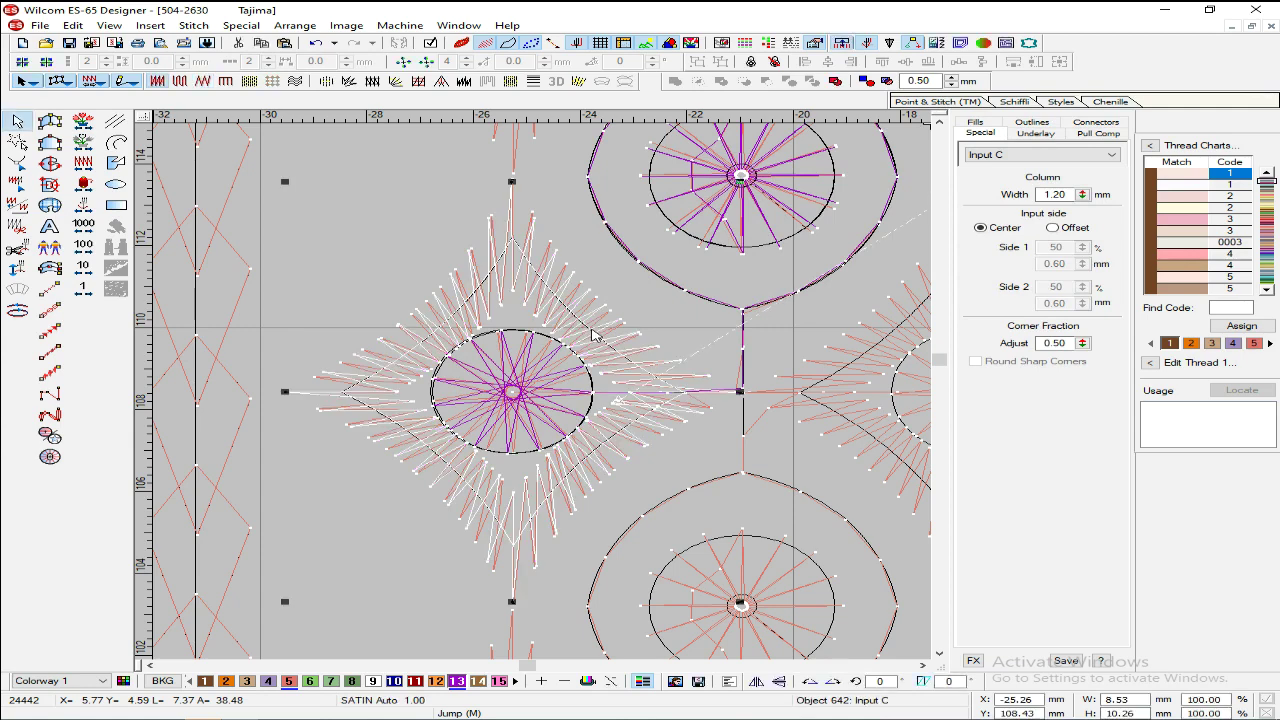
key("h")
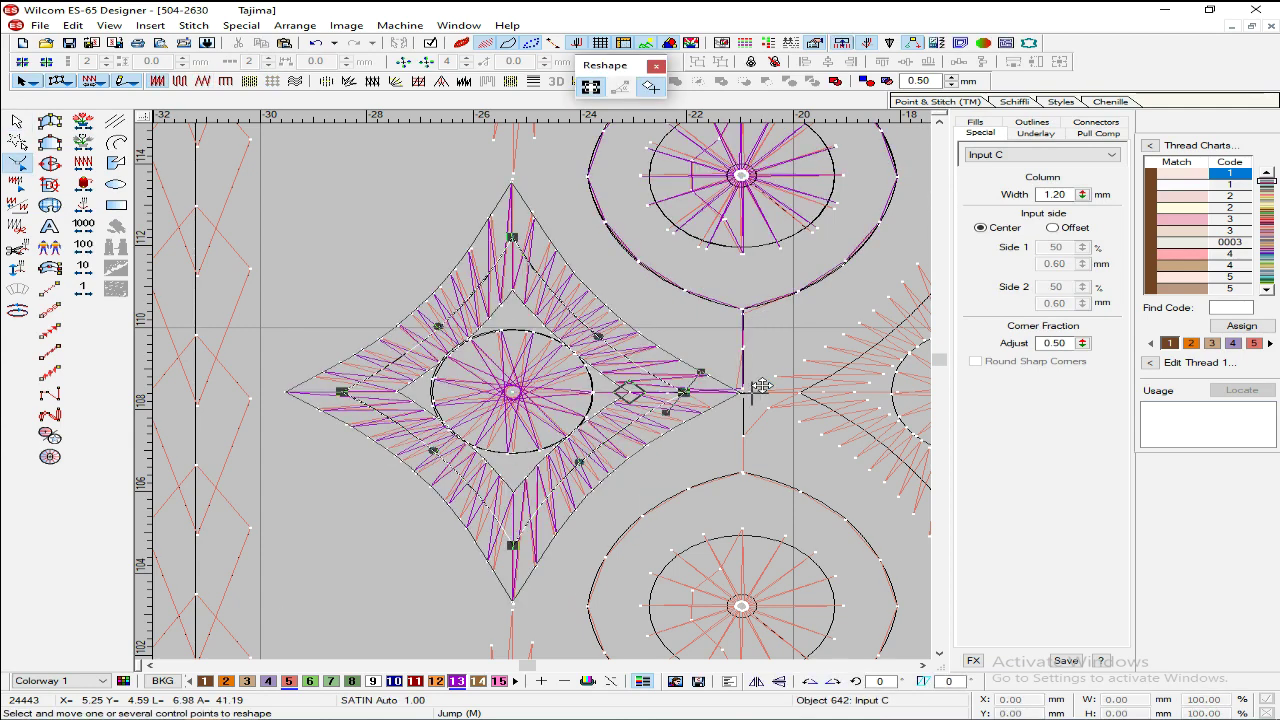
key("Escape")
Step: Group the left diamond's horizontal connecting run, zigzag star and satin column into one object
left_click(668, 398)
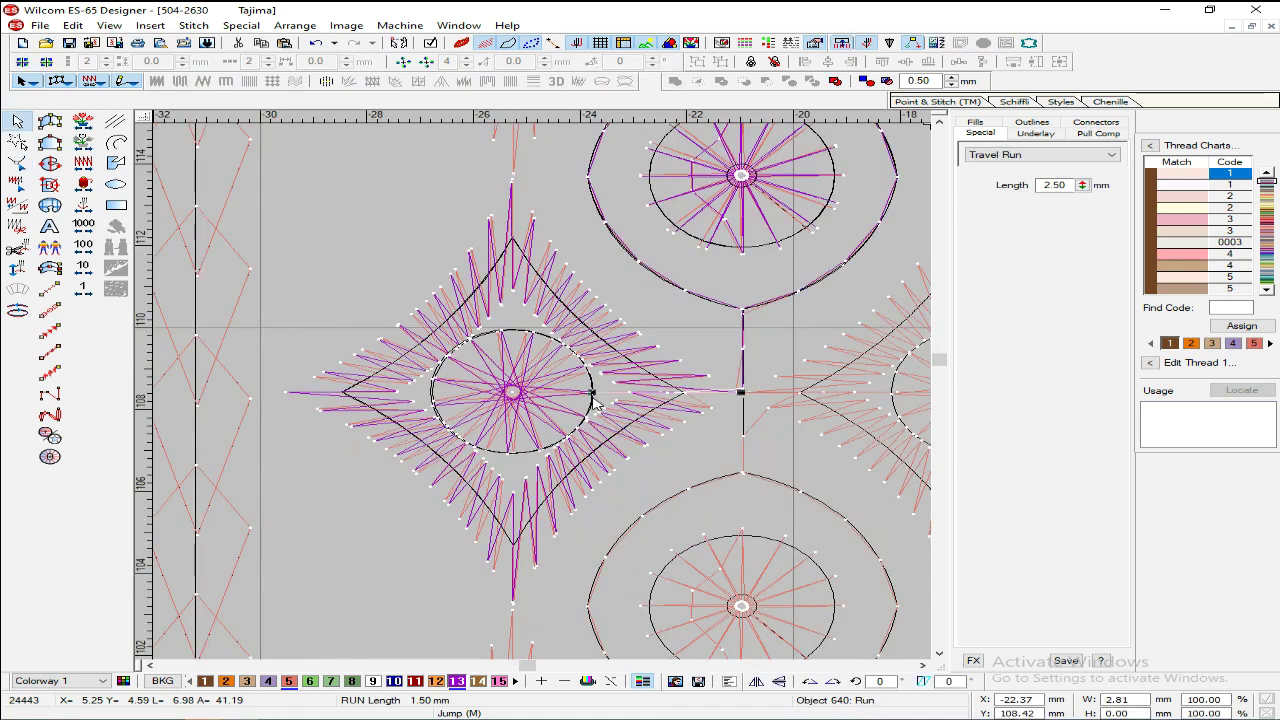
left_click(556, 381, "ctrl")
left_click(597, 341, "ctrl")
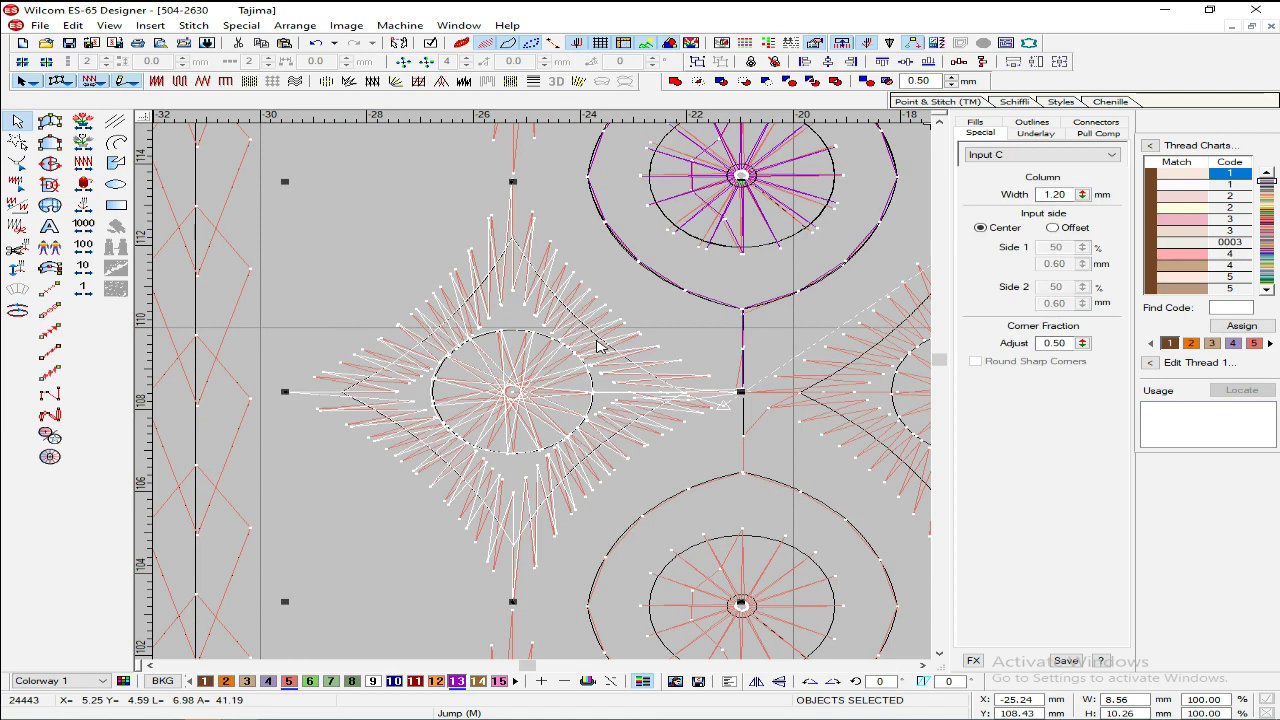
key("ctrl+g")
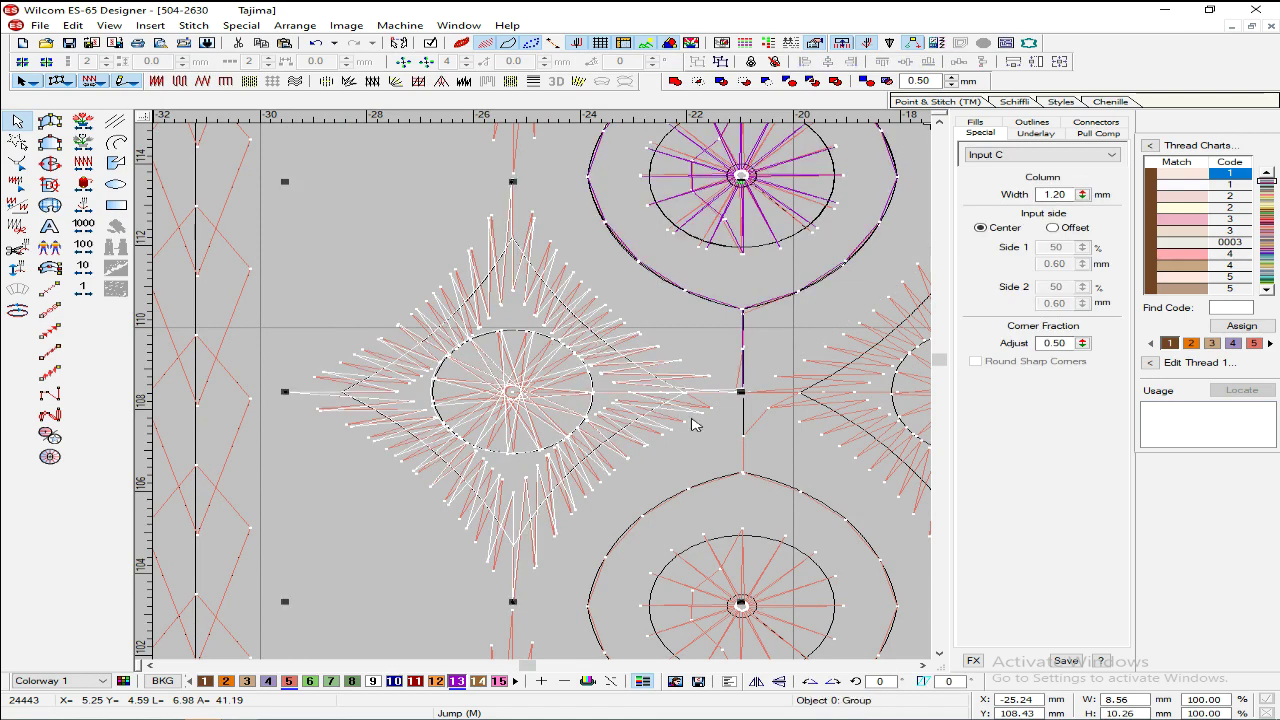
Step: Mirror a copy of the left diamond group horizontally onto the right diamond and nudge it slightly left into alignment
left_click(759, 683)
left_click_drag(512, 395, 797, 404)
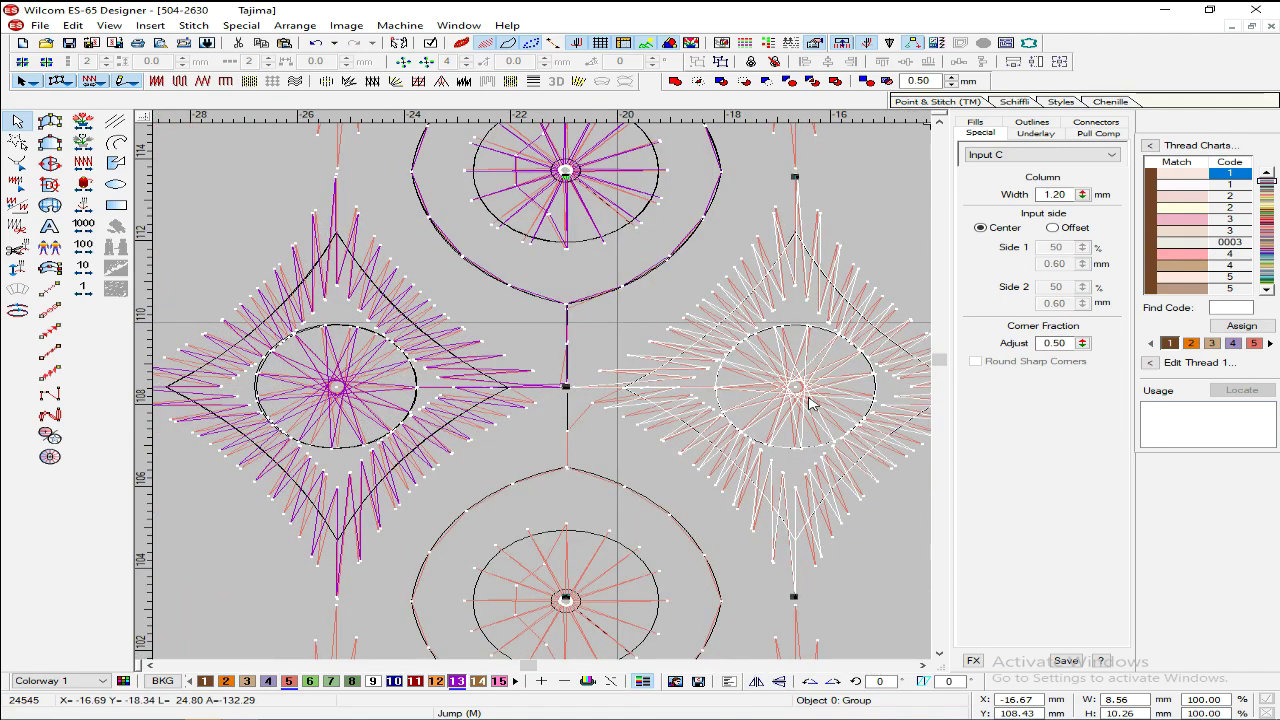
key("Left")
key("shift+z")
key("shift+z")
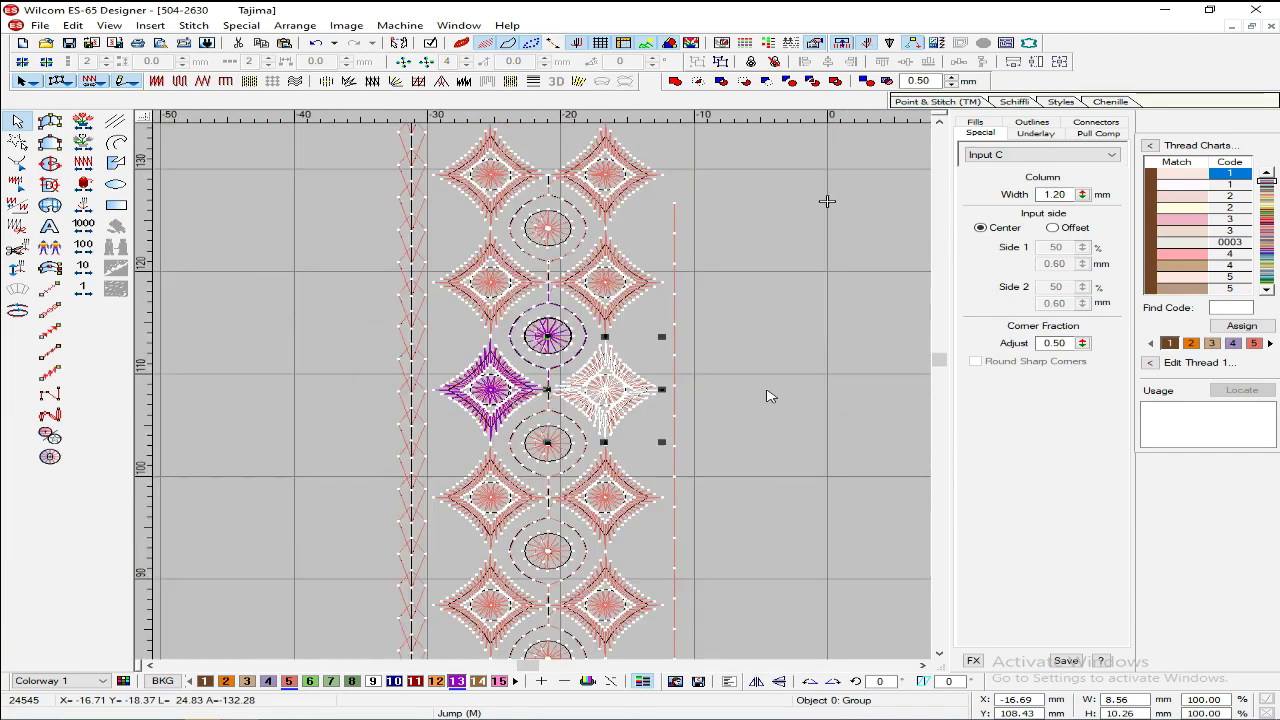
Step: Group the left and right diamonds together, then group that pair with the ring motif above them
key("z")
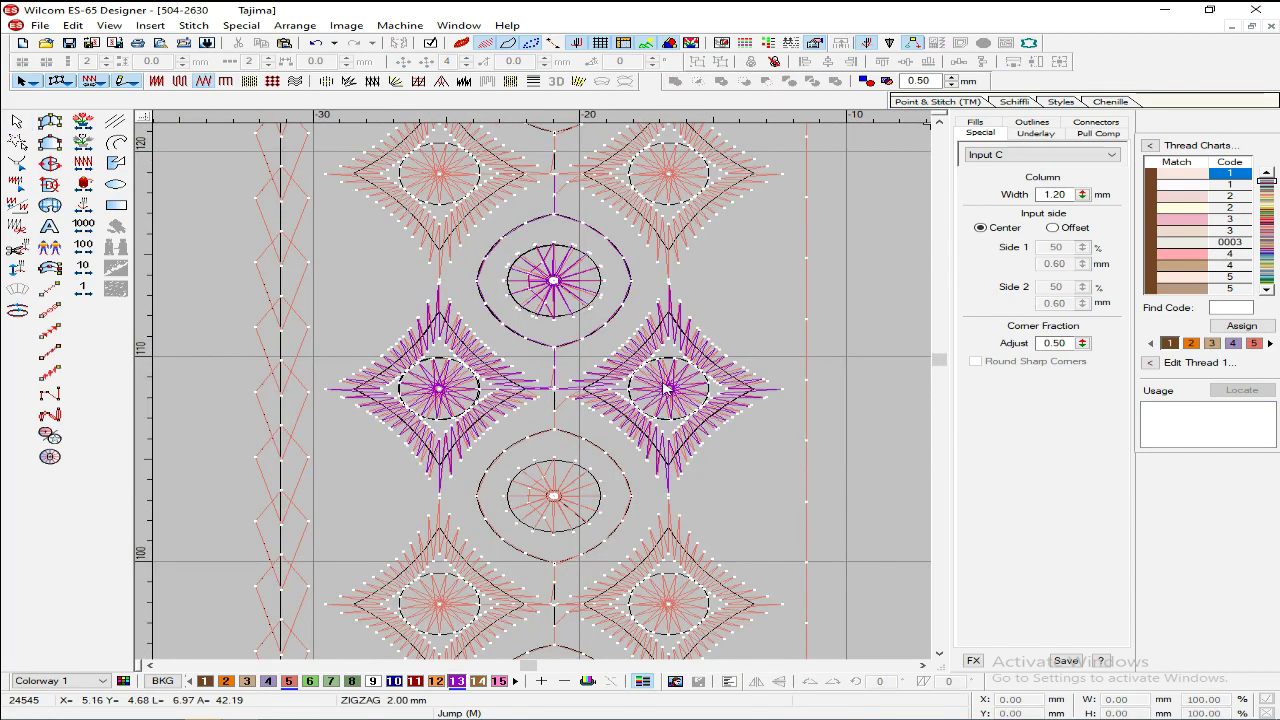
left_click(505, 392, "ctrl")
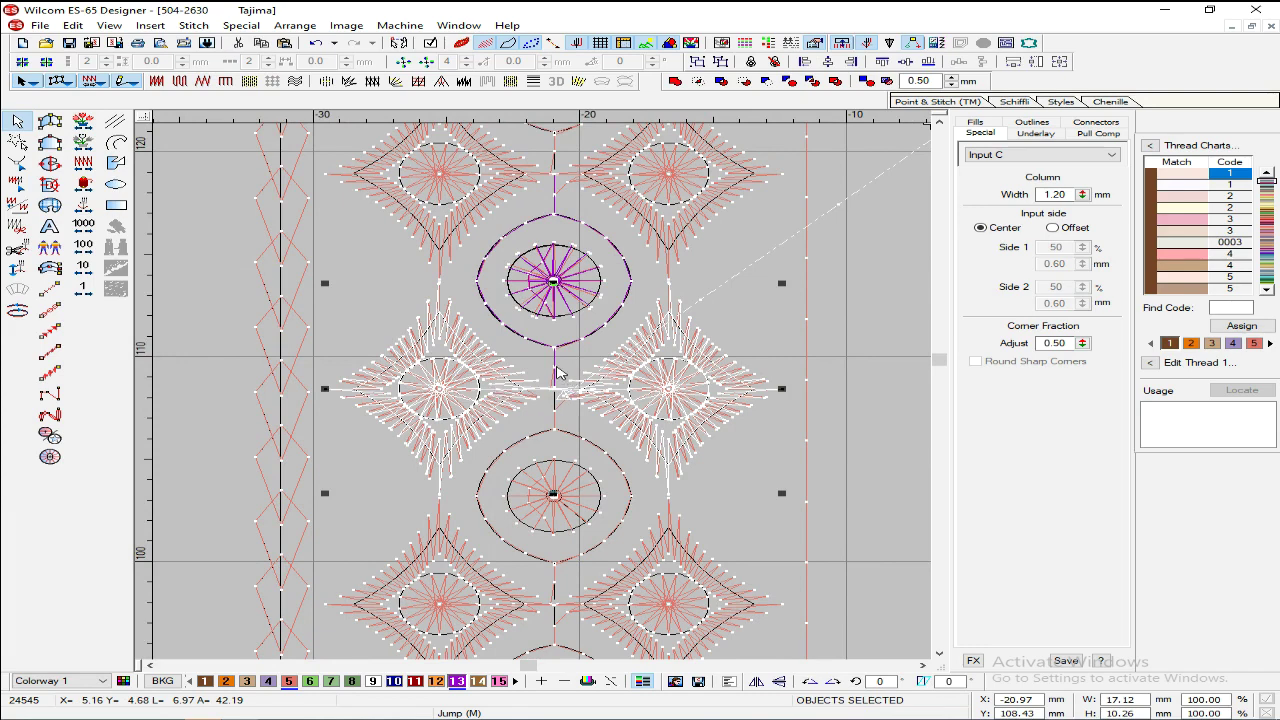
key("ctrl+g")
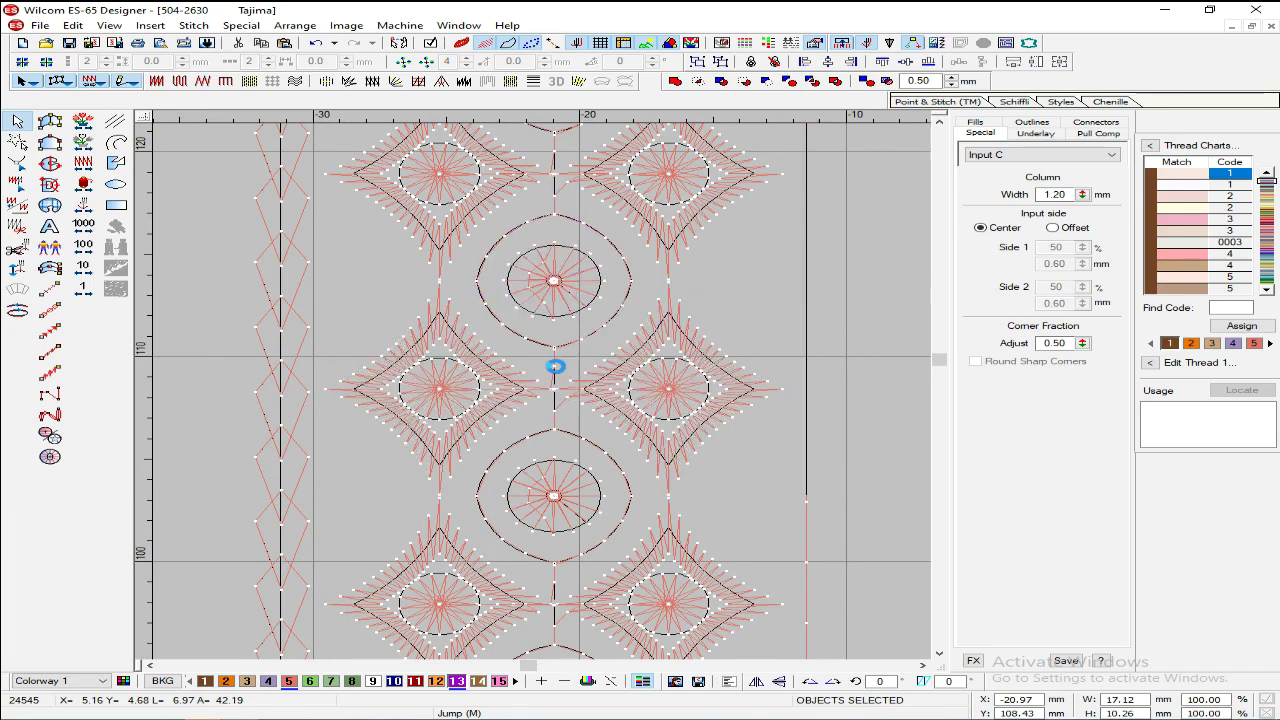
left_click(563, 305, "ctrl")
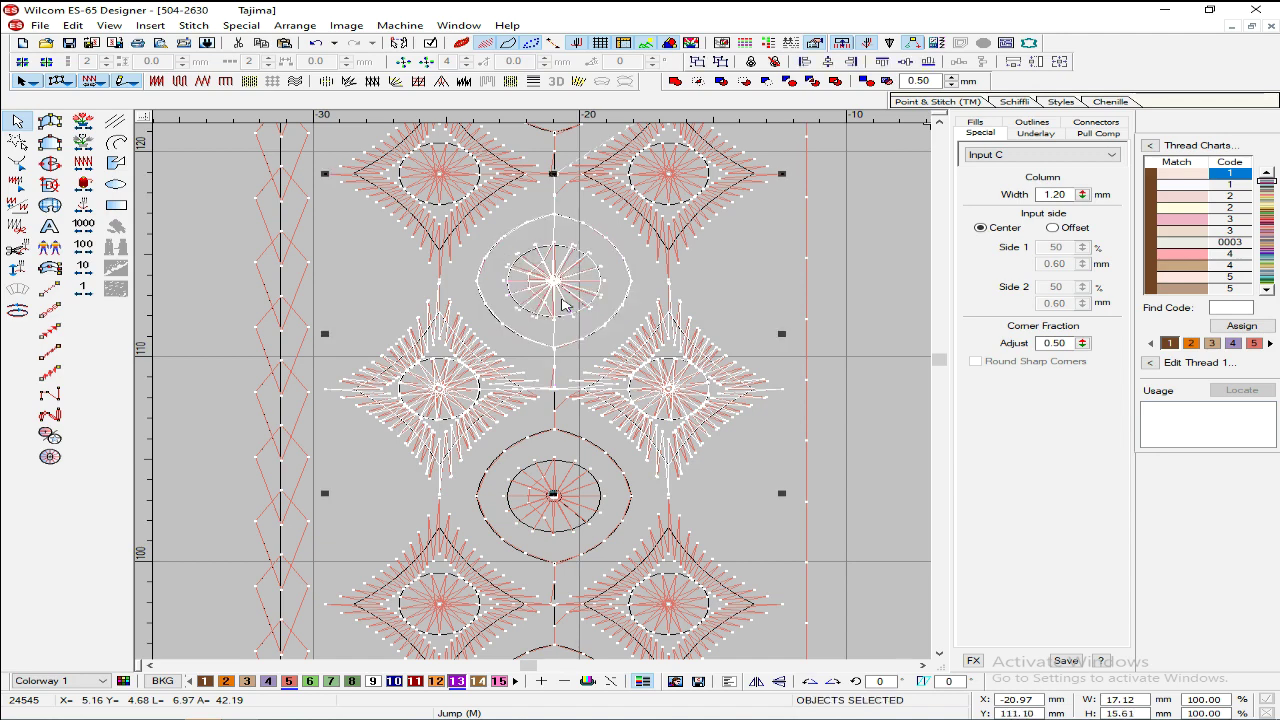
key("ctrl+g")
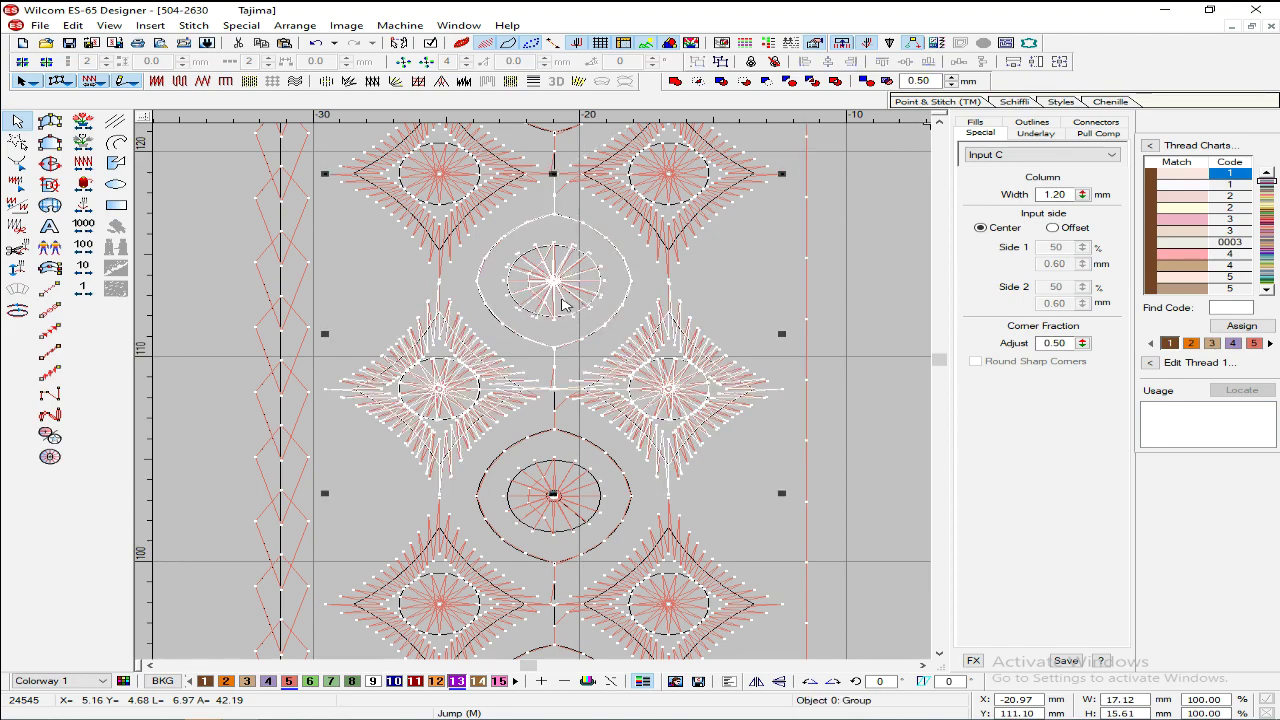
Step: Place a copy of the ring and diamonds group about 10.5 mm lower, over the next ring and diamond pair
left_click_drag(563, 308, 550, 550)
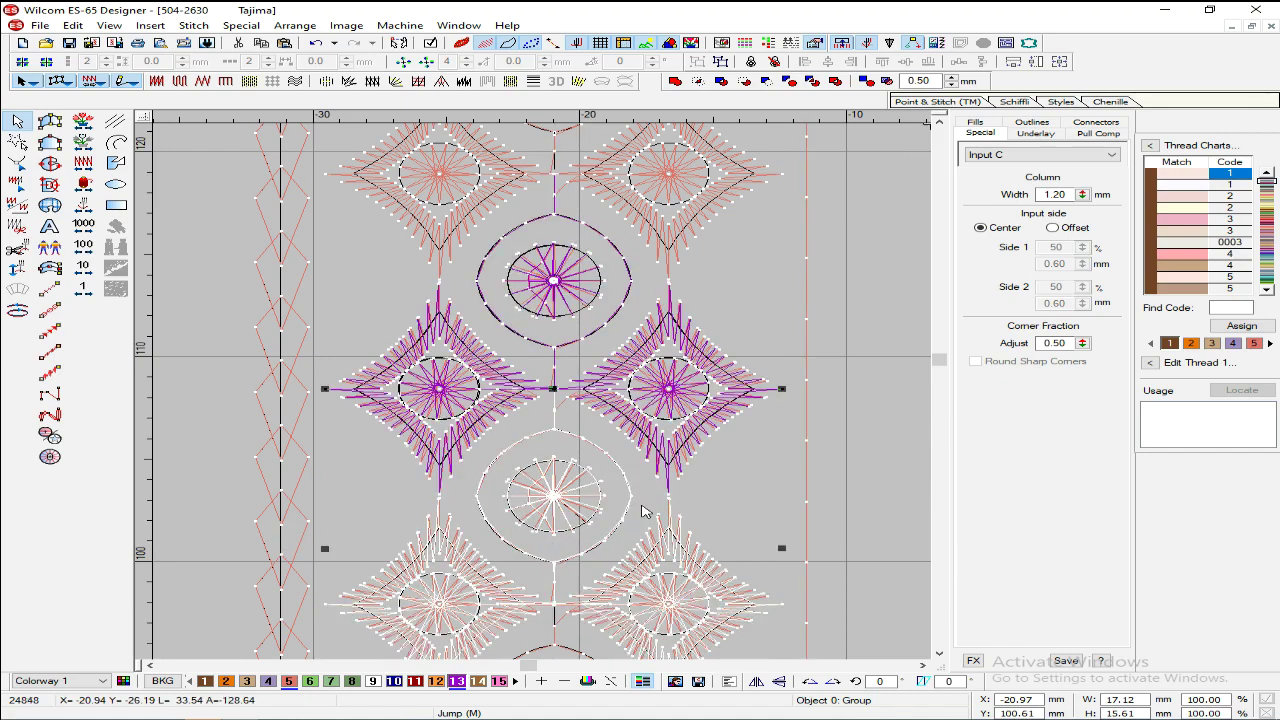
key("shift+z")
scroll(737, 402, "down", 2)
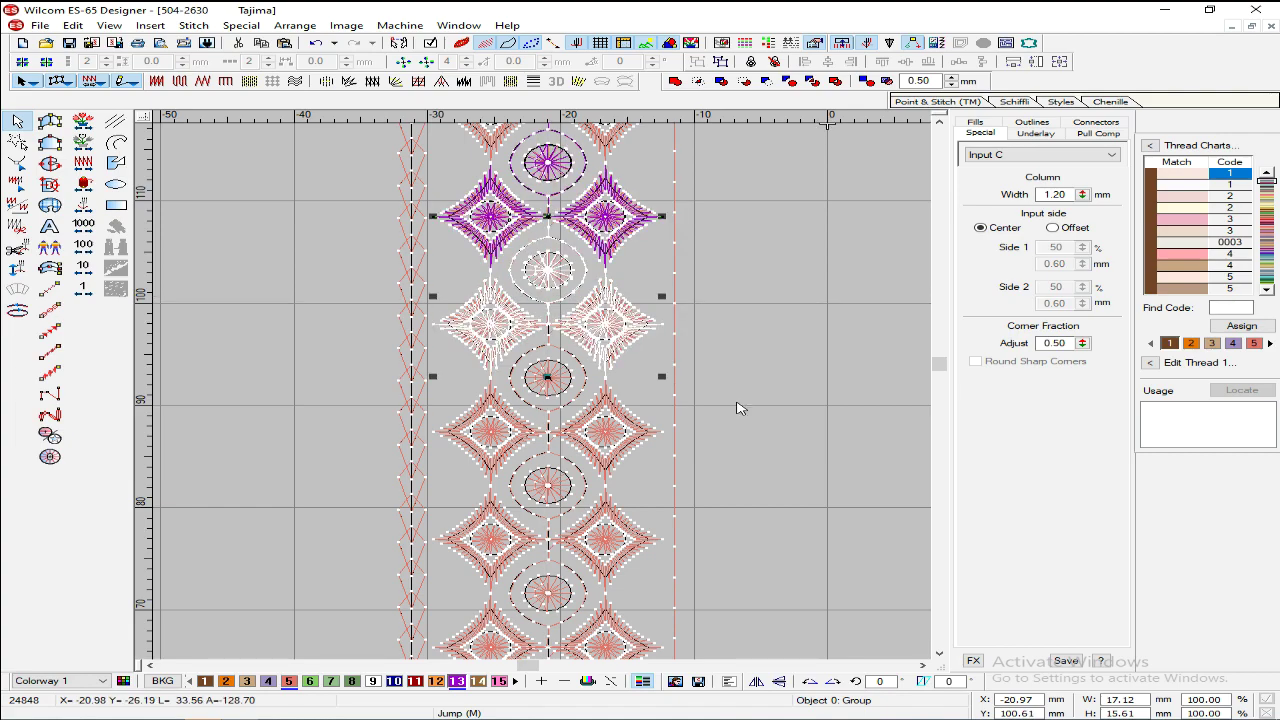
Step: Examine how both digitized ring and diamond repeats line up with each other and with the original stitches
key("shift+z")
key("Escape")
key("z")
key("z")
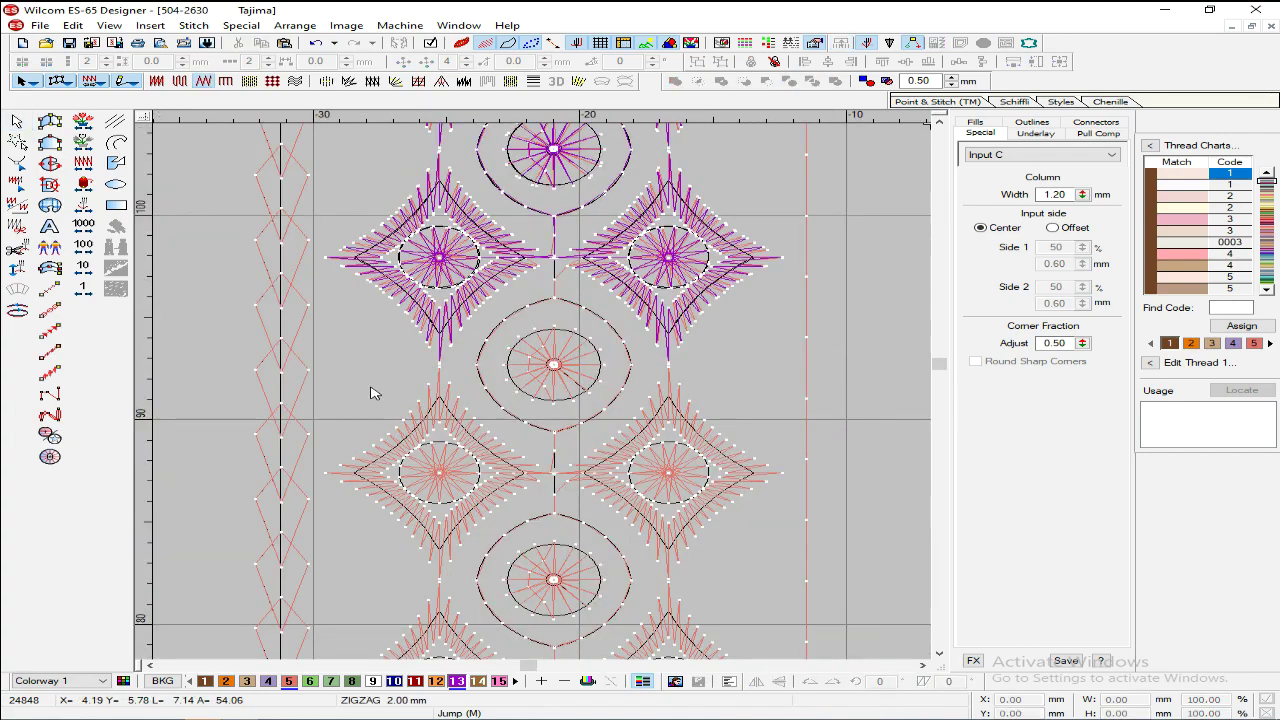
key("shift+z")
scroll(479, 372, "up", 1)
key("z")
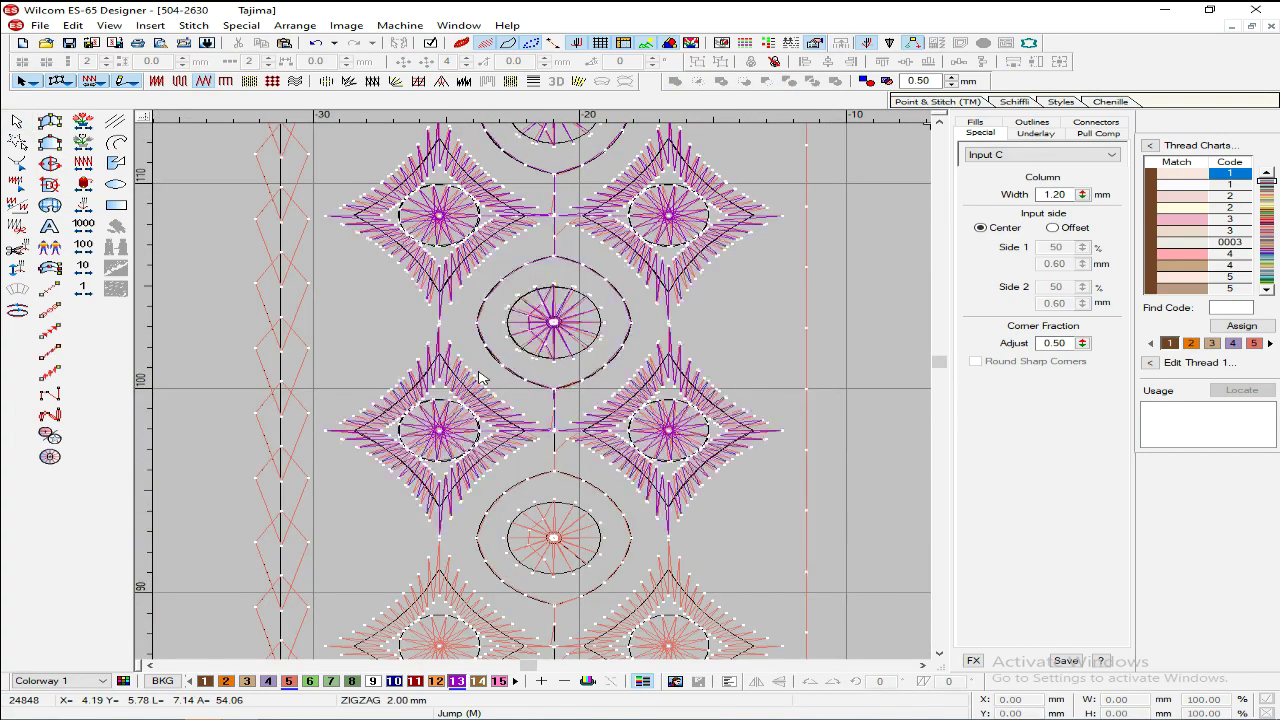
key("shift+z")
key("shift+z")
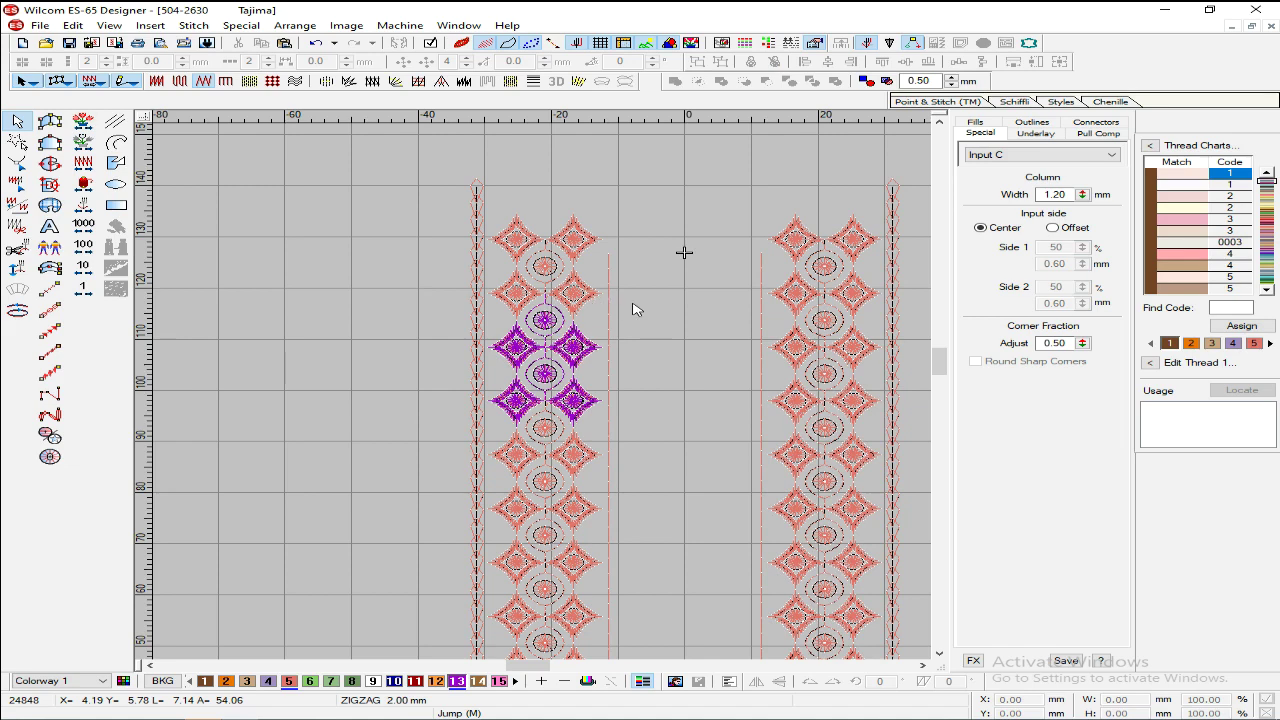
Step: Delete the original stitch group of the left band, keeping the two digitized repeats and the vertical inner line
left_click(612, 295)
key("Escape")
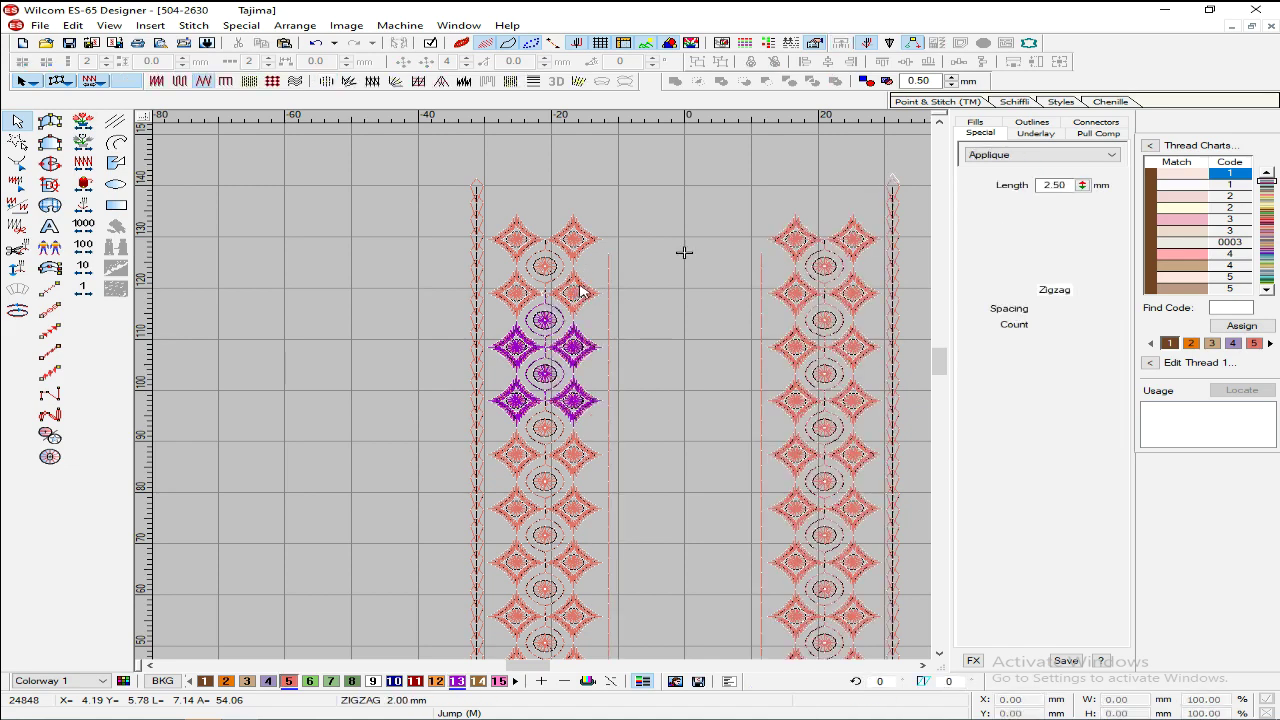
key("z")
left_click(571, 535)
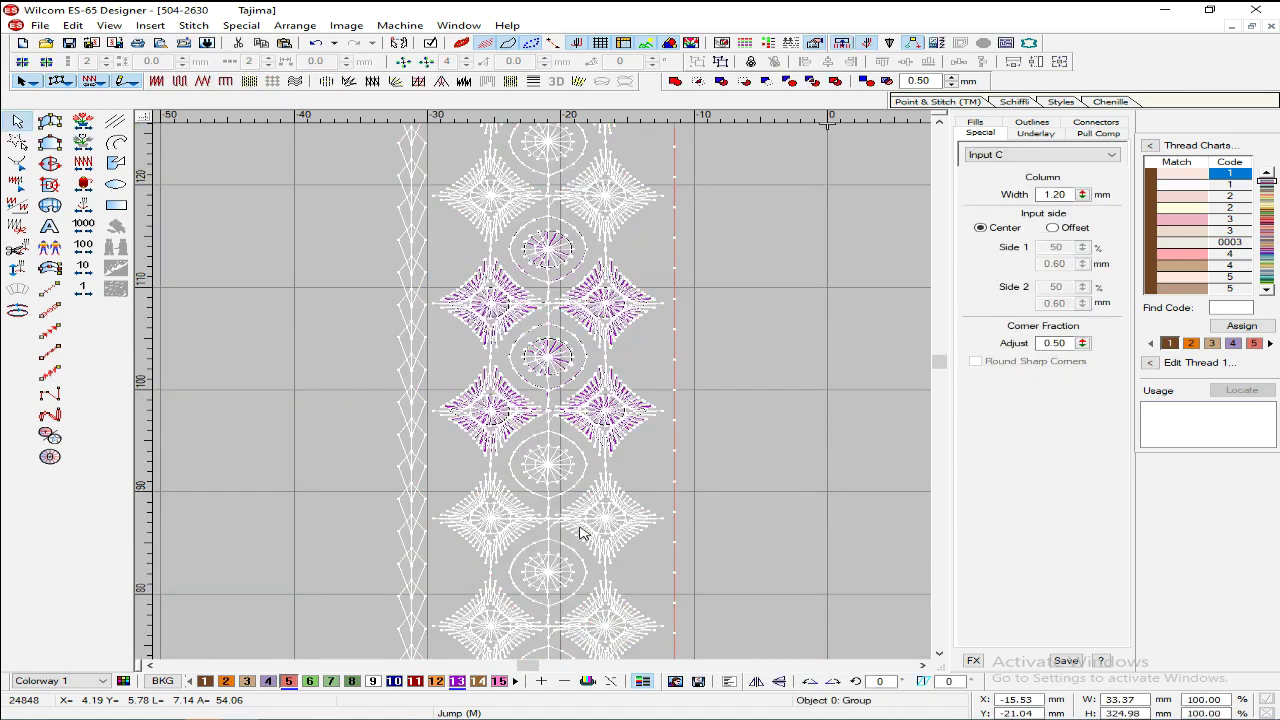
key("Delete")
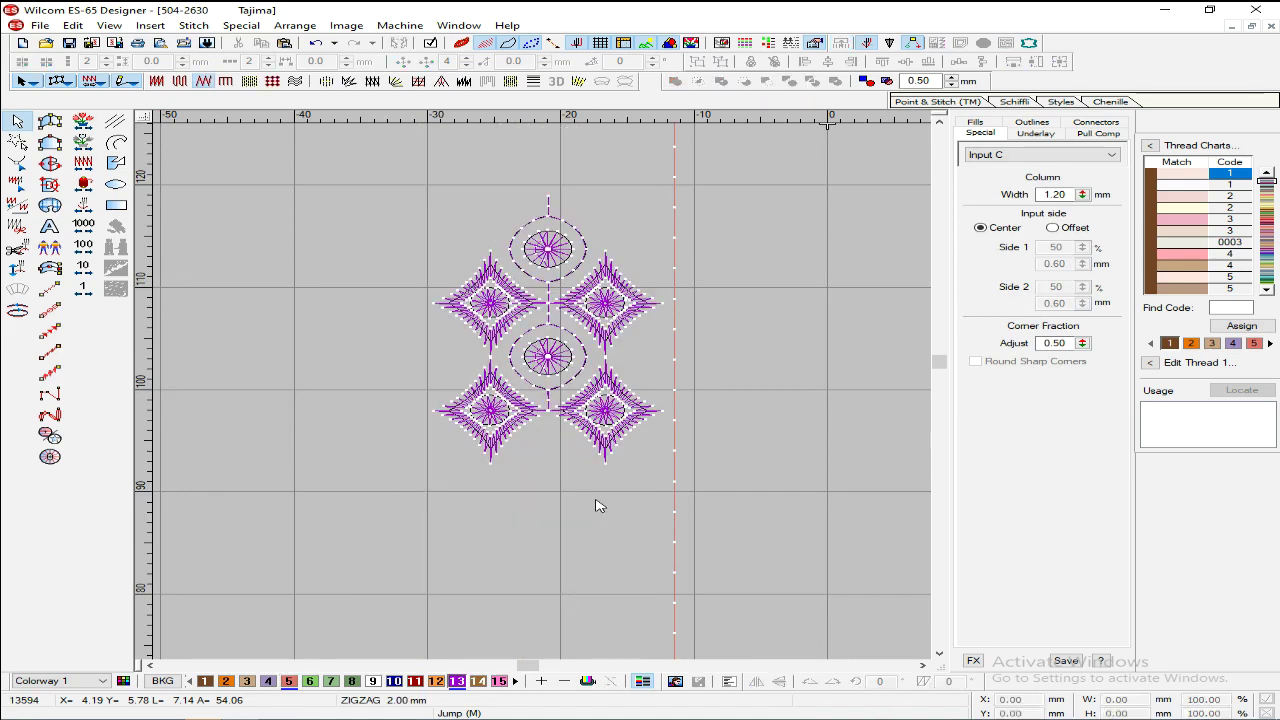
Step: Delete the original stitch group of the right band, keeping the vertical Triple Run line beside it
key("shift+z")
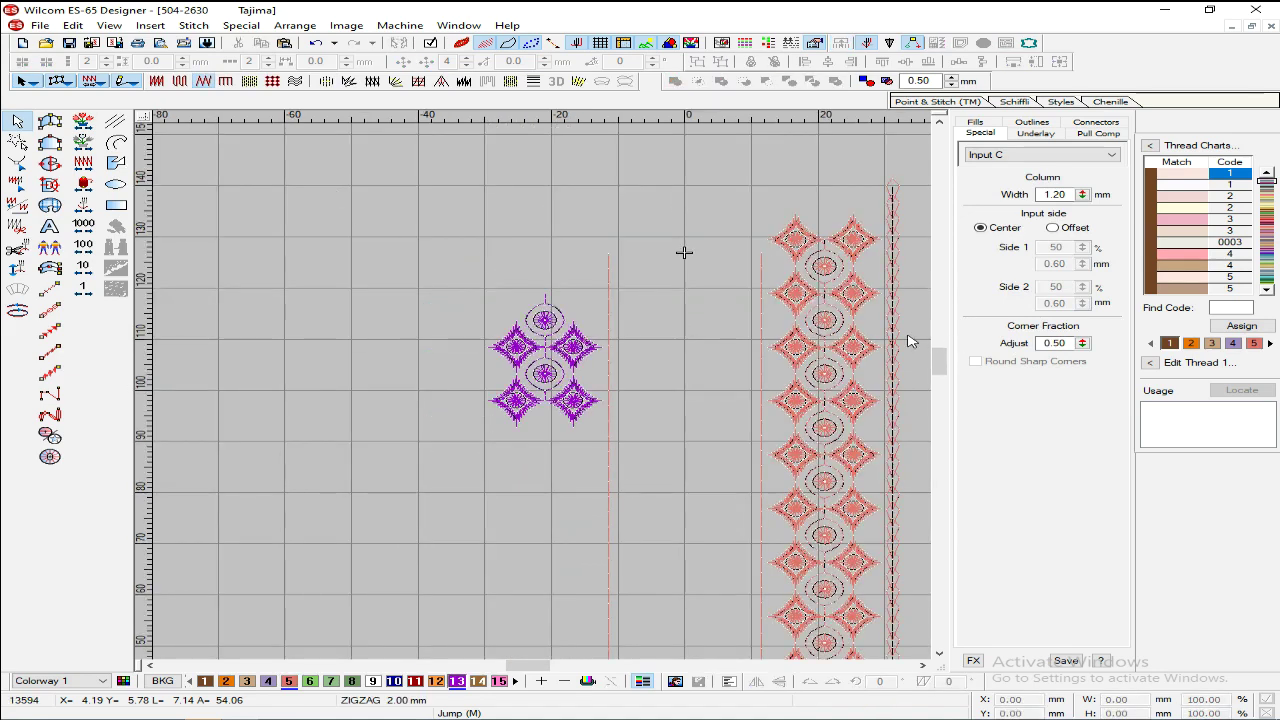
left_click(827, 331)
key("Delete")
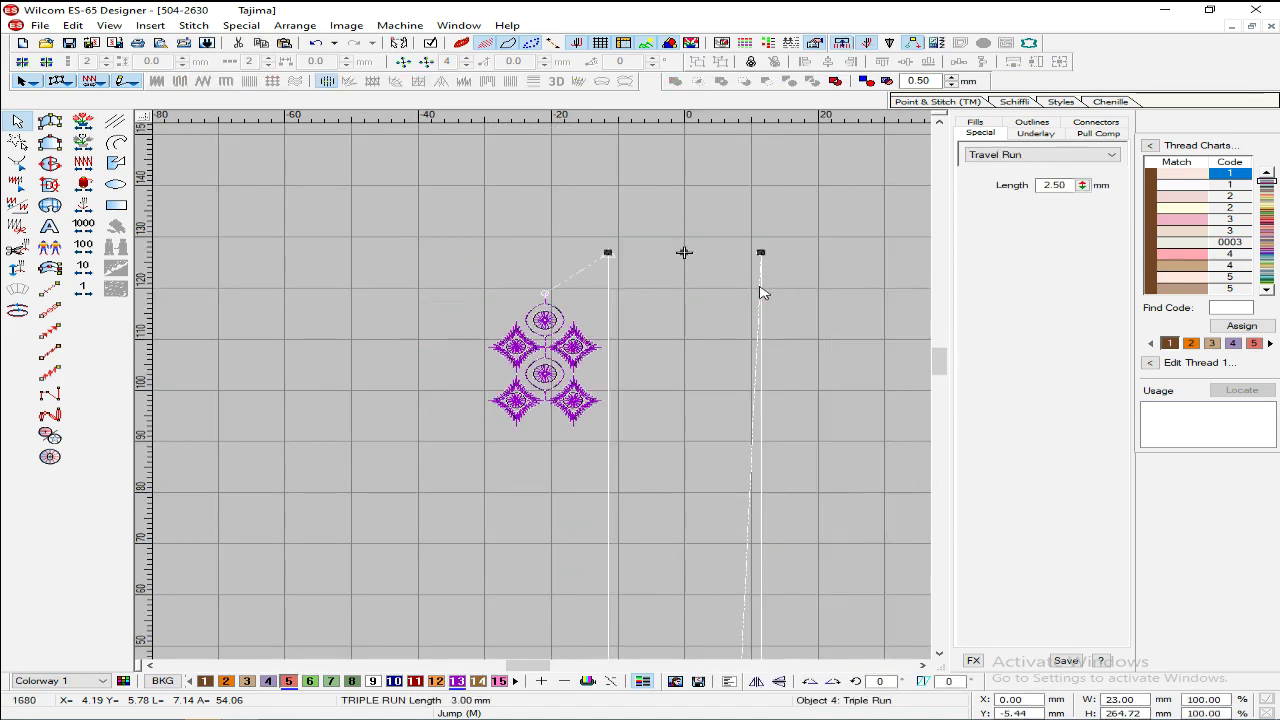
Step: Delete the remaining vertical Triple Run lines and draw an upright vector rectangle about 7.8 × 69.8 mm around the vertical centre line
key("Delete")
left_click(116, 205)
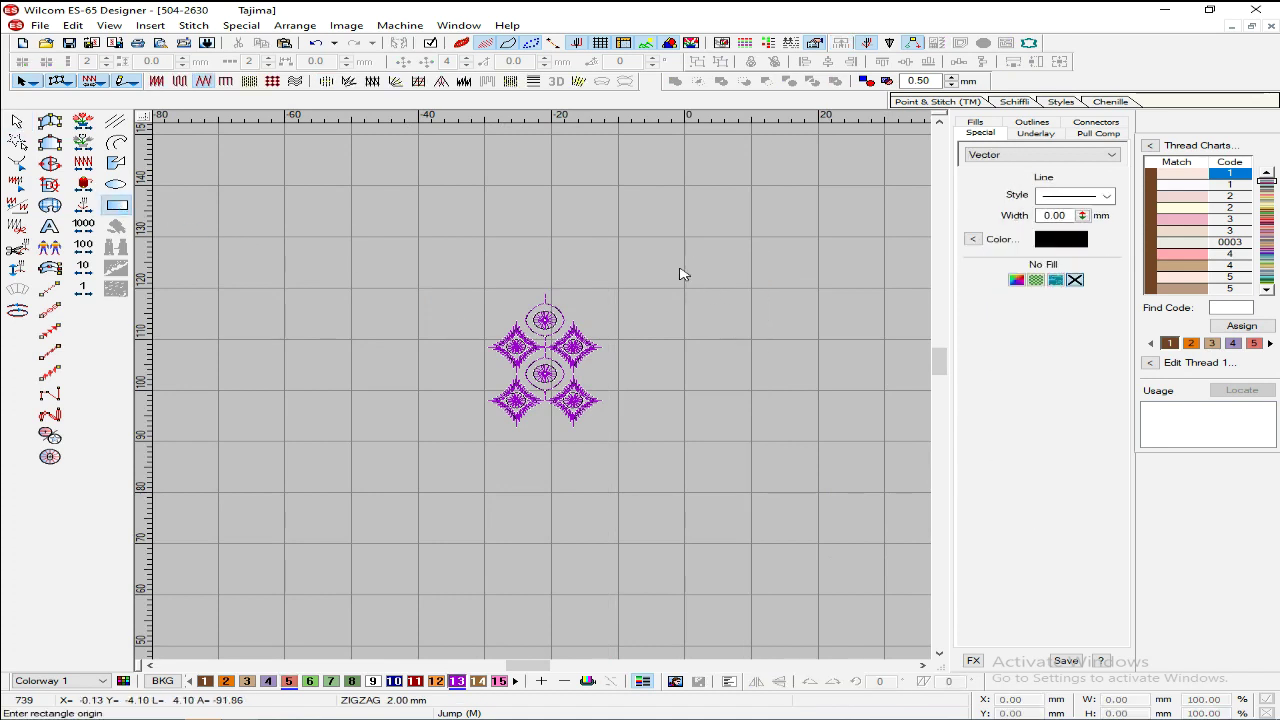
left_click(658, 248)
left_click(711, 605)
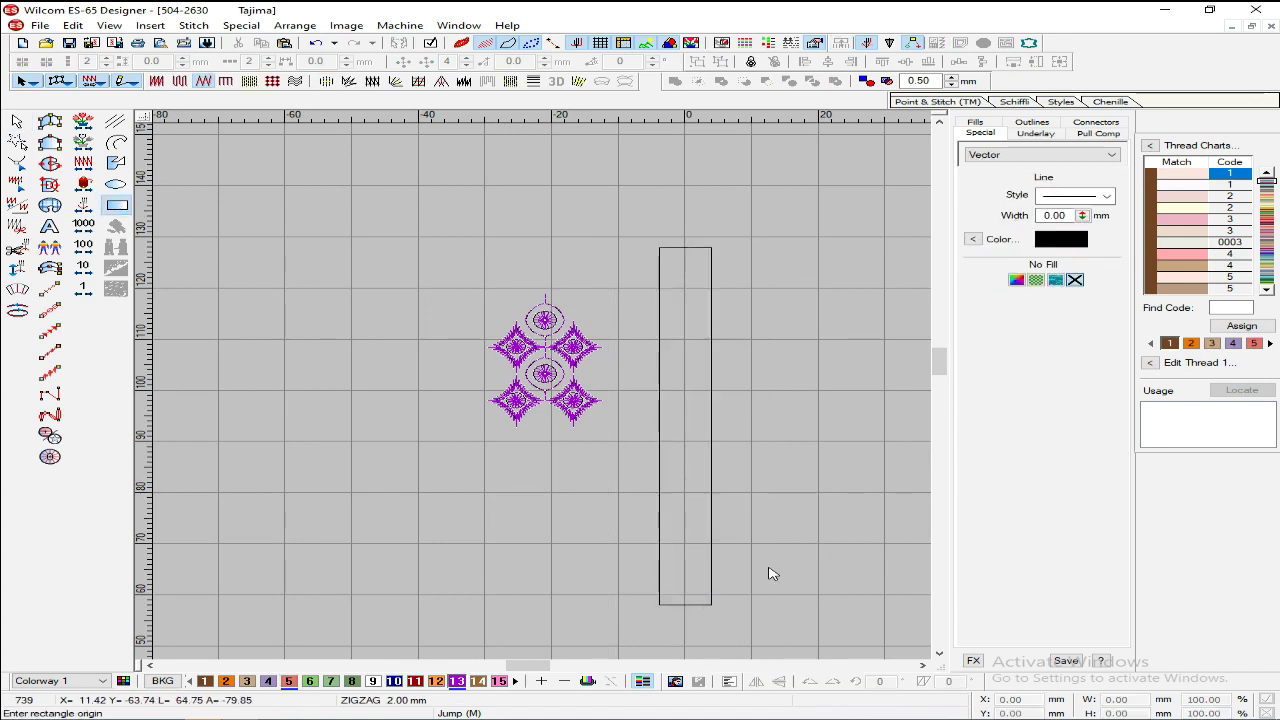
key("Escape")
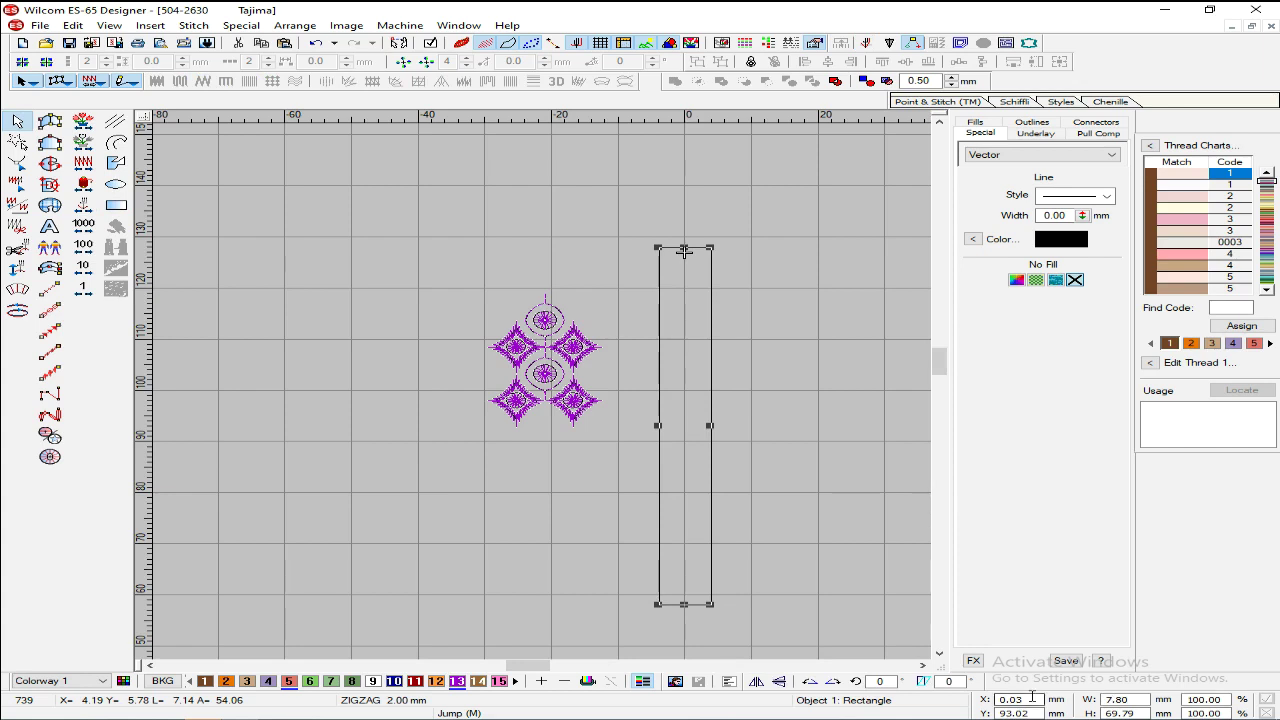
Step: Centre the rectangle at X 0, Y 0 and set its size to 20 × 300 mm
type("0")
key("Tab")
key("BackSpace")
type("20")
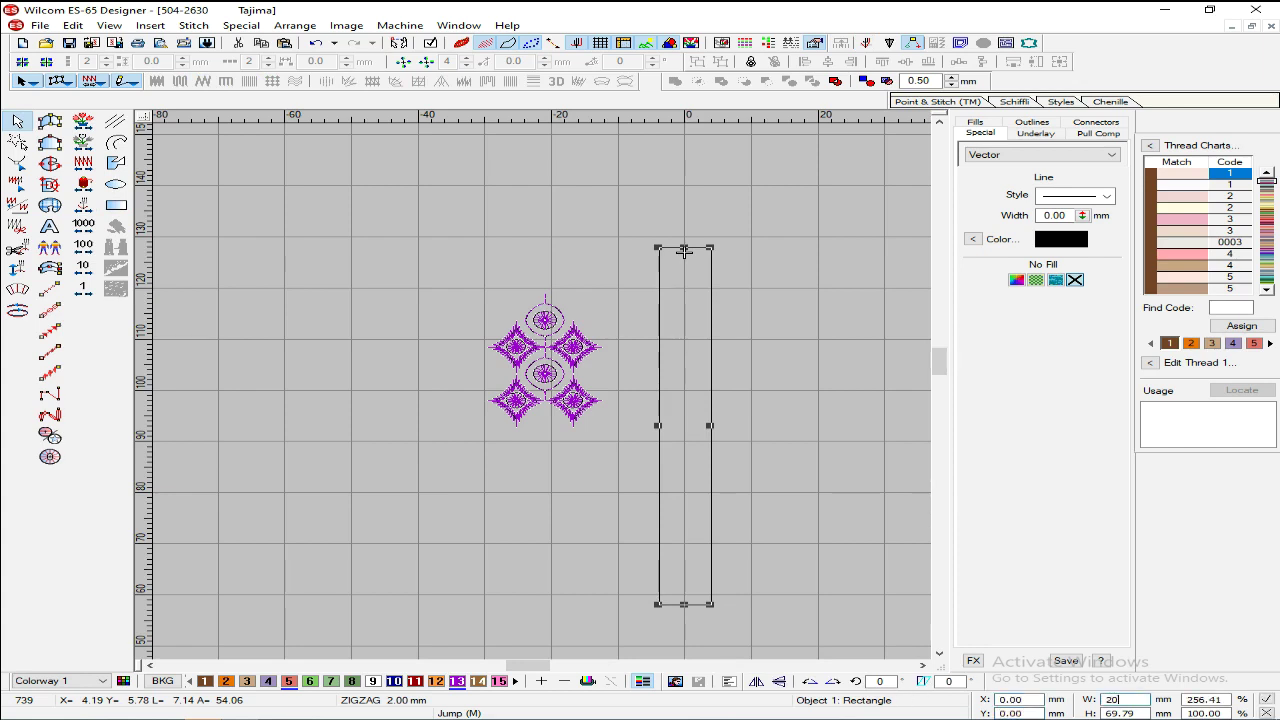
key("Tab")
type("300")
key("Return")
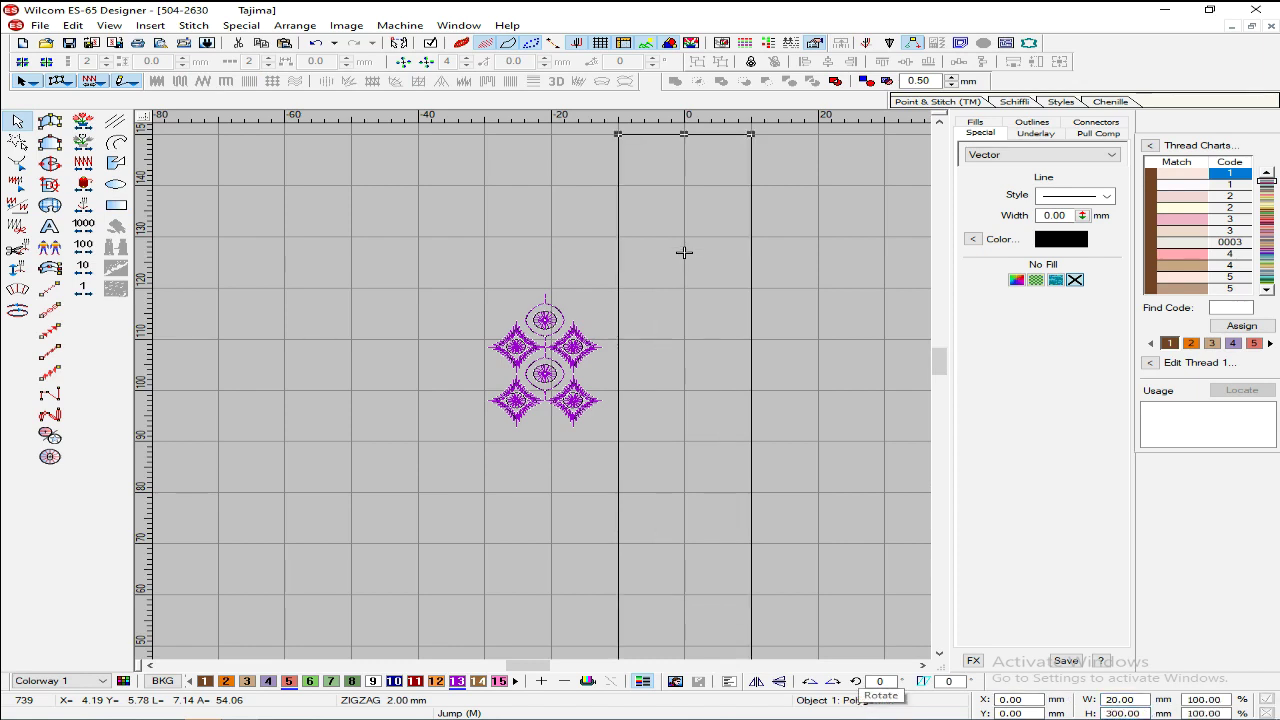
left_click(262, 421)
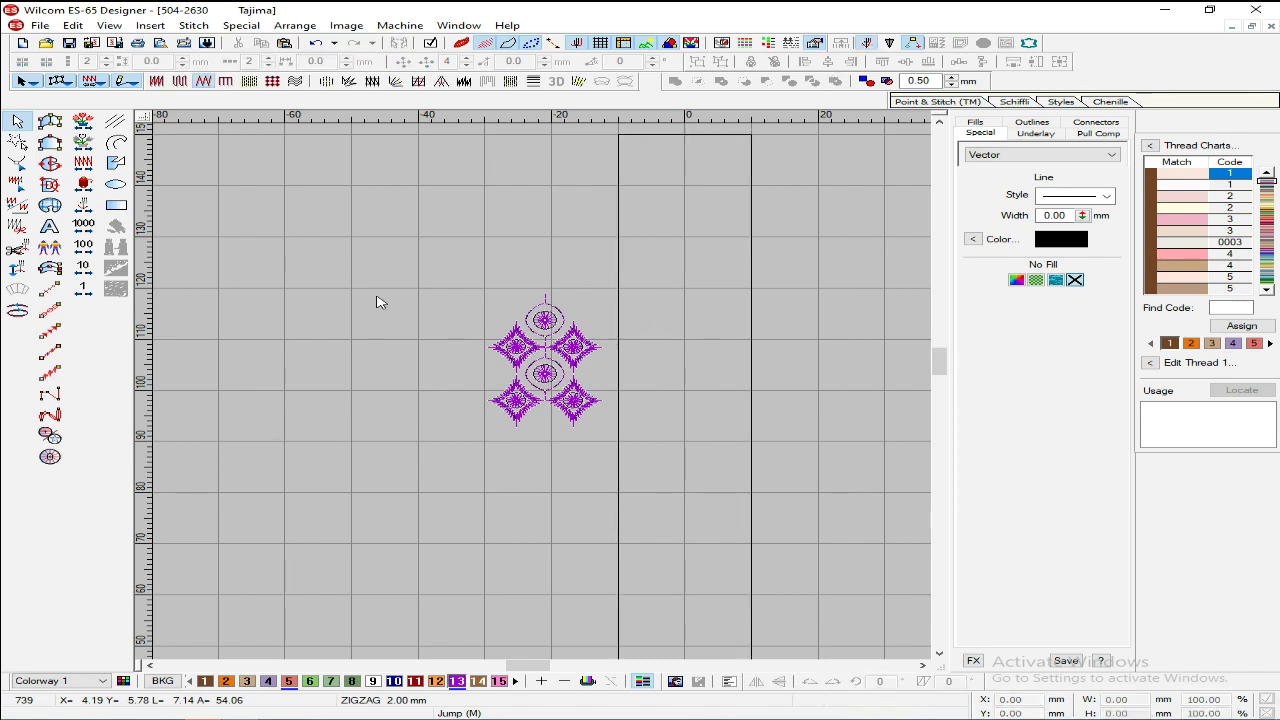
Step: Digitize an Input C zigzag column down the outside of the rectangle's left side and diagonally to the centre line about 12 mm below it
left_click(50, 268)
scroll(624, 292, "up", 3)
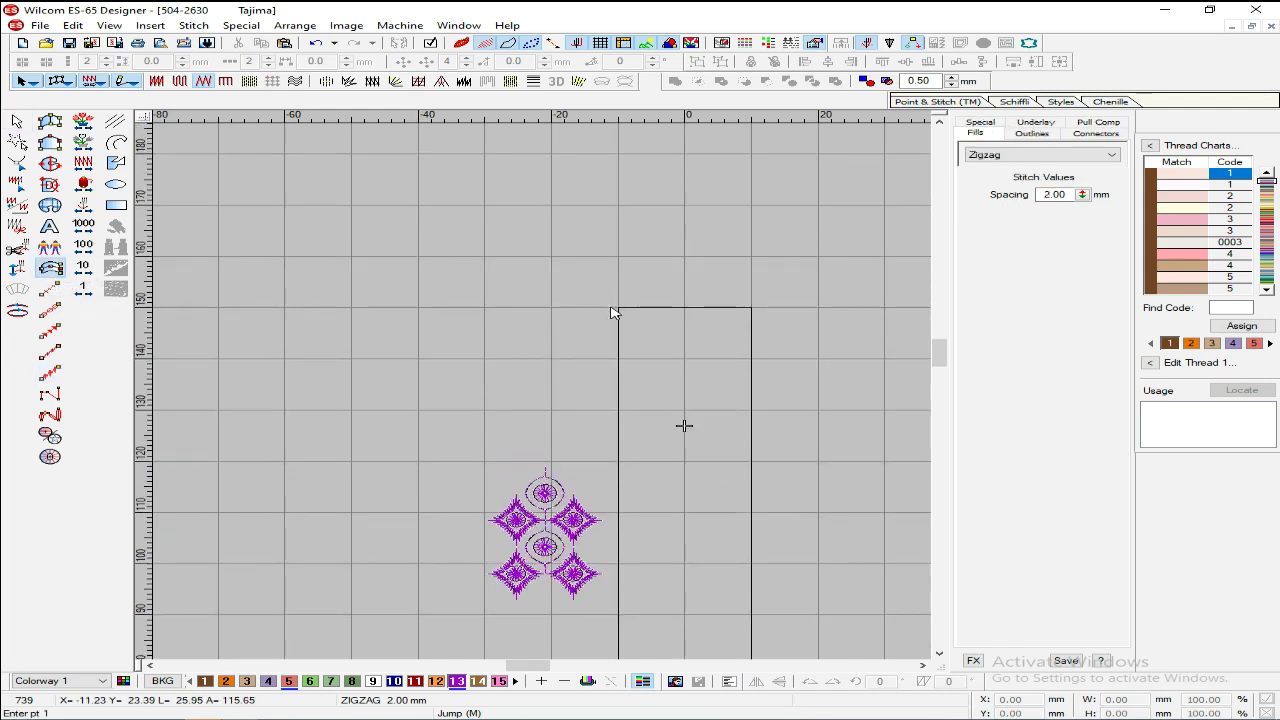
left_click(614, 311)
scroll(610, 340, "down", 10)
scroll(609, 369, "down", 9)
left_click(609, 371)
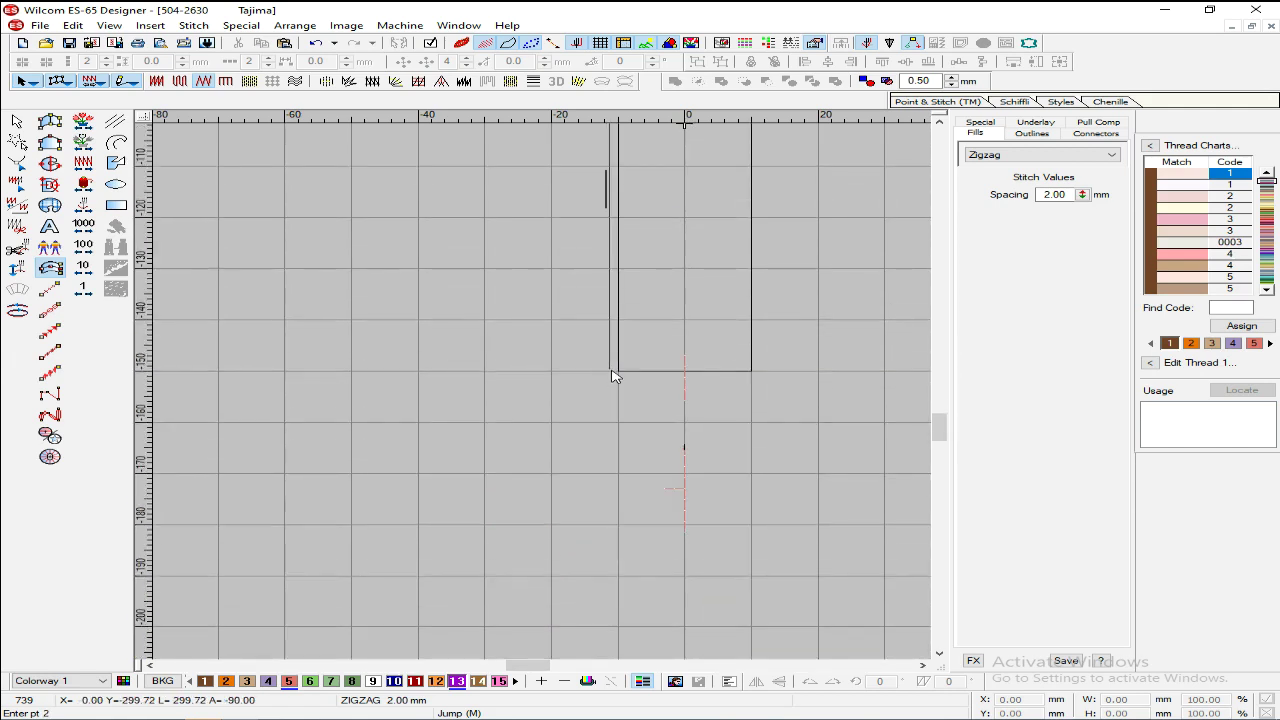
left_click(684, 430)
key("Return")
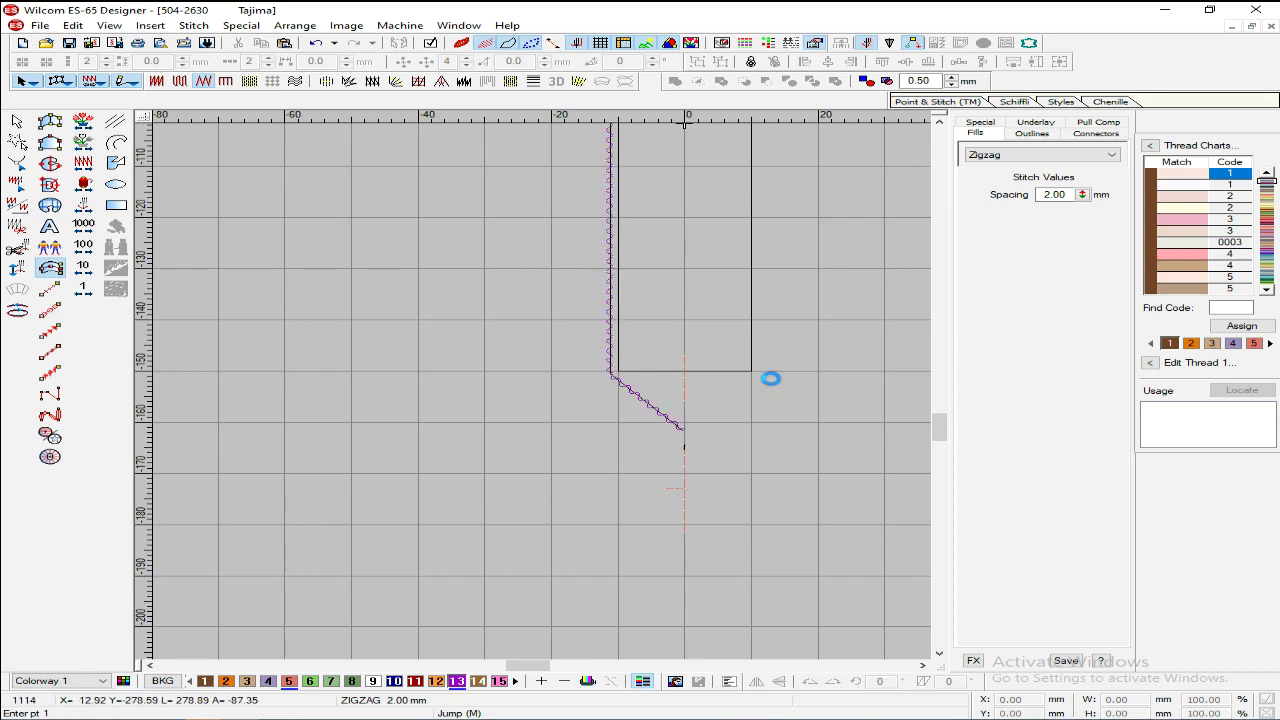
Step: Delete the leftover stitches on the centre line beneath the rectangle
key("Escape")
left_click_drag(810, 314, 598, 610)
key("Delete")
Step: Set the new column's zigzag spacing to 1.00 mm
scroll(673, 499, "up", 2)
scroll(672, 499, "up", 2)
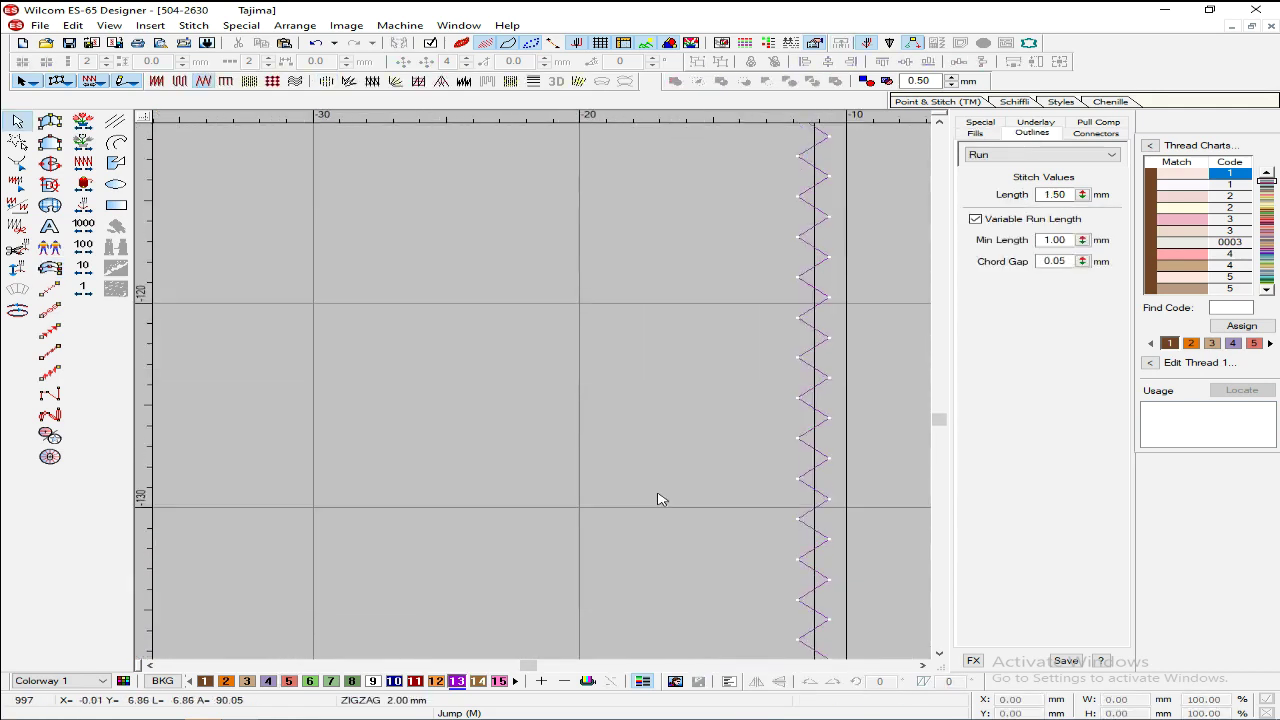
left_click(680, 539)
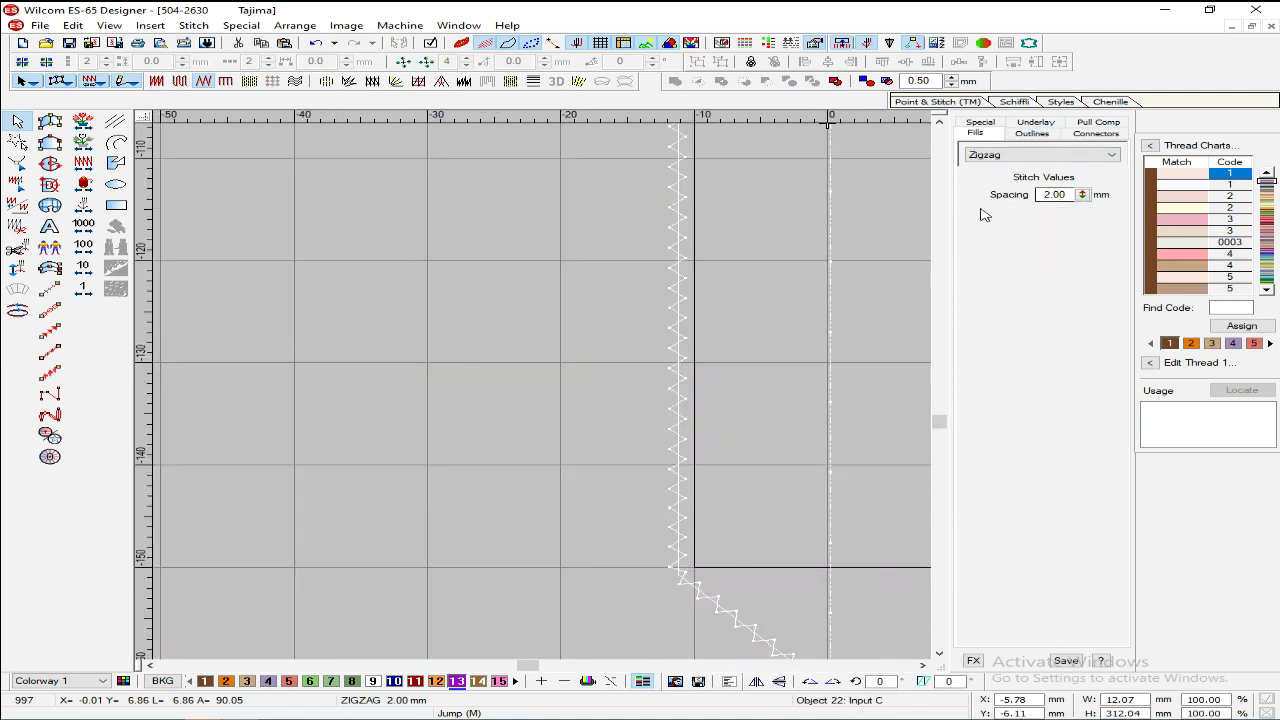
left_click_drag(1068, 195, 1030, 204)
type("1")
key("Return")
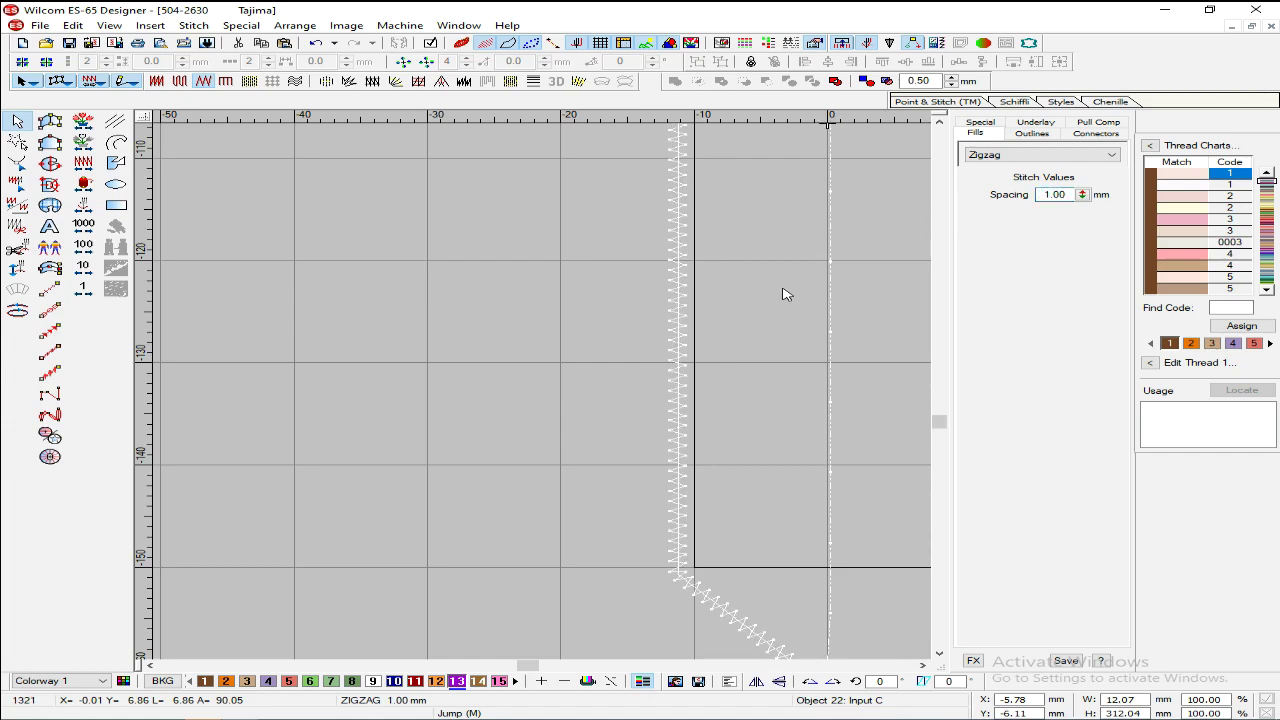
left_click(584, 251)
Step: Duplicate the zigzag column and move the copy about 2.3 mm to the left and 1 mm down
key("shift+z")
scroll(734, 273, "up", 7)
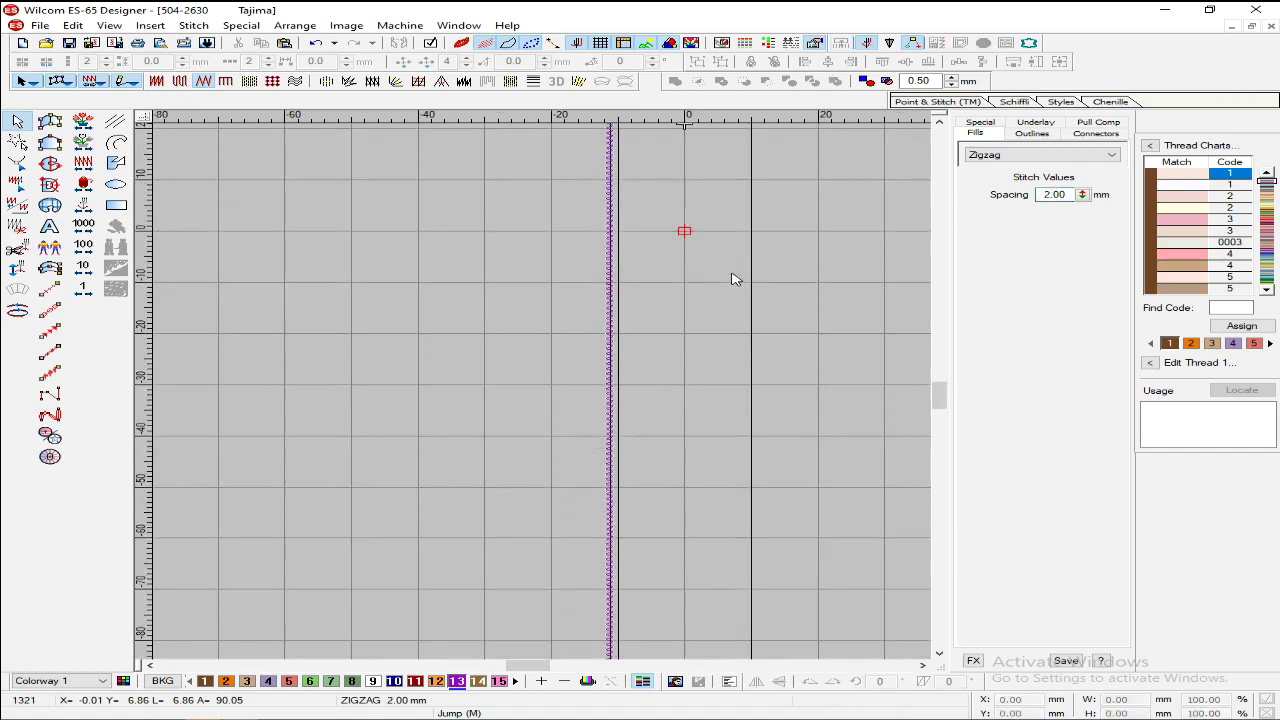
scroll(734, 275, "down", 3)
key("z")
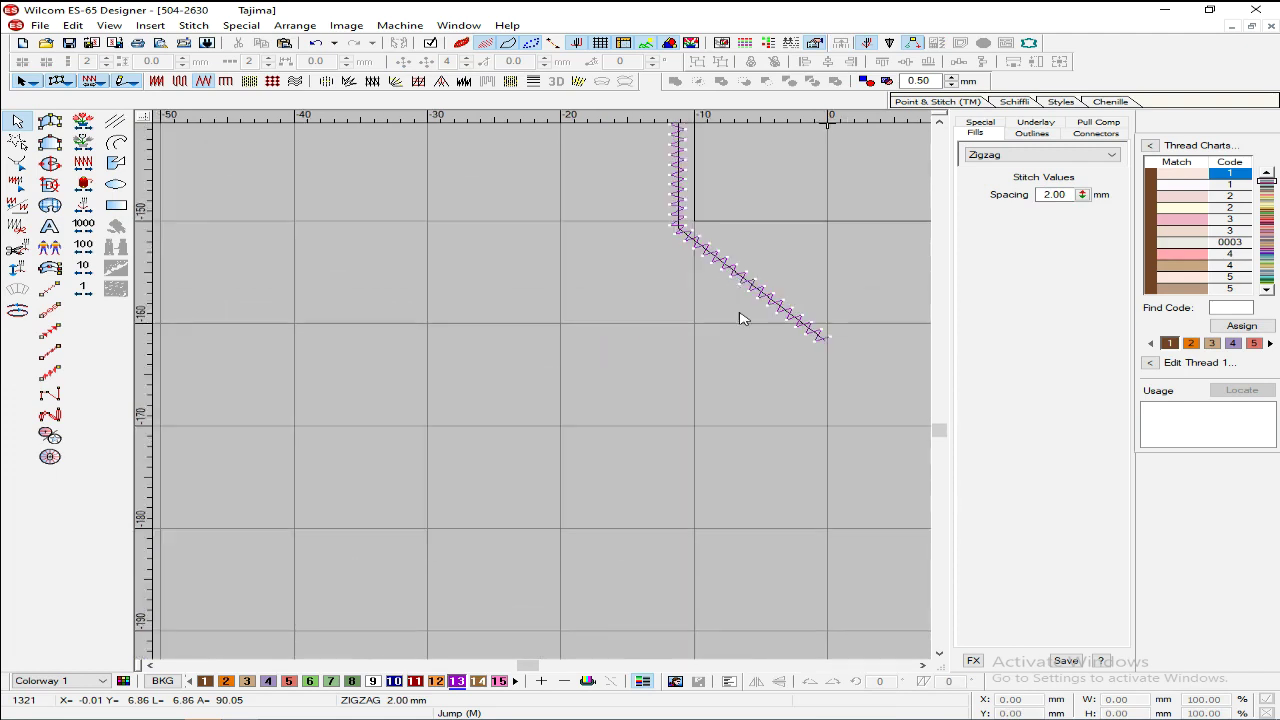
left_click(757, 297)
key("ctrl+d")
key("Left")
key("Left")
key("Left")
key("Left")
key("Left")
key("Left")
key("Left")
key("Left")
key("Left")
key("Left")
key("Left")
key("Left")
key("Left")
key("Left")
key("Left")
key("Left")
key("Left")
key("Left")
key("Left")
key("Left")
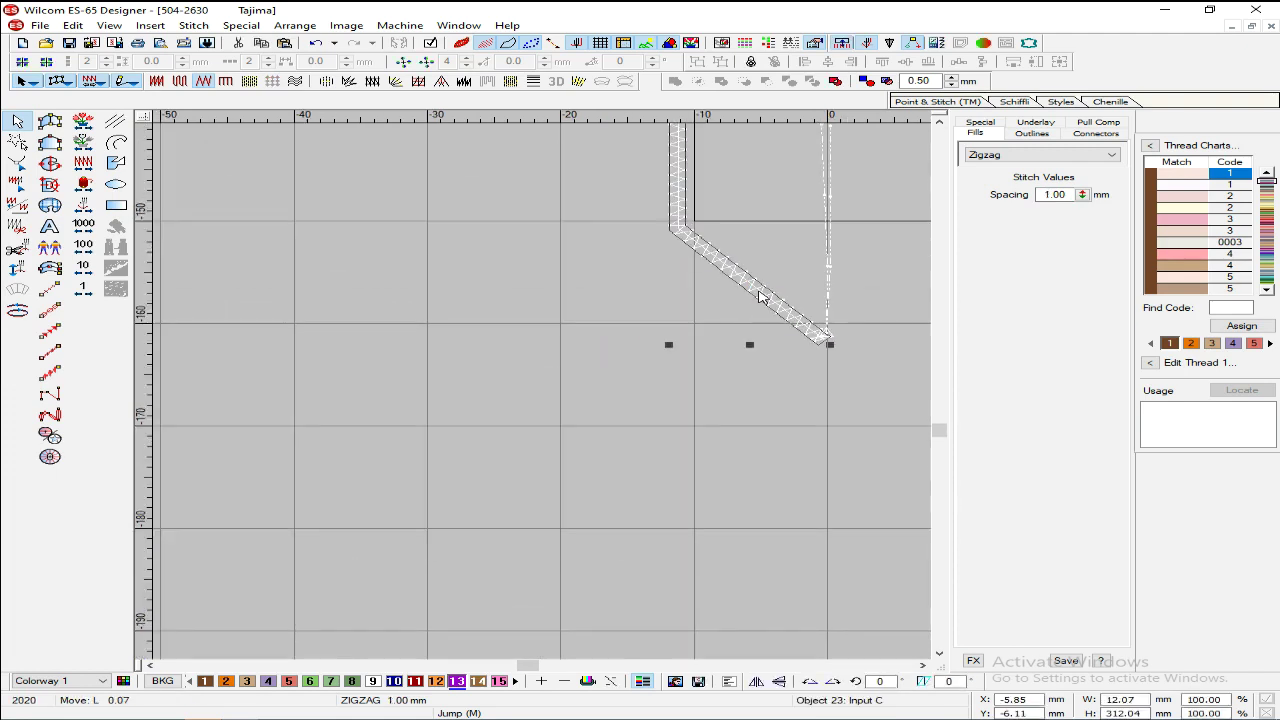
key("Down")
key("Down")
key("Down")
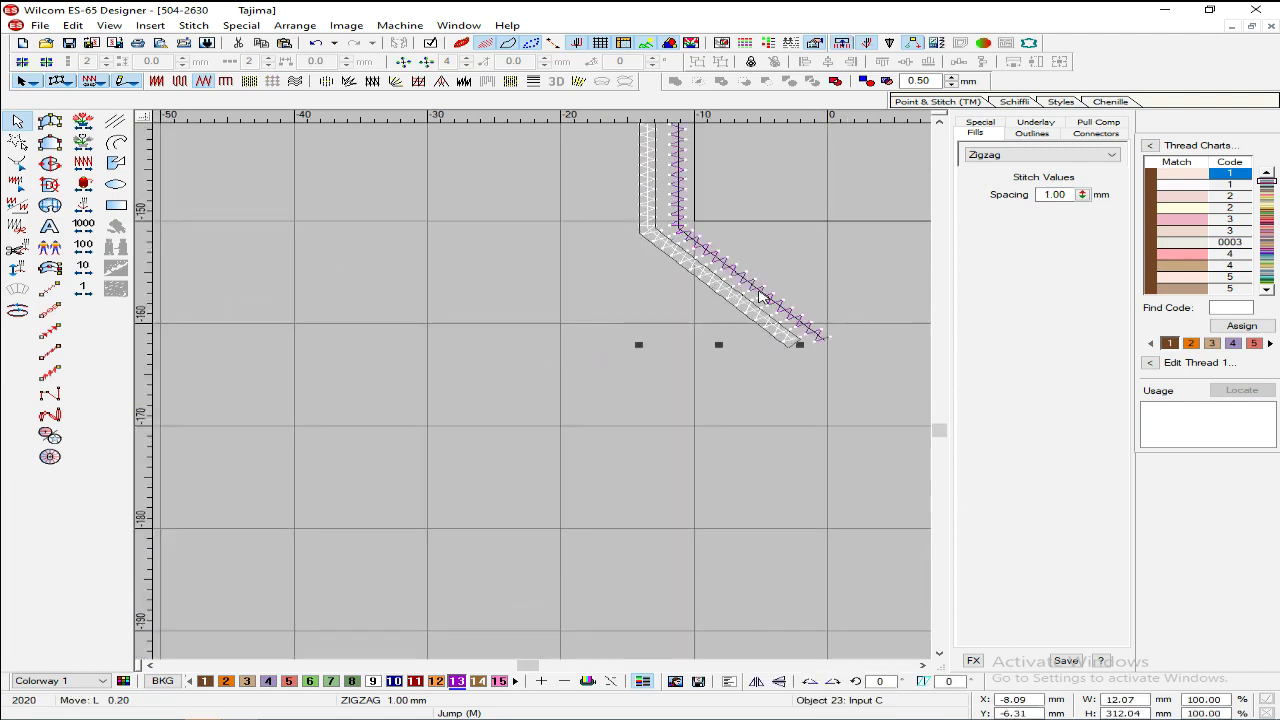
key("Up")
key("Up")
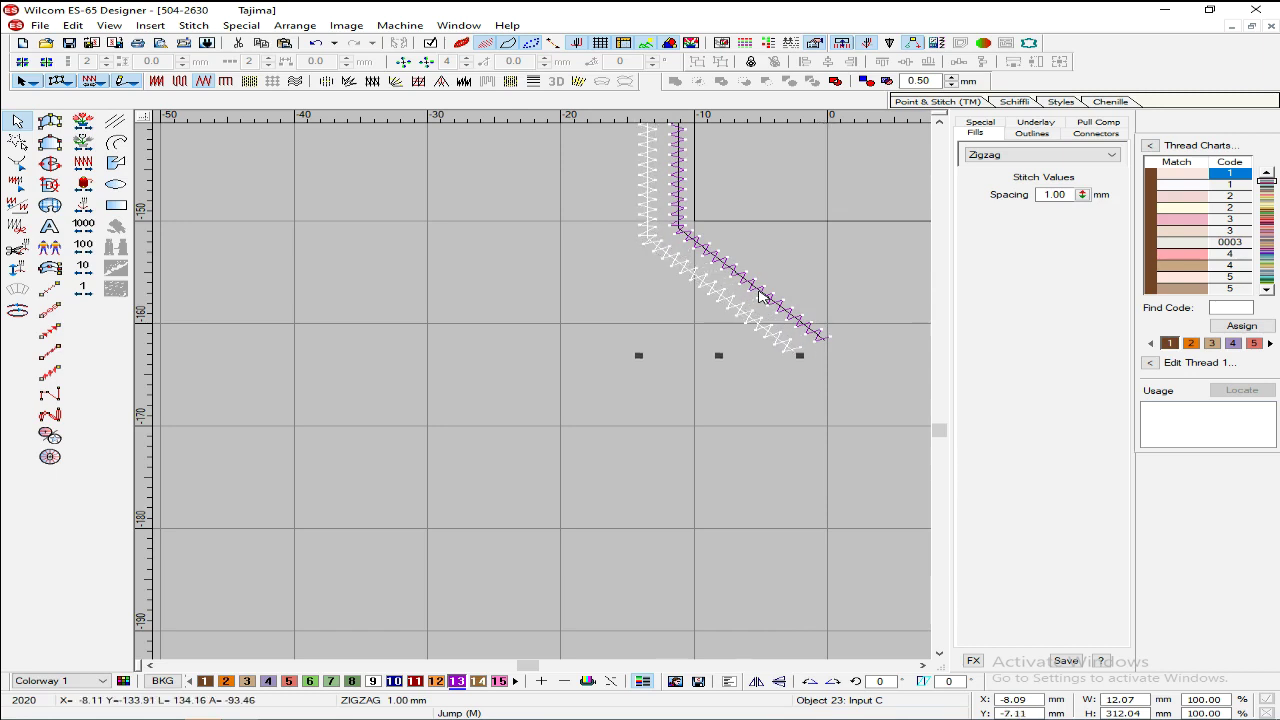
Step: Reshape the copied column by extending its lower diagonal end point to the centre line
key("h")
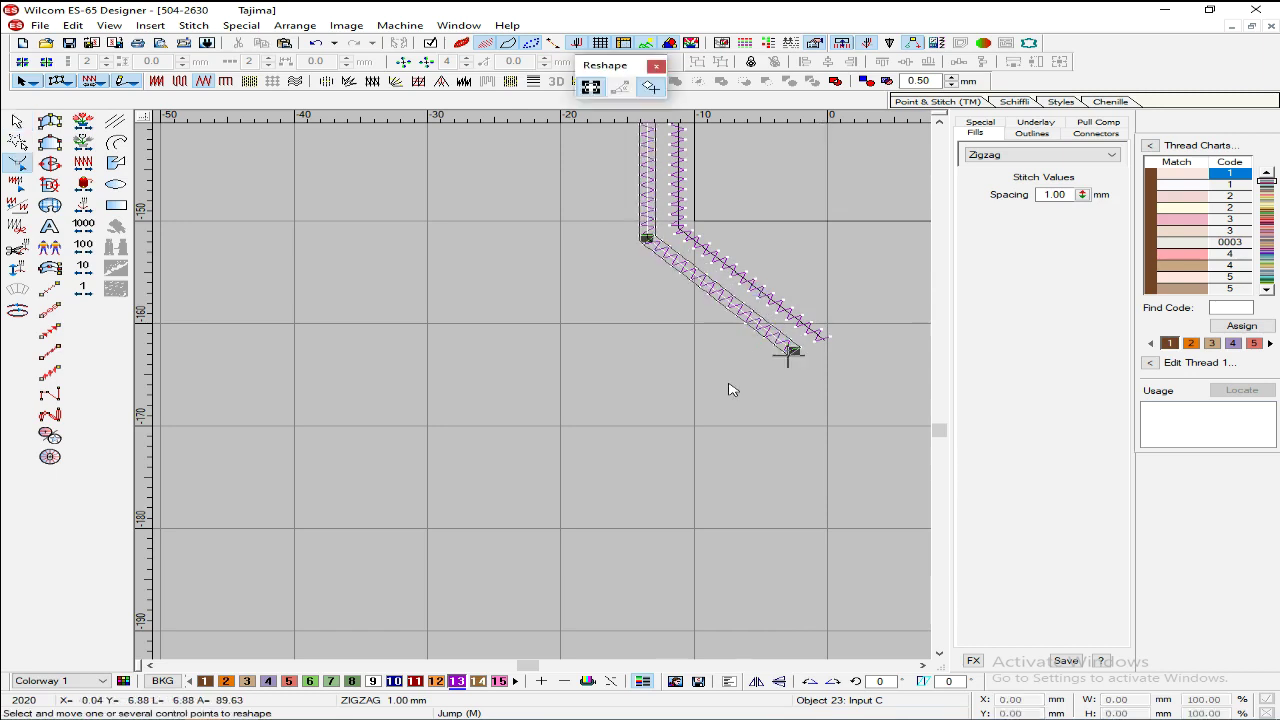
key("b")
left_click_drag(893, 440, 690, 326)
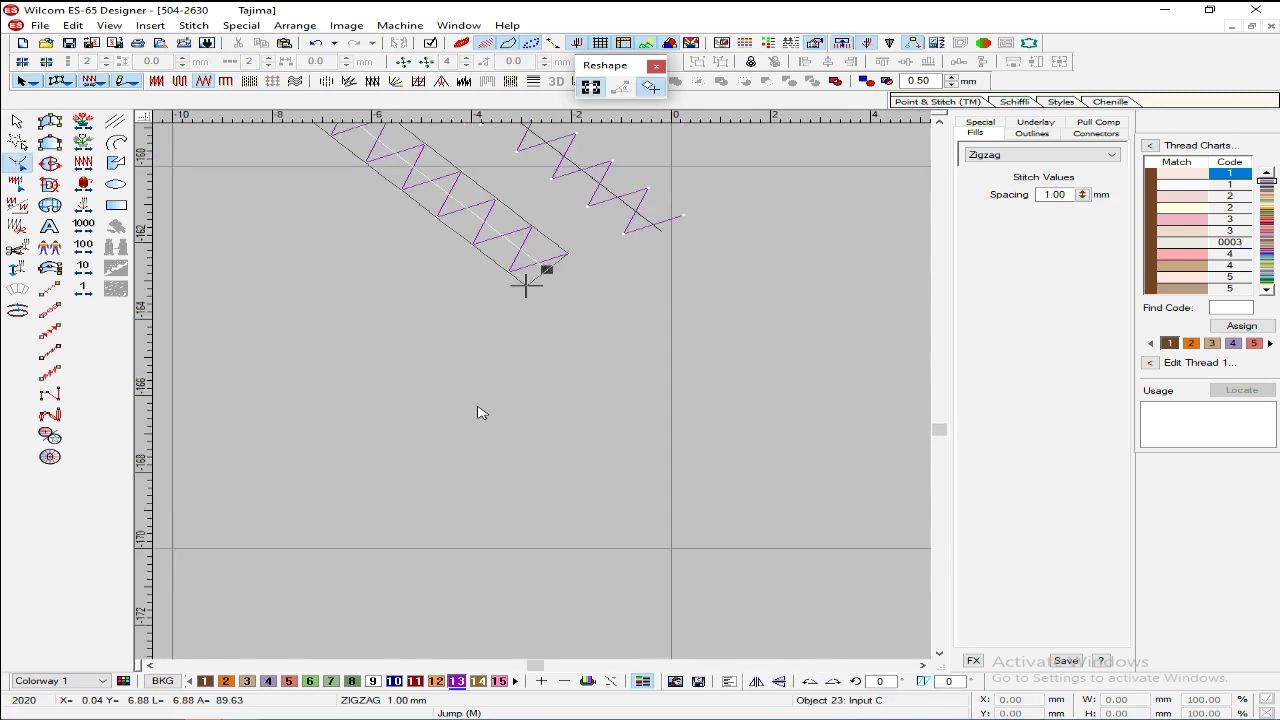
left_click_drag(548, 270, 649, 385)
key("Return")
Step: Reshape the copied column by extending its upper end point to just above the rectangle's top edge
key("shift+z")
key("shift+z")
scroll(546, 236, "up", 3)
scroll(546, 236, "up", 15)
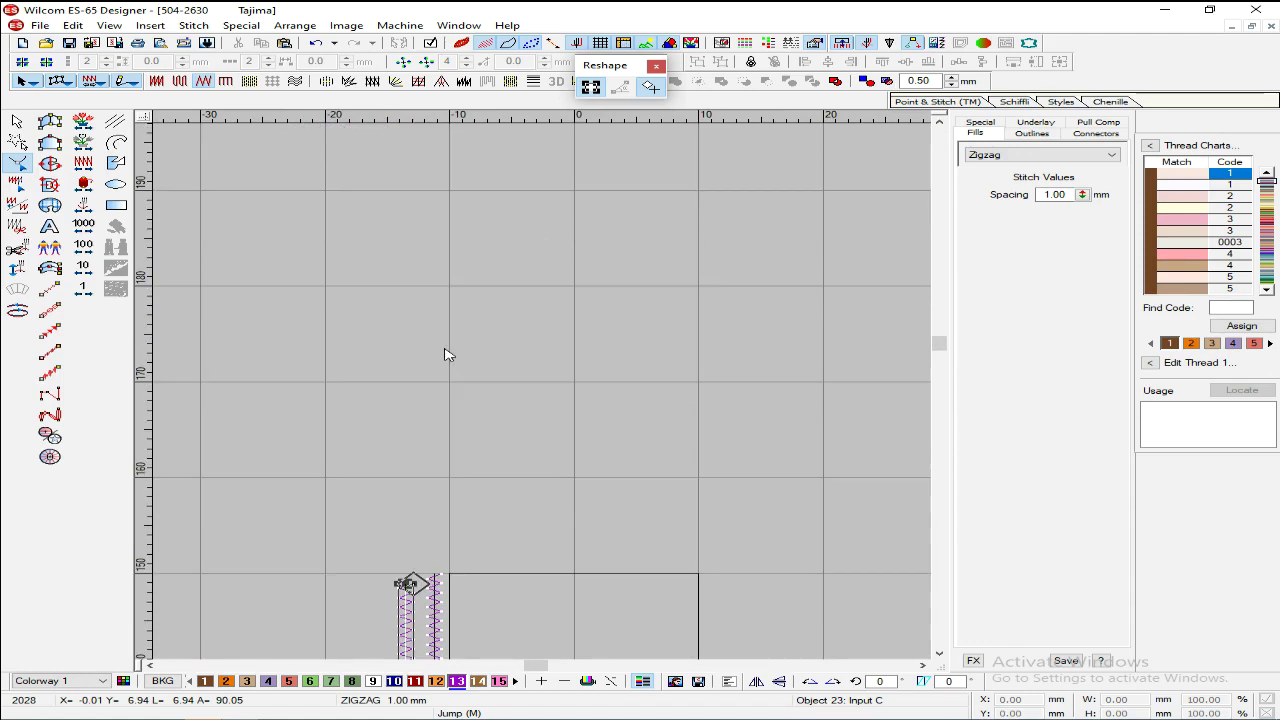
key("z")
scroll(440, 330, "up", 1)
mouse_move(268, 429)
left_mouse_down()
mouse_move(268, 370)
mouse_move(279, 380)
left_mouse_up()
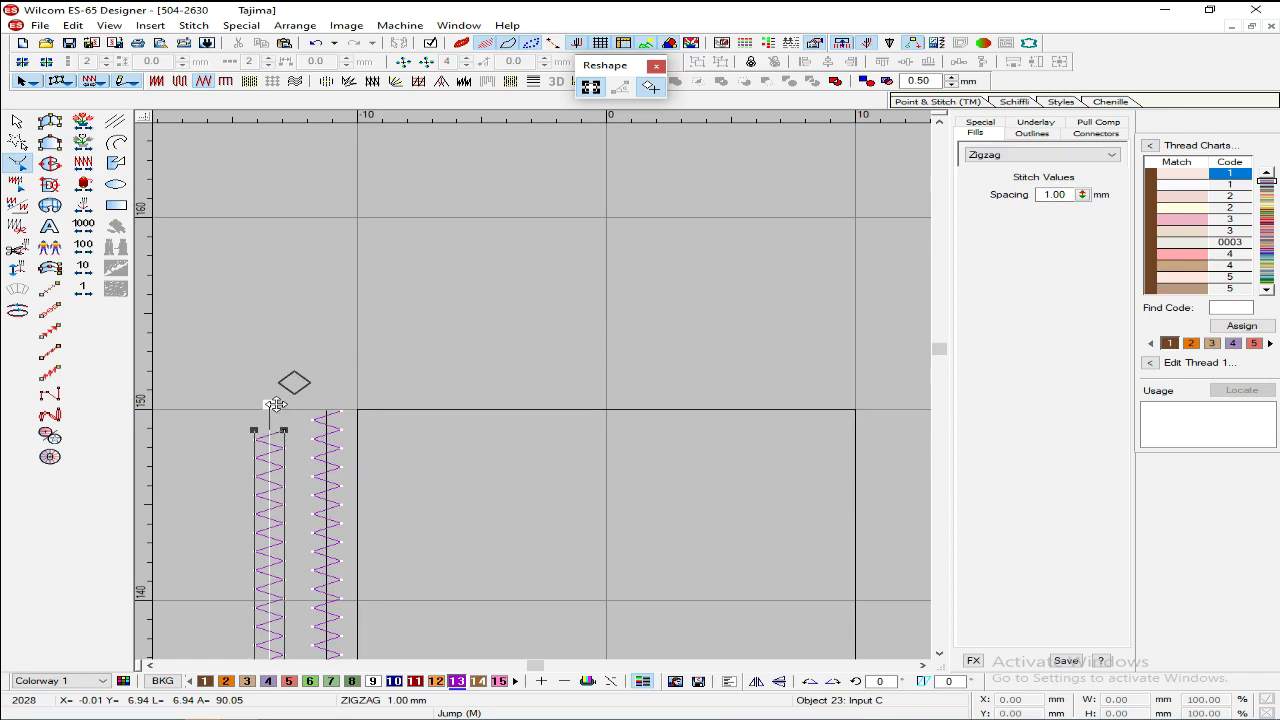
key("Return")
key("Escape")
key("Escape")
Step: Set the Input C column width of both zigzag columns to 1.40 mm
scroll(297, 380, "down", 8)
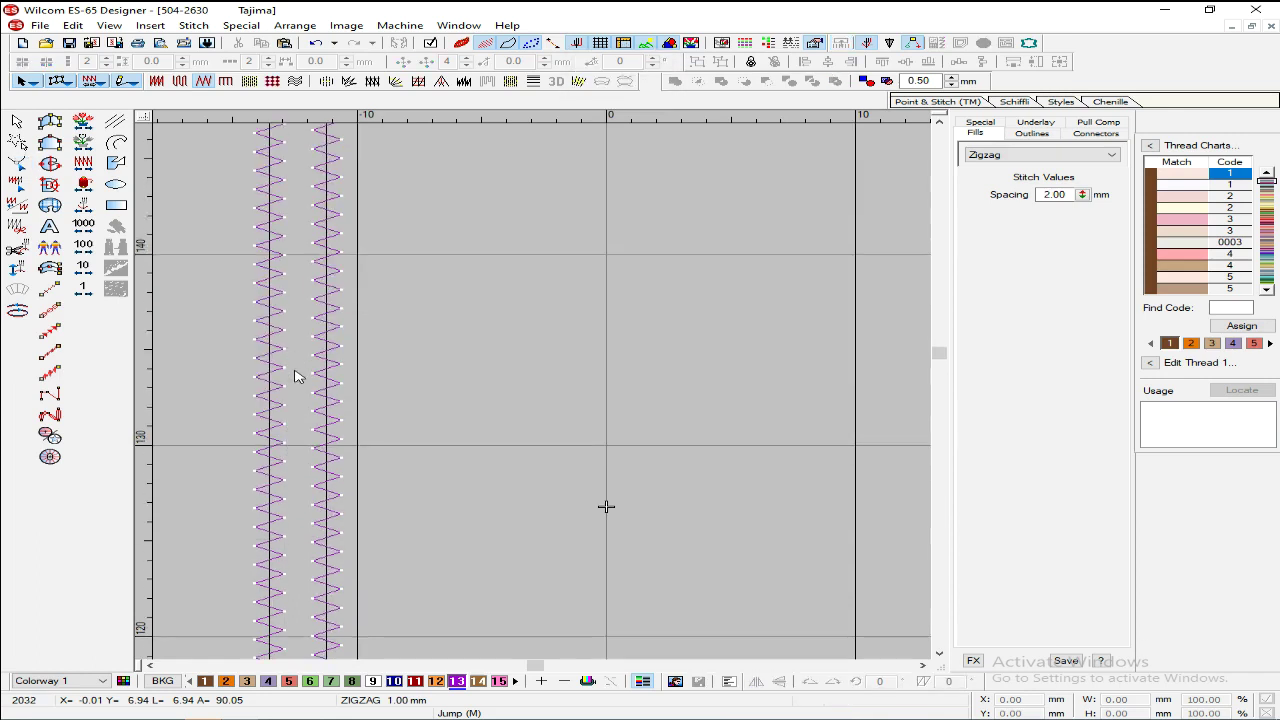
key("shift+z")
scroll(369, 357, "up", 4)
key("z")
left_click(284, 406)
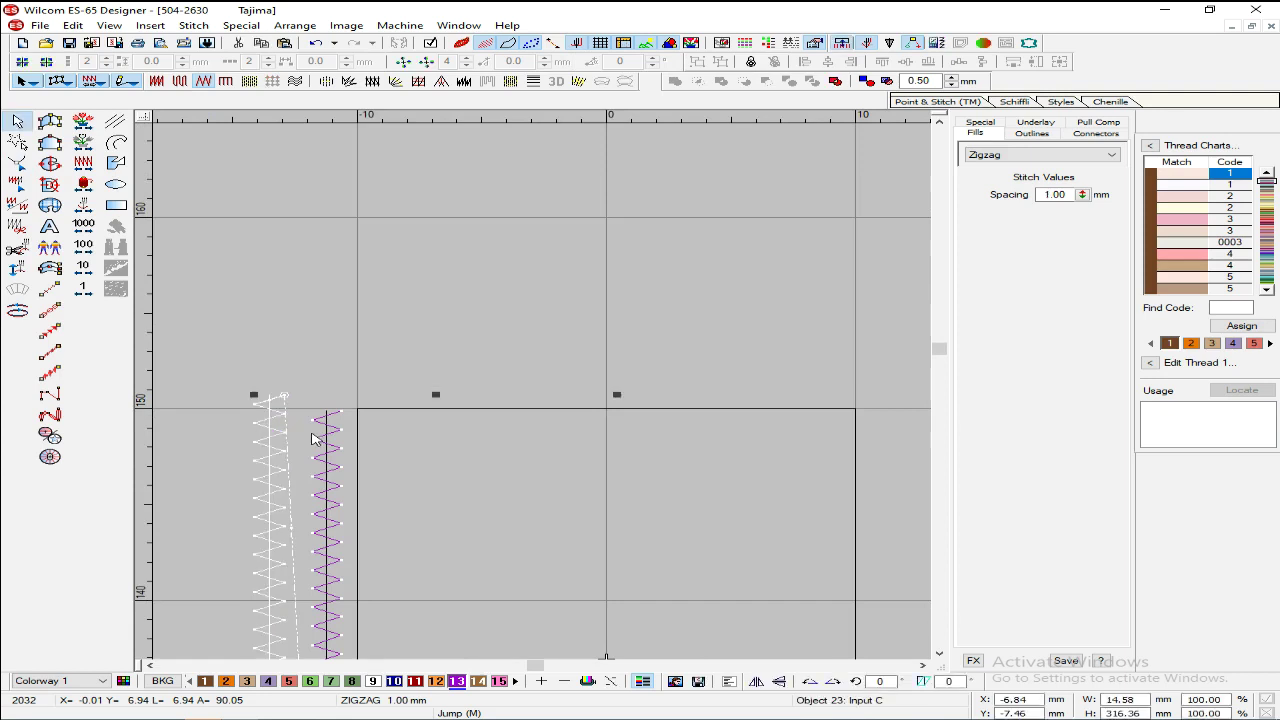
left_click(327, 434, "ctrl")
left_click_drag(1073, 195, 901, 215)
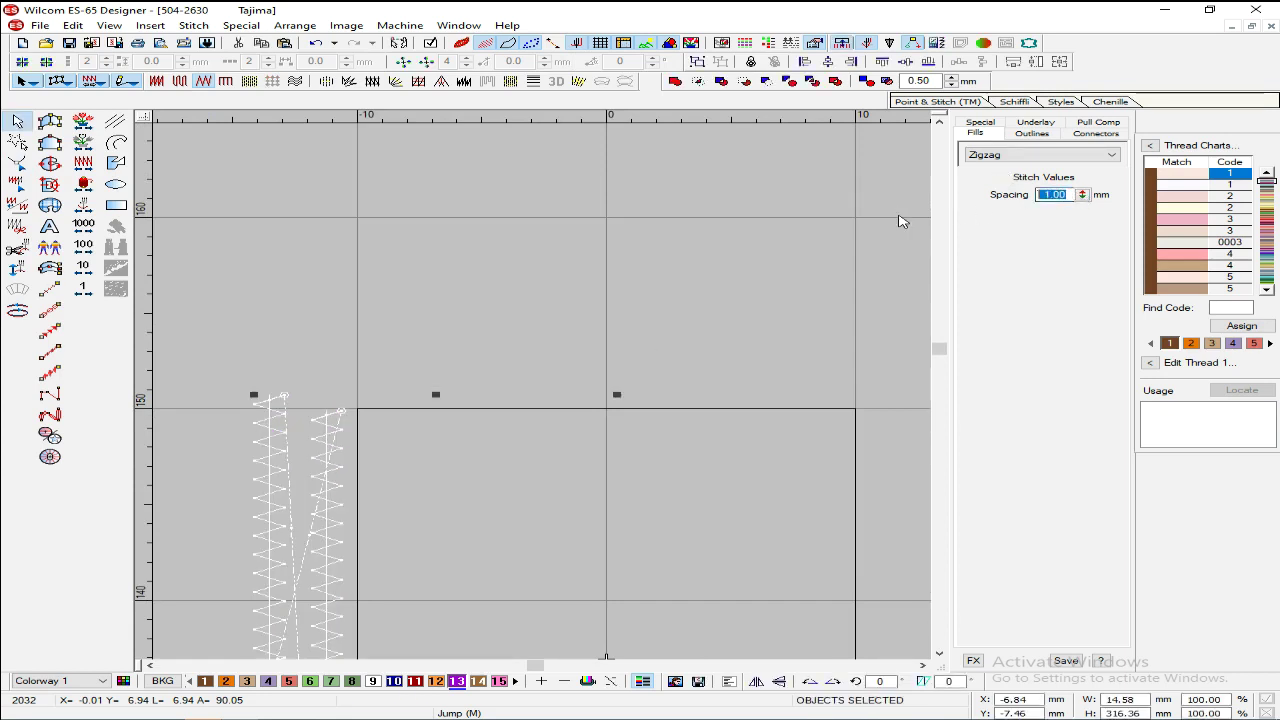
left_click(995, 127)
double_click(1057, 194)
type("1.4")
key("Return")
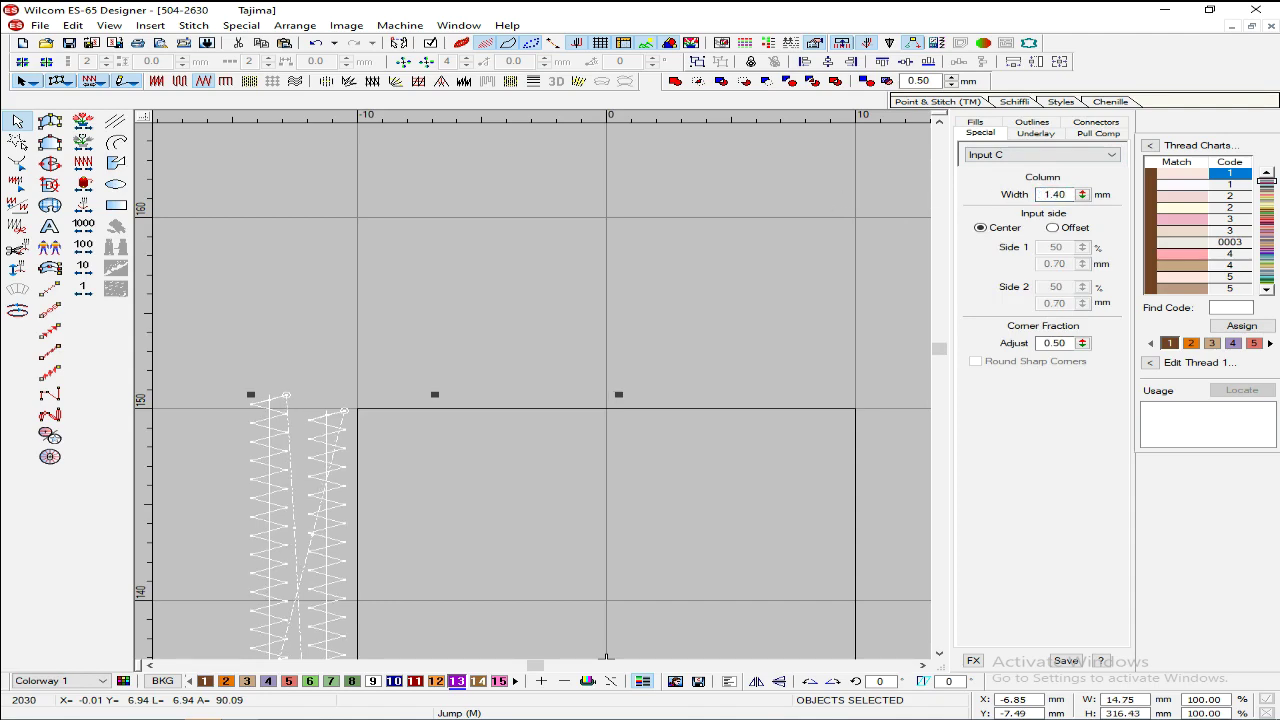
Step: Create a Run line along the centre of the outer zigzag column with a 1.00 mm stitch length
left_click(598, 322)
key("shift+z")
scroll(429, 373, "down", 8)
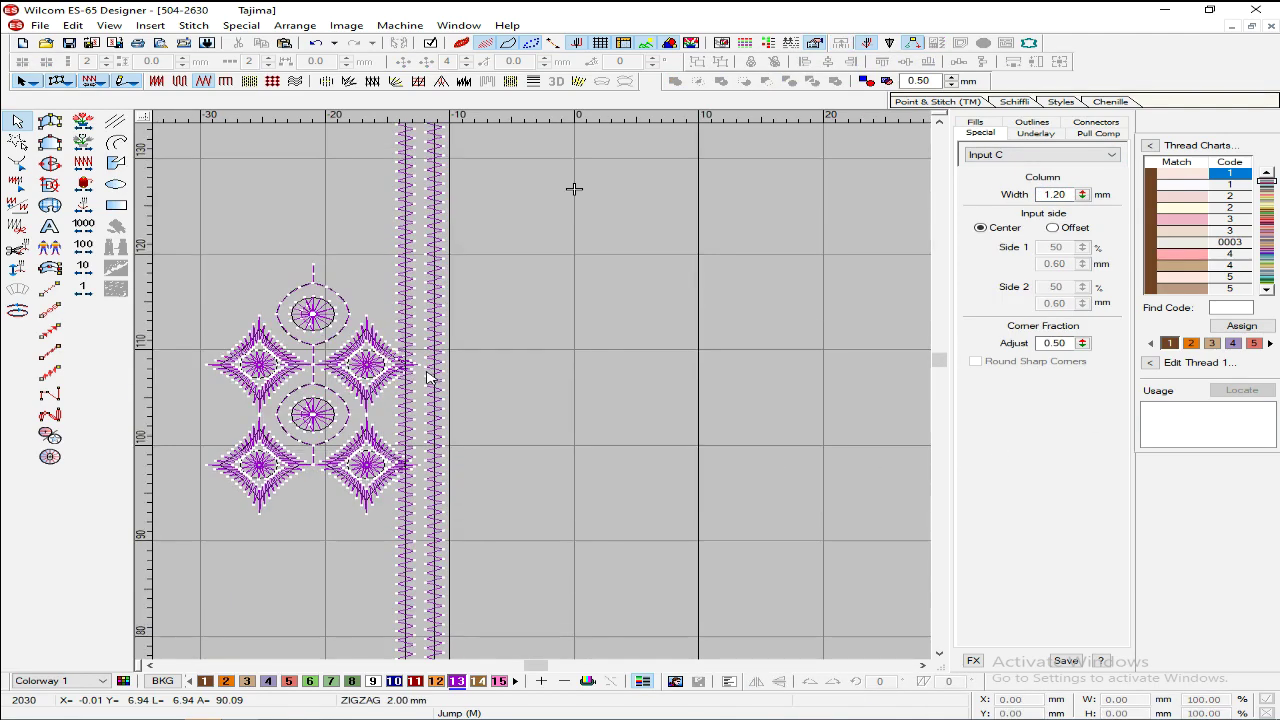
scroll(427, 373, "up", 5)
scroll(424, 372, "up", 4)
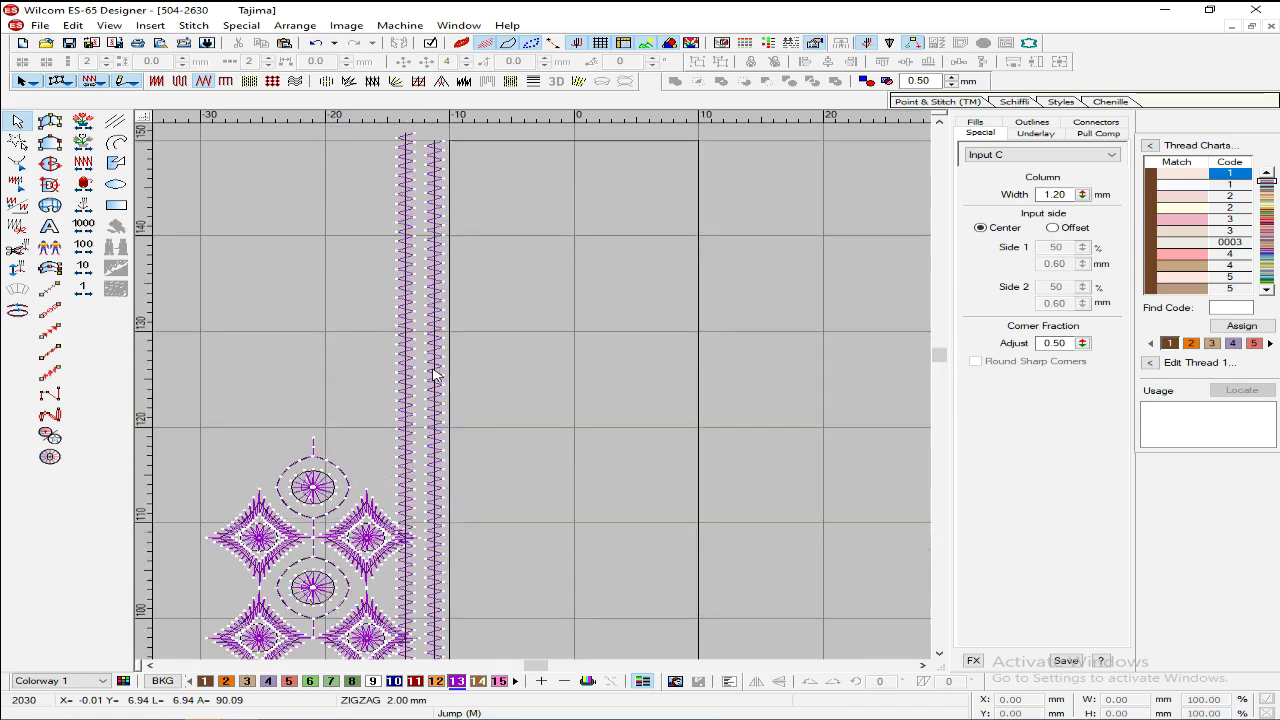
left_click(404, 490)
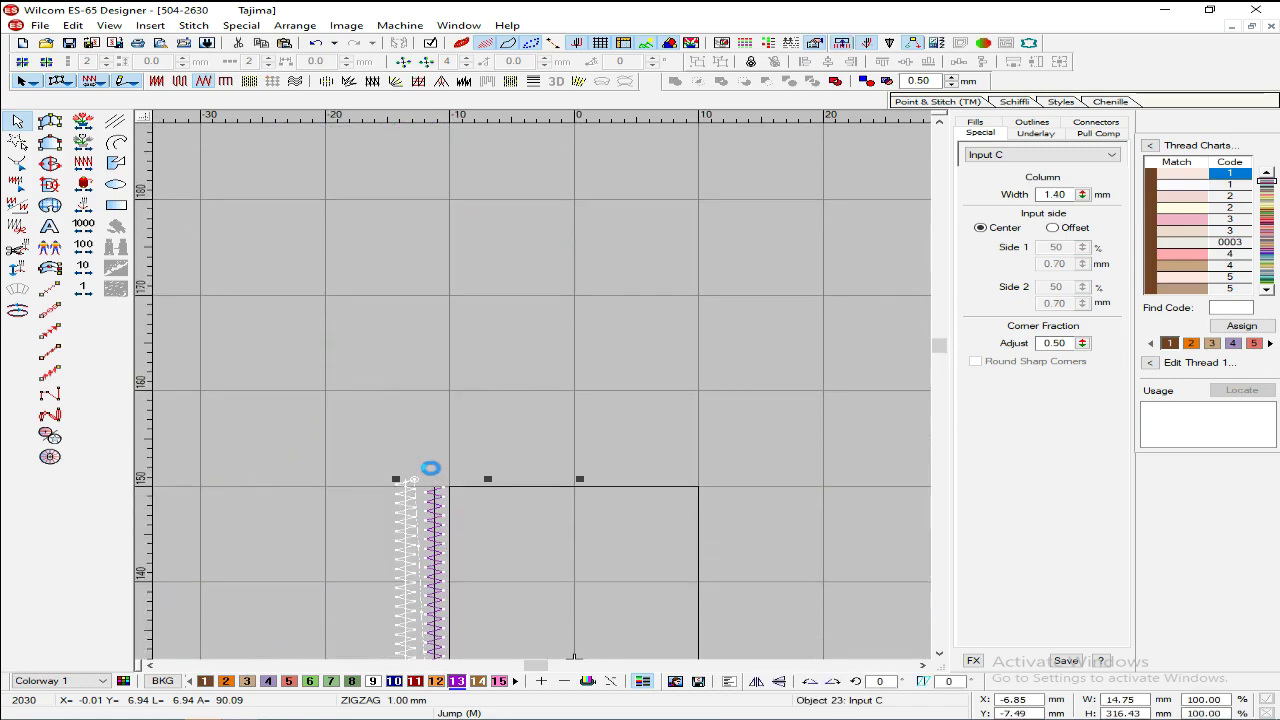
left_click(50, 289)
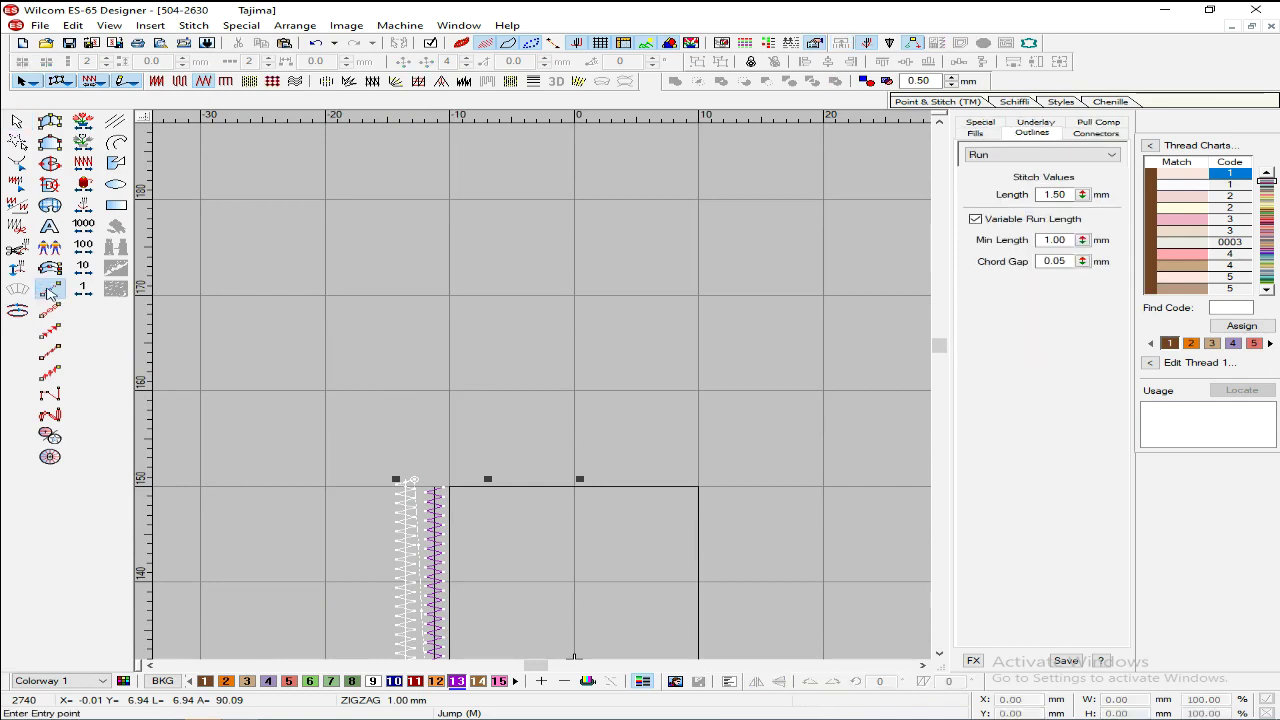
key("Return")
key("Return")
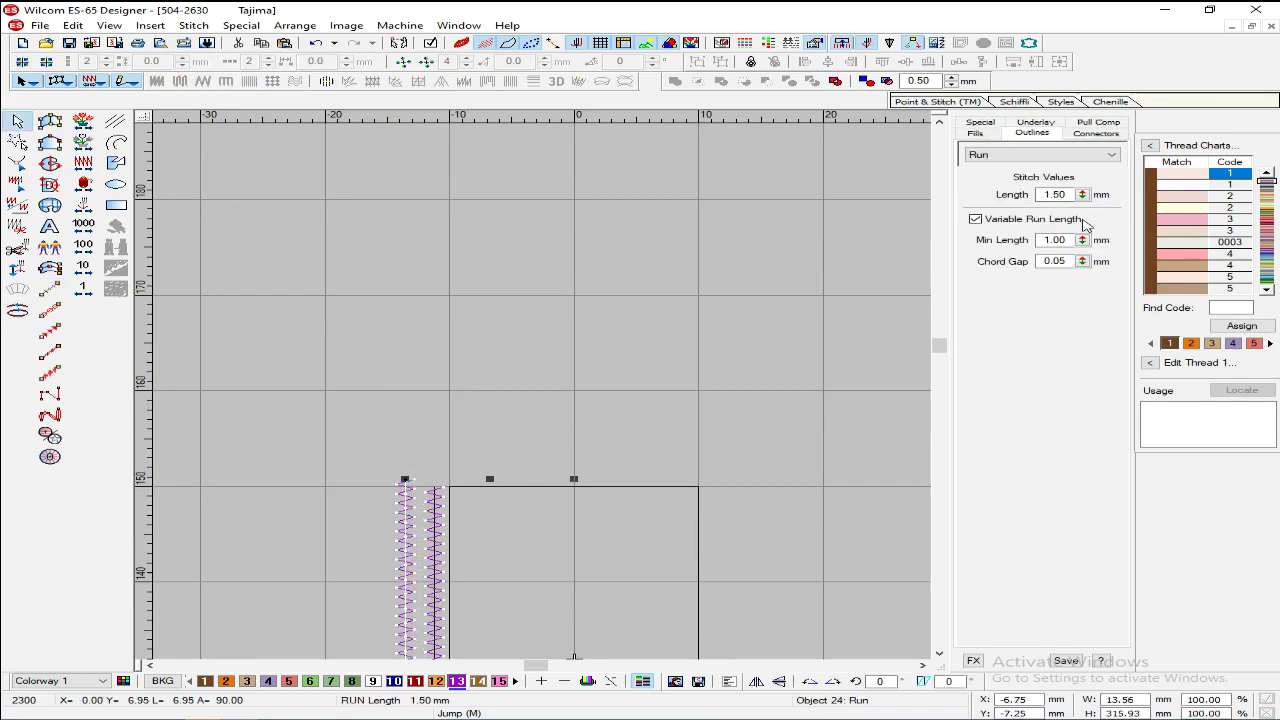
double_click(1052, 195)
type("1")
key("Return")
Step: Turn on the realistic stitch view and create a Run line with 1.00 mm stitch length along the centre of the inner zigzag column
left_click(461, 42)
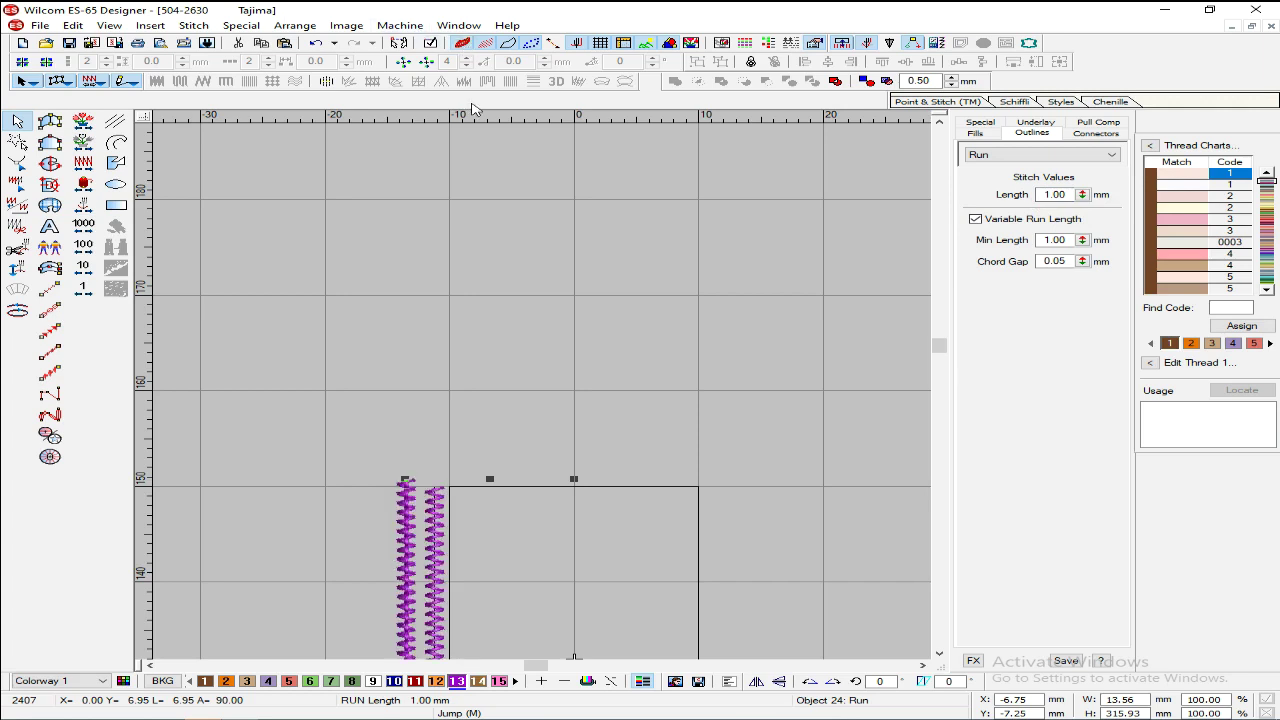
key("z")
scroll(463, 214, "down", 3)
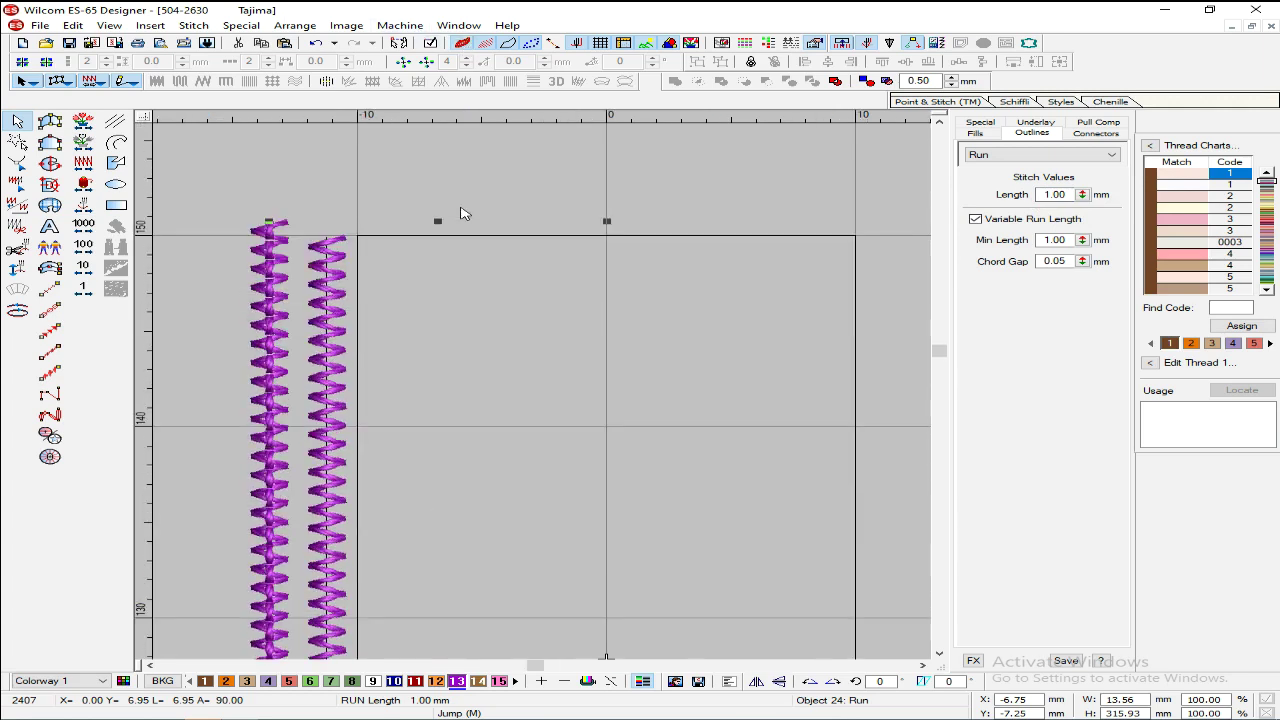
left_click(331, 303)
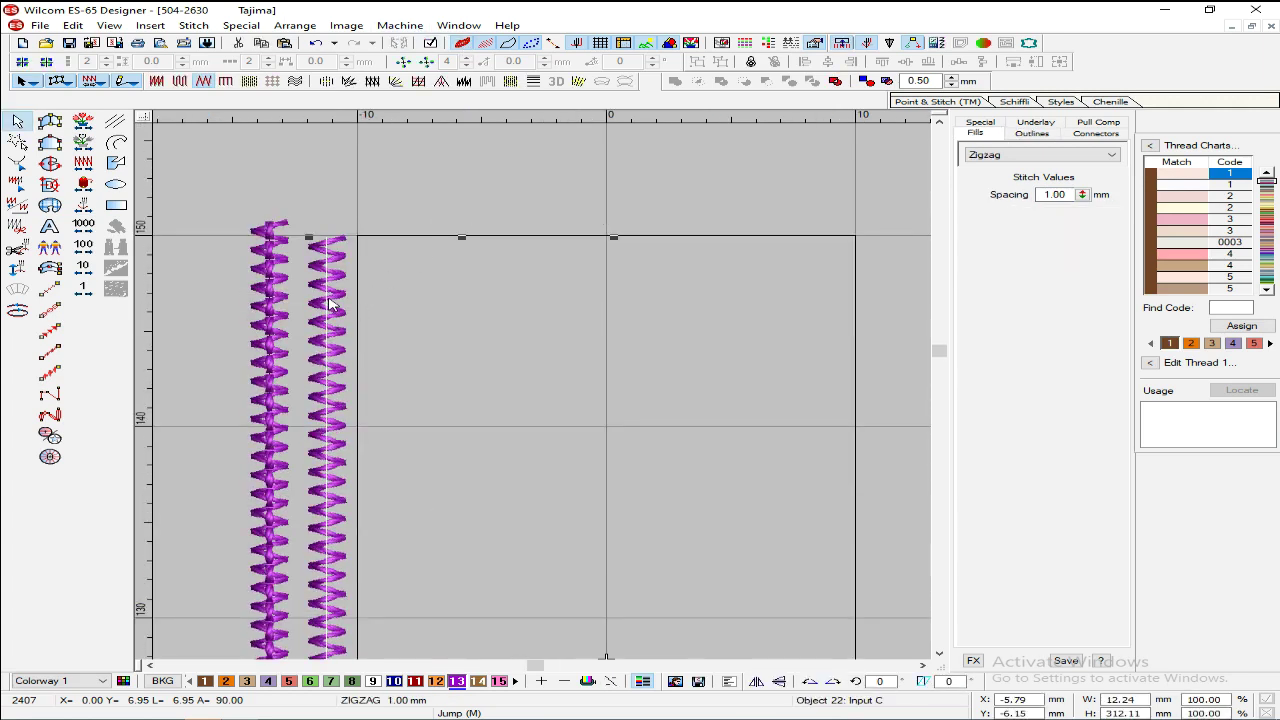
left_click(49, 289)
key("Return")
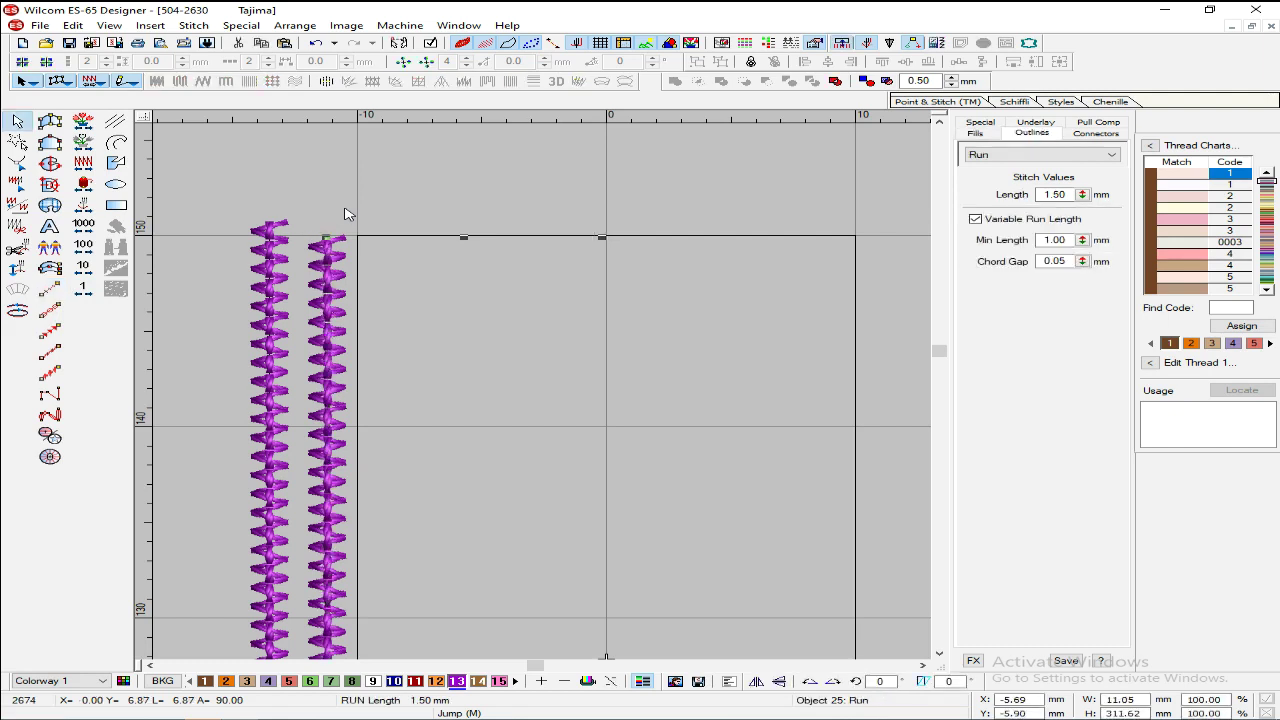
double_click(1071, 194)
type("1")
key("Return")
key("Escape")
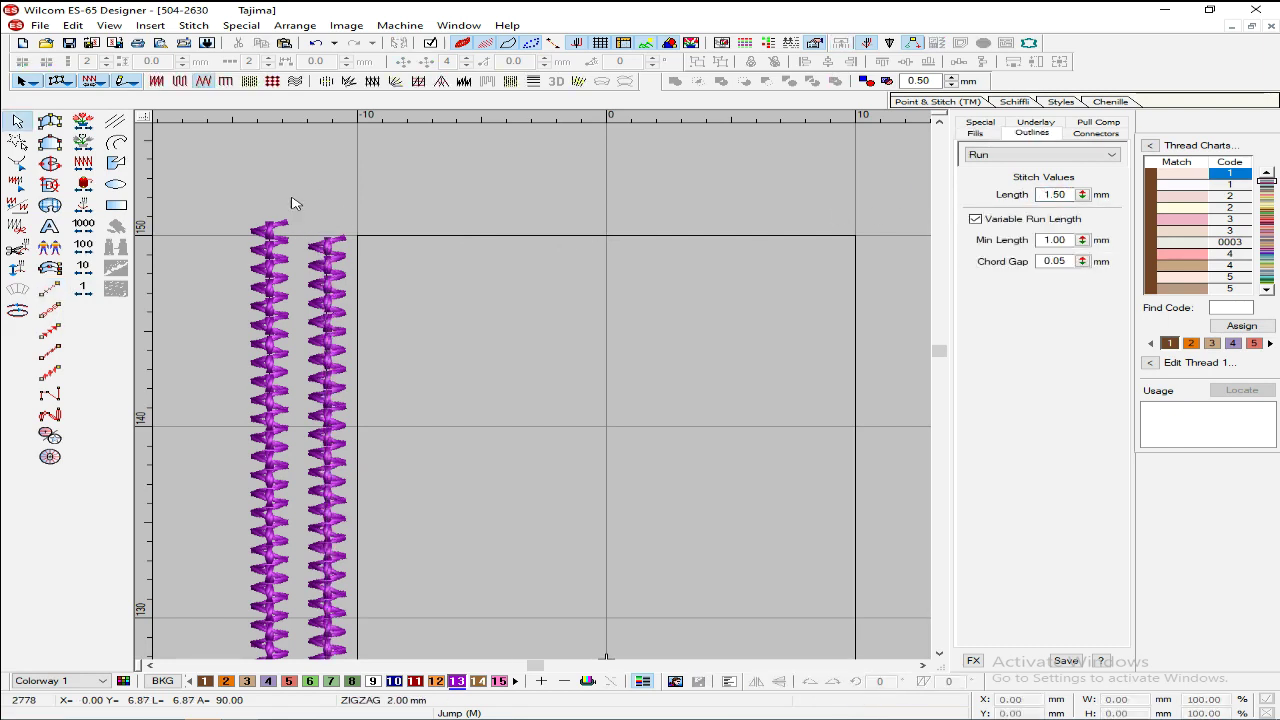
Step: Inspect the two zigzag columns and their centre run lines along the length of the opening
left_click(268, 263)
key("Escape")
key("shift+z")
key("shift+z")
scroll(486, 326, "down", 3)
key("z")
scroll(477, 323, "up", 5)
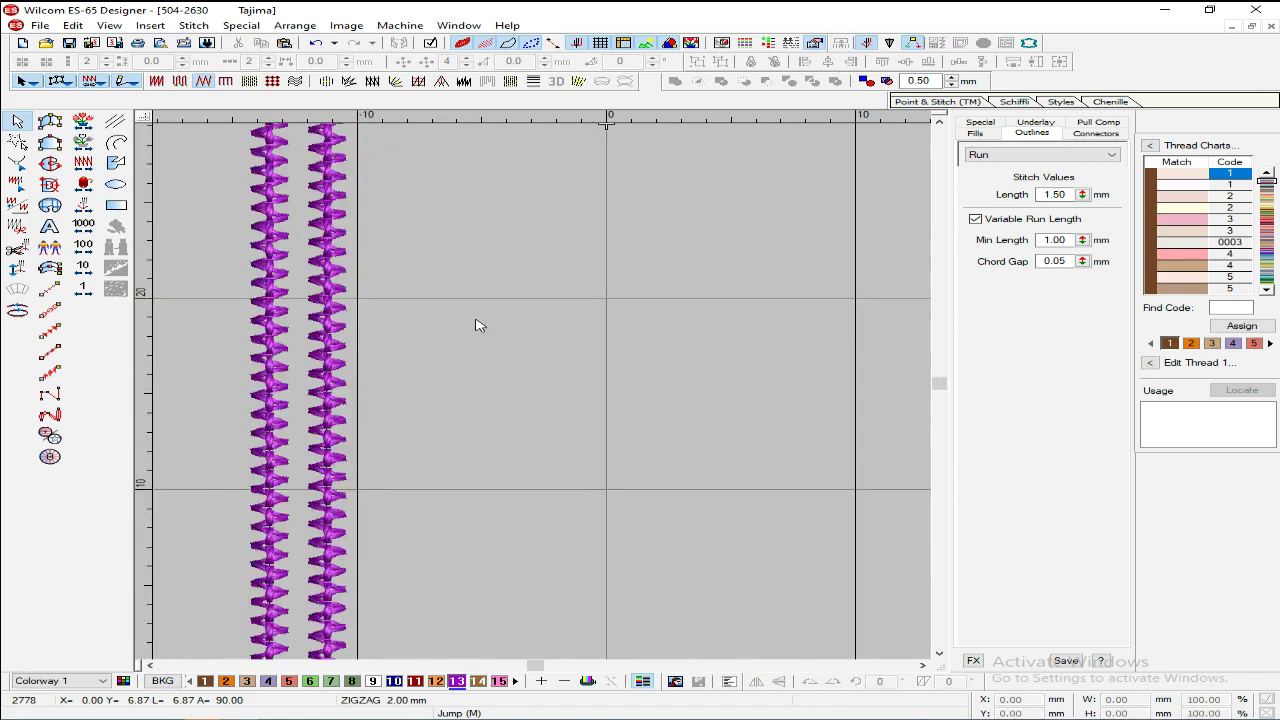
scroll(467, 320, "up", 5)
scroll(467, 320, "down", 2)
scroll(467, 320, "up", 2)
scroll(467, 320, "down", 2)
key("shift+z")
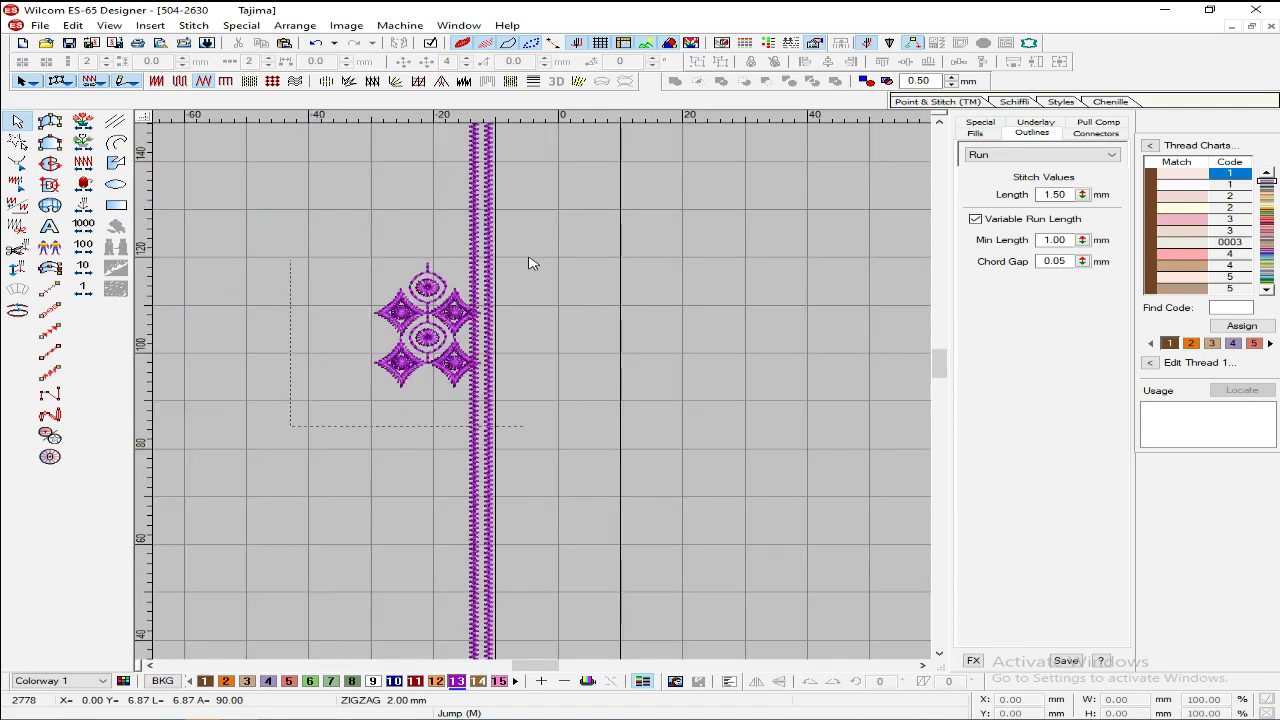
Step: Move the ring-and-diamond motif group up beside the upper ends of the zigzag columns, to about X -23.22, Y 145.98 mm
left_click_drag(430, 338, 479, 279)
key("Escape")
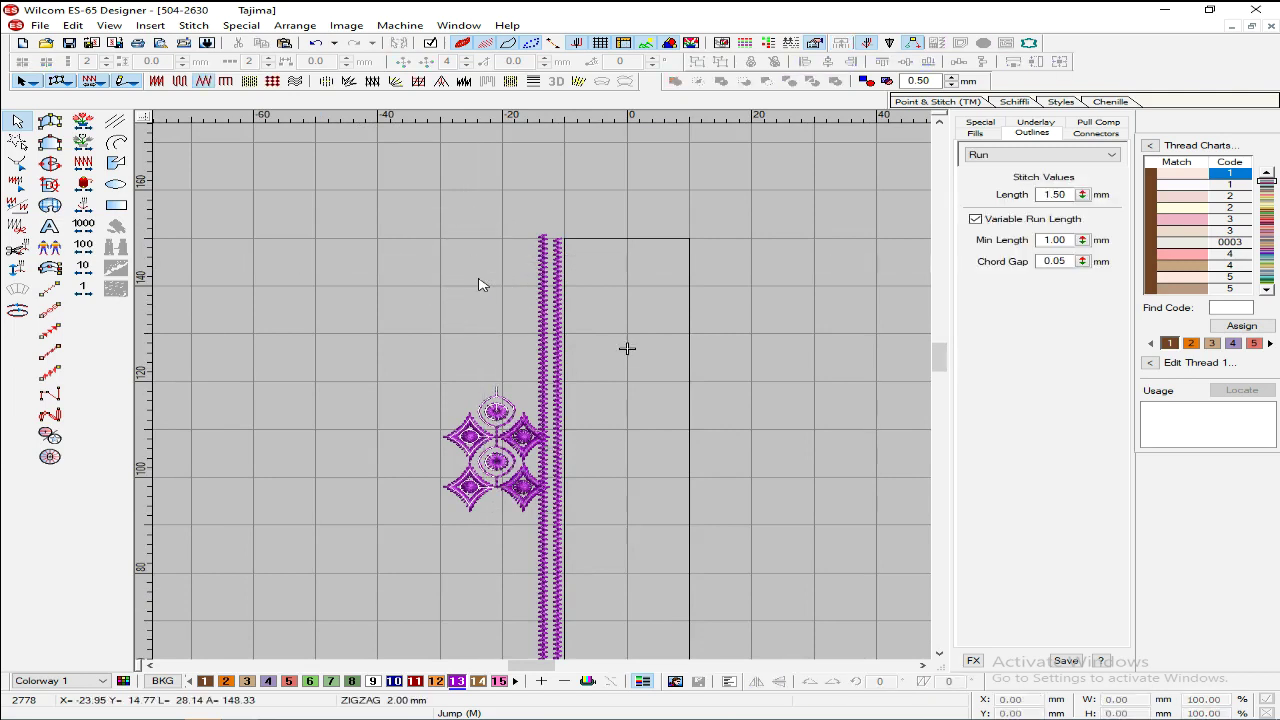
left_click_drag(508, 469, 493, 273)
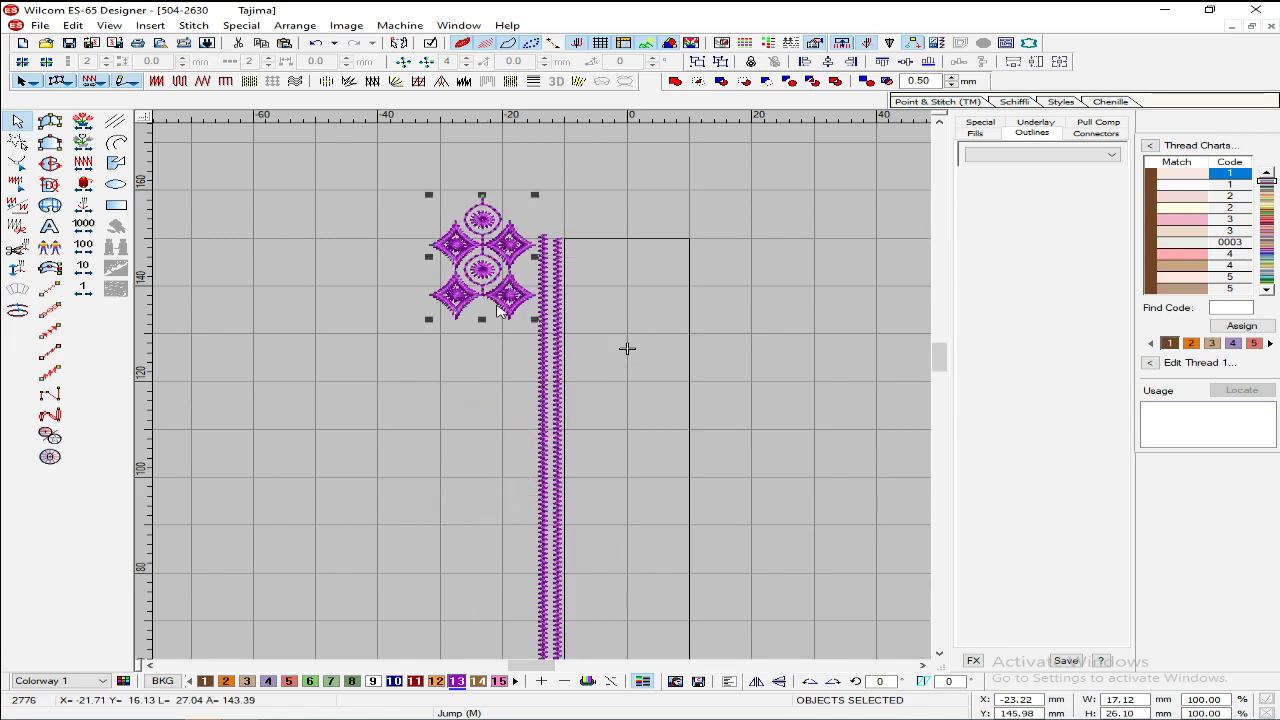
key("Escape")
key("z")
scroll(578, 450, "up", 3)
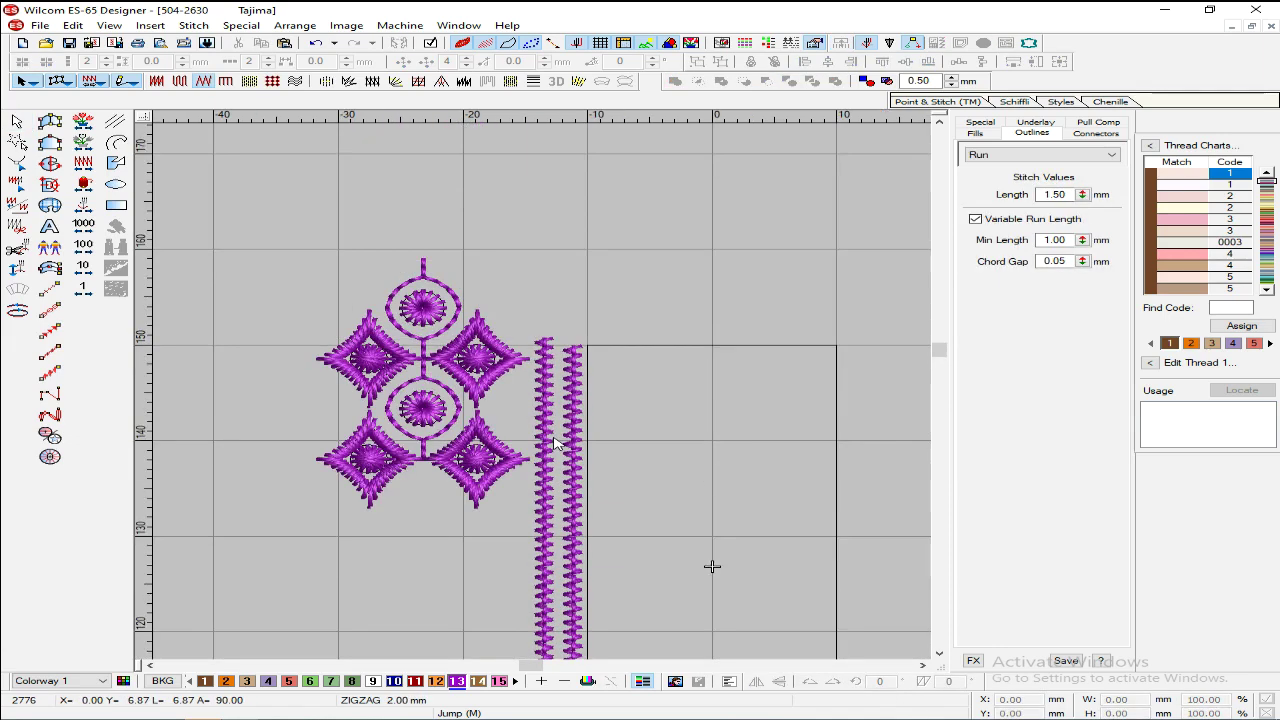
Step: Digitize a V-shaped Run line about 4.8 × 5.5 mm from the outer zigzag column to between the two nearest diamonds and back
key("z")
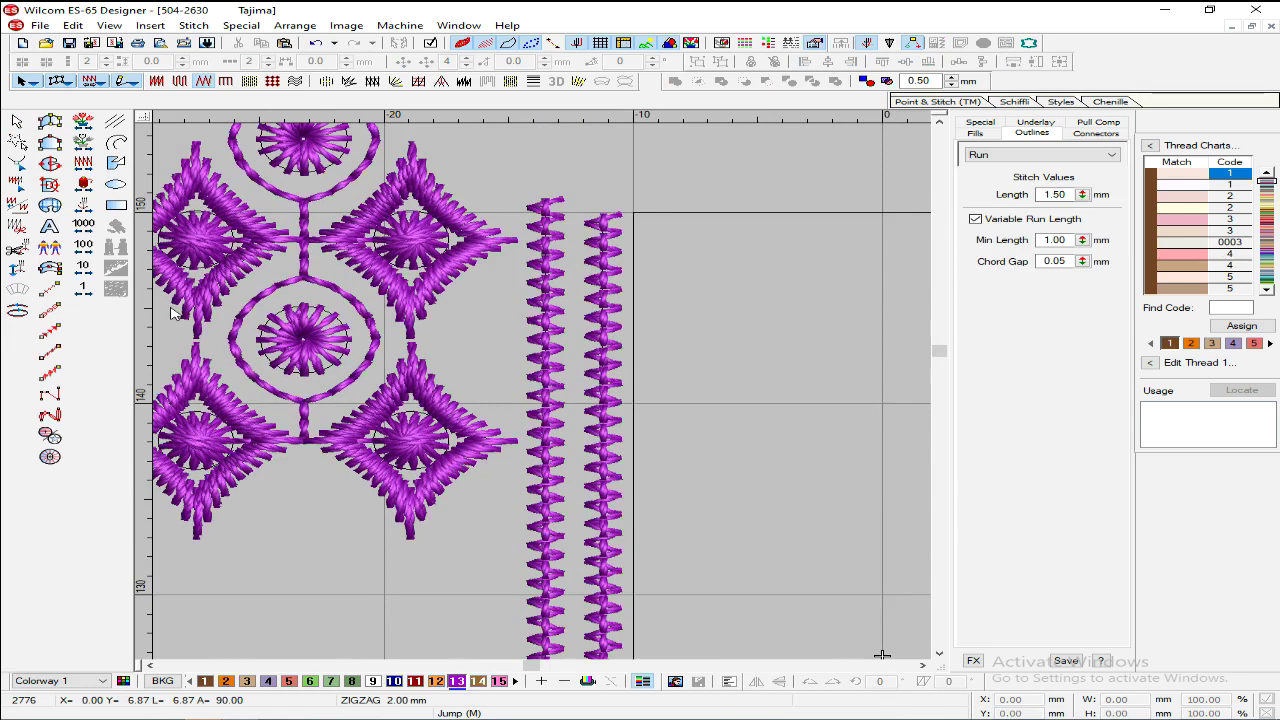
left_click(50, 288)
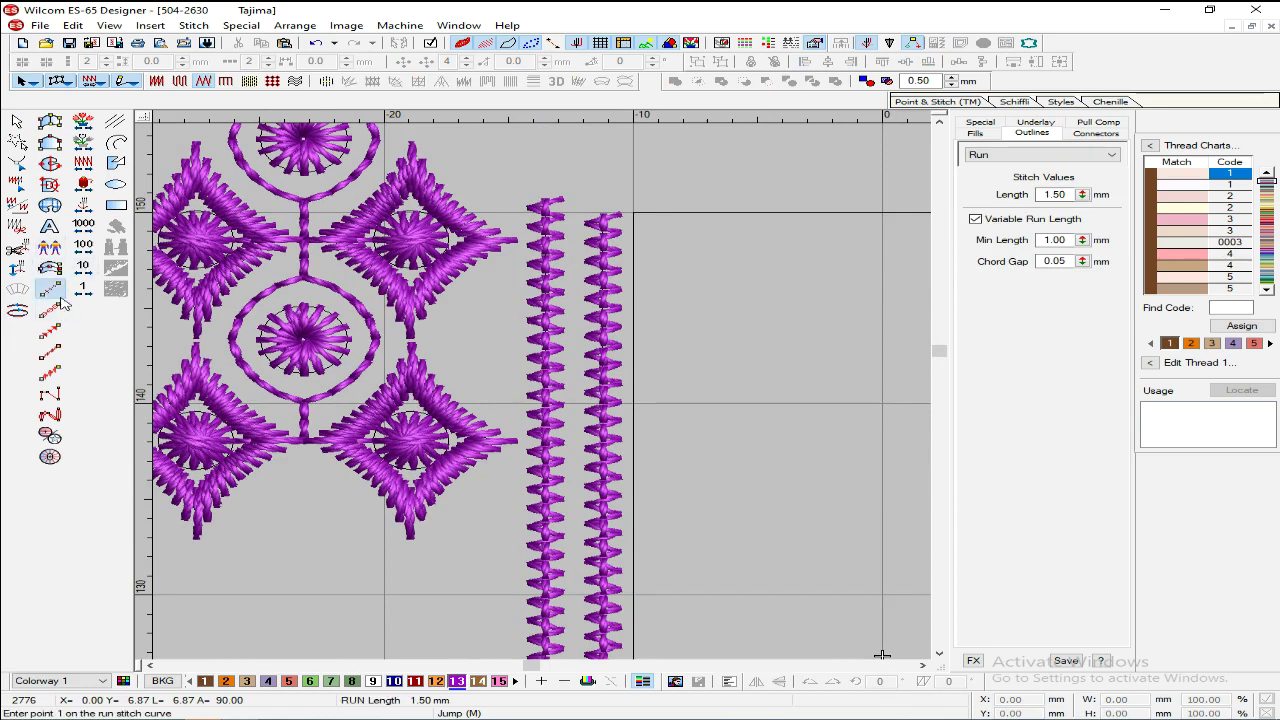
left_click(531, 283)
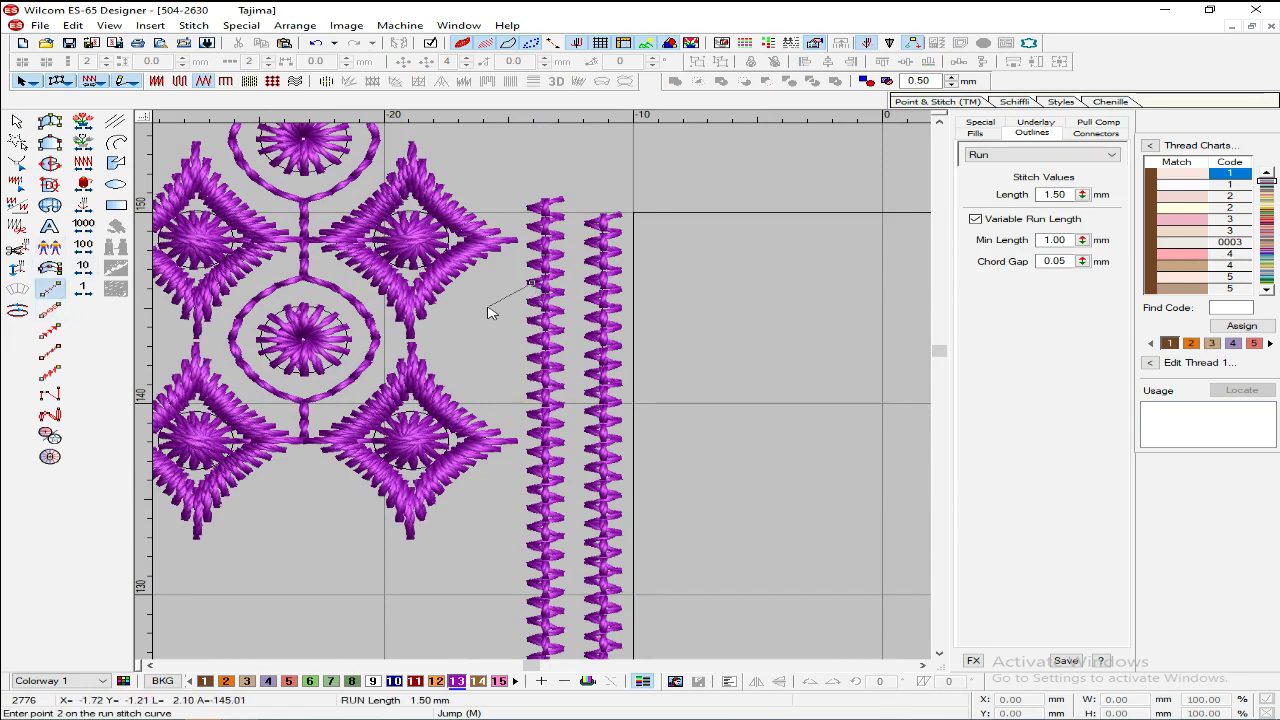
left_click(414, 334)
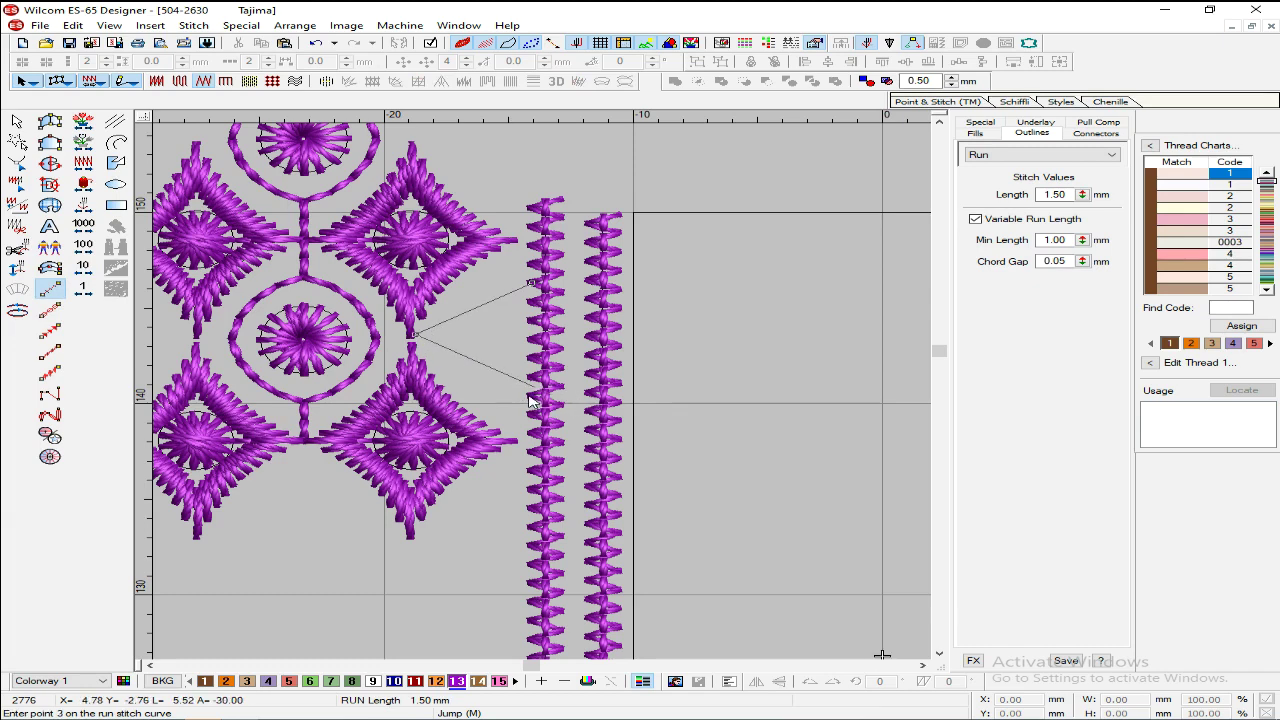
left_click(535, 388)
key("Return")
key("shift+z")
key("shift+z")
key("shift+z")
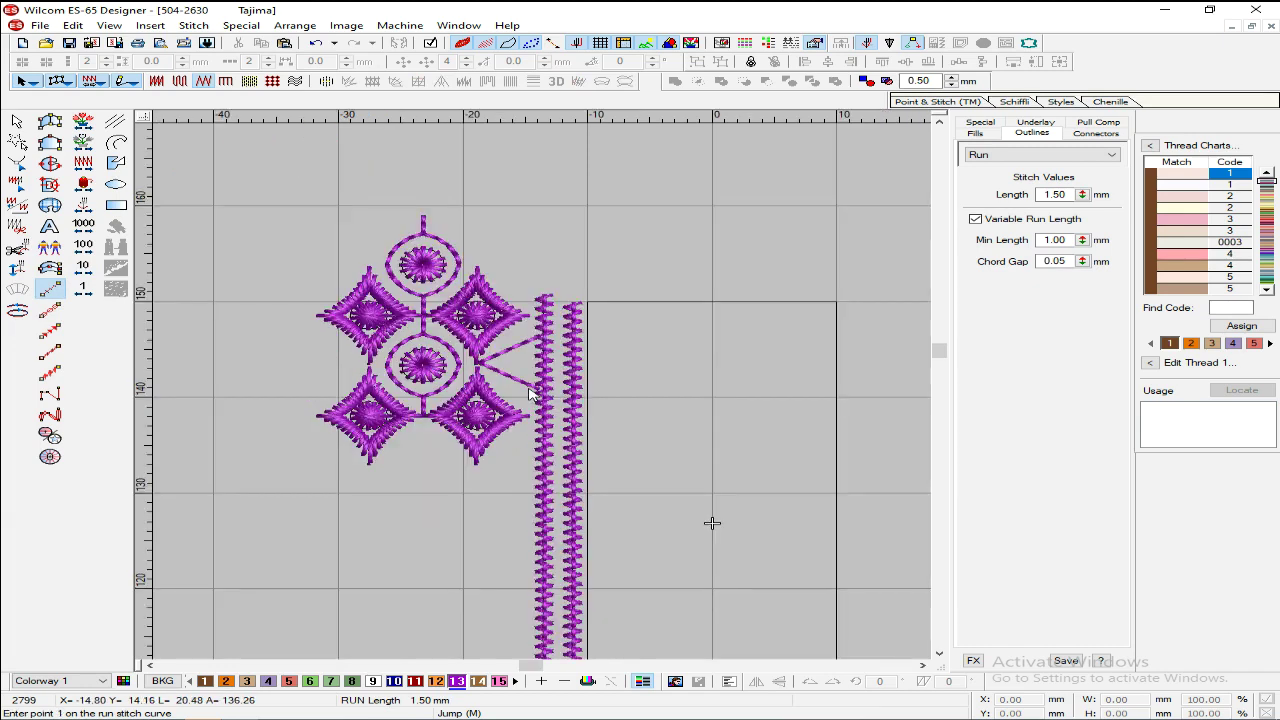
scroll(570, 398, "up", 5)
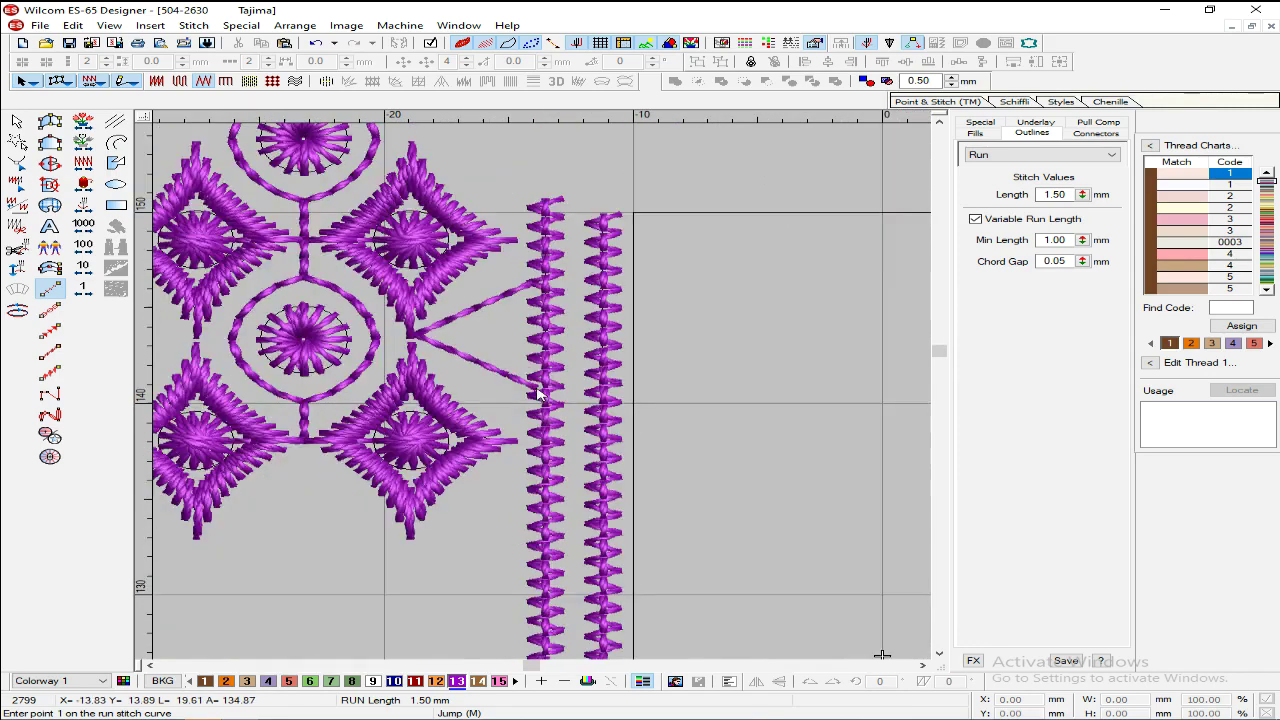
key("Escape")
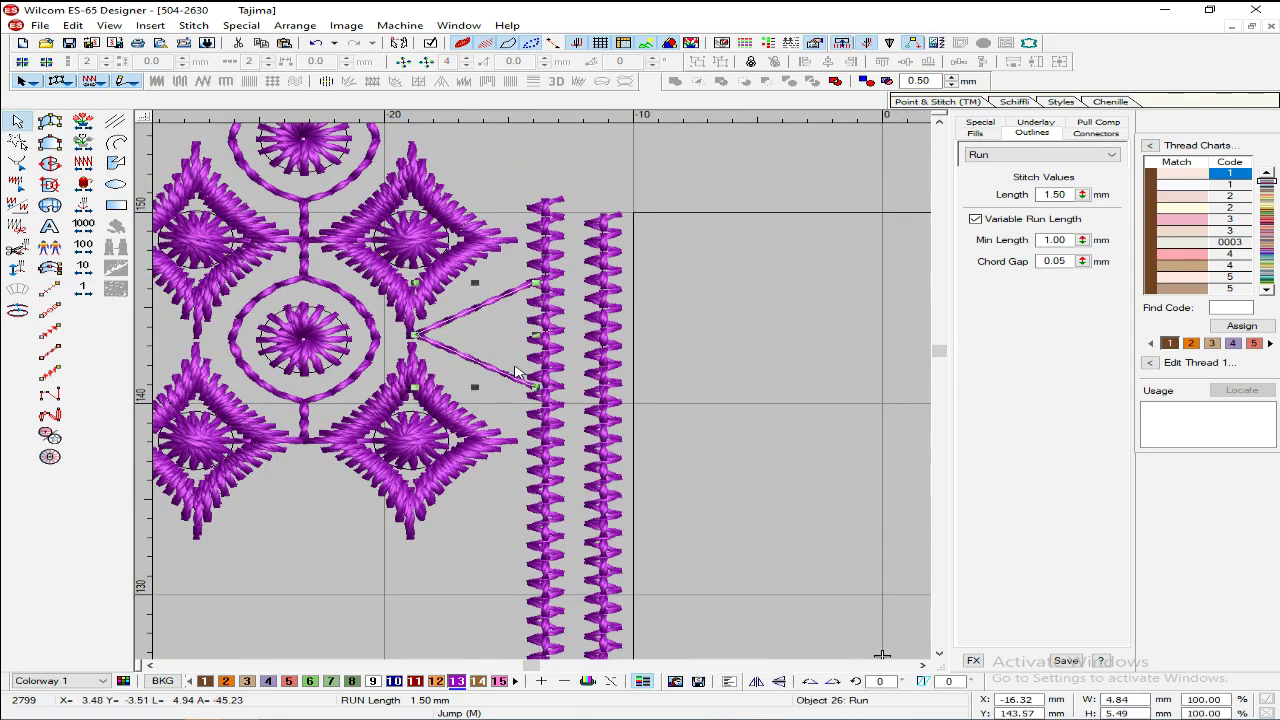
Step: Convert the V-shaped line into an Input C column about 0.70 mm wide and give it a Contour fill
left_click(50, 268)
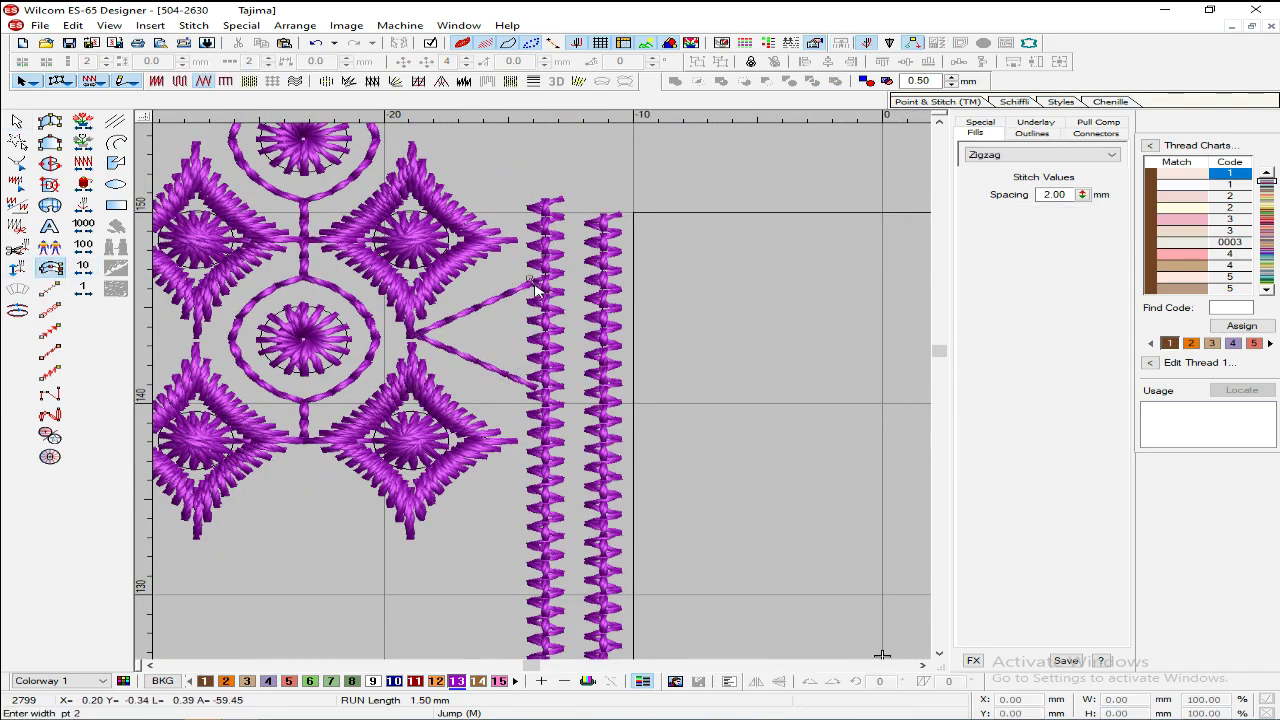
left_click(536, 290)
key("Escape")
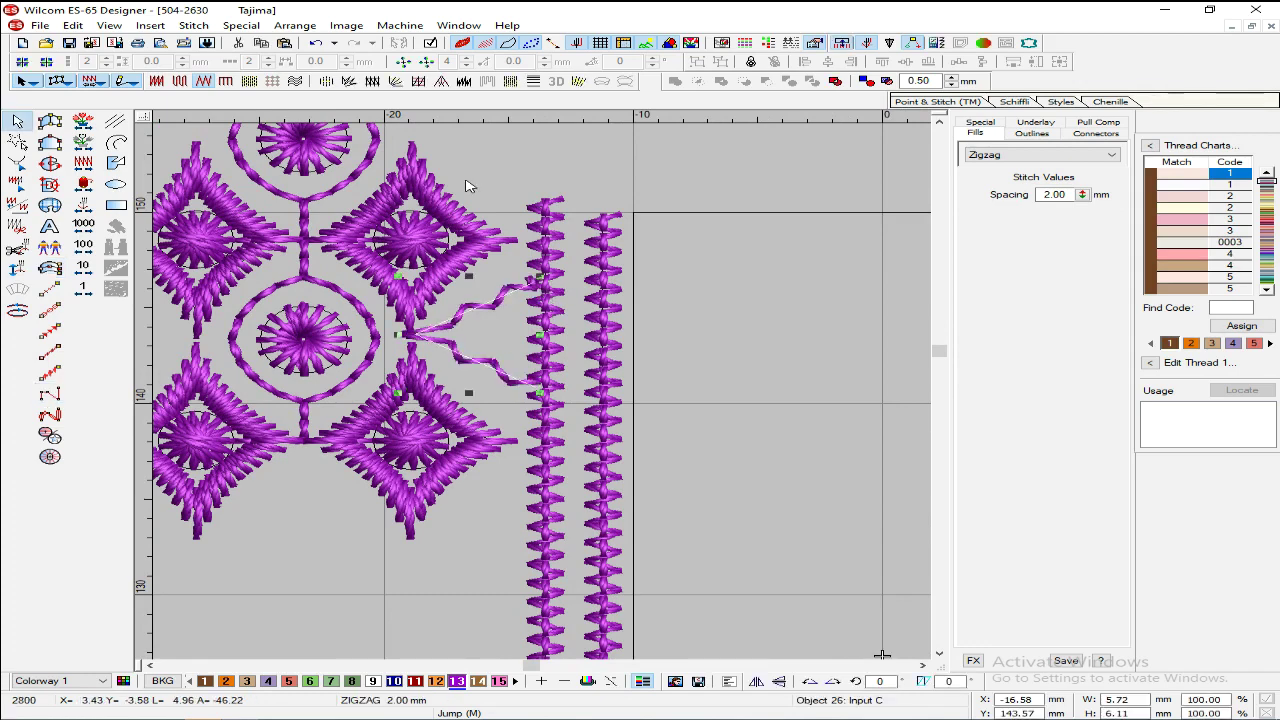
left_click(295, 81)
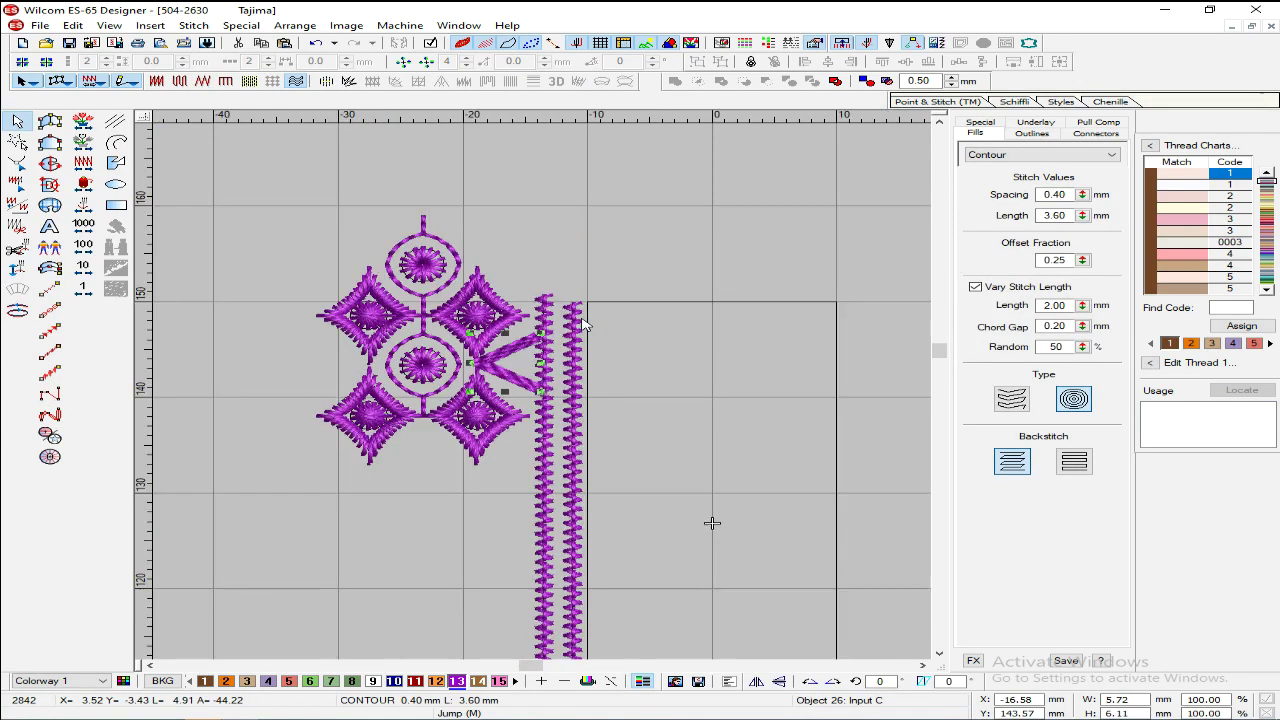
Step: Nudge the V-shaped column about 0.5 mm toward the zigzag columns, to X -16.07 mm
key("Right")
key("Right")
key("Right")
key("Right")
key("Right")
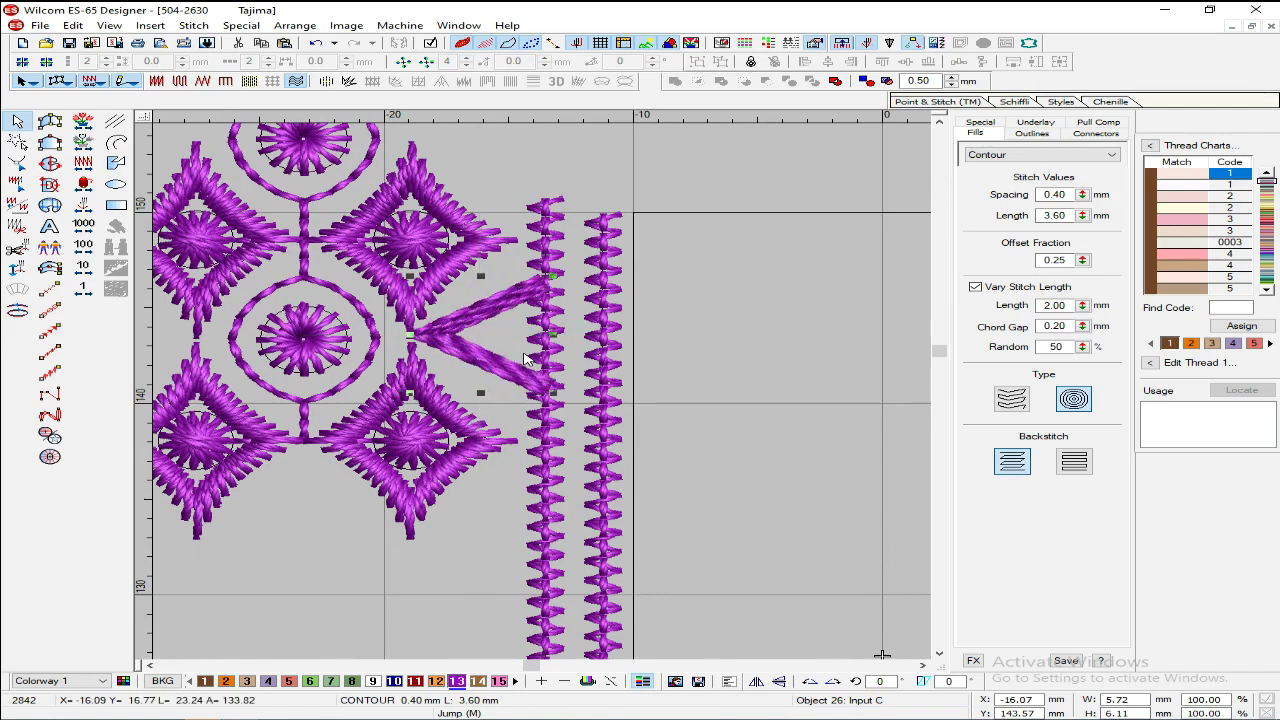
key("Escape")
scroll(557, 336, "down", 4)
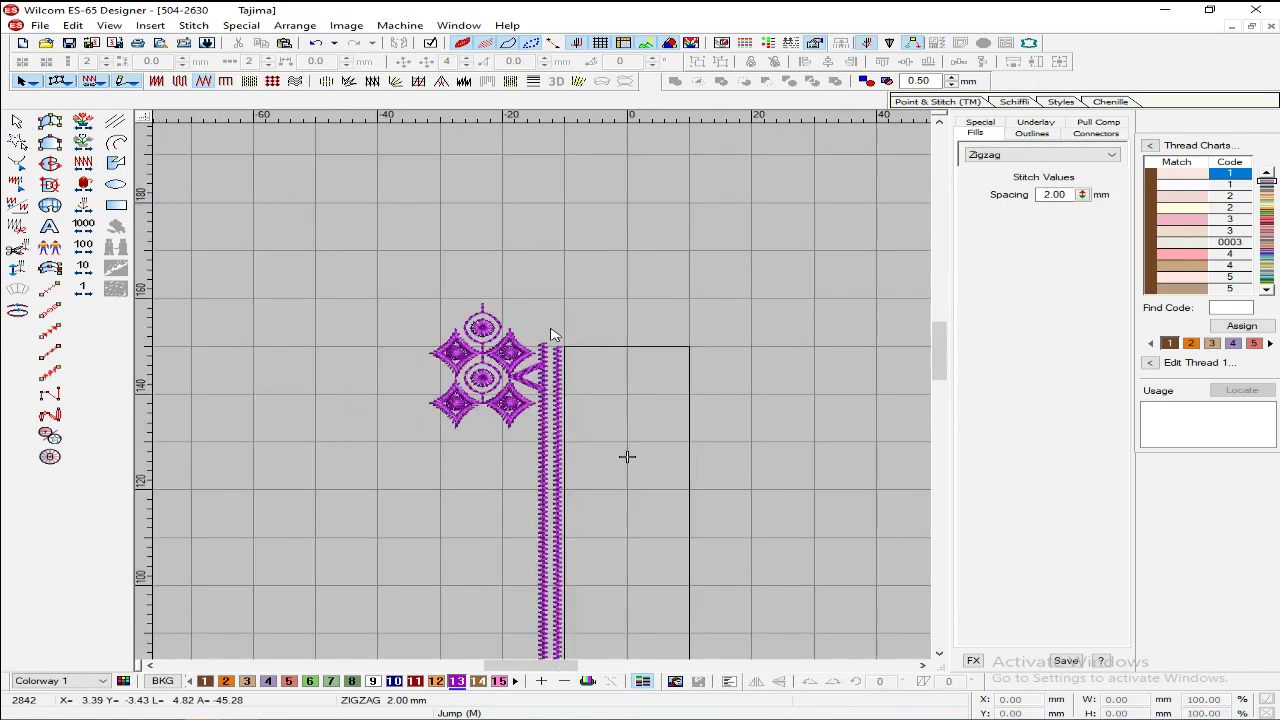
Step: Set the Contour stitch length of the V-shaped column to 1.50 mm
key("z")
key("z")
key("z")
left_click(410, 245)
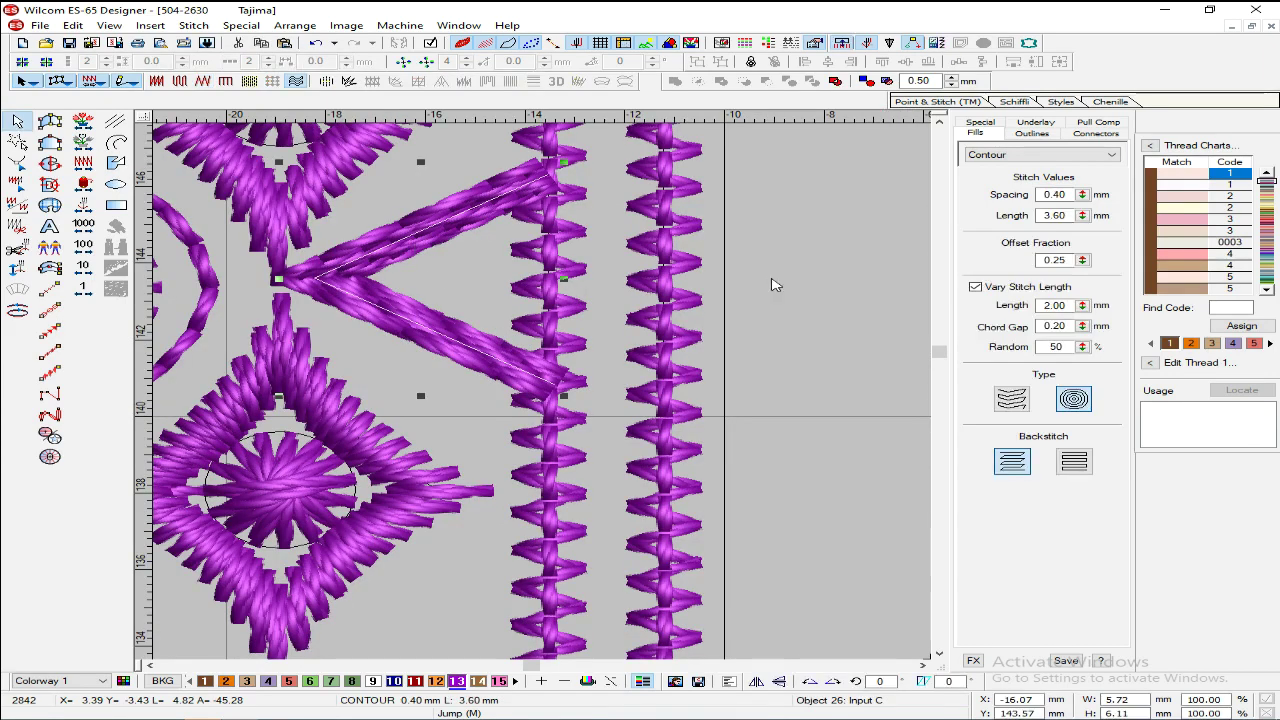
left_click(978, 124)
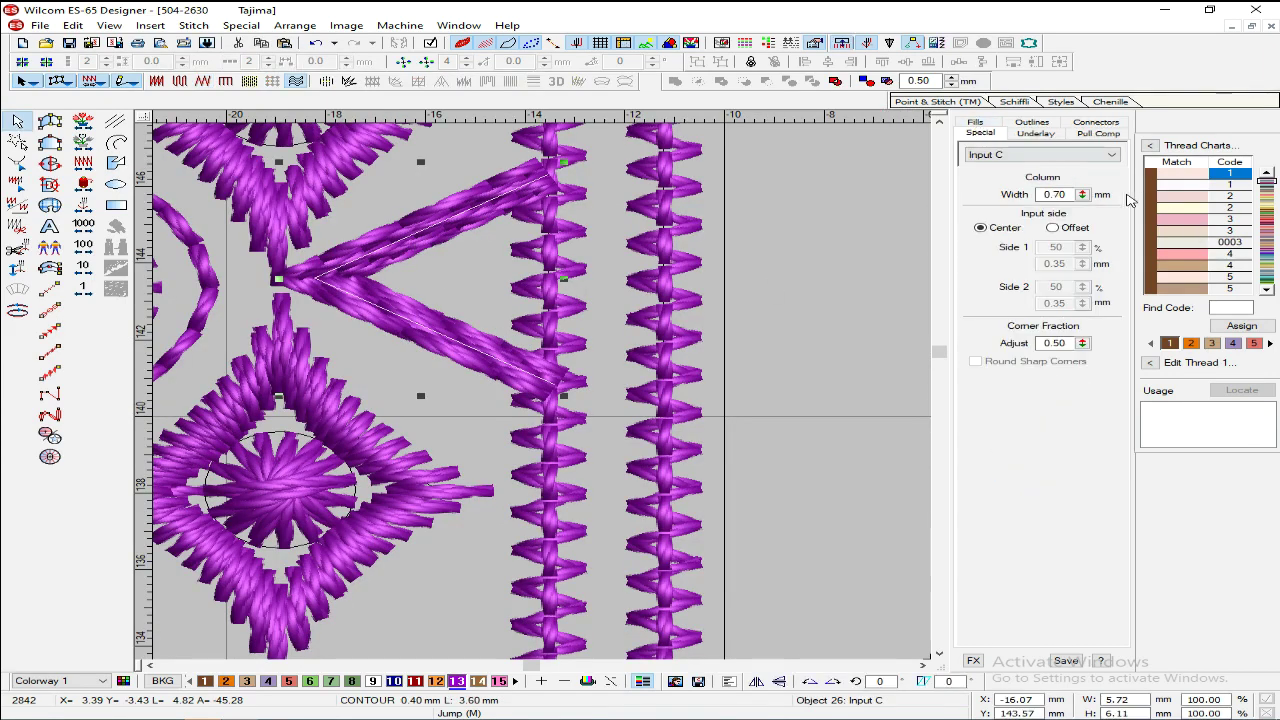
left_click(974, 123)
double_click(1075, 216)
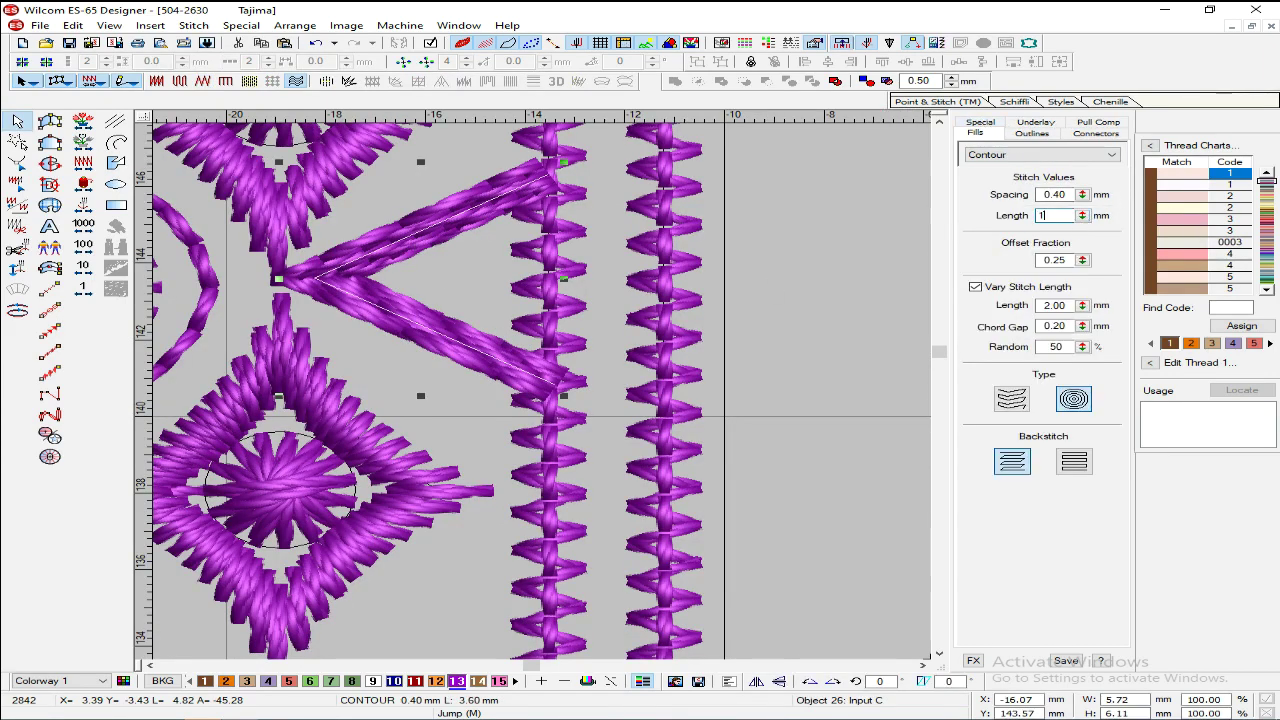
key("Return")
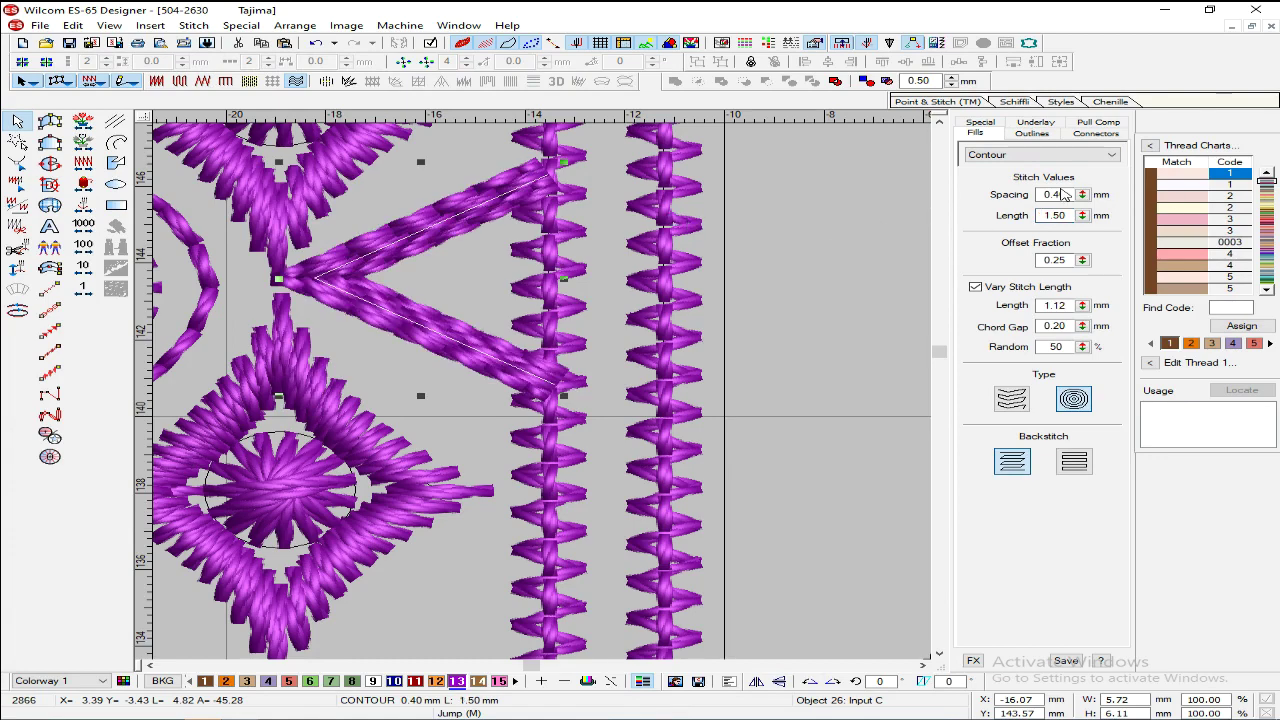
Step: Widen the V-shaped Input C column to 1.30 mm
left_click(980, 122)
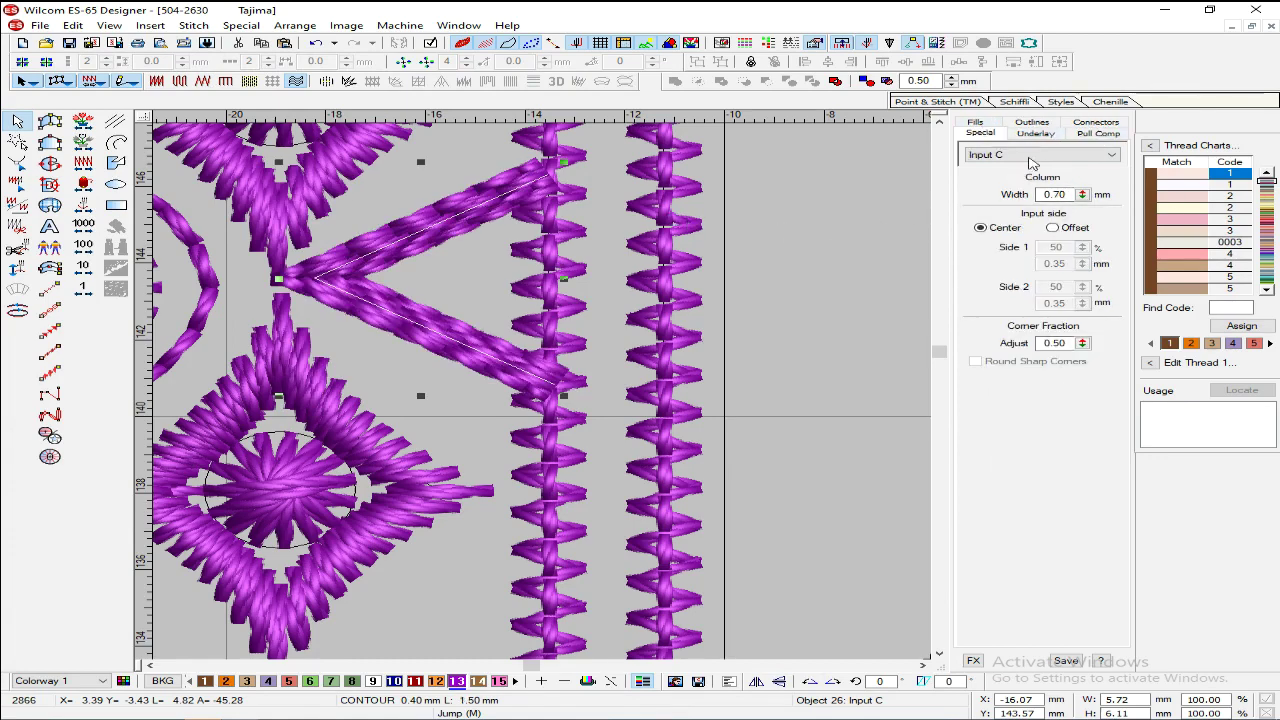
left_click(1082, 199)
left_click(1083, 199)
left_click(1083, 199)
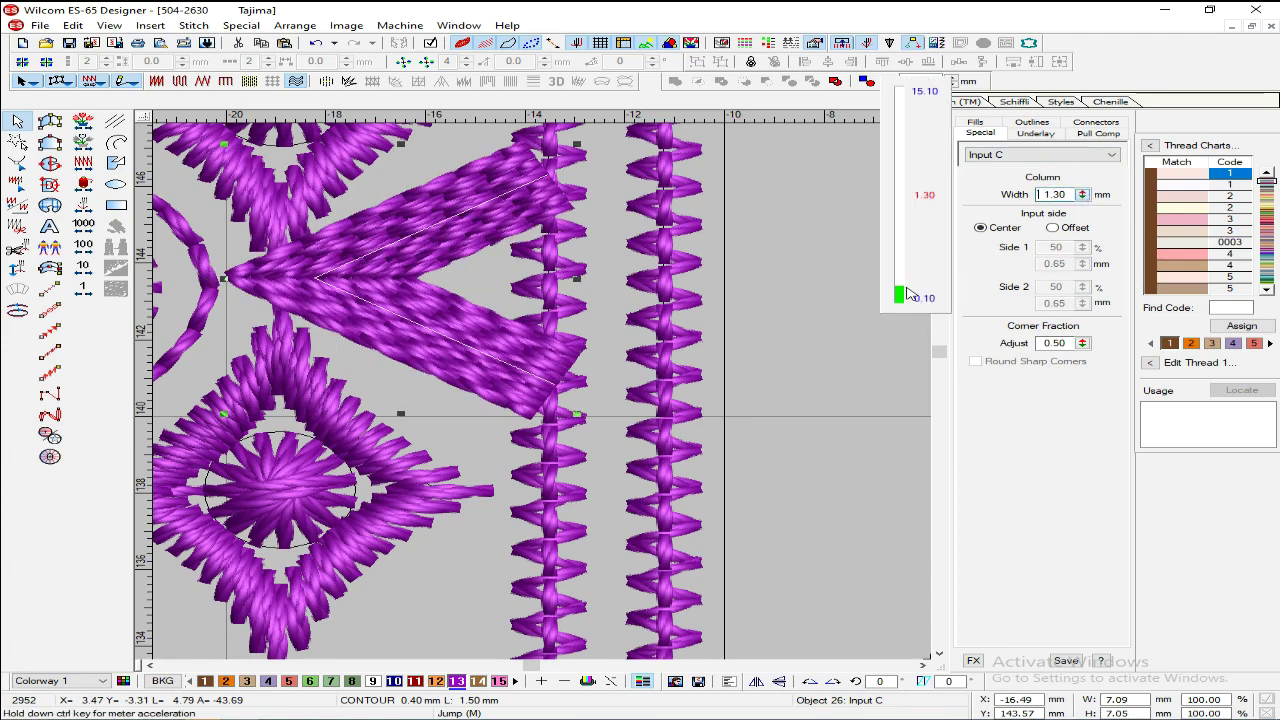
Step: Reshape the V-shaped column by pulling its apex away from the diamonds so the column is about 4.25 mm across
key("h")
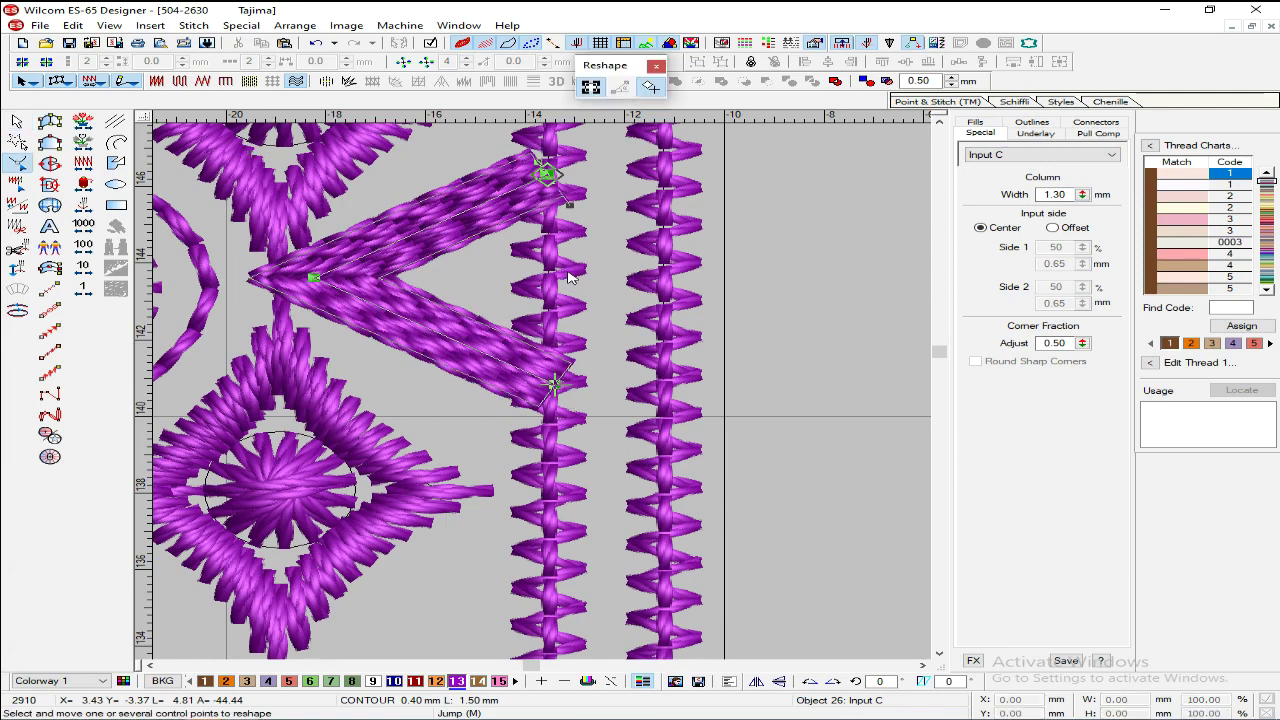
left_click_drag(314, 277, 399, 265)
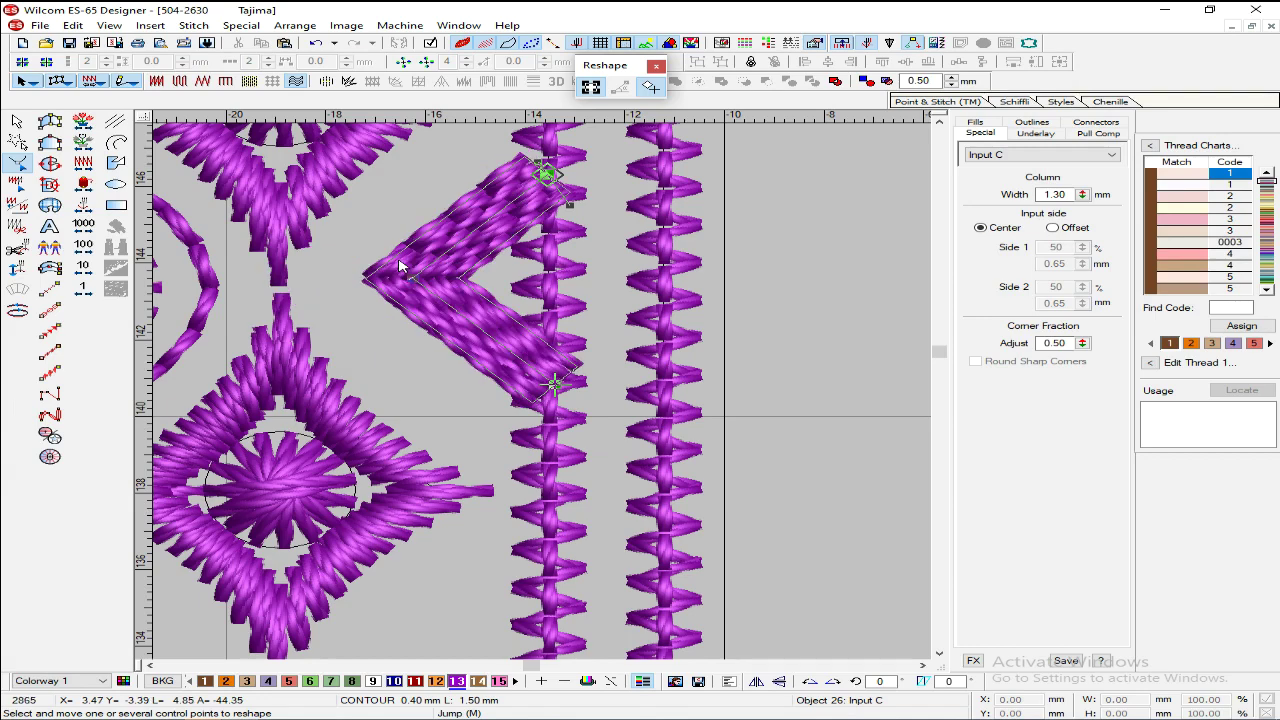
key("Escape")
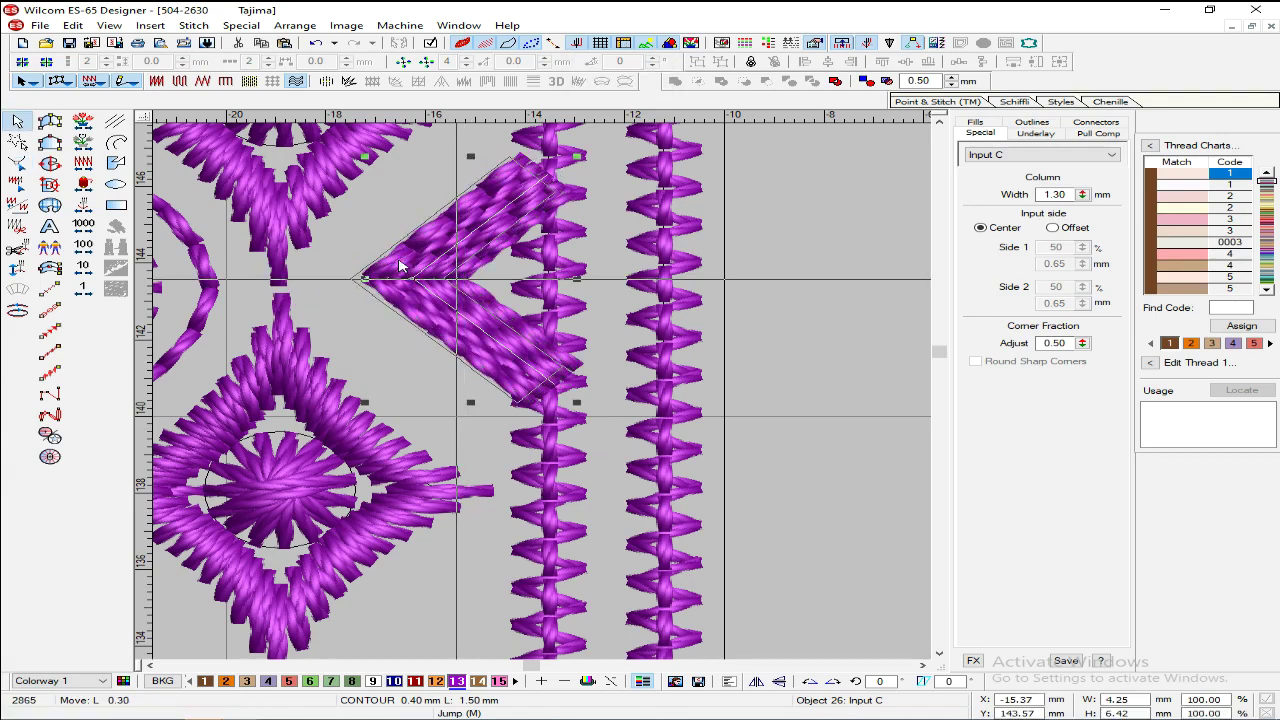
Step: Nudge the V-shaped column about 0.7 mm toward the diamonds and slightly down, to X -16.08, Y 143.32 mm
key("Left")
key("Left")
key("Left")
key("Left")
key("Left")
key("Left")
key("Left")
key("Left")
key("Left")
key("Left")
key("Left")
key("Left")
key("Left")
key("Left")
key("Left")
key("Left")
key("Left")
key("Left")
key("Left")
key("Left")
key("Down")
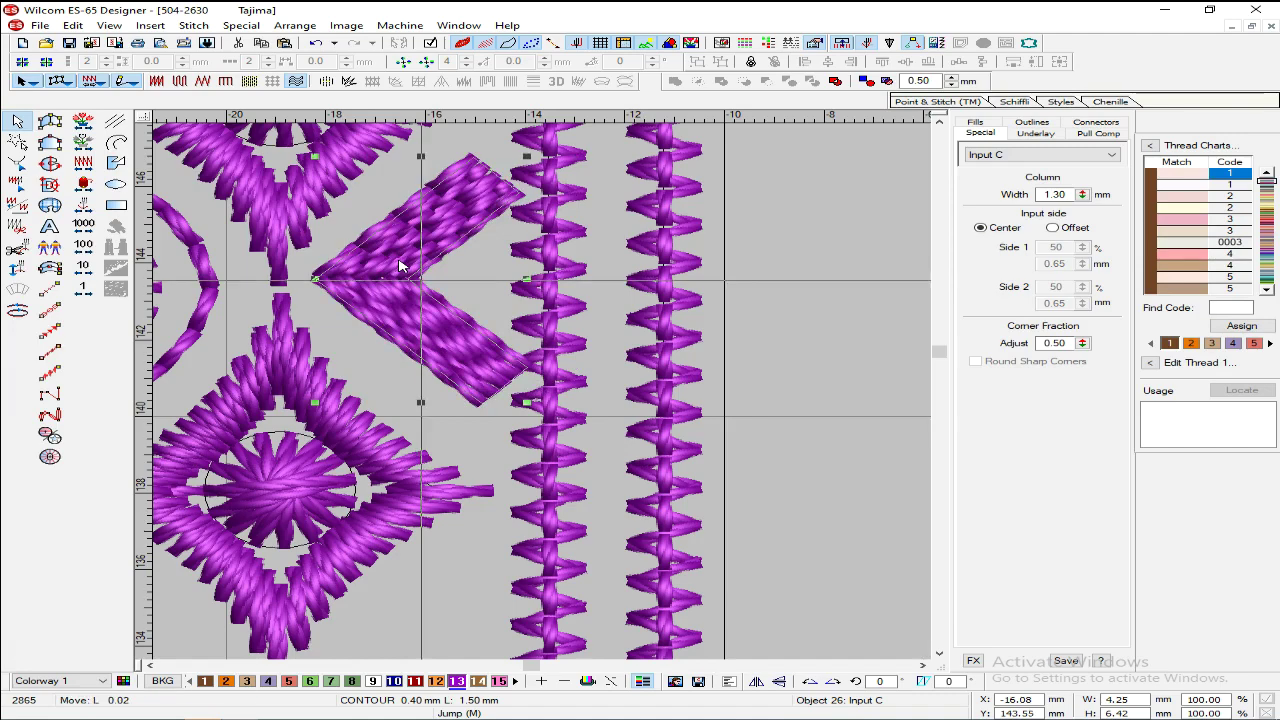
key("shift+z")
key("shift+z")
key("z")
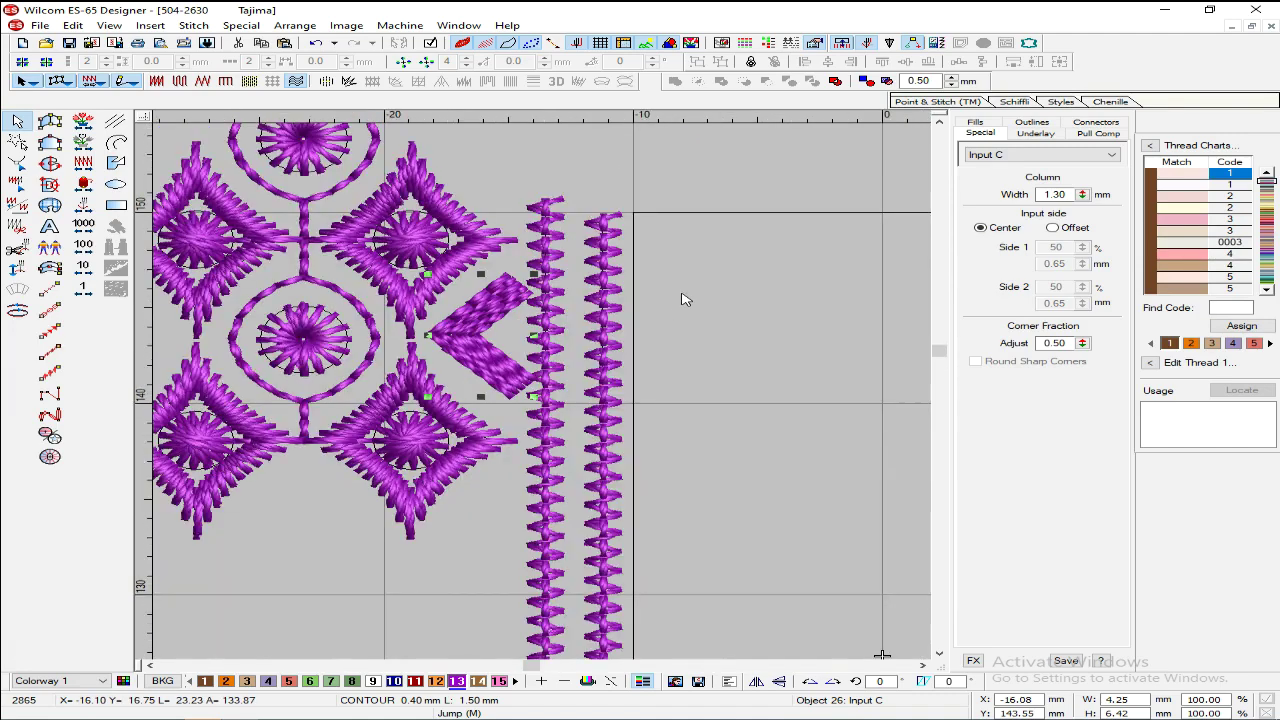
key("Down")
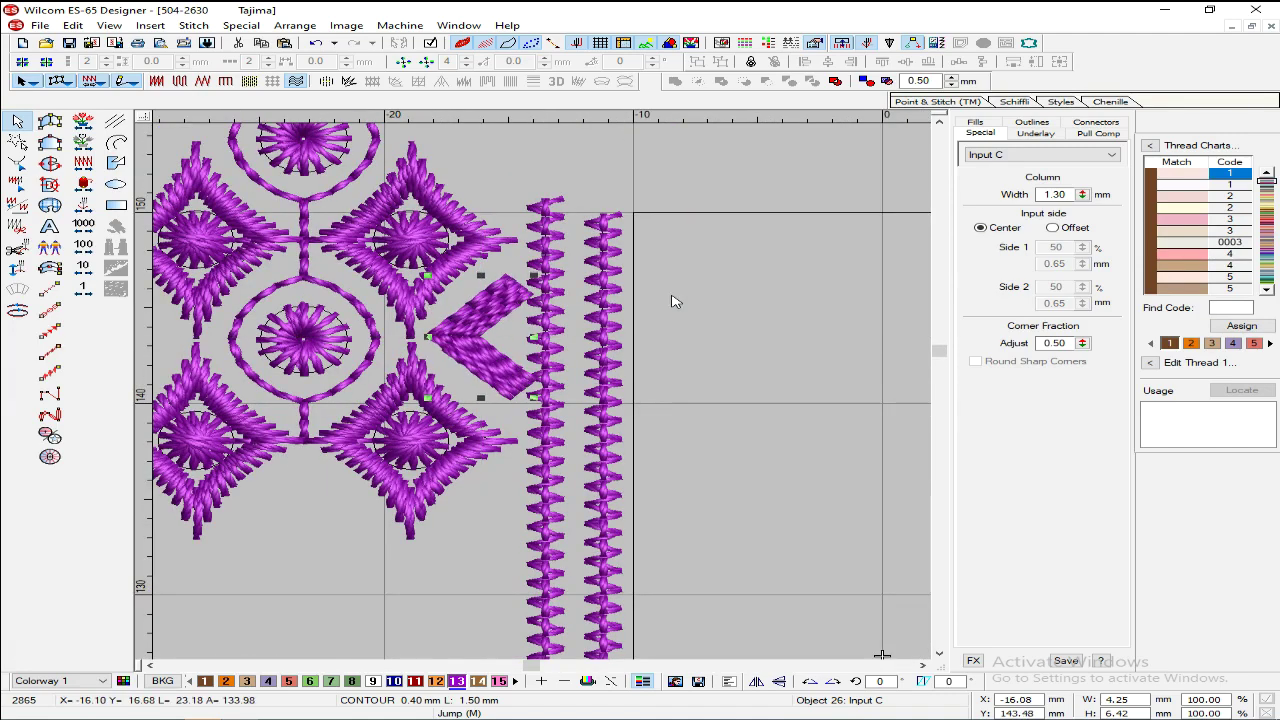
key("Up")
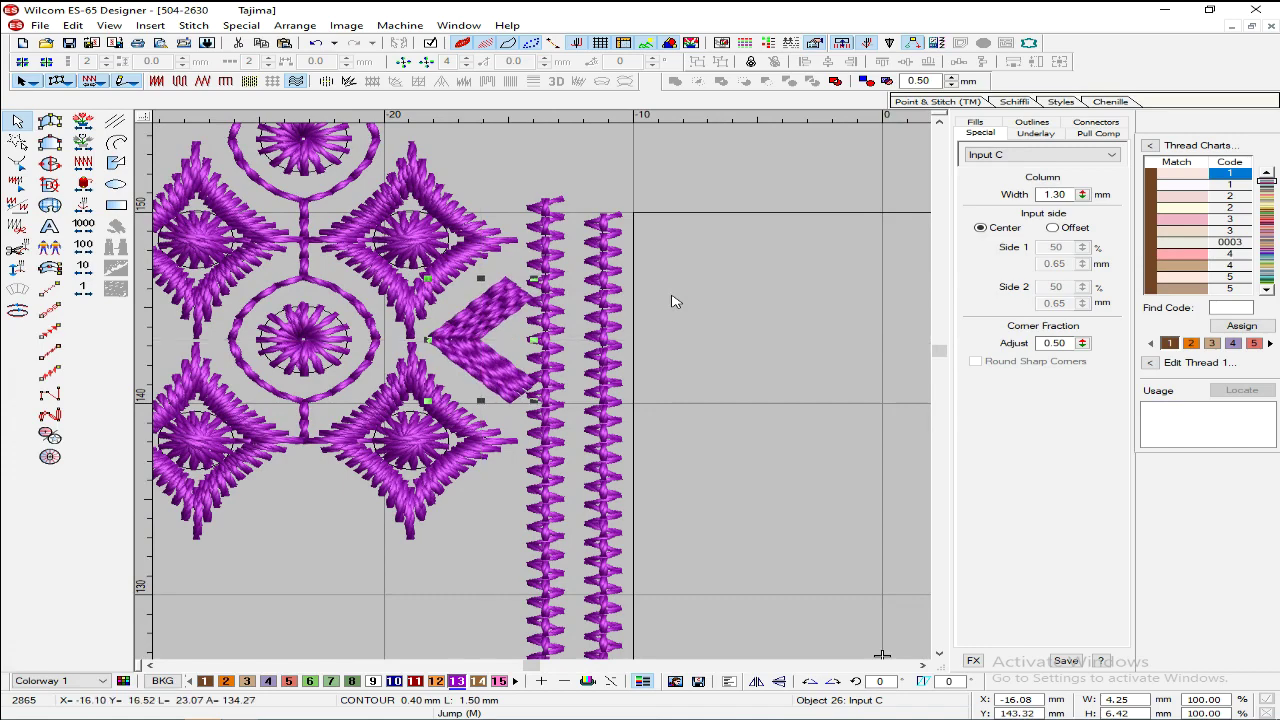
key("Escape")
Step: Set the V-shaped column's Contour stitch length to 1.00 mm and its spacing to 1.00 mm
key("shift+z")
key("shift+z")
key("z")
key("z")
key("z")
scroll(526, 326, "down", 2)
key("Return")
key("Escape")
left_click(982, 122)
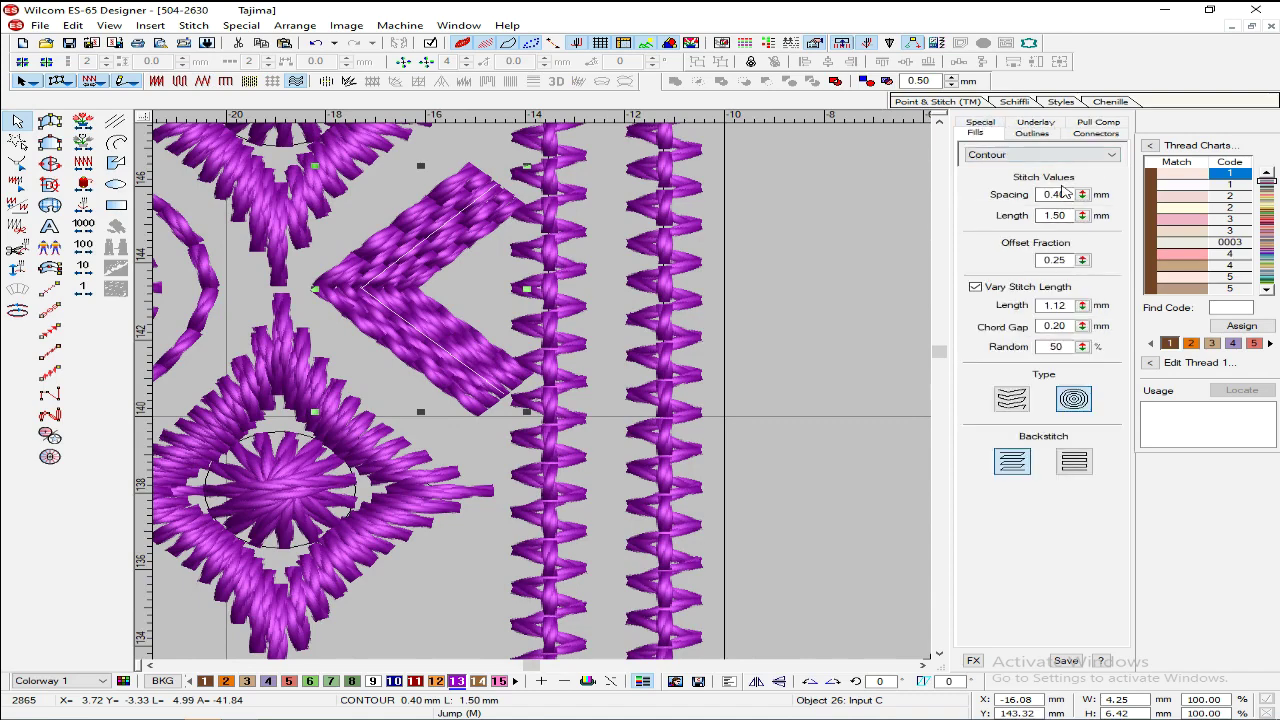
left_click_drag(1068, 194, 895, 215)
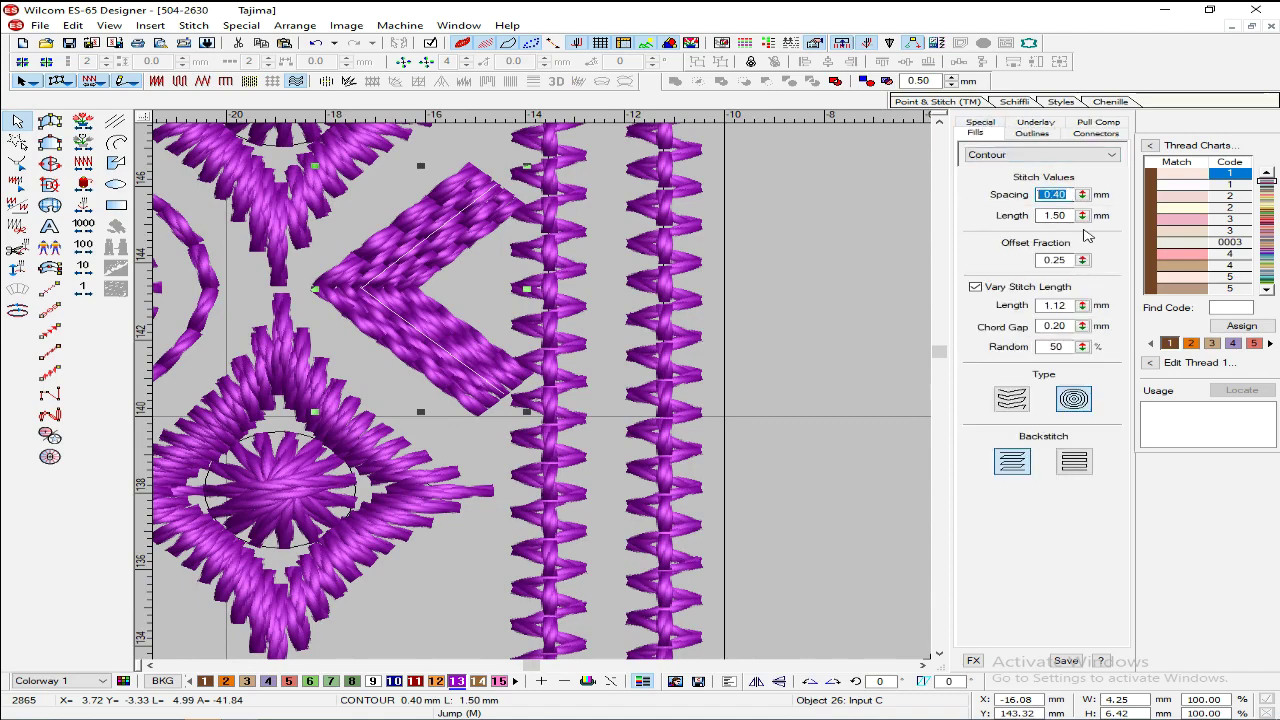
left_click_drag(1067, 216, 931, 228)
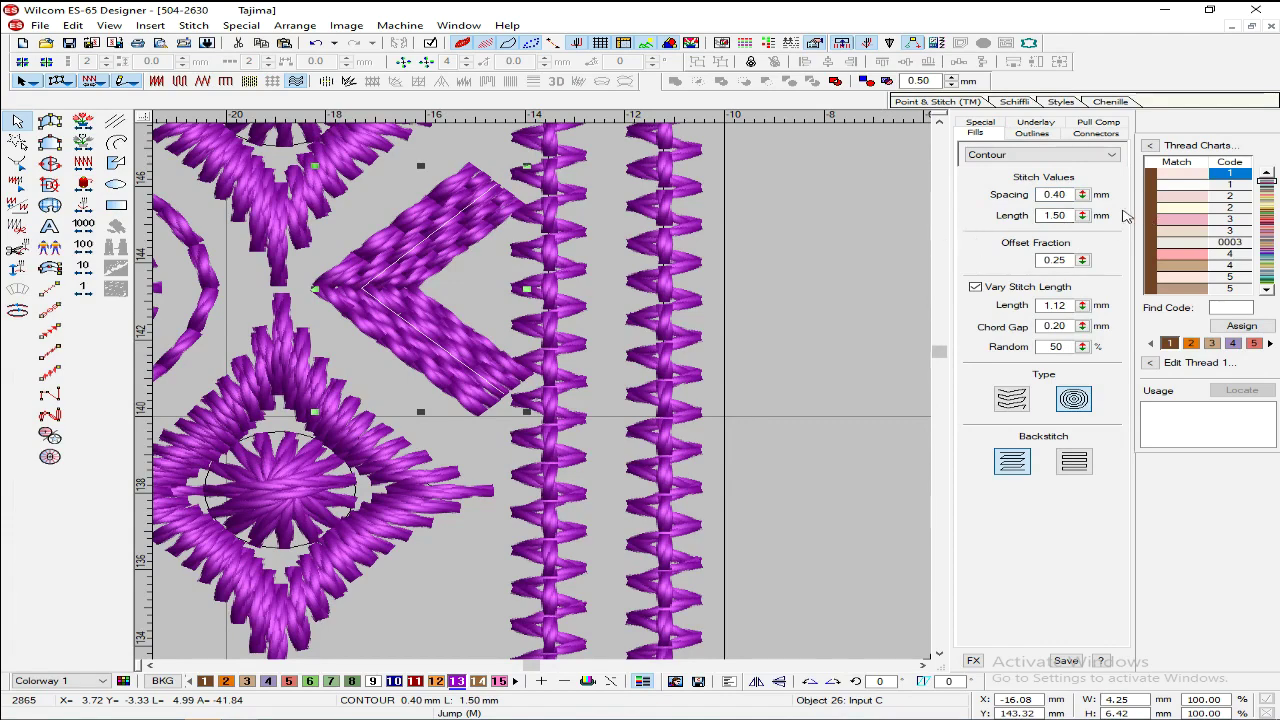
left_click_drag(1068, 216, 875, 223)
key("Return")
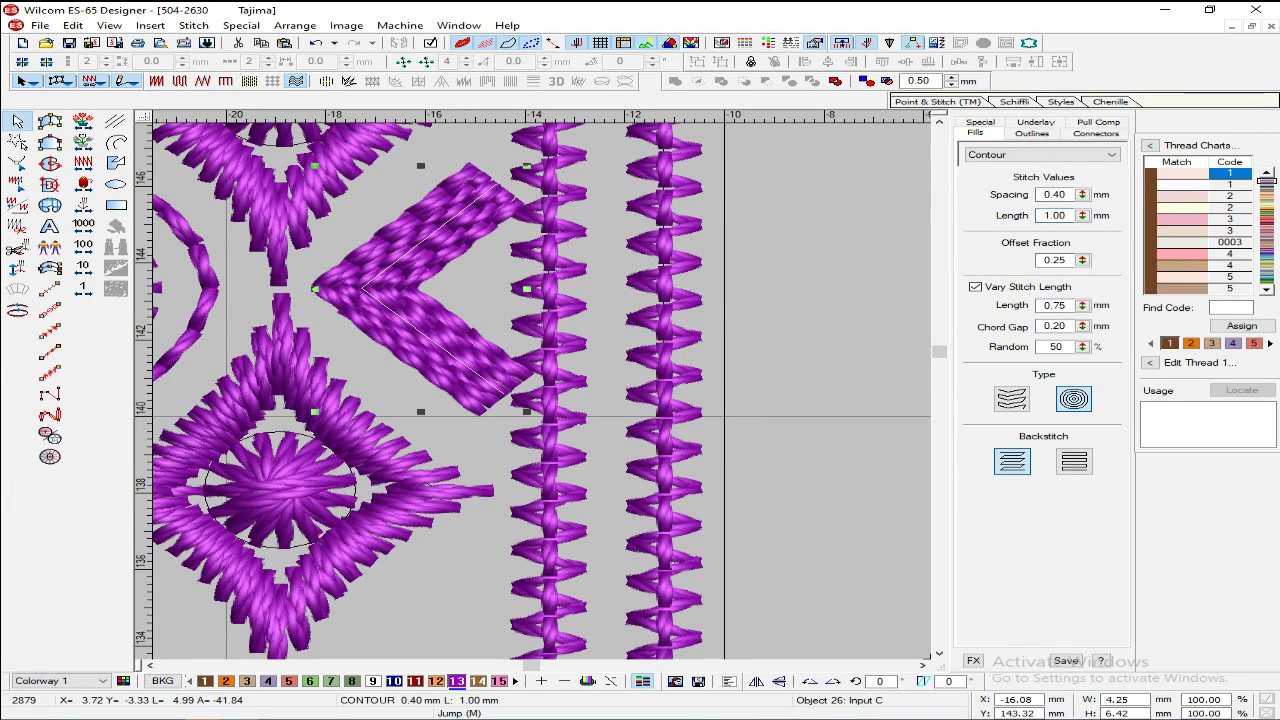
double_click(1068, 195)
type("1.")
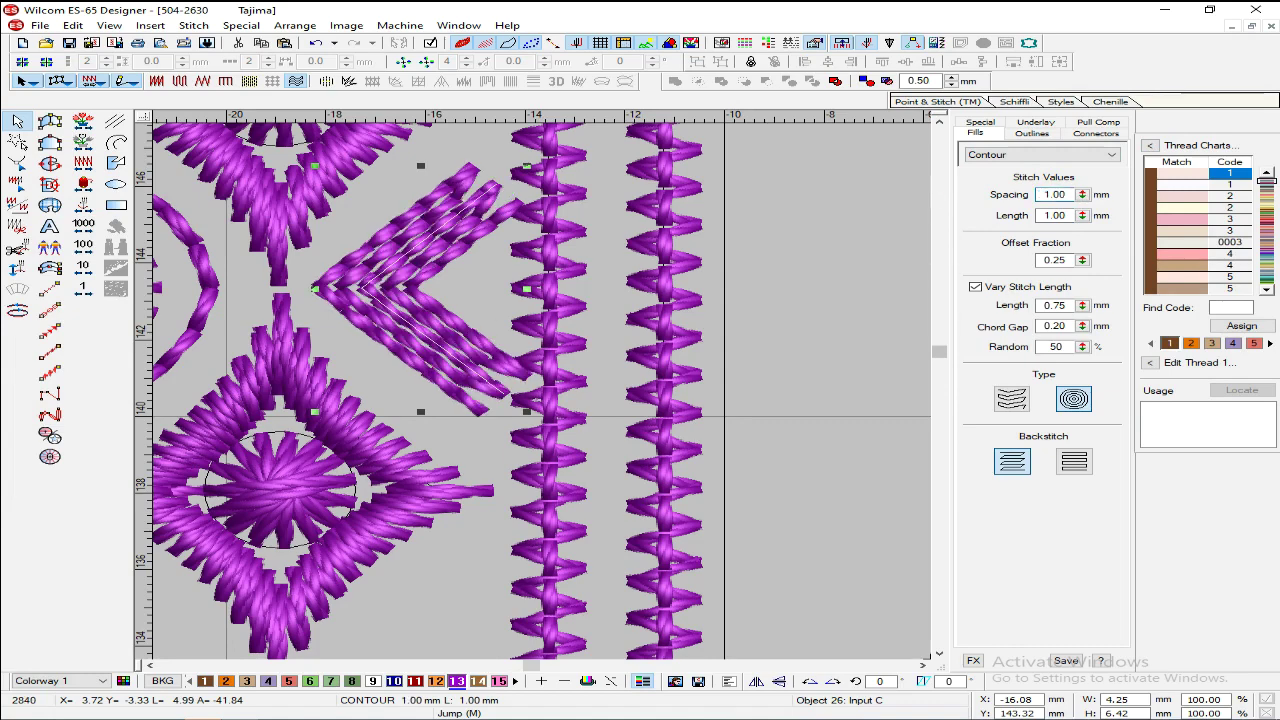
key("shift+z")
key("Escape")
key("z")
key("shift+z")
key("shift+z")
key("z")
key("z")
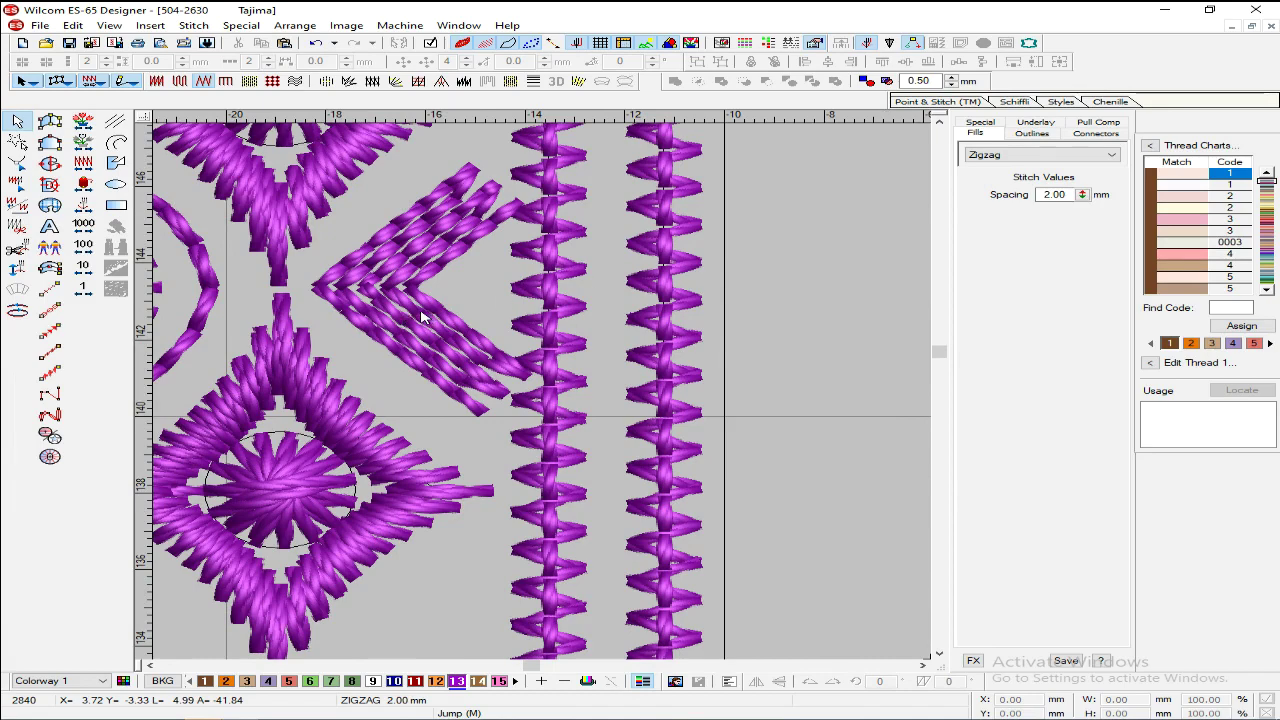
left_click(420, 317)
key("Escape")
left_click(988, 124)
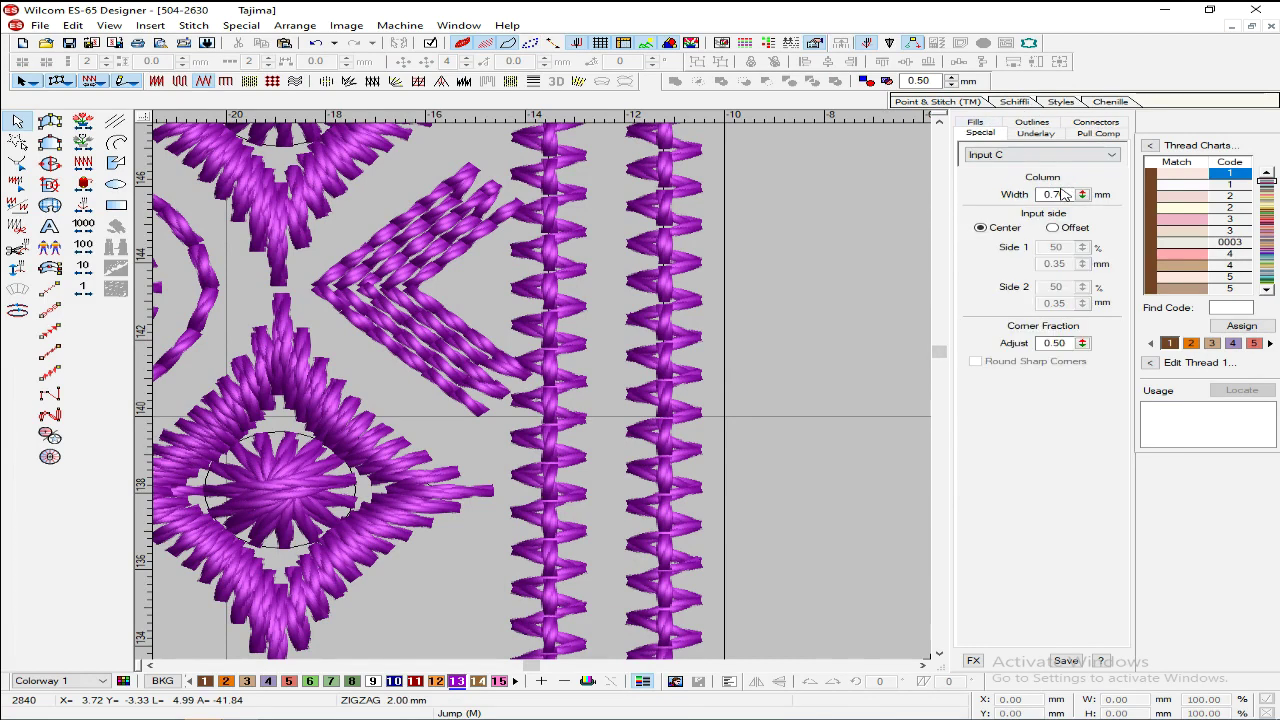
left_click(972, 123)
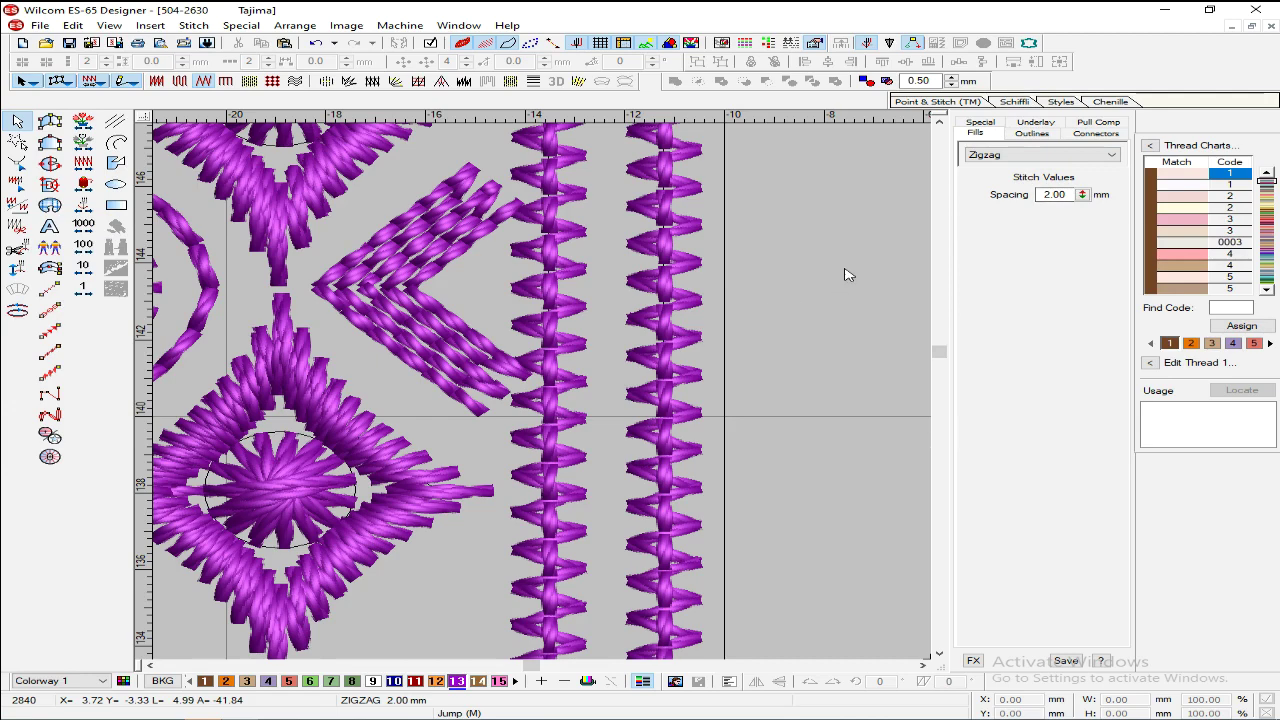
Step: Tighten the V-shaped column's Contour stitch spacing to 0.80 mm
left_click(418, 279)
left_click(1055, 194)
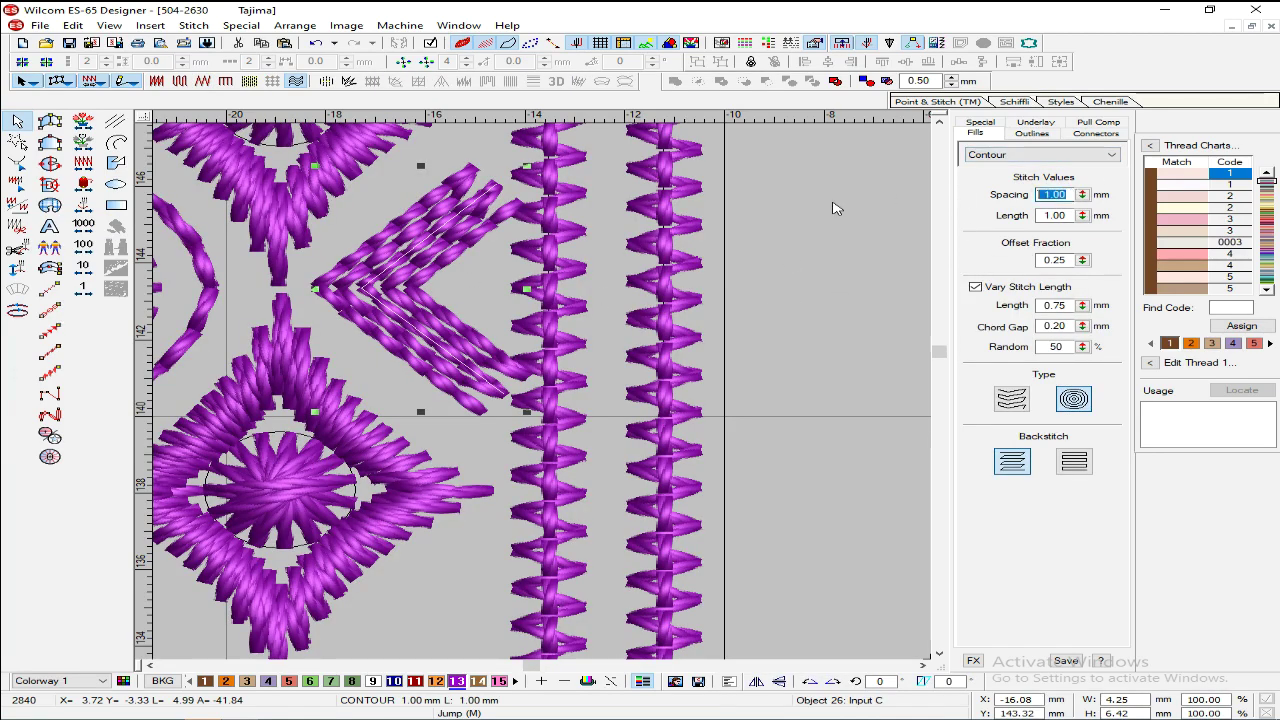
type(".8")
key("Return")
left_click(800, 262)
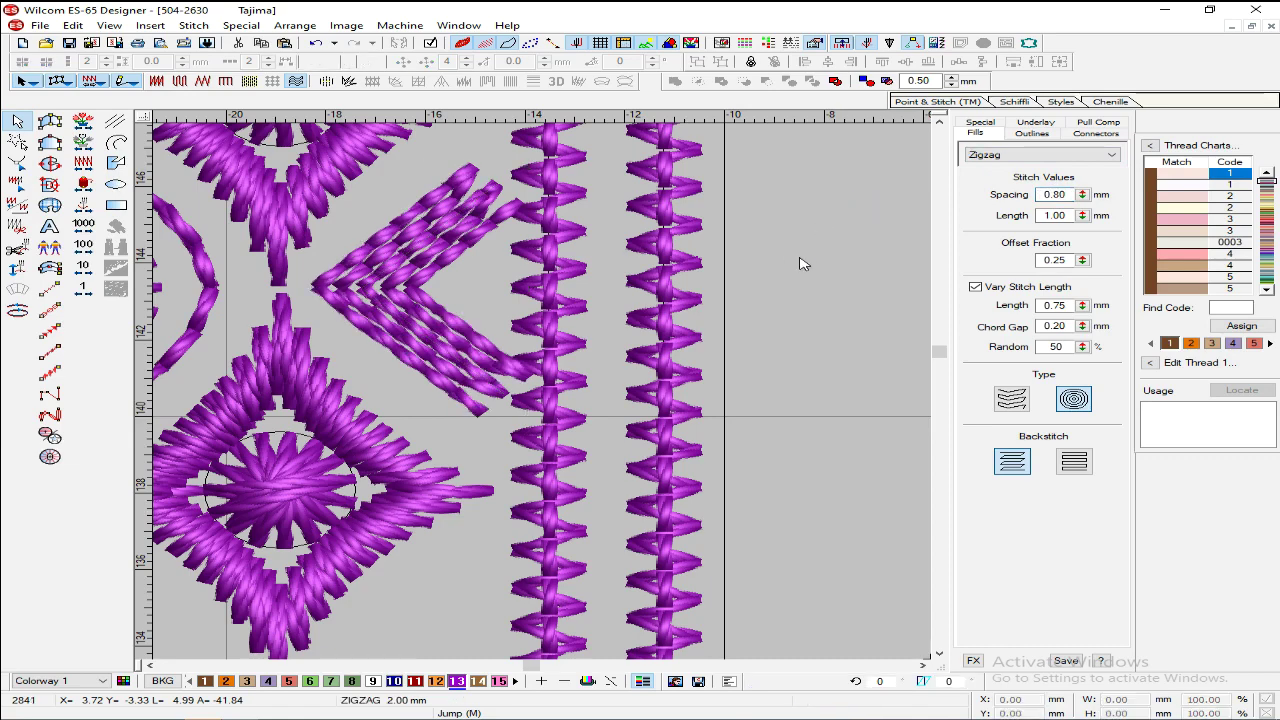
Step: Duplicate the V-shaped column, mirror the copy horizontally and place it on the outer side of the diamonds at X -29.91, Y 143.32 mm
key("shift+z")
key("shift+z")
key("z")
key("shift+z")
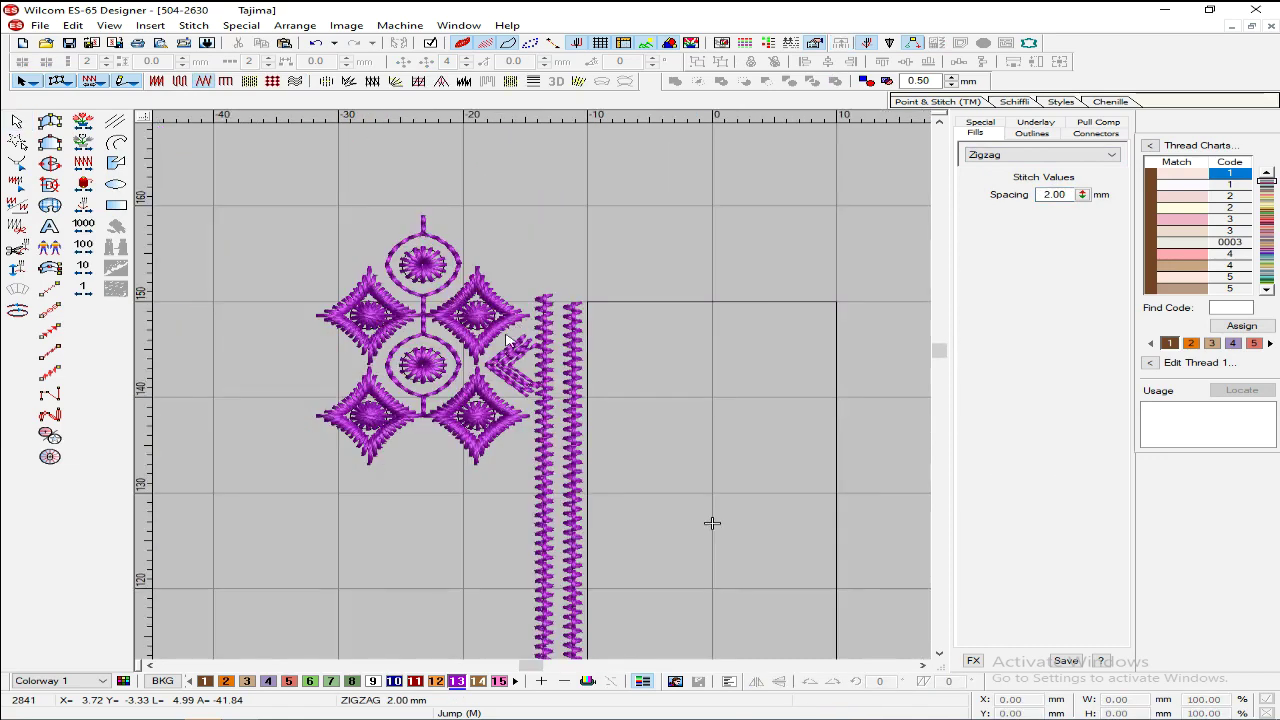
key("z")
left_click(477, 358)
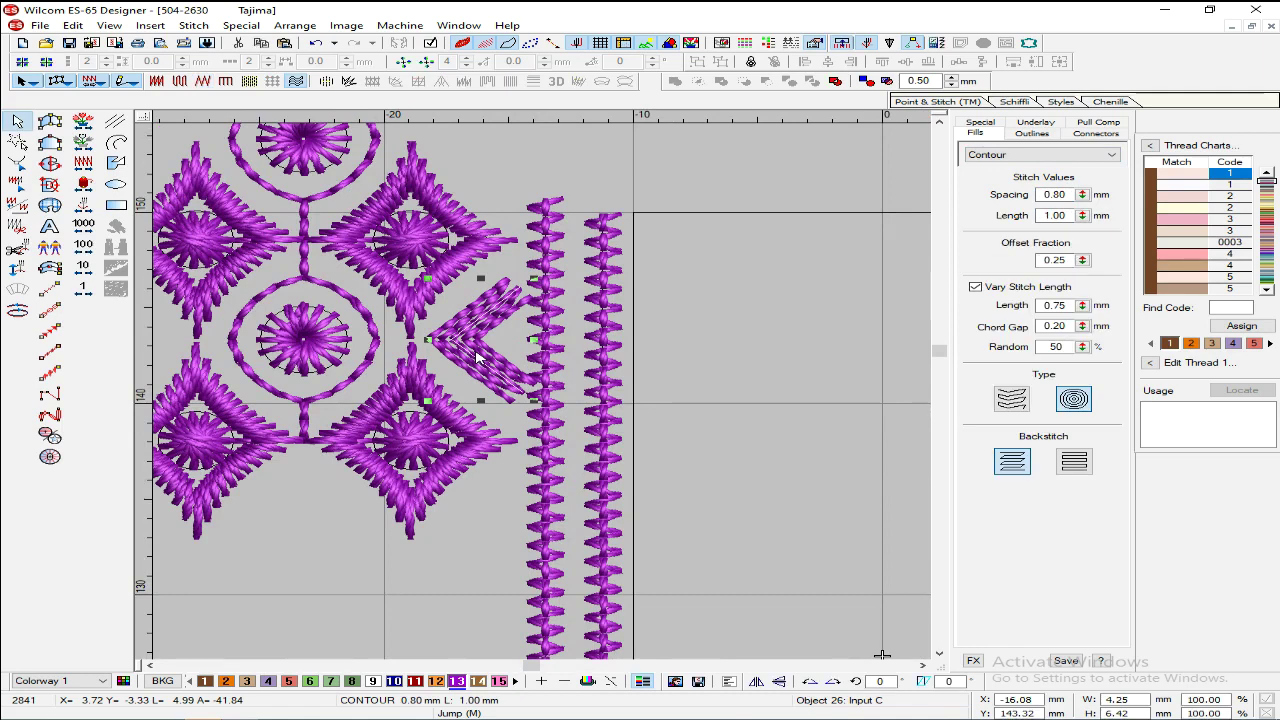
left_click(755, 681)
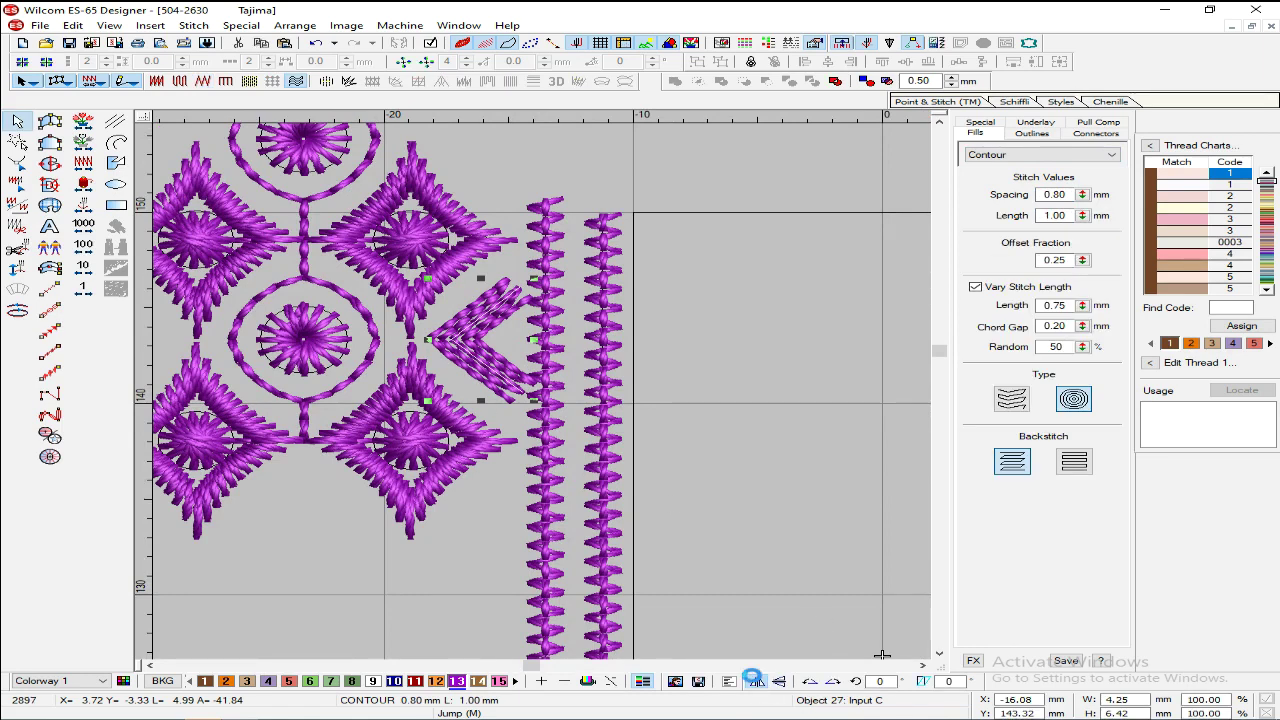
left_click_drag(497, 355, 318, 388)
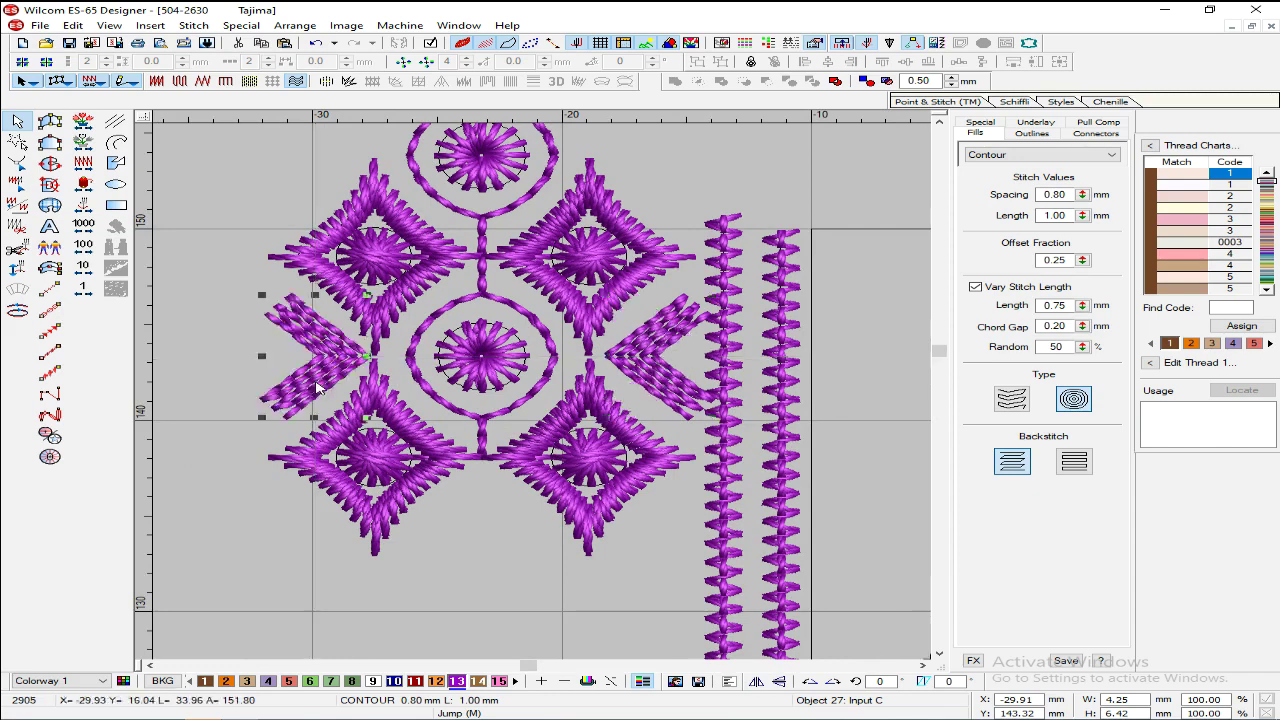
key("minus")
left_click(234, 409)
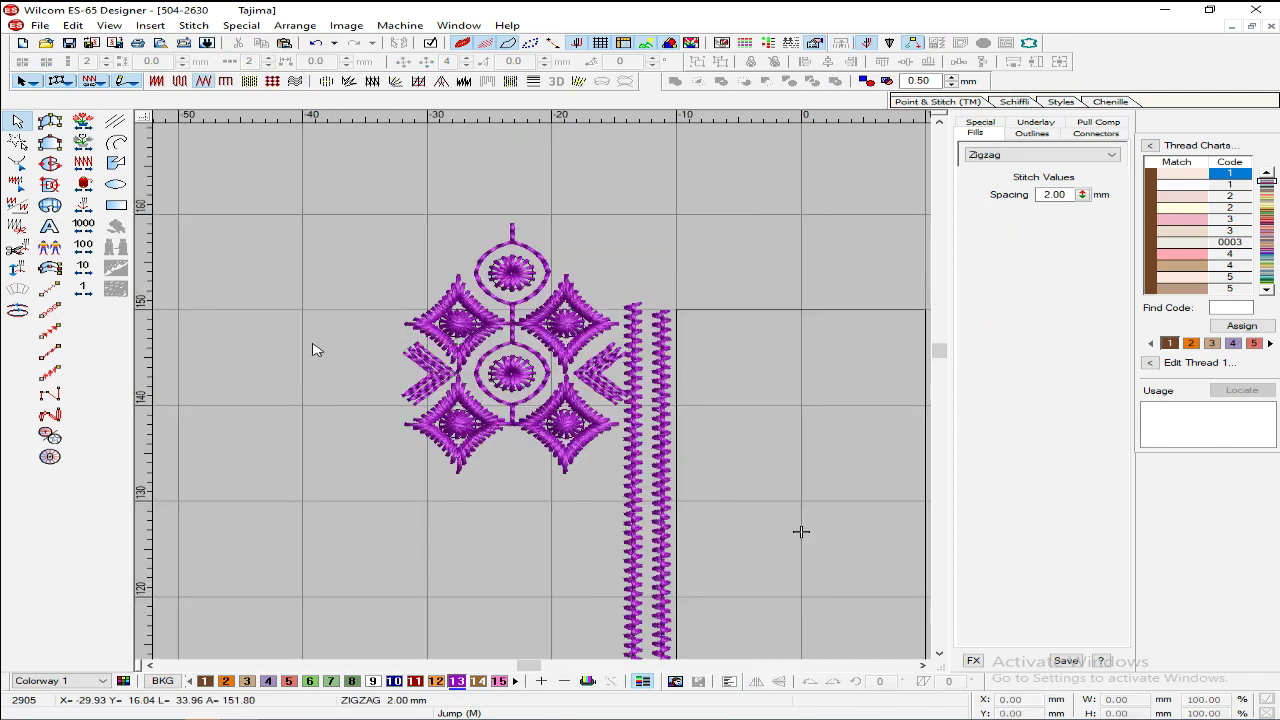
Step: Group the rings, diamonds and V columns and try a copy of the group directly below, at X -23.00, Y 124.93 mm
left_click_drag(580, 386, 712, 638)
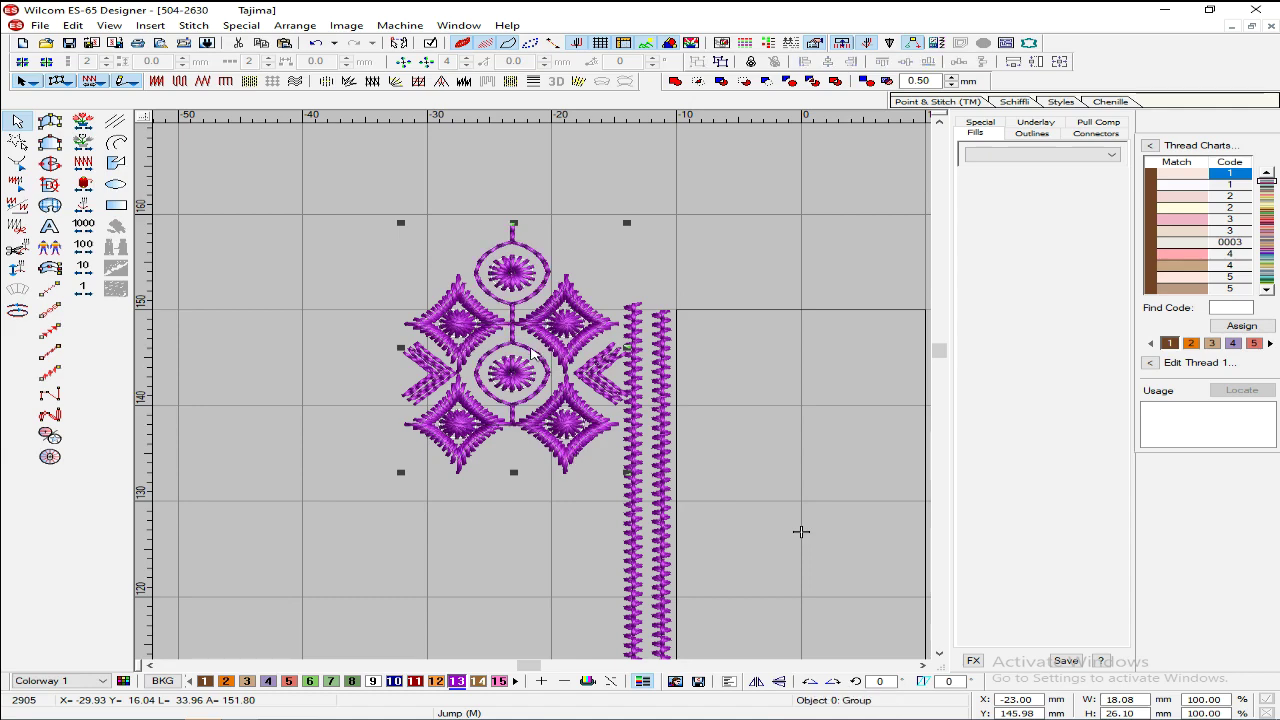
left_click_drag(513, 352, 531, 557)
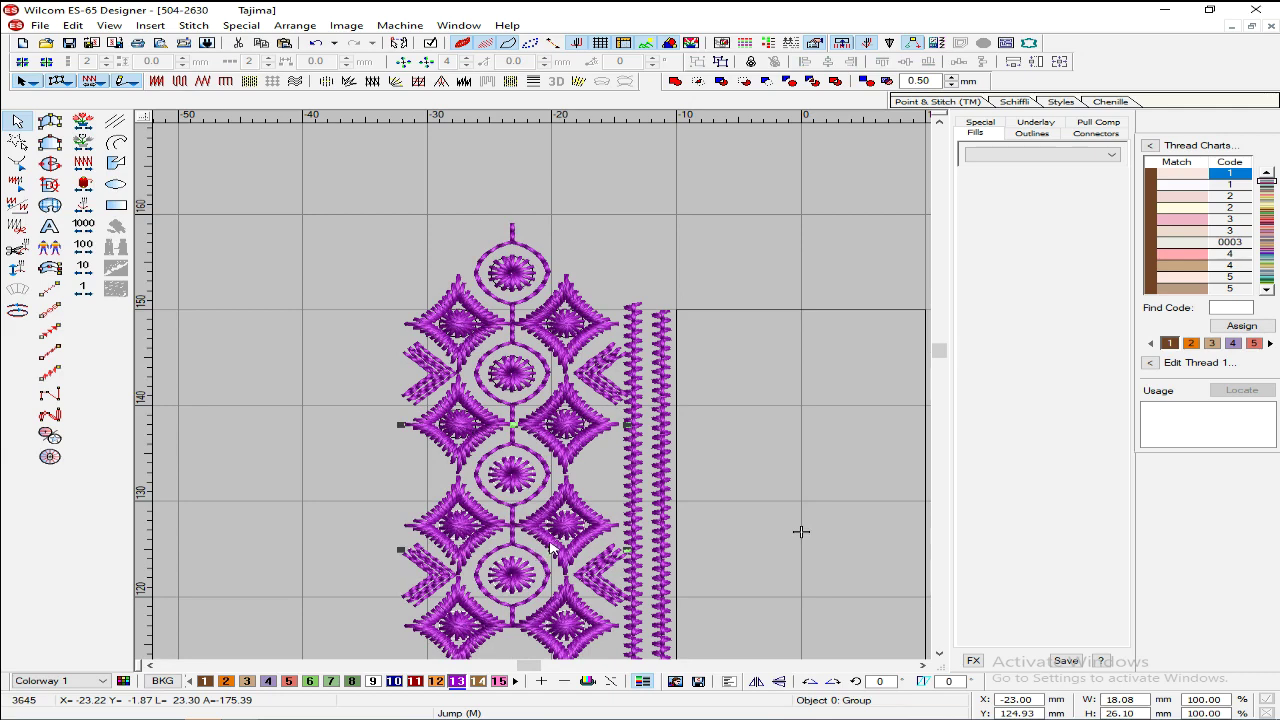
key("shift+z")
left_click(405, 533)
key("z")
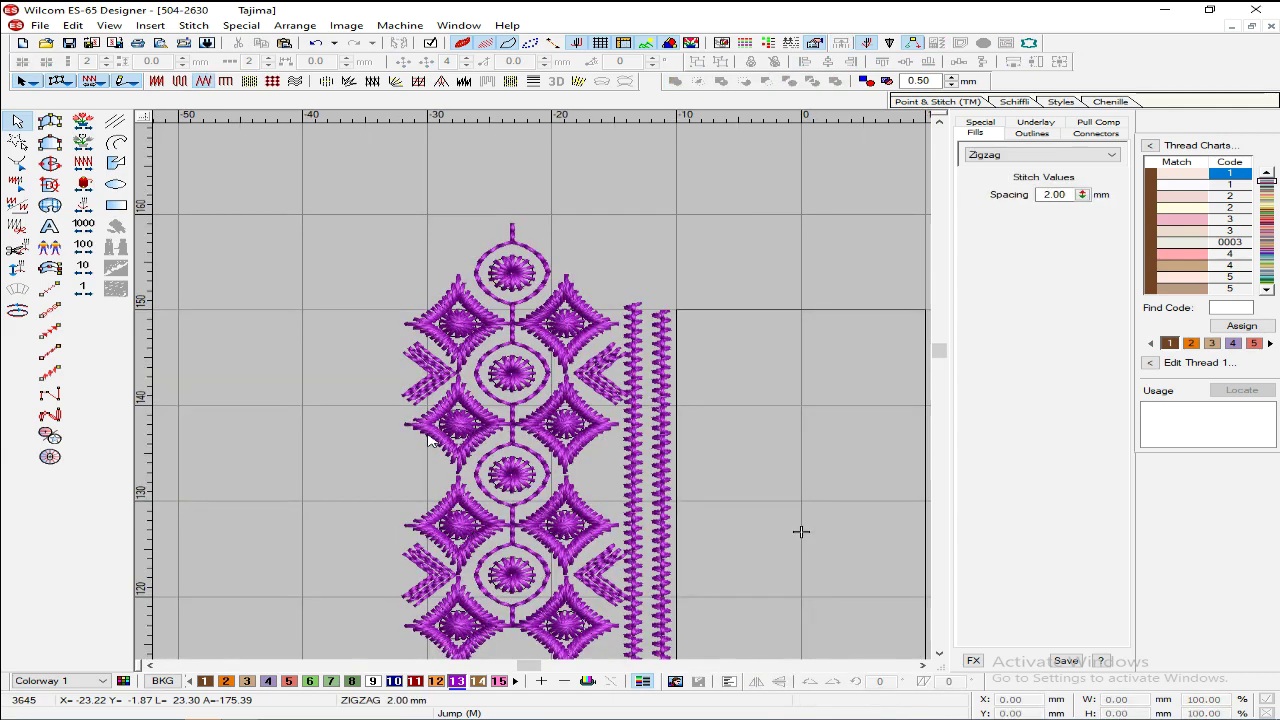
scroll(431, 440, "down", 1)
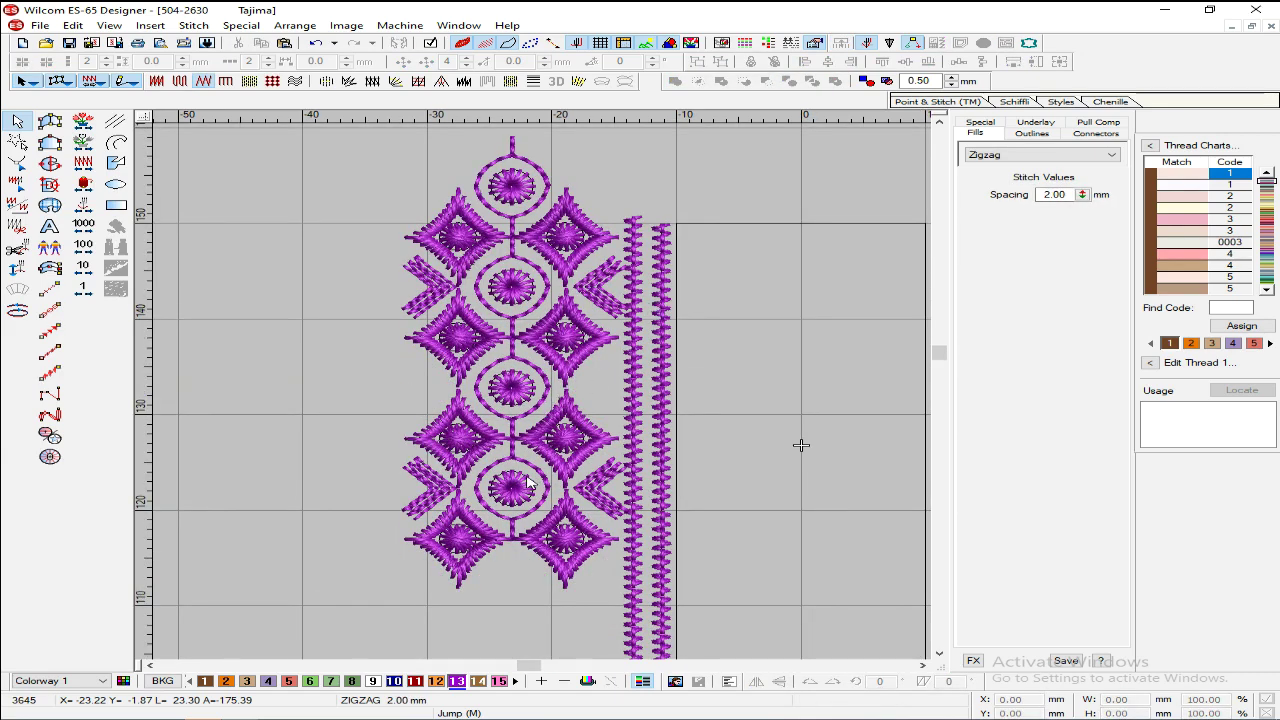
key("ctrl+z")
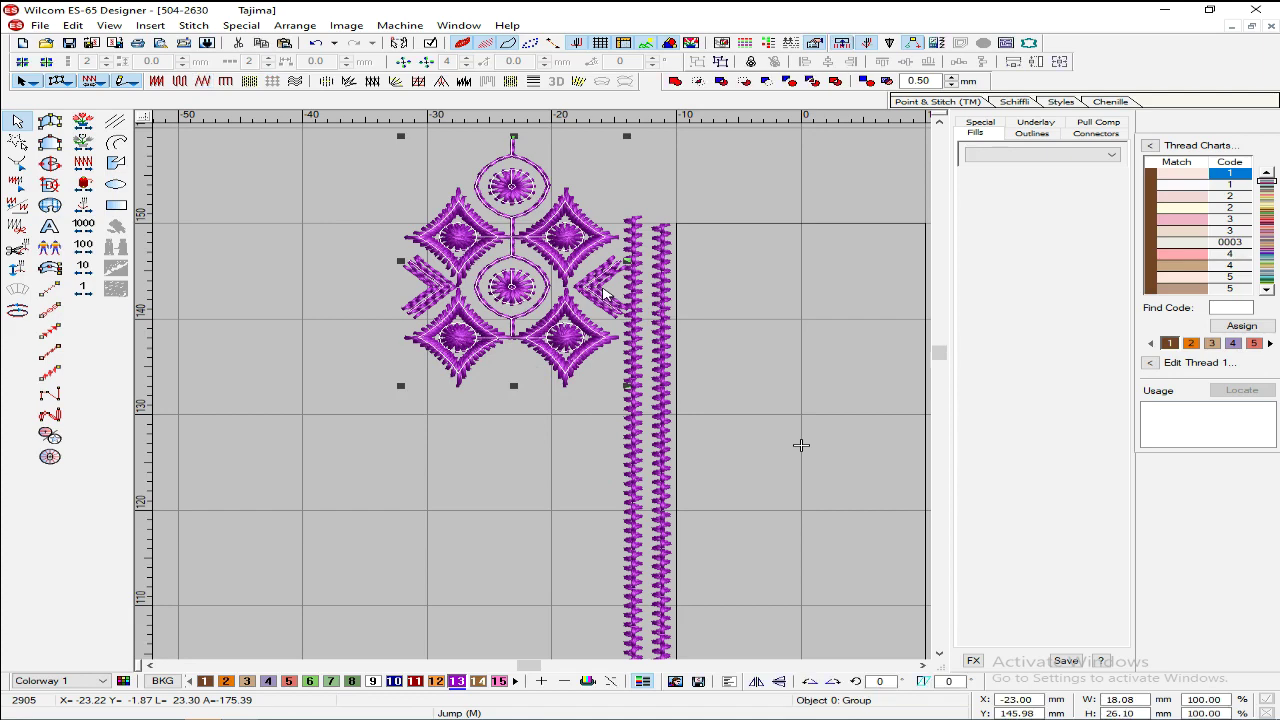
Step: Duplicate only the two V columns beside the lower ring and move the copied pair straight up toward the upper ring
left_click(602, 294, "ctrl")
left_click(444, 288, "ctrl")
left_click_drag(444, 288, 369, 288)
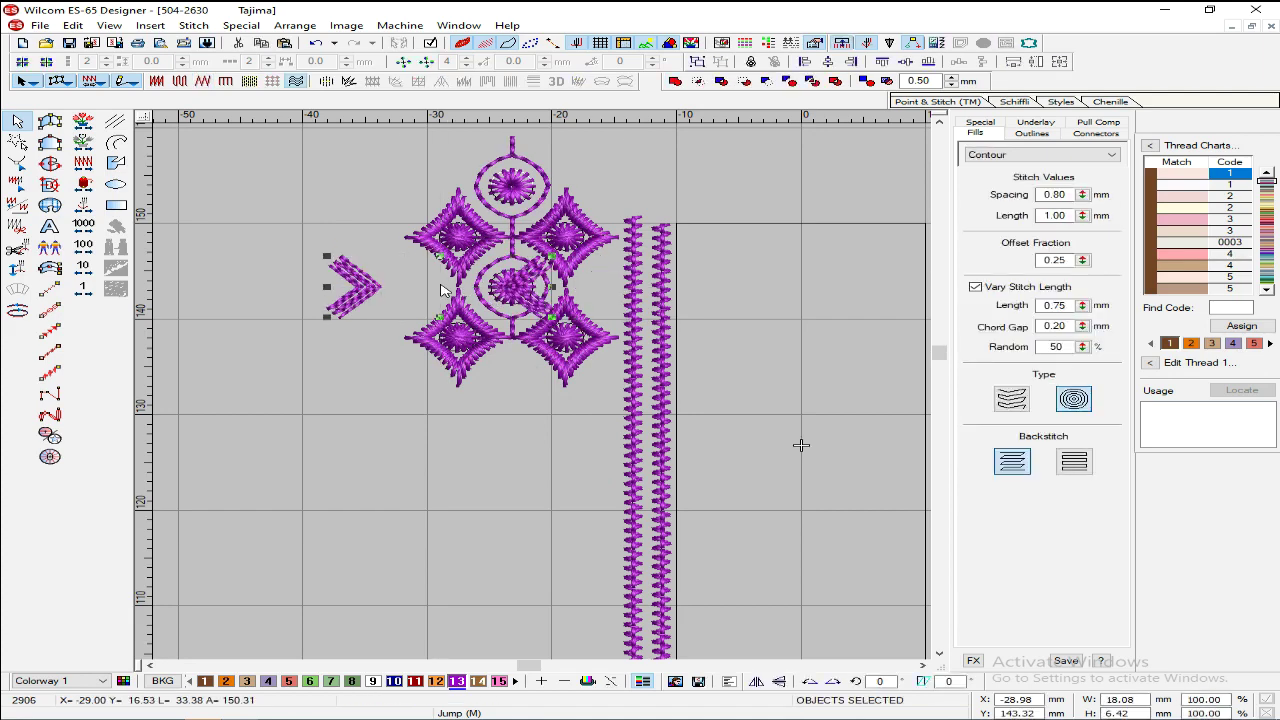
key("ctrl+z")
key("ctrl+d")
key("shift+z")
key("Up")
key("Up")
key("Up")
key("Up")
key("Up")
key("Up")
key("Up")
key("Up")
key("Up")
key("Up")
key("Up")
key("Up")
key("Up")
key("Up")
key("Up")
key("Up")
key("Up")
key("Up")
key("Up")
key("Up")
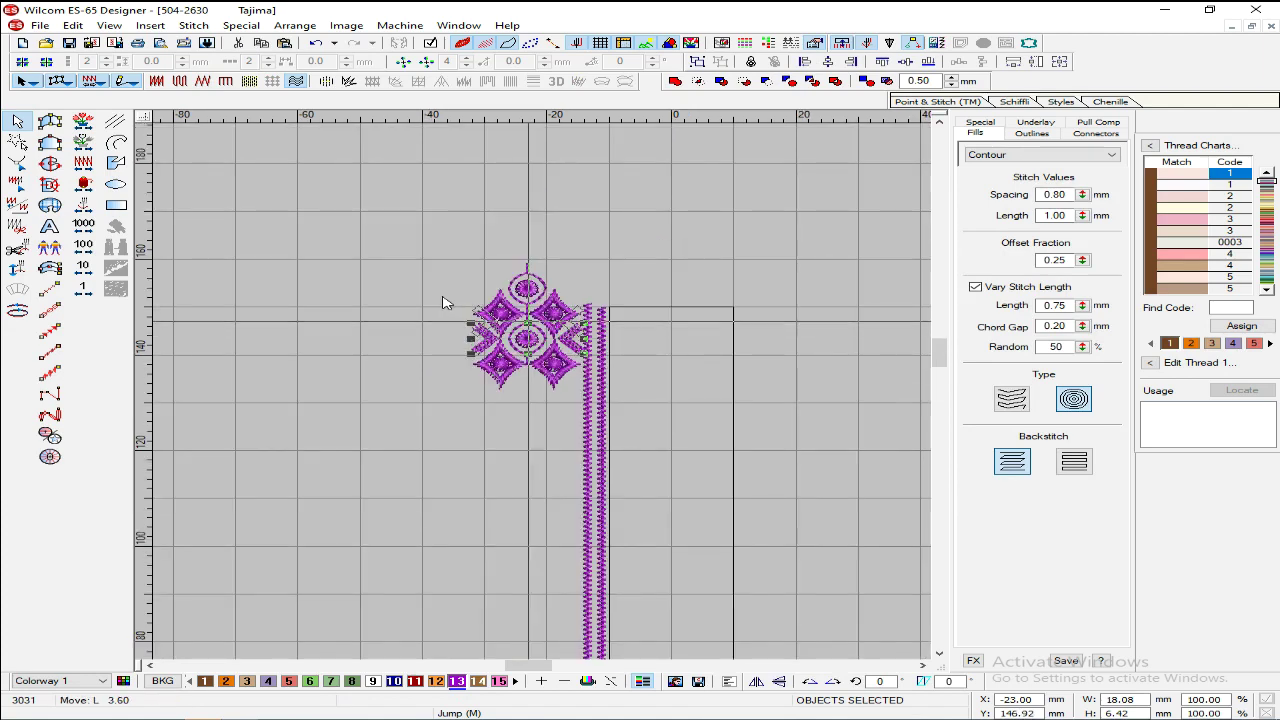
key("Up")
key("Up")
key("Up")
key("Up")
key("Up")
key("Up")
key("Up")
key("Up")
key("Up")
key("Up")
key("Up")
key("Up")
key("Up")
key("Up")
key("Up")
key("Up")
key("Up")
key("Up")
key("Up")
key("Up")
Step: Fine-tune the copied V pair's height with small vertical nudges so it sits level with the upper ring
key("z")
scroll(443, 297, "up", 1)
key("z")
key("Down")
key("Down")
key("s")
key("Down")
key("Down")
key("shift+z")
key("shift+z")
left_click(350, 289)
key("o")
left_click_drag(359, 283, 429, 325)
key("z")
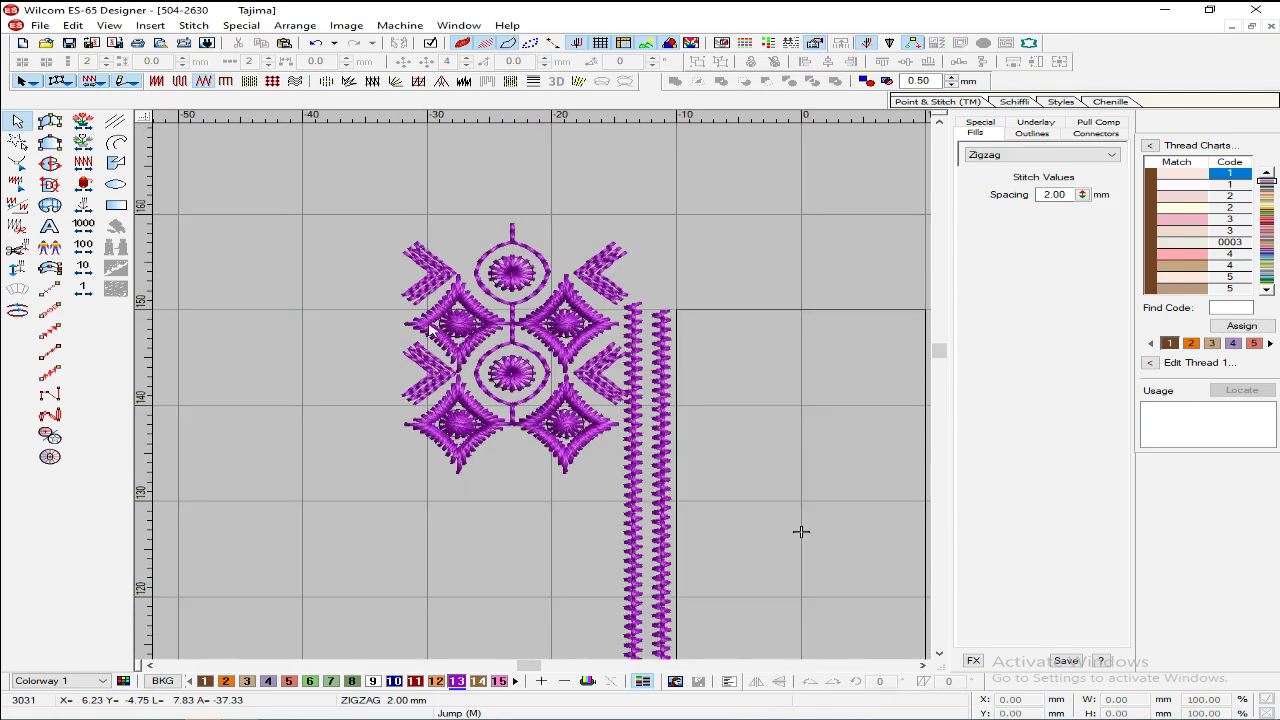
Step: Nudge both V columns on the border side toward the diamonds, to X -16.39, Y 148.55 mm
left_click(597, 288)
left_click(594, 385, "ctrl")
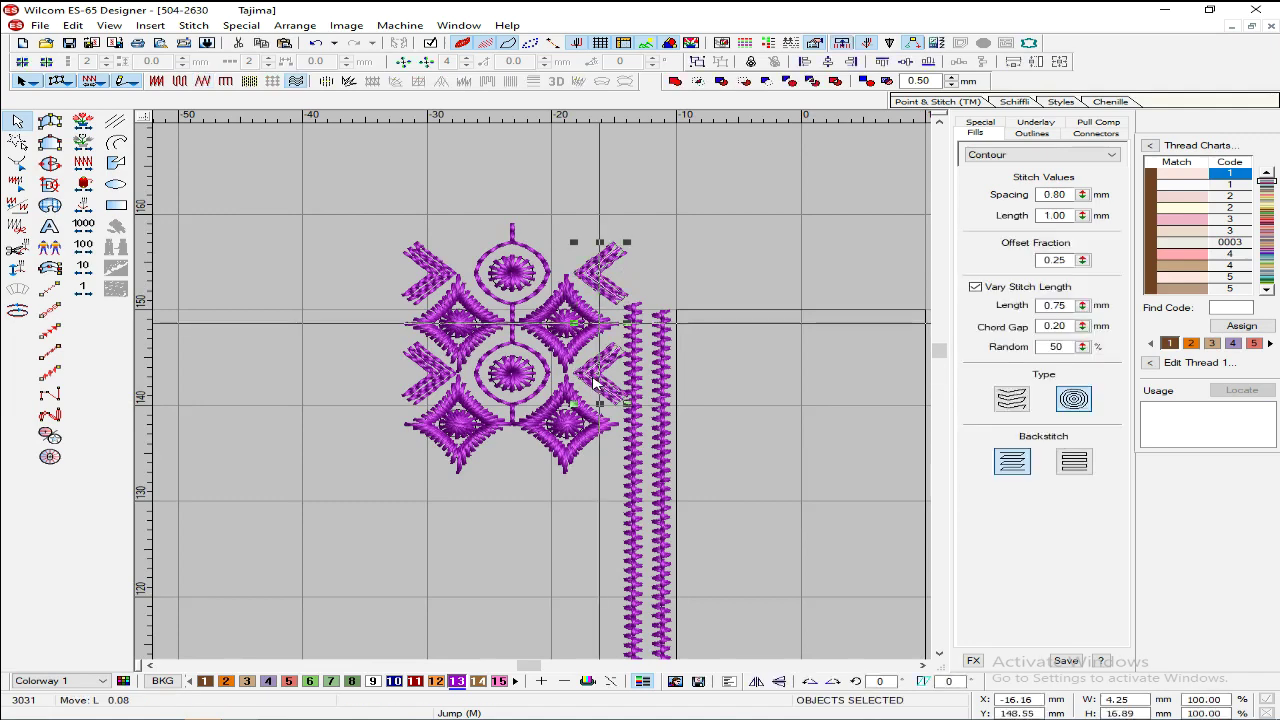
key("Right")
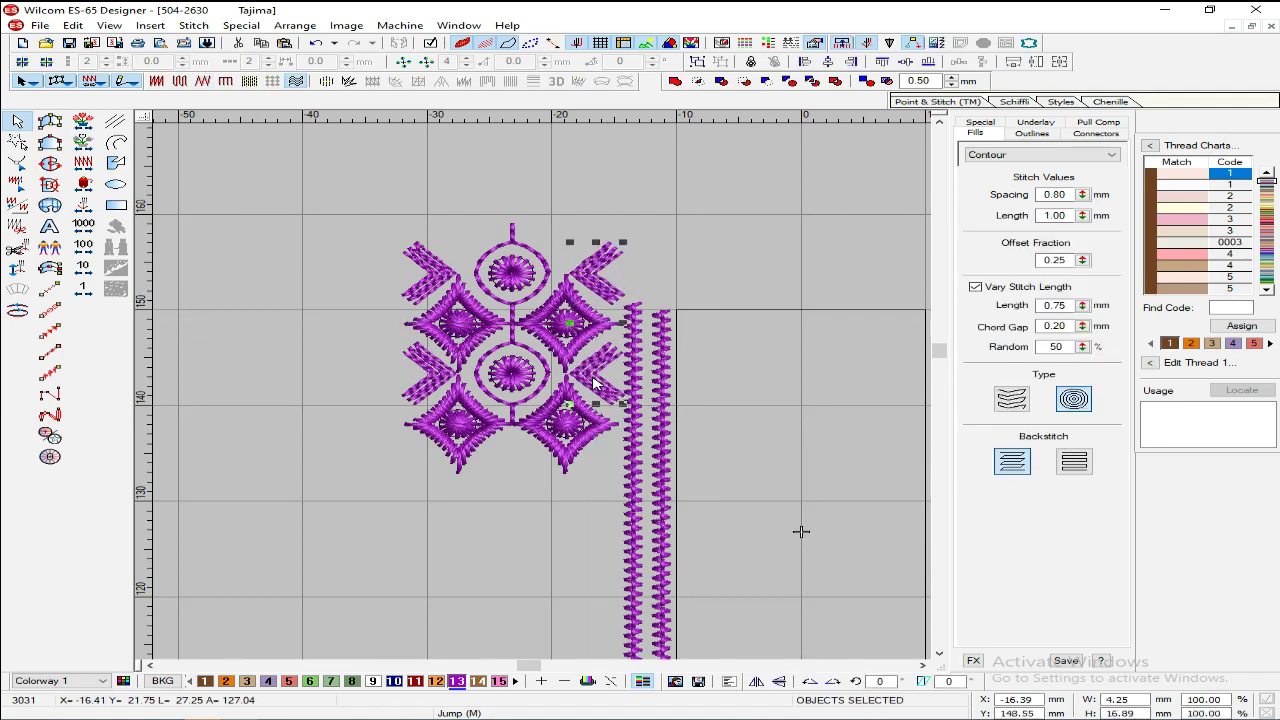
Step: Group all rings, diamonds and V columns into one repeat block, leaving out the zigzag border columns
key("shift+z")
left_click(384, 366)
left_click_drag(624, 540, 626, 538)
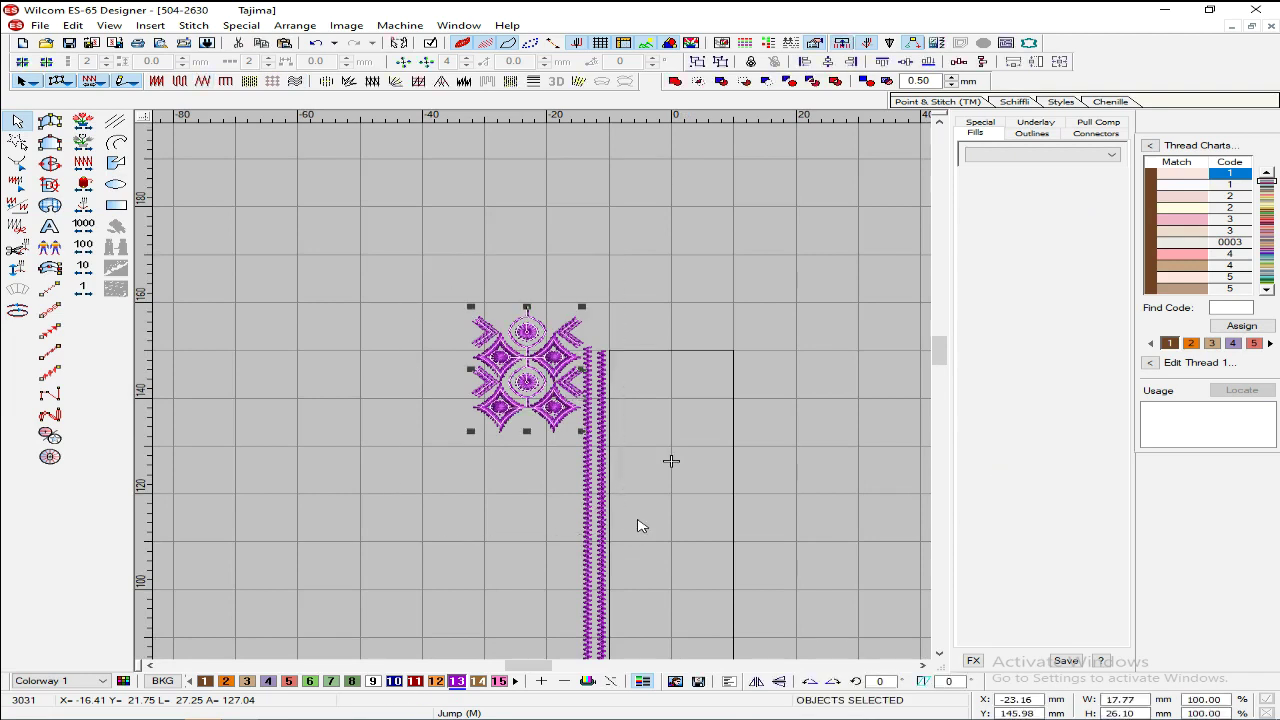
key("ctrl+g")
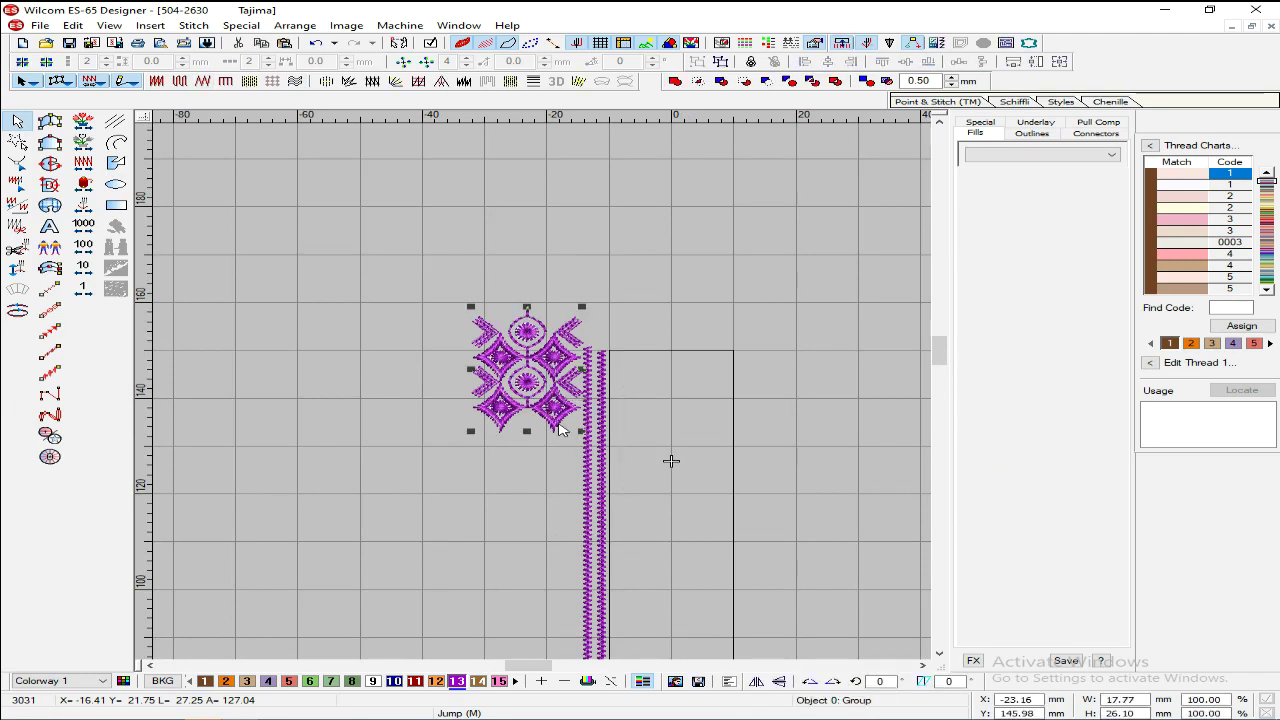
Step: Duplicate the grouped repeat block directly below and adjust the copy to X -23.16, Y 124.99 mm so the pattern connects
left_click_drag(491, 364, 558, 477)
key("z")
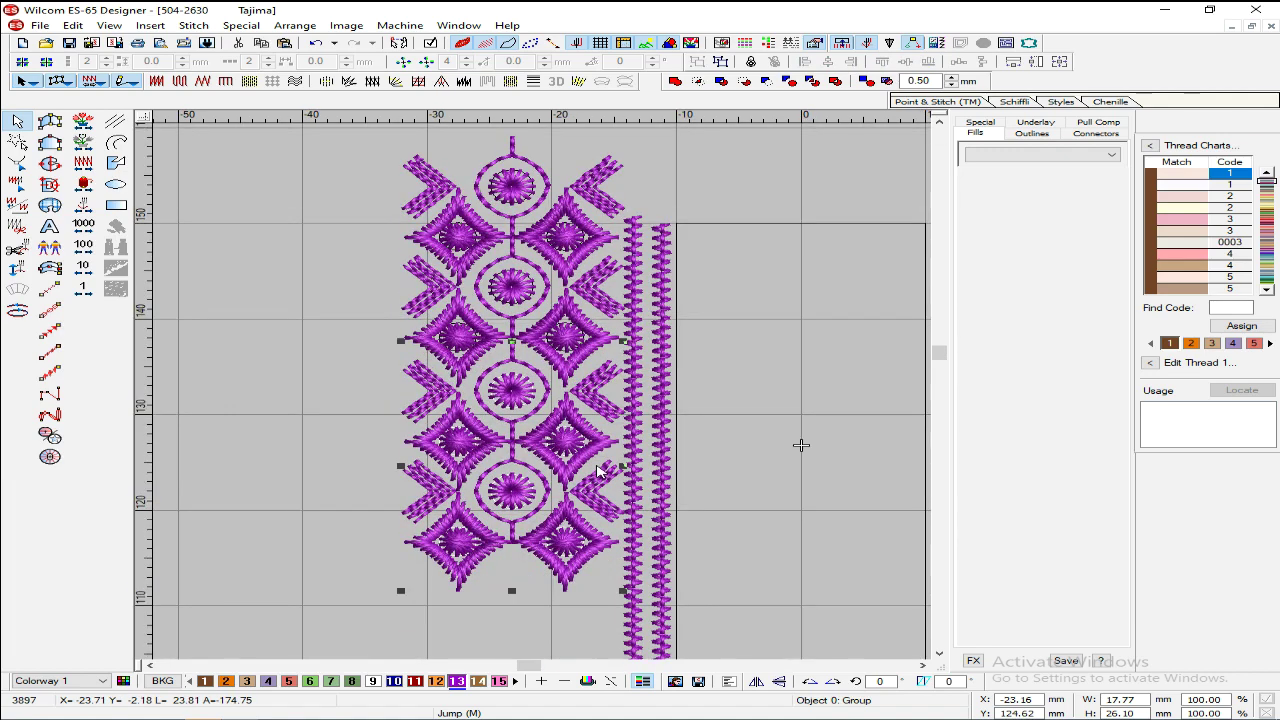
key("shift+z")
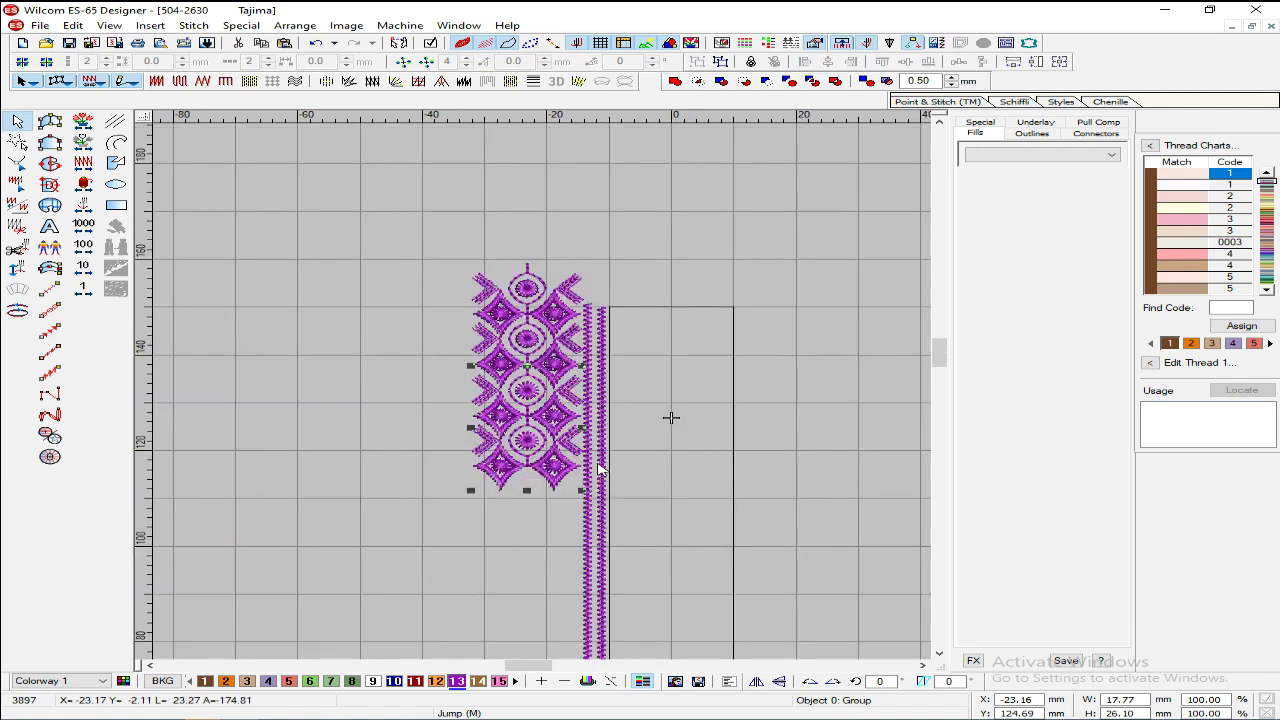
key("shift+z")
key("z")
key("z")
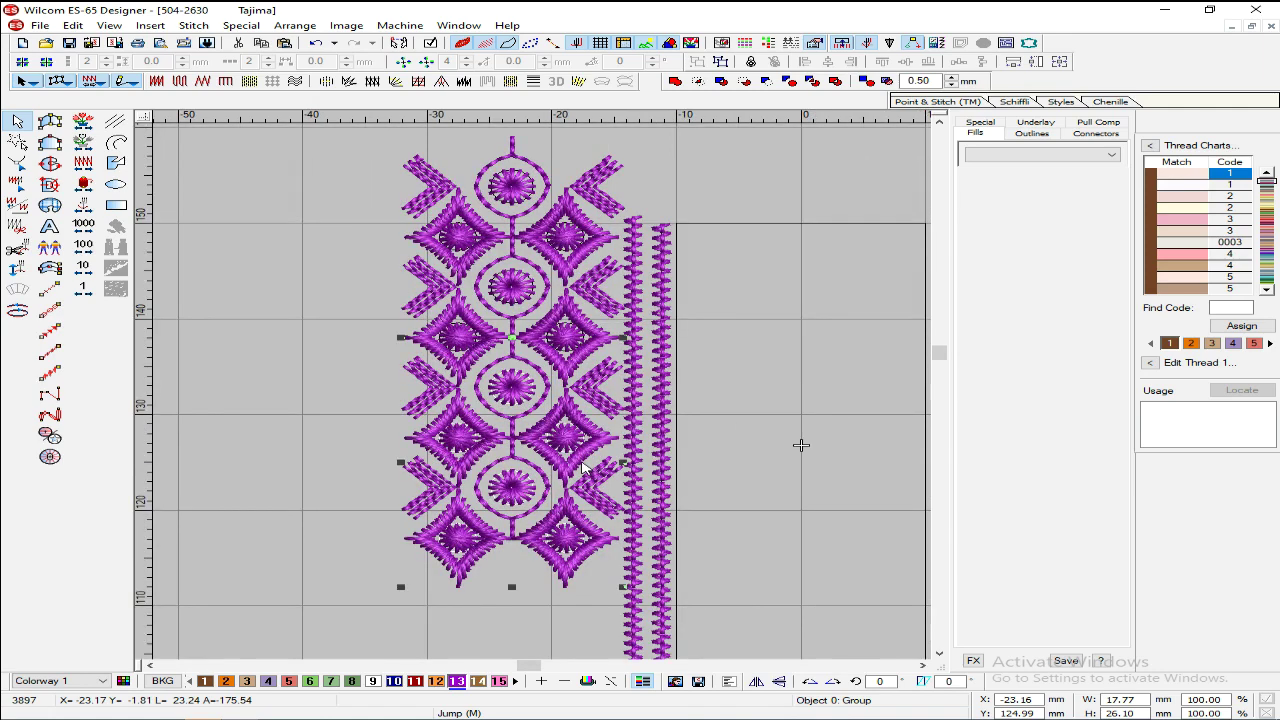
key("shift+z")
left_click(447, 497)
key("z")
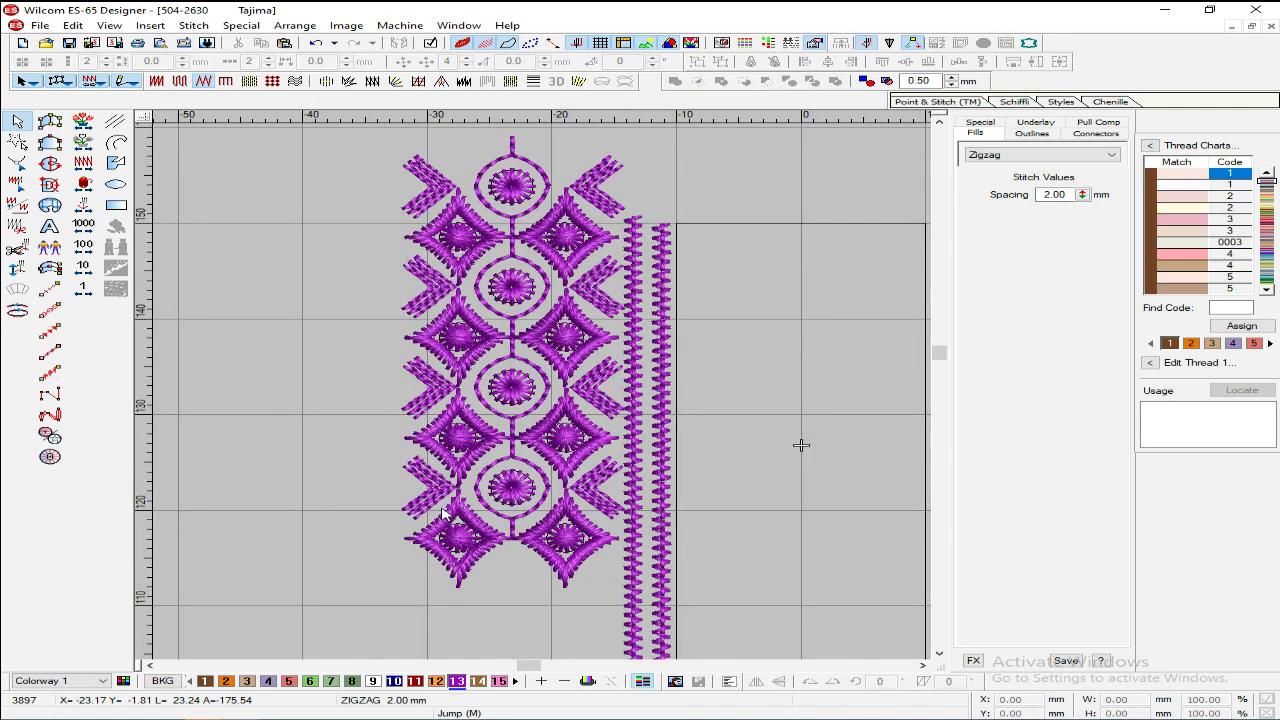
Step: Duplicate both stacked repeat blocks together, place the copy beneath them at X -23.16 mm and nudge it up to close the joint
key("shift+z")
left_click_drag(623, 264, 640, 245)
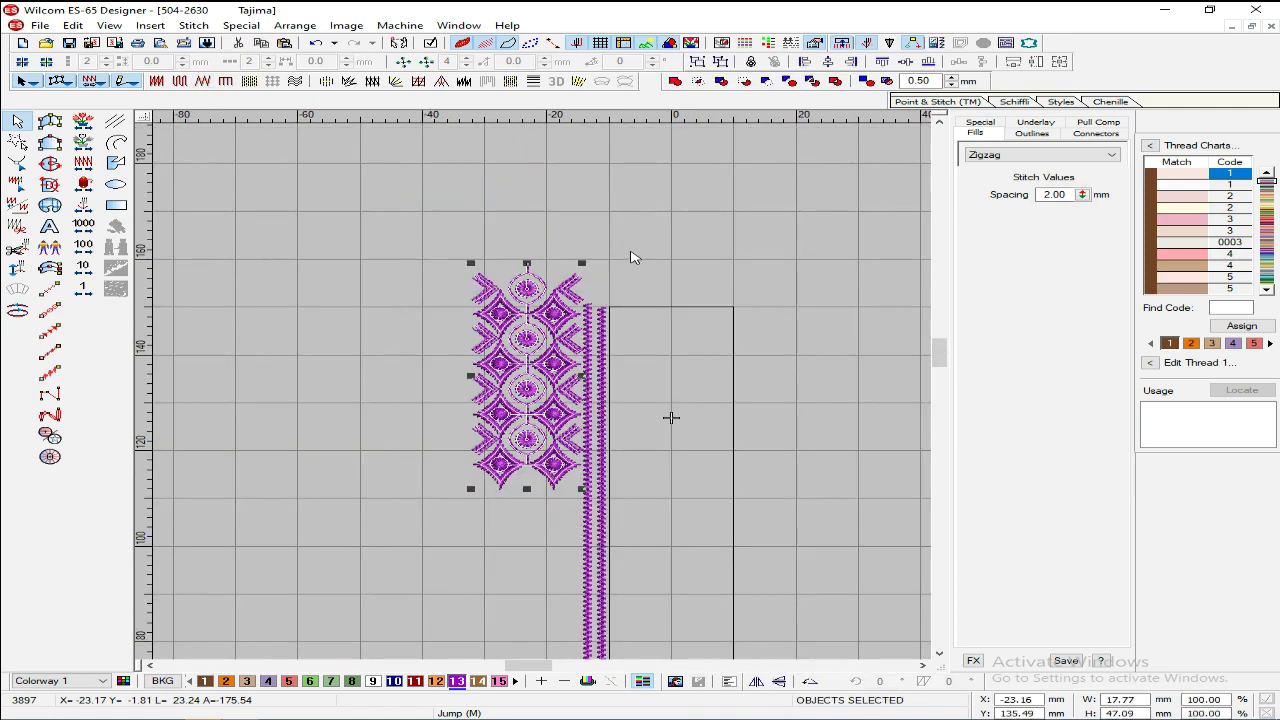
left_click_drag(553, 482, 548, 585)
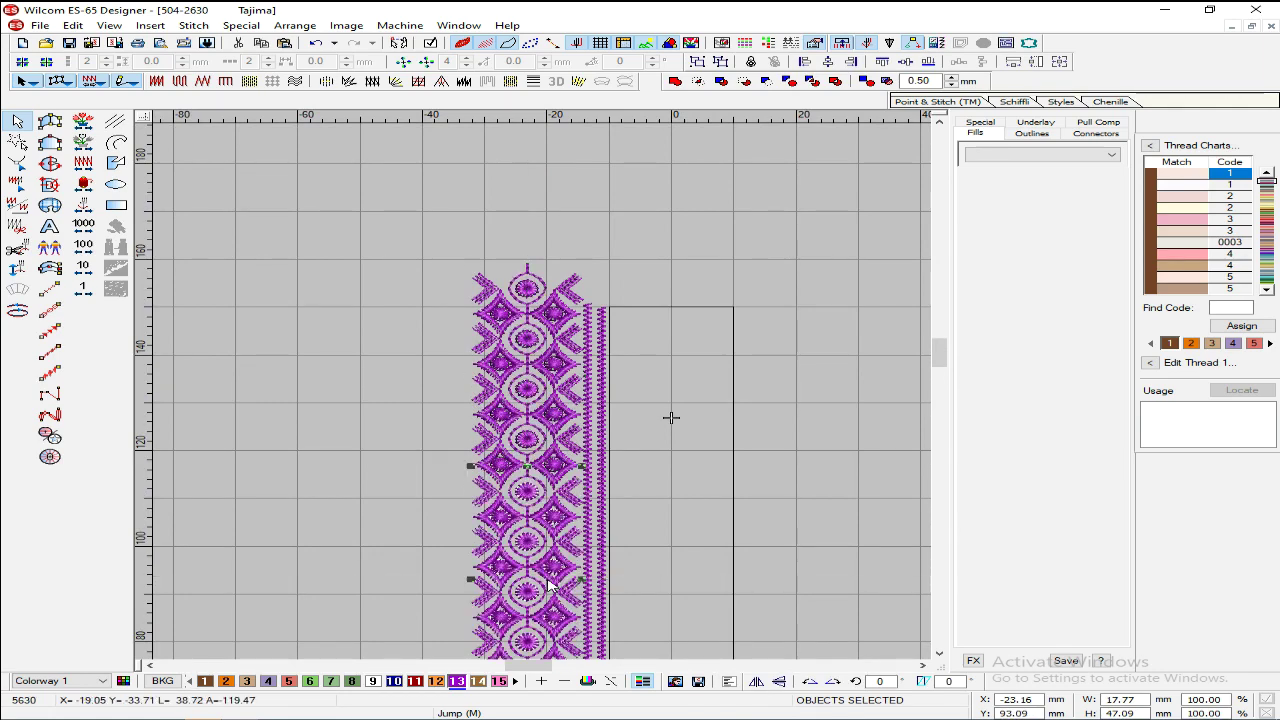
scroll(655, 527, "down", 3)
key("z")
key("Up")
key("Up")
key("Up")
key("Up")
key("Up")
Step: Duplicate the entire 89.06 mm high motif band and move the copy below it to X -23.16, Y 29.91 mm
key("shift+z")
key("shift+z")
left_click_drag(434, 509, 606, 222)
key("shift+z")
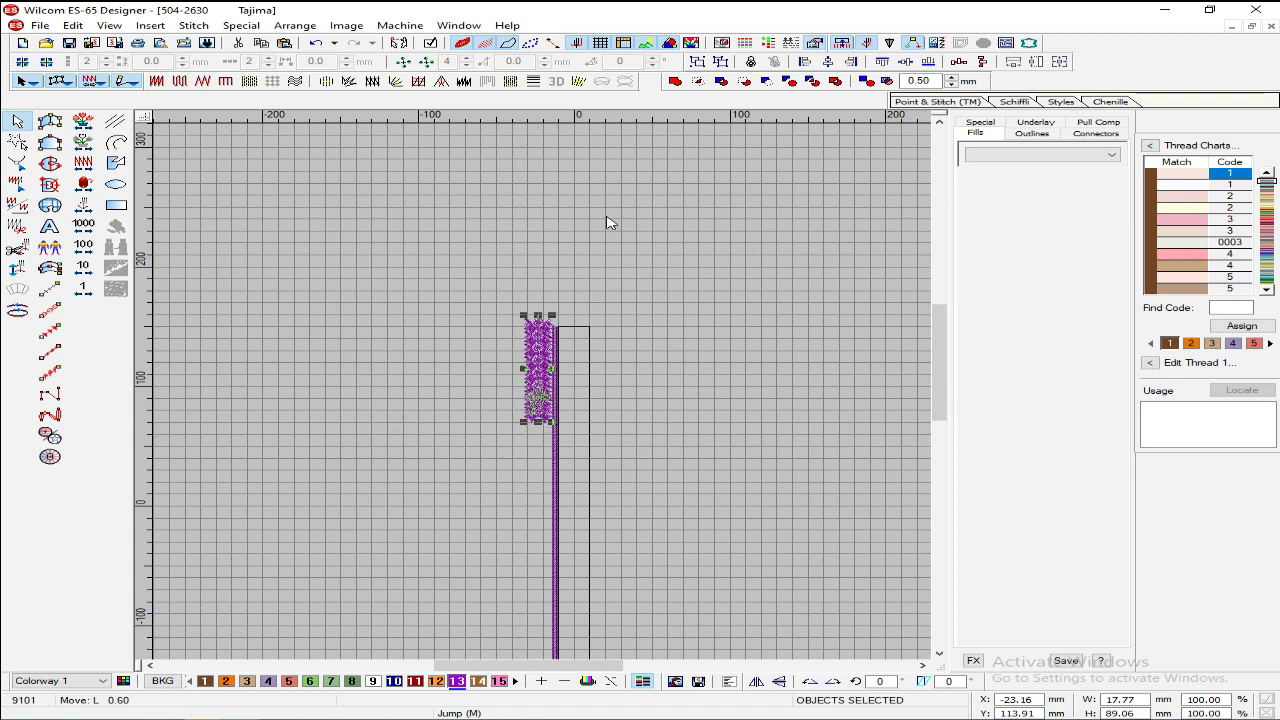
key("Down")
key("Down")
key("Down")
key("Down")
key("Down")
key("z")
key("z")
scroll(623, 402, "down", 2)
key("z")
scroll(630, 414, "up", 3)
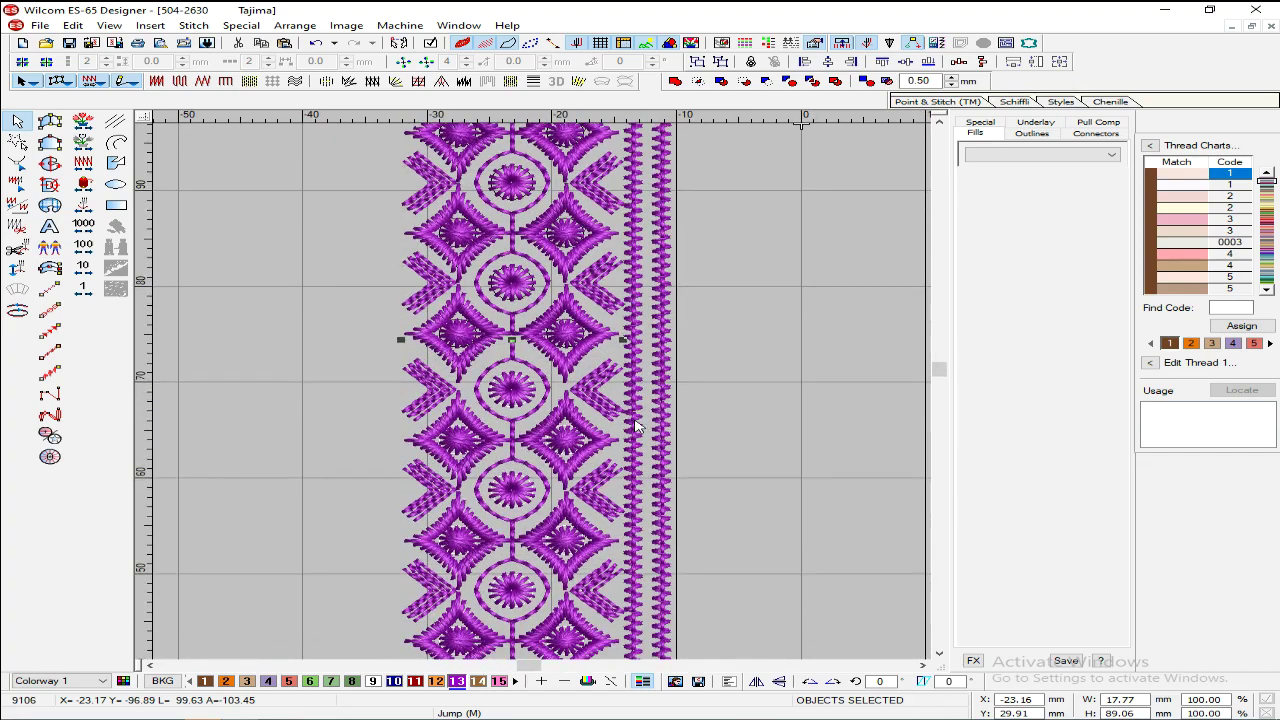
Step: Nudge the copied motif band up to Y 30.56 mm so it joins the diamonds above
key("Up")
key("Up")
key("Up")
key("Up")
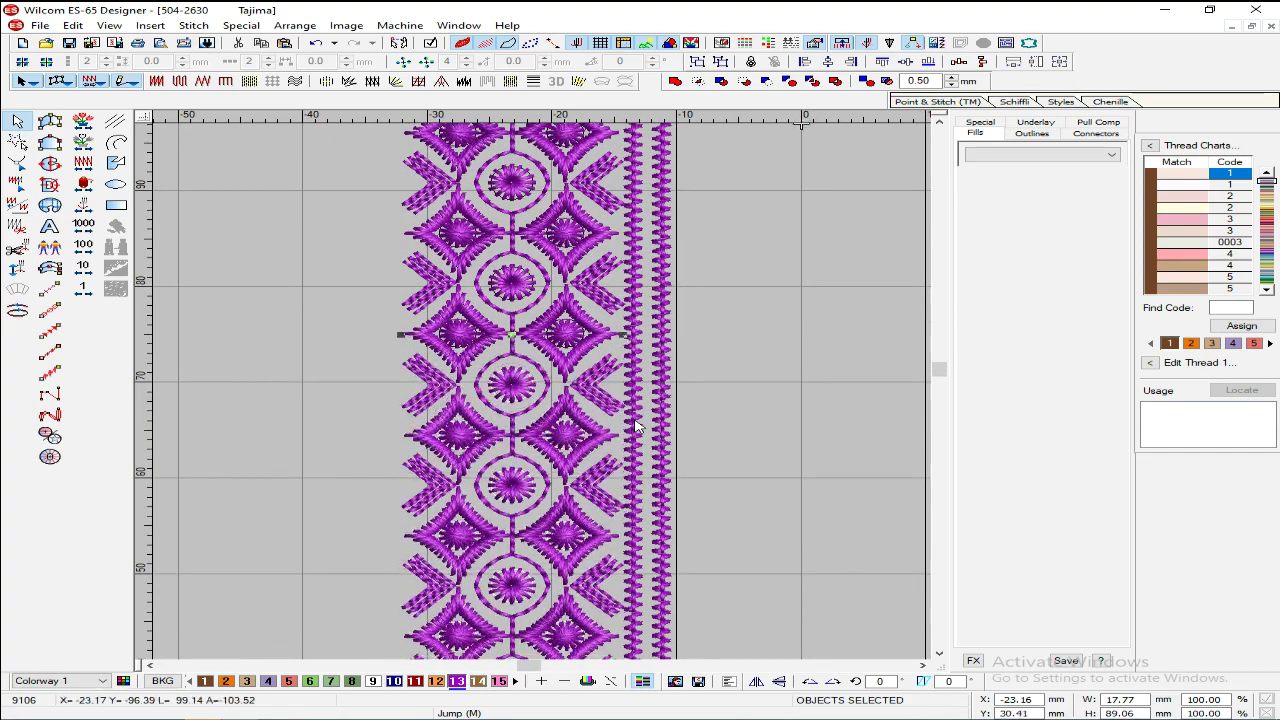
key("Up")
key("shift+z")
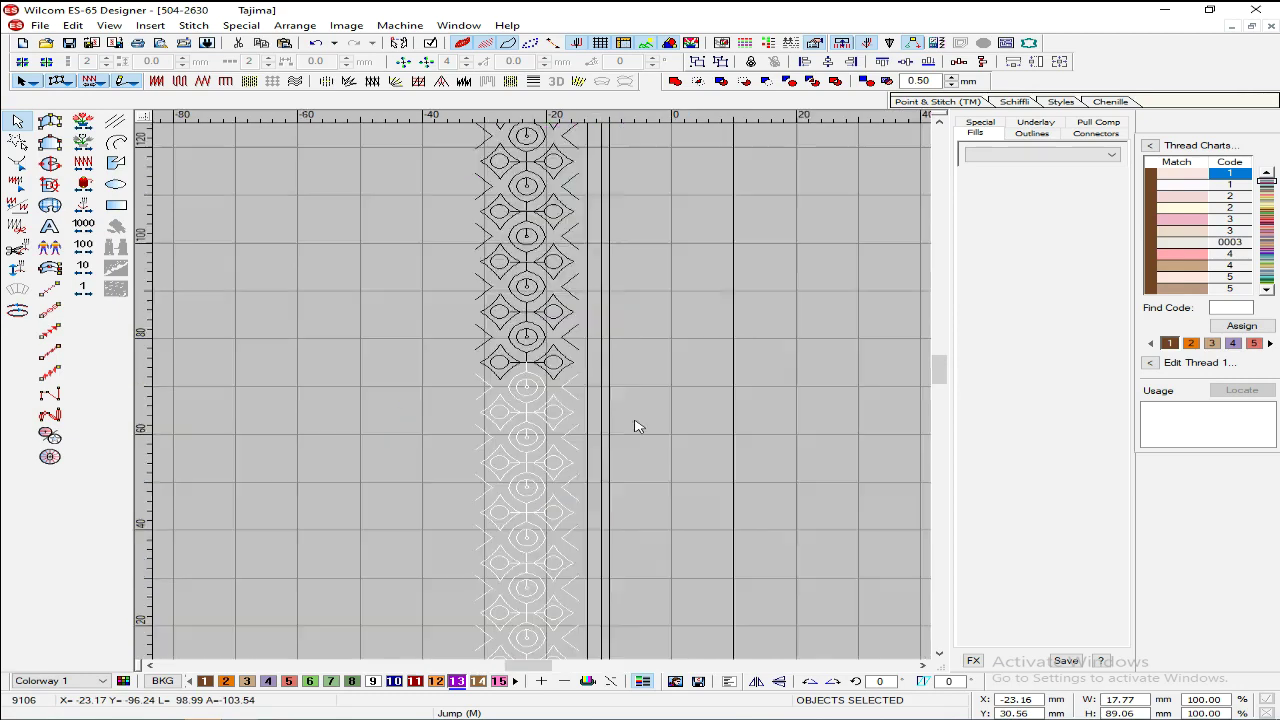
key("shift+z")
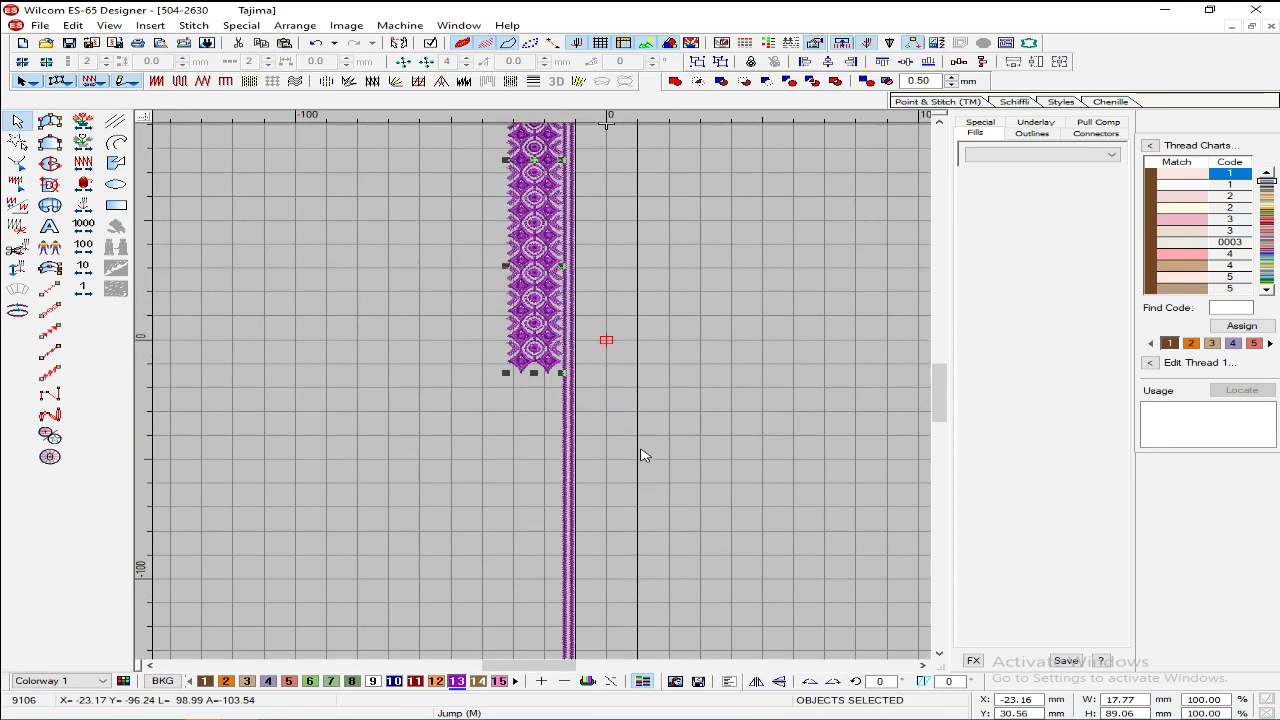
Step: Duplicate the complete stacked motif band and move the copy straight down beside the lower zigzag borders, to X -23.16, about Y -94 mm
left_click(486, 438)
key("shift+z")
middle_click(575, 269)
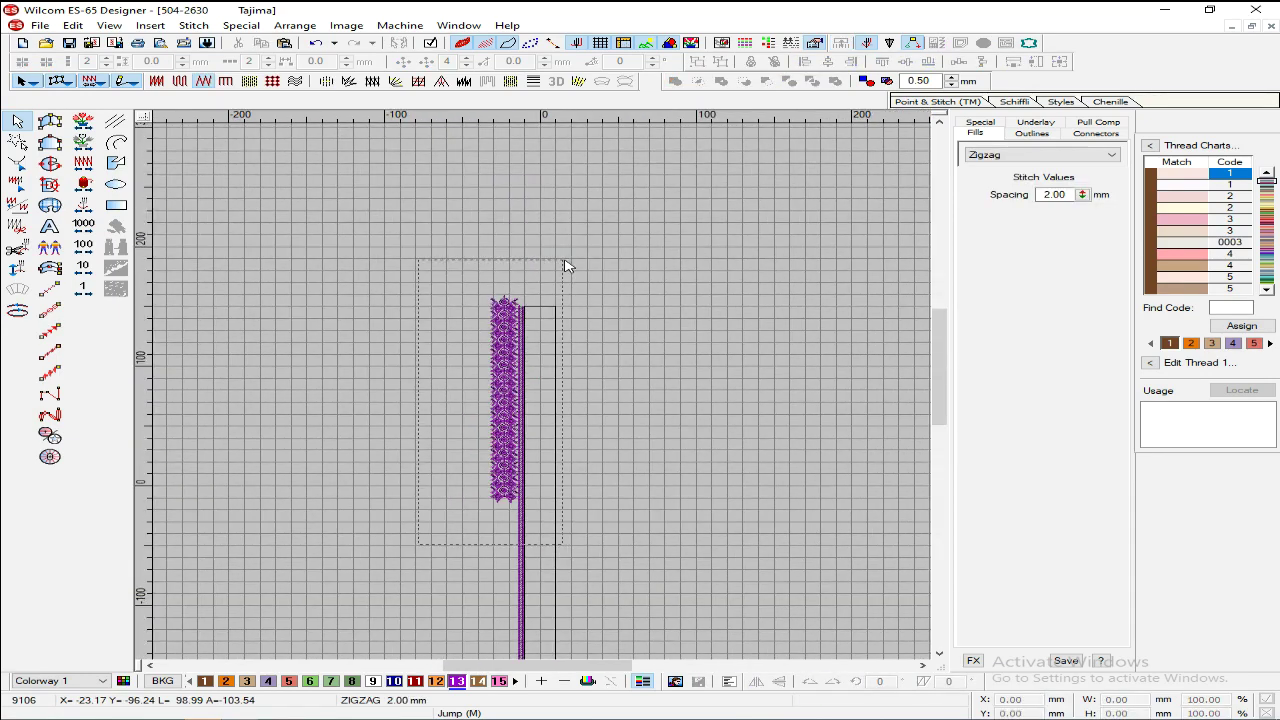
key("ctrl+a")
key("shift+z")
key("Down")
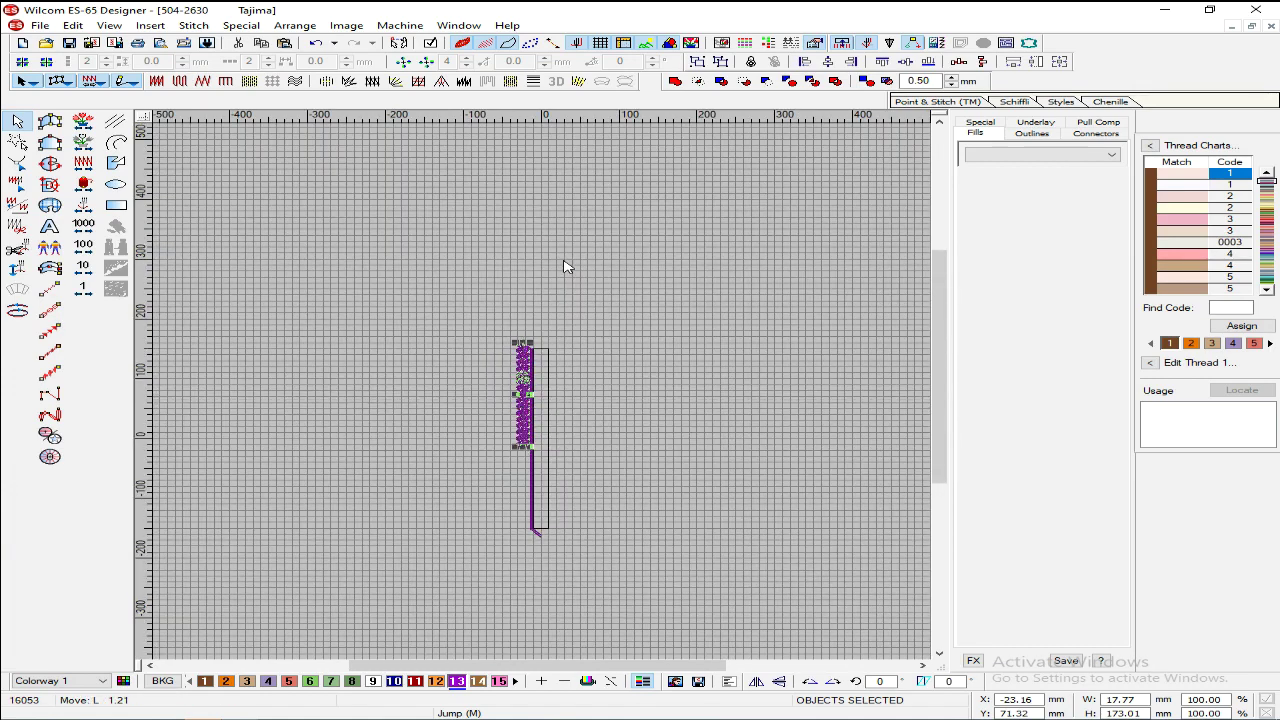
key("Down")
key("Down")
key("Down")
key("Down")
key("Down")
key("Down")
key("Down")
key("Down")
key("Down")
key("Down")
key("Down")
key("Down")
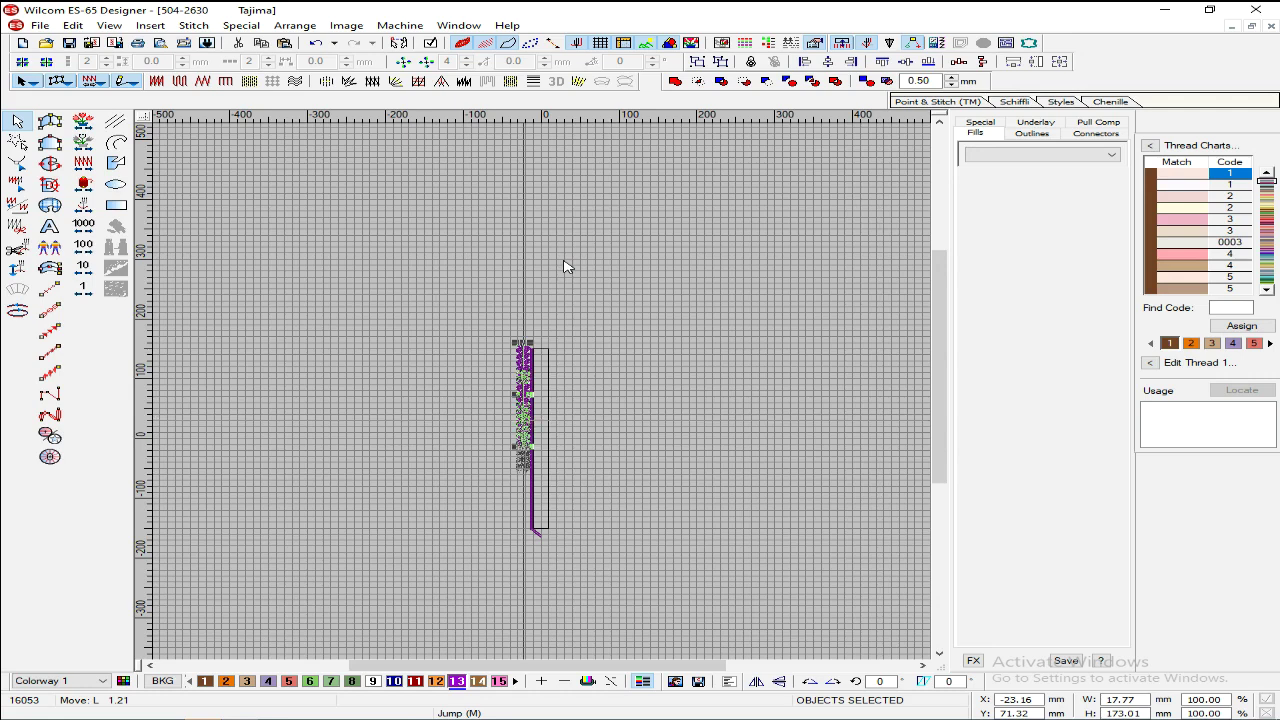
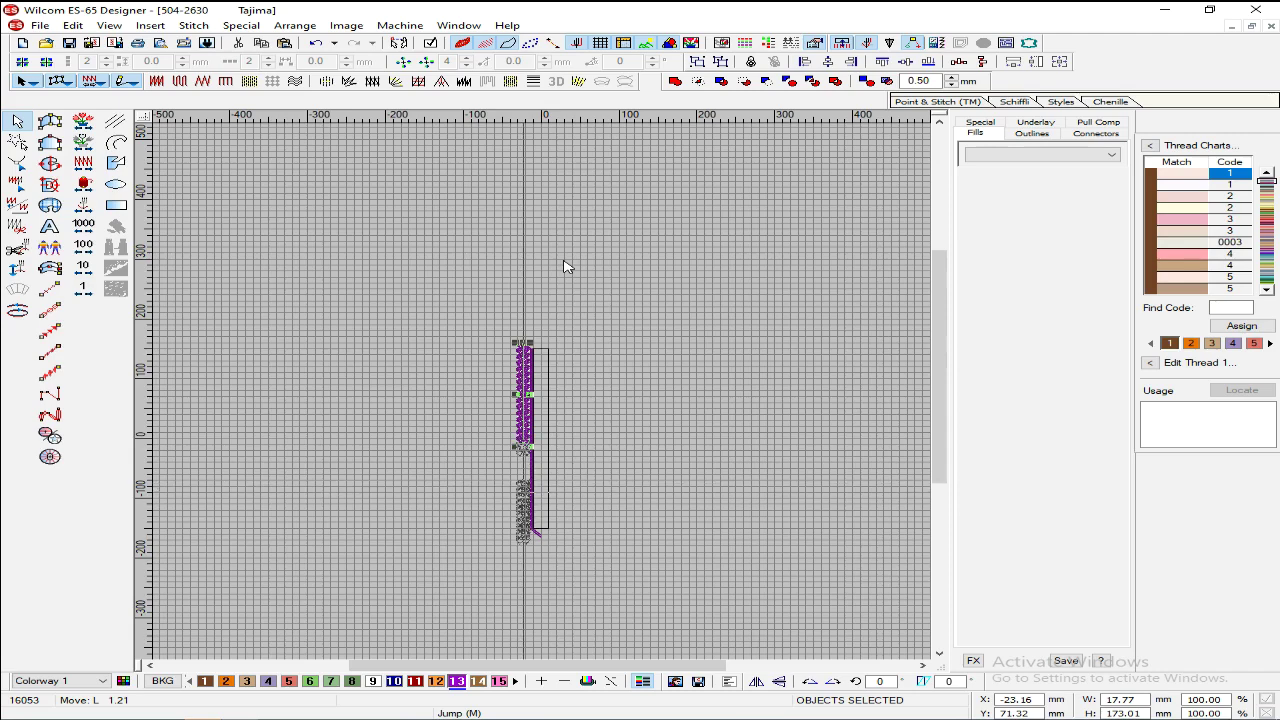
Step: Nudge the lower band copy vertically to Y -95.03 mm so its rings and diamonds join the band above, and deselect it
key("z")
key("z")
key("z")
scroll(519, 456, "down", 3)
scroll(519, 457, "up", 3)
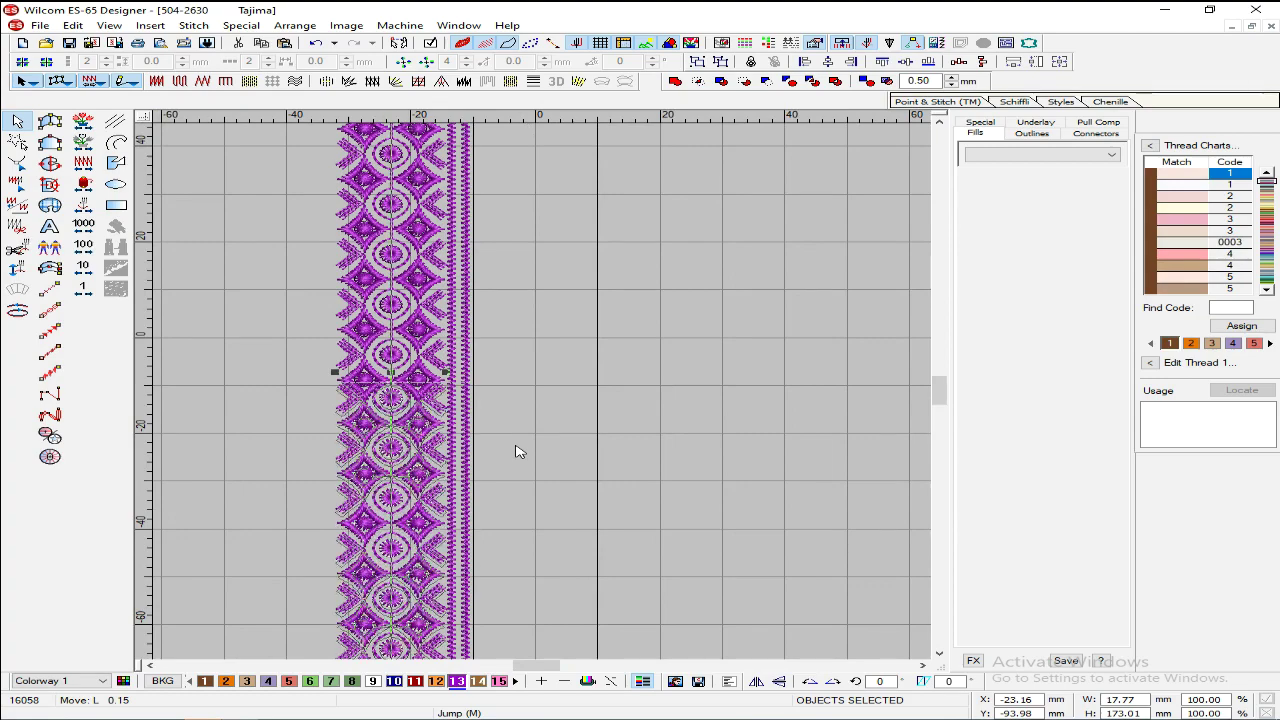
key("Up")
key("Up")
key("Up")
key("Up")
key("Up")
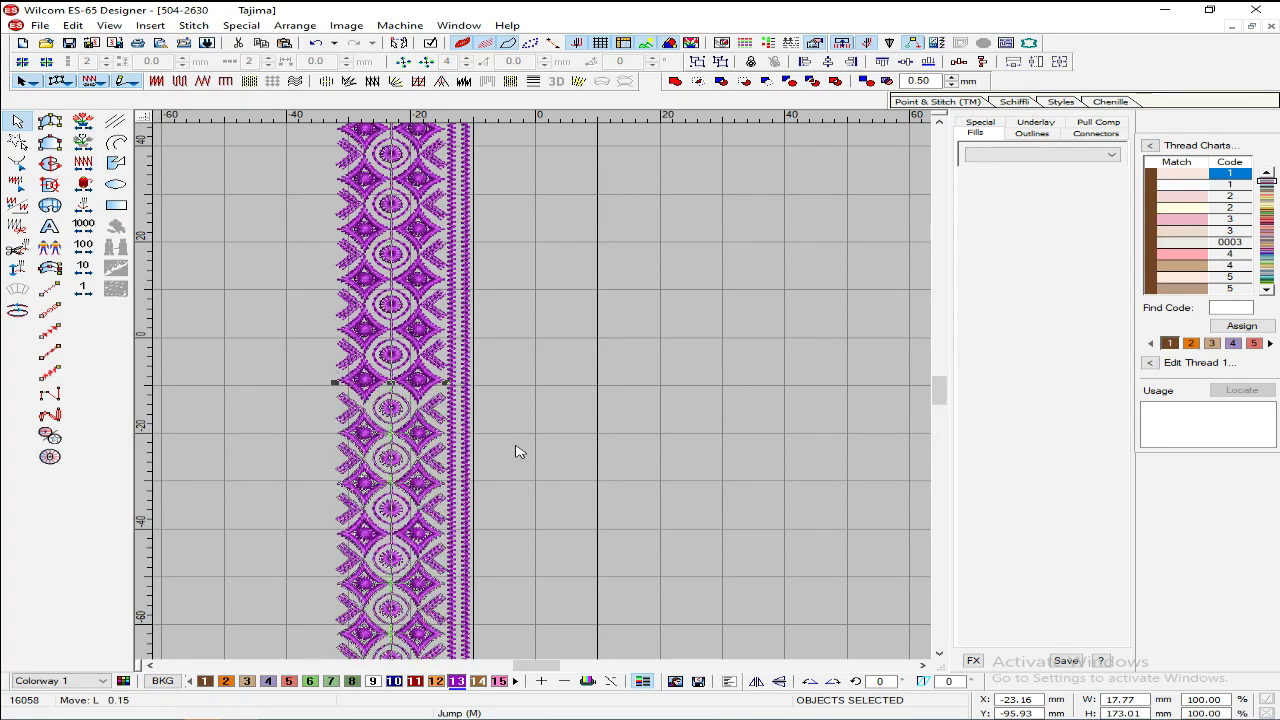
key("Up")
key("Up")
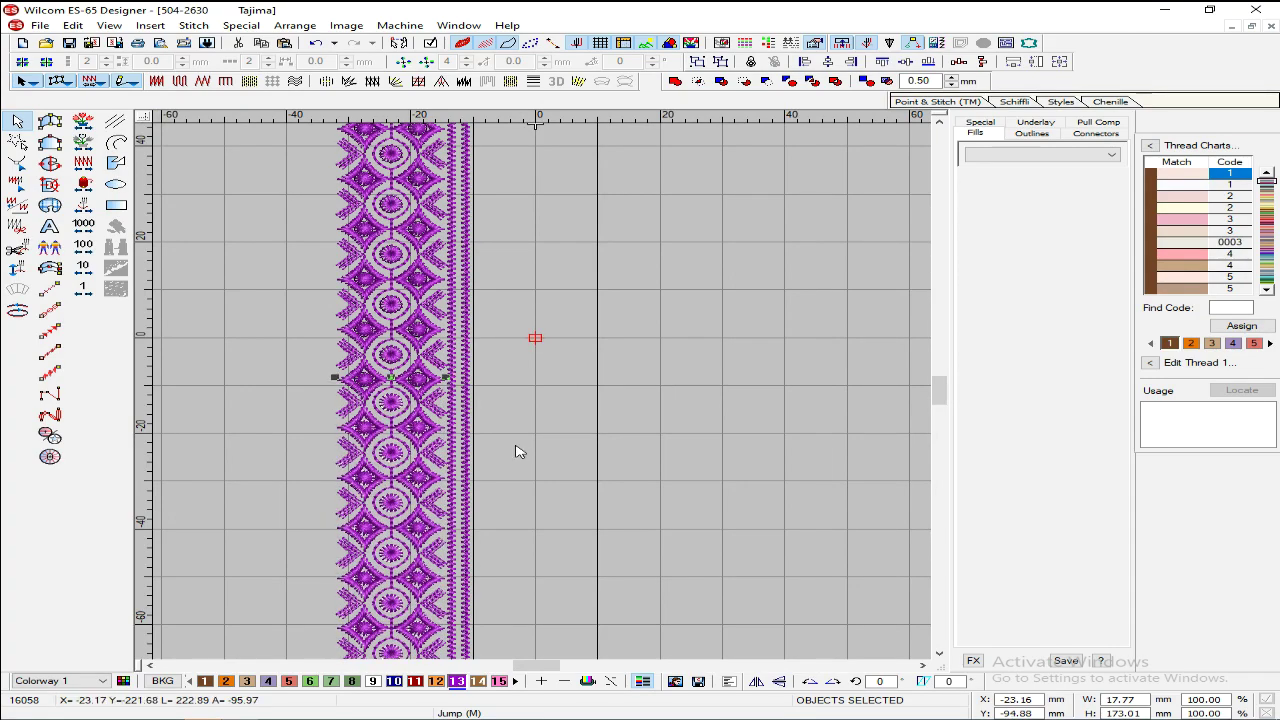
scroll(519, 452, "down", 5)
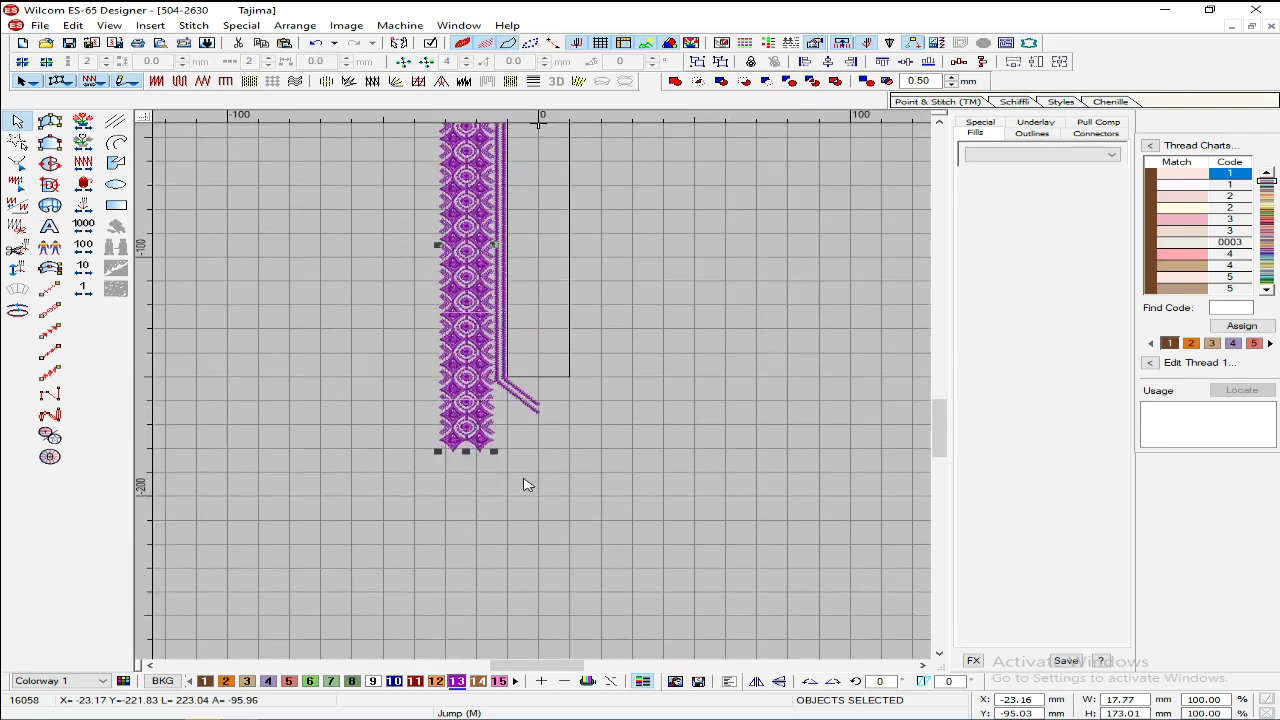
left_click(629, 458)
scroll(470, 468, "up", 1)
scroll(449, 471, "down", 2)
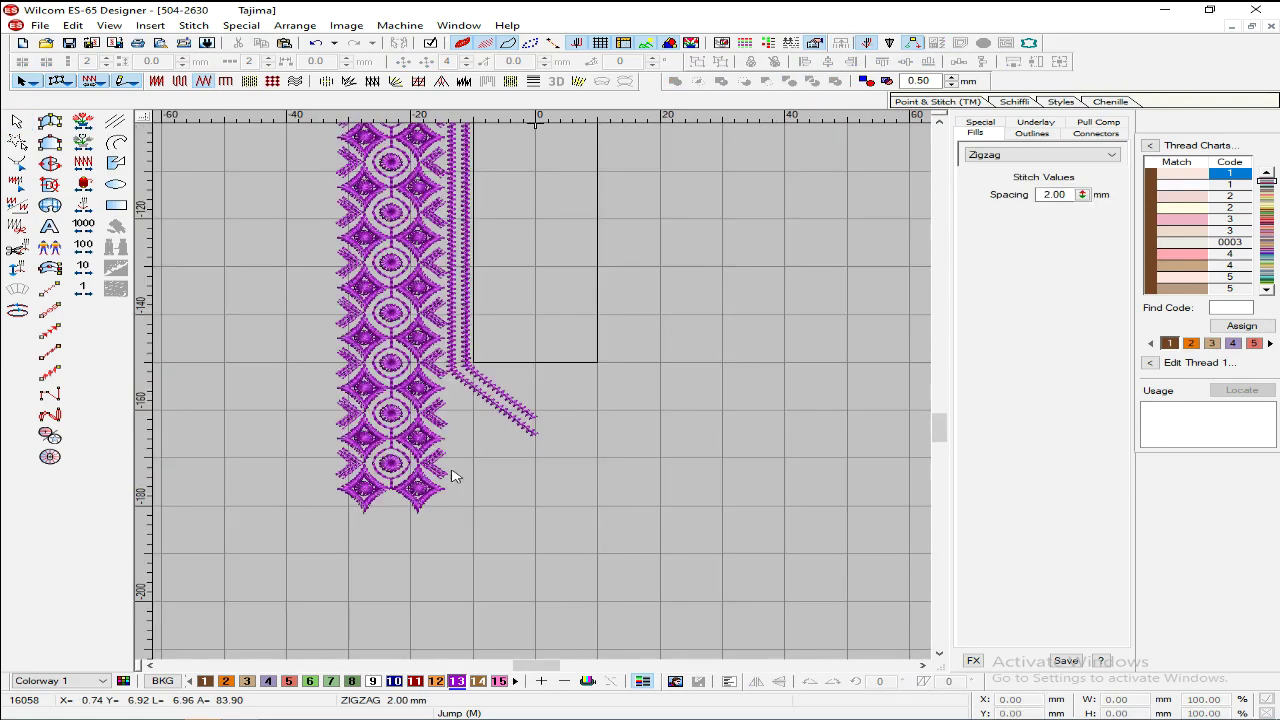
Step: Delete the lowest diamond-and-circle motif group at the bottom end of the vertical border
key("z")
left_click(412, 505)
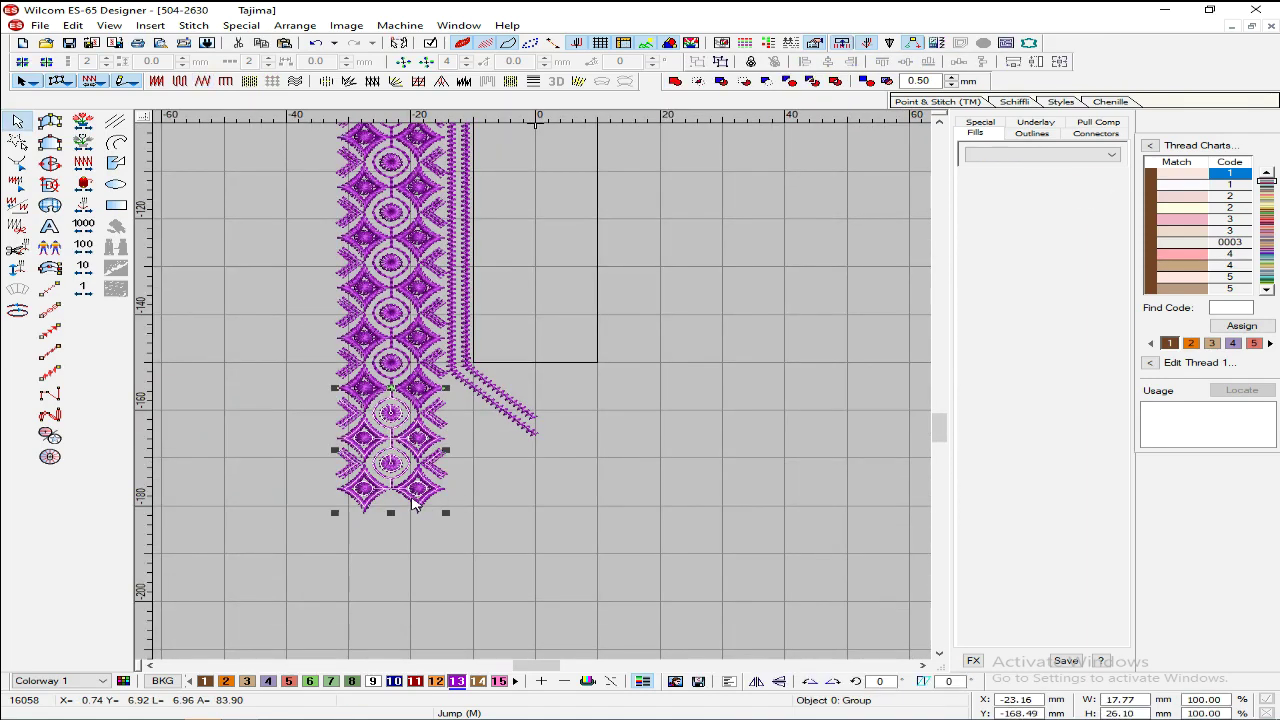
key("Delete")
Step: Duplicate the run line of the outer zigzag border and centre the copy between the two parallel zigzag lines
scroll(384, 447, "down", 1)
left_click_drag(356, 454, 513, 202)
scroll(560, 337, "up", 2)
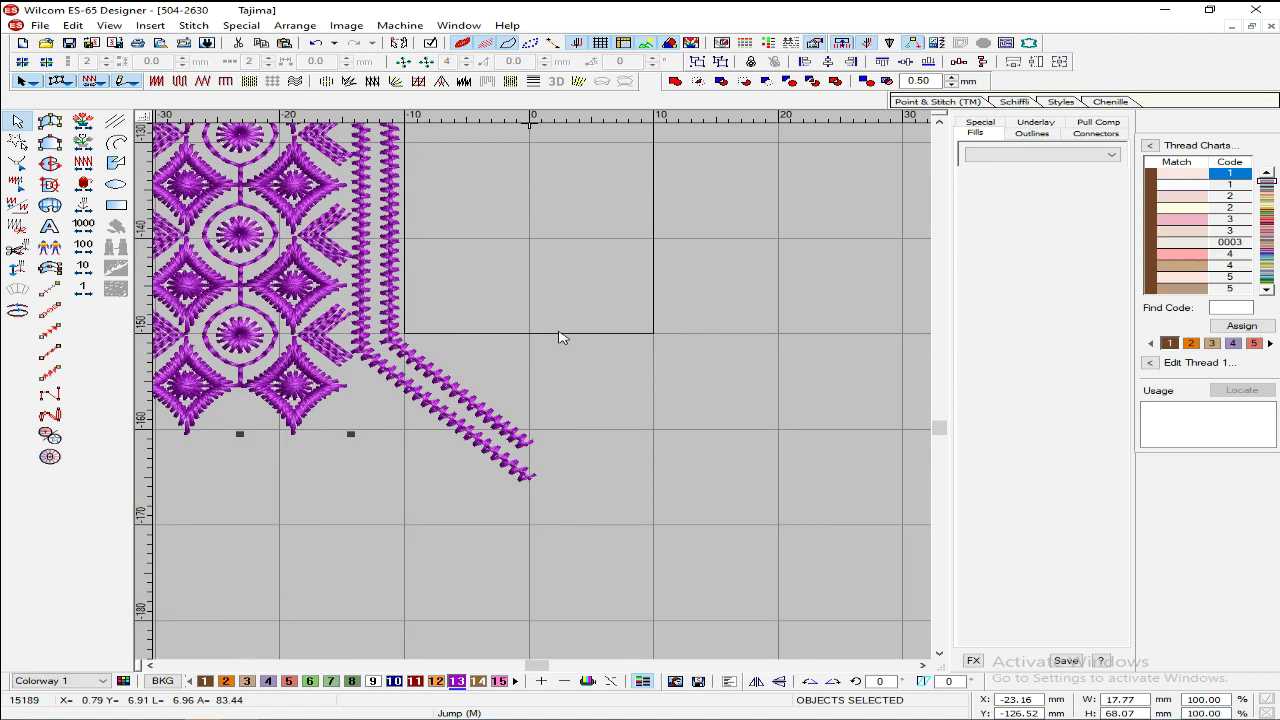
left_click(494, 430)
left_click(473, 440)
key("ctrl+d")
key("Right")
key("Right")
key("Right")
key("Right")
key("Right")
key("Right")
key("Right")
key("Right")
key("Right")
key("Right")
key("Right")
key("Right")
key("Right")
key("Right")
key("Right")
key("Left")
key("Up")
key("Up")
key("Up")
key("Up")
key("Up")
key("Up")
key("Up")
key("z")
scroll(468, 443, "up", 2)
scroll(468, 443, "down", 3)
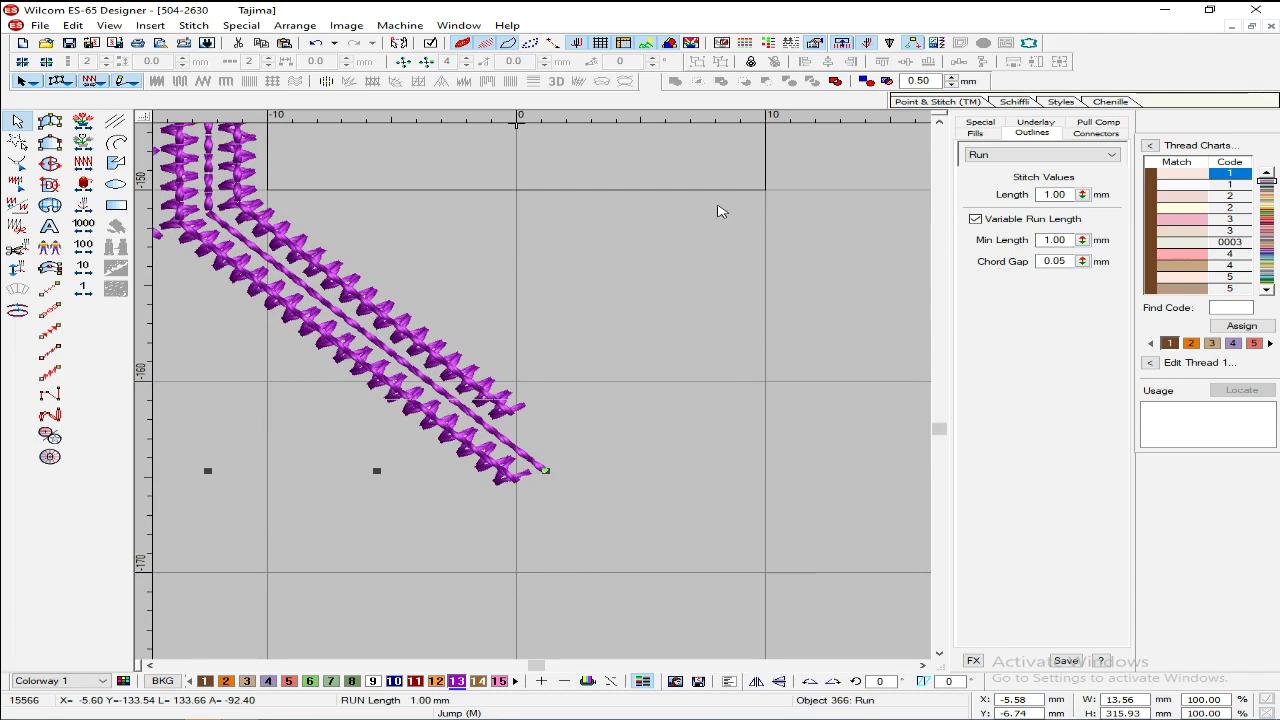
Step: Convert the centred run line to a Motif Run using pattern 03 from Single Motifs, in colour 3
right_click(551, 449)
left_click(625, 152)
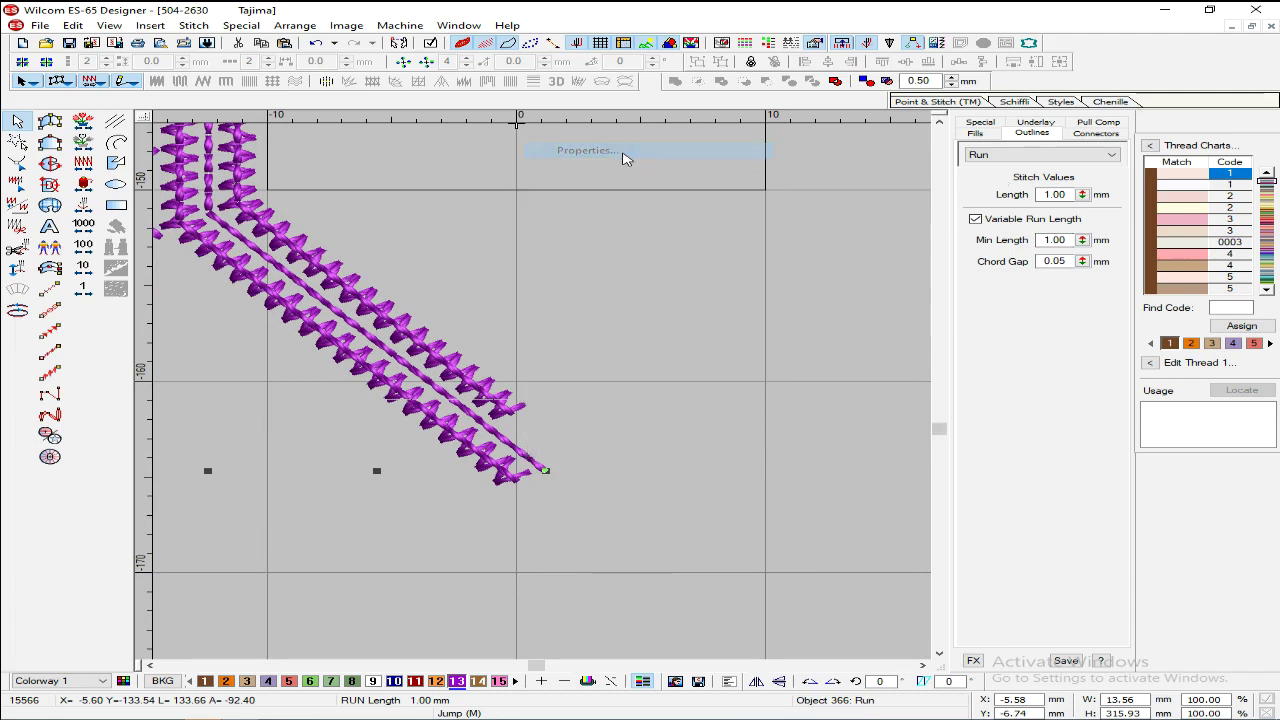
left_click(1017, 158)
left_click(1043, 195)
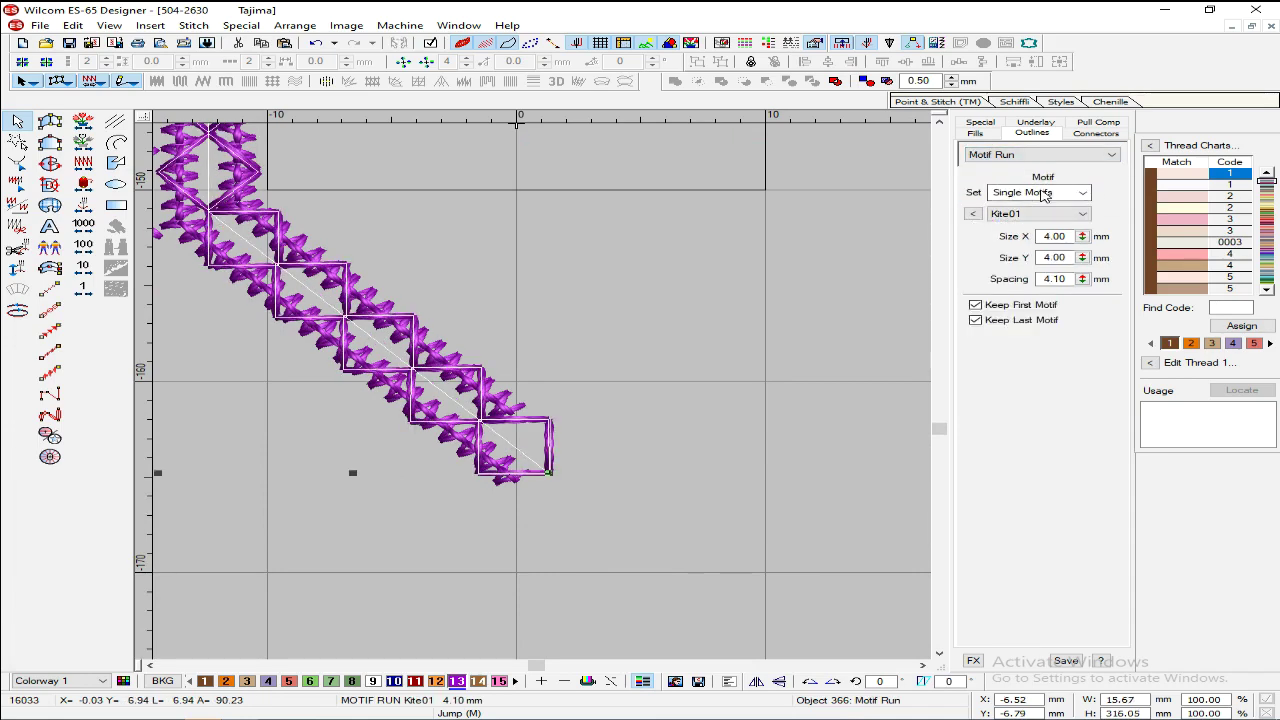
left_click(972, 213)
scroll(905, 290, "up", 5)
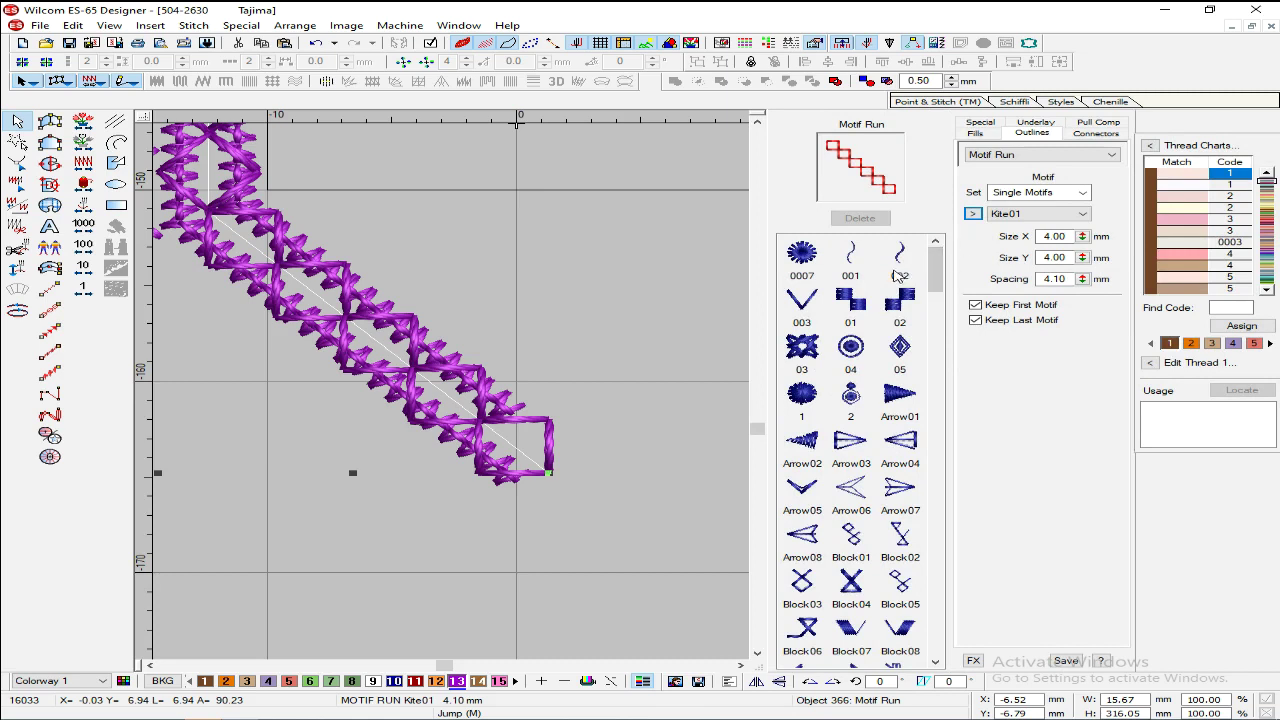
left_click(818, 356)
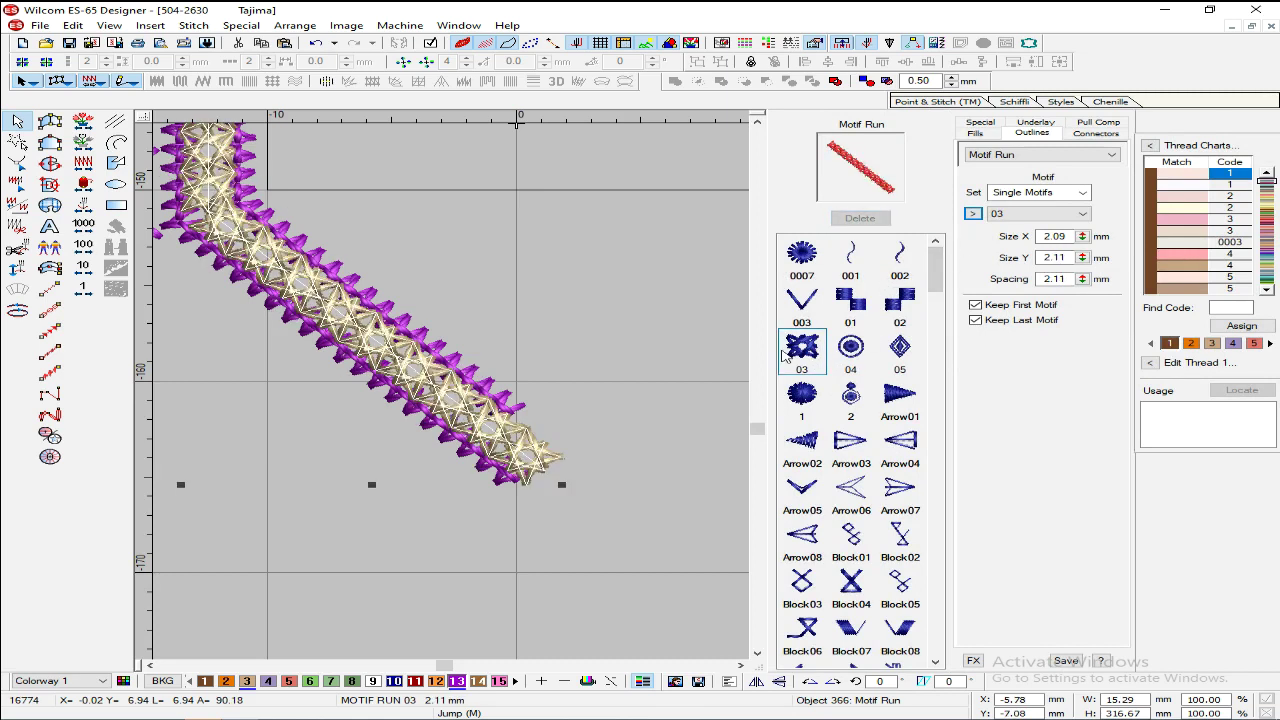
left_click(610, 302)
Step: Nudge the inner zigzag together with its run line slightly right and up, clear of the motif band, with the realistic stitch view off
key("shift+z")
key("shift+z")
scroll(503, 322, "up", 3)
left_click(414, 340)
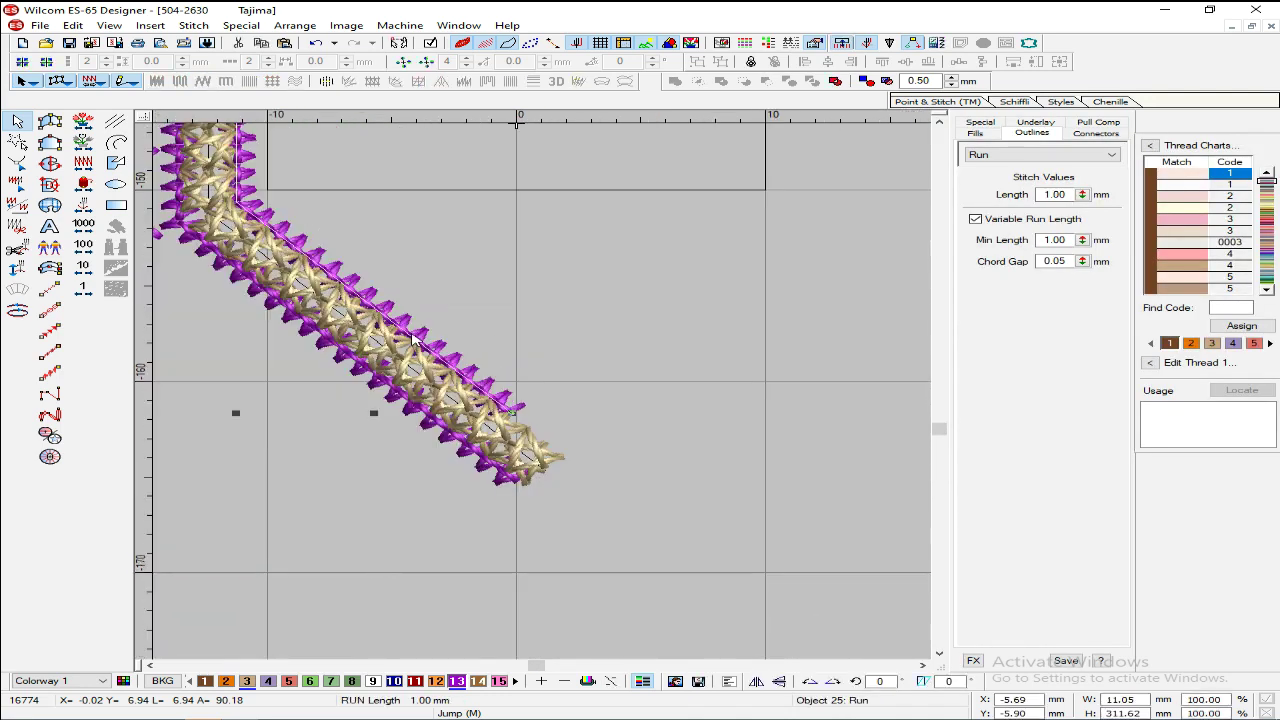
left_click(464, 44)
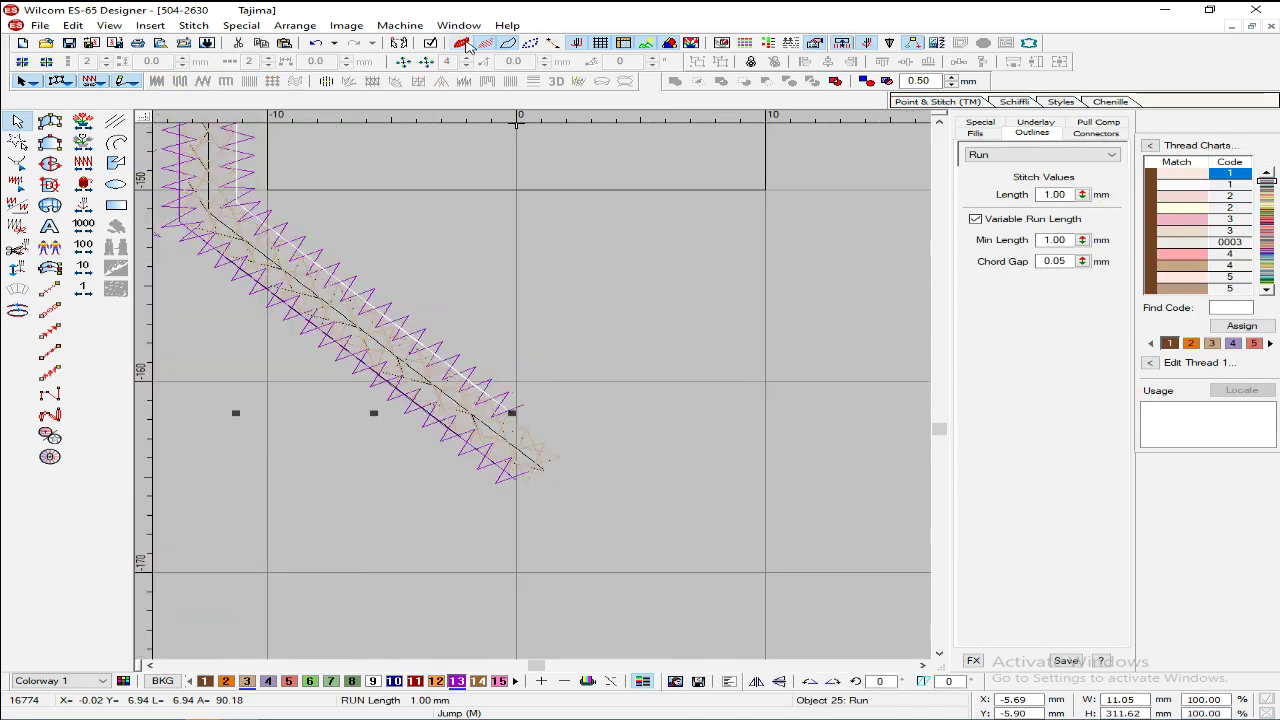
left_click(392, 310, "ctrl")
key("Right")
key("Right")
key("Right")
key("Right")
key("Right")
key("Right")
key("Right")
key("Right")
key("Right")
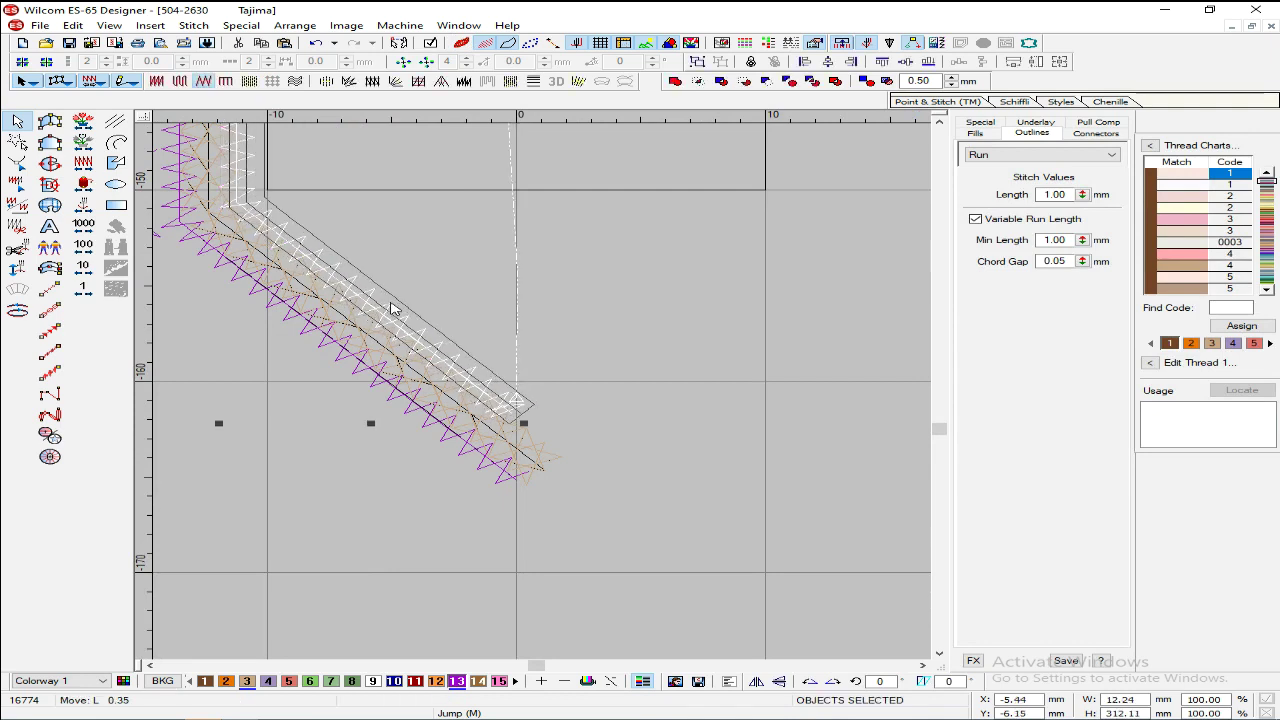
key("Up")
key("Up")
key("Up")
key("Up")
key("Left")
key("Left")
key("Left")
key("Left")
key("Left")
key("Left")
key("Left")
key("Left")
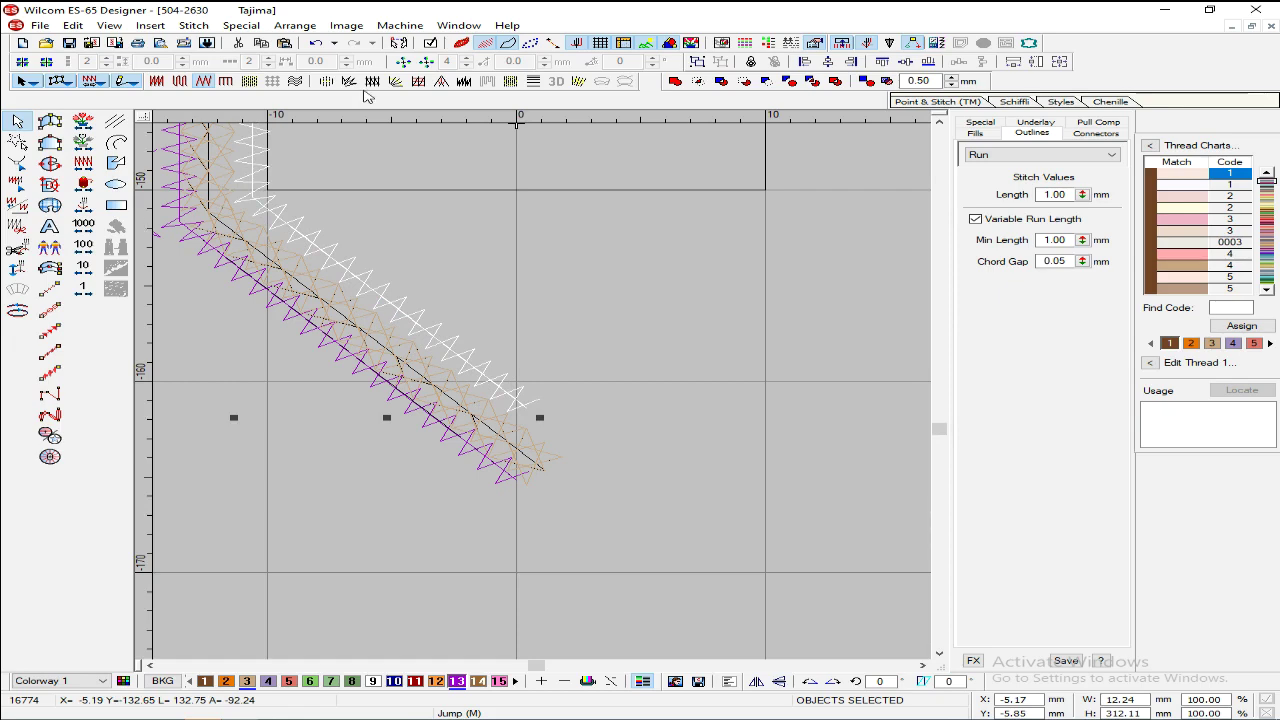
Step: Restore the realistic stitch view and examine the corner and diagonal end of the motif band
left_click(461, 43)
key("shift+z")
key("shift+z")
key("z")
key("z")
scroll(639, 357, "up", 4)
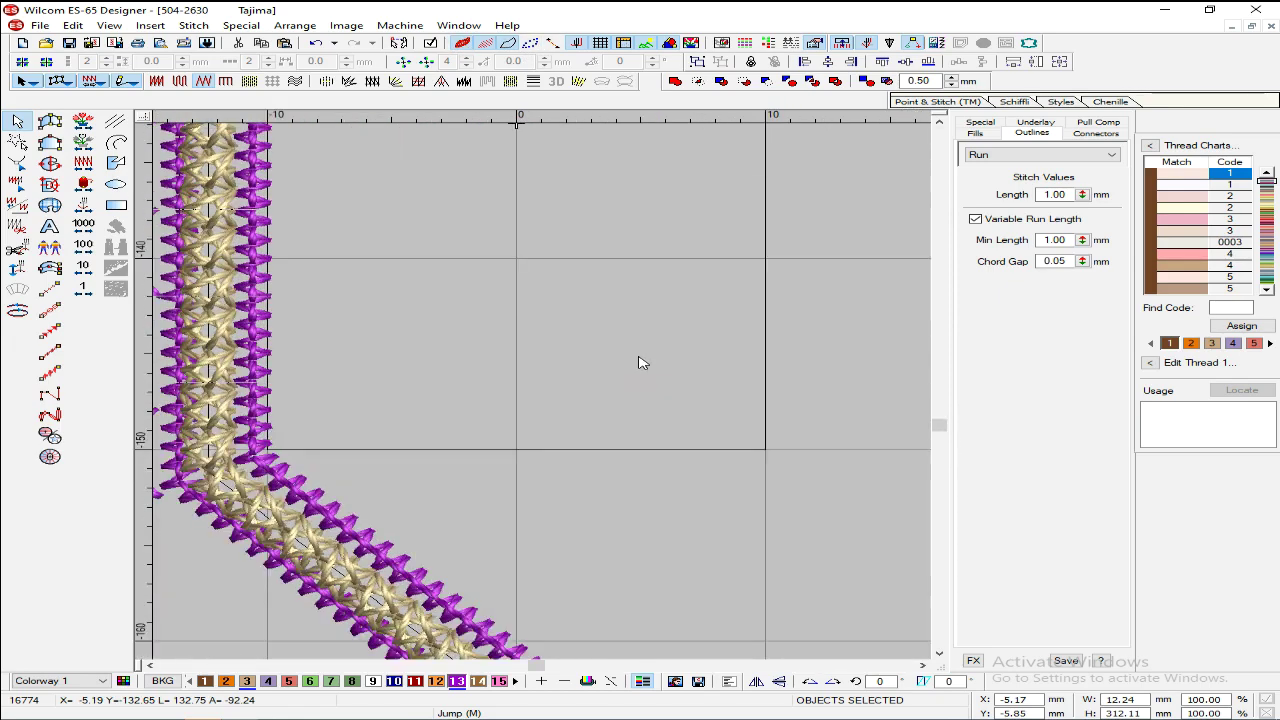
key("shift+z")
left_click(600, 462)
scroll(596, 450, "down", 3)
key("z")
left_click(415, 333)
key("Escape")
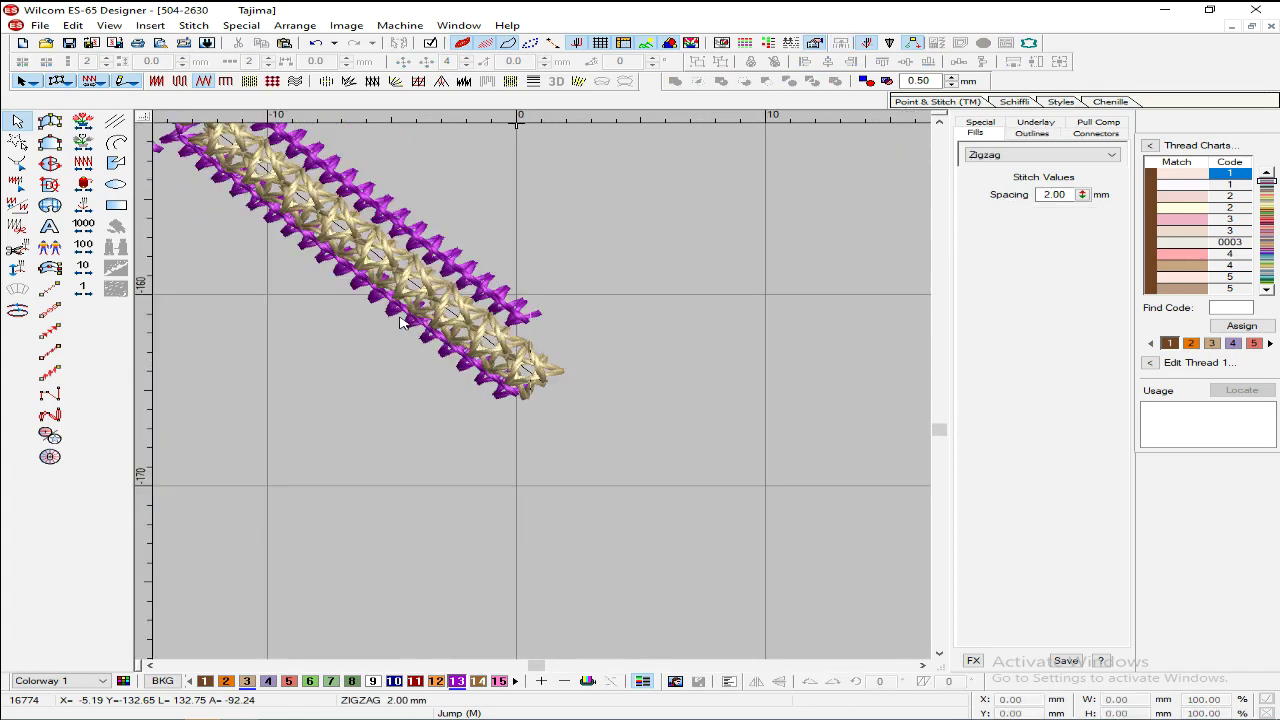
Step: Nudge the outer zigzag together with its run line left and slightly down, away from the motif band
key("t")
left_click(410, 327)
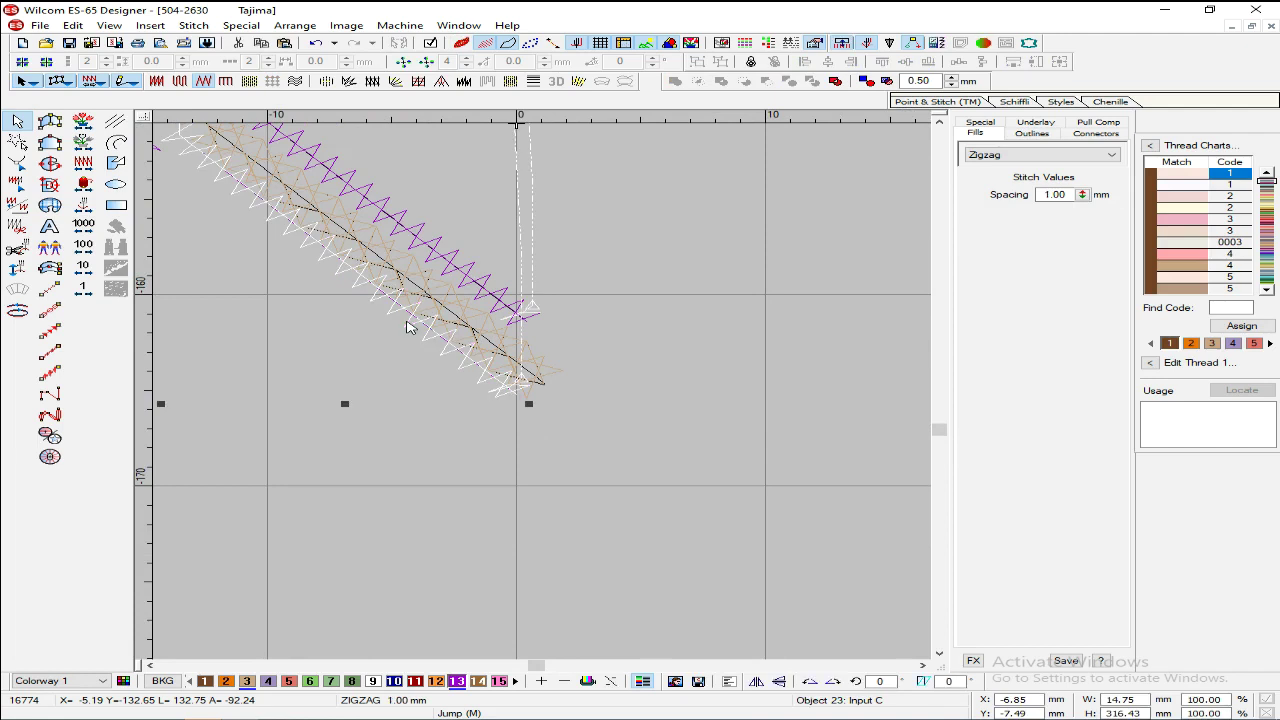
left_click(405, 313, "ctrl")
key("shift+z")
key("Left")
key("Left")
key("Left")
key("Left")
key("Left")
key("Left")
key("Left")
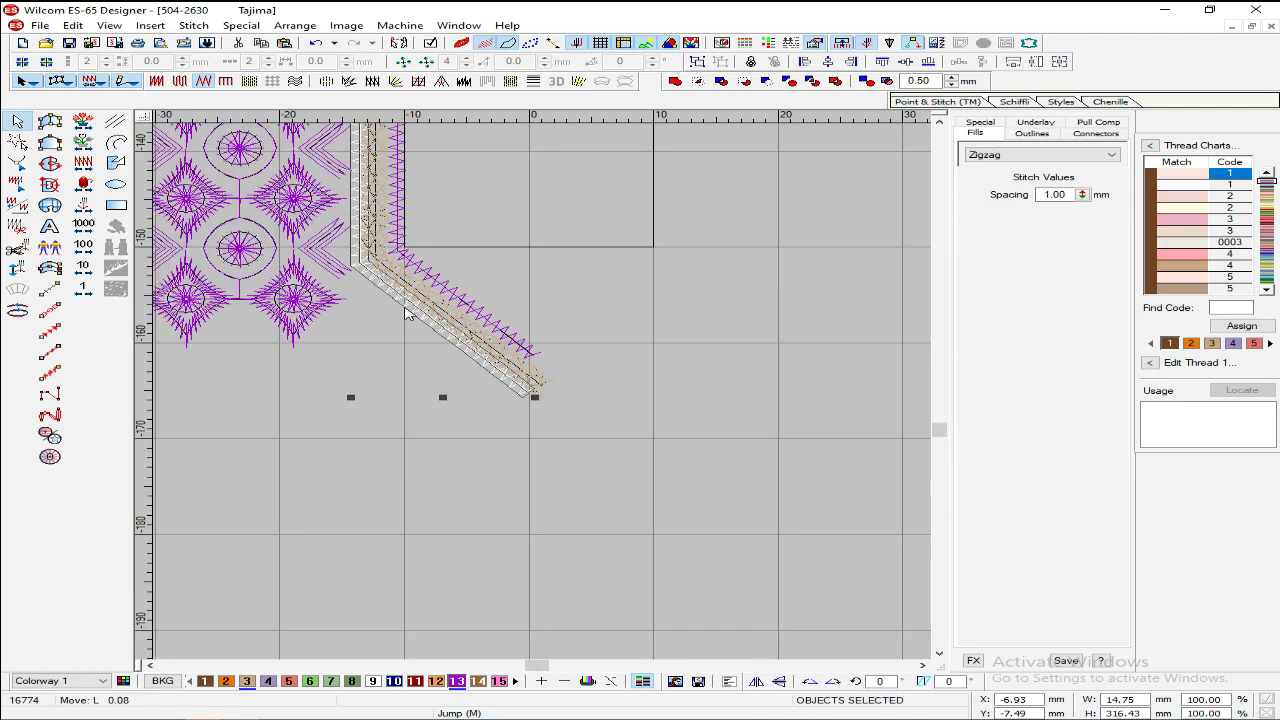
key("Left")
key("Left")
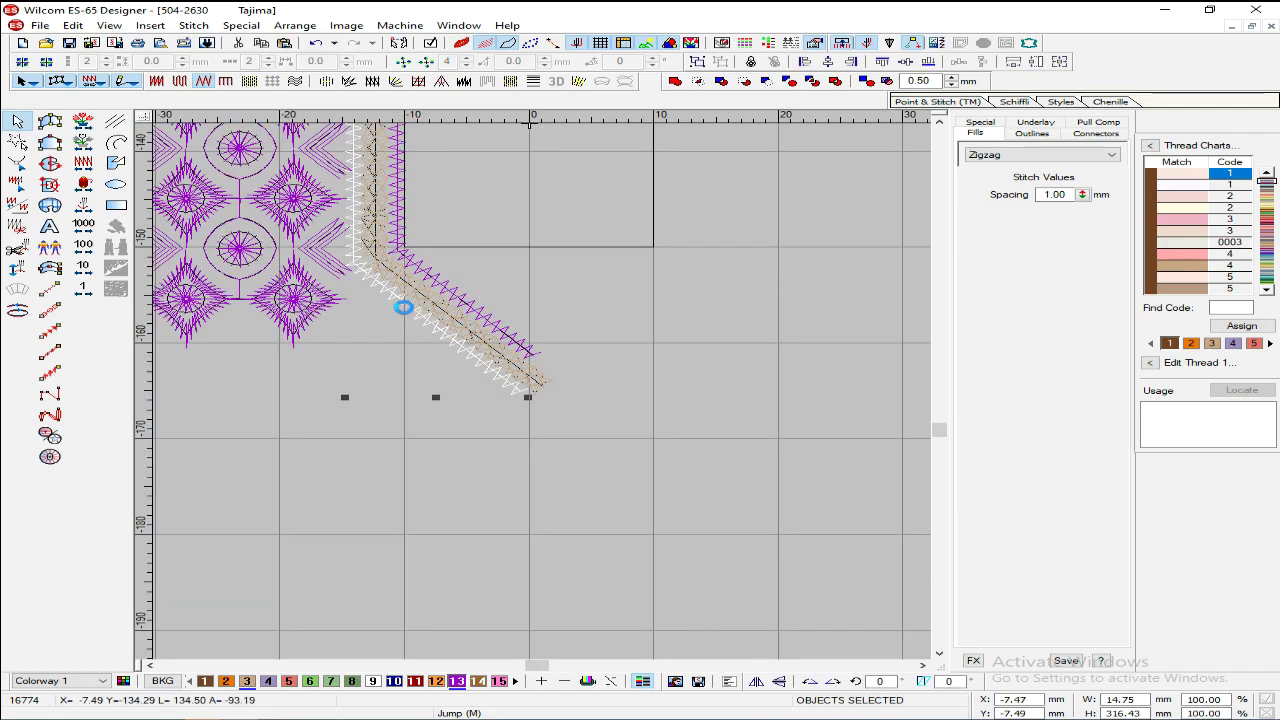
key("Down")
key("Down")
key("Down")
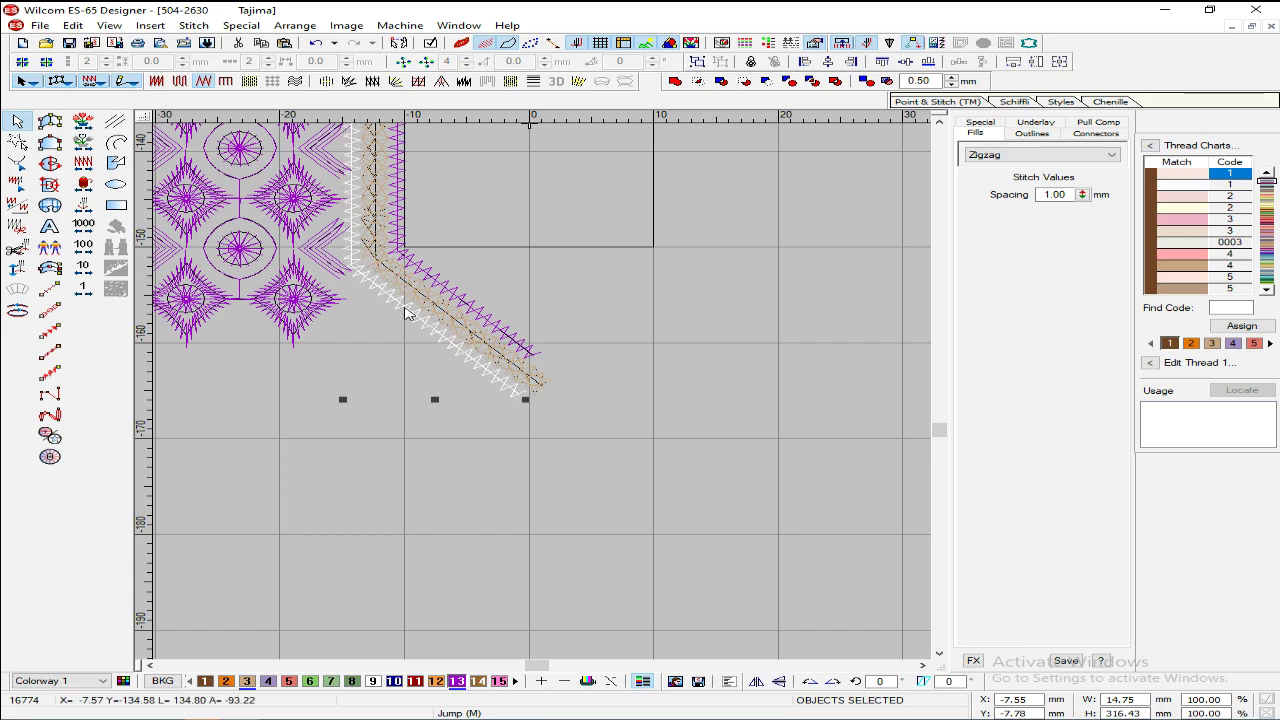
left_click(340, 308)
Step: Reshape the outer run line and its zigzag, extending their diagonal ends to the vertical centre line at 0
key("z")
key("z")
key("shift+z")
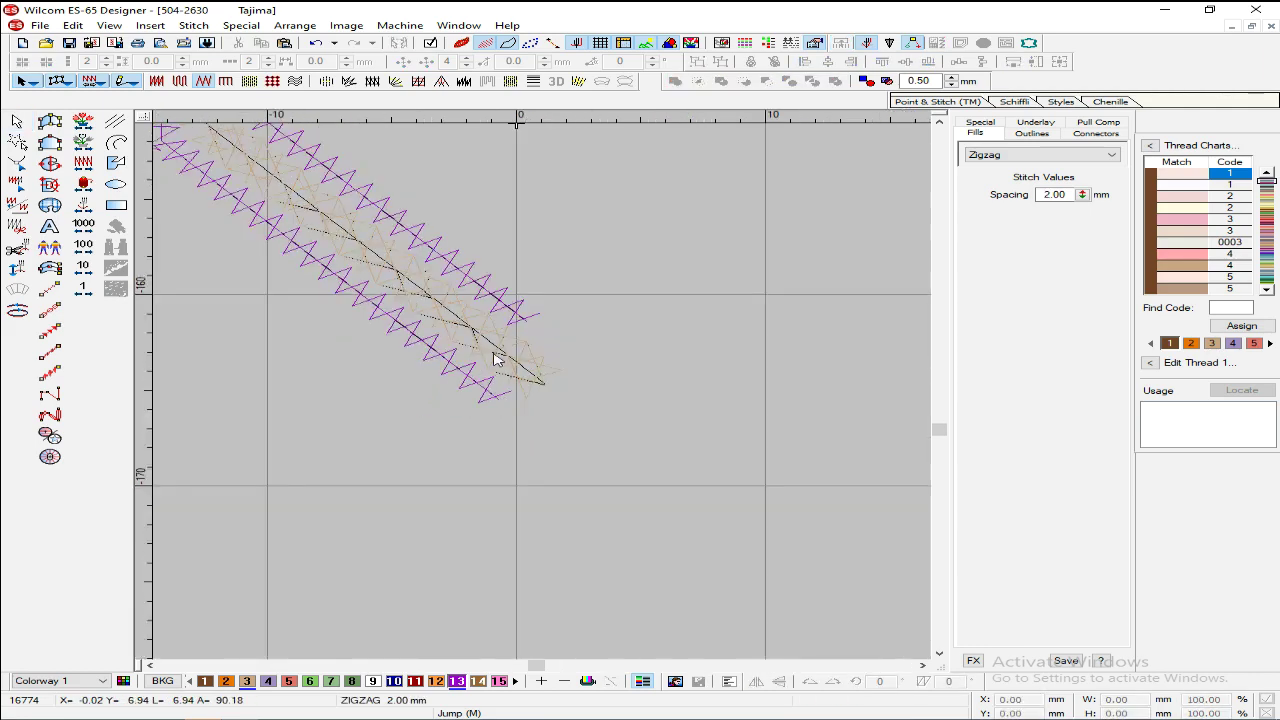
left_click(468, 372)
key("h")
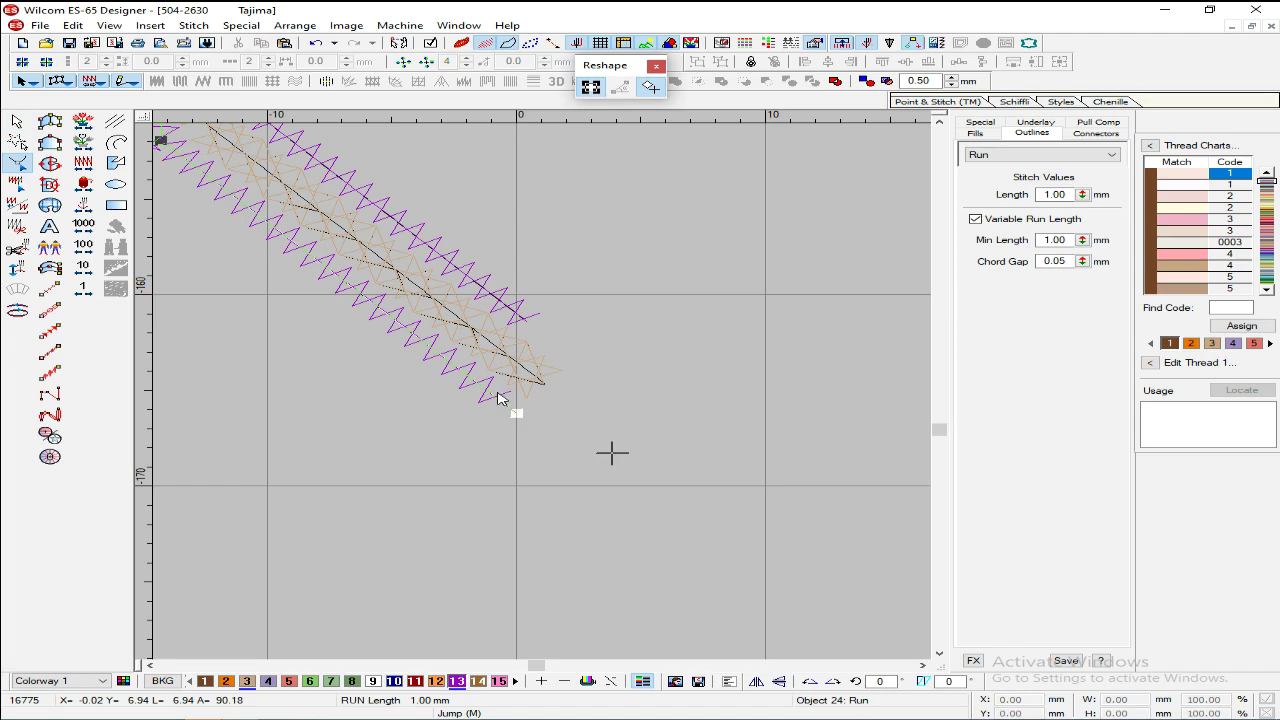
key("Escape")
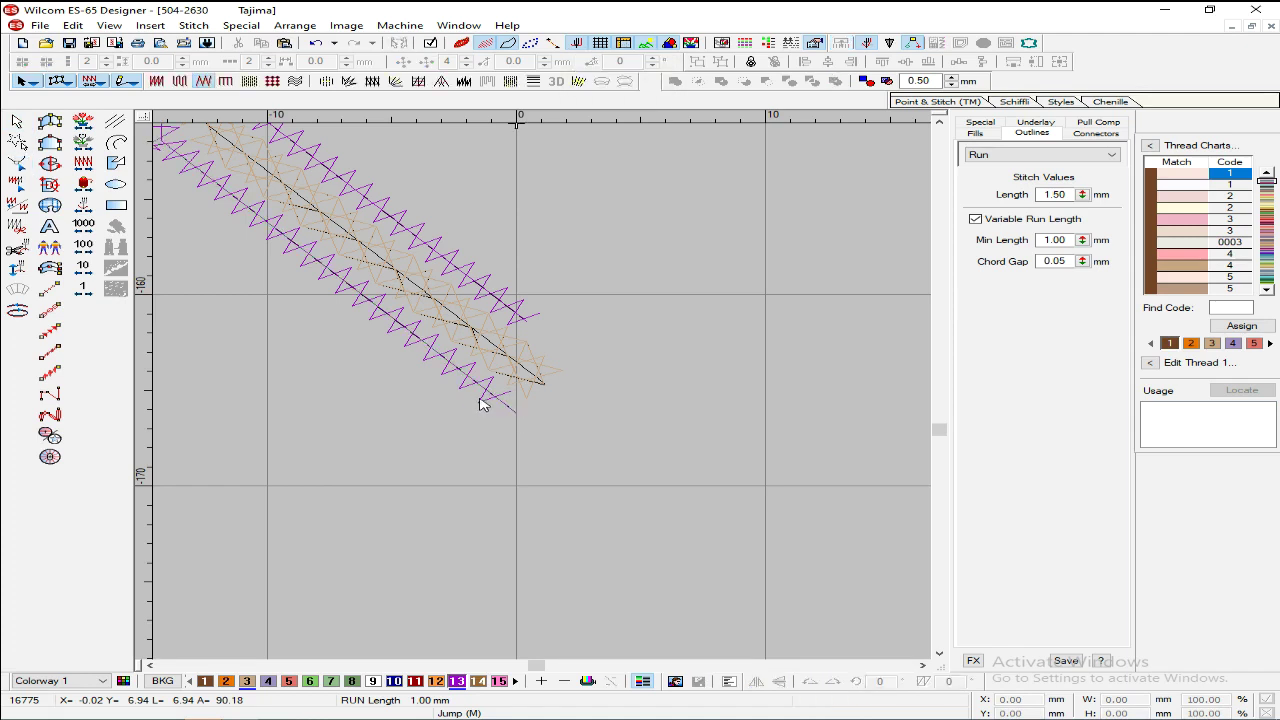
left_click(480, 405)
key("h")
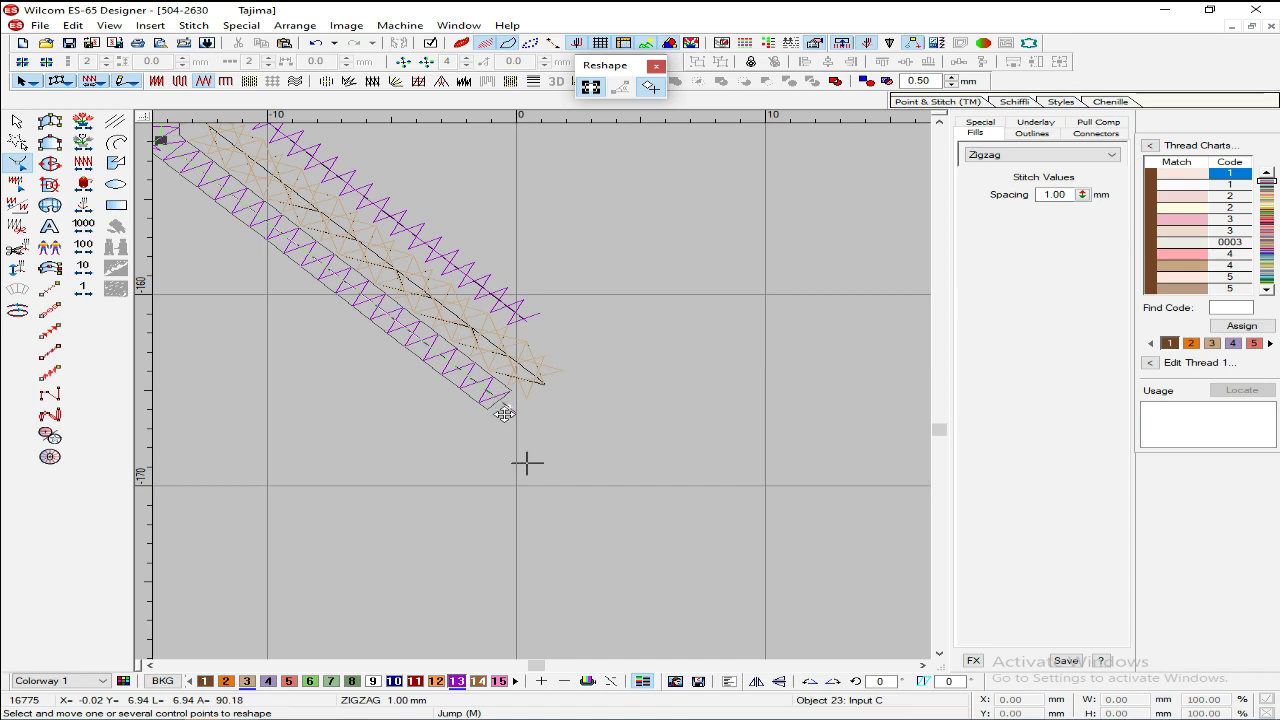
left_click_drag(507, 421, 505, 425)
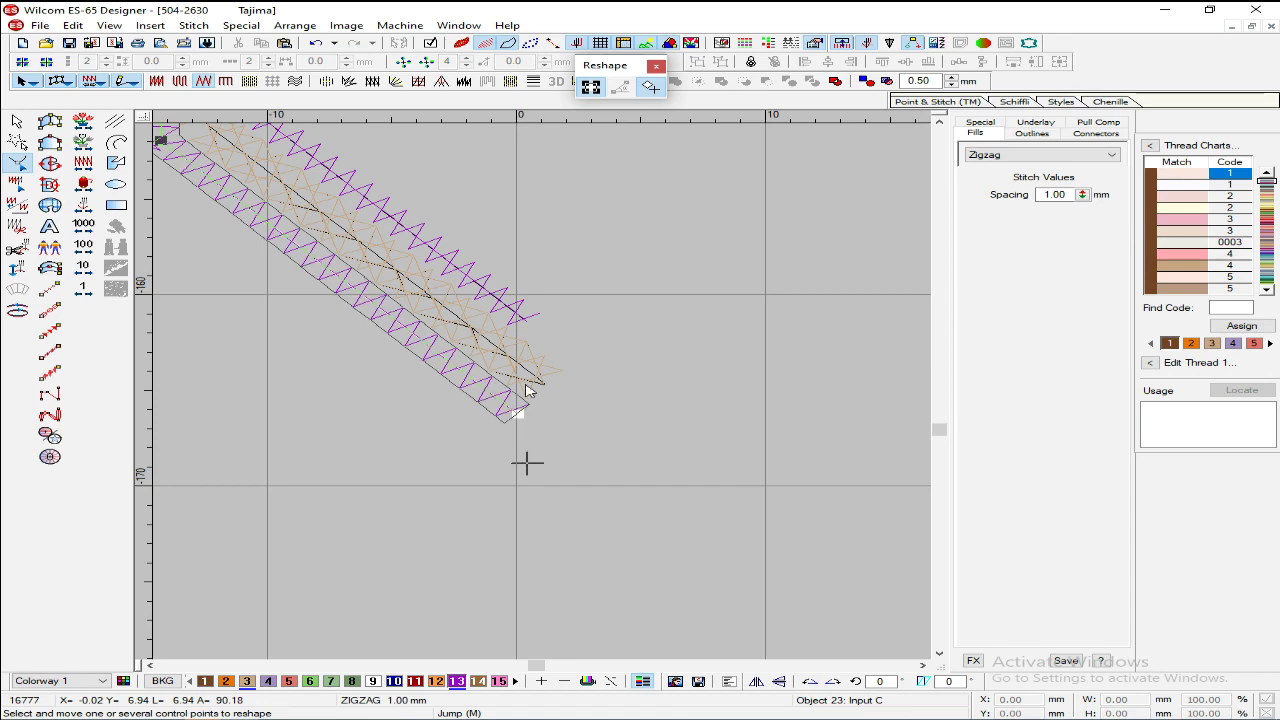
key("Escape")
Step: Reshape the motif run, shortening its diagonal end to the vertical centre line at 0
left_click(519, 374)
key("h")
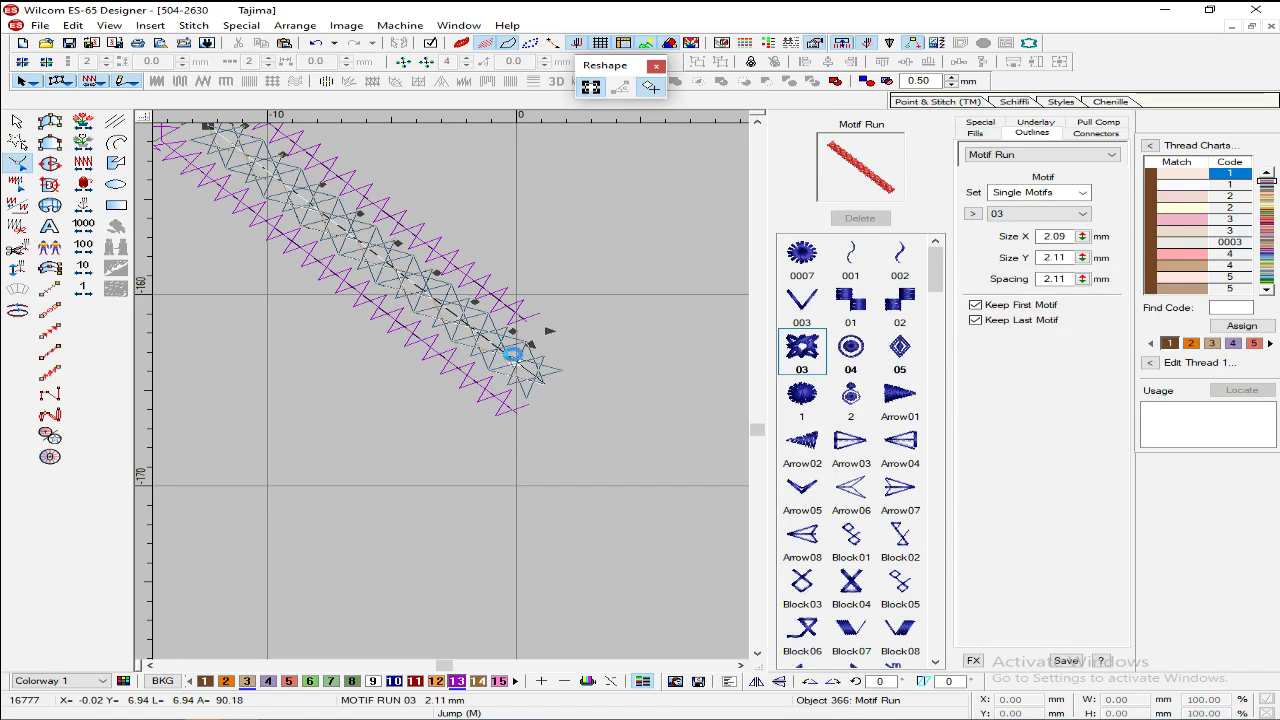
key("Escape")
Step: Reshape the inner run line and its zigzag, shortening both diagonal ends to the vertical centre line at 0
left_click(507, 308)
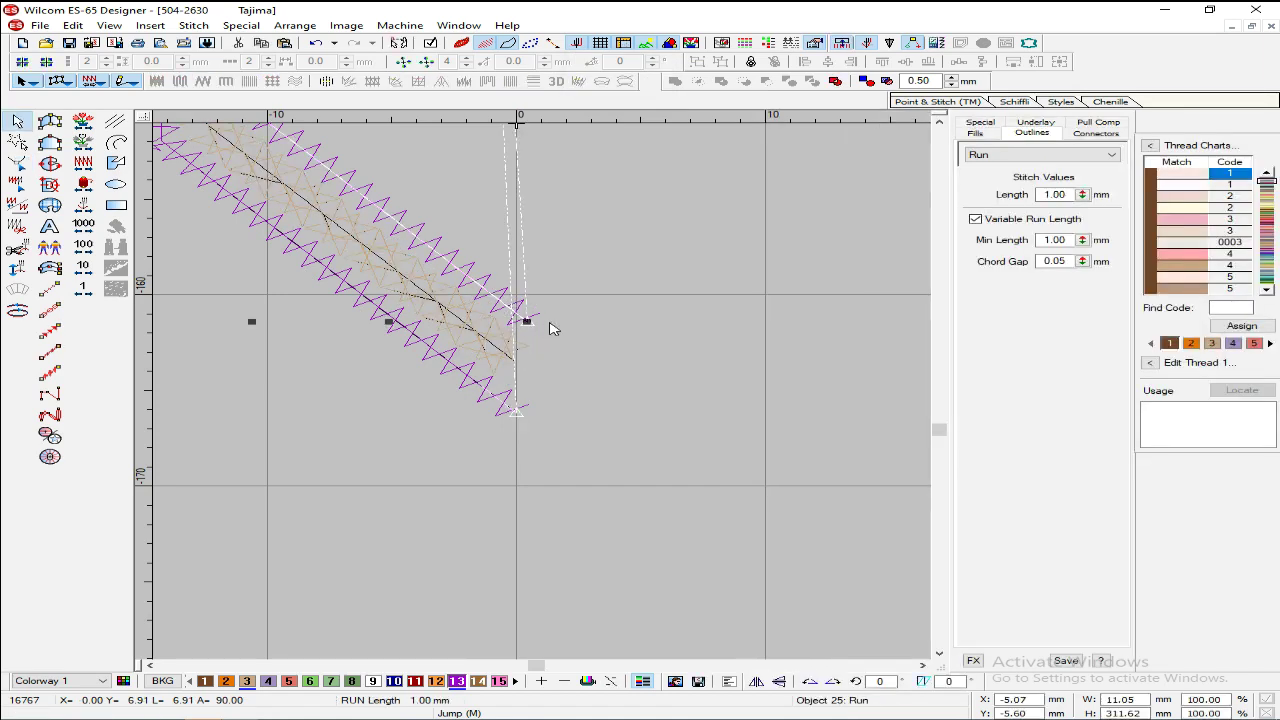
key("h")
scroll(608, 406, "up", 2)
left_click_drag(628, 413, 684, 438)
left_click_drag(610, 408, 567, 378)
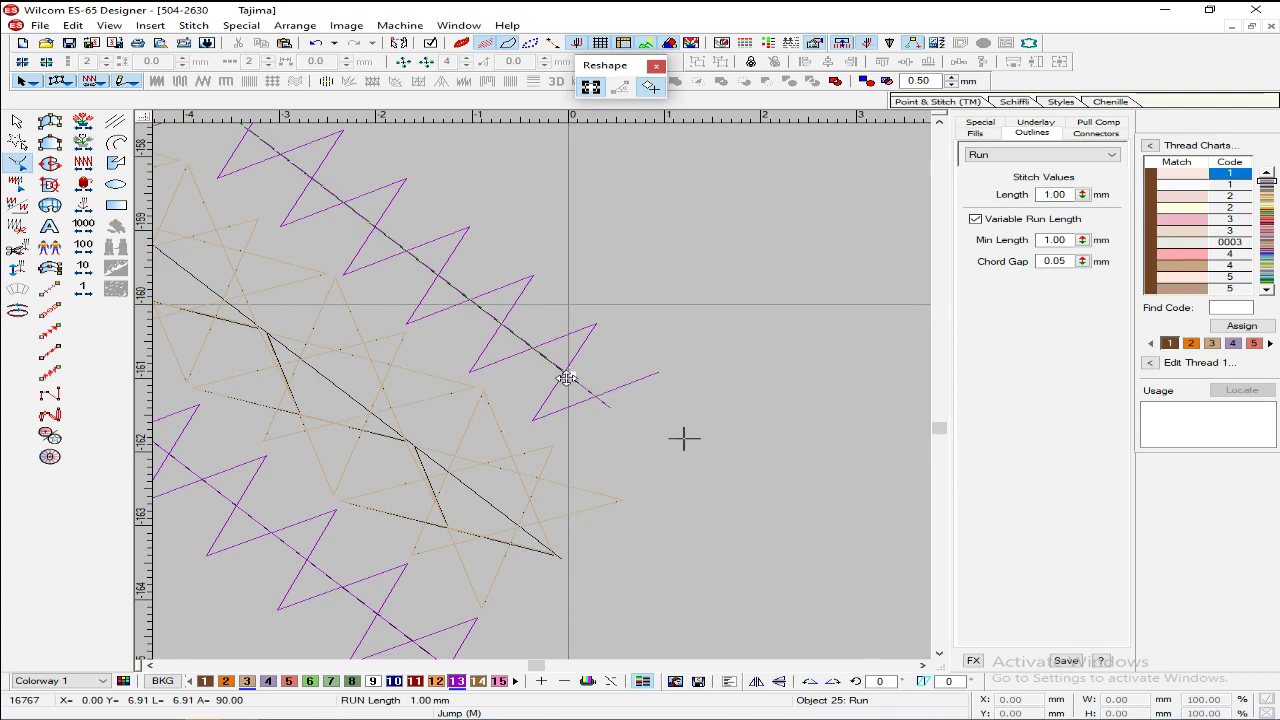
key("Escape")
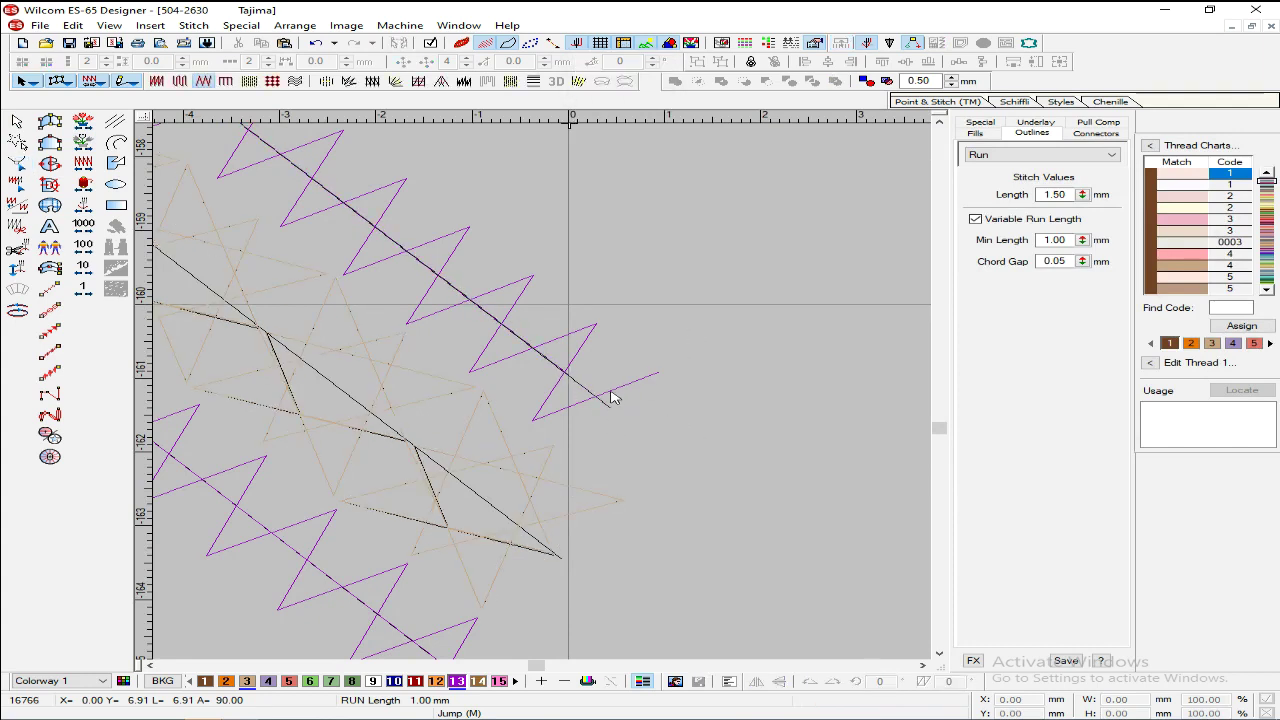
left_click(594, 395)
key("h")
left_click_drag(608, 409, 568, 376)
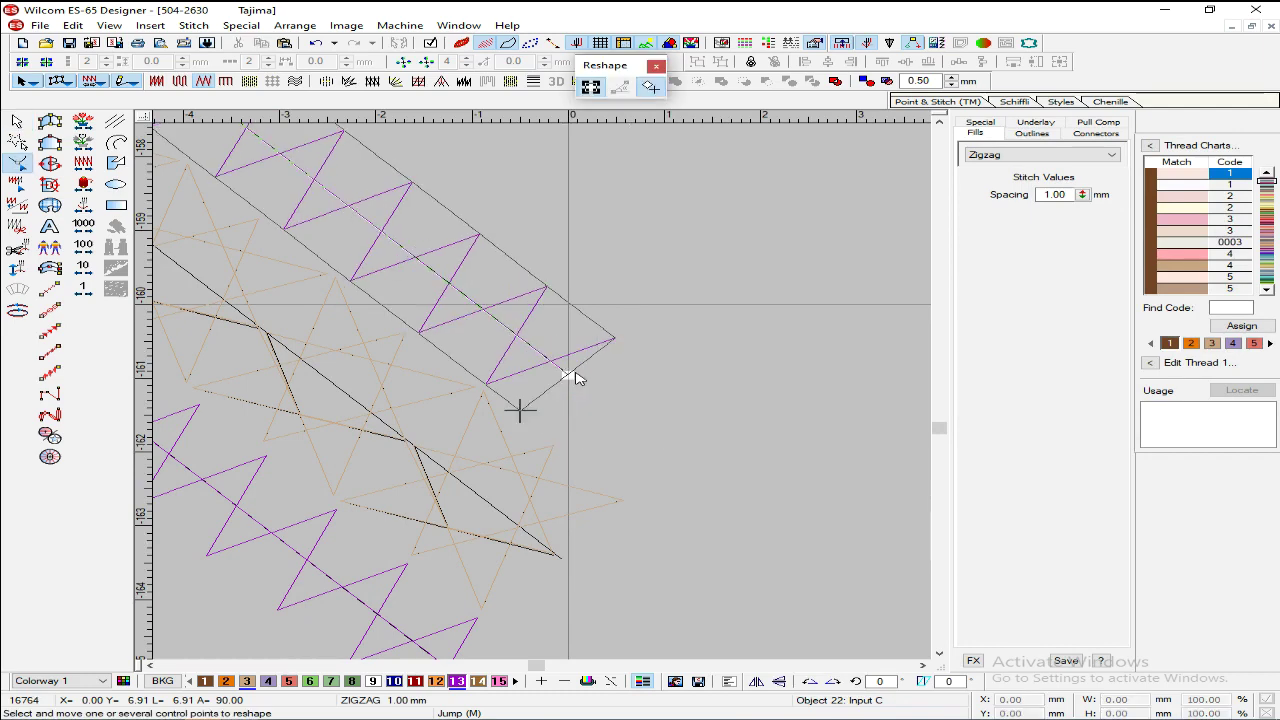
key("shift+z")
key("shift+z")
key("Escape")
Step: Examine the full length of the border and its diagonal end in the realistic stitch view
key("shift+z")
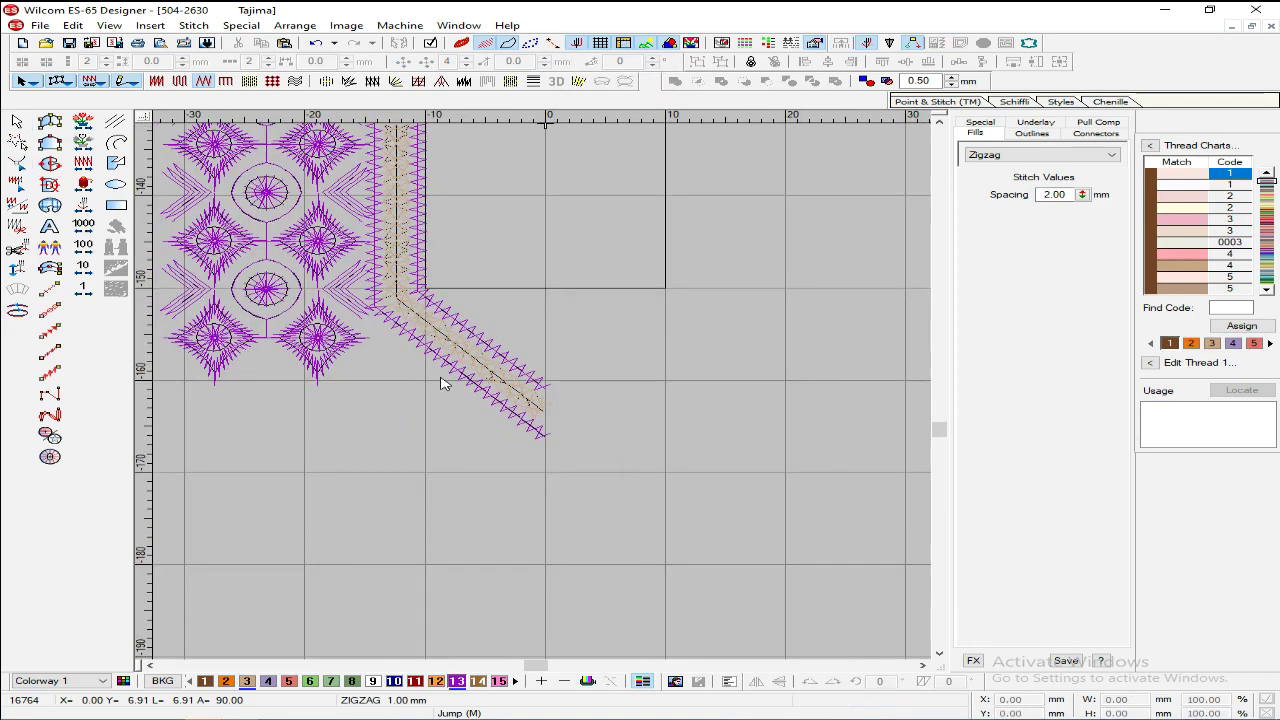
key("shift+z")
scroll(430, 352, "up", 6)
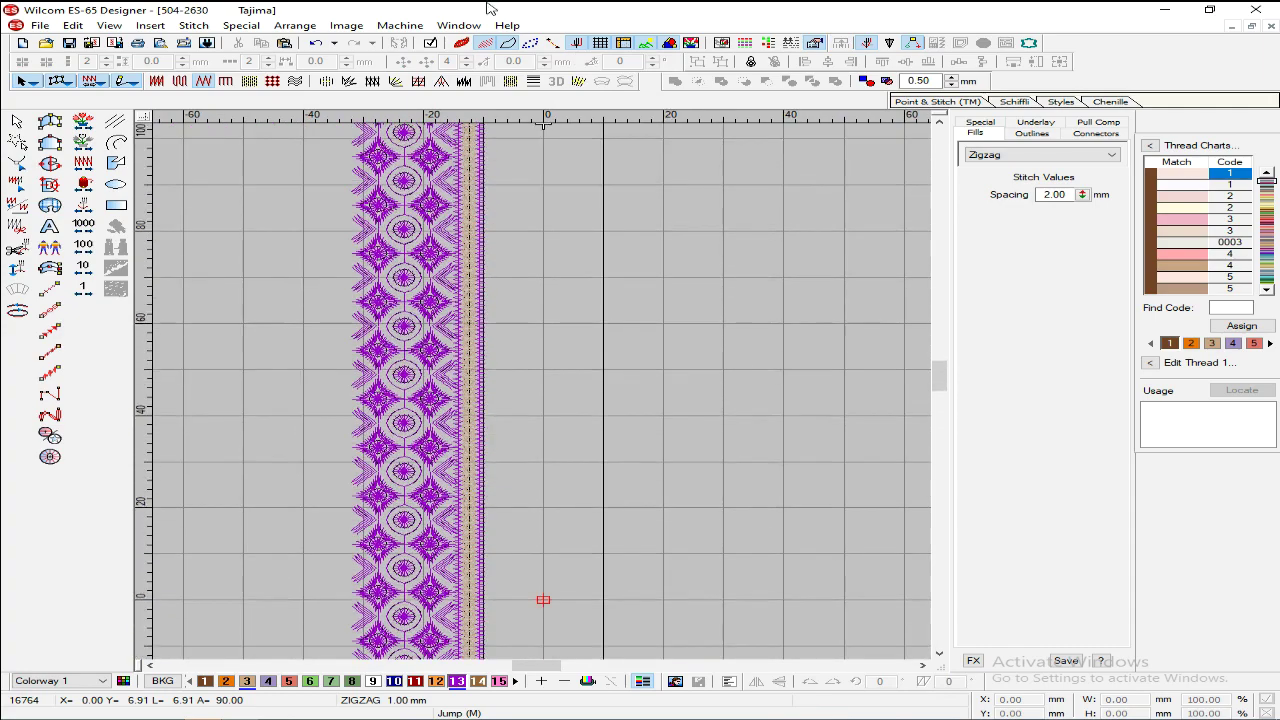
left_click(462, 43)
key("shift+z")
key("z")
key("z")
key("z")
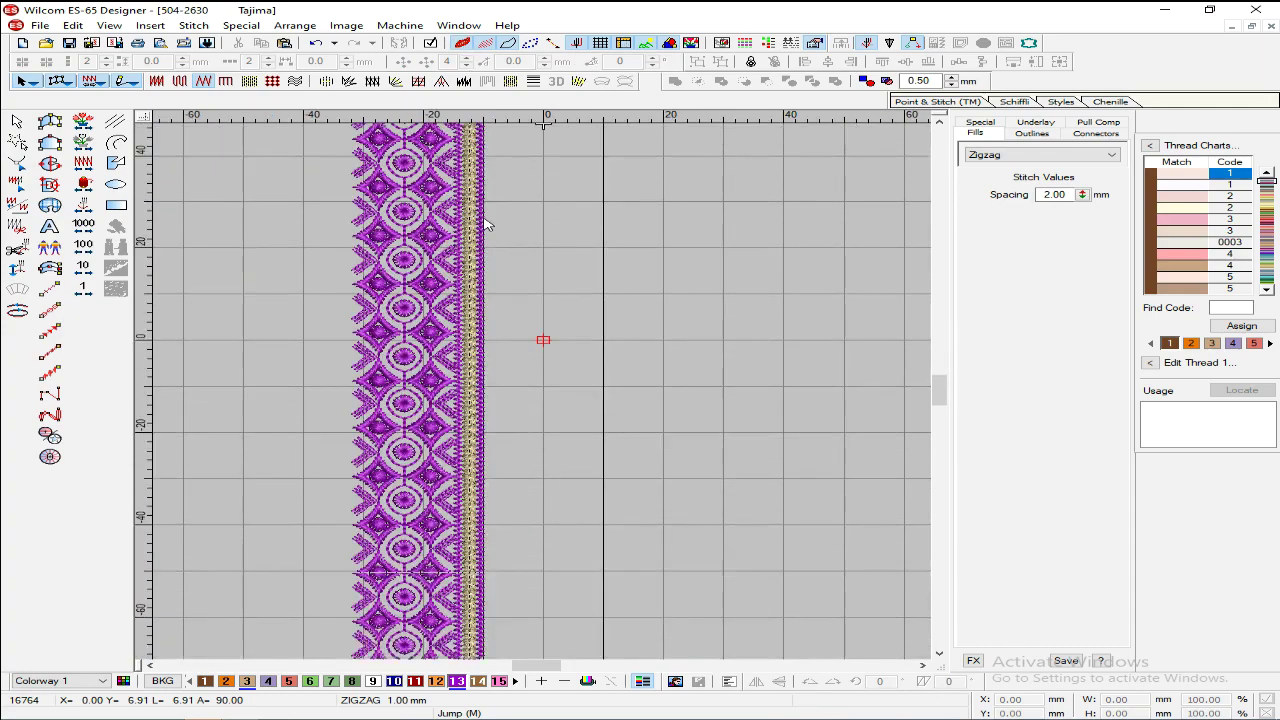
scroll(507, 360, "down", 1)
scroll(500, 372, "down", 10)
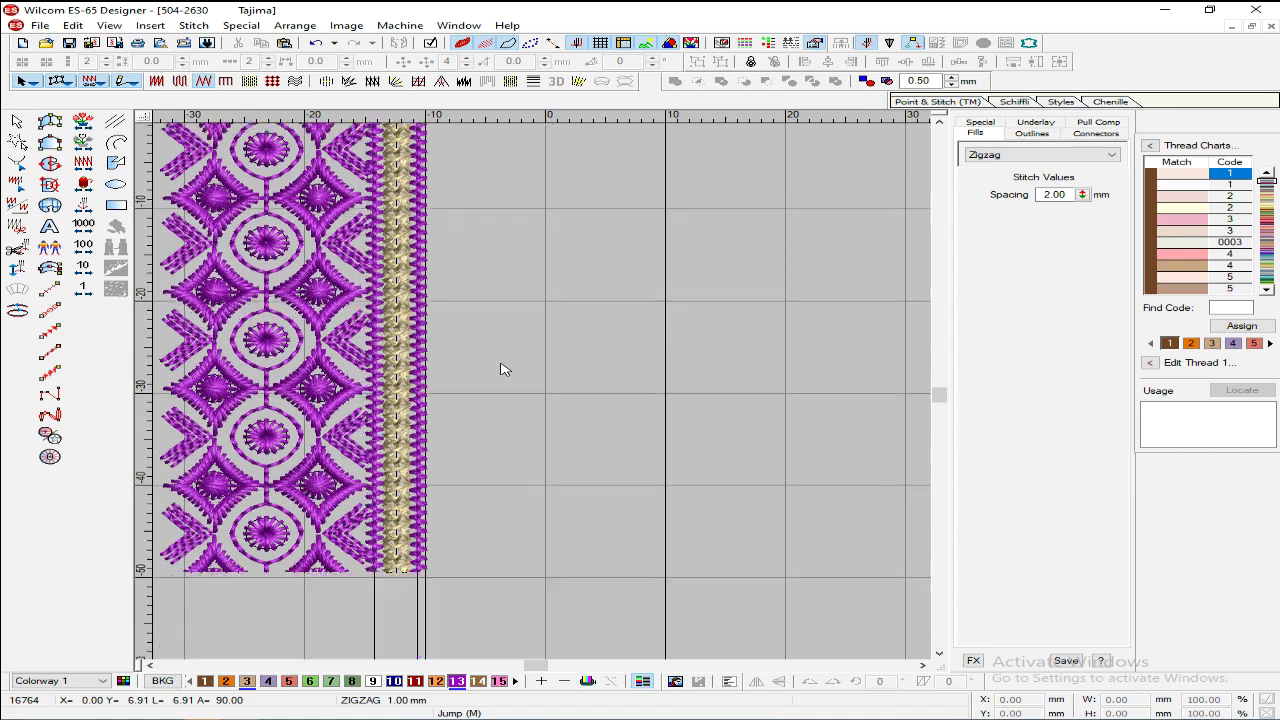
scroll(507, 360, "down", 1)
key("Escape")
scroll(398, 358, "up", 1)
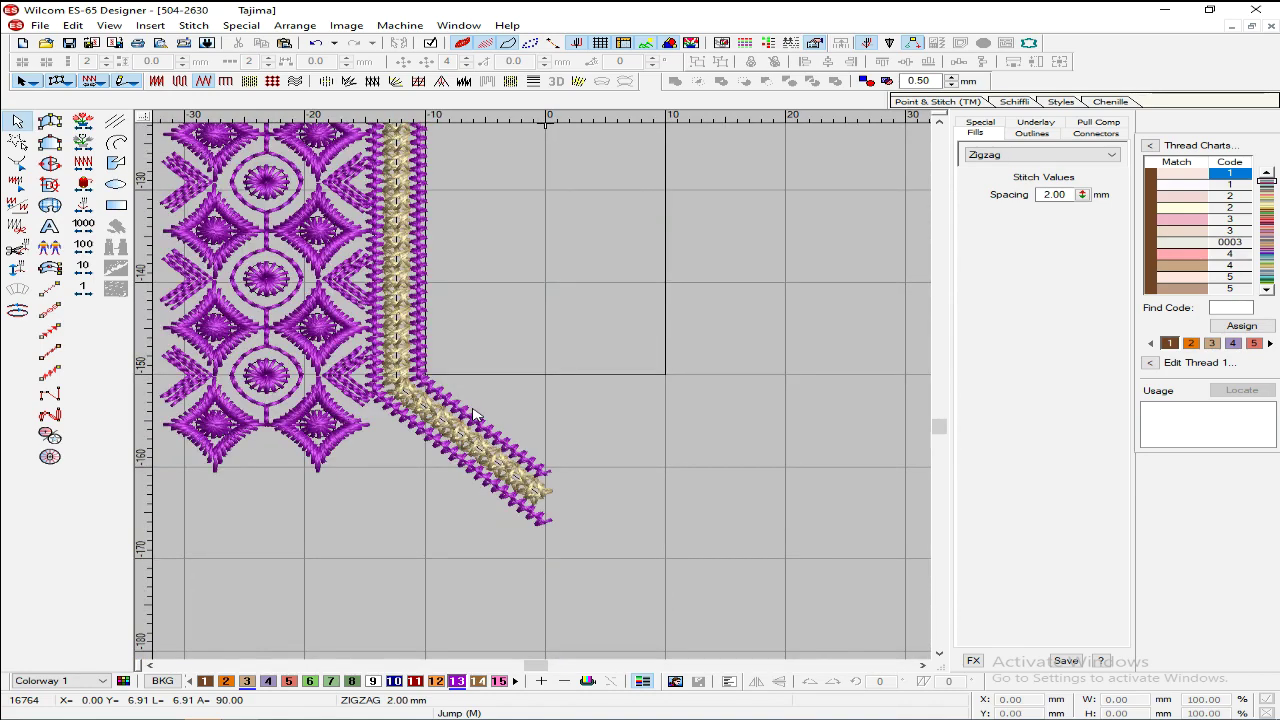
Step: Select the three lowest diamond-and-circle motif groups of the border and rotate a copy of them by 45°
scroll(312, 436, "down", 1)
left_click(420, 350)
left_click(429, 306, "ctrl")
left_click(426, 219, "ctrl")
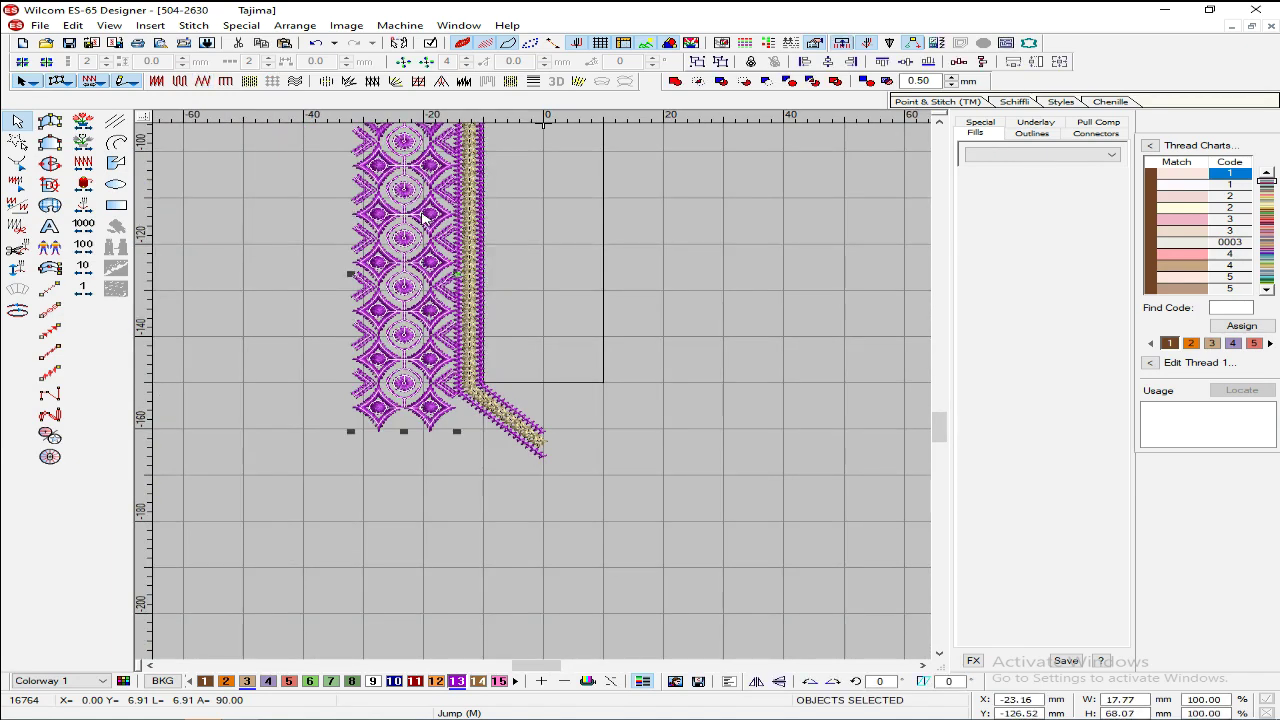
left_click_drag(888, 681, 817, 682)
type("45")
key("Return")
Step: Place the rotated motif copies diagonally from the border's lower end, parallel to the angled band, and assign them colour 3
left_click_drag(286, 337, 406, 567)
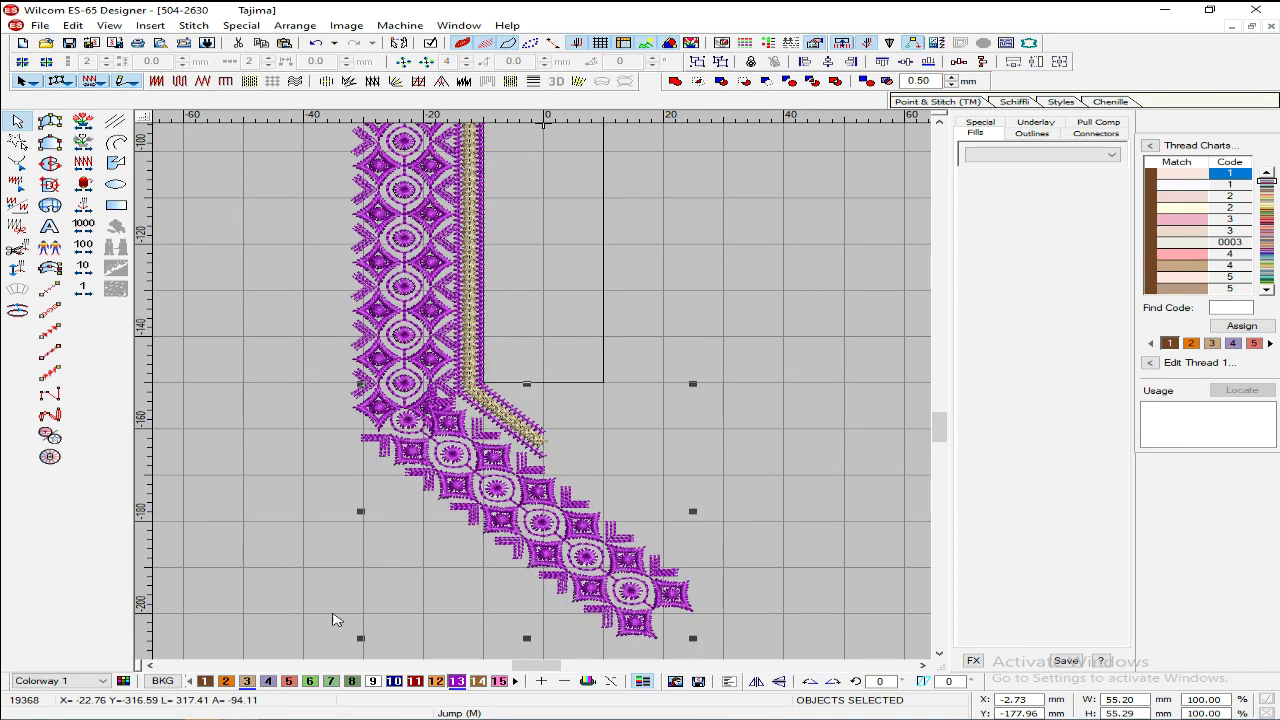
left_click(248, 681)
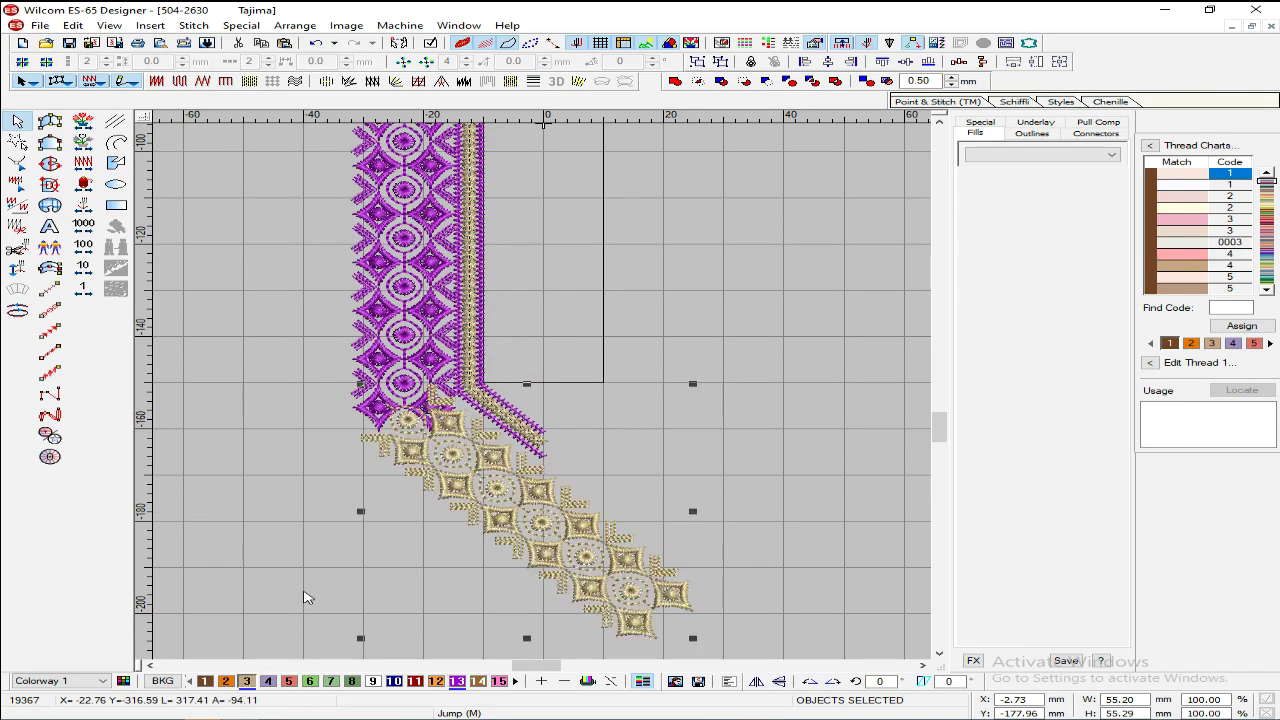
Step: Ungroup the lowest motif group of the vertical border and delete its inner diamond that overlaps the diagonal motif copies
left_click(305, 595)
key("z")
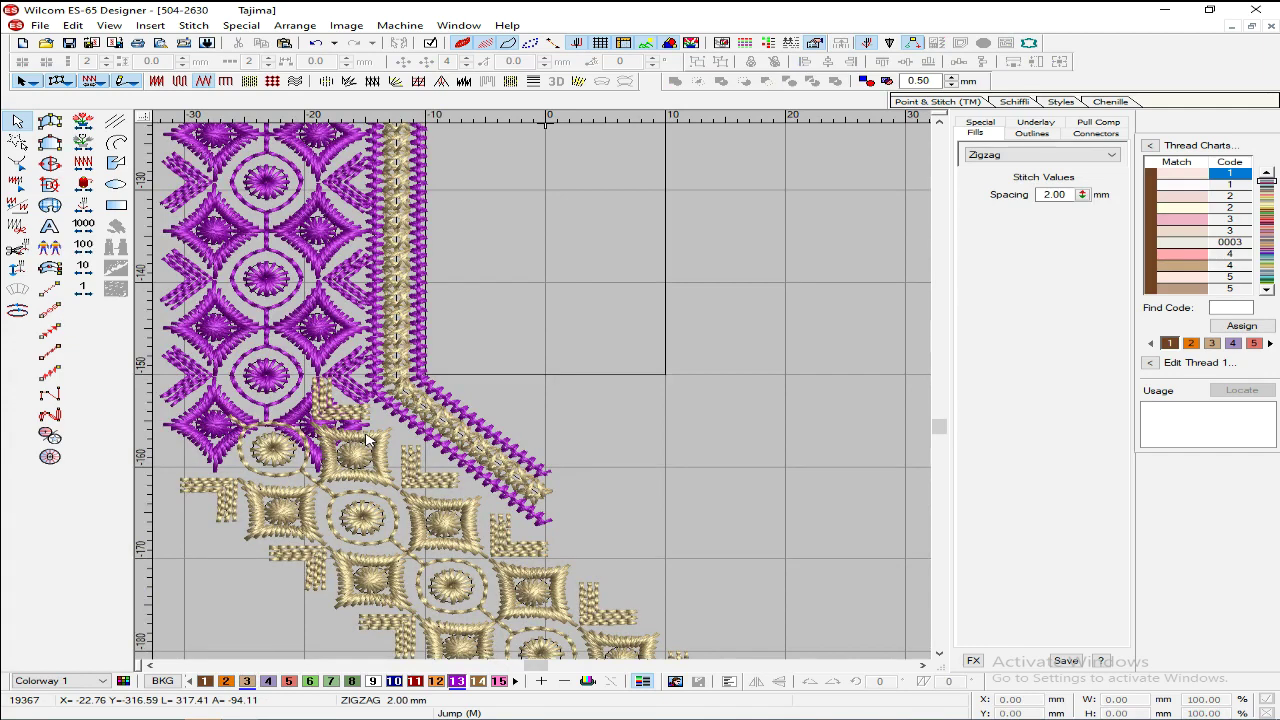
left_click(358, 384)
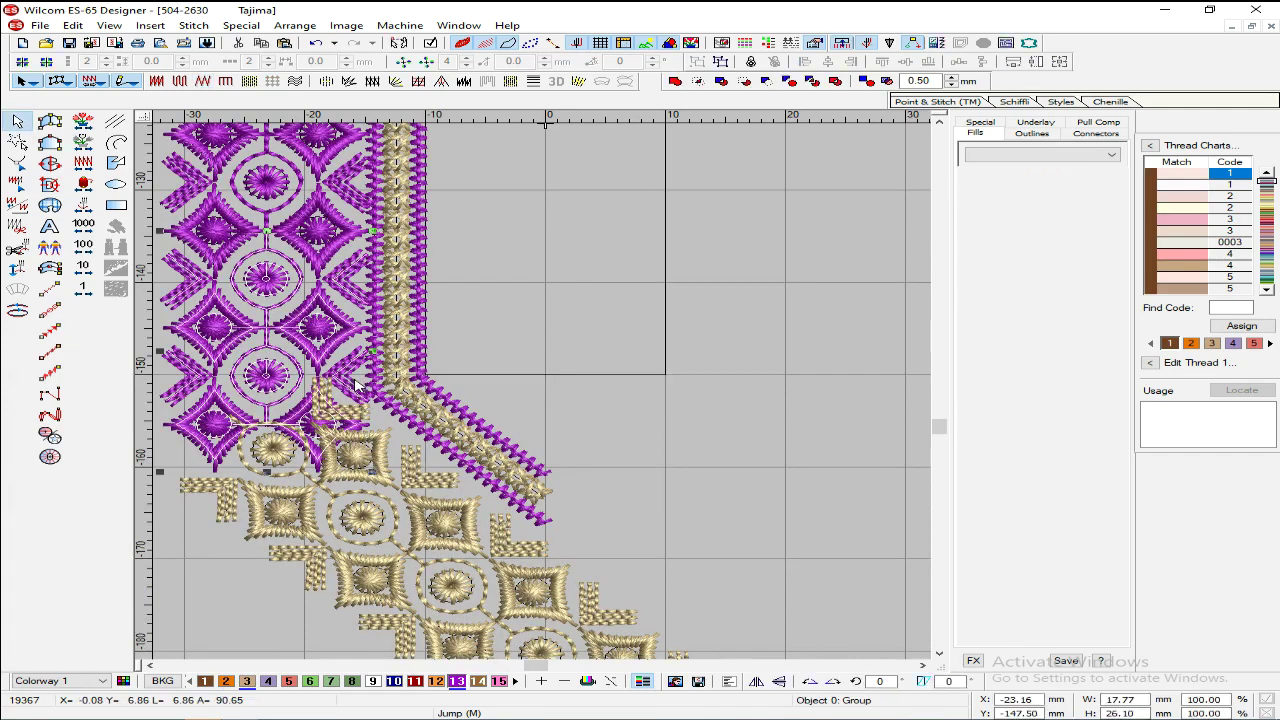
left_click(304, 410)
left_click(292, 408)
key("shift+z")
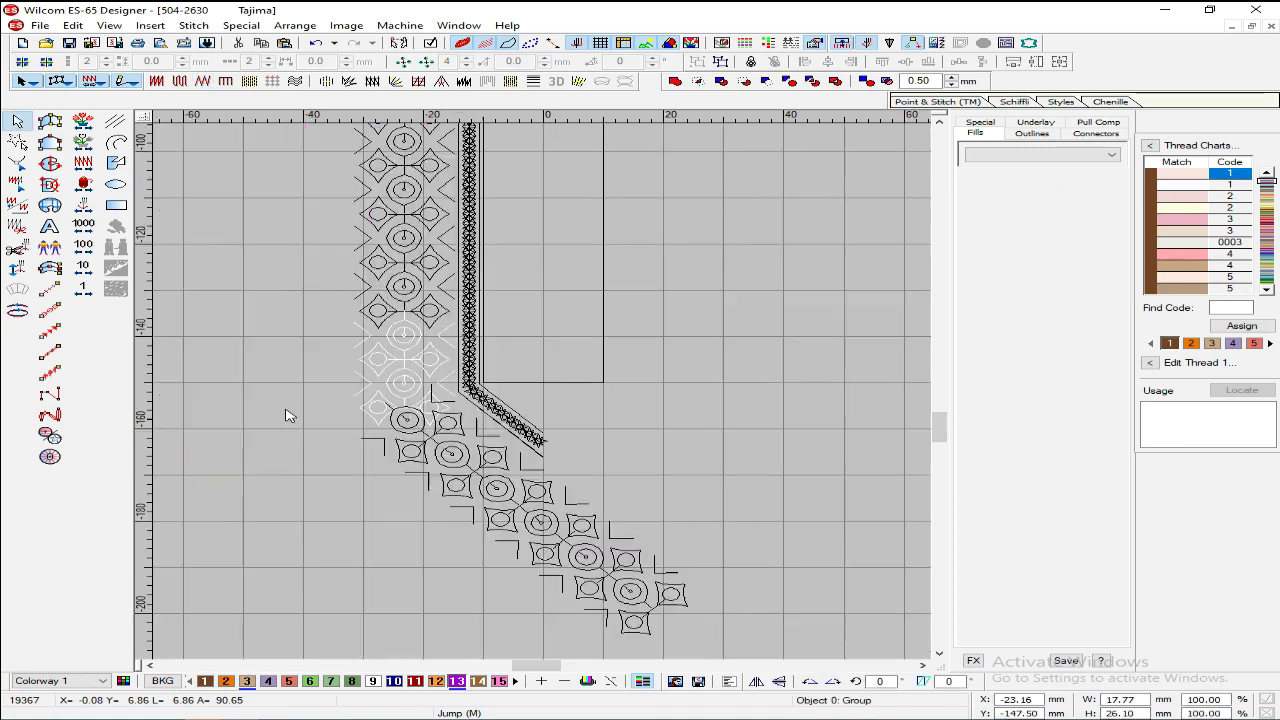
key("z")
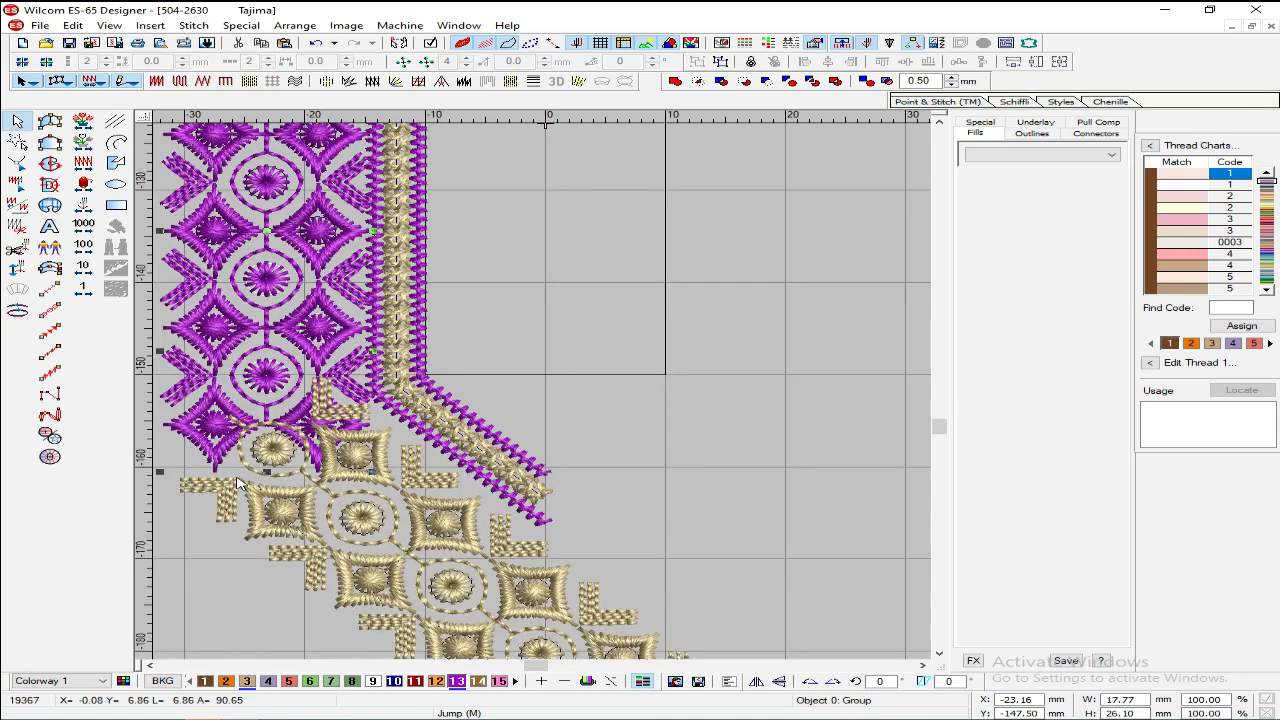
key("shift+z")
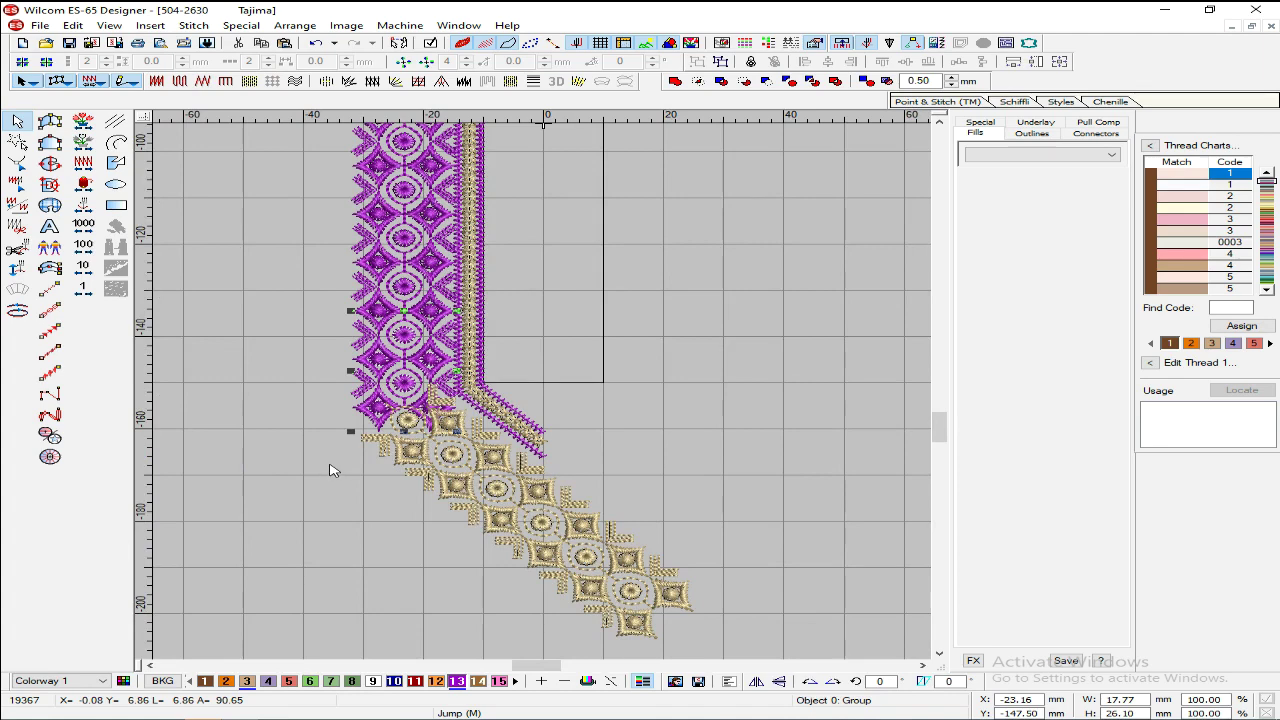
key("z")
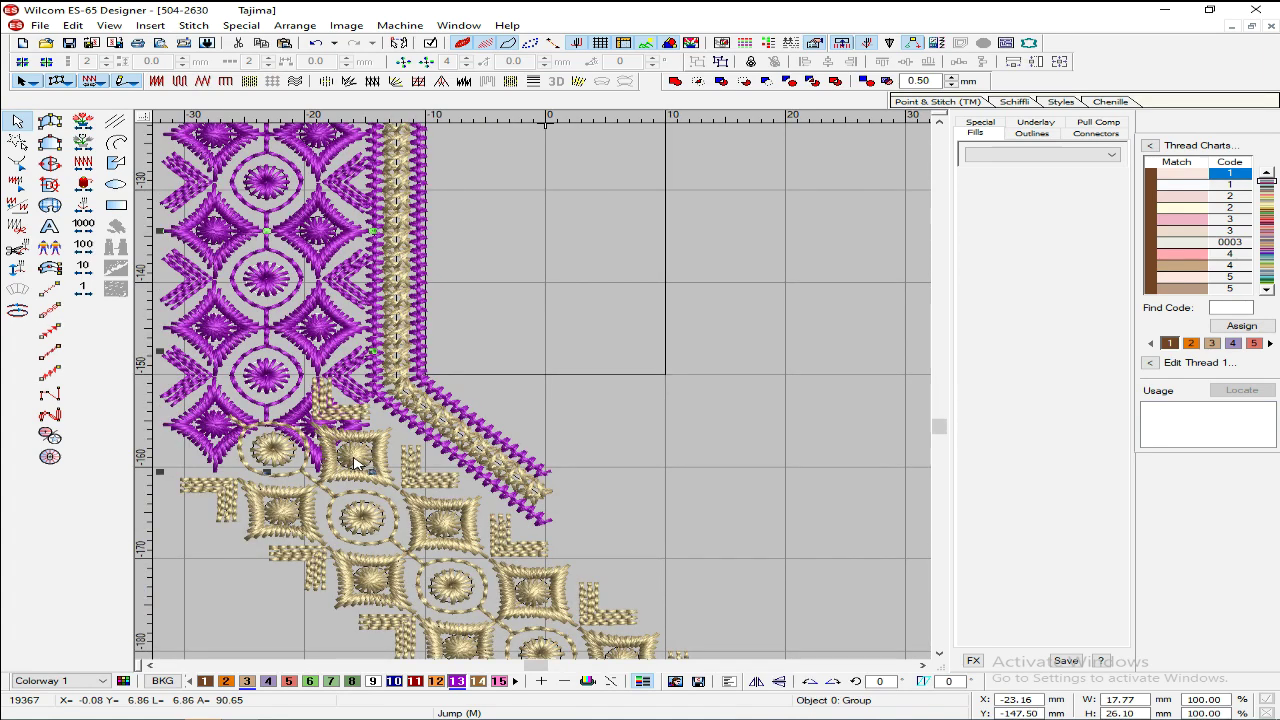
left_click(298, 414)
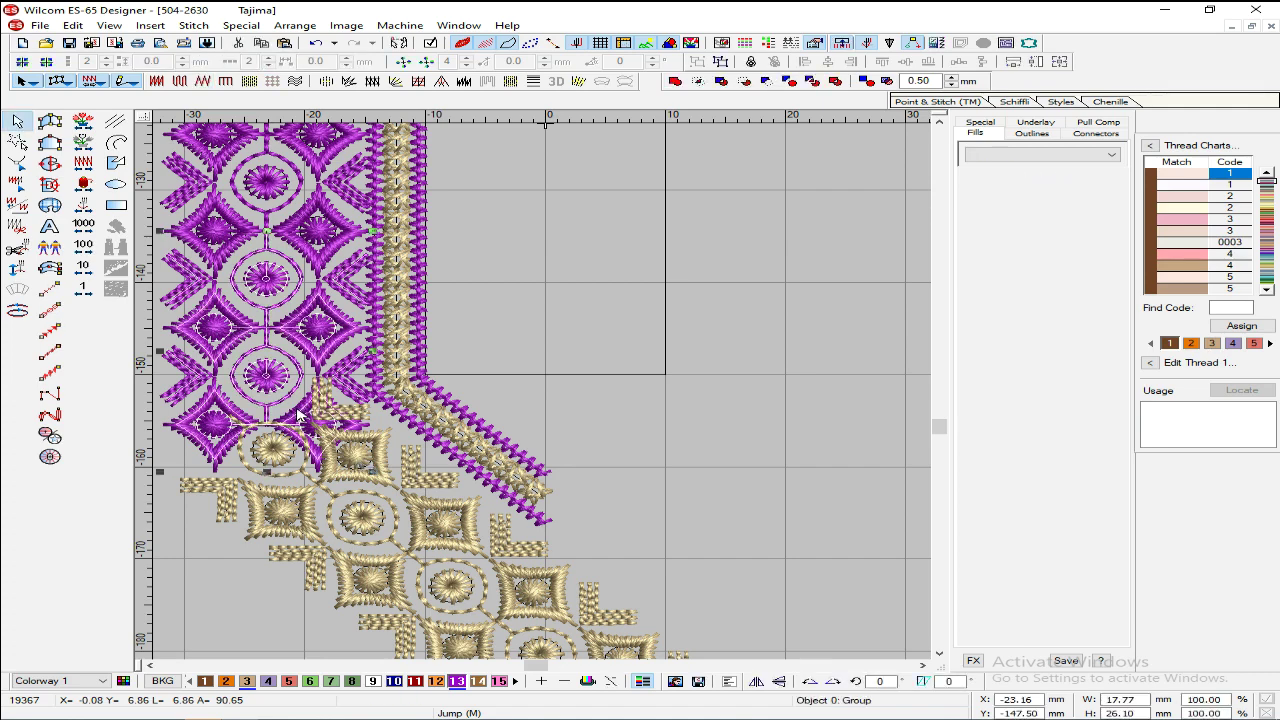
left_click(298, 415)
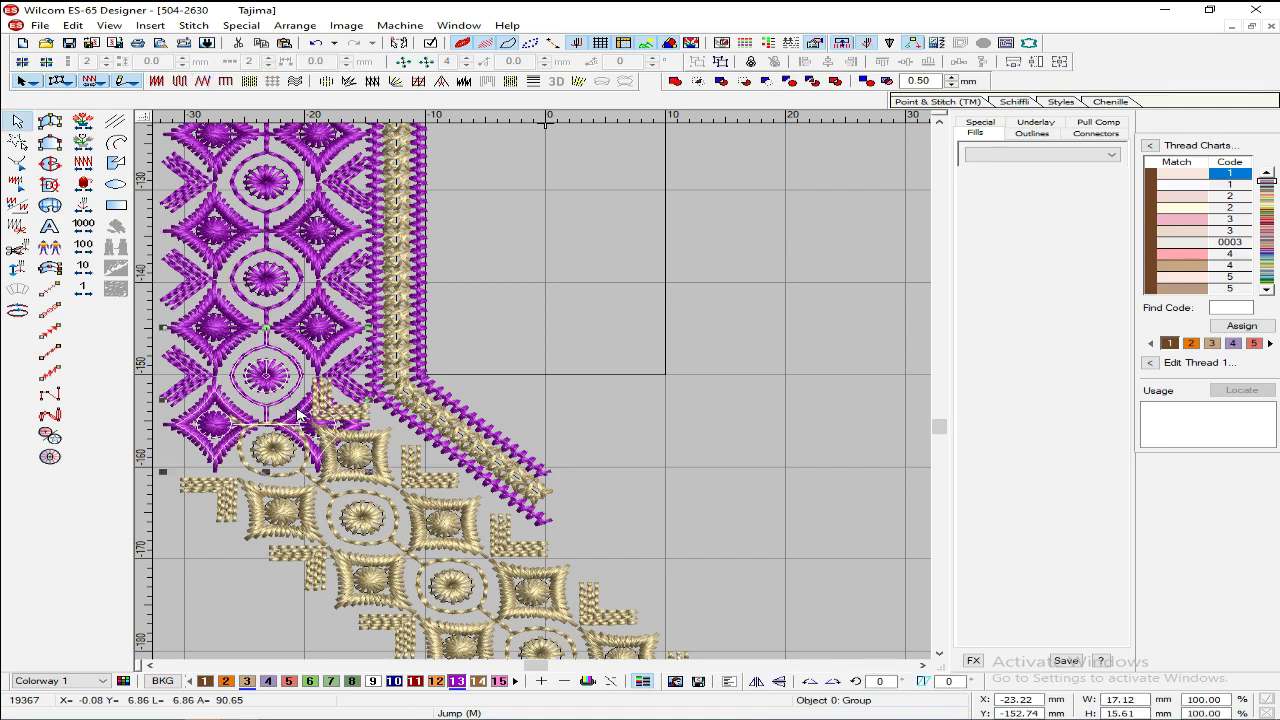
left_click(298, 415)
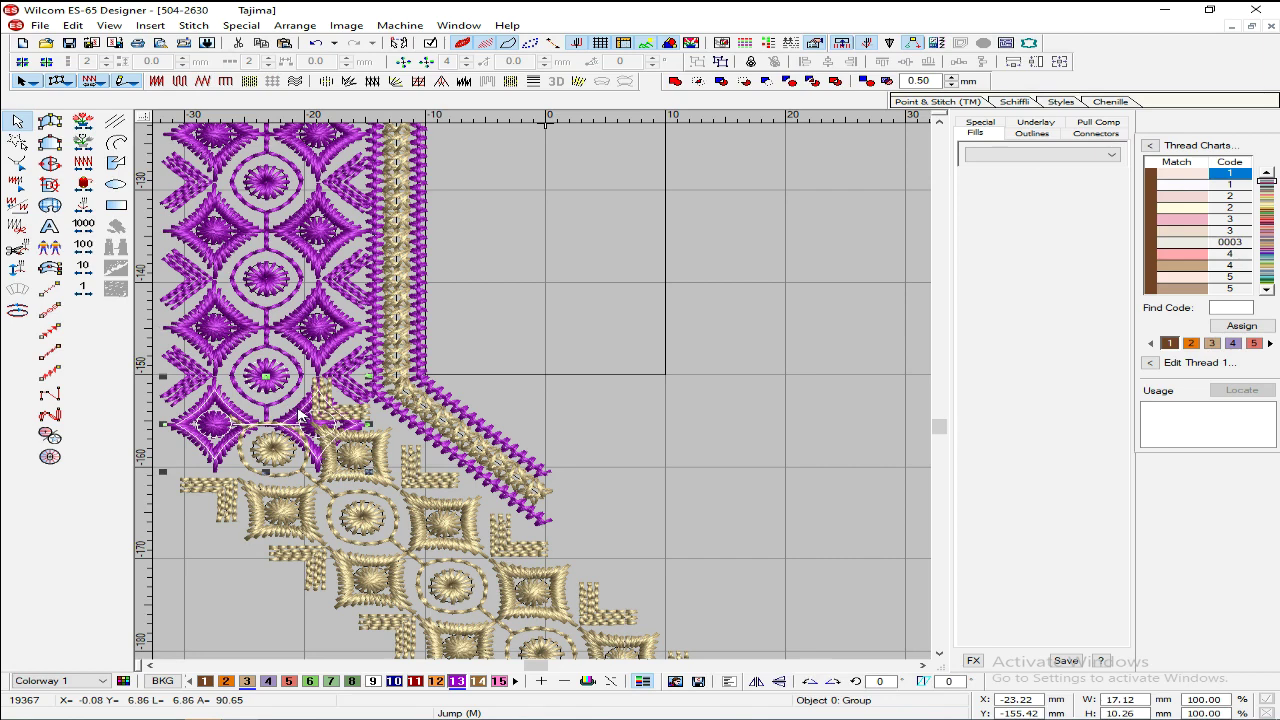
left_click(298, 415)
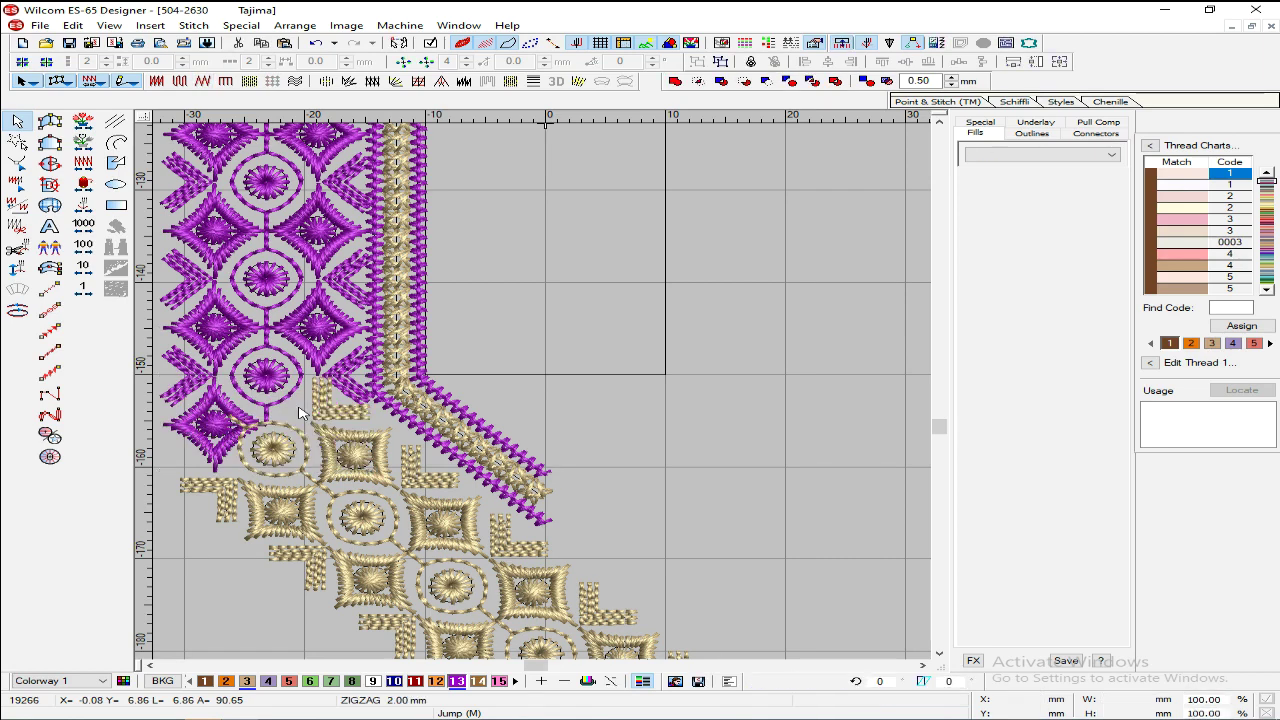
Step: Ungroup the uppermost diagonal motif and delete the short triple-run connector overlapping the lowest purple diamond
left_click(240, 425)
key("ctrl+u")
left_click(240, 425)
left_click(240, 425)
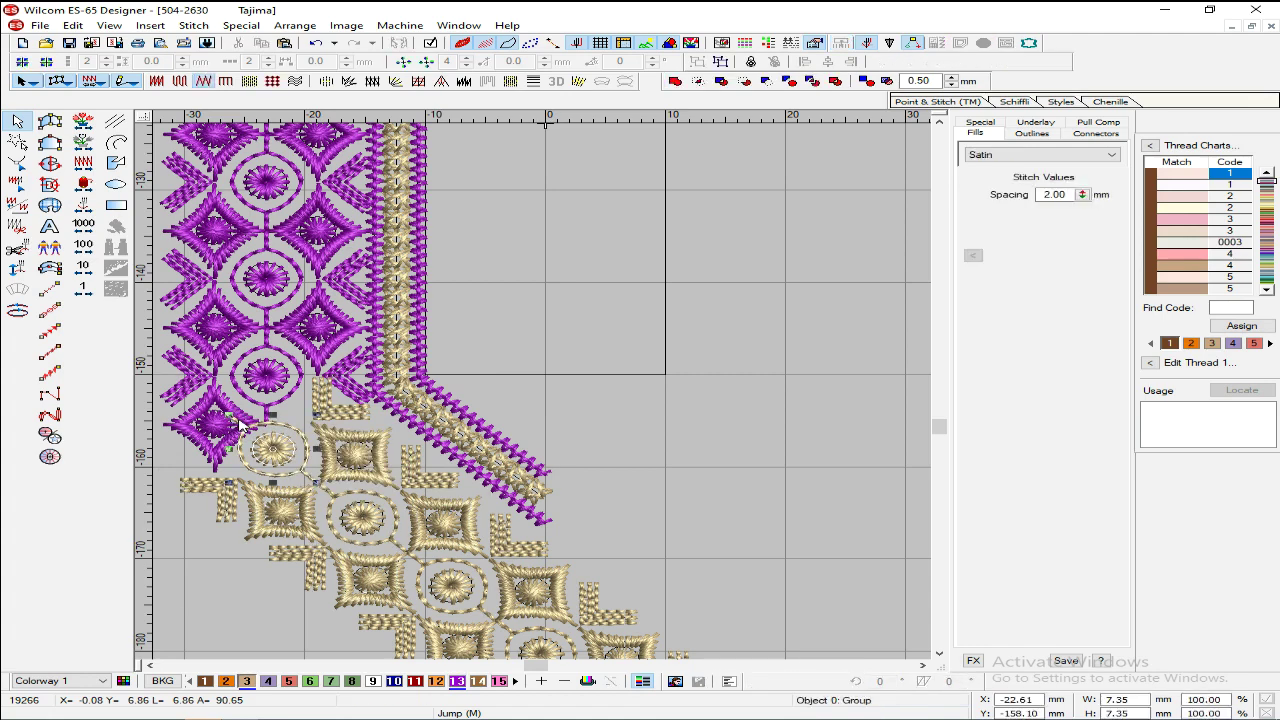
key("ctrl+u")
left_click(240, 425)
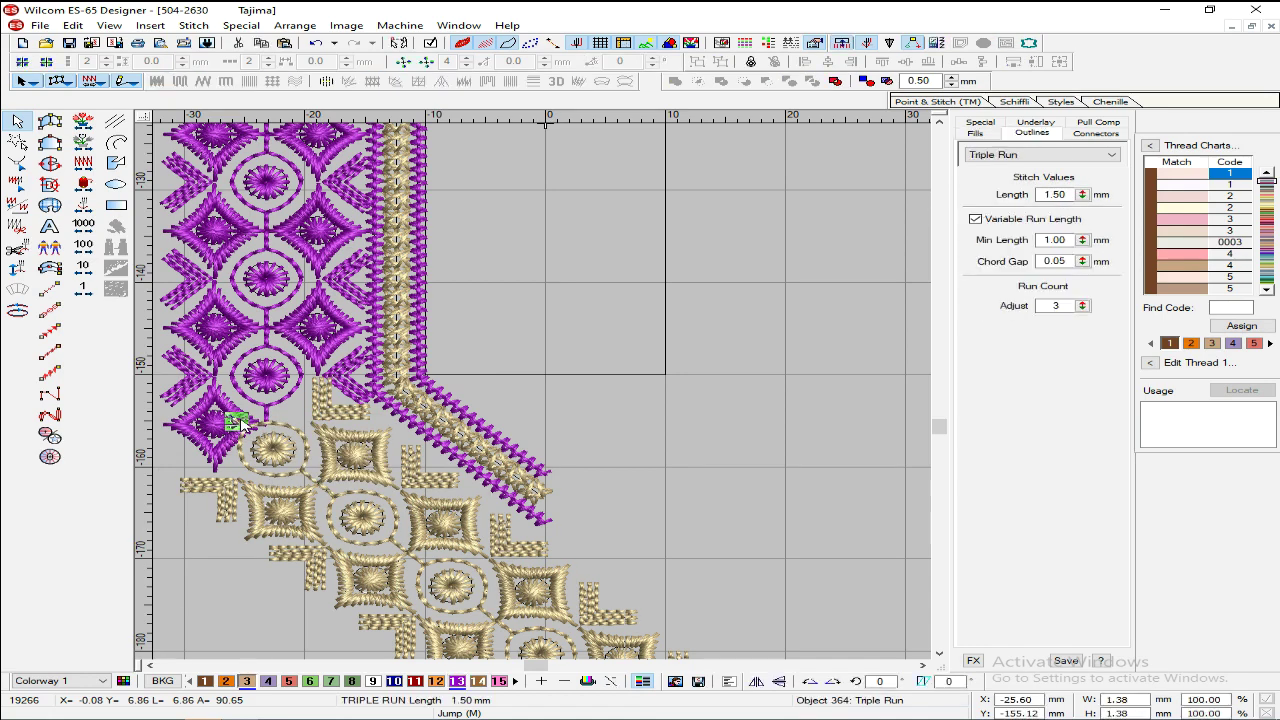
key("Delete")
Step: Select only the diagonal motif copies, excluding the purple diamond, and nudge them slightly right and down from the vertical border
key("shift+z")
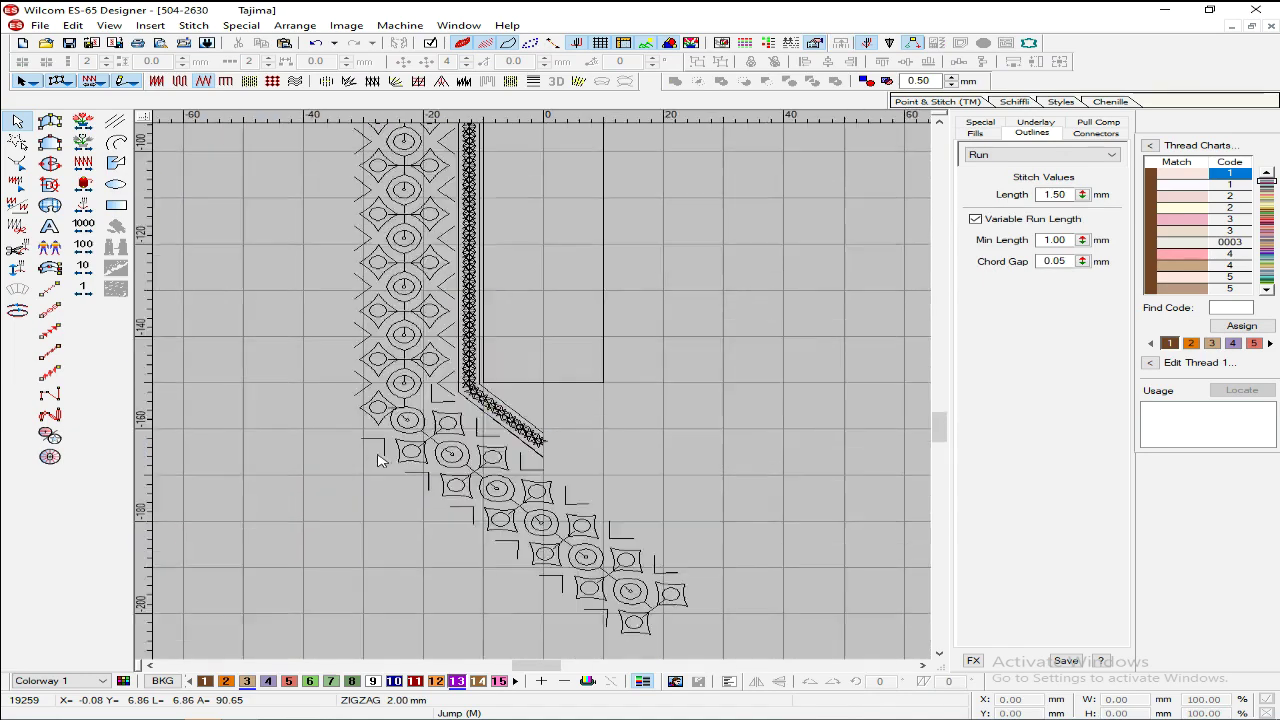
left_click_drag(388, 452, 694, 563)
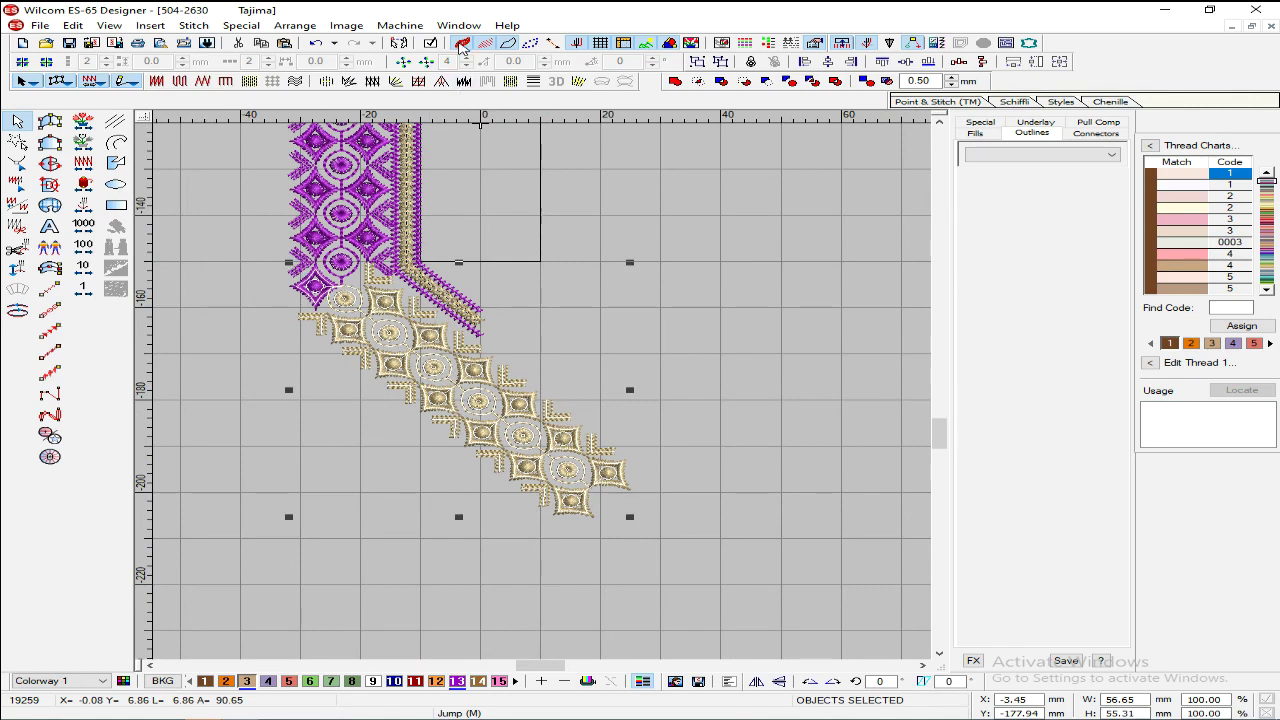
key("b")
left_click_drag(250, 201, 404, 348)
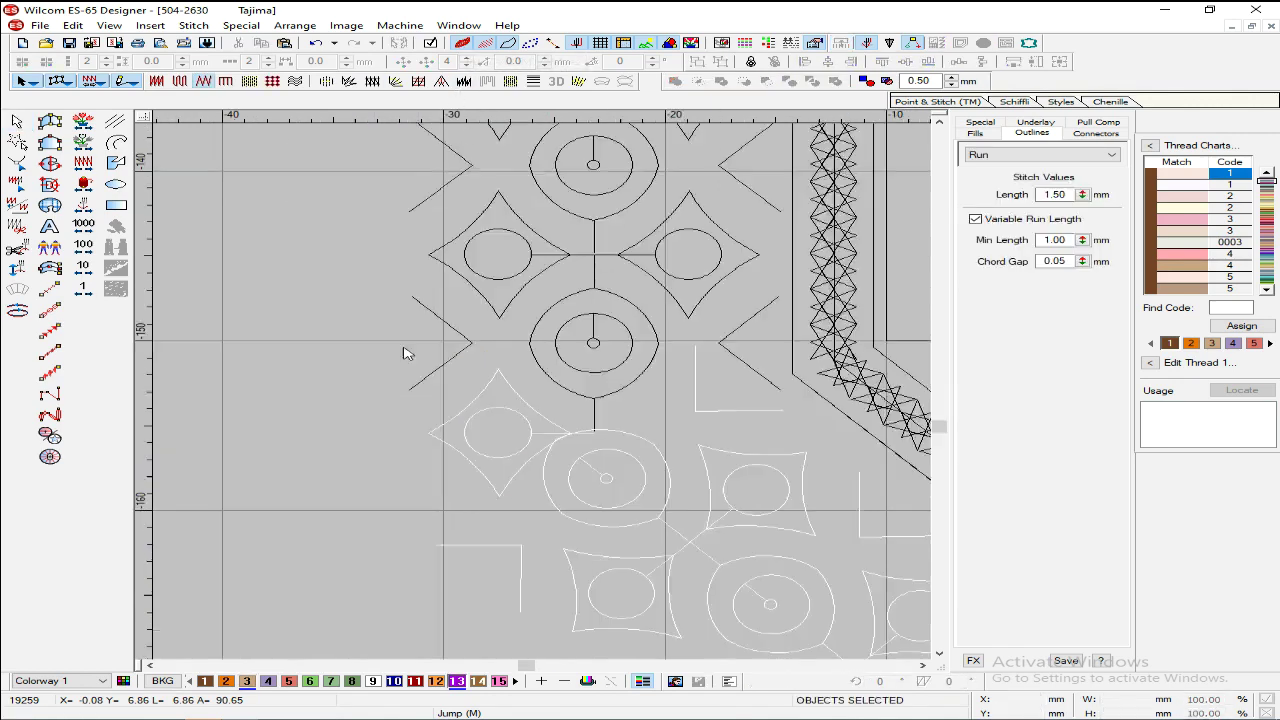
left_click(484, 42)
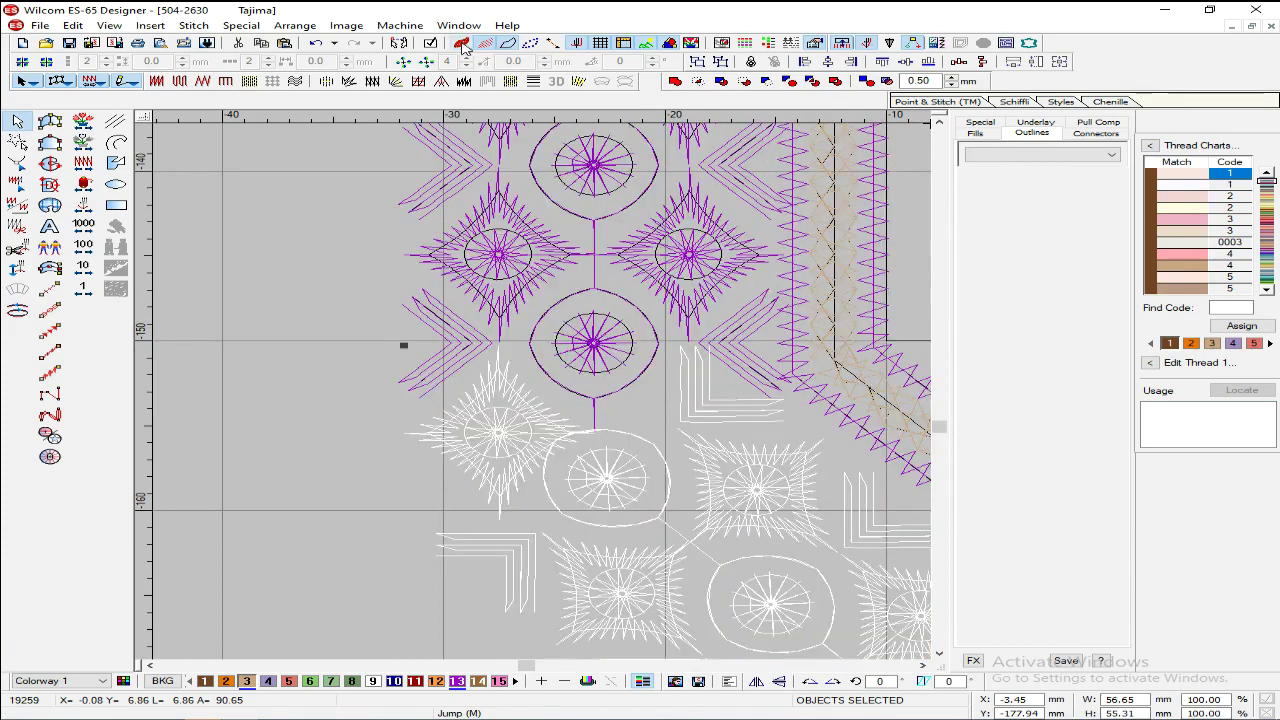
left_click(543, 437)
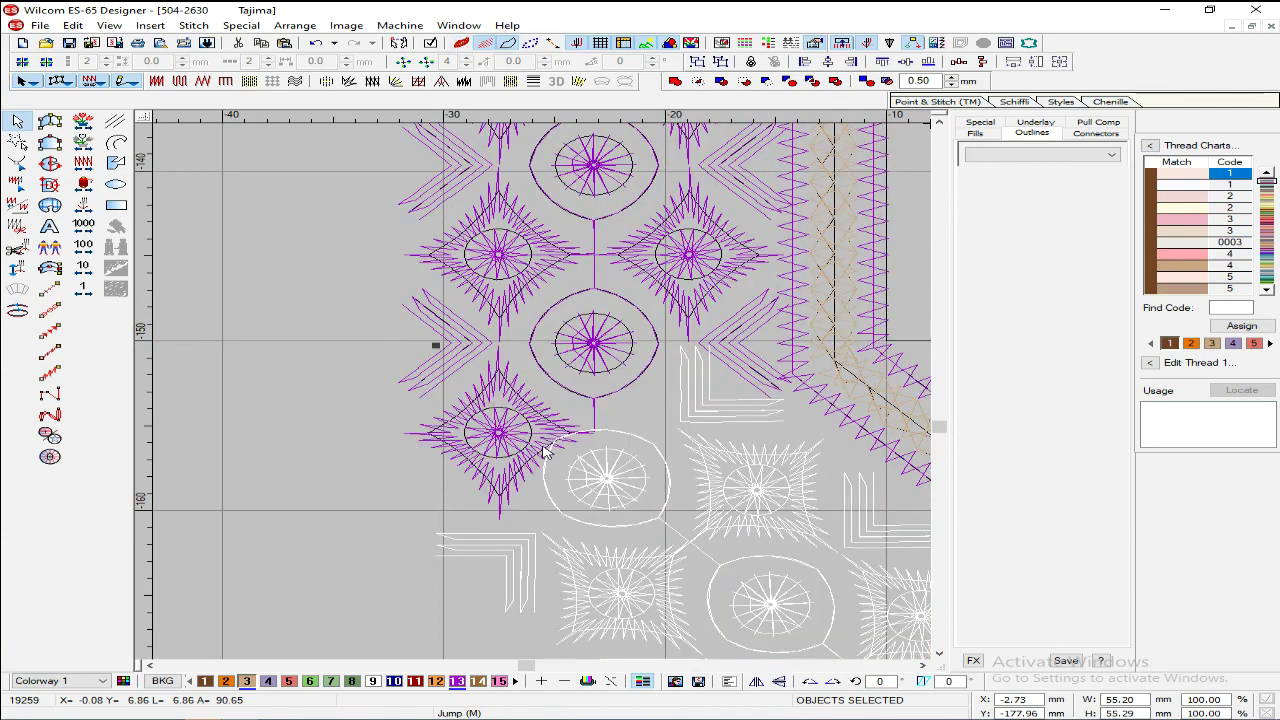
key("Right")
key("Right")
key("Right")
key("Right")
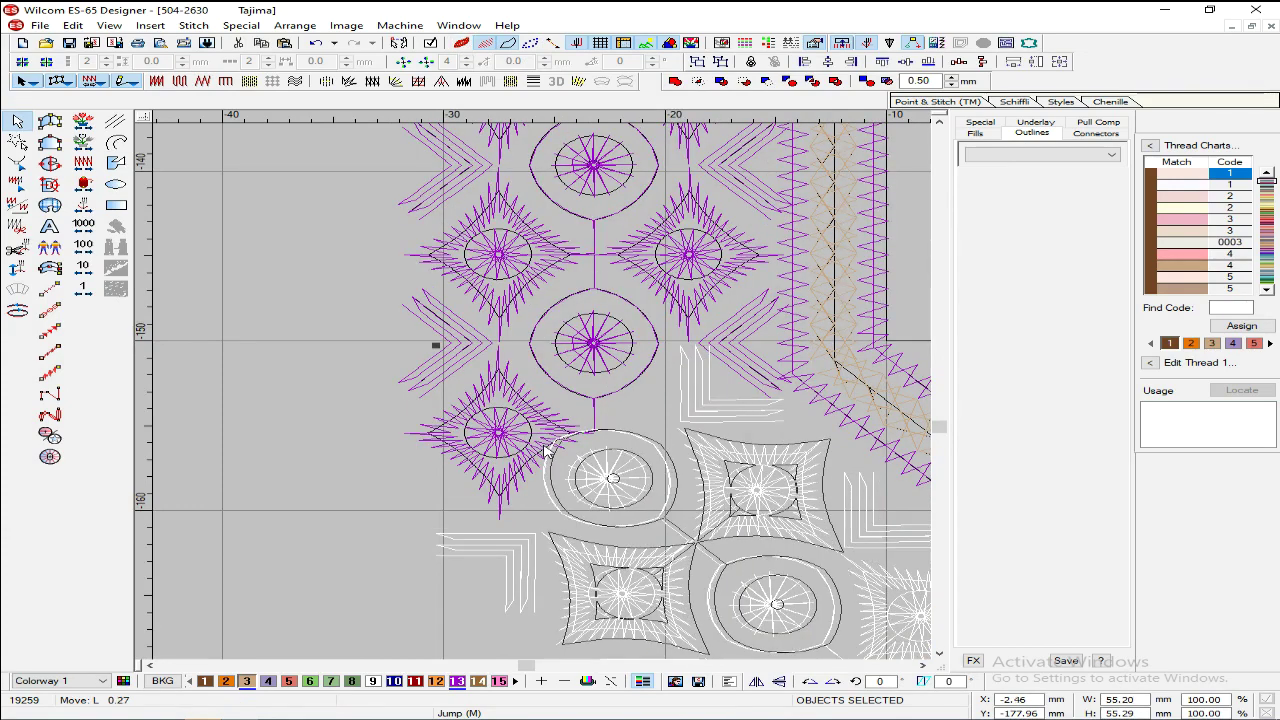
key("Down")
key("Down")
key("Down")
key("Right")
key("Right")
key("Down")
key("Down")
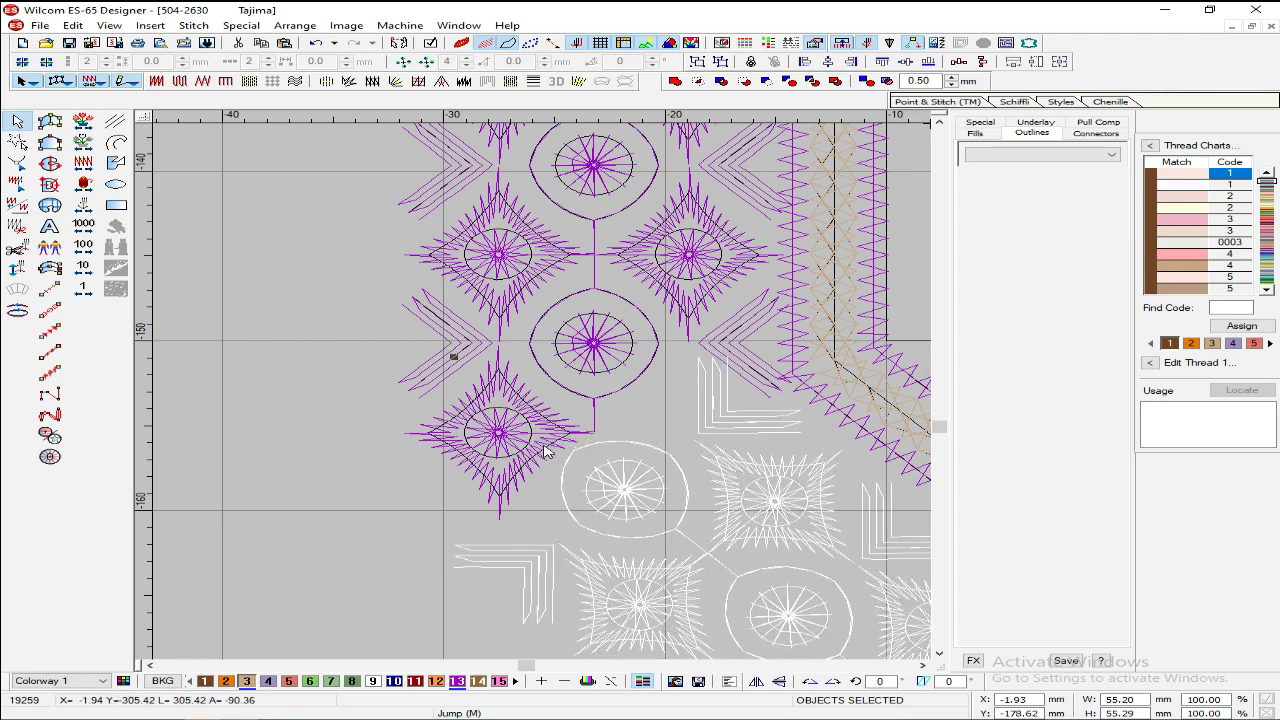
key("Down")
key("Escape")
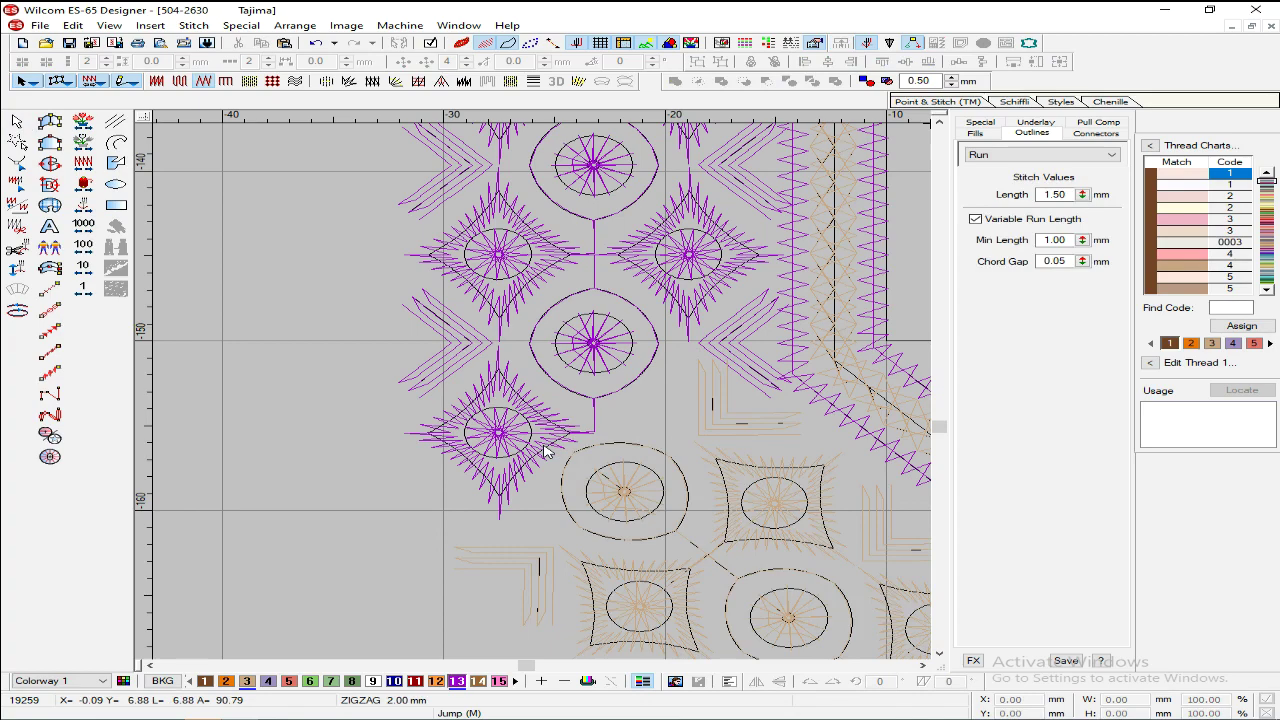
Step: Examine the junction between the vertical border and the diagonal motif band in the realistic stitch view
key("shift+z")
key("shift+z")
scroll(556, 428, "down", 1)
scroll(585, 385, "up", 3)
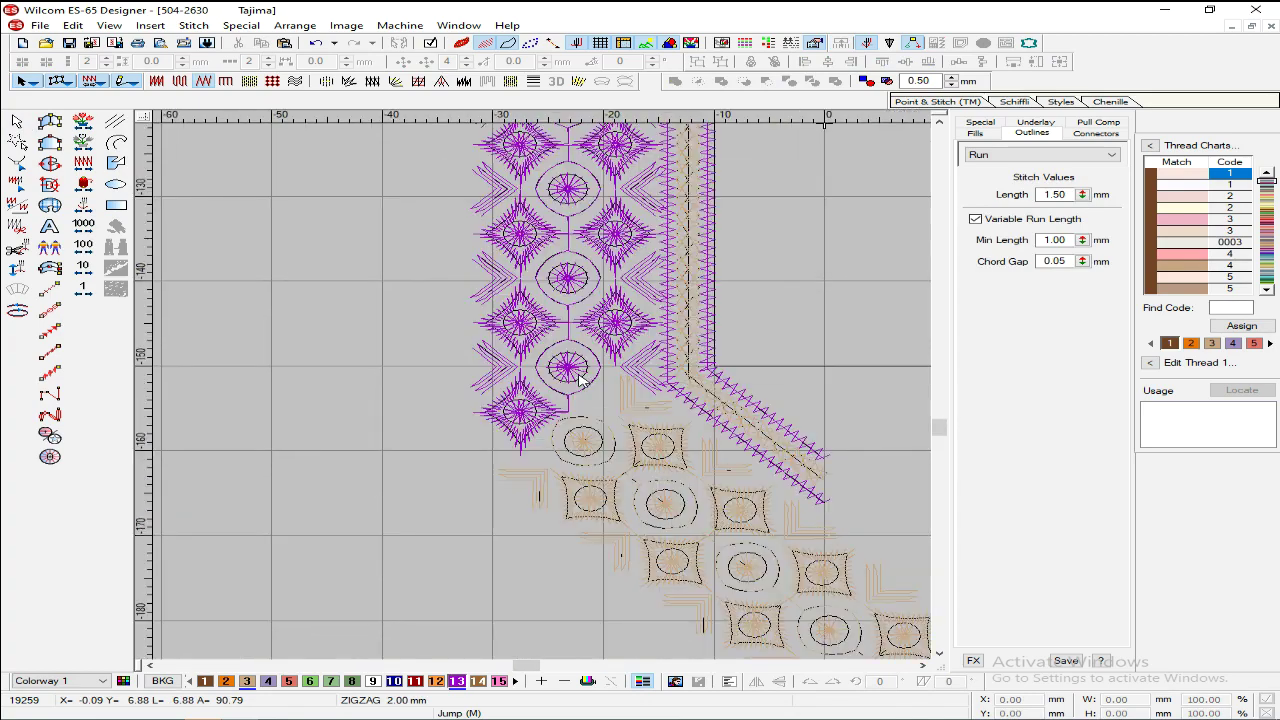
scroll(577, 378, "up", 2)
left_click(462, 43)
scroll(627, 370, "down", 3)
scroll(627, 370, "up", 2)
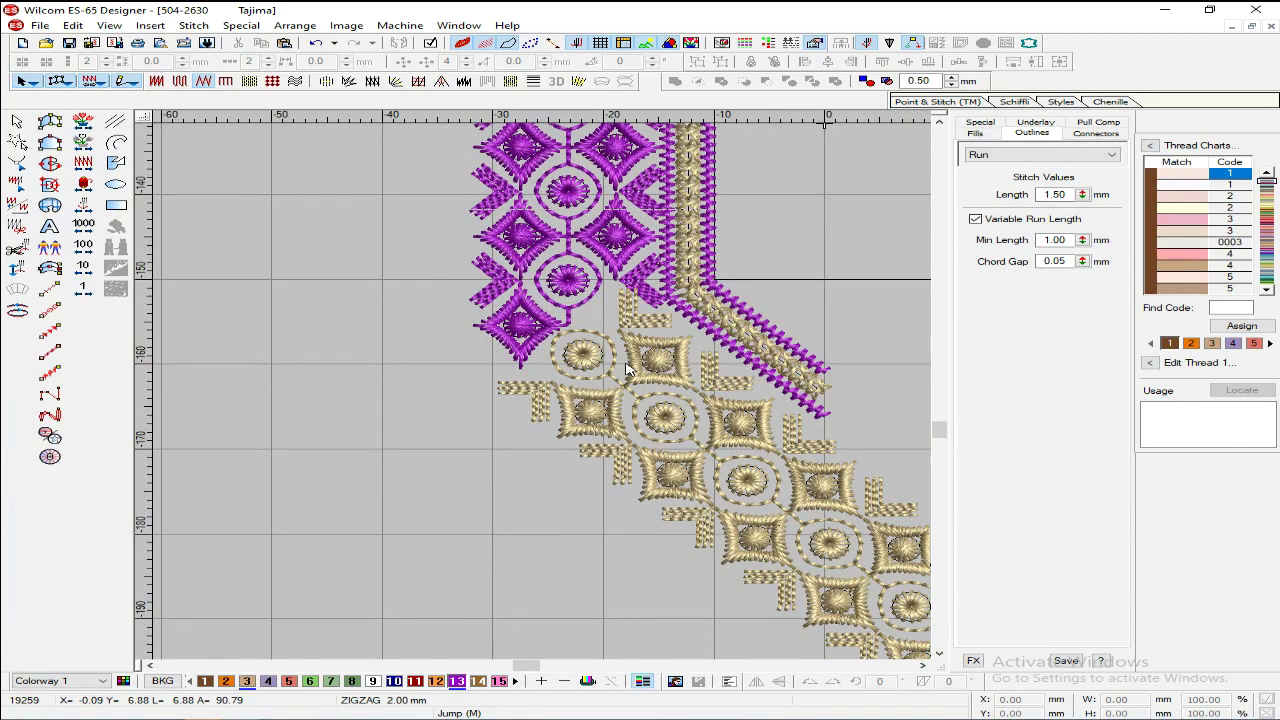
Step: Delete the two uppermost L-shaped chevrons on either side of the diagonal motif band where it meets the vertical border
left_click(649, 325)
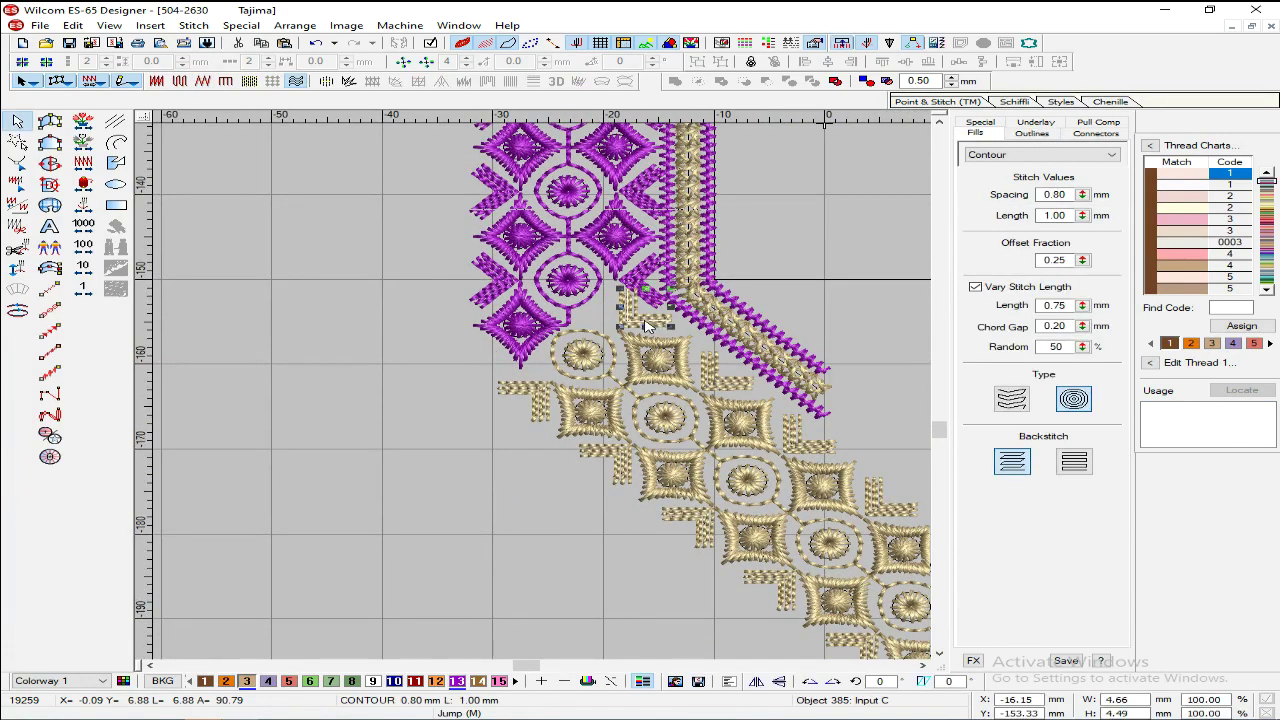
left_click(638, 350)
left_click(617, 352)
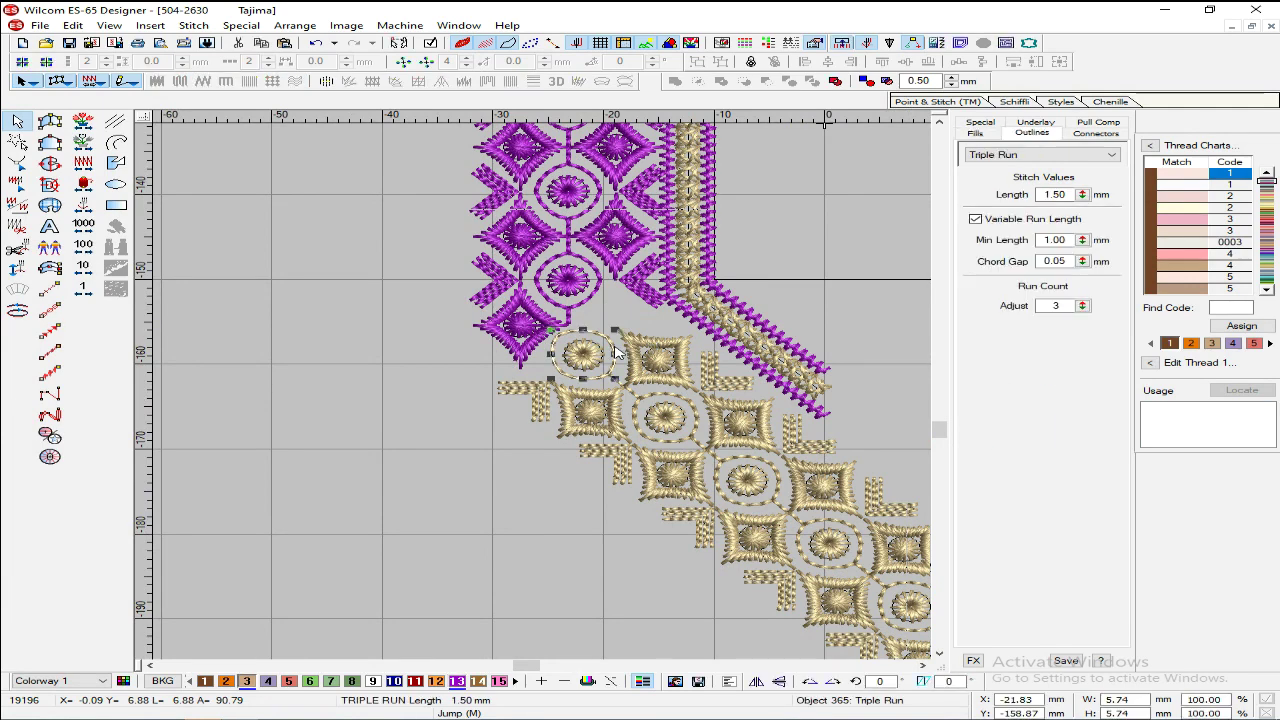
left_click(476, 381)
scroll(476, 381, "down", 2)
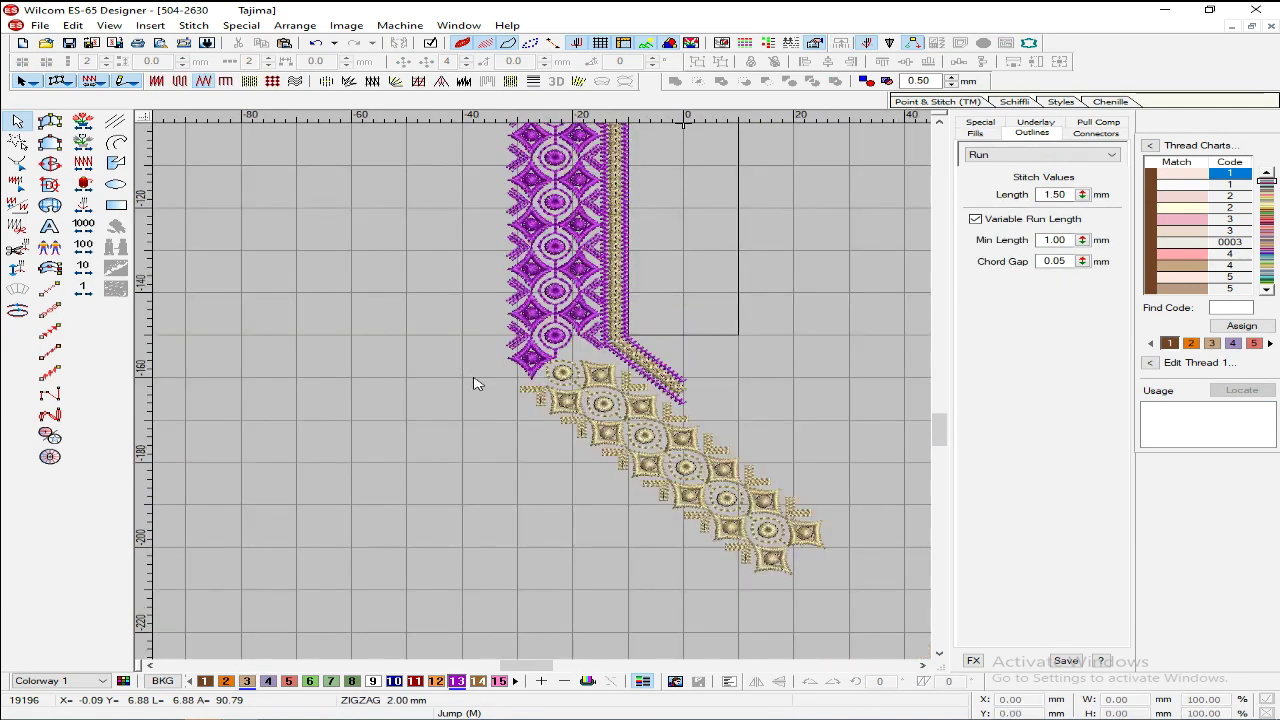
left_click(525, 393)
key("Delete")
Step: Move the whole diagonal motif band up and left, close against the angled zigzag band and the vertical border's end
left_click_drag(466, 354, 716, 522)
left_click_drag(580, 314, 586, 320)
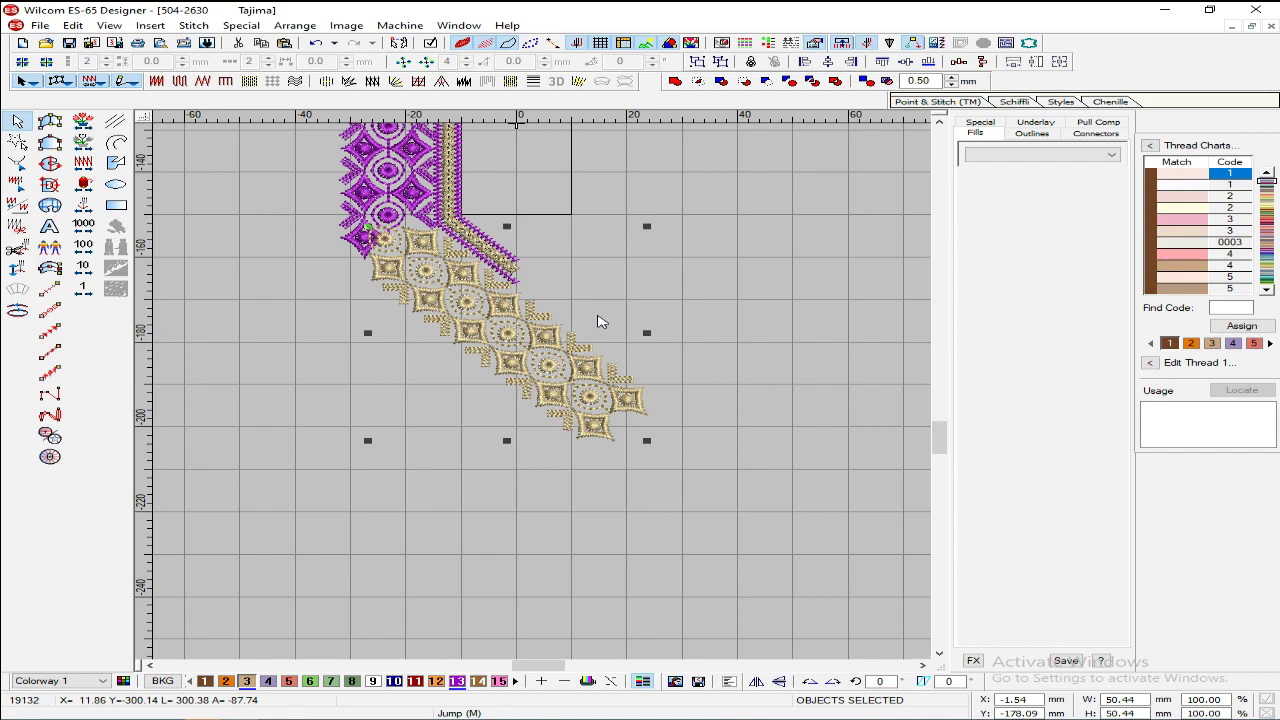
scroll(597, 321, "up", 4)
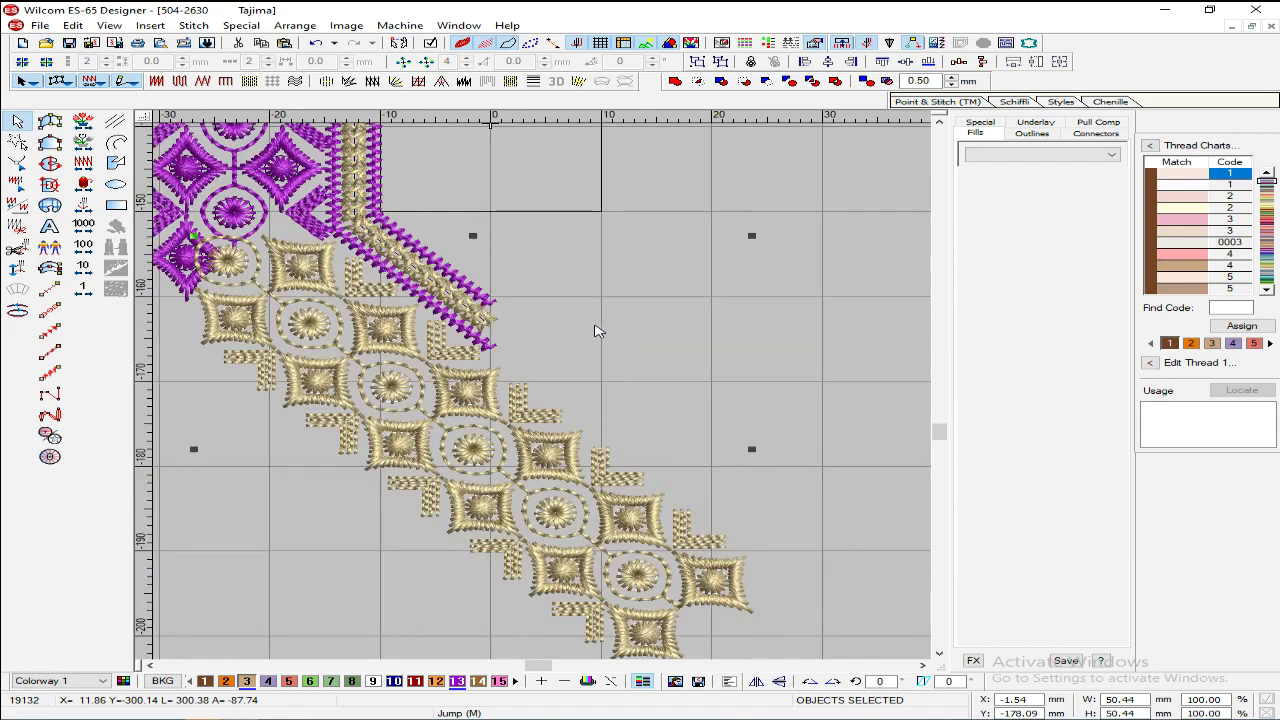
left_click_drag(578, 433, 564, 423)
key("Escape")
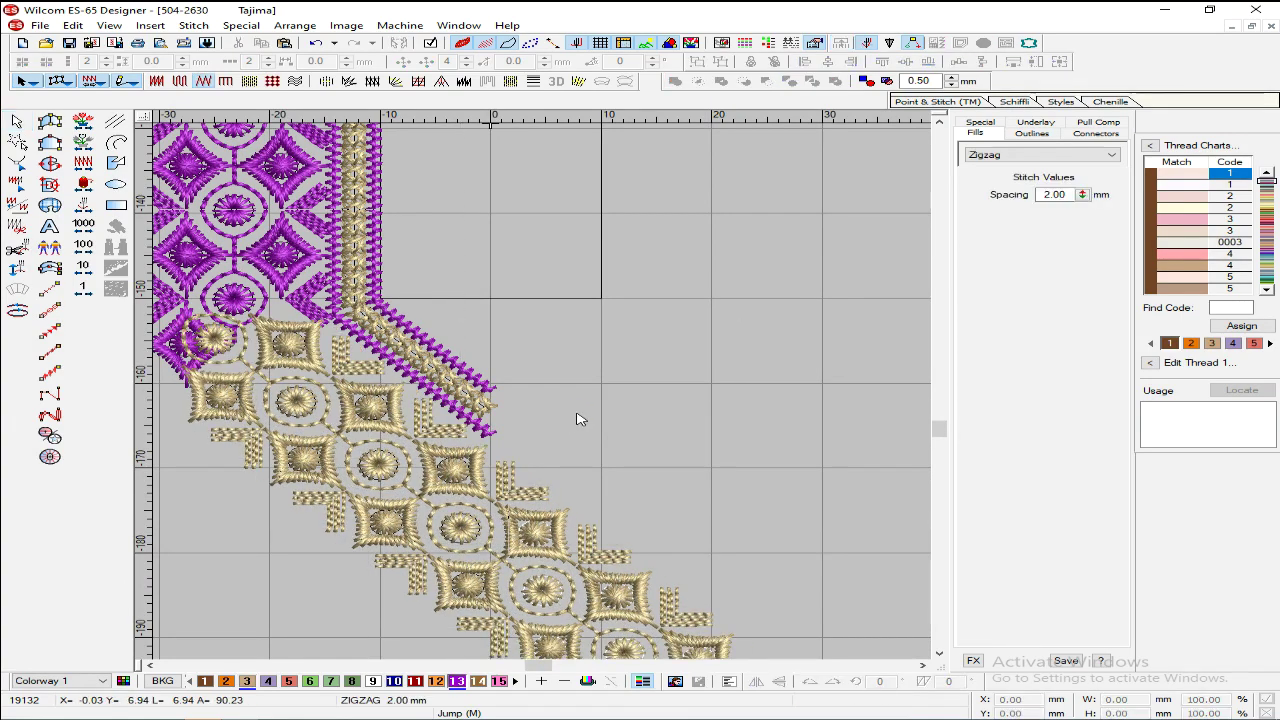
Step: Delete the lowest motif group of the diagonal band that extends beyond the vertical centre line
scroll(578, 418, "down", 4)
scroll(571, 409, "up", 4)
left_click(524, 490)
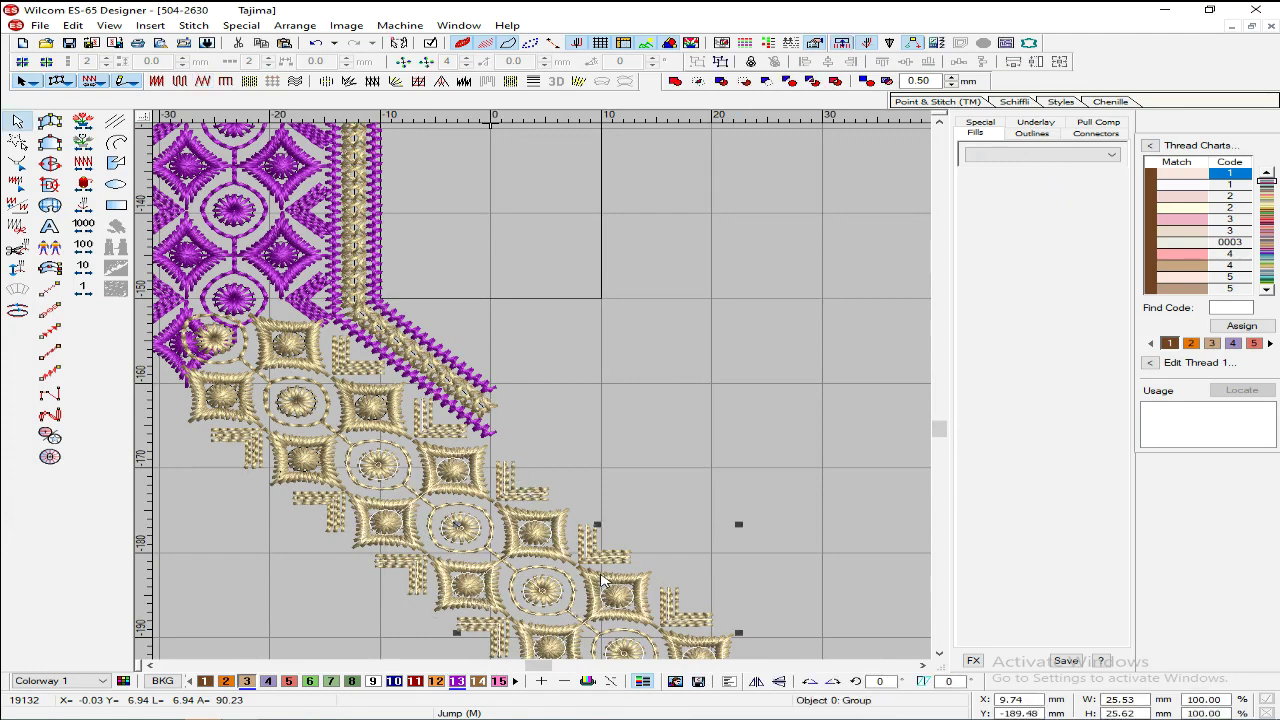
scroll(575, 553, "down", 4)
key("Escape")
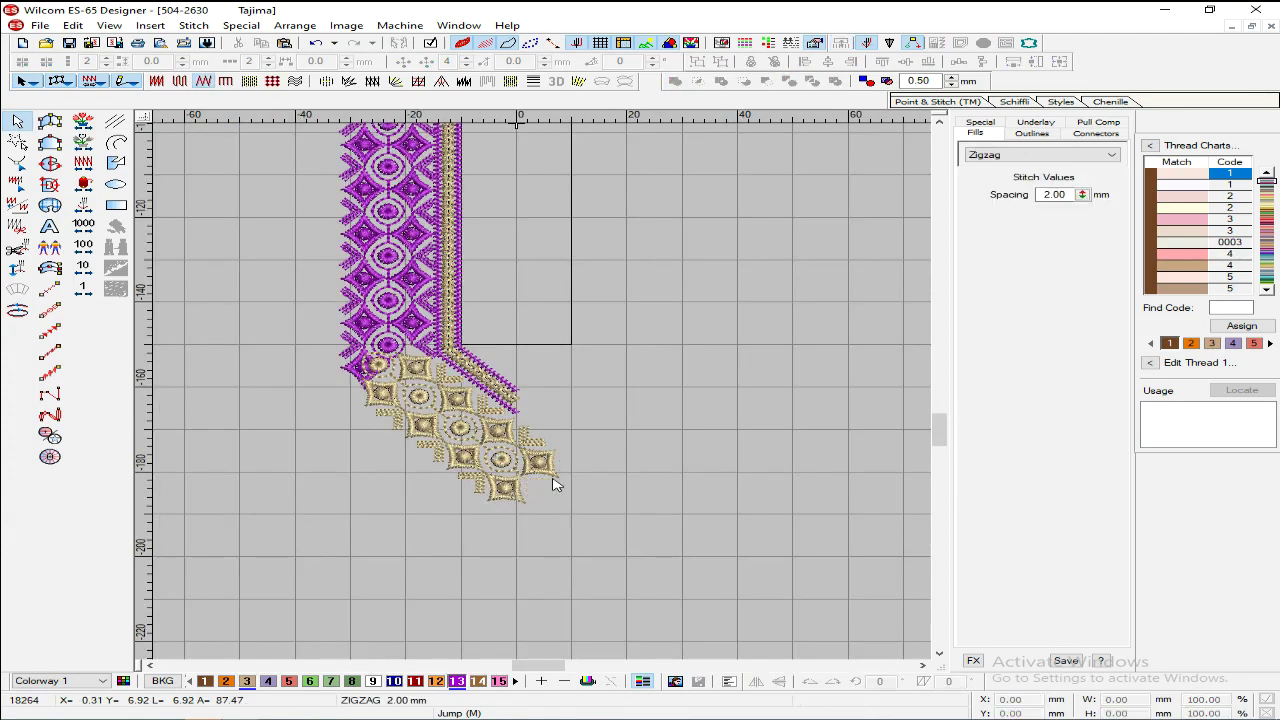
Step: Ungroup the lowest remaining diagonal motif group and delete its inner L-shaped chevron beyond the centre line
scroll(551, 466, "up", 4)
left_click(548, 518)
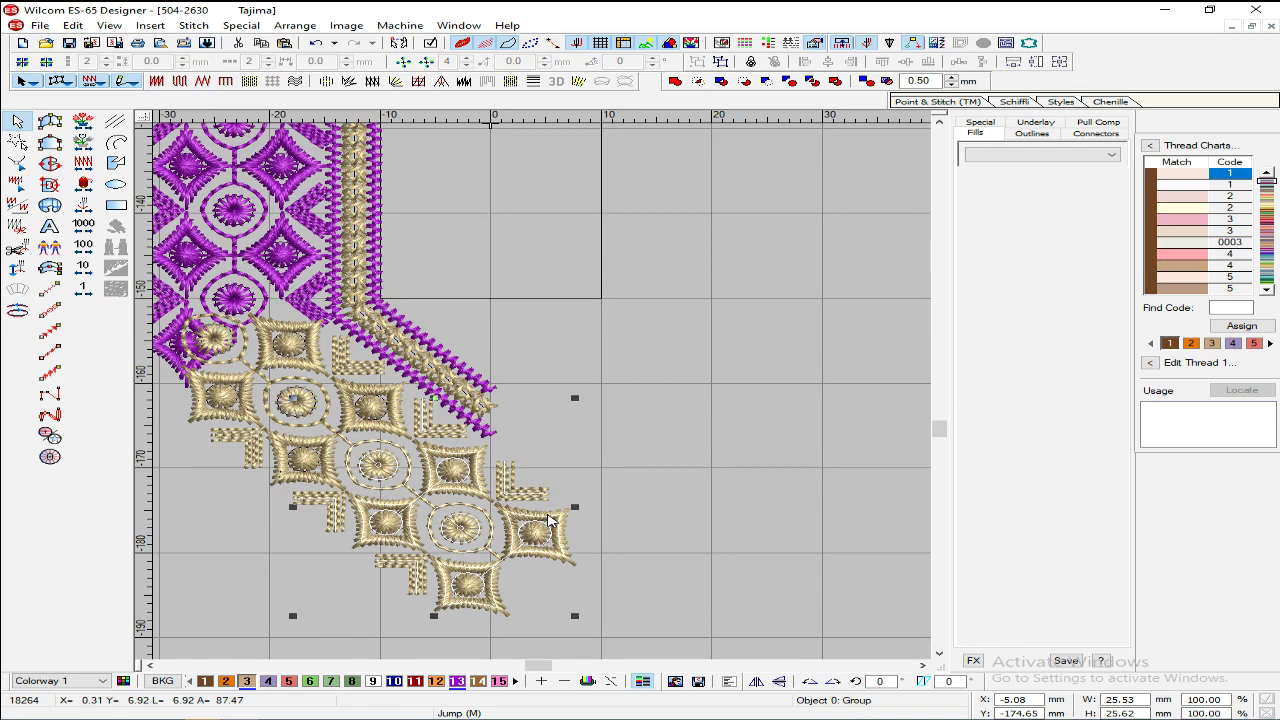
key("ctrl+u")
key("Escape")
left_click(530, 493)
key("Delete")
left_click(543, 519)
key("Delete")
key("ctrl+z")
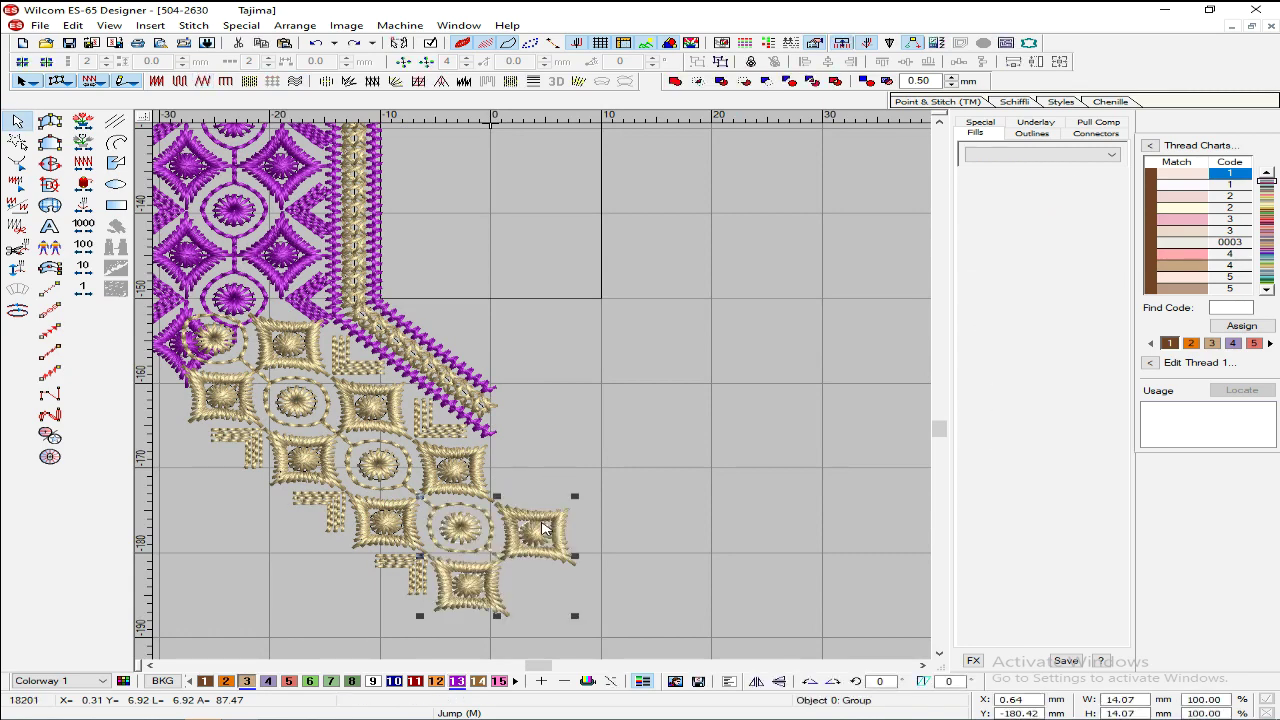
Step: Ungroup the lowest pair of diagonal diamonds and delete the diamond lying beyond the vertical centre line
key("ctrl+u")
key("Escape")
left_click(543, 528)
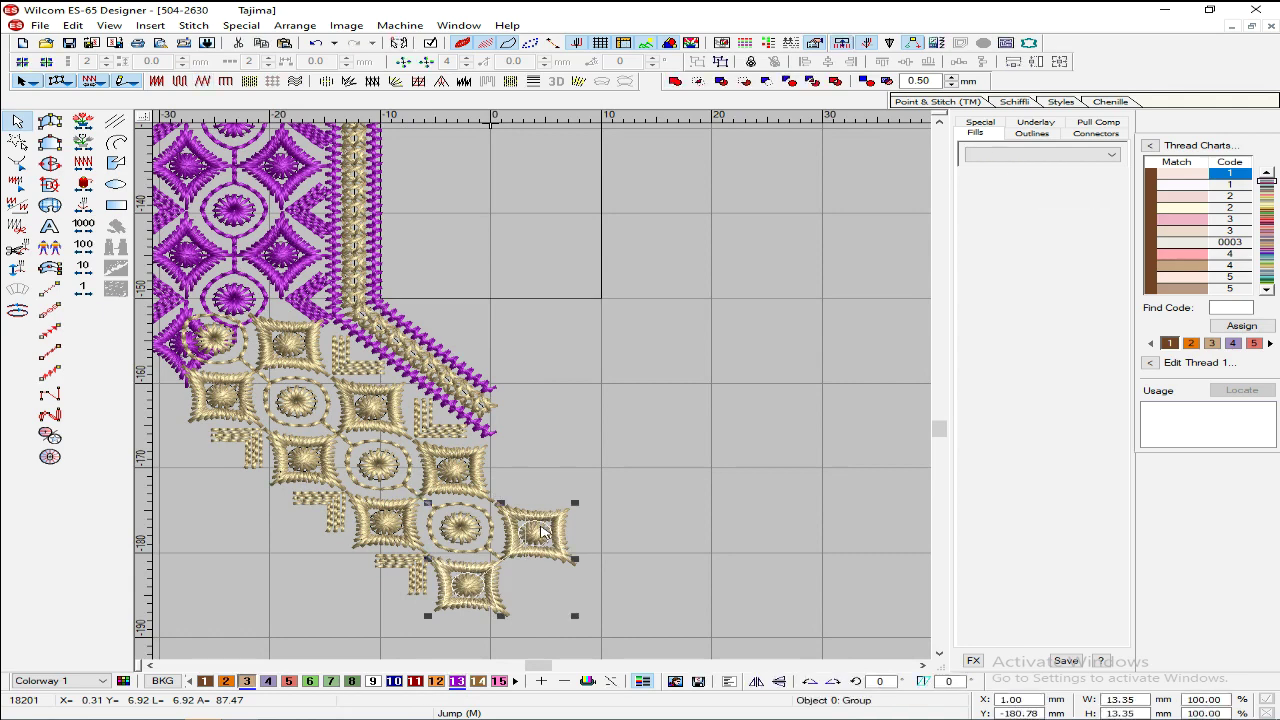
left_click(555, 519)
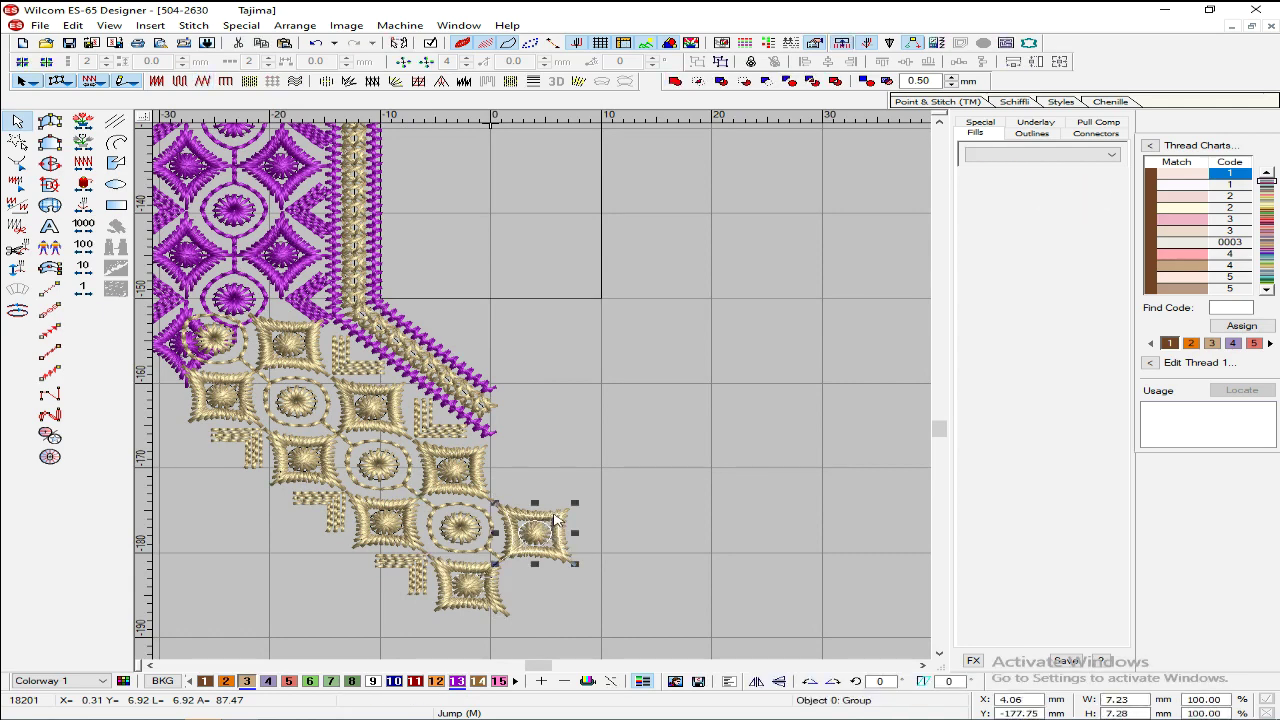
key("Delete")
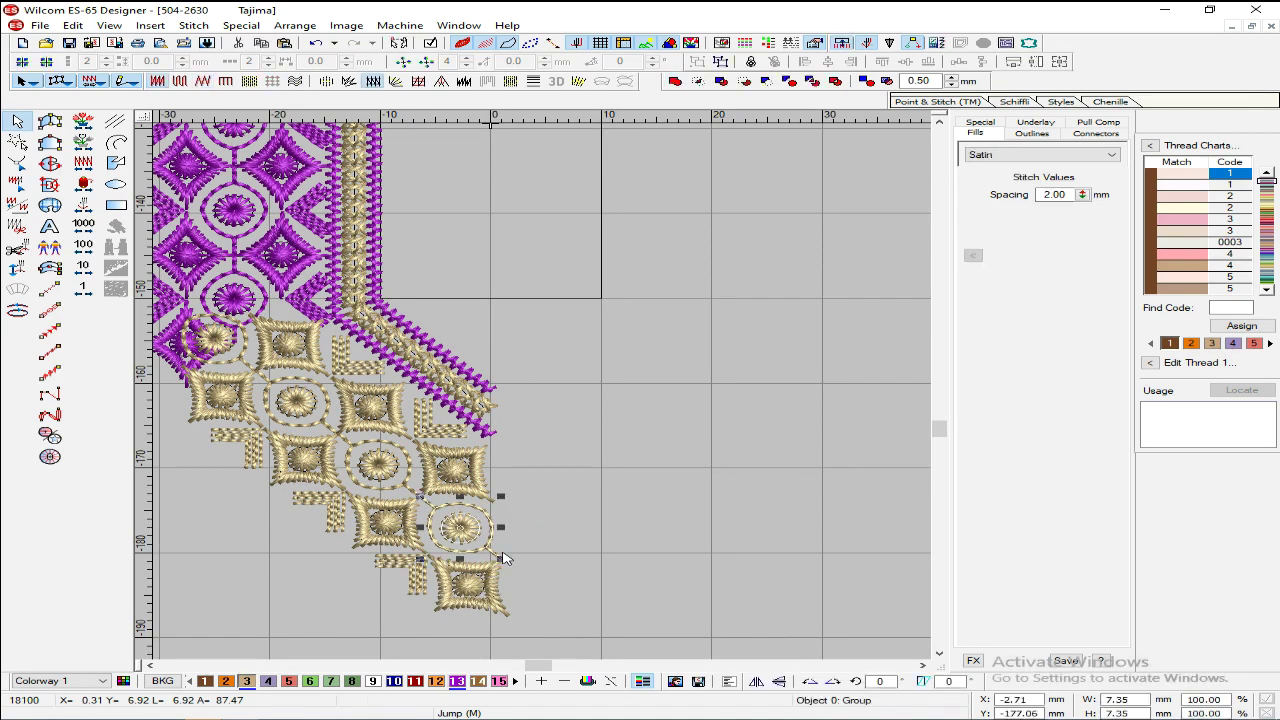
Step: Ungroup the lowest circle motif of the diagonal band and delete its short connecting run beyond the vertical centre line
key("ctrl+u")
key("Escape")
left_click(503, 557)
key("Delete")
scroll(543, 512, "up", 1)
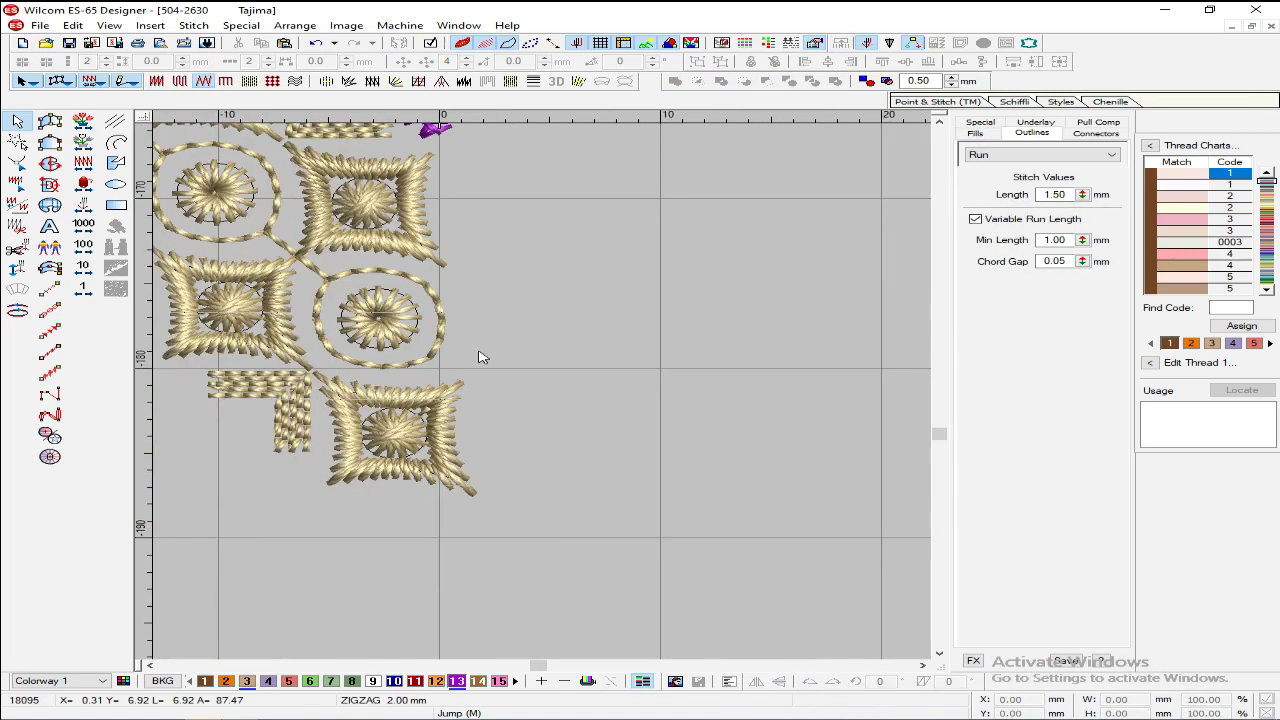
Step: Turn off the realistic stitch view and shift the lowest diamond about 1 mm left and slightly up, inside the centre line
left_click(462, 42)
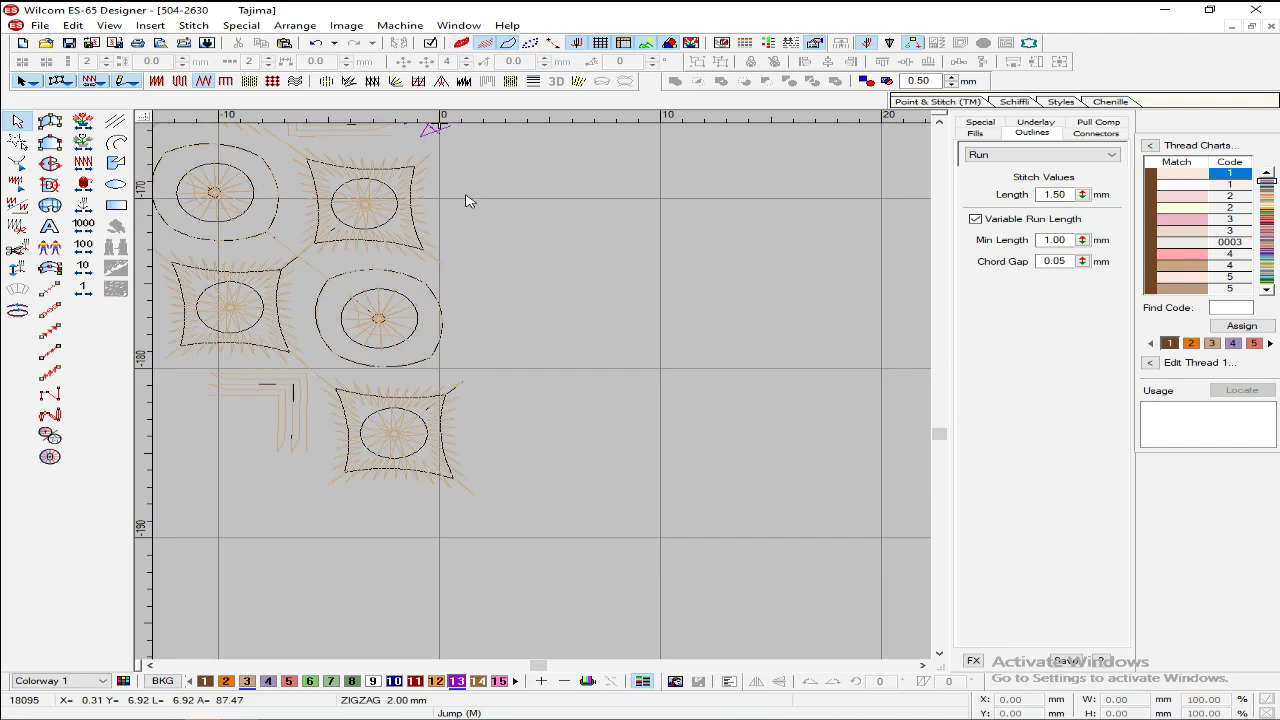
left_click(444, 407)
left_click_drag(391, 435, 373, 432)
left_click_drag(375, 430, 371, 432)
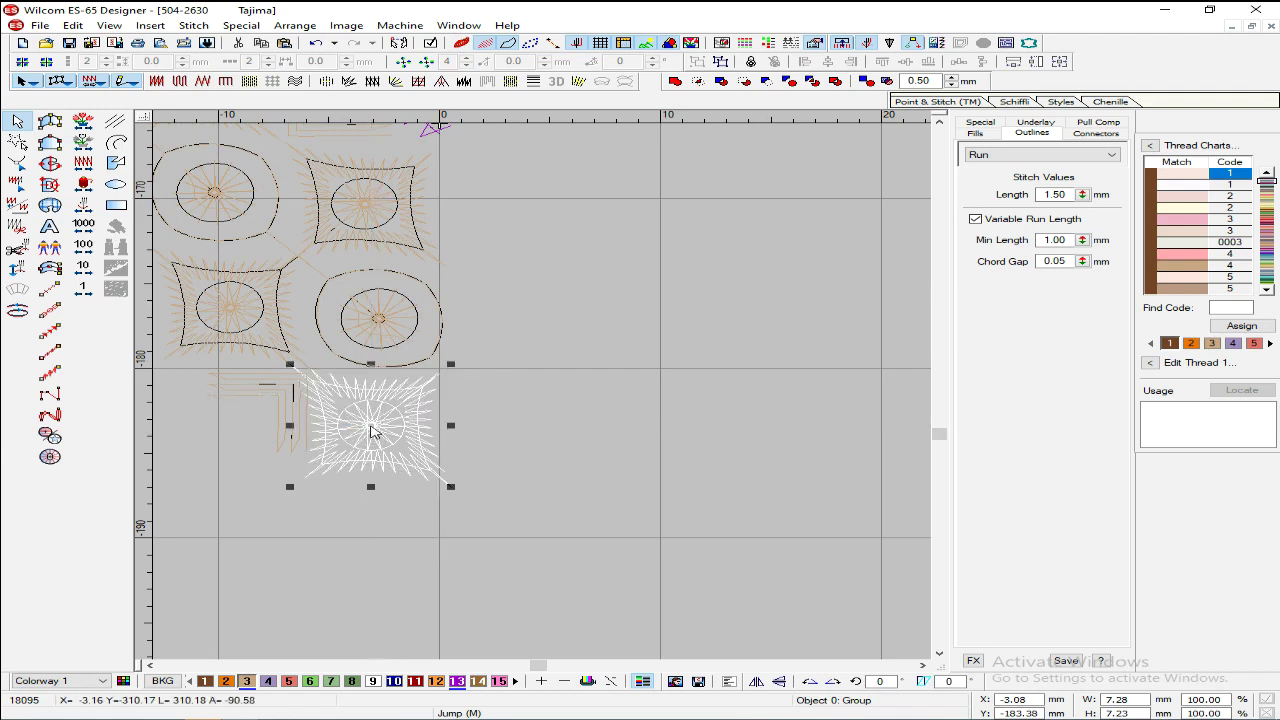
Step: Shift the L-shaped chevron beside the lowest diamond about 1 mm left and slightly up
left_click(285, 418)
left_click_drag(259, 406, 262, 402)
key("Escape")
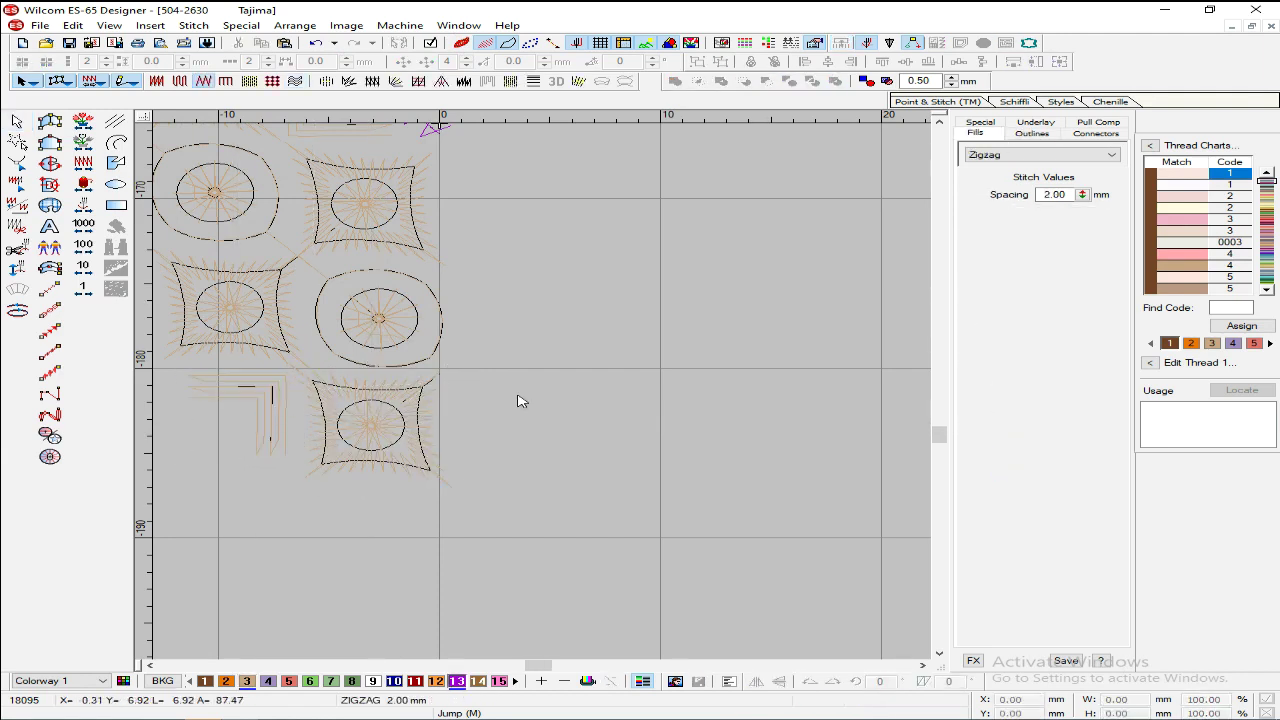
Step: Nudge the lowest diagonal circle together with its surrounding ring up about 0.15 mm
key("shift+z")
key("z")
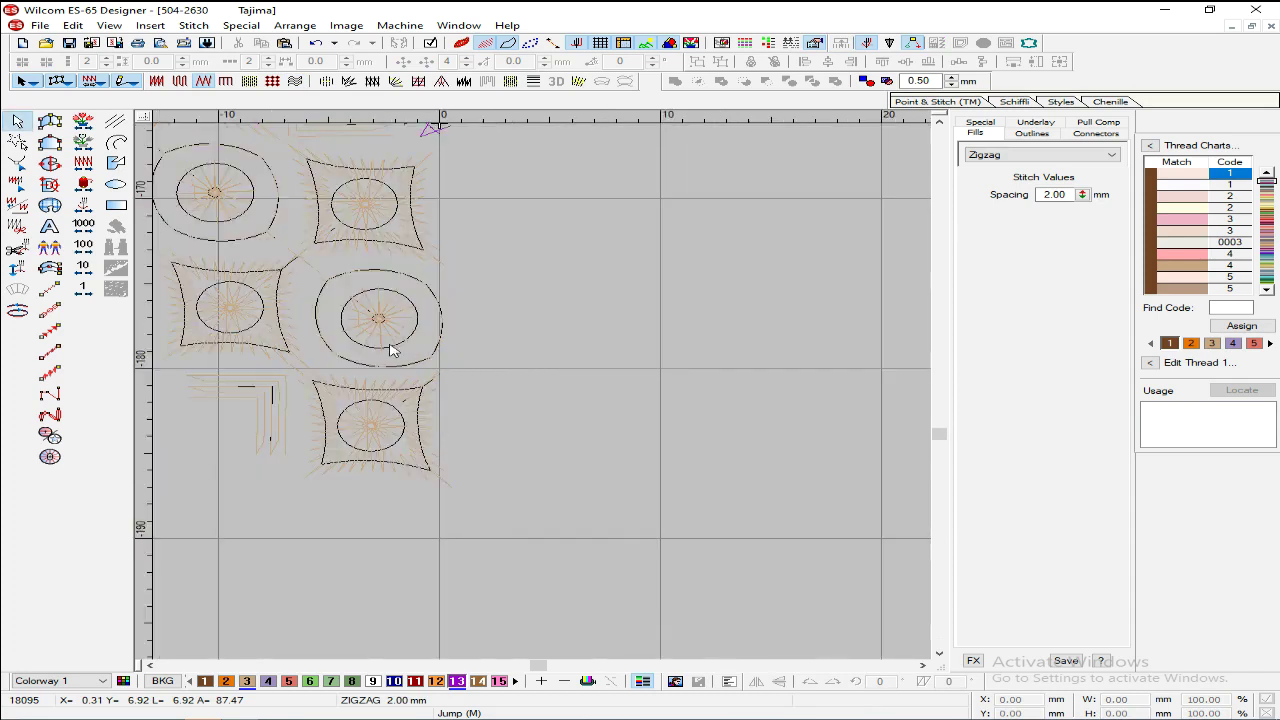
left_click(372, 327)
left_click(420, 281, "ctrl")
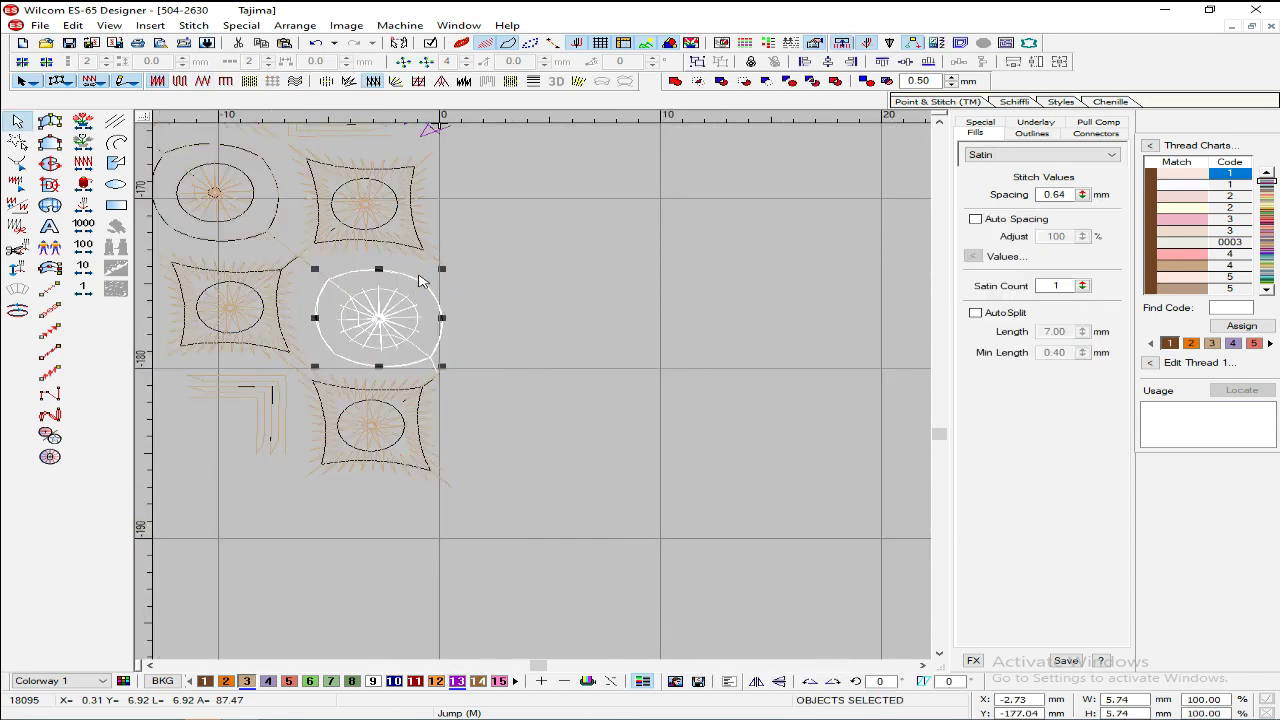
key("Up")
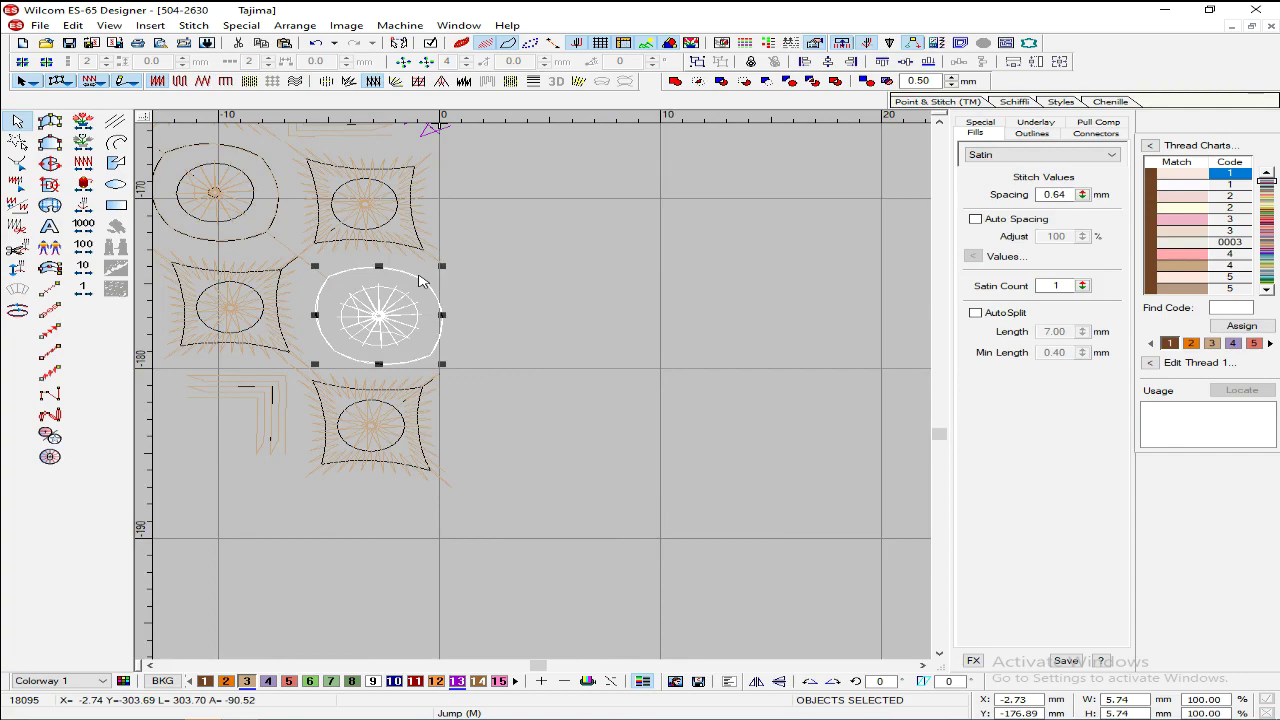
key("Escape")
Step: Delete the tan circle and its ring where the diagonal band overlaps the lowest purple diamond of the vertical band
key("shift+z")
key("shift+z")
scroll(425, 310, "up", 3)
scroll(426, 307, "up", 1)
scroll(426, 307, "down", 2)
key("z")
scroll(408, 314, "down", 1)
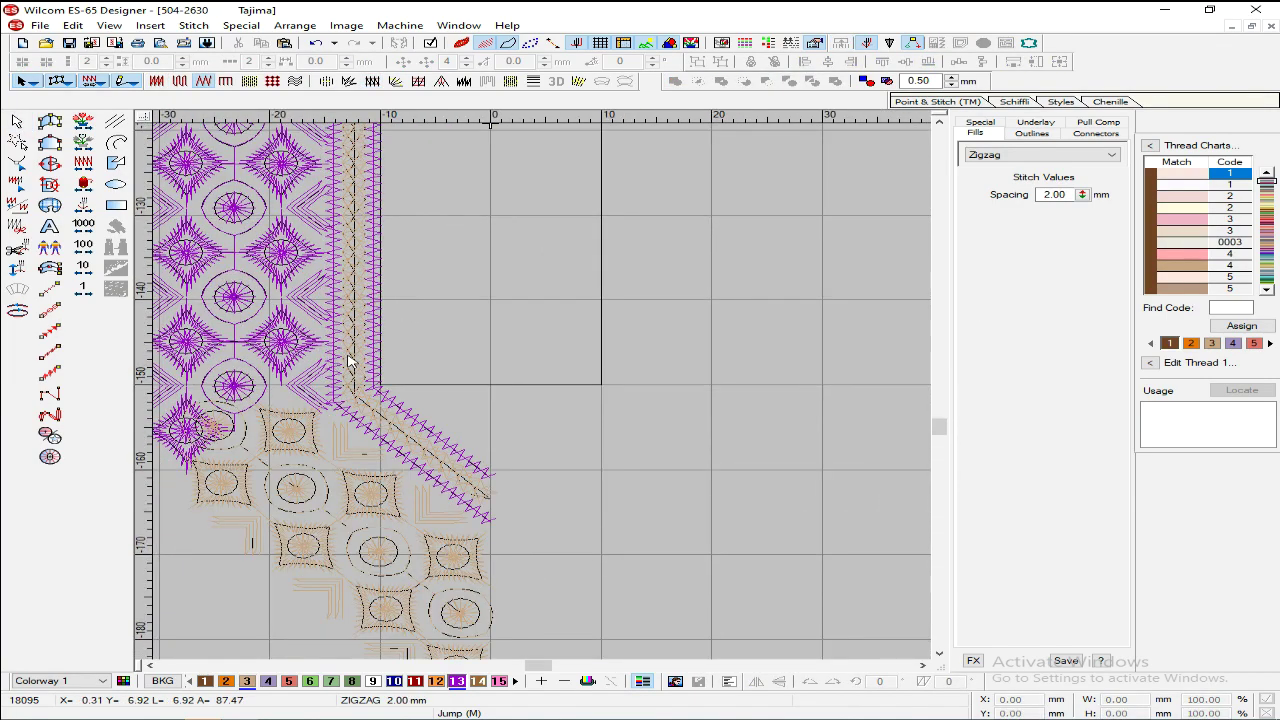
scroll(222, 532, "up", 2)
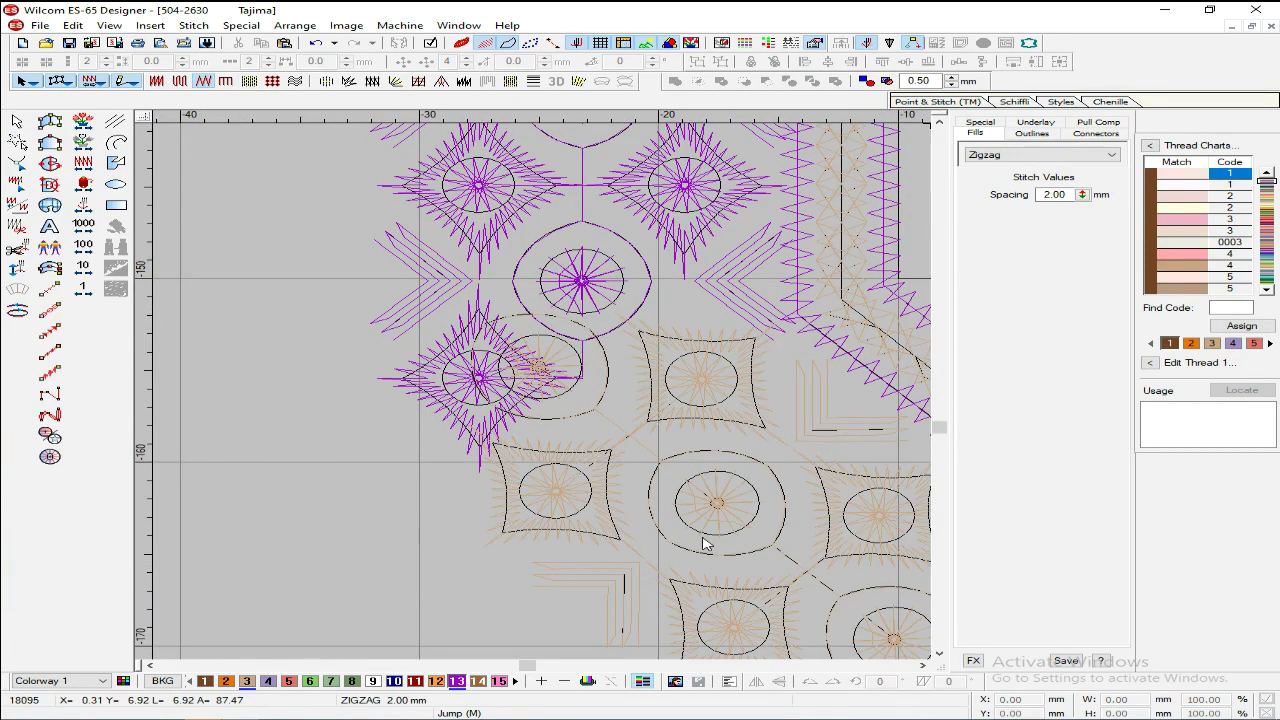
key("Escape")
left_click(578, 392)
key("Delete")
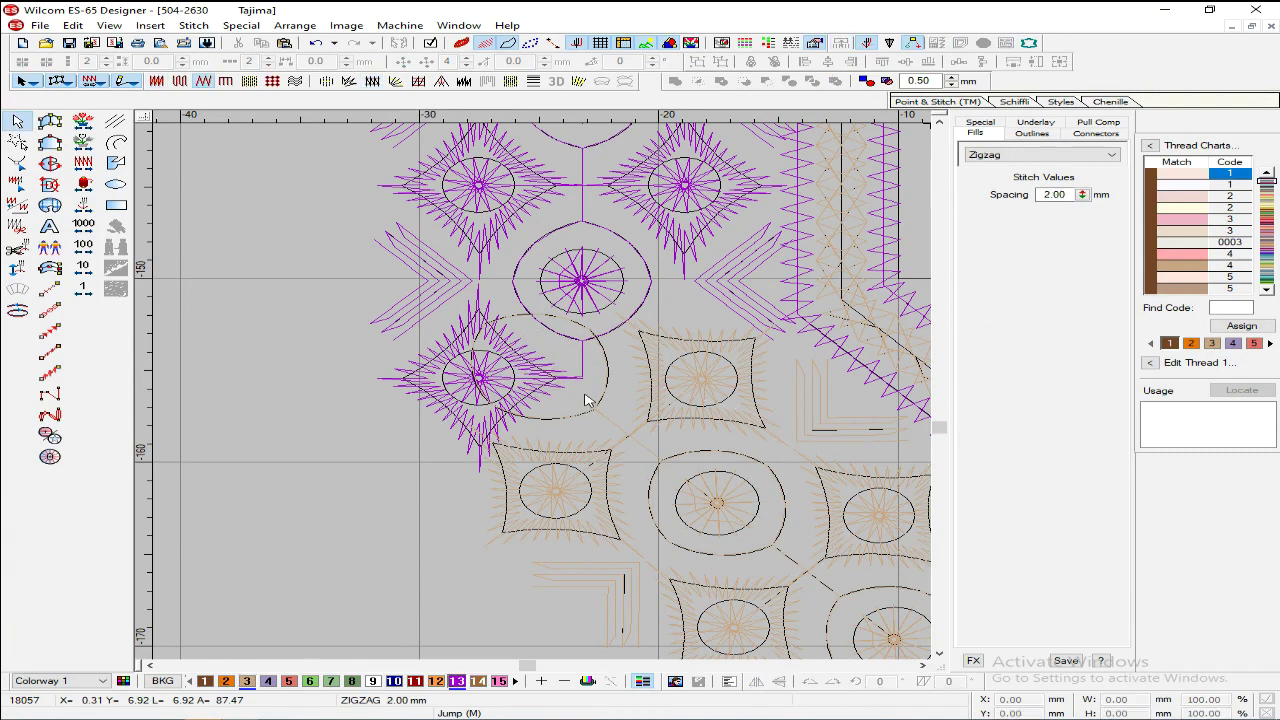
left_click(605, 388)
key("Delete")
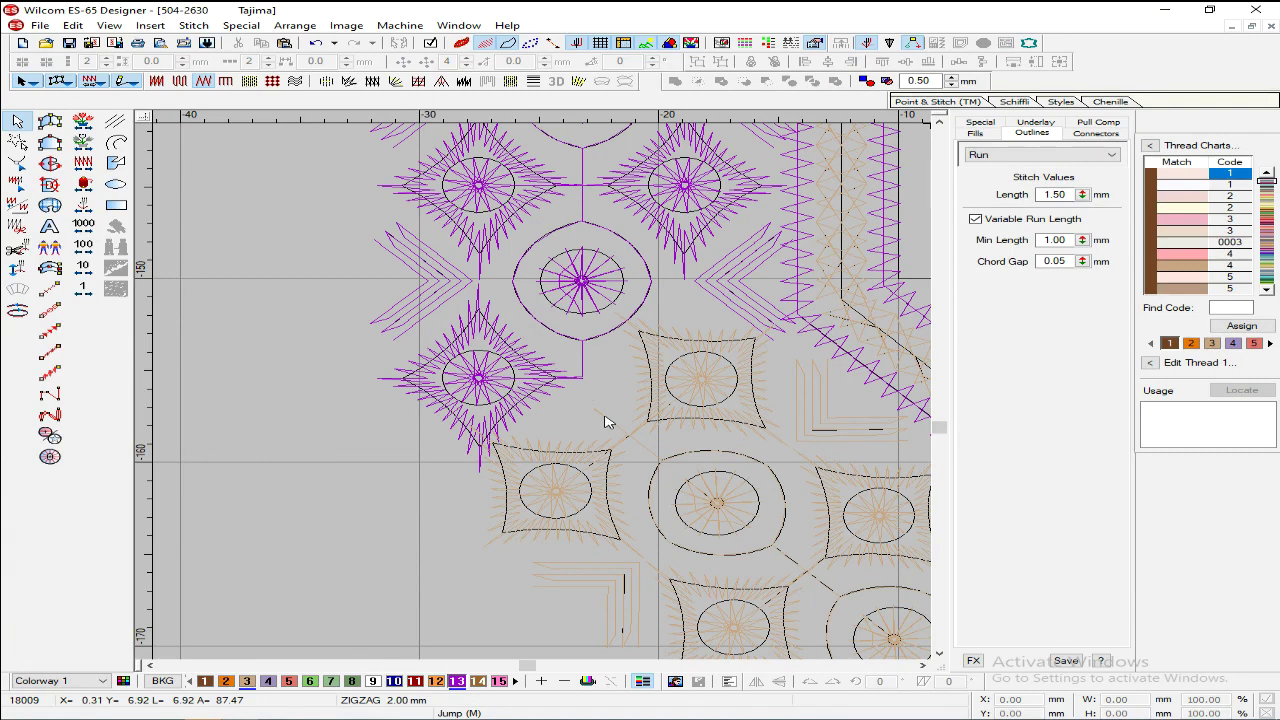
Step: Extend the connecting run below the lowest purple circle downwards, towards the start of the diagonal band's connecting run
left_click(601, 412)
left_click(582, 376)
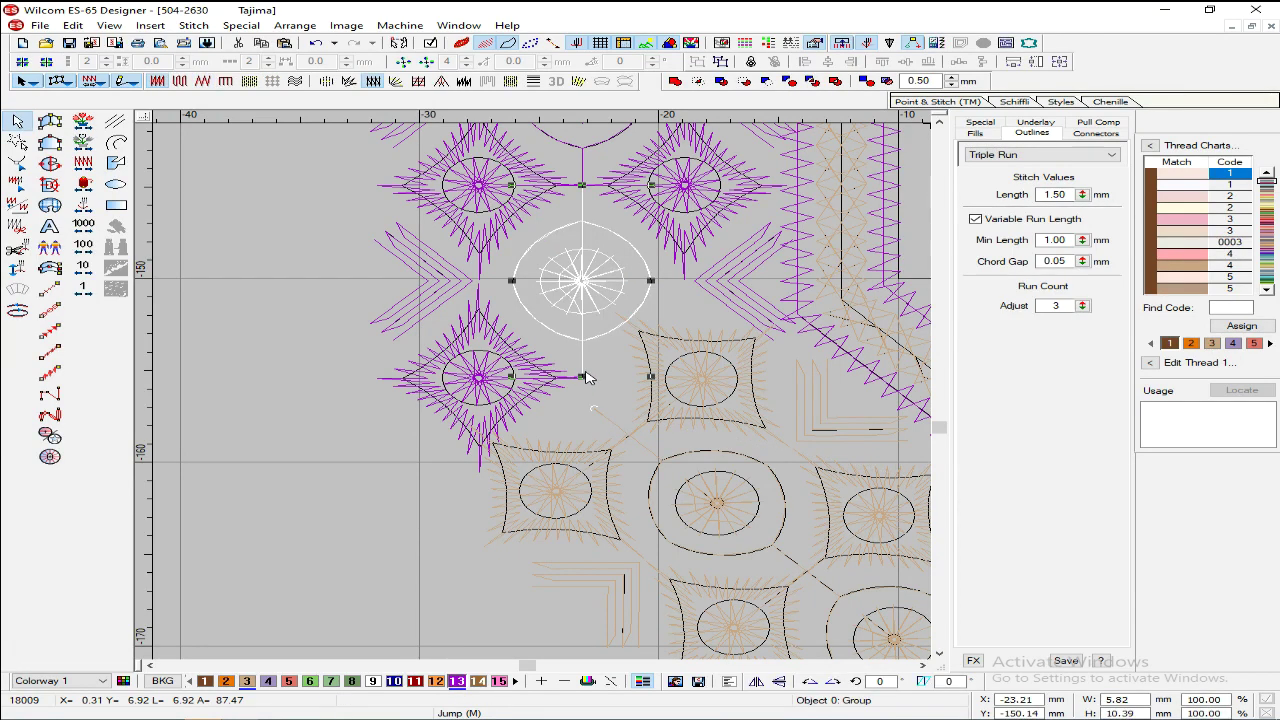
left_click(582, 369)
left_click_drag(582, 372, 581, 420)
left_click(603, 417)
key("Escape")
Step: Duplicate the inner zigzag-and-motif edge band and move the copy about 22 mm left, to the outer side of the vertical motif band
scroll(622, 396, "down", 3)
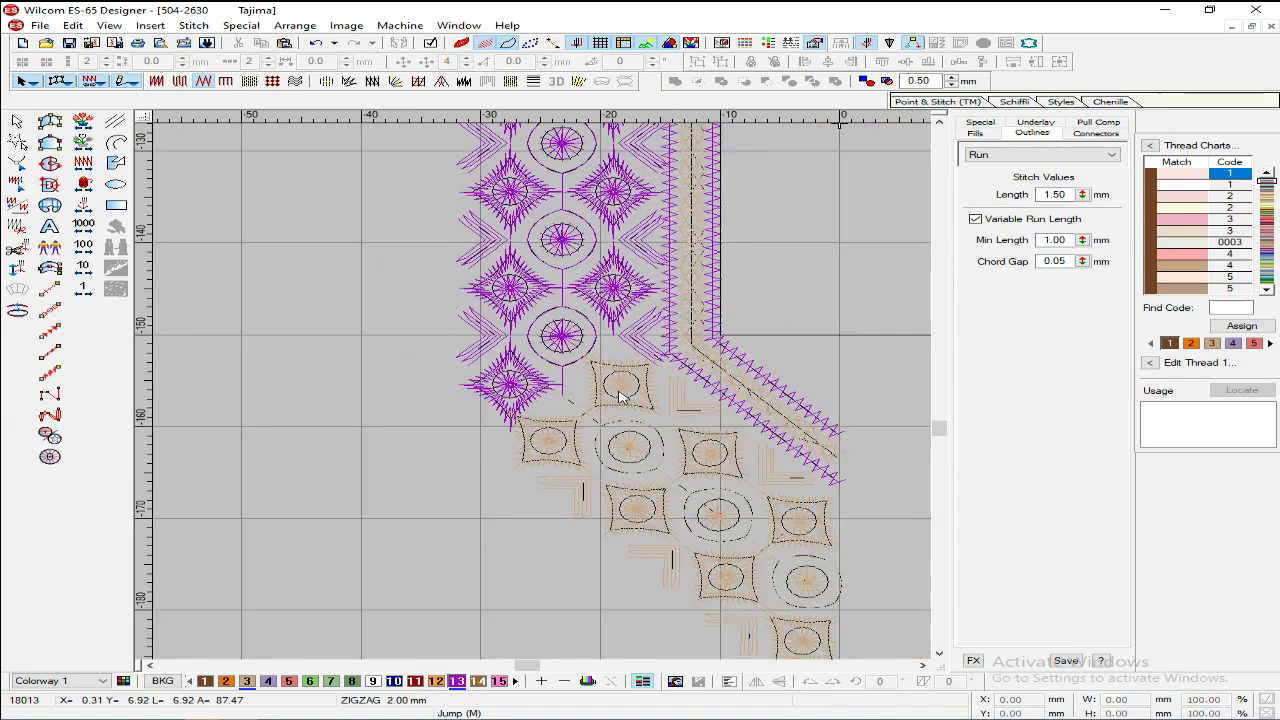
scroll(632, 394, "up", 2)
scroll(735, 388, "down", 1)
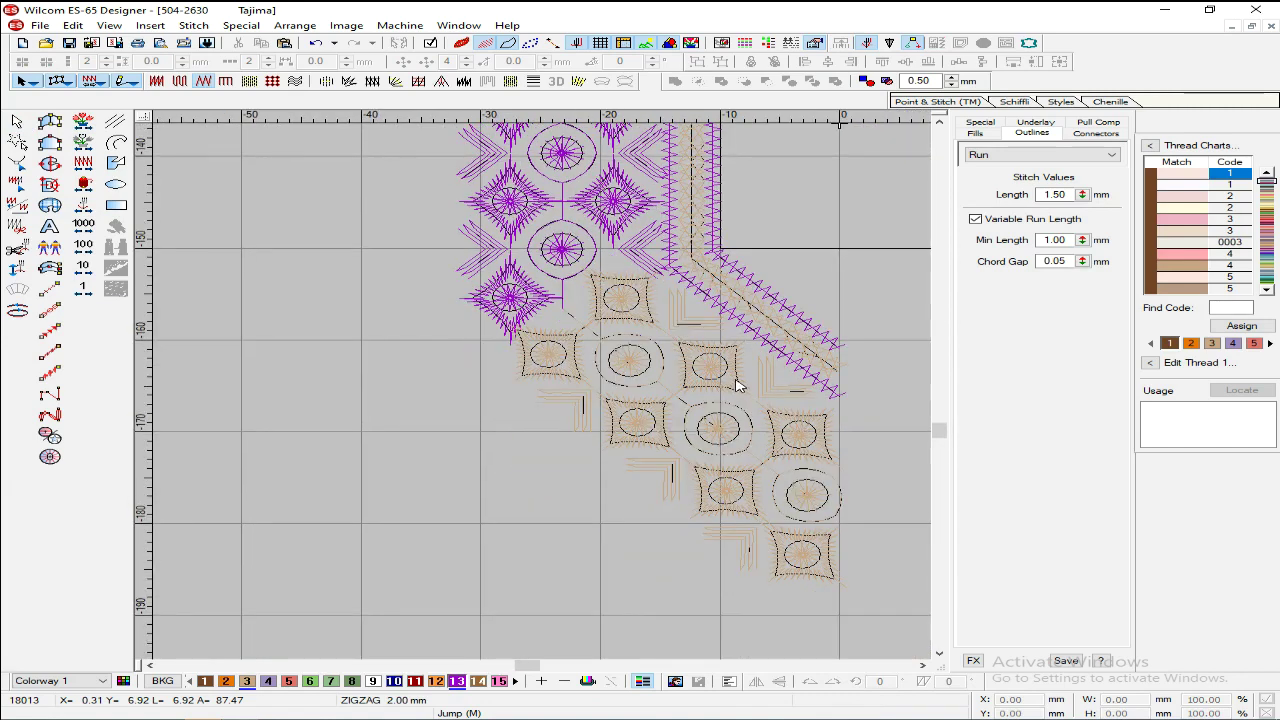
left_click(776, 350)
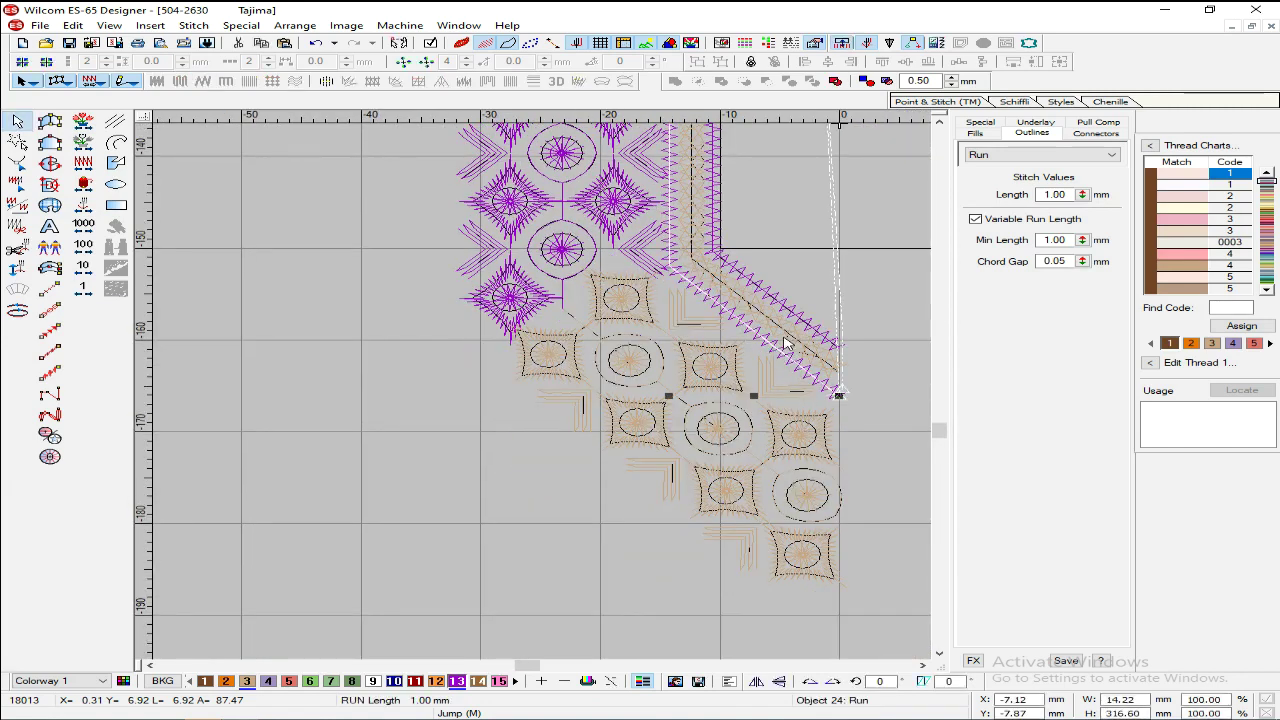
left_click(770, 345, "ctrl")
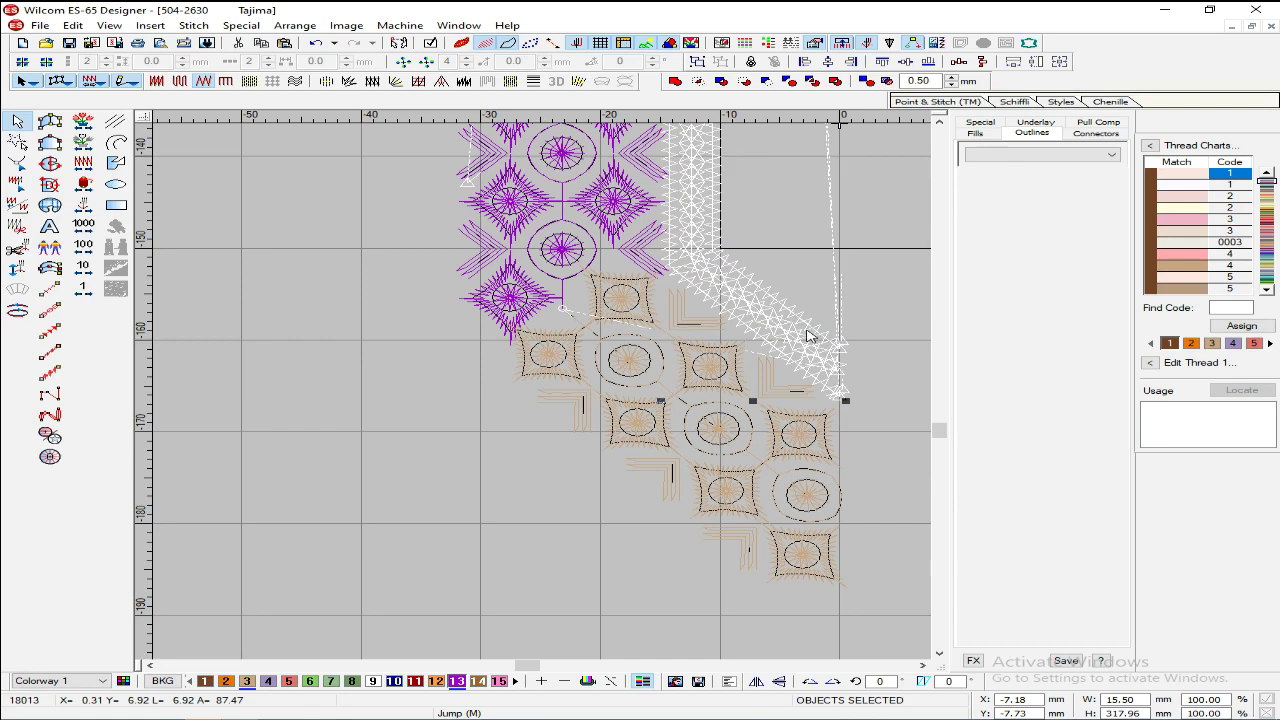
key("shift+z")
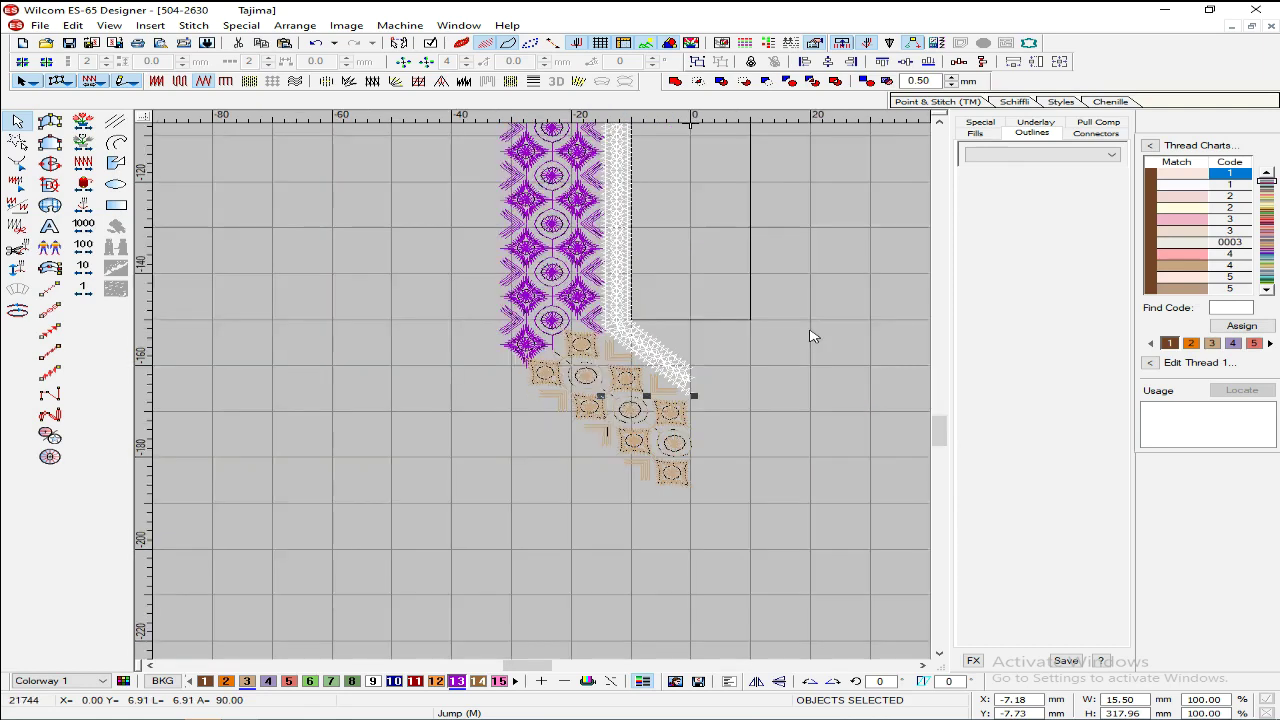
key("Left")
key("Left")
key("Left")
key("Left")
key("Left")
key("Left")
key("Left")
key("Left")
key("Left")
key("Left")
key("Left")
key("Left")
key("Left")
key("Left")
key("Left")
key("Left")
key("Left")
key("Left")
key("Left")
key("Left")
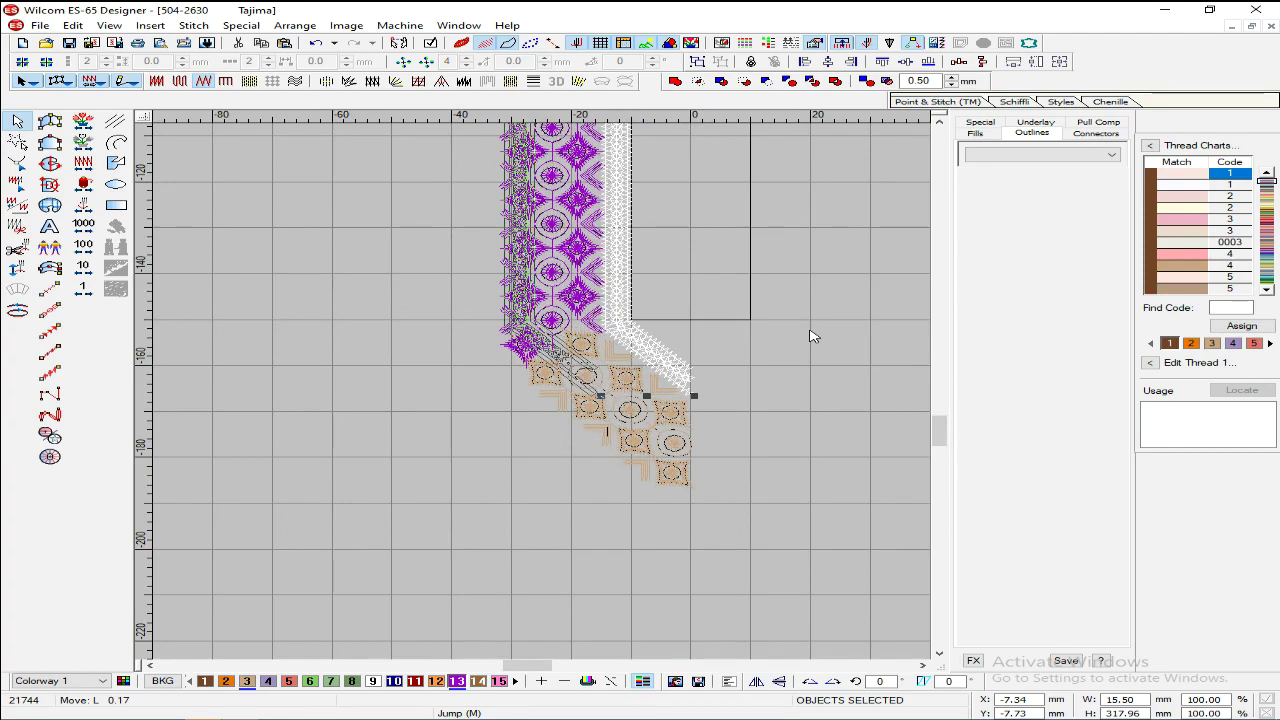
key("Left")
key("Left")
key("Left")
key("Left")
key("Left")
key("Left")
key("Left")
key("Left")
key("Left")
key("Left")
key("Left")
key("Left")
key("Left")
key("Left")
key("Left")
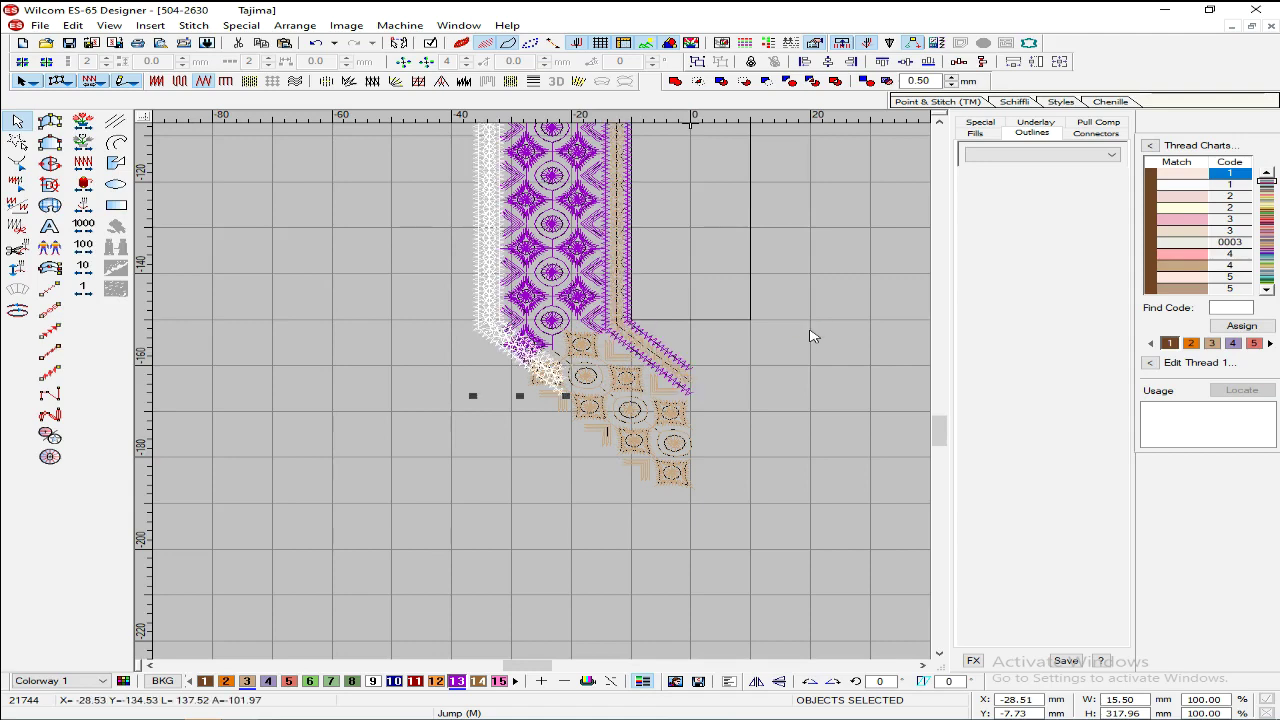
key("Left")
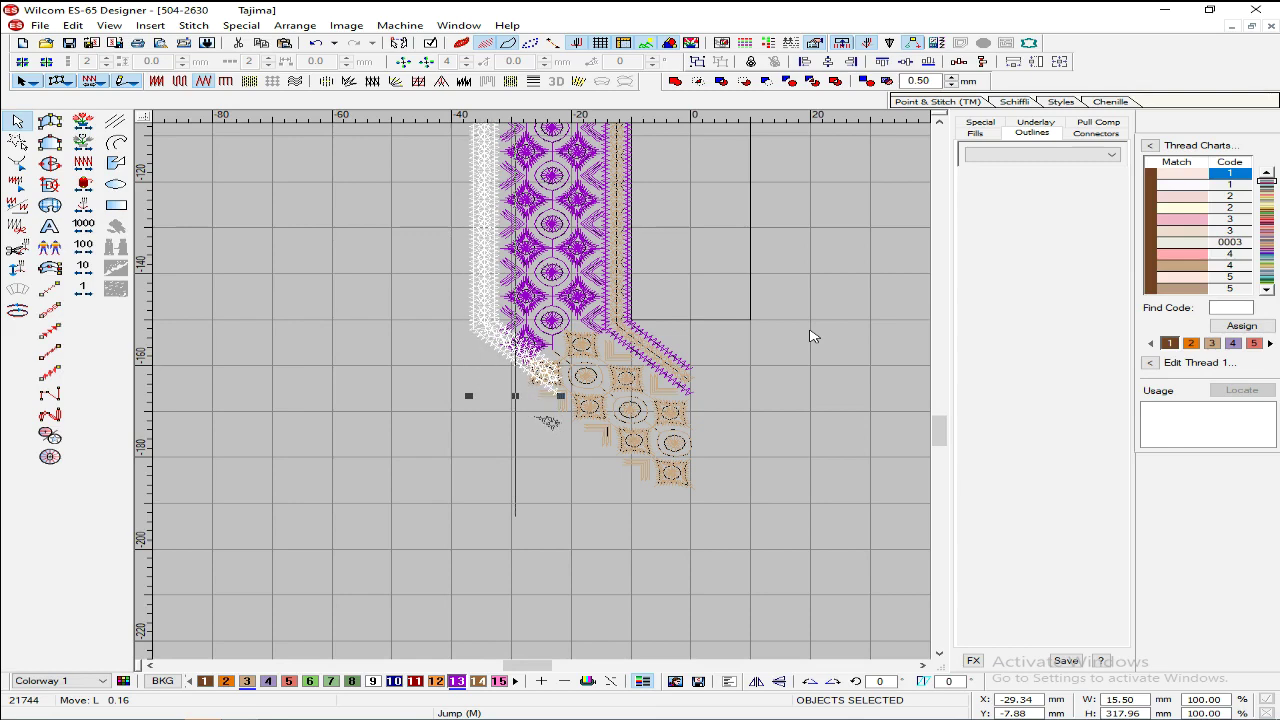
Step: Move the duplicated edge band down about 10 mm so its angled part clears the diagonal motifs
key("Down")
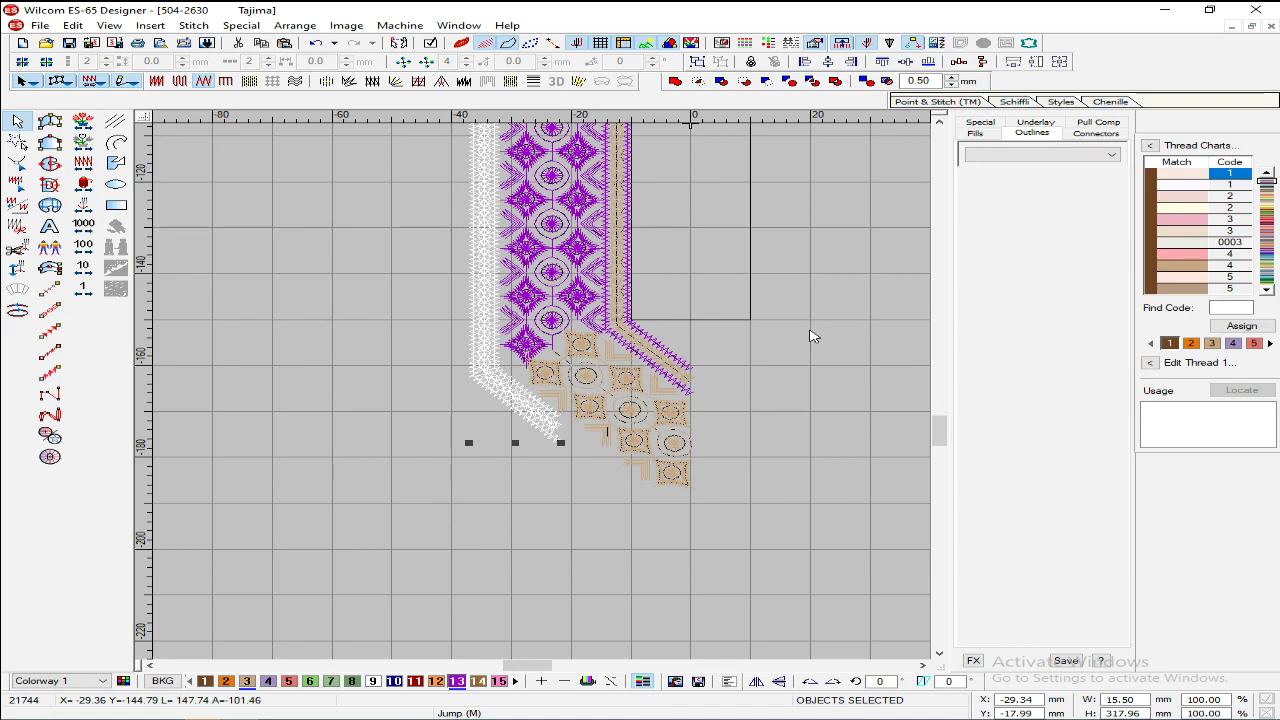
key("z")
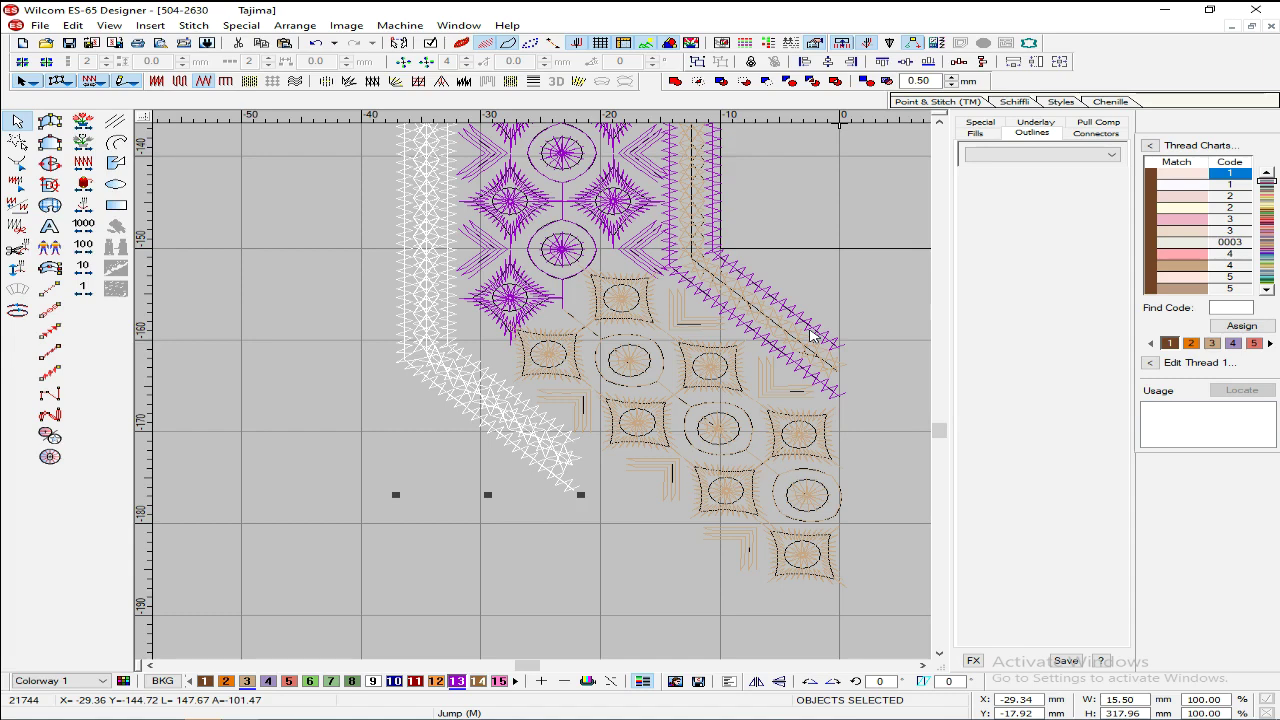
key("Escape")
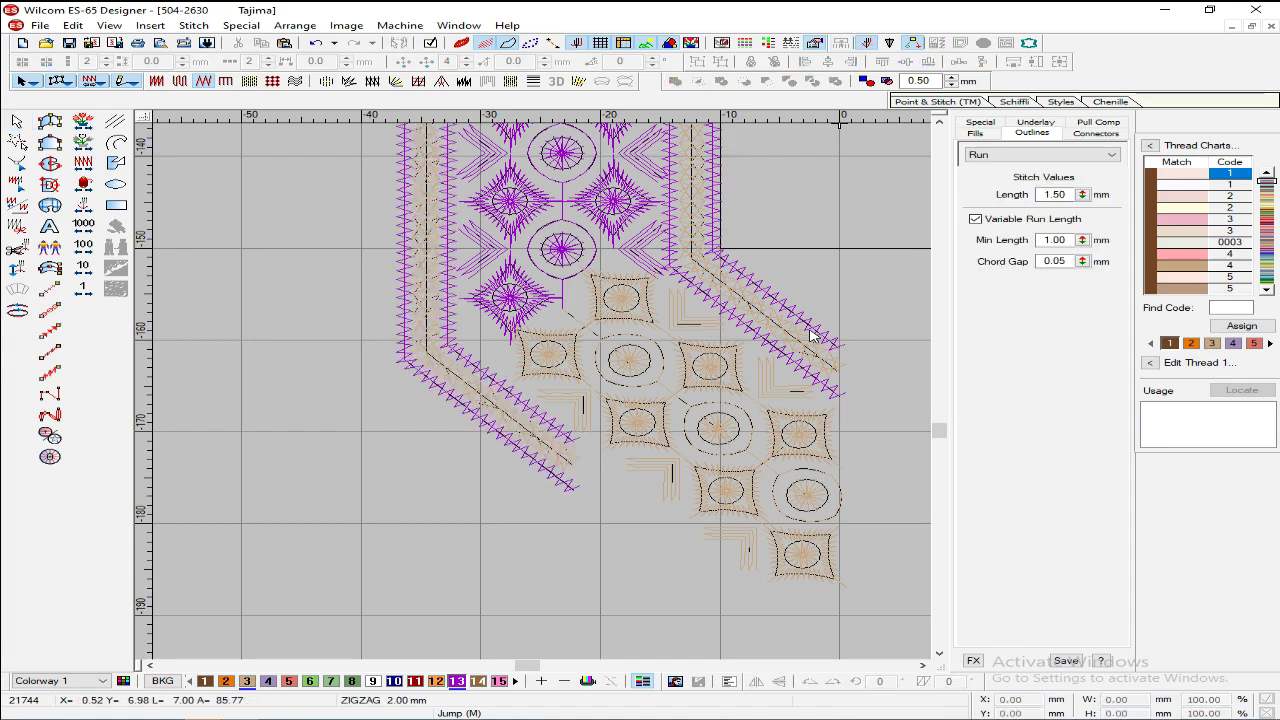
Step: Reshape the duplicated band's motif run, extending its lower end along the diagonal to the vertical centre line
left_click(567, 466)
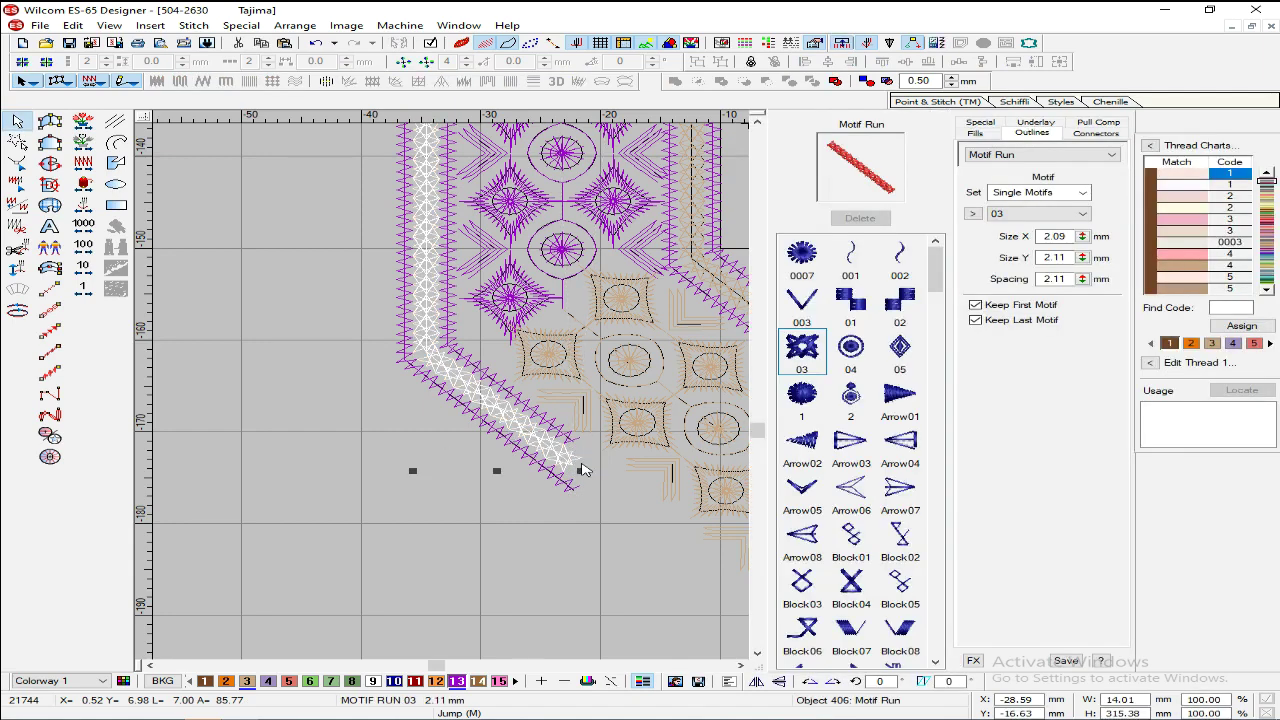
key("h")
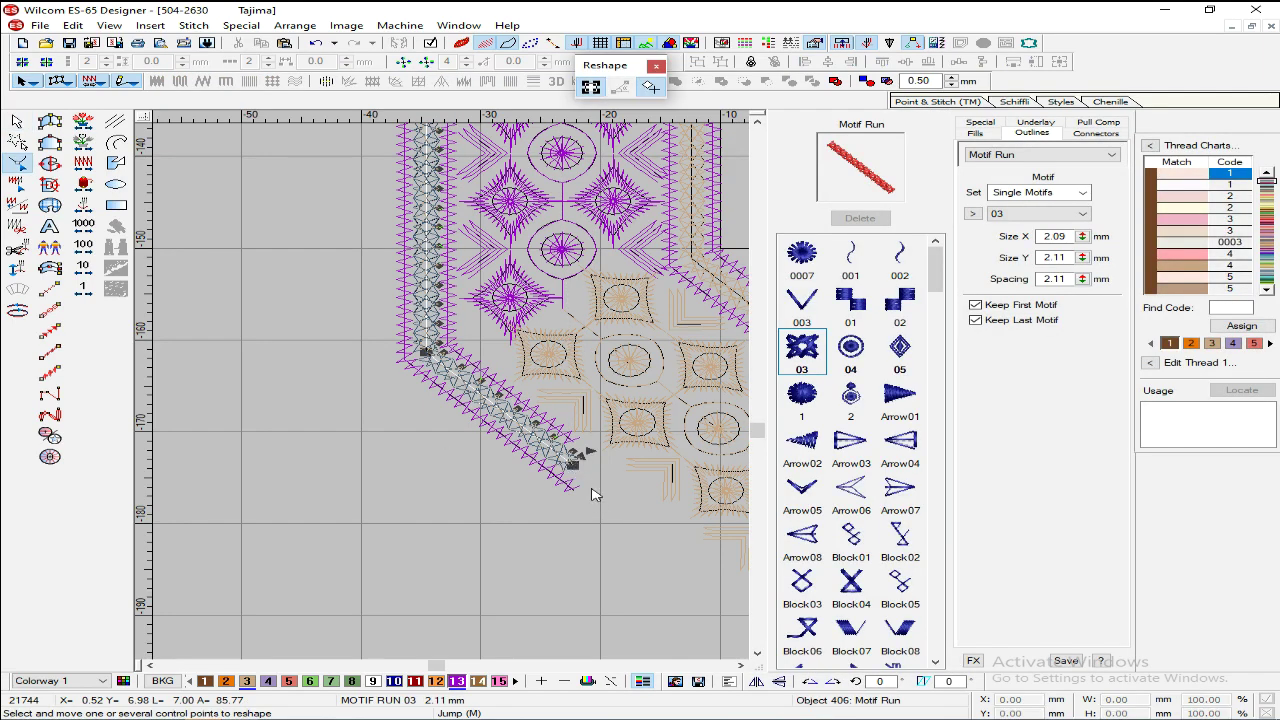
left_click(972, 213)
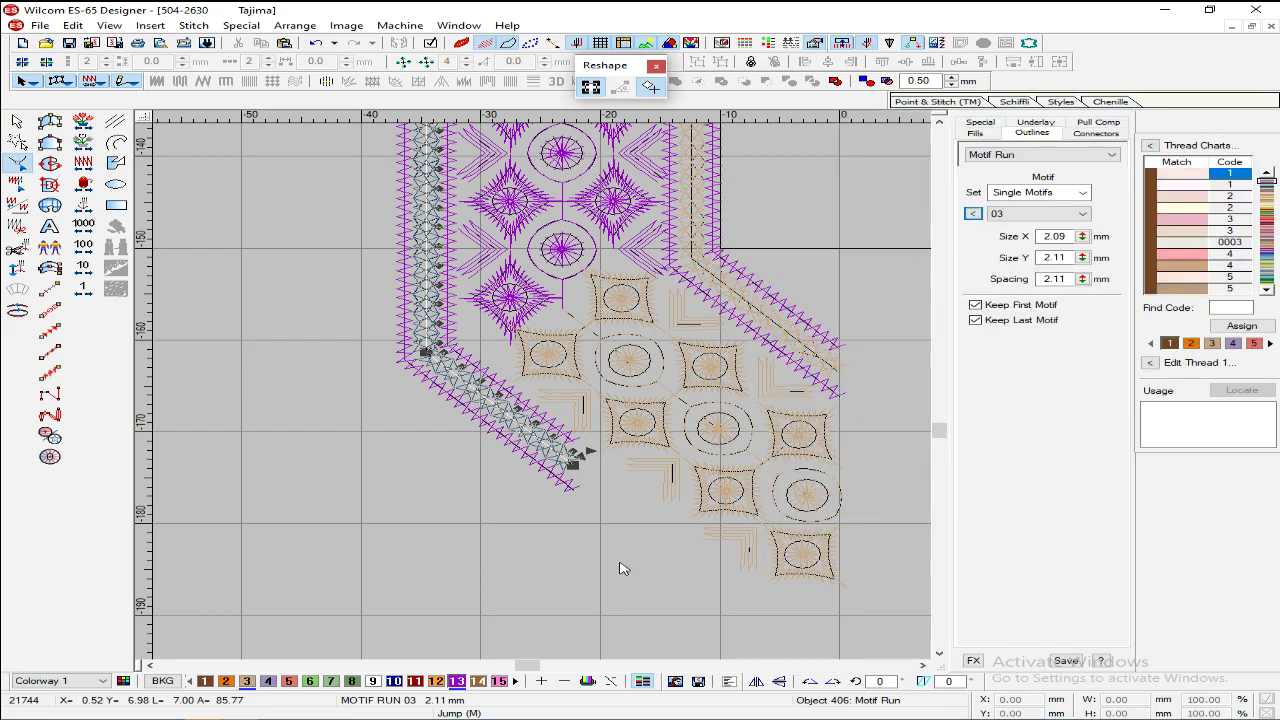
left_click_drag(575, 470, 675, 574)
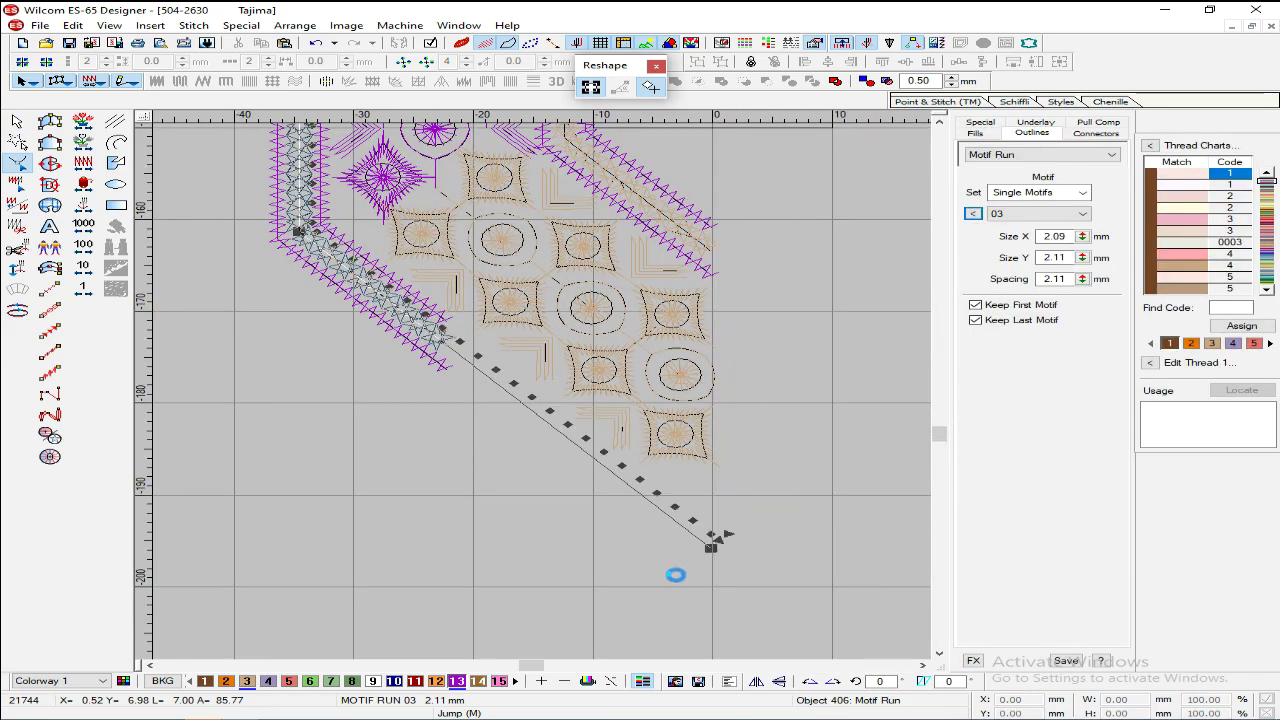
Step: Reshape the duplicated band's inner run line so its lower end reaches the vertical centre line, parallel to the motif run
left_click(447, 324)
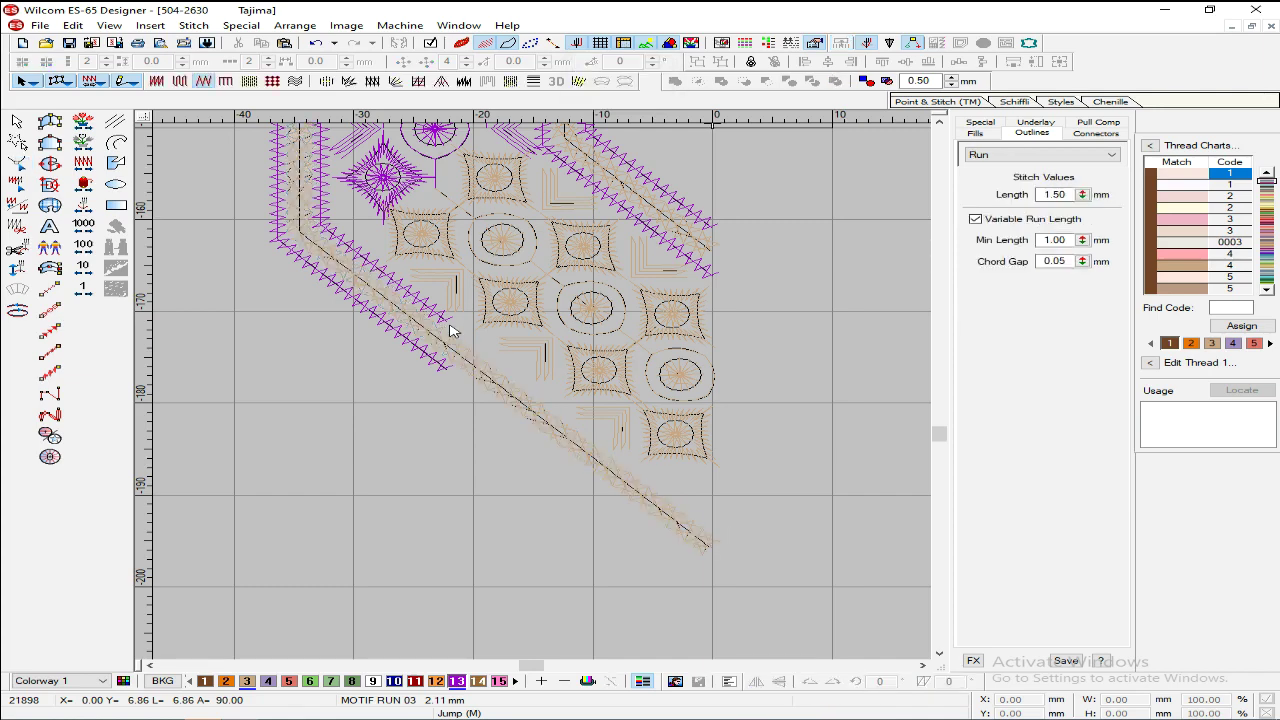
key("h")
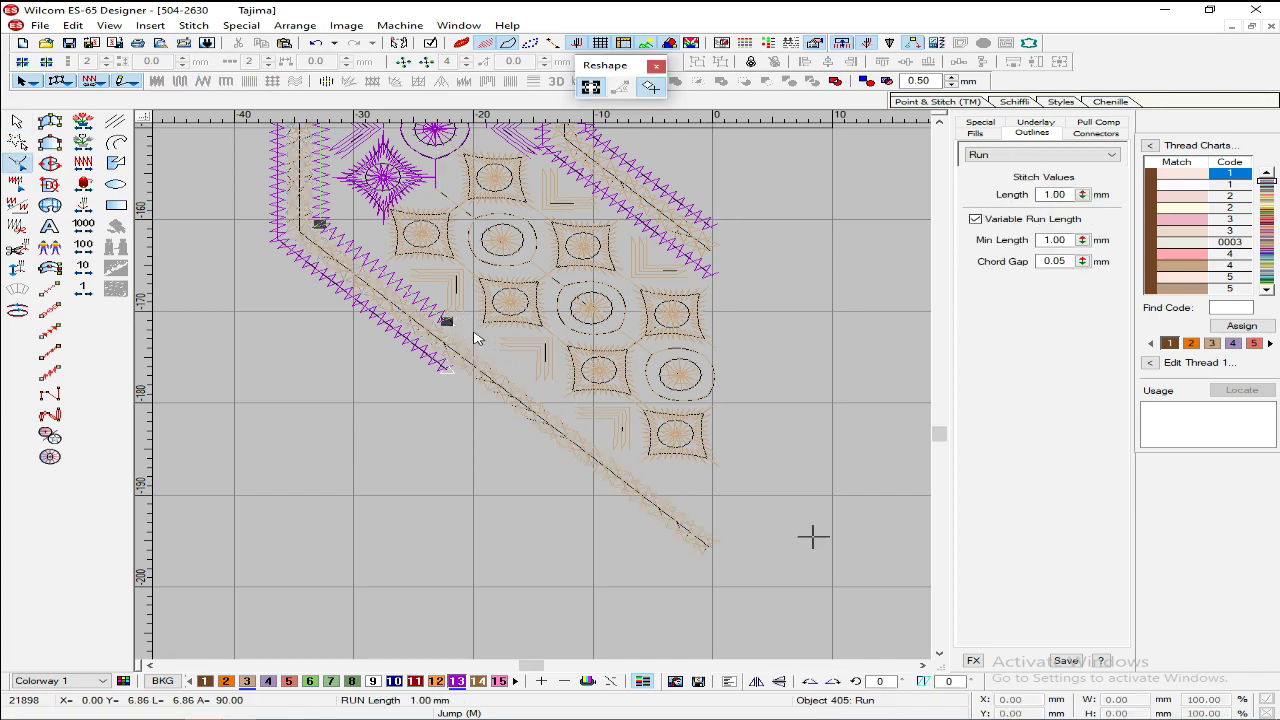
left_click_drag(450, 323, 668, 558)
key("Return")
key("Escape")
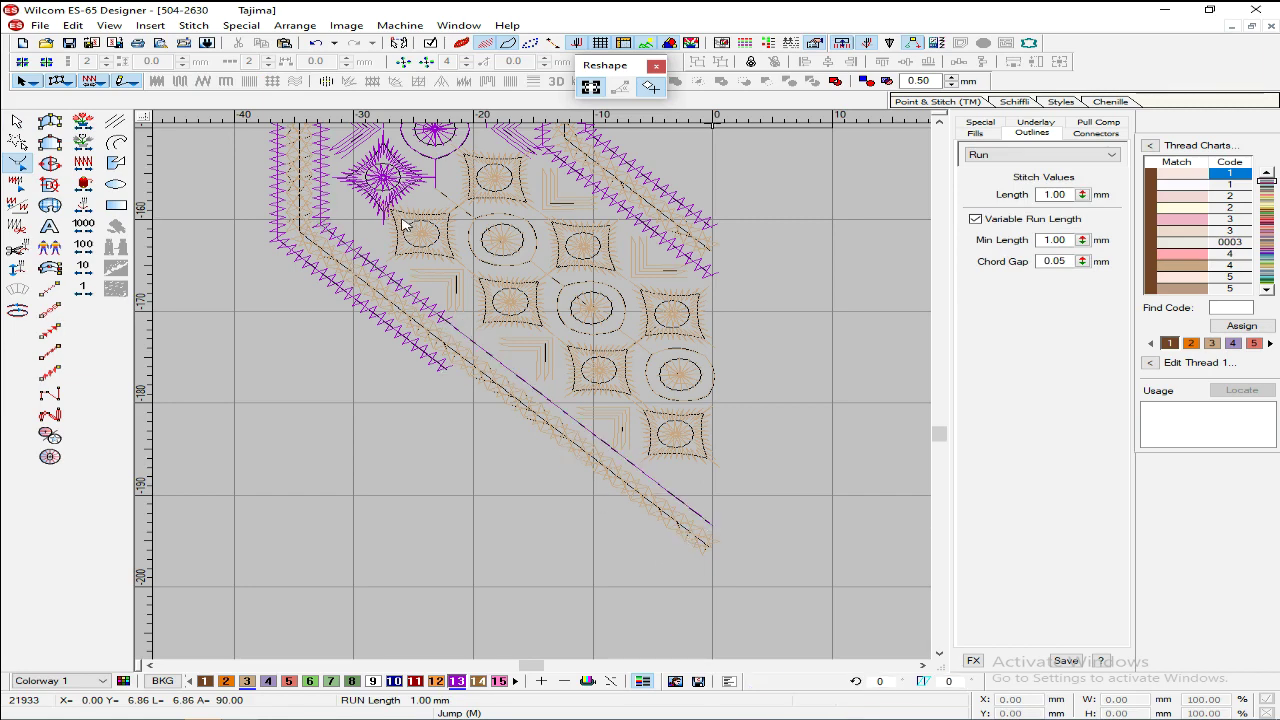
Step: Extend the duplicated band's inner zigzag column along the diagonal to the end of the inner run line
left_click(408, 284)
key("h")
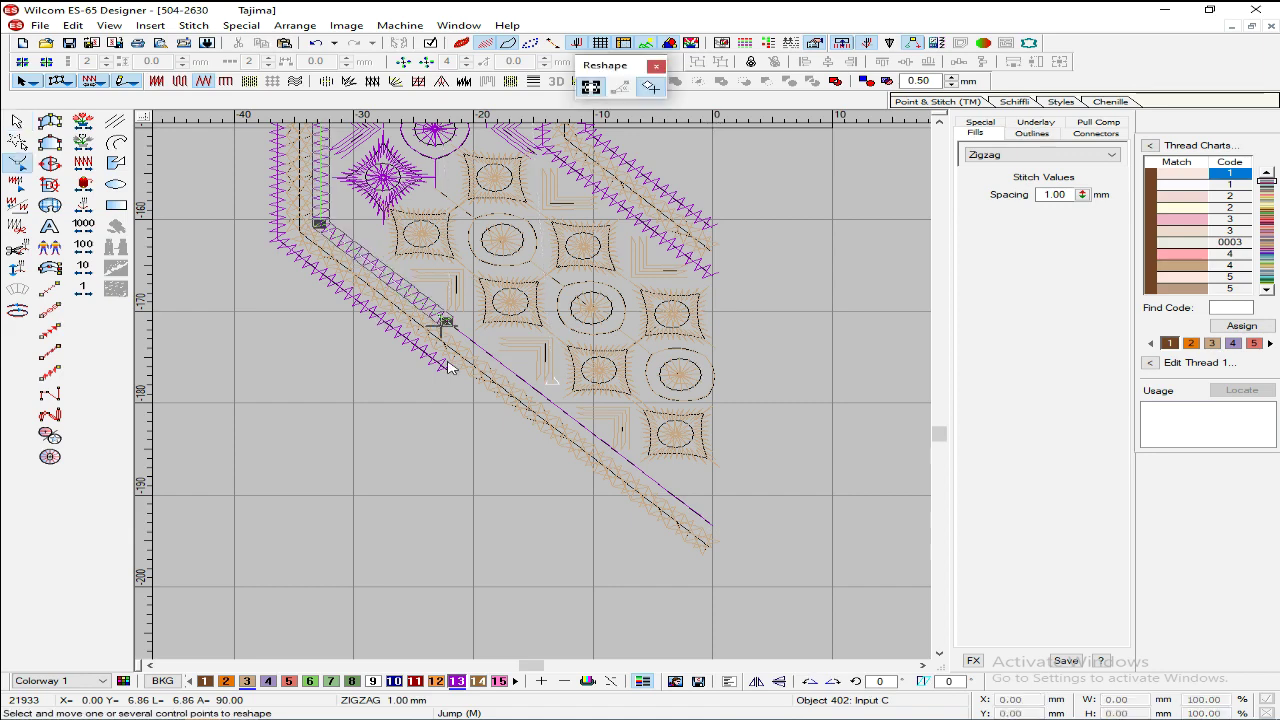
left_click_drag(447, 321, 673, 555)
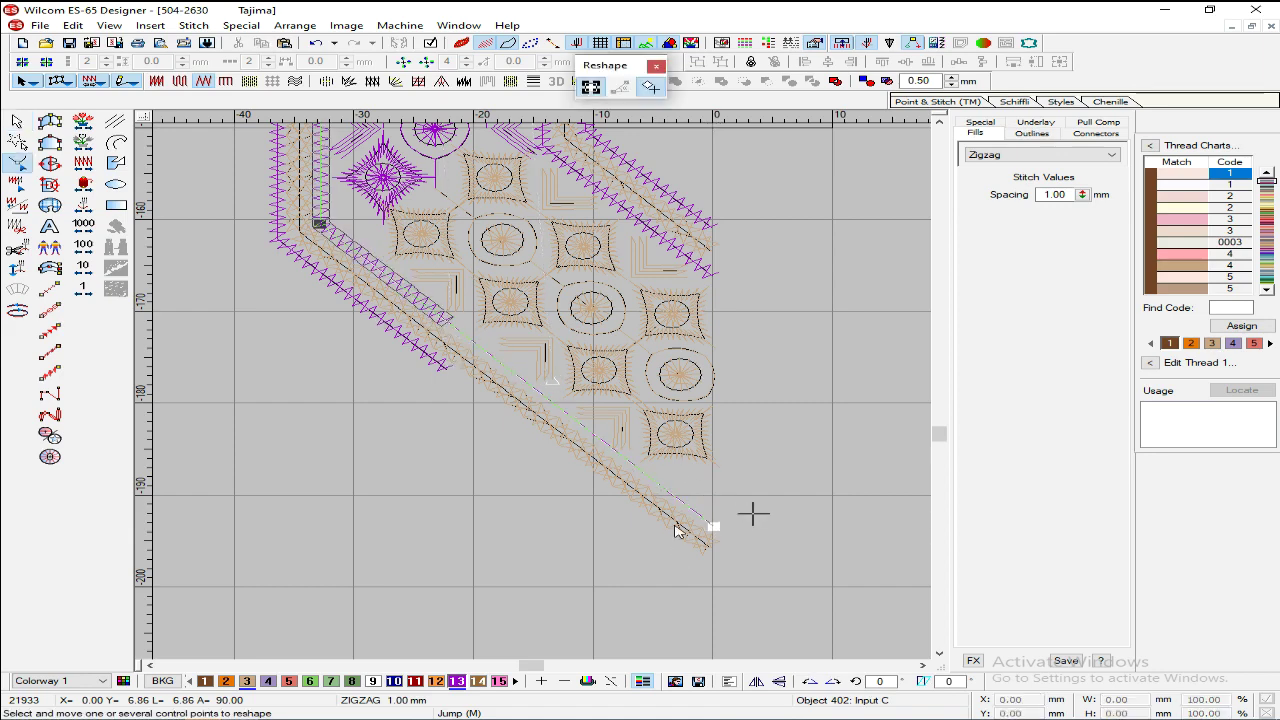
key("Escape")
Step: Reshape the duplicated band's outer run line so its lower end reaches the vertical centre line
left_click(445, 366)
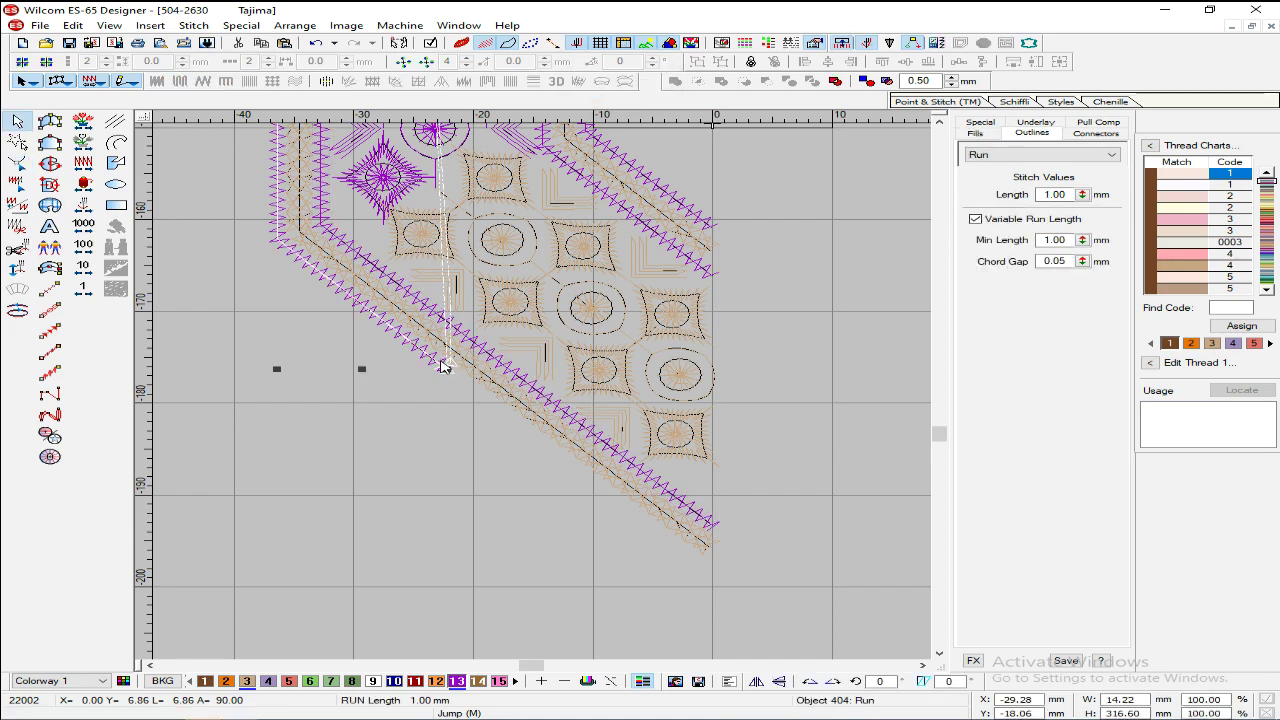
key("h")
left_click_drag(447, 369, 688, 594)
key("Return")
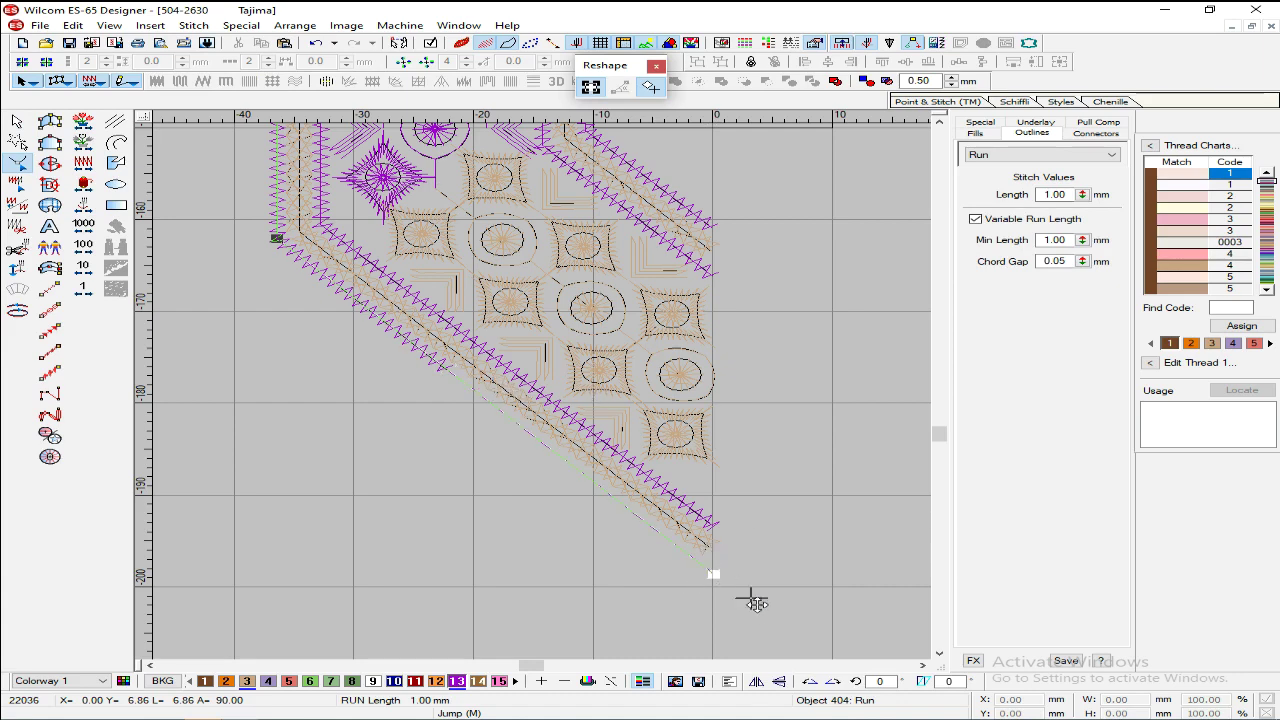
key("Escape")
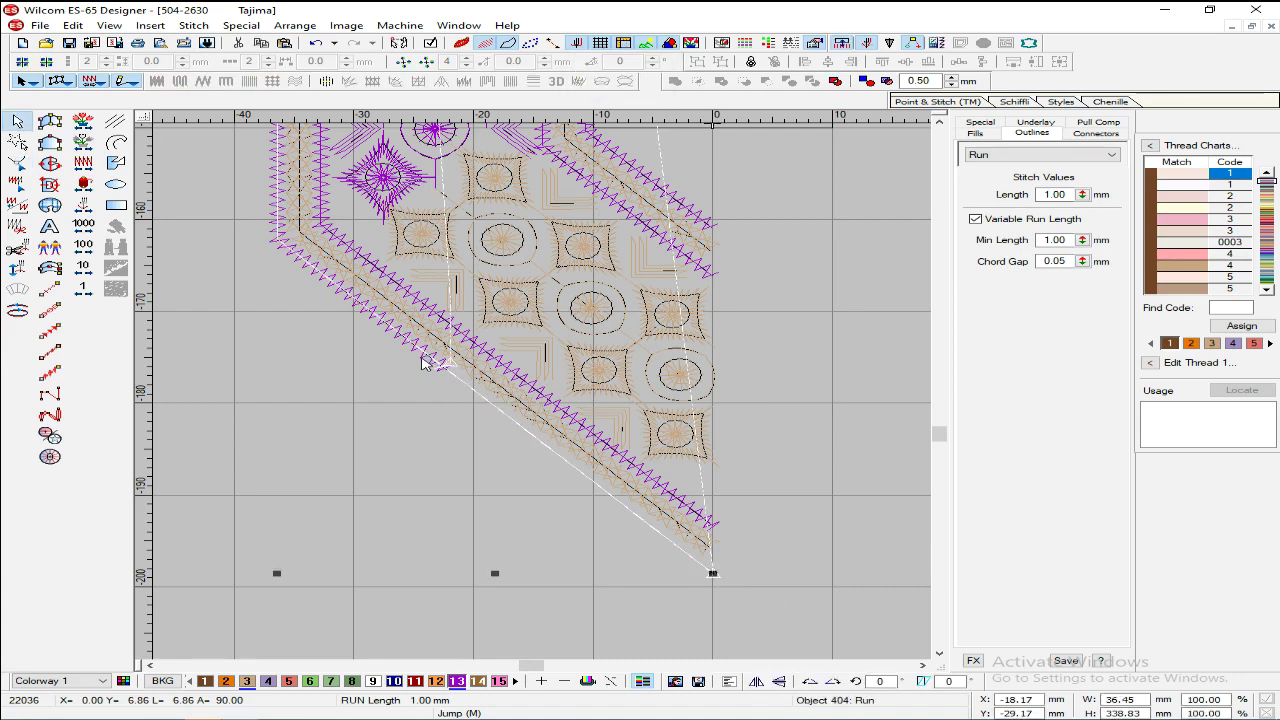
Step: Extend the duplicated band's outer zigzag column along the diagonal to the outer run line's end on the vertical centre line
left_click(423, 361)
key("h")
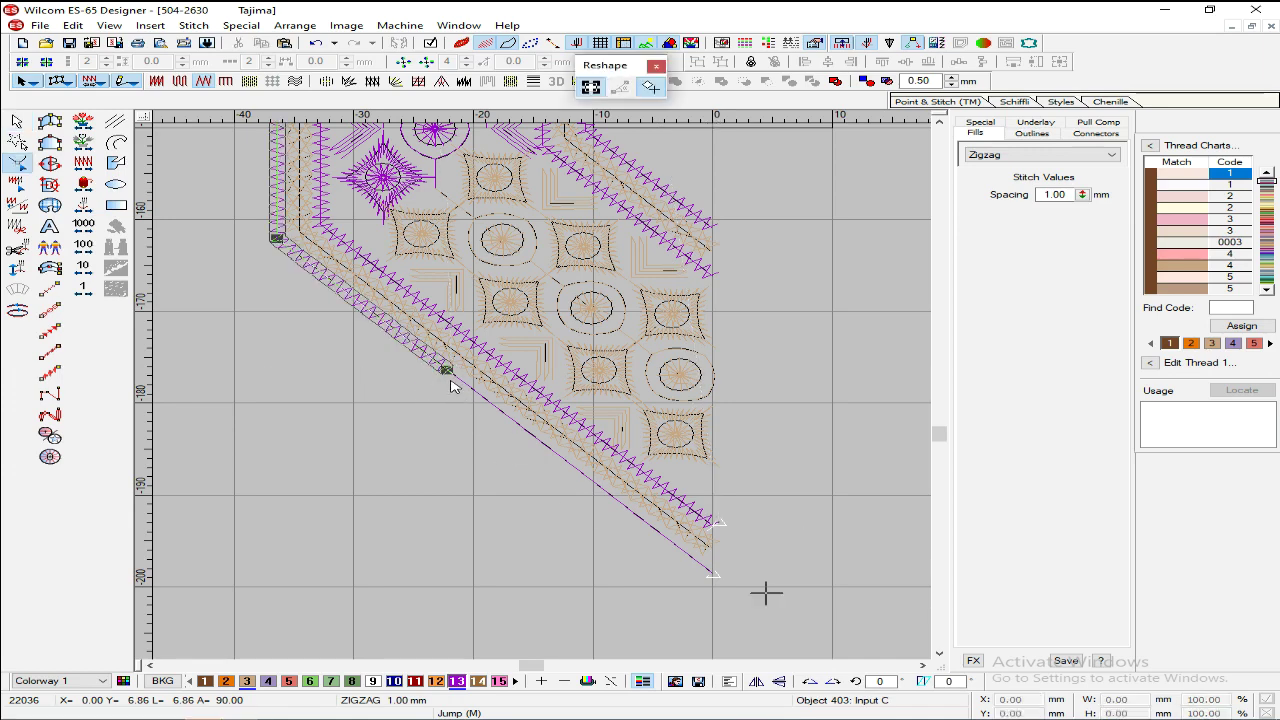
left_click_drag(449, 373, 687, 595)
key("Return")
key("Escape")
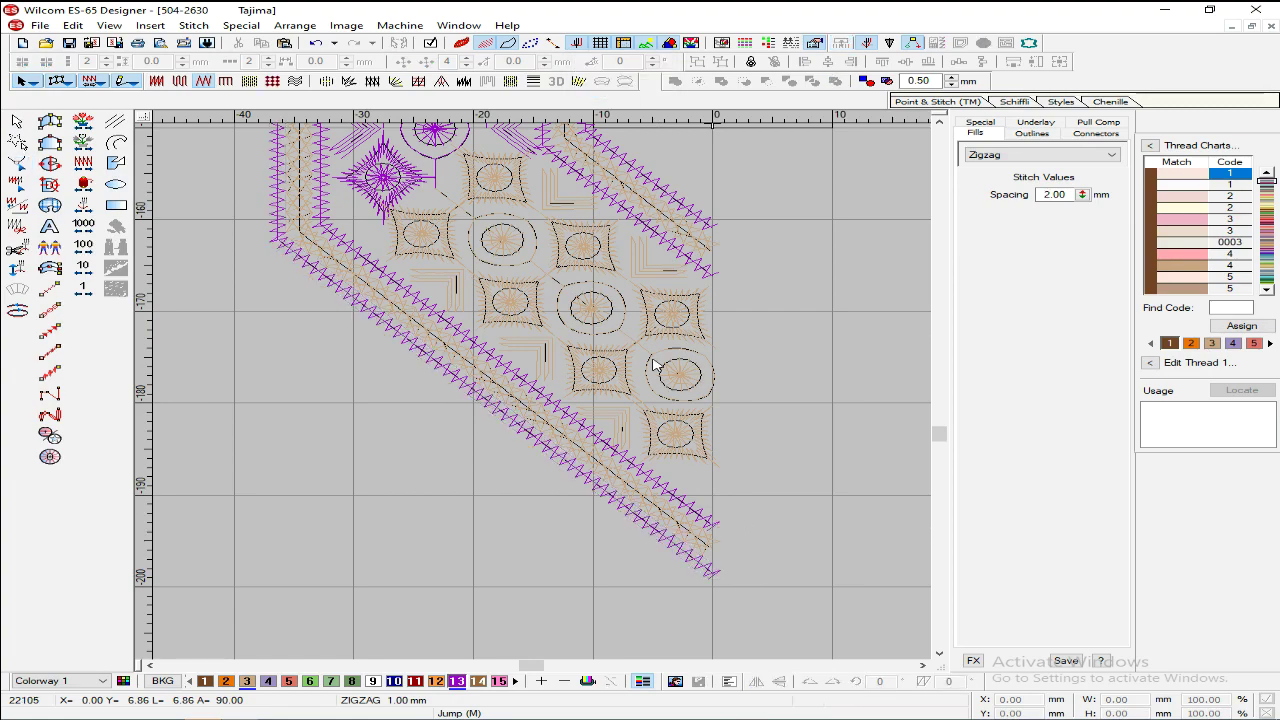
Step: Reshape the outer band's motif run, extending its upper end straight up to about 161 mm on the vertical ruler
key("shift+z")
scroll(563, 397, "up", 15)
scroll(517, 394, "down", 3)
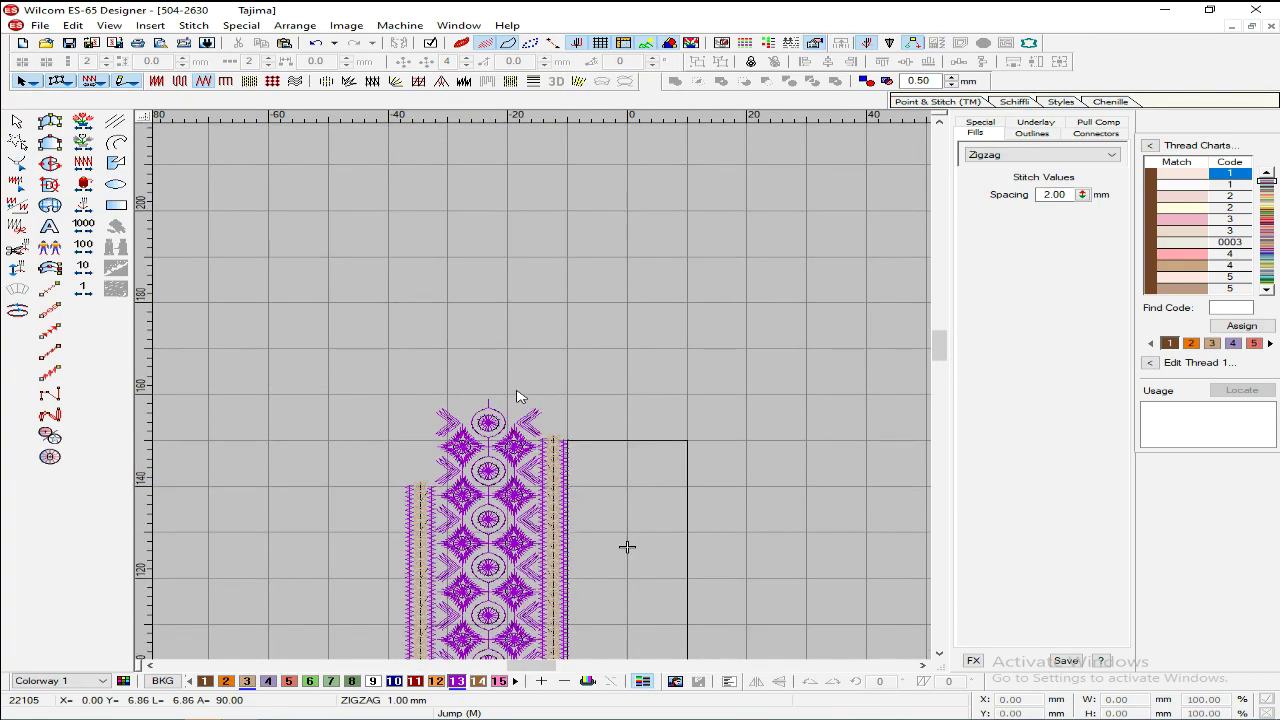
key("z")
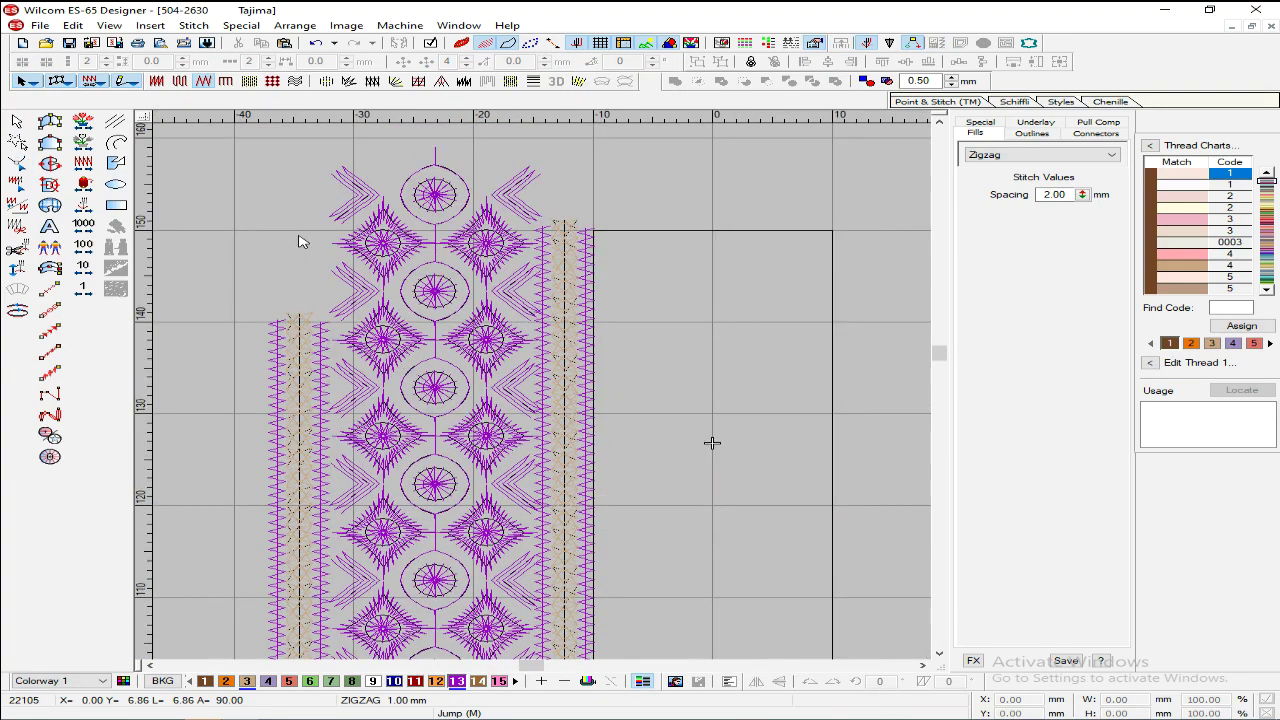
key("z")
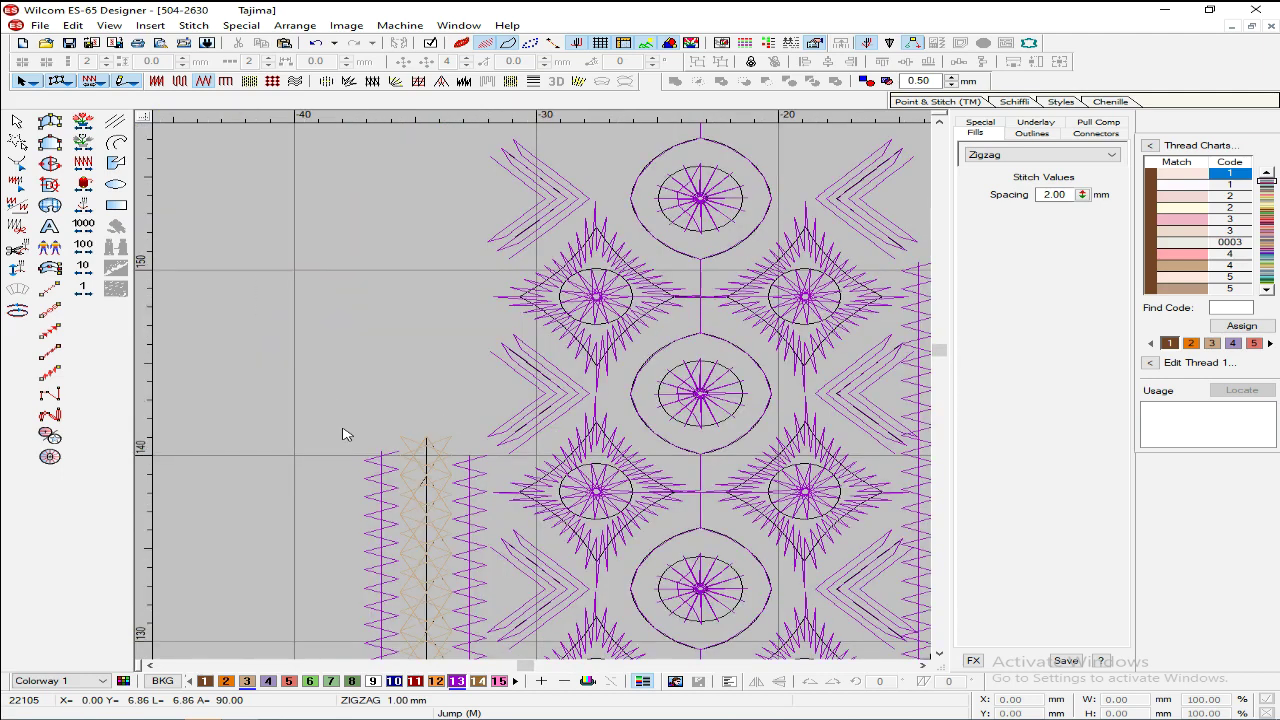
left_click(434, 450)
key("h")
left_click_drag(426, 437, 569, 189)
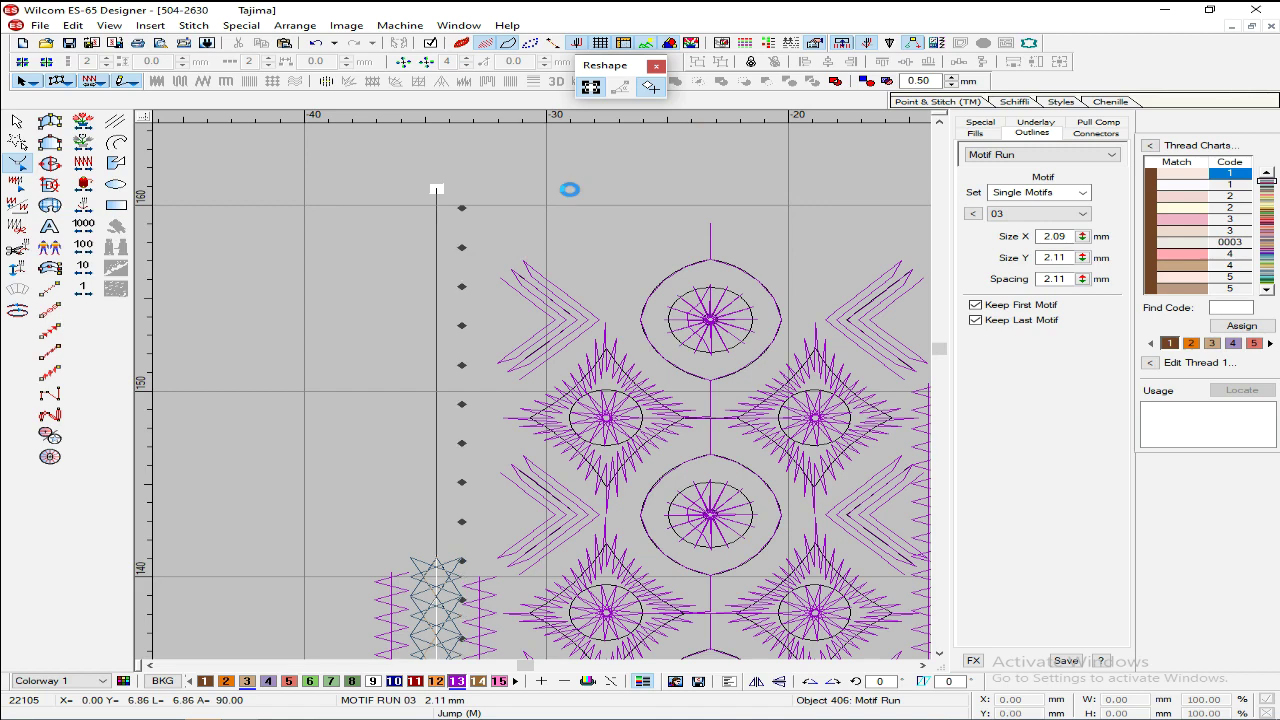
key("shift+z")
key("Escape")
Step: Extend the upper end of the outer band's inner run line straight up, level with the motif run's top
scroll(524, 368, "down", 2)
key("z")
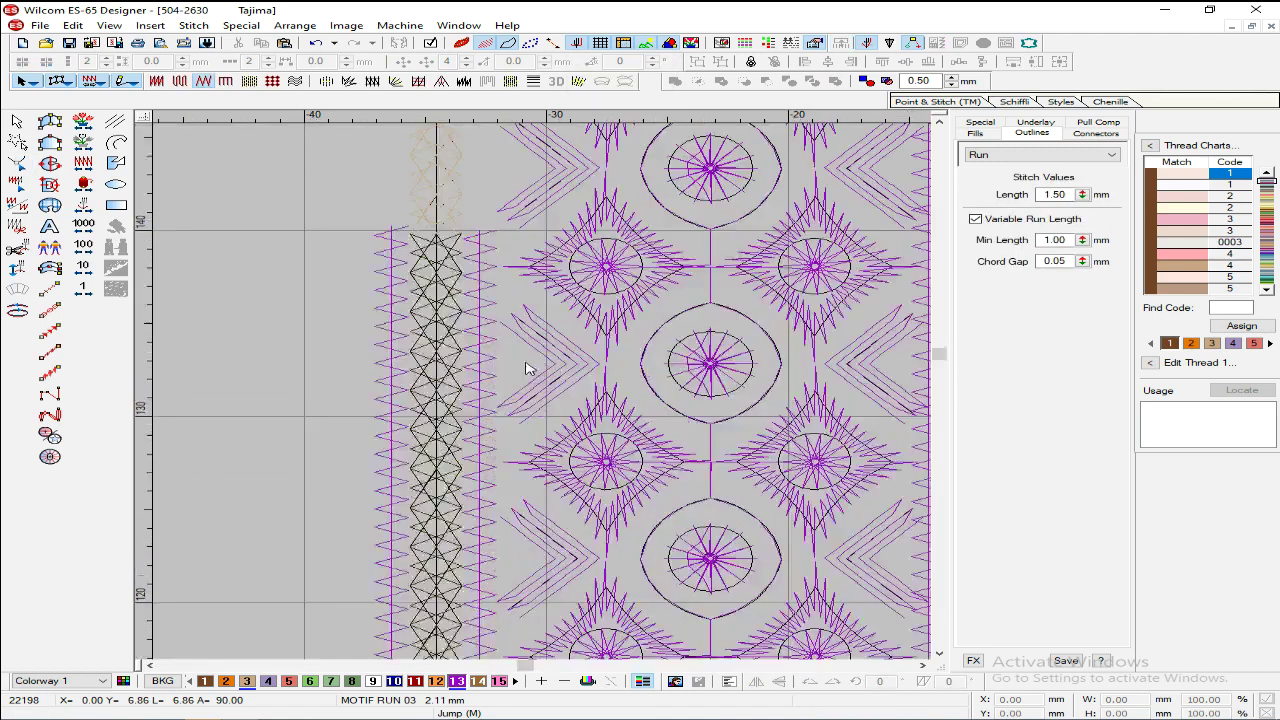
left_click(480, 251)
key("h")
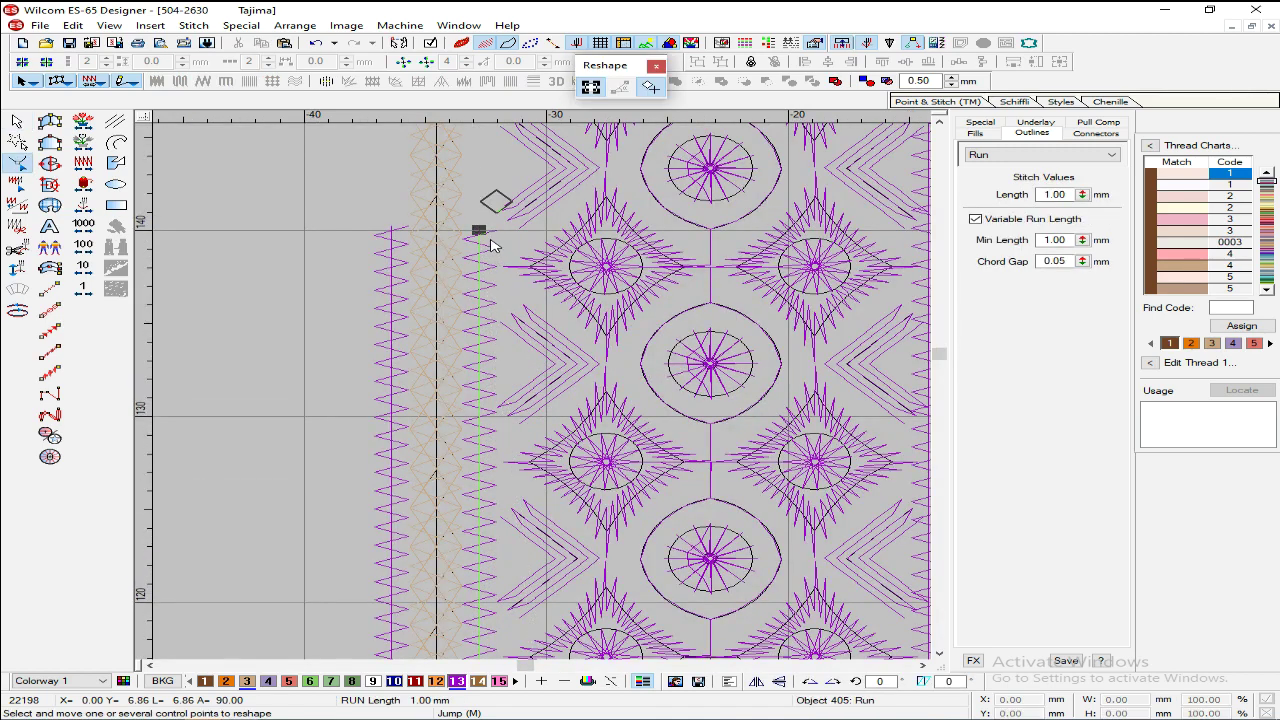
left_click_drag(479, 228, 554, 209)
key("Return")
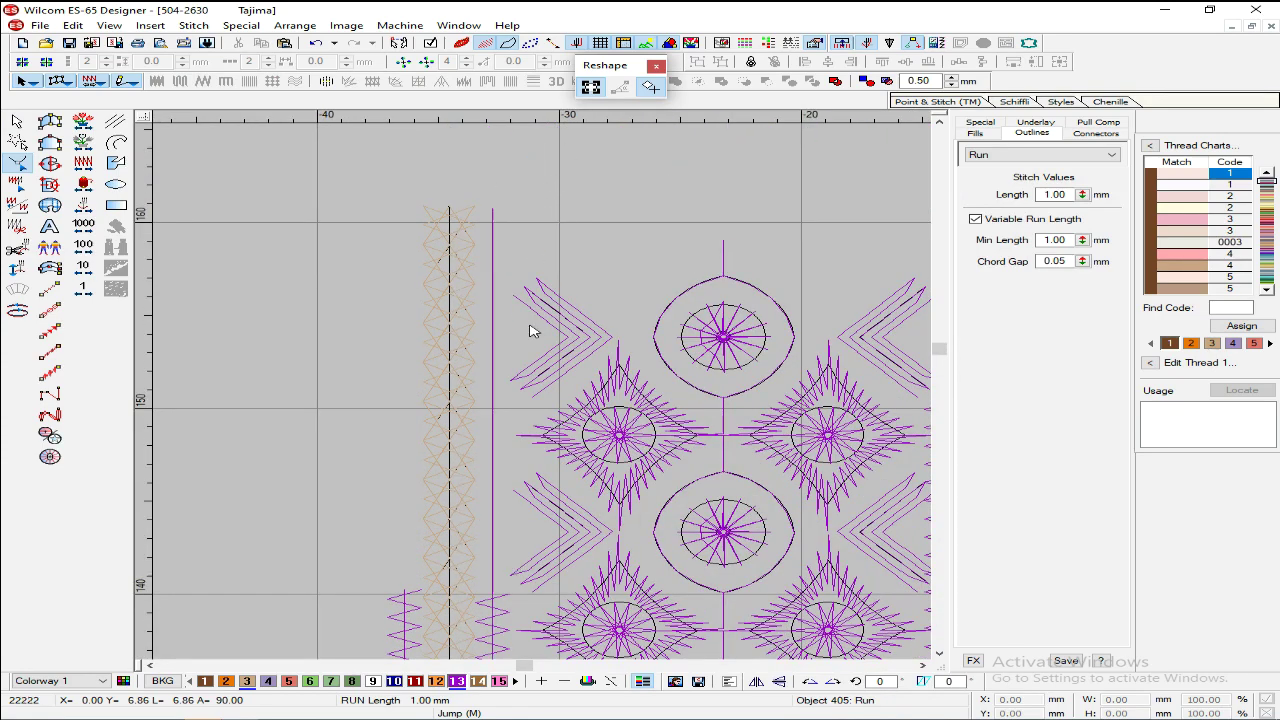
key("Escape")
Step: Extend the upper end of the outer band's inner zigzag column to the top of its run line
scroll(587, 594, "down", 1)
left_click(508, 530)
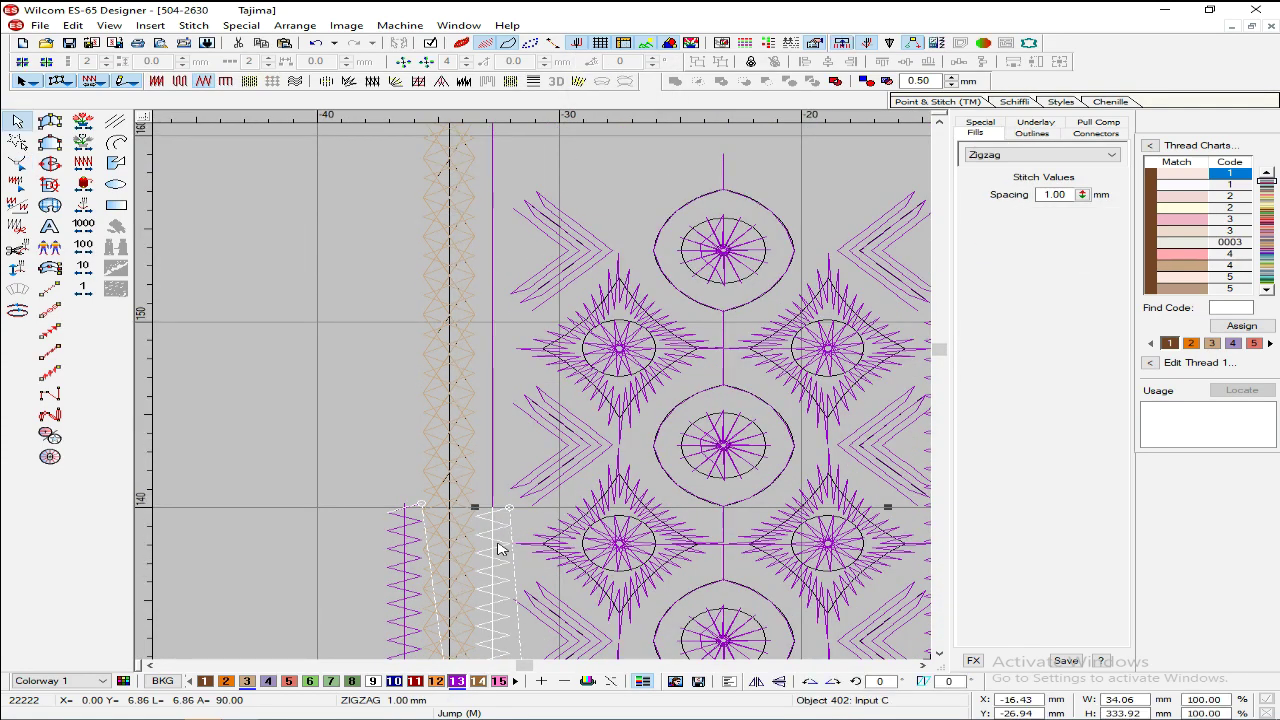
key("h")
left_click_drag(492, 507, 531, 244)
key("Escape")
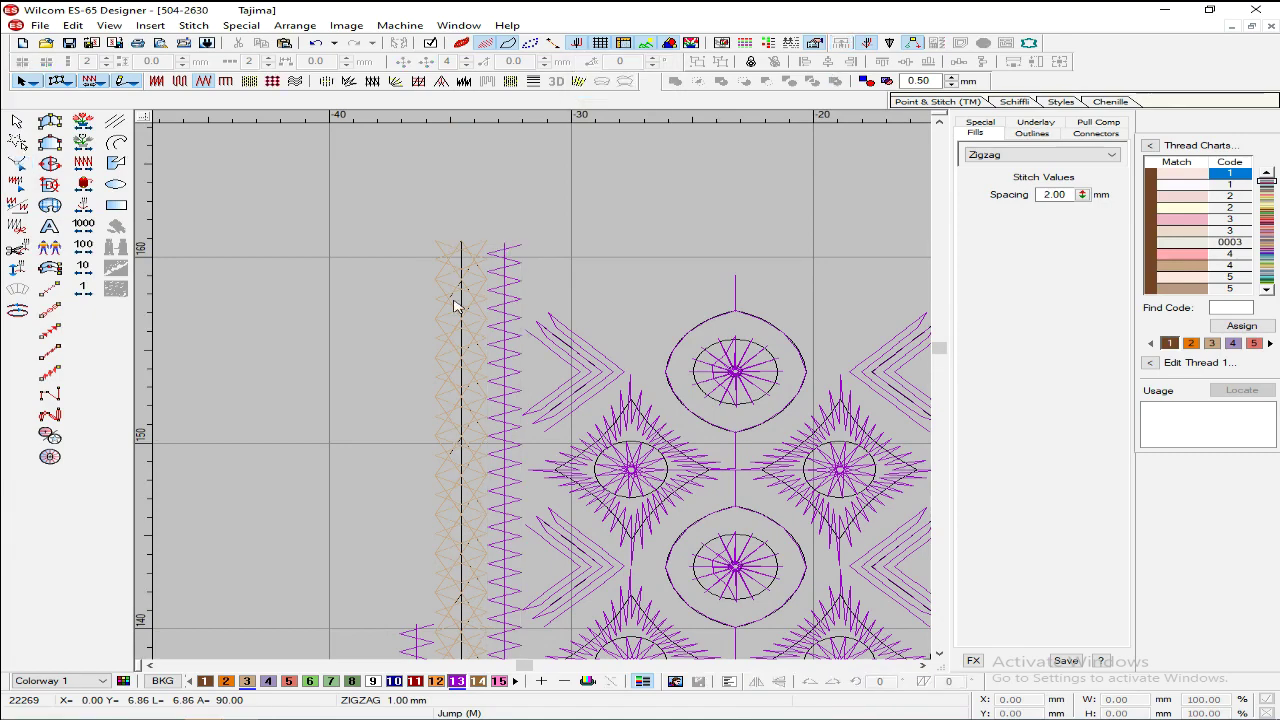
Step: Extend the upper end of the outer band's outer zigzag column straight up to about 162 mm on the vertical ruler
scroll(390, 284, "down", 3)
left_click(402, 205)
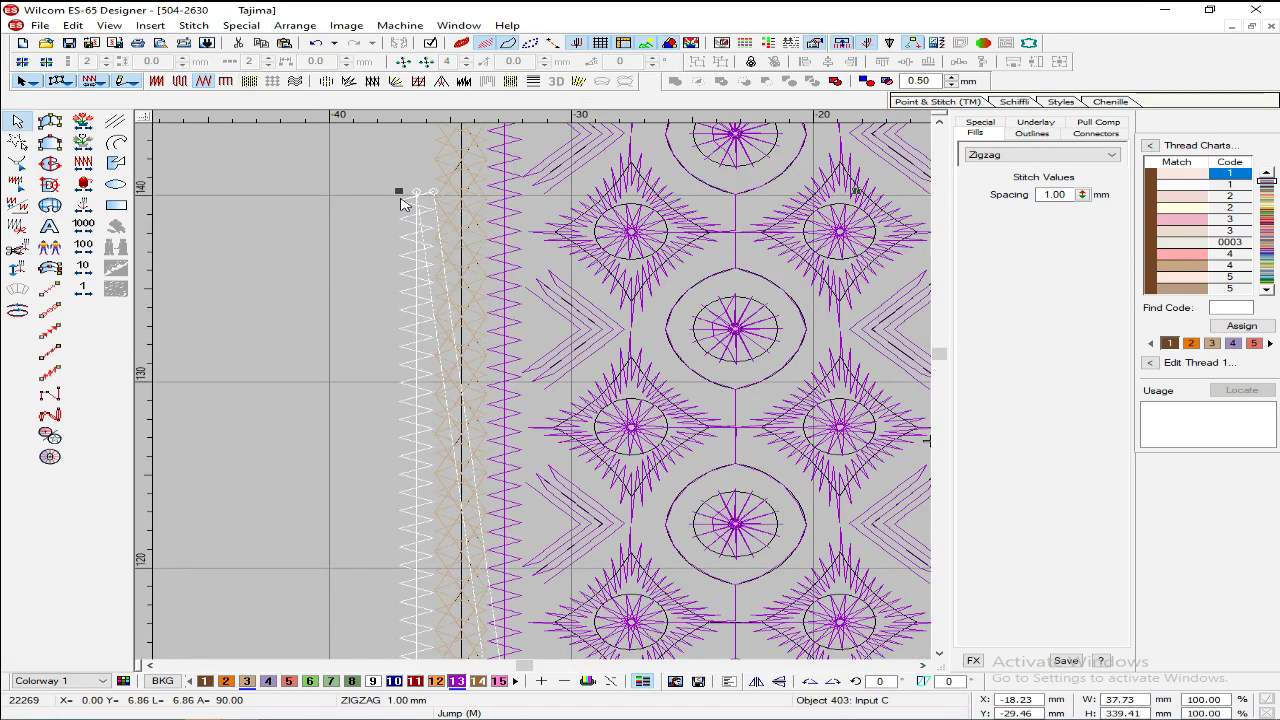
key("h")
left_click_drag(420, 192, 558, 277)
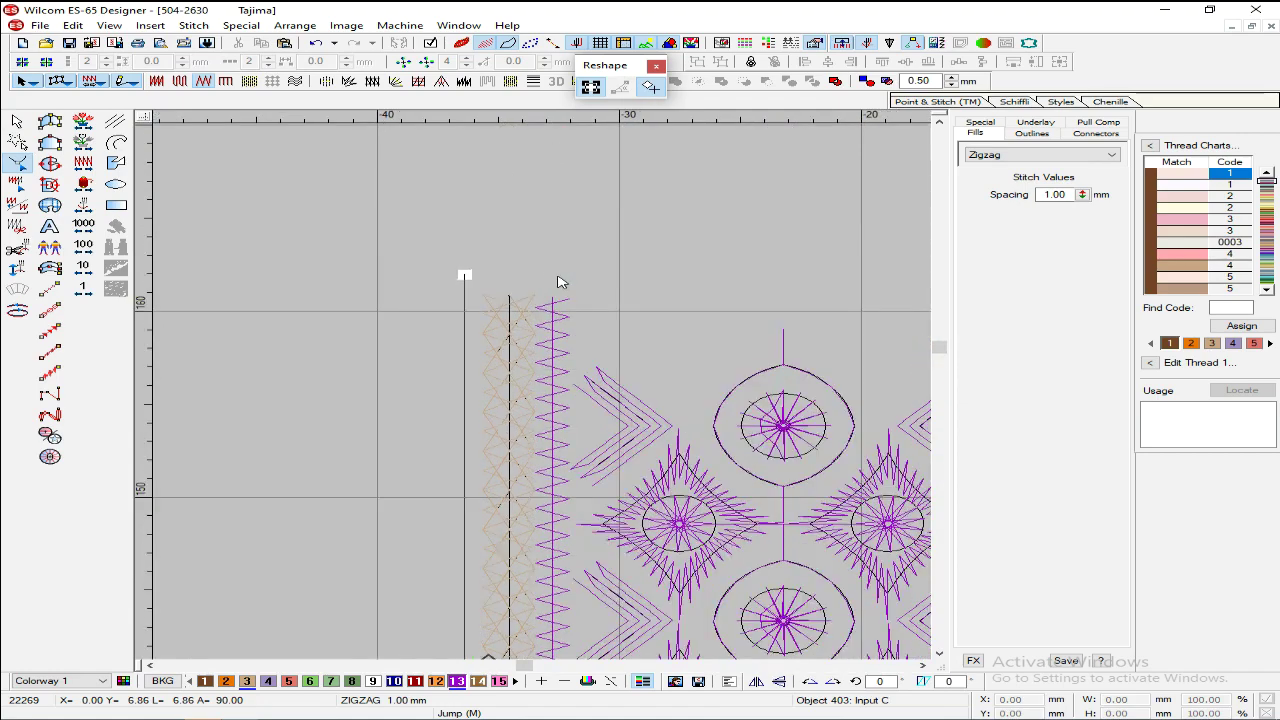
key("Return")
key("Escape")
Step: Extend the upper end of the outer band's outer run line to the top of the outer zigzag column
scroll(512, 532, "down", 5)
scroll(470, 553, "up", 1)
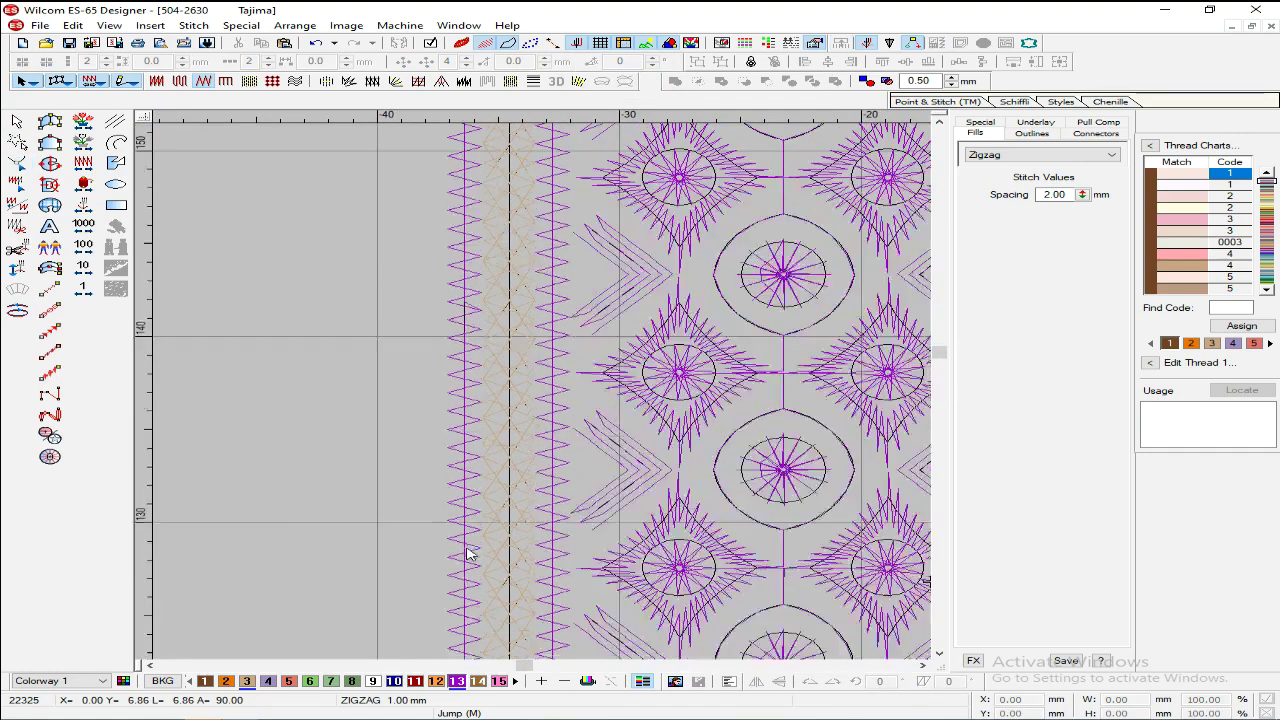
scroll(467, 552, "down", 2)
left_click(463, 500)
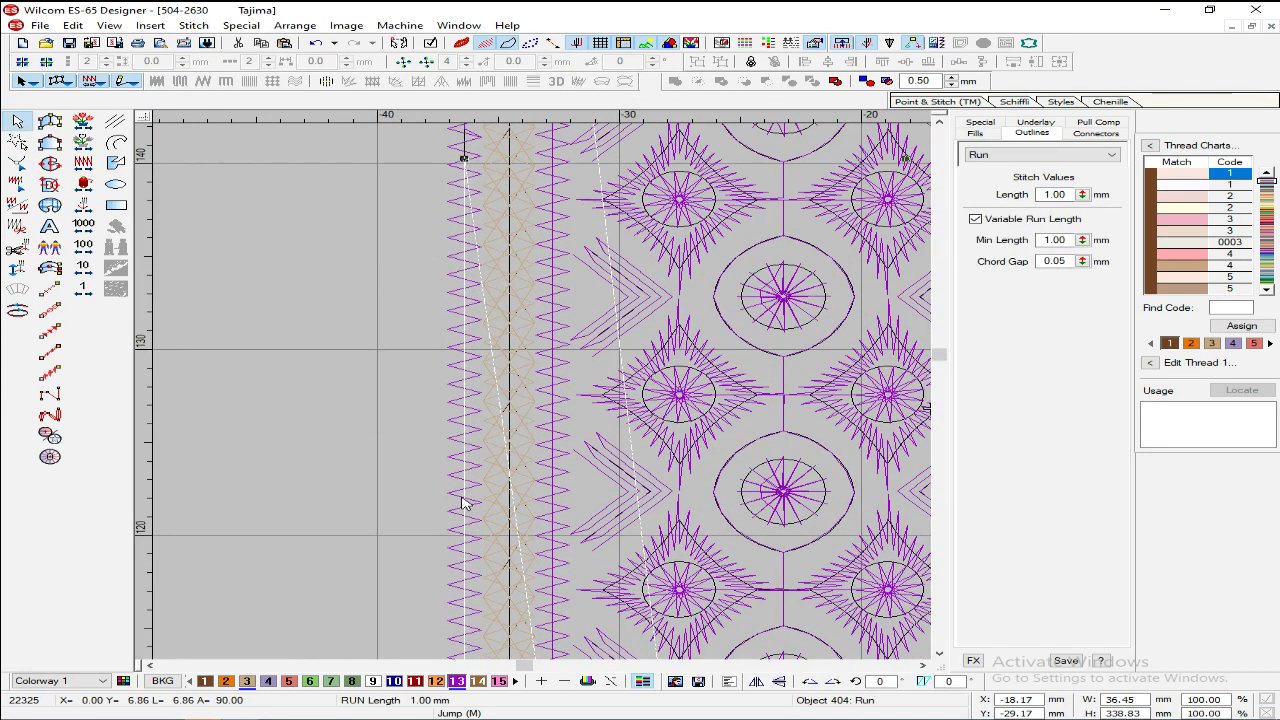
scroll(470, 510, "up", 3)
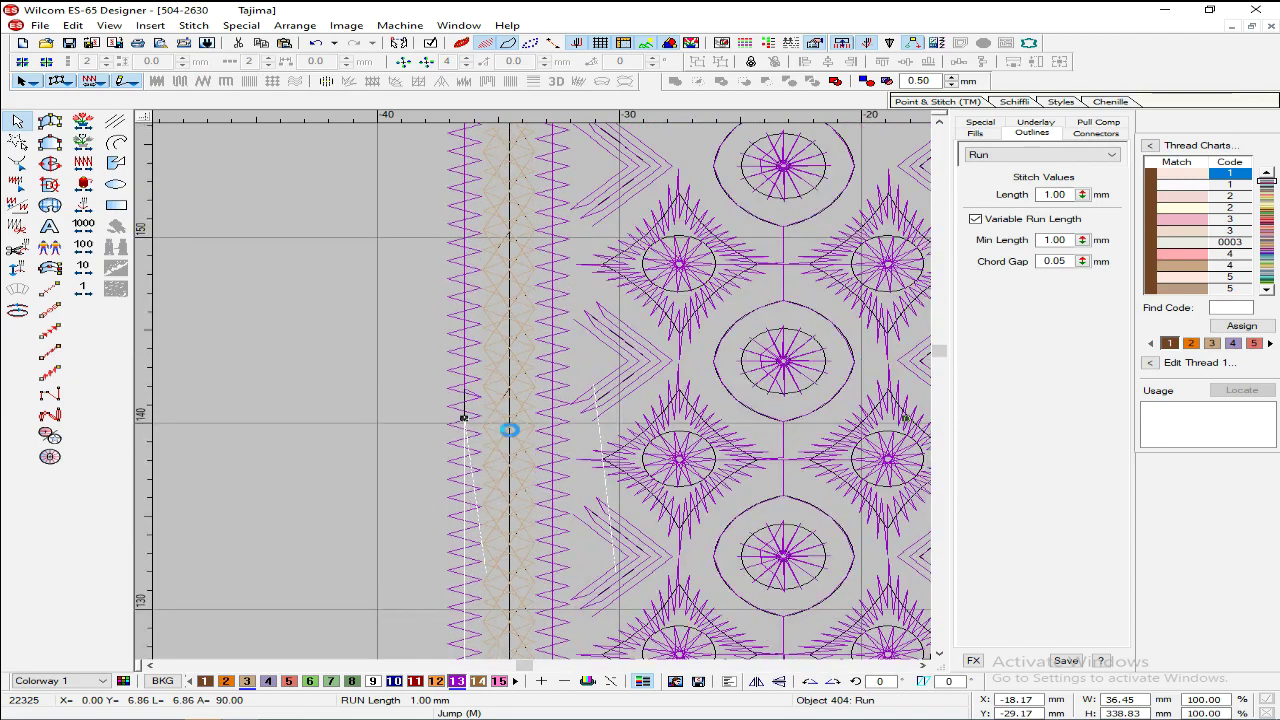
key("h")
left_click_drag(464, 418, 557, 385)
key("Return")
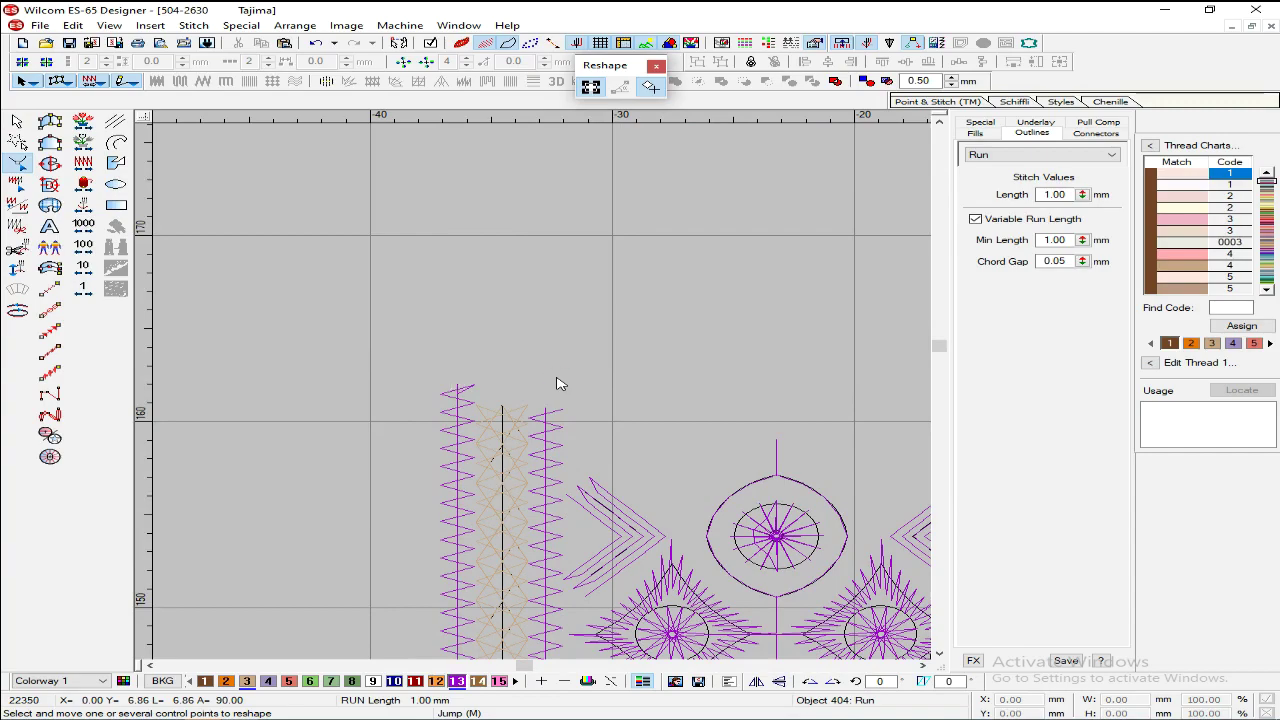
key("Escape")
Step: Show the design in realistic stitch view and examine the border from its upper end to the lower corner
key("shift+z")
scroll(489, 308, "down", 2)
key("shift+t")
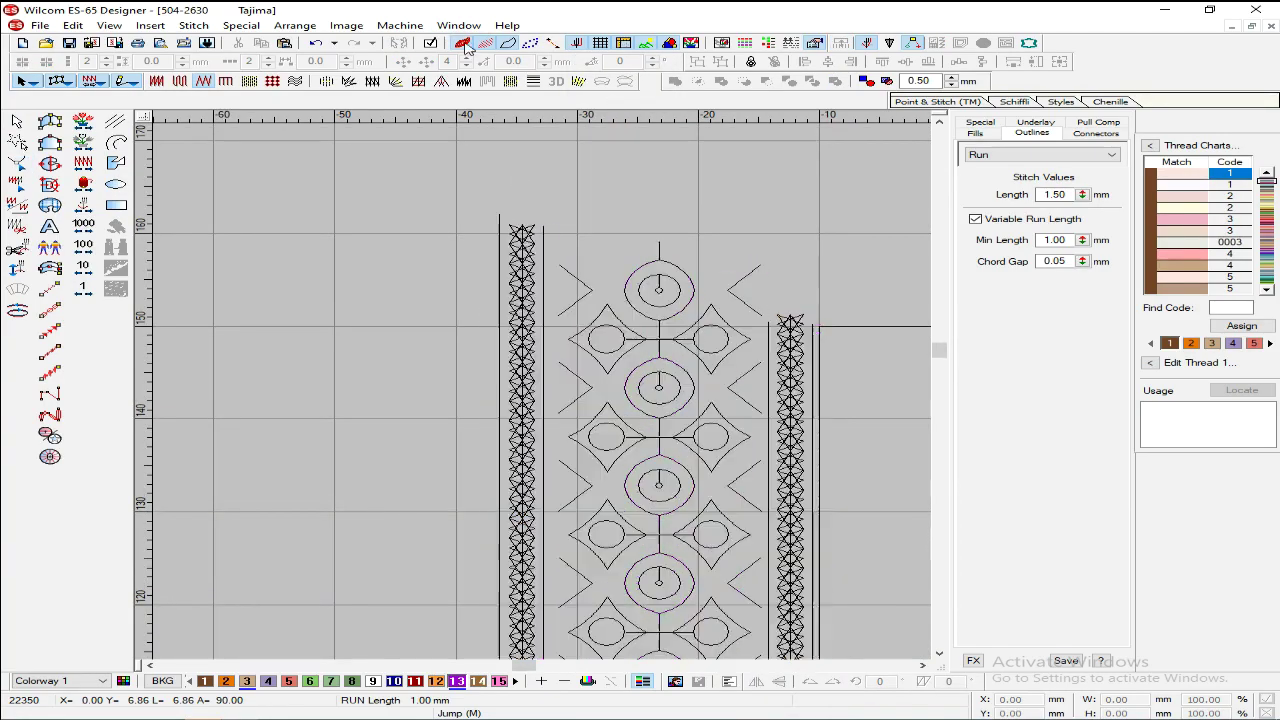
key("z")
key("shift+z")
scroll(553, 211, "down", 3)
key("z")
scroll(556, 226, "down", 4)
key("shift+z")
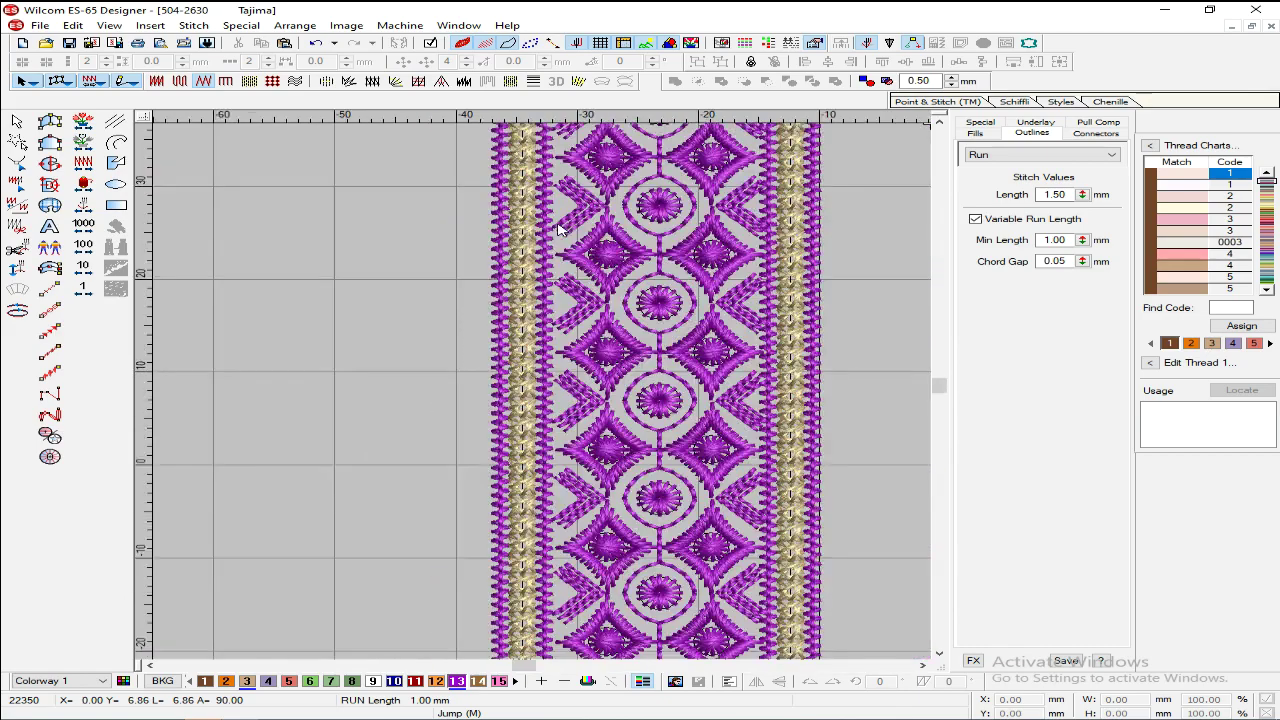
scroll(558, 230, "down", 12)
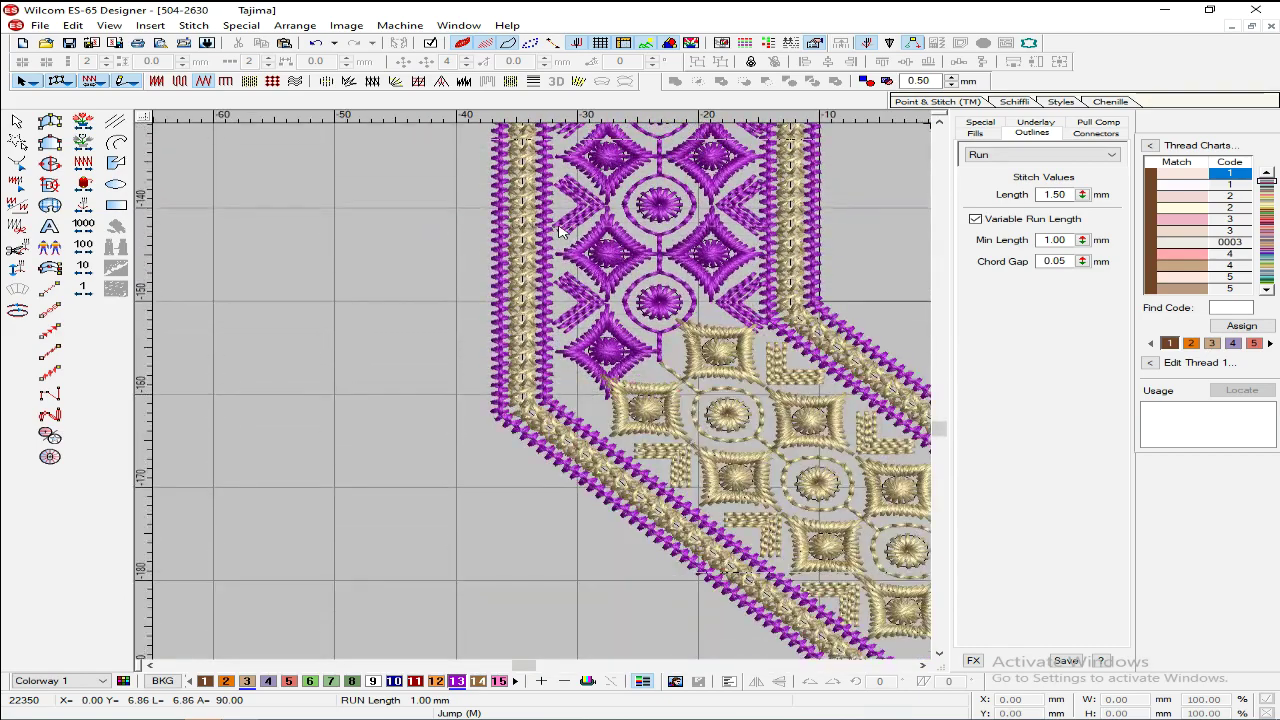
key("shift+z")
Step: Recolour every object in the design with palette colour 3 and check the border's appearance
key("ctrl+a")
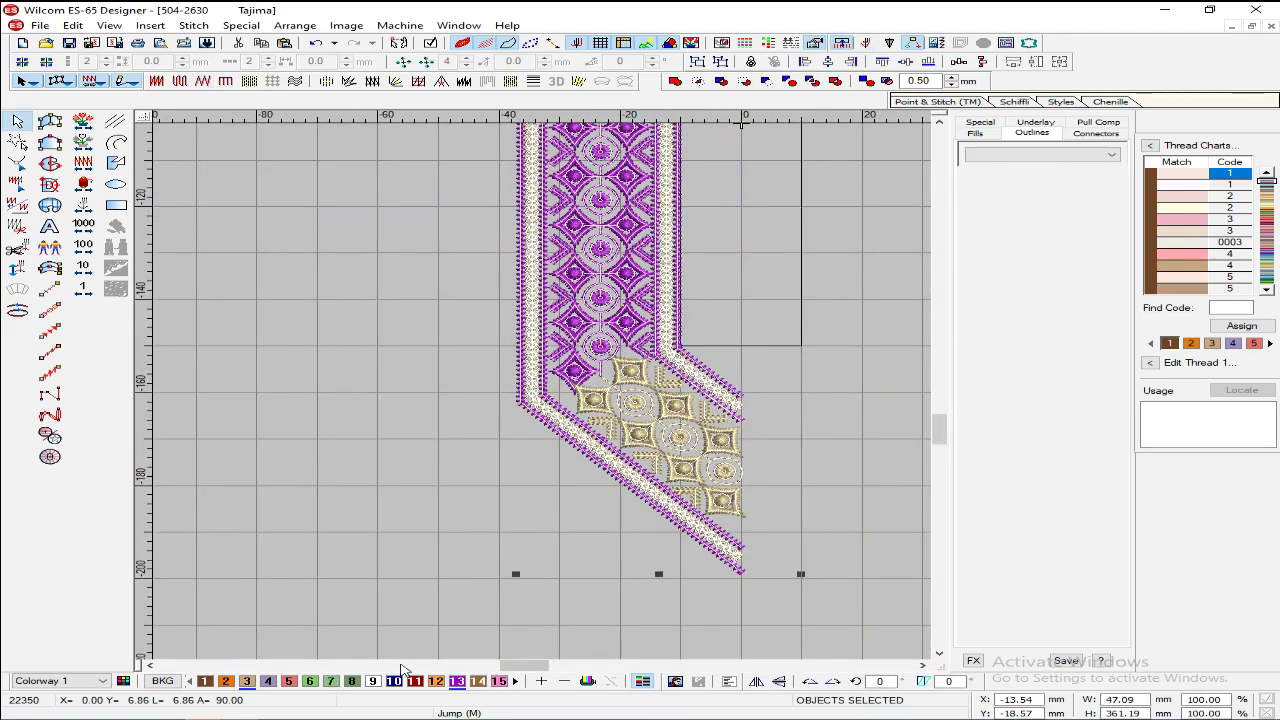
left_click(254, 684)
key("z")
scroll(410, 530, "up", 5)
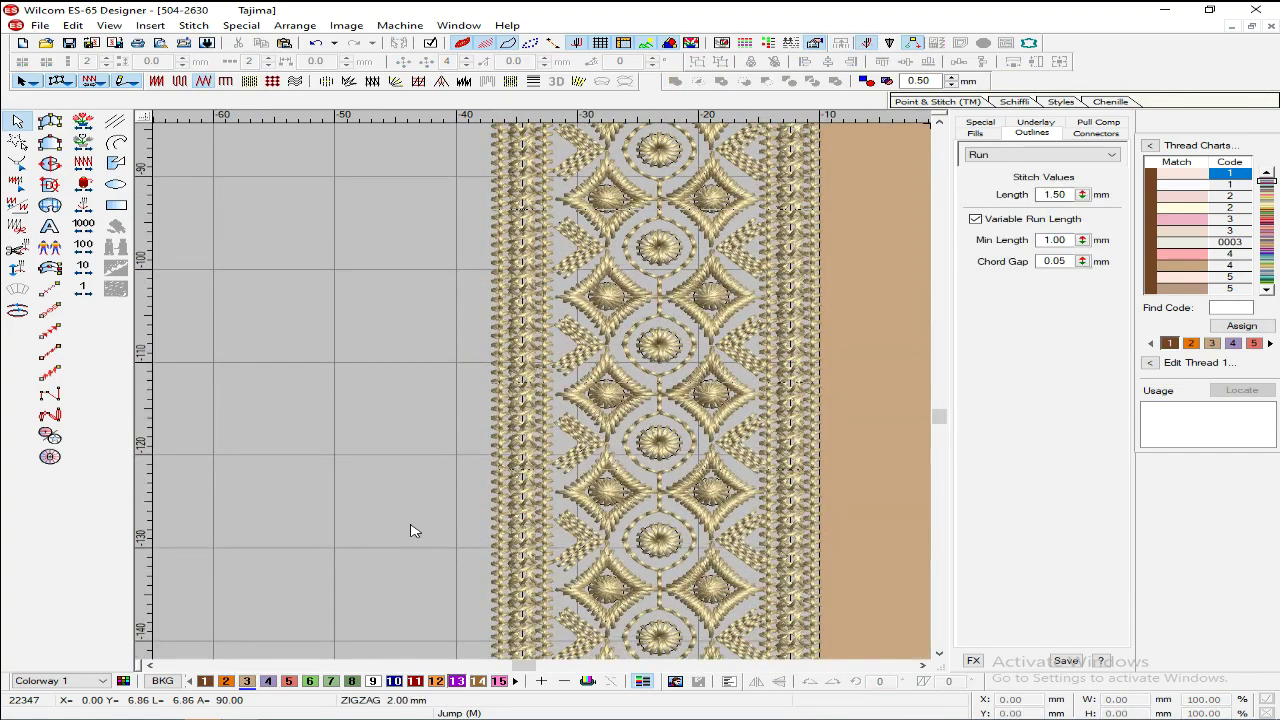
key("shift+z")
key("z")
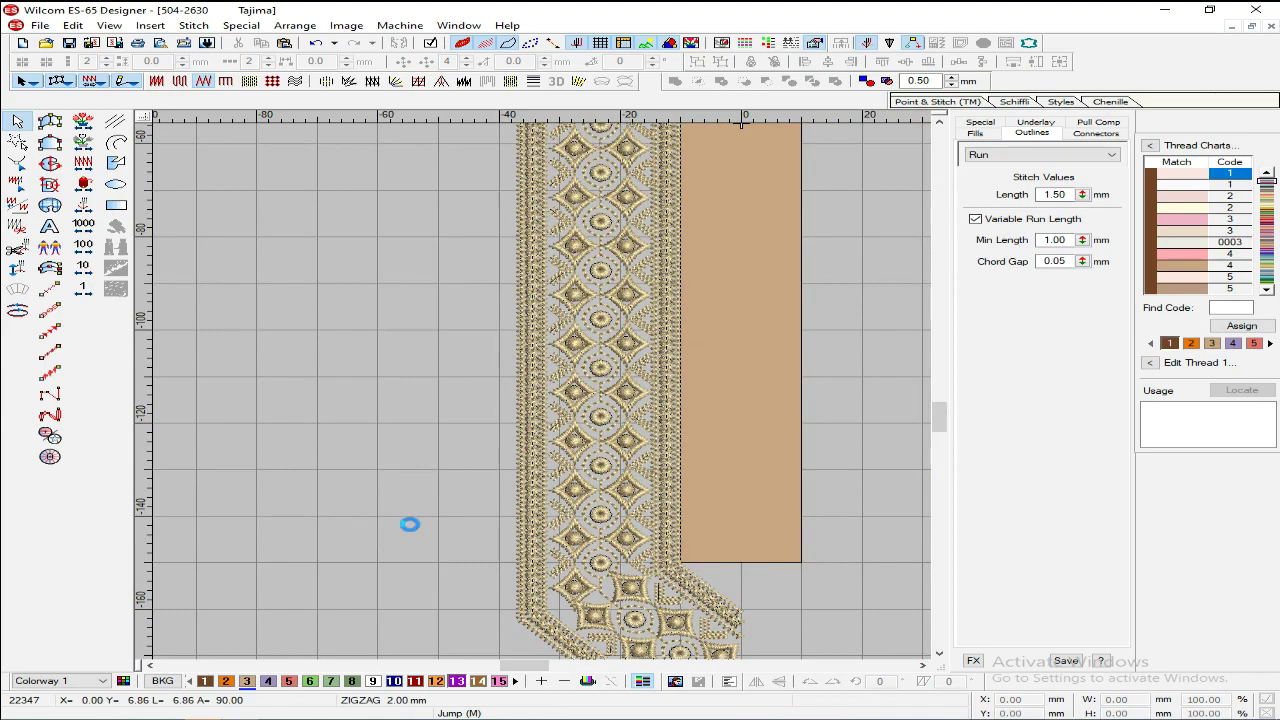
key("shift+z")
scroll(528, 497, "down", 2)
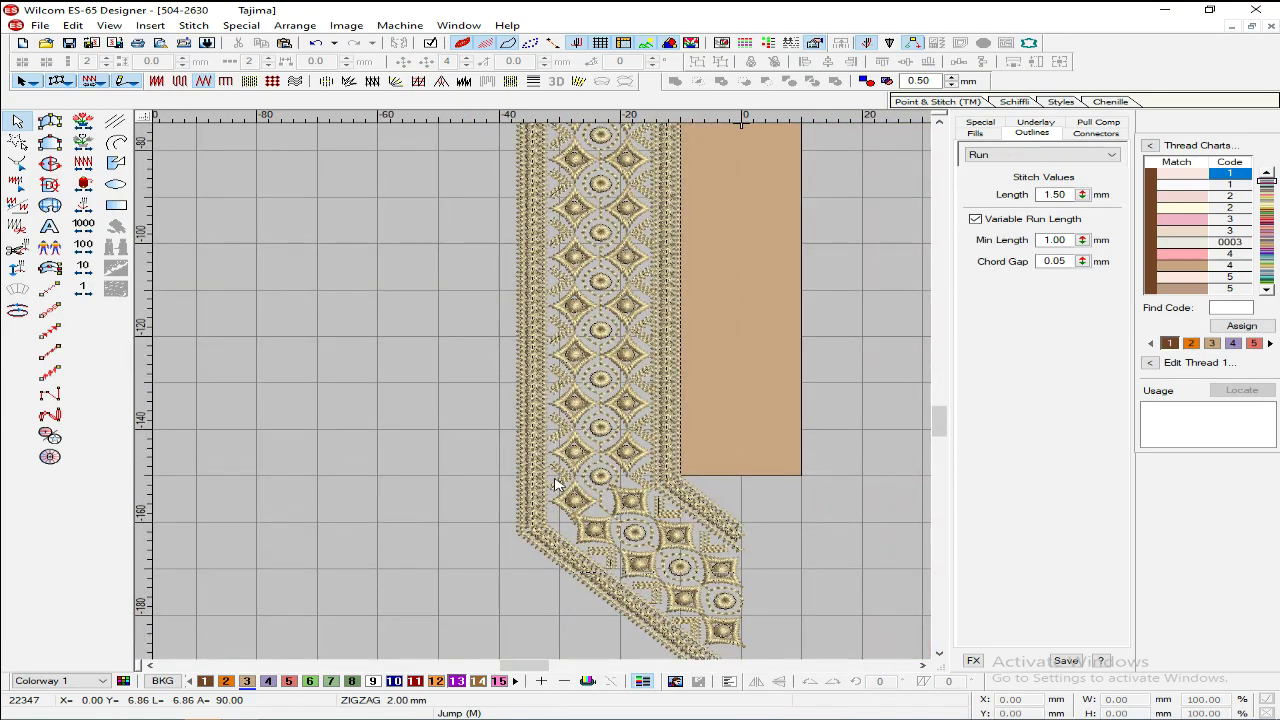
key("shift+z")
Step: Select all objects of the left border without the centre rectangle and group them
scroll(557, 471, "up", 6)
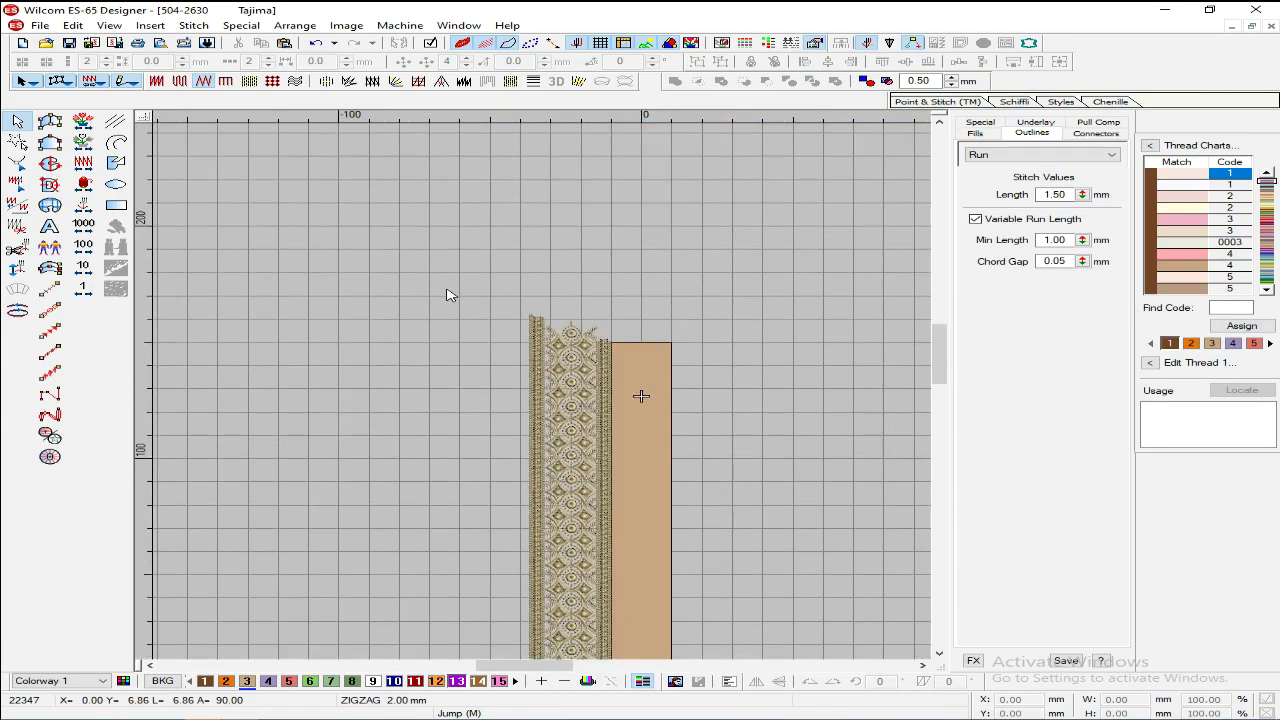
left_click_drag(450, 284, 566, 543)
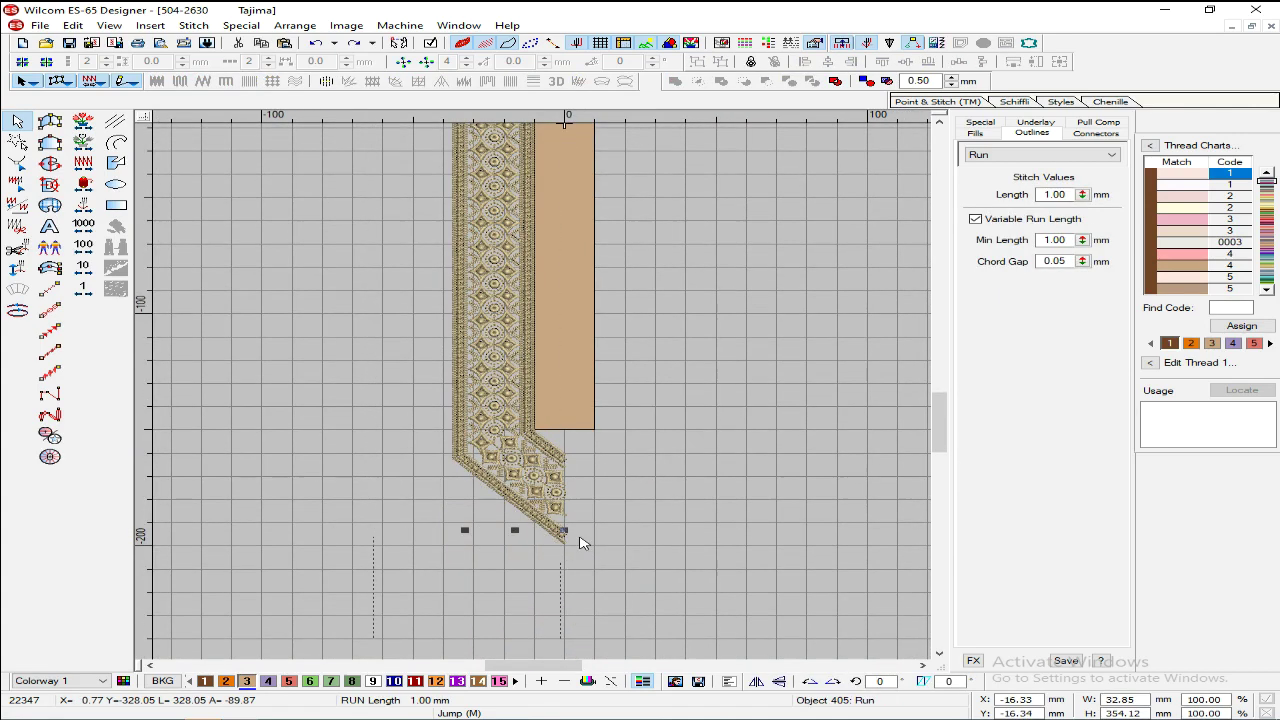
key("shift+z")
scroll(443, 534, "up", 3)
left_click(437, 358)
left_click_drag(437, 362, 577, 628)
left_click_drag(577, 632, 574, 632)
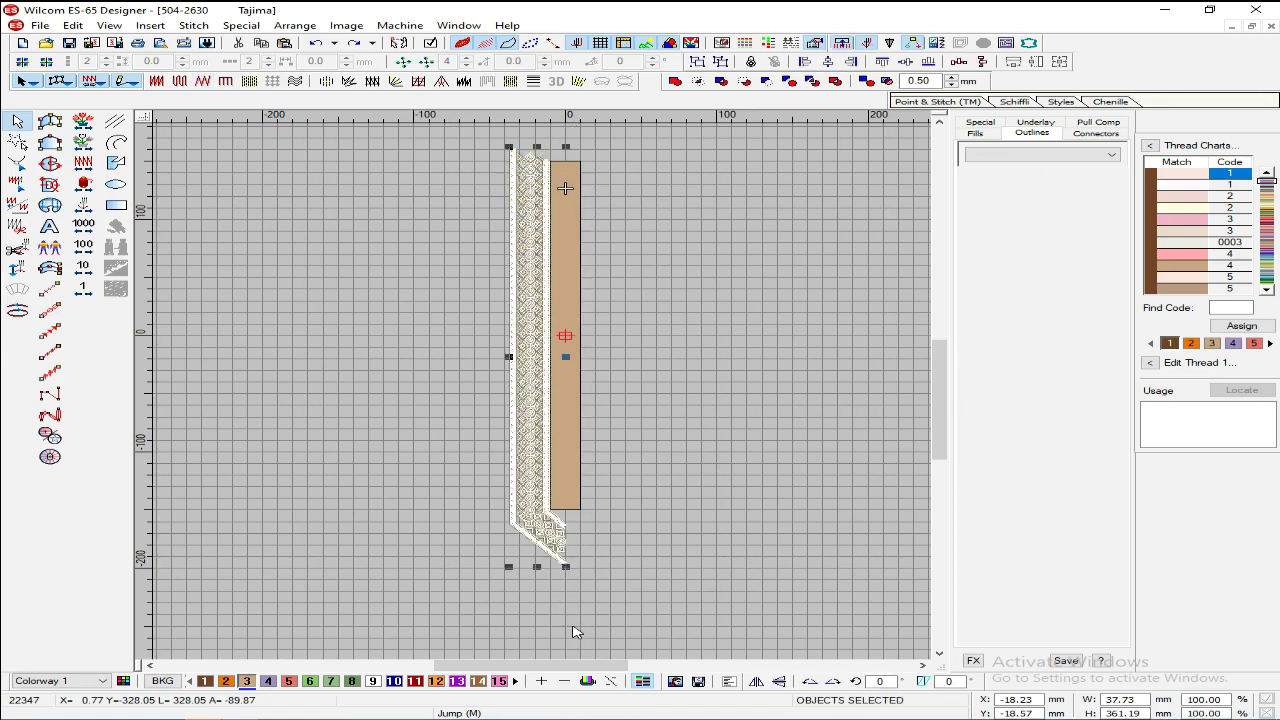
key("ctrl+g")
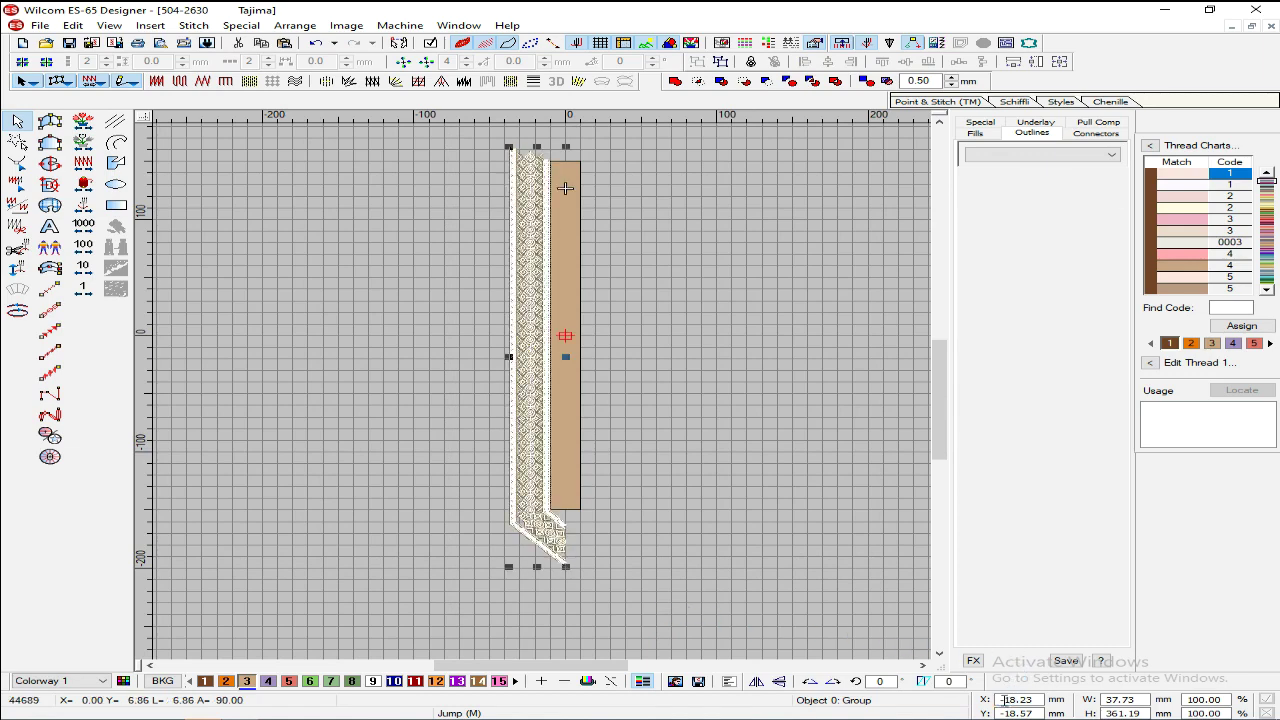
Step: Place a mirrored duplicate of the grouped border on the opposite side of the centre line at X 18.23 mm
key("Delete")
key("Return")
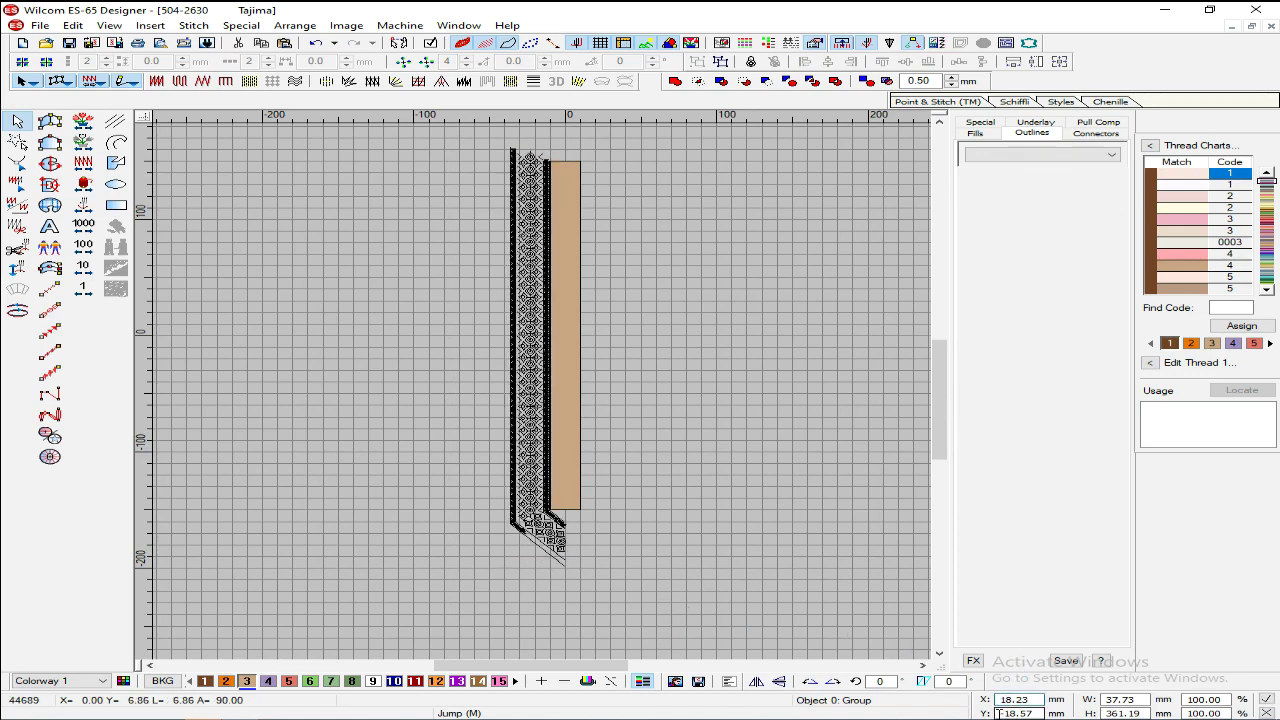
left_click(727, 615)
key("z")
key("z")
scroll(736, 518, "down", 3)
scroll(738, 515, "down", 3)
scroll(738, 515, "up", 3)
scroll(735, 513, "down", 4)
scroll(732, 508, "up", 5)
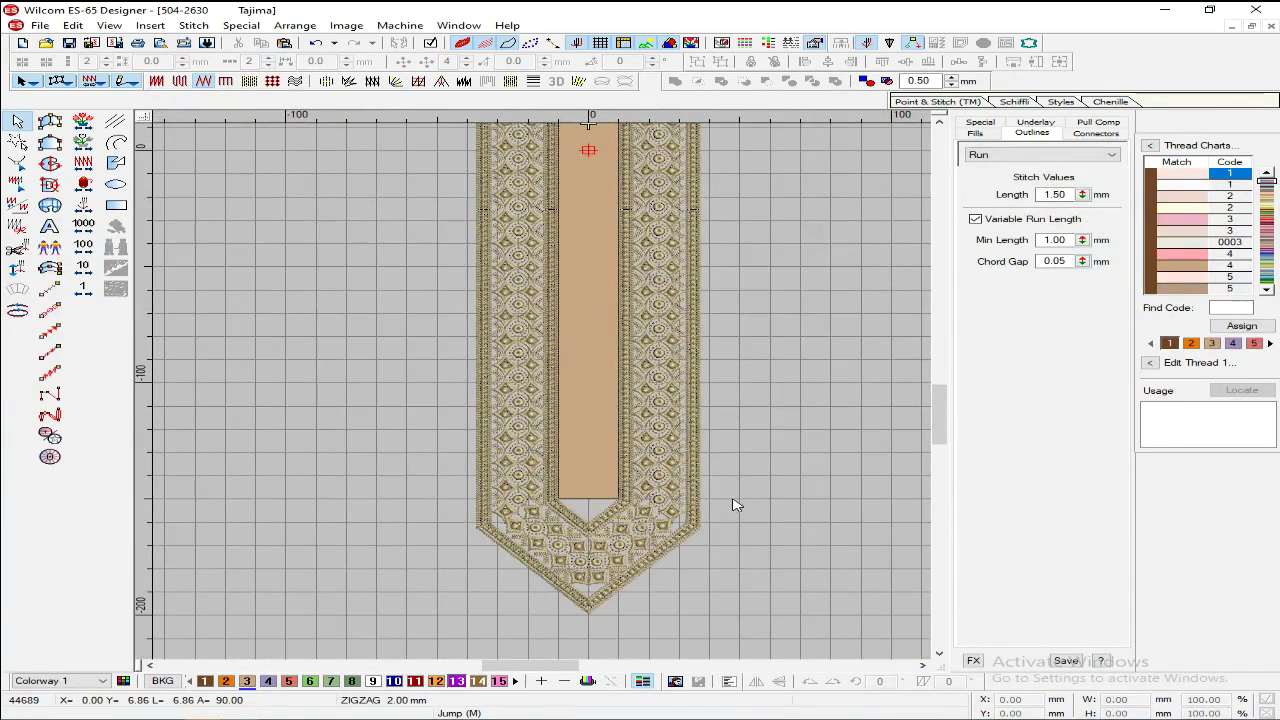
Step: Reshape the centre rectangle's lower edge into a point on the centre line, following the inner edges of both borders
left_click(735, 479)
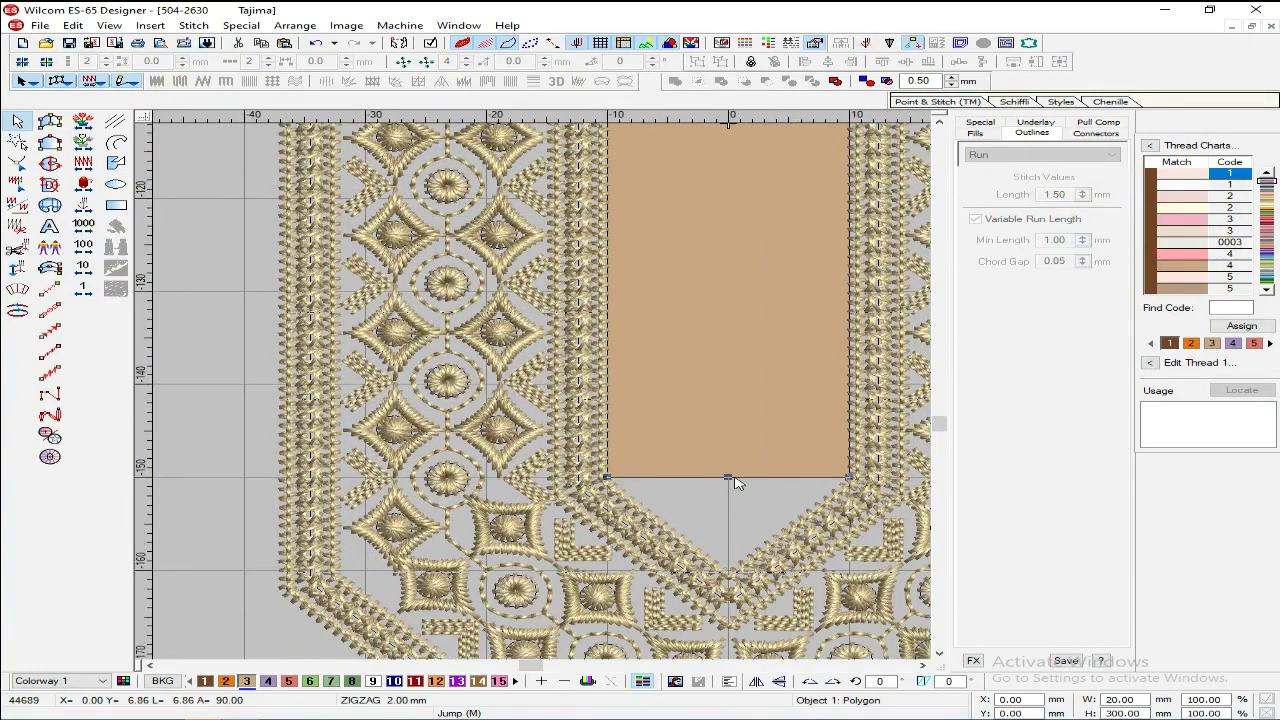
key("h")
scroll(735, 483, "up", 4)
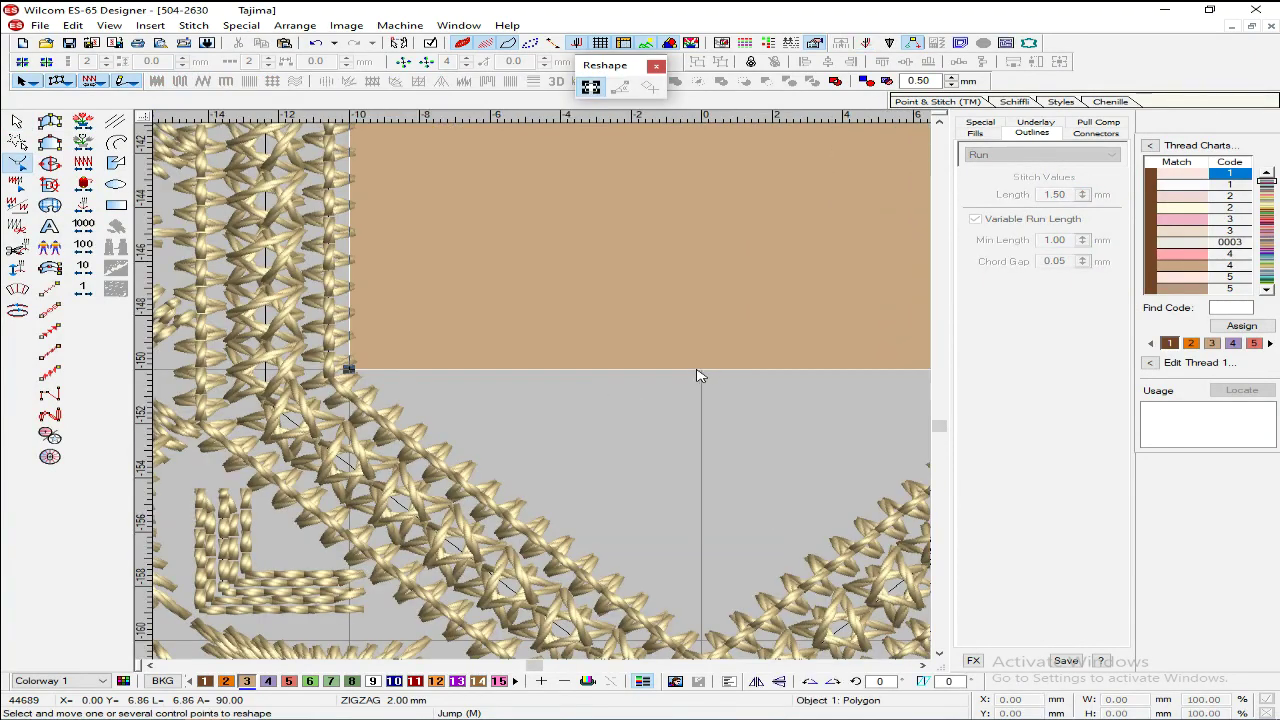
left_click_drag(703, 373, 703, 630)
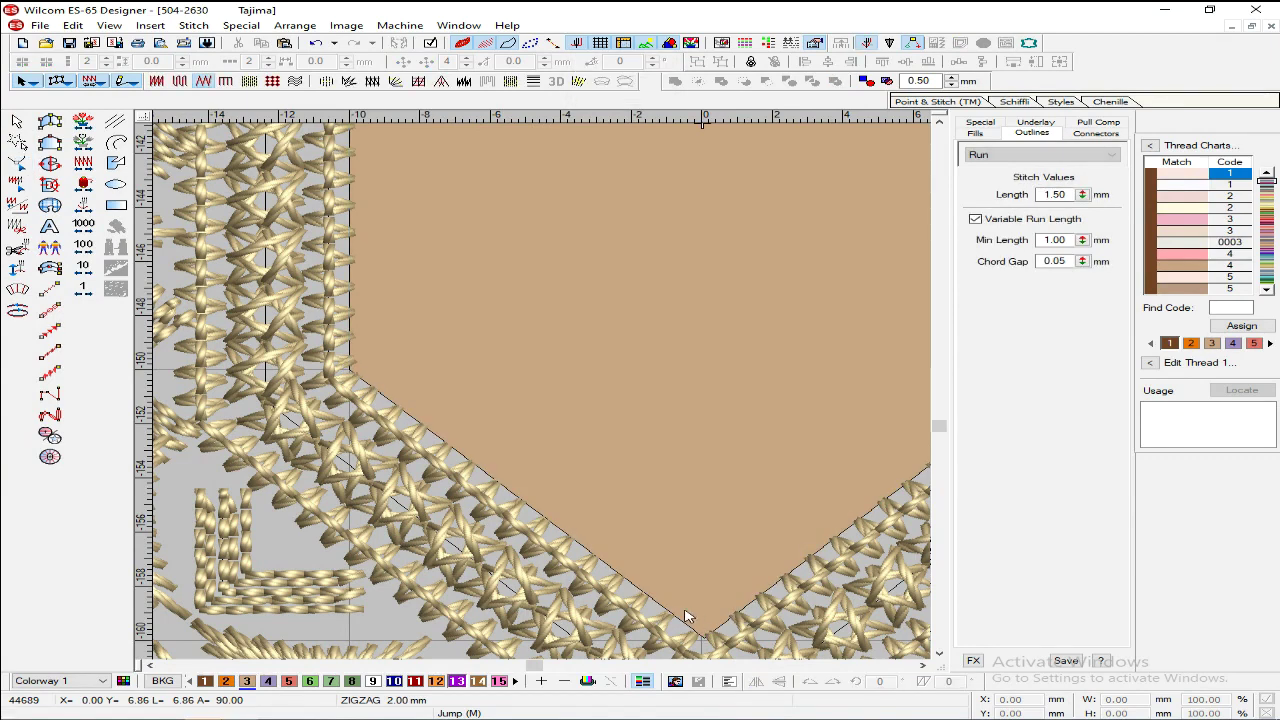
key("Escape")
Step: Reshape the centre opening's lower point so it sits on the centre line where both borders' inner edges meet
left_click(623, 577)
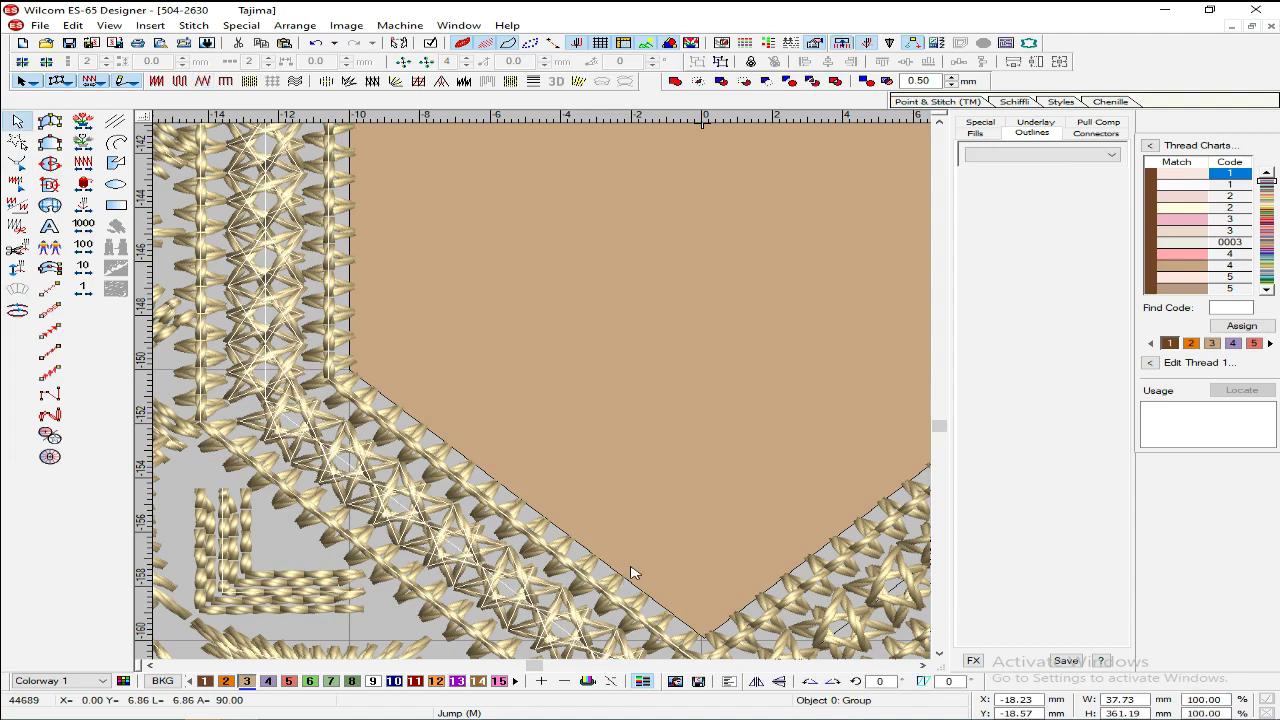
left_click(646, 534)
key("h")
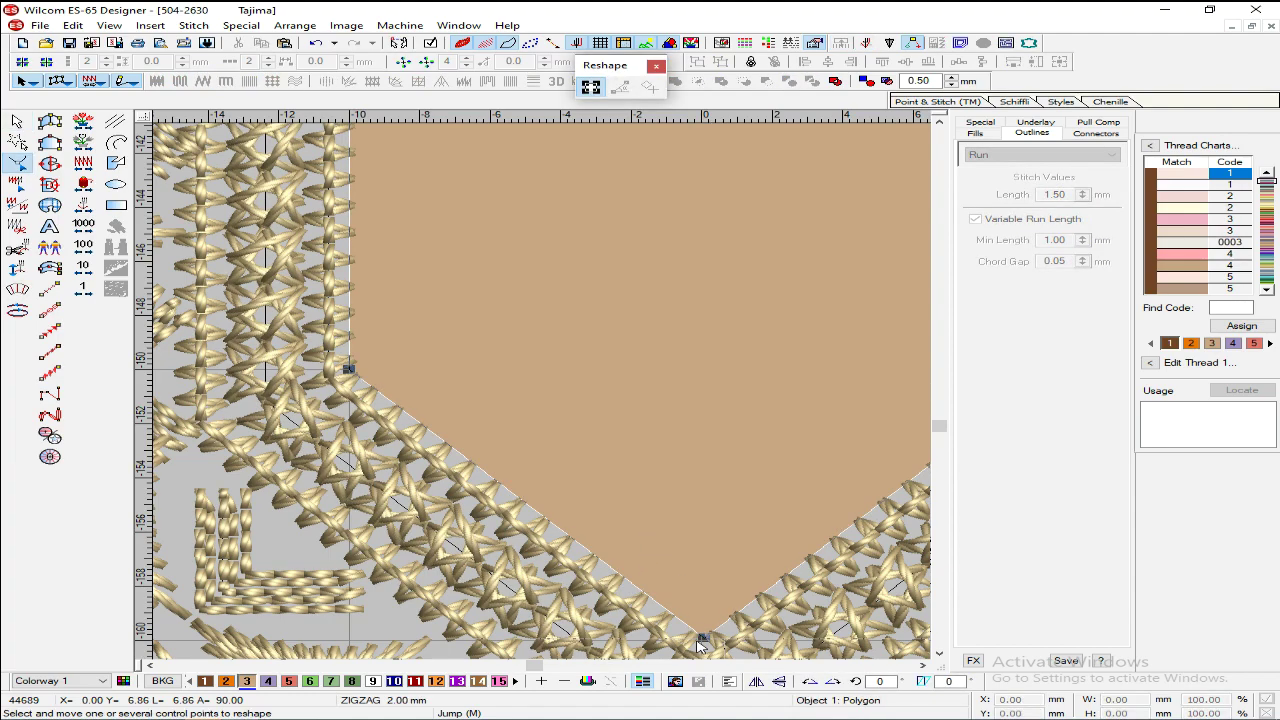
left_click(698, 639)
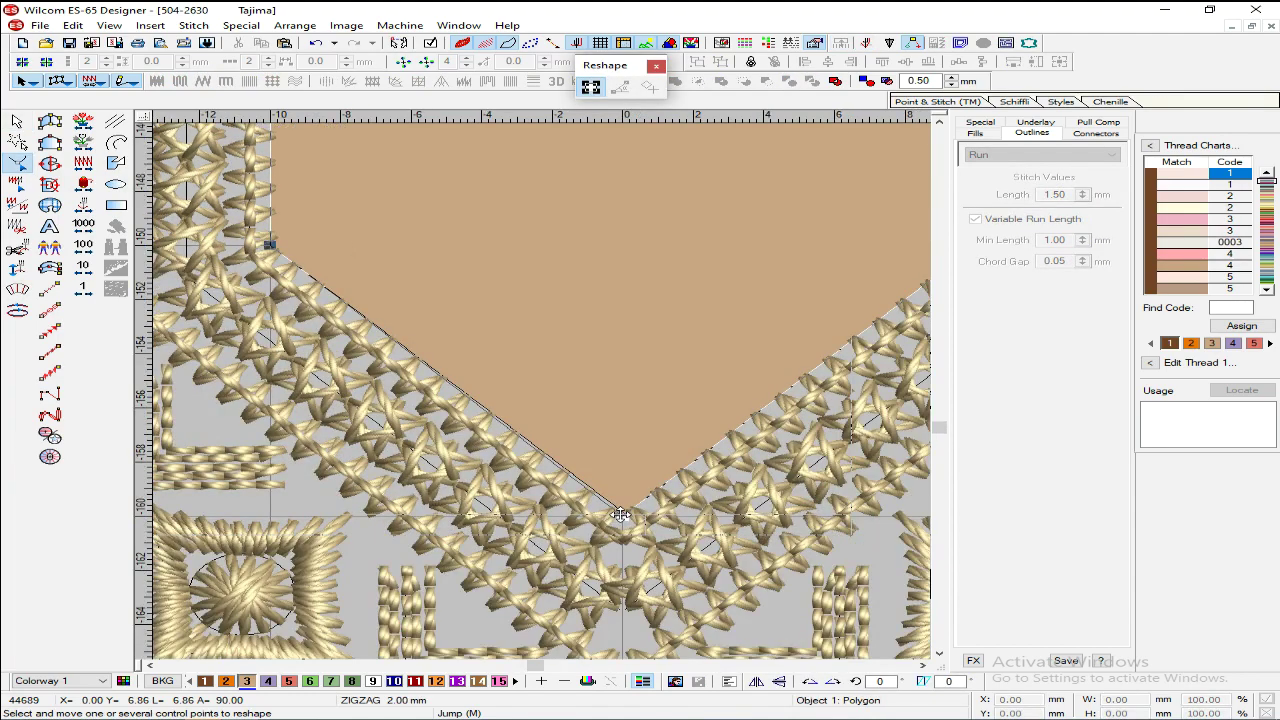
key("Escape")
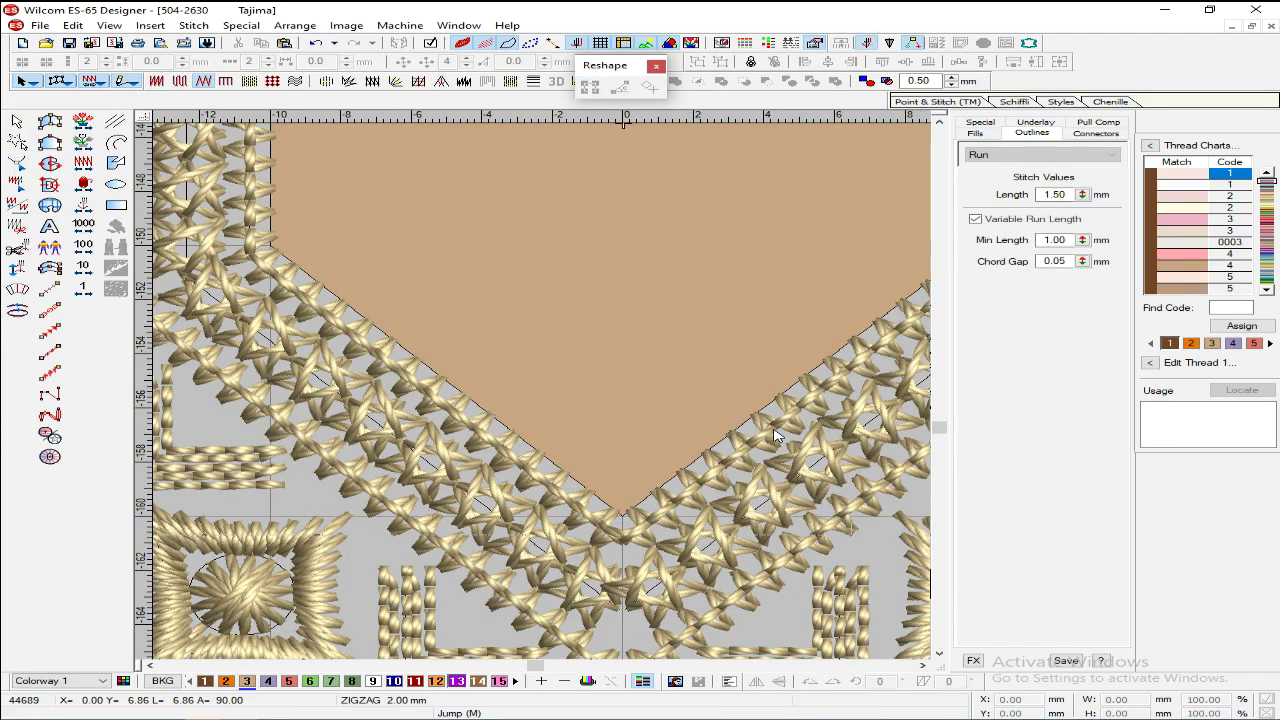
Step: Examine how the centre opening fits between the two mirrored borders along its length and at its pointed end
key("shift+z")
key("shift+z")
scroll(634, 398, "up", 2)
scroll(635, 393, "down", 2)
scroll(634, 398, "up", 3)
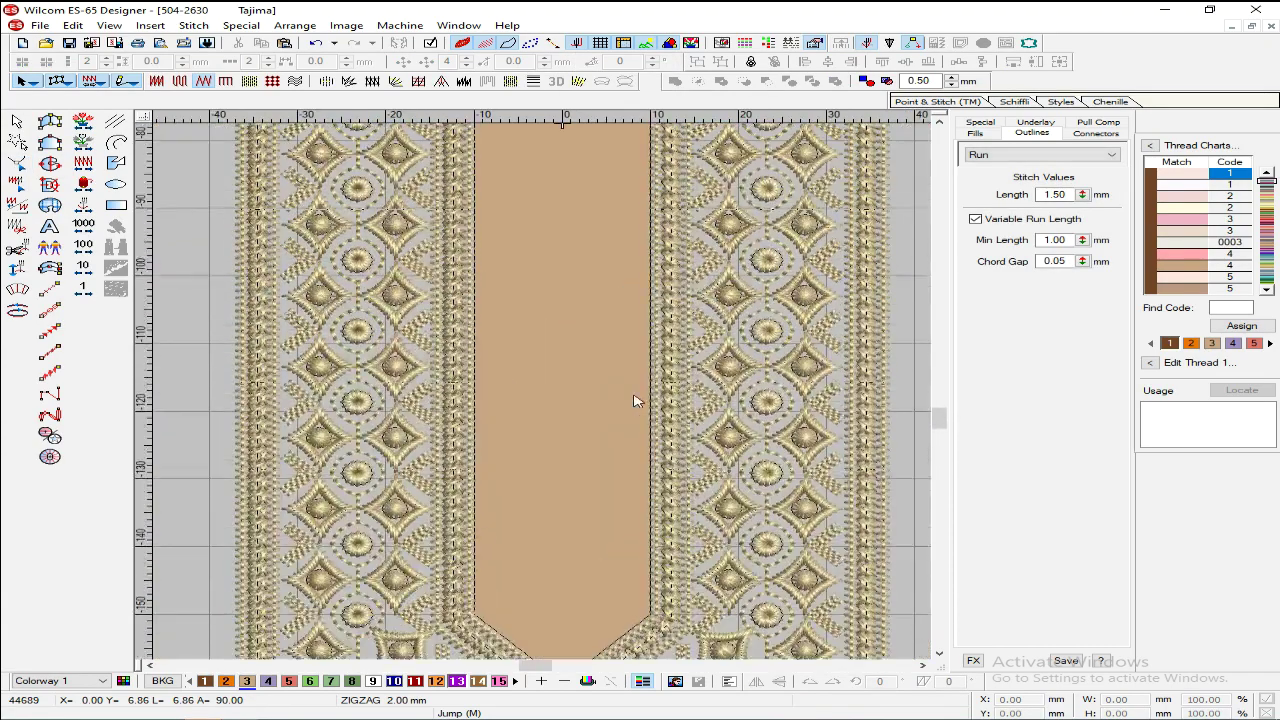
key("shift+z")
scroll(625, 392, "up", 3)
scroll(613, 393, "down", 2)
key("z")
key("z")
scroll(613, 394, "down", 3)
scroll(613, 396, "up", 2)
scroll(613, 390, "up", 3)
key("shift+z")
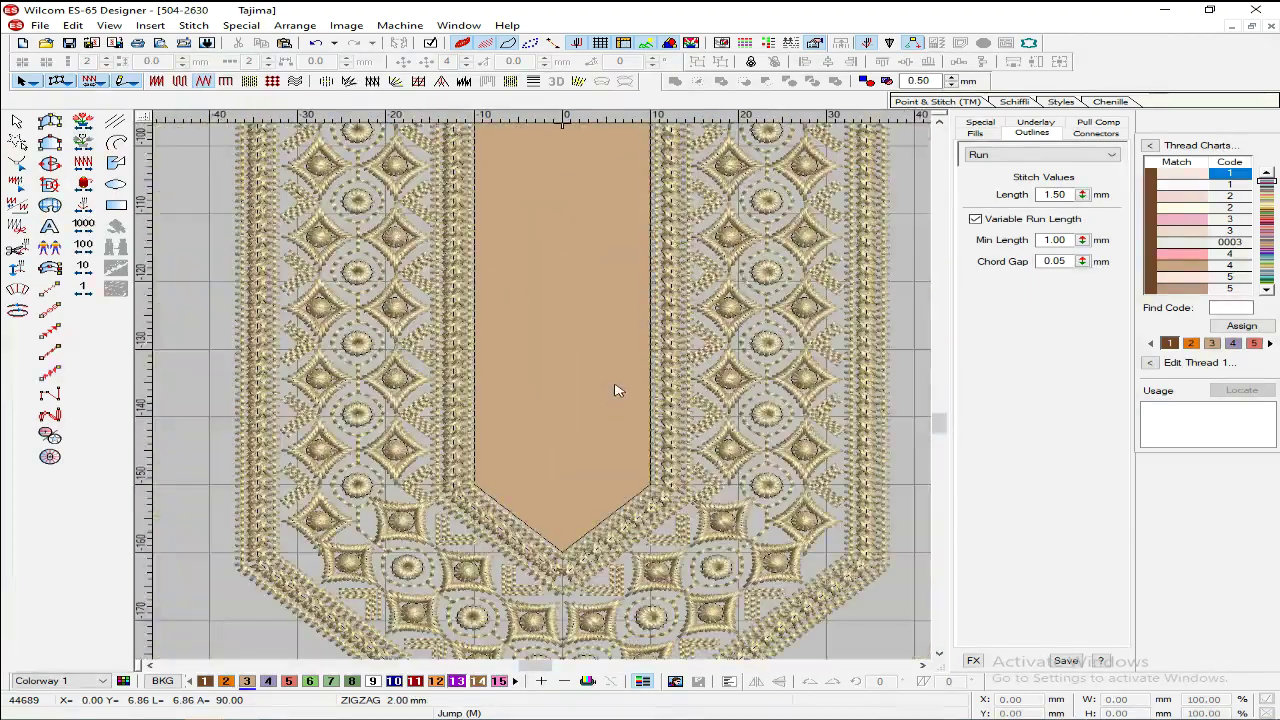
Step: Draw a circle about 7.1 mm across near the centre line of the opening and fill it with palette colour 1
left_click(116, 184)
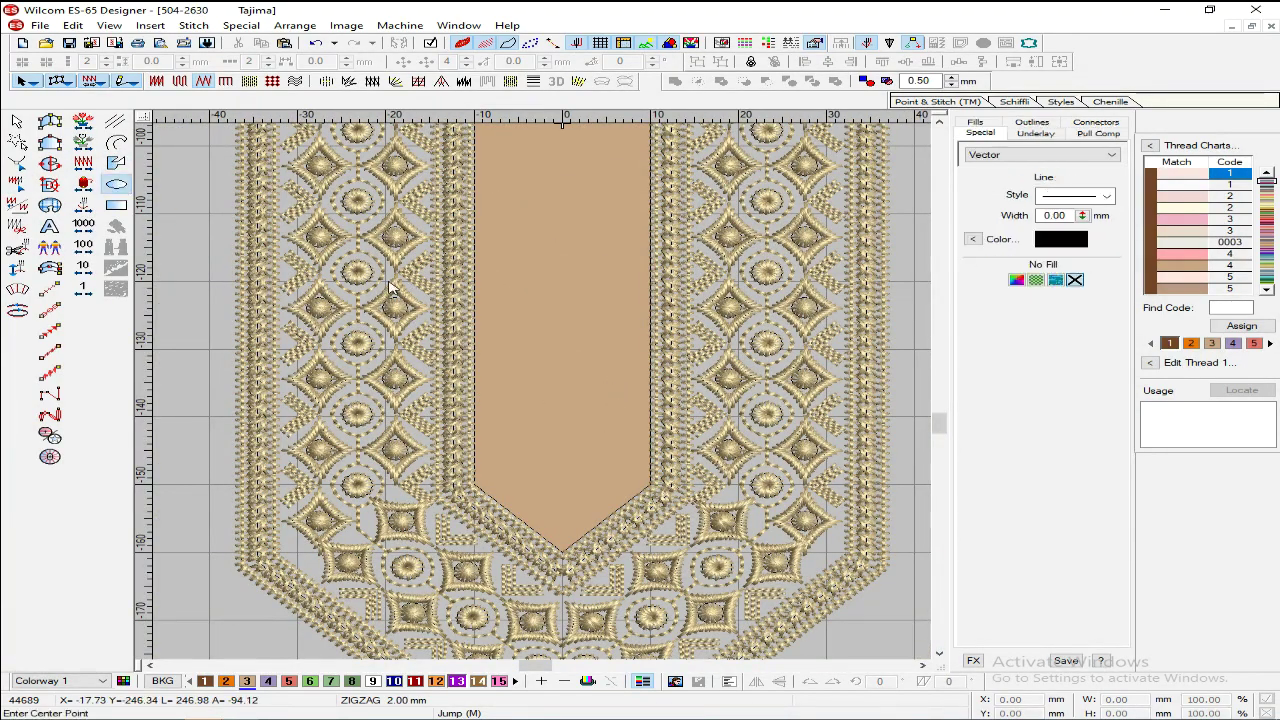
left_click(565, 291)
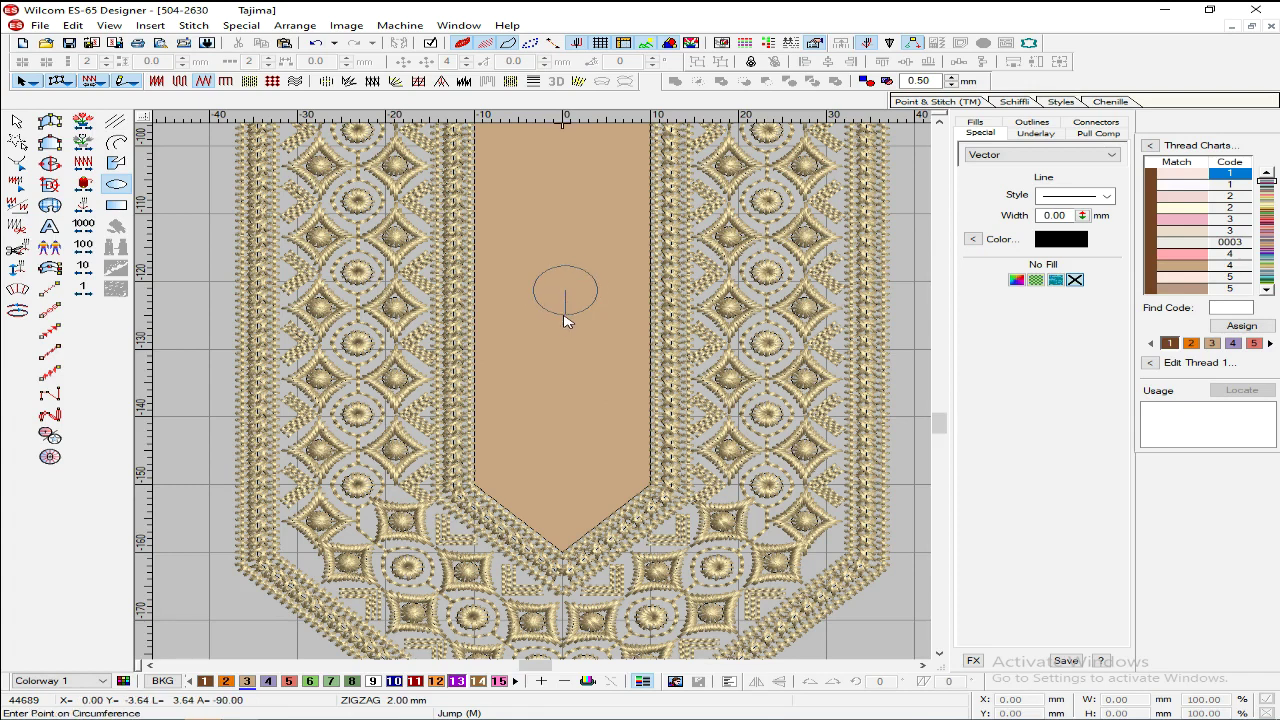
left_click(565, 320)
key("Return")
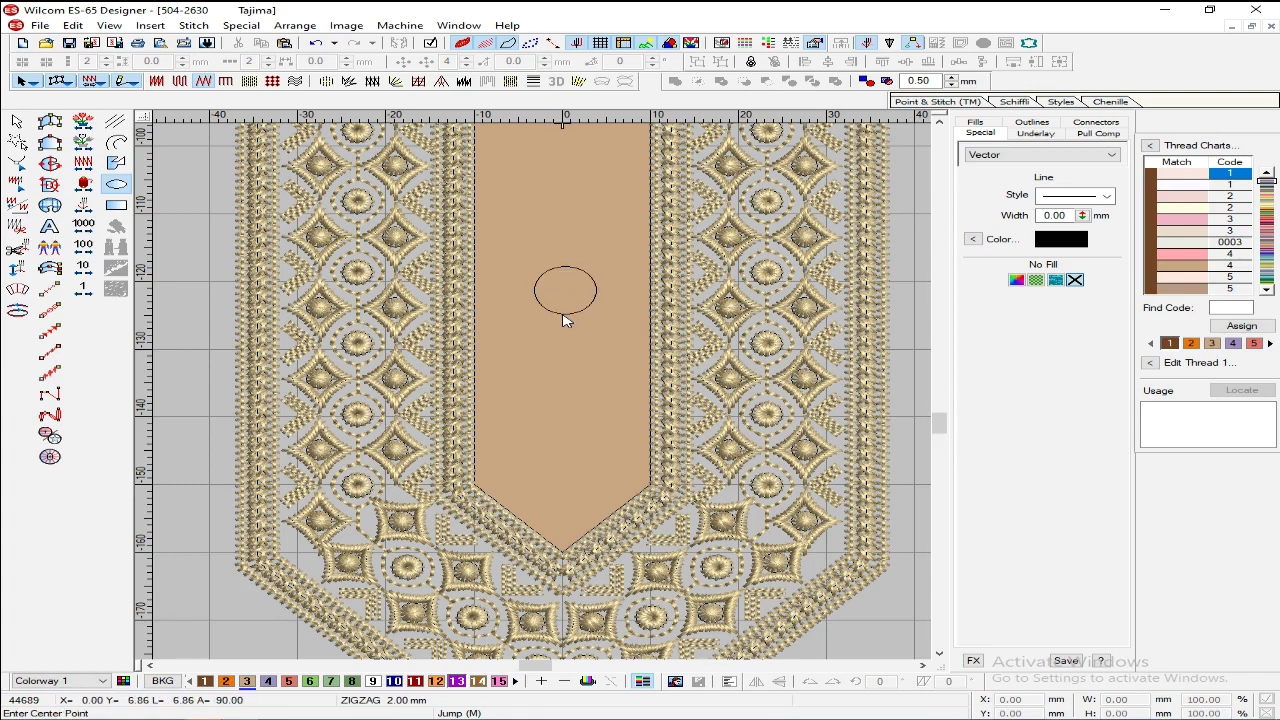
key("Escape")
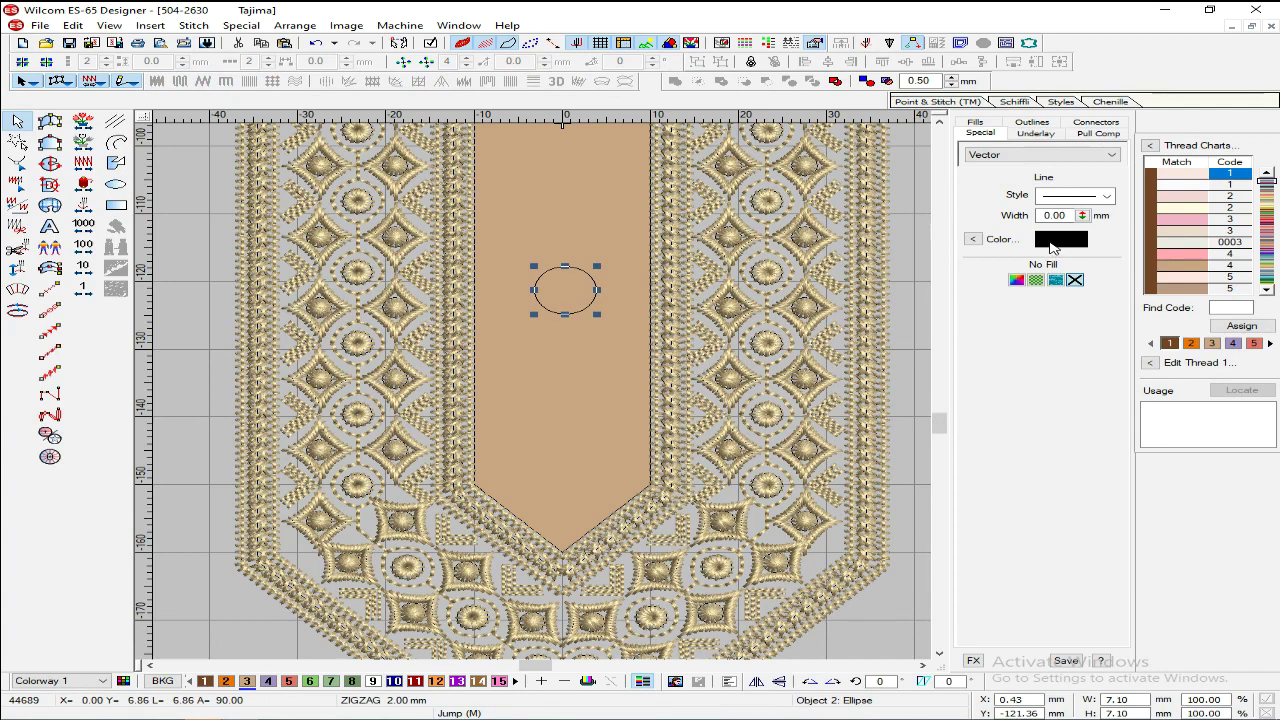
left_click(206, 683)
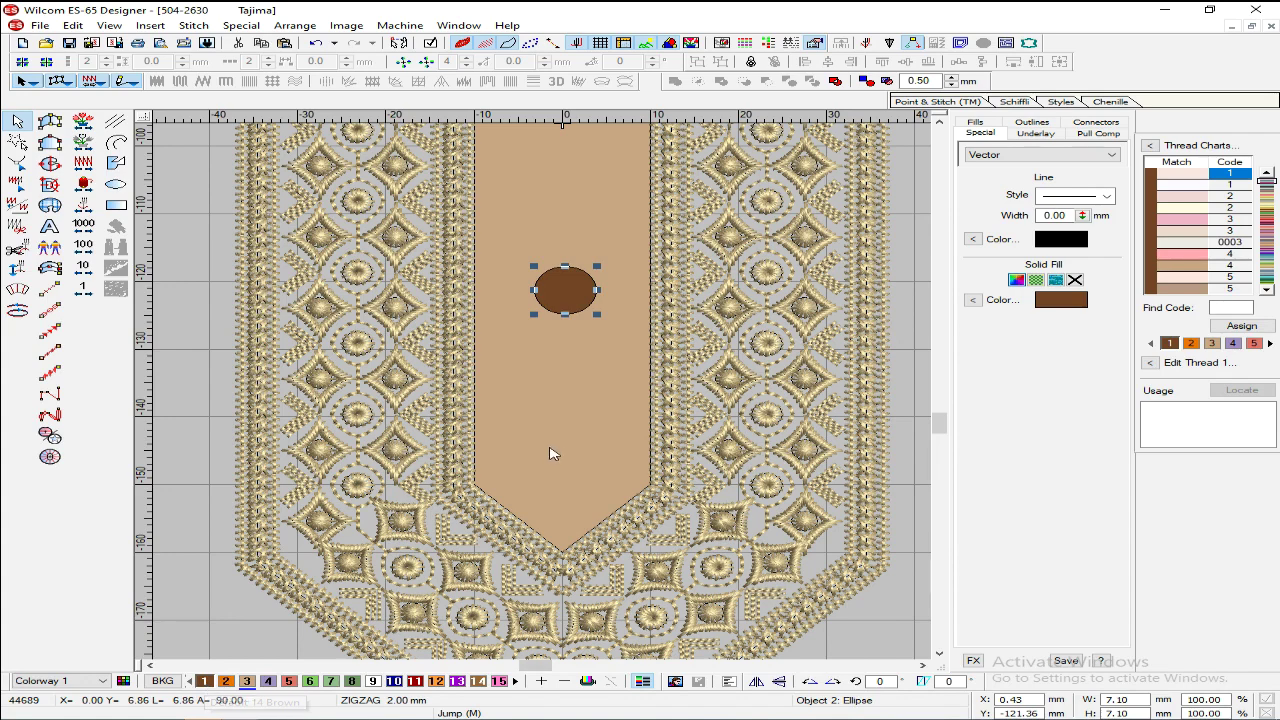
Step: Centre the brown circle horizontally on the opening by setting its X position to 0
key("z")
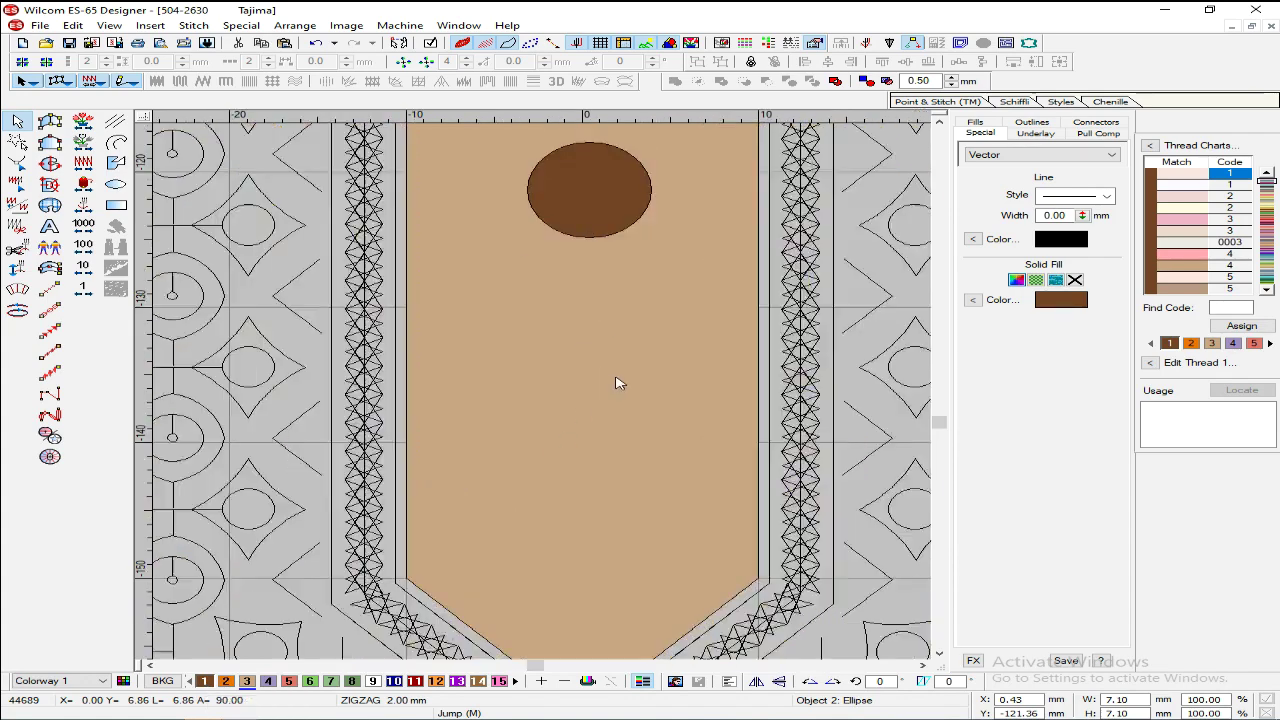
scroll(619, 376, "up", 2)
left_click(1018, 700)
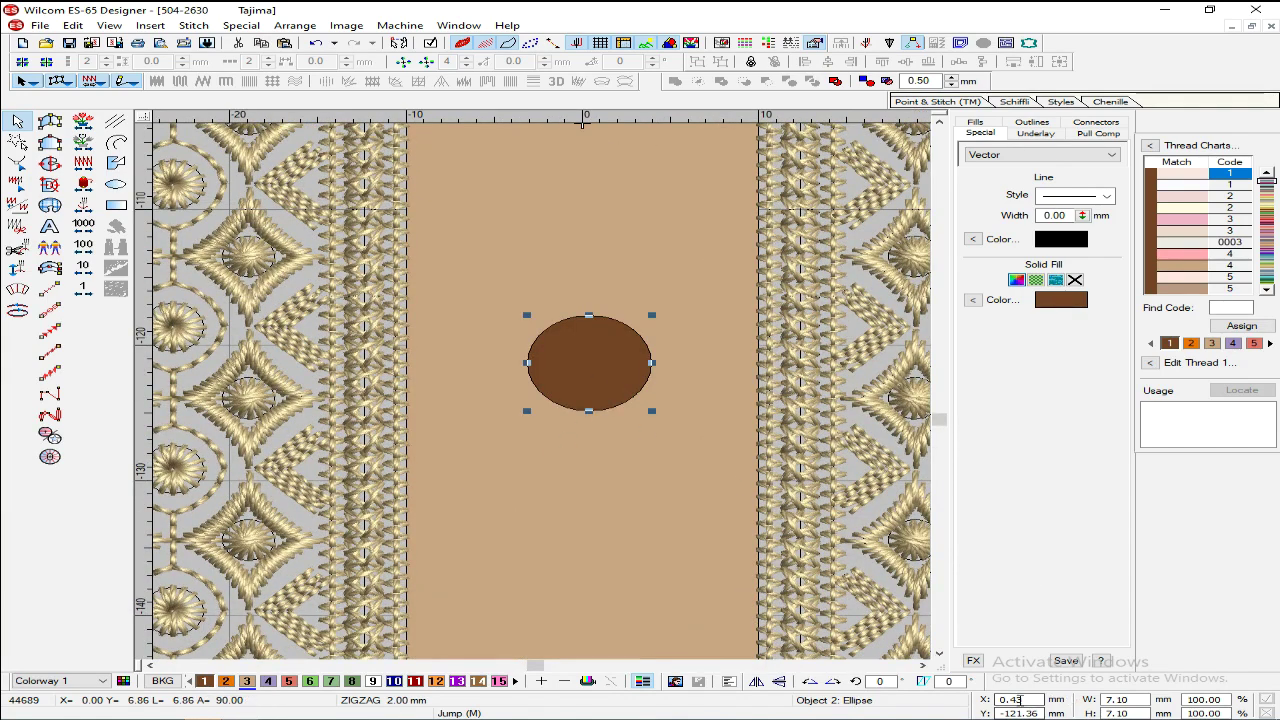
type("0")
key("Return")
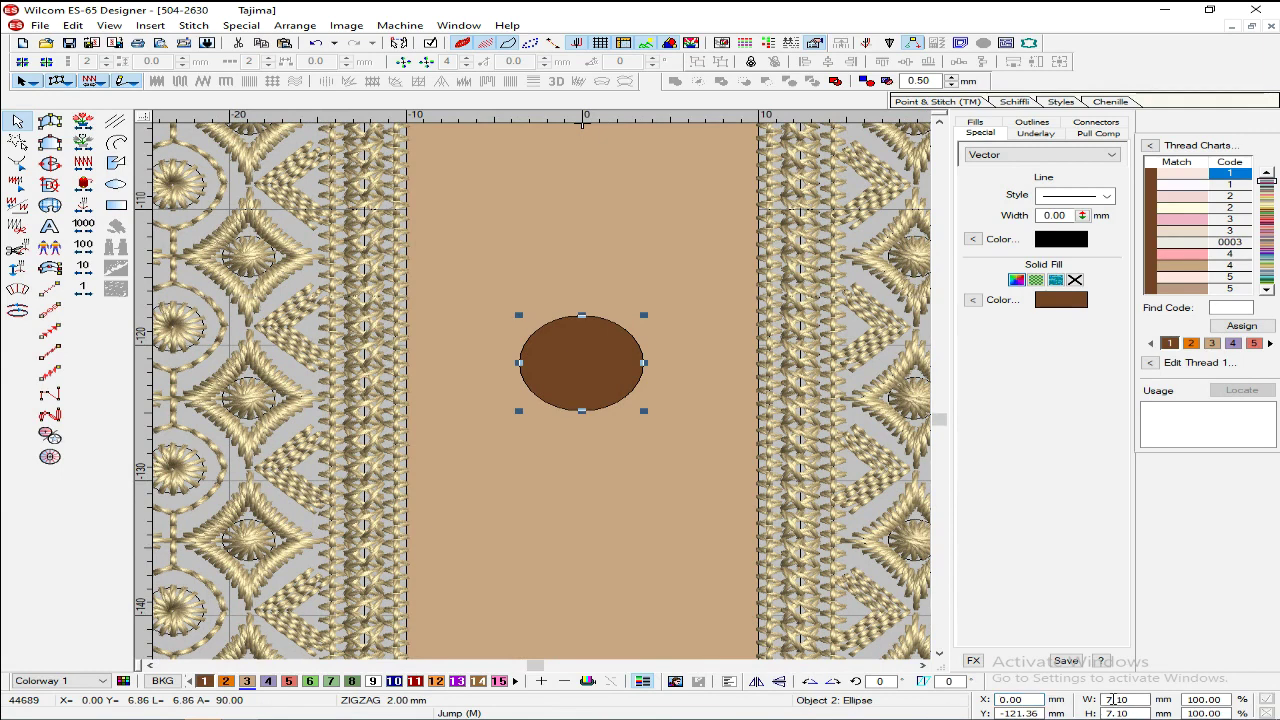
left_click(572, 428)
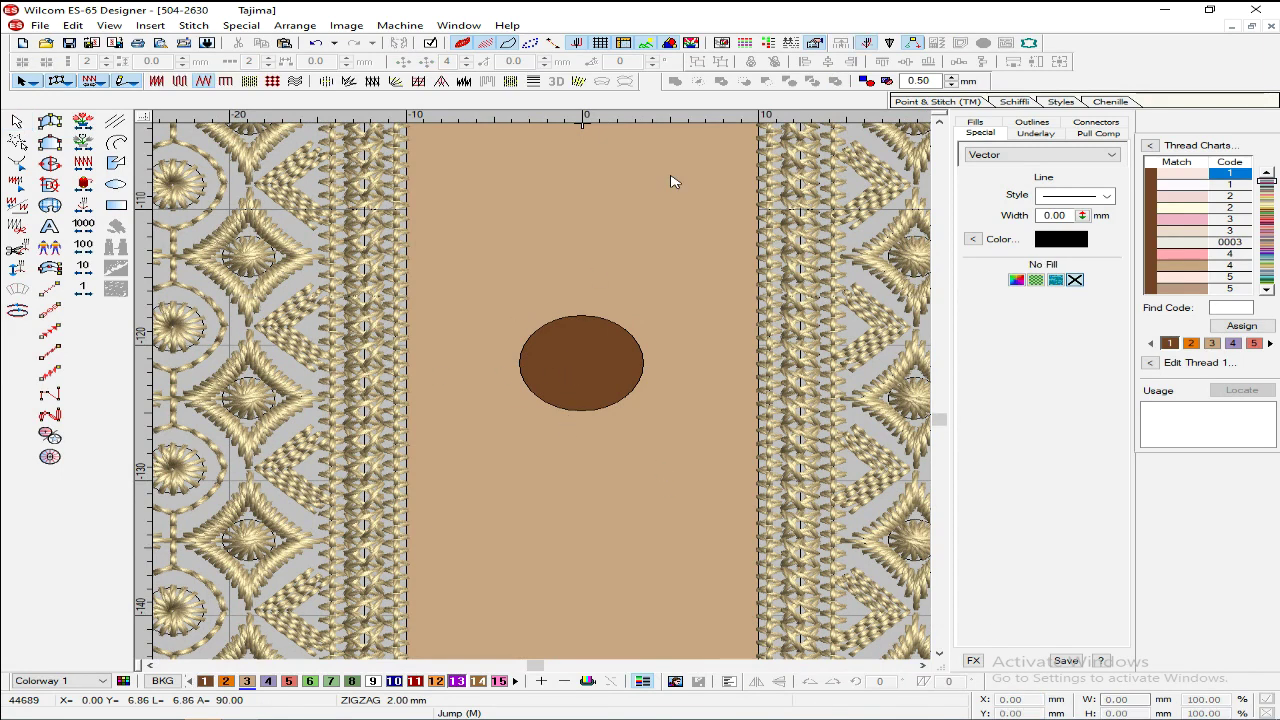
Step: Add a small circle about 1.07 mm across in the upper-left part of the brown circle
left_click(116, 184)
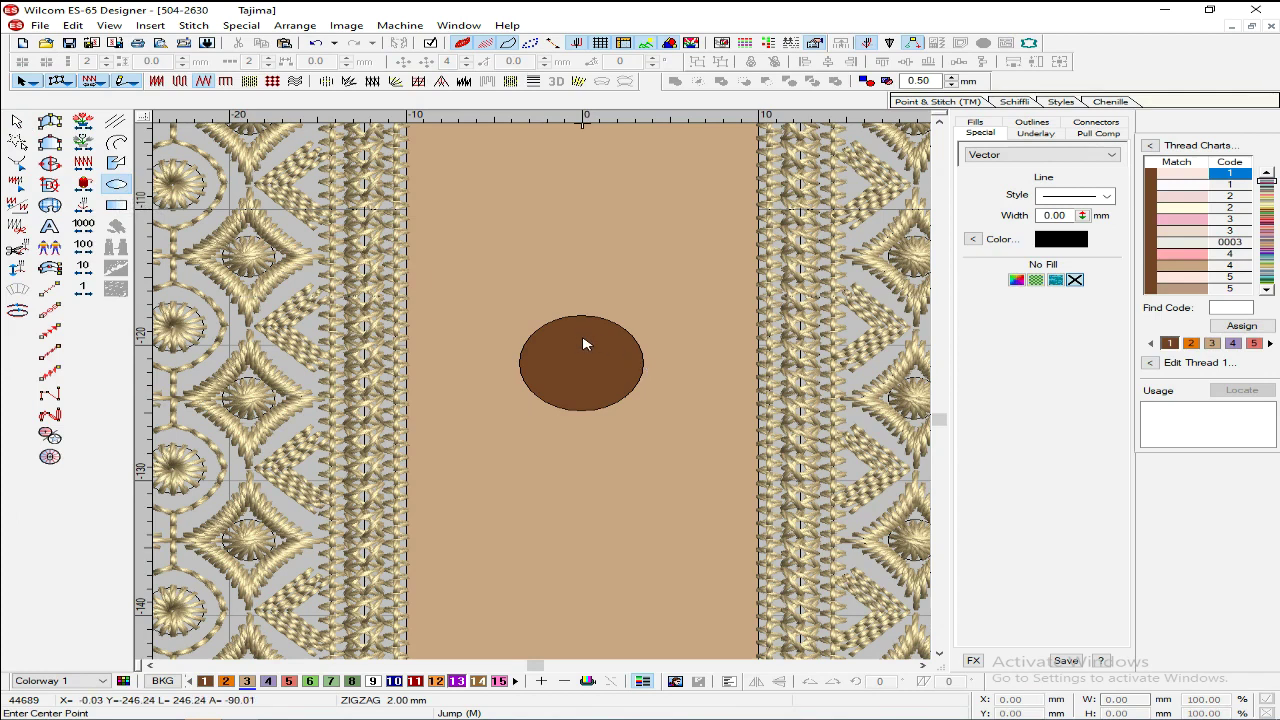
key("Escape")
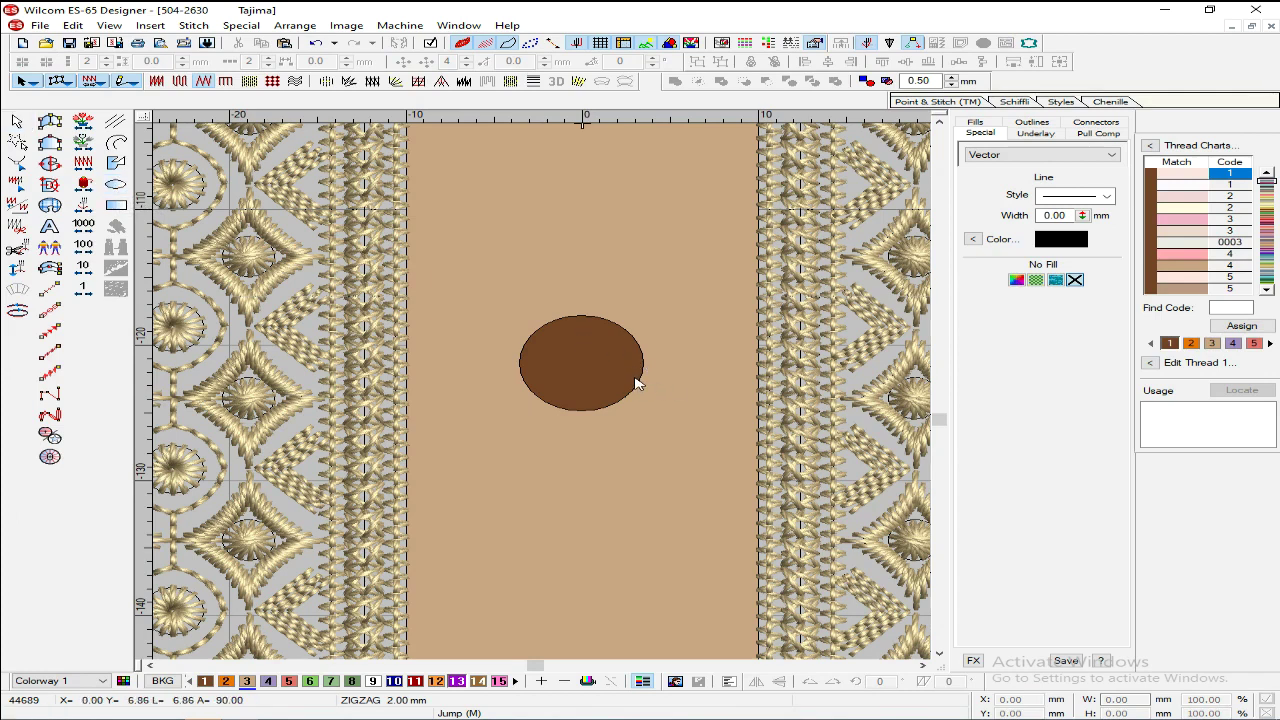
left_click(640, 386)
left_click_drag(643, 412, 569, 382)
key("z")
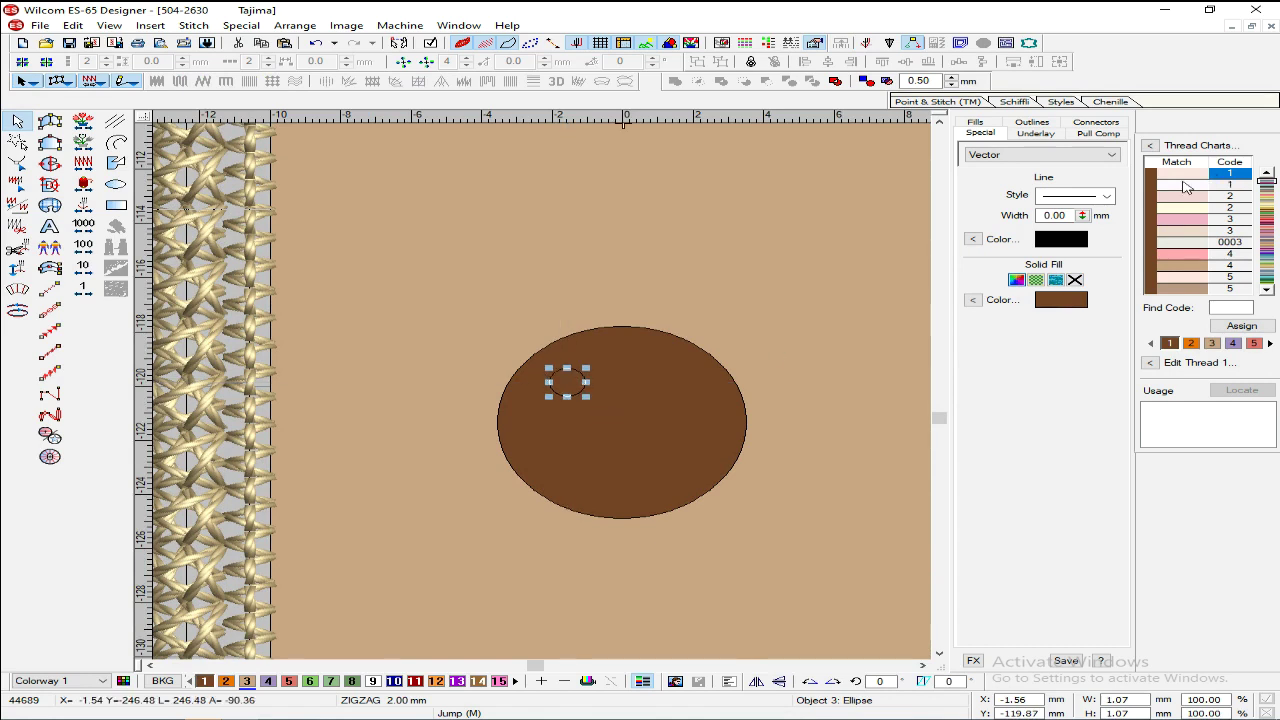
Step: Extend the colour palette with new thread colours up to number 23
left_click(515, 681)
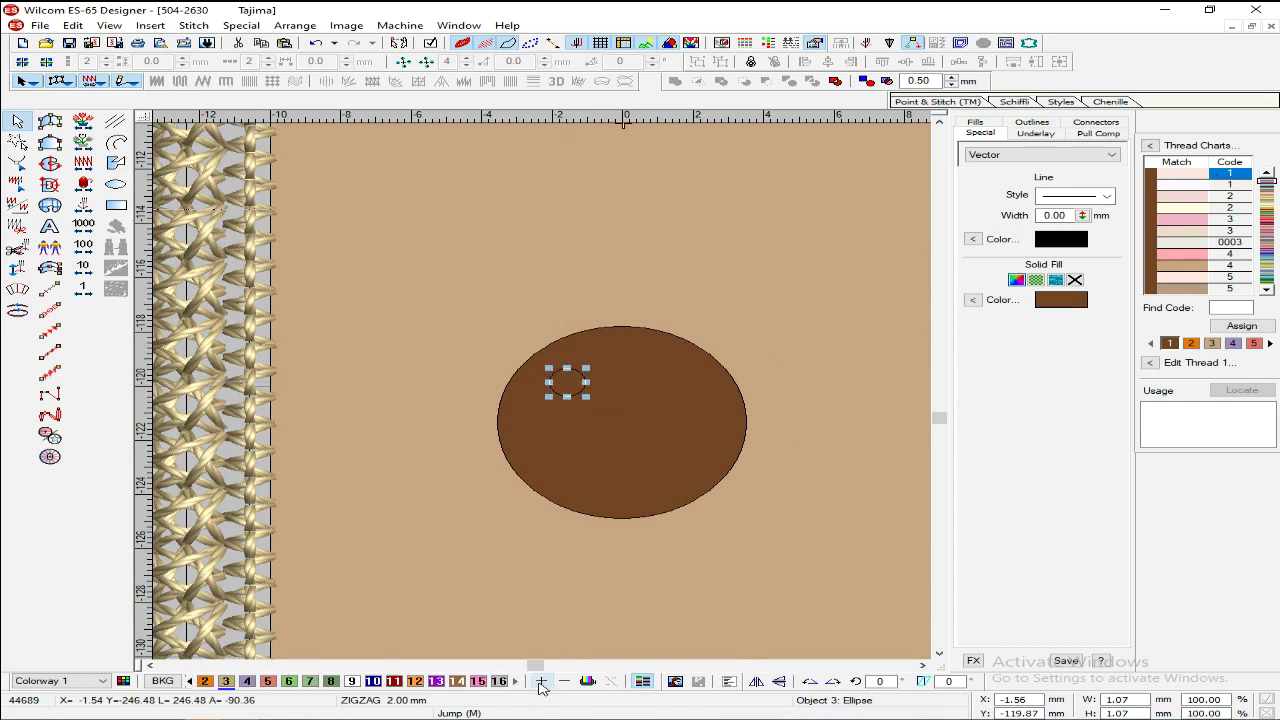
left_click(541, 681)
left_click(541, 681)
left_click(541, 681)
left_click(541, 681)
left_click(541, 681)
left_click(541, 681)
left_click(541, 681)
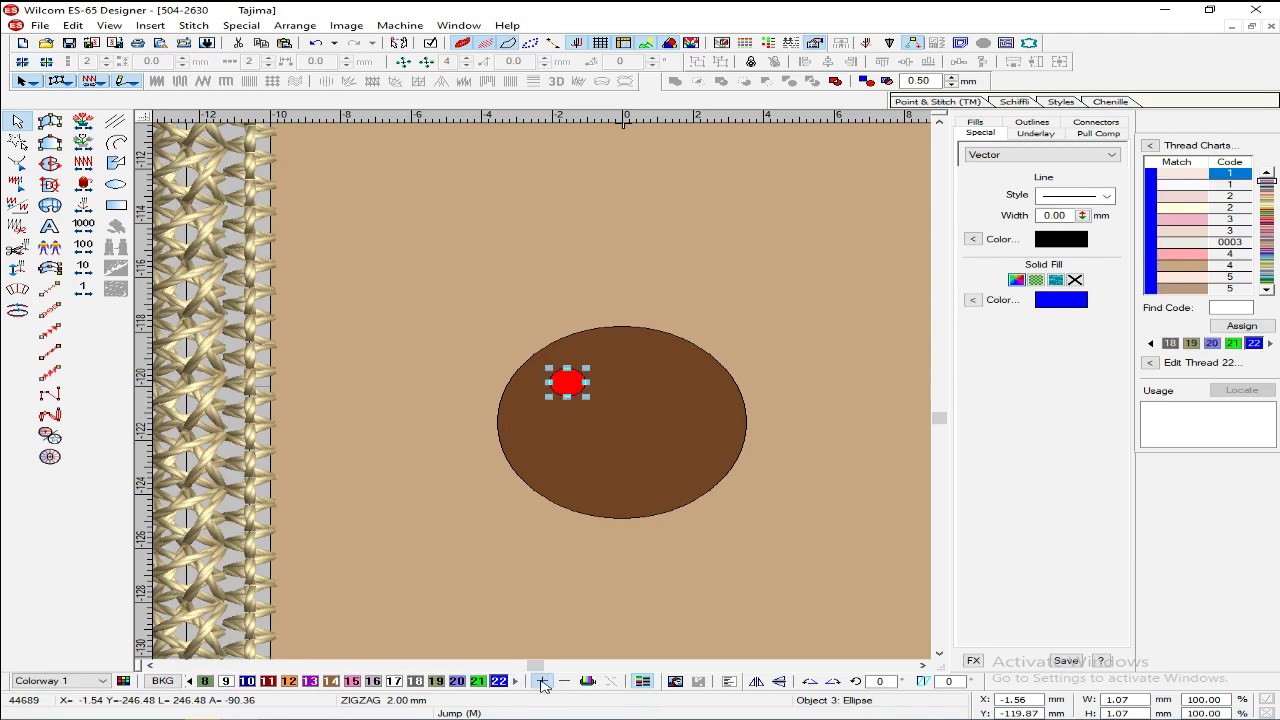
Step: Try palette colours 10, 12 and 13 as the small circle's fill
left_click(190, 681)
left_click(190, 681)
left_click(190, 681)
left_click(190, 681)
left_click(190, 681)
left_click(190, 681)
left_click(190, 681)
left_click(190, 681)
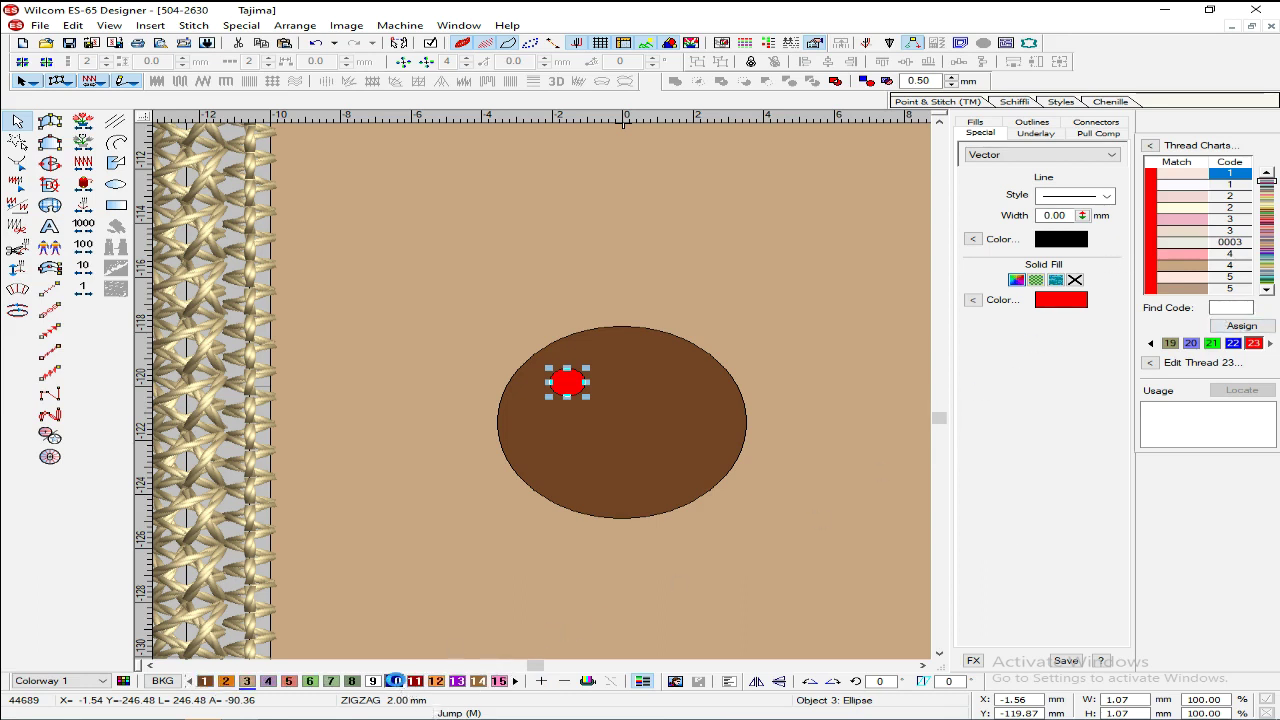
left_click(395, 681)
left_click(436, 681)
left_click(457, 681)
Step: Fill the small circle with palette colour 19
left_click(516, 681)
left_click(516, 681)
left_click(516, 681)
left_click(516, 681)
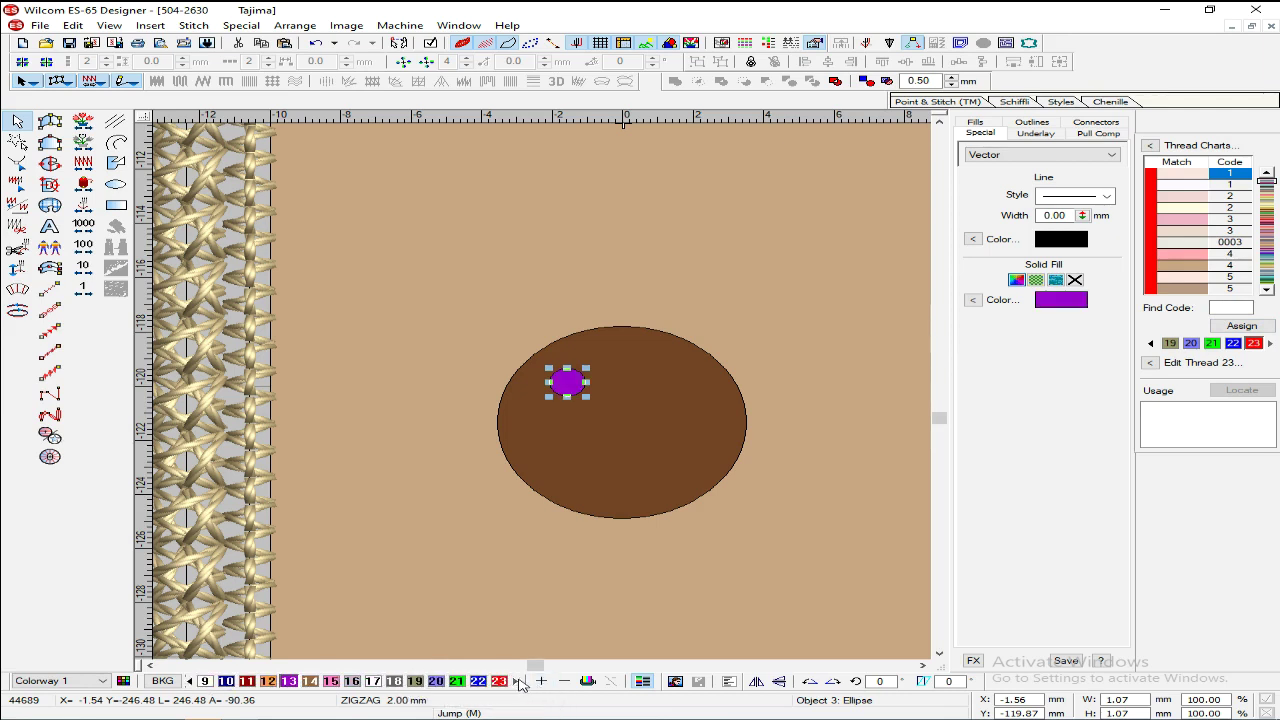
left_click(421, 681)
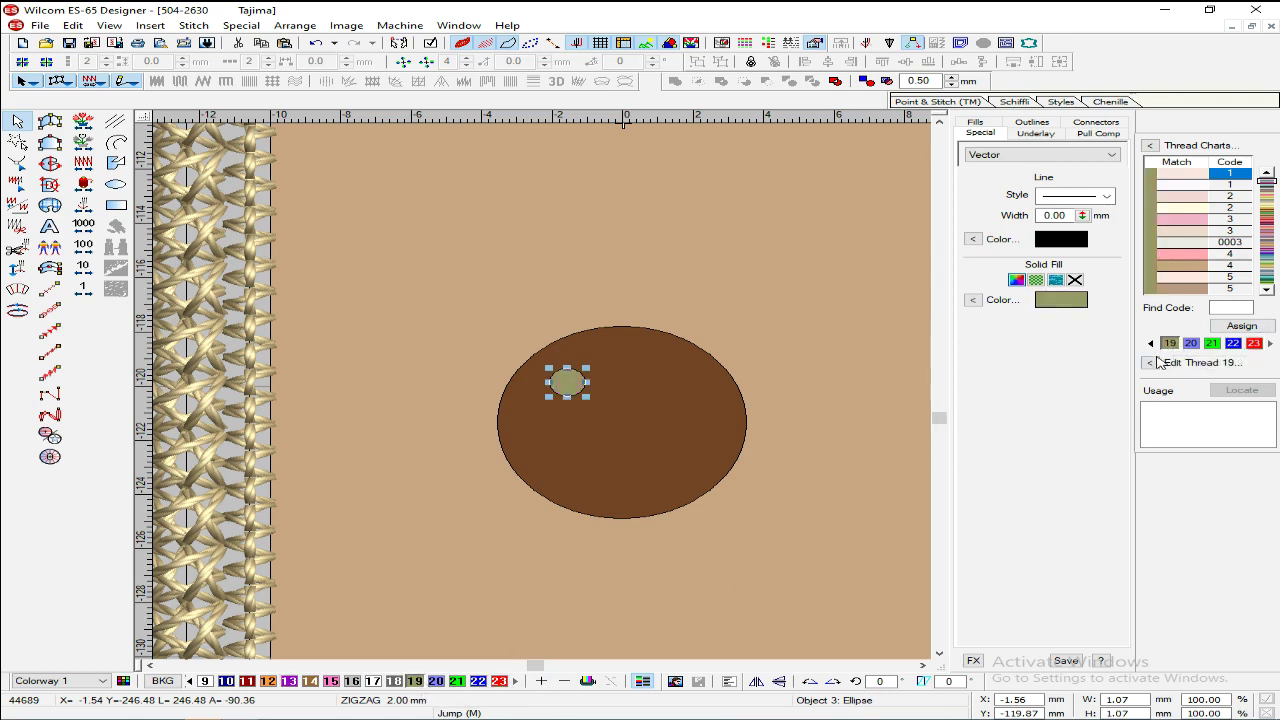
Step: Change thread 19's colour to black and reapply it as the small circle's fill
left_click(1158, 363)
left_click(709, 331)
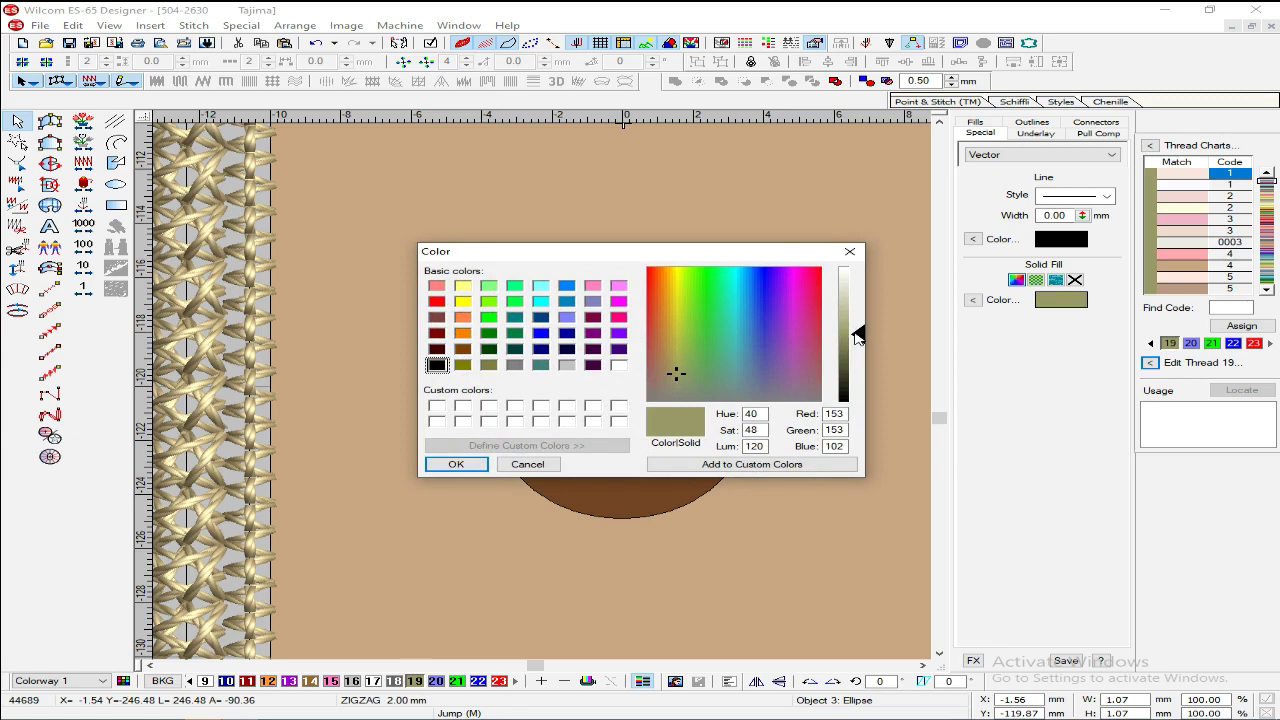
left_click_drag(857, 338, 857, 404)
left_click(450, 466)
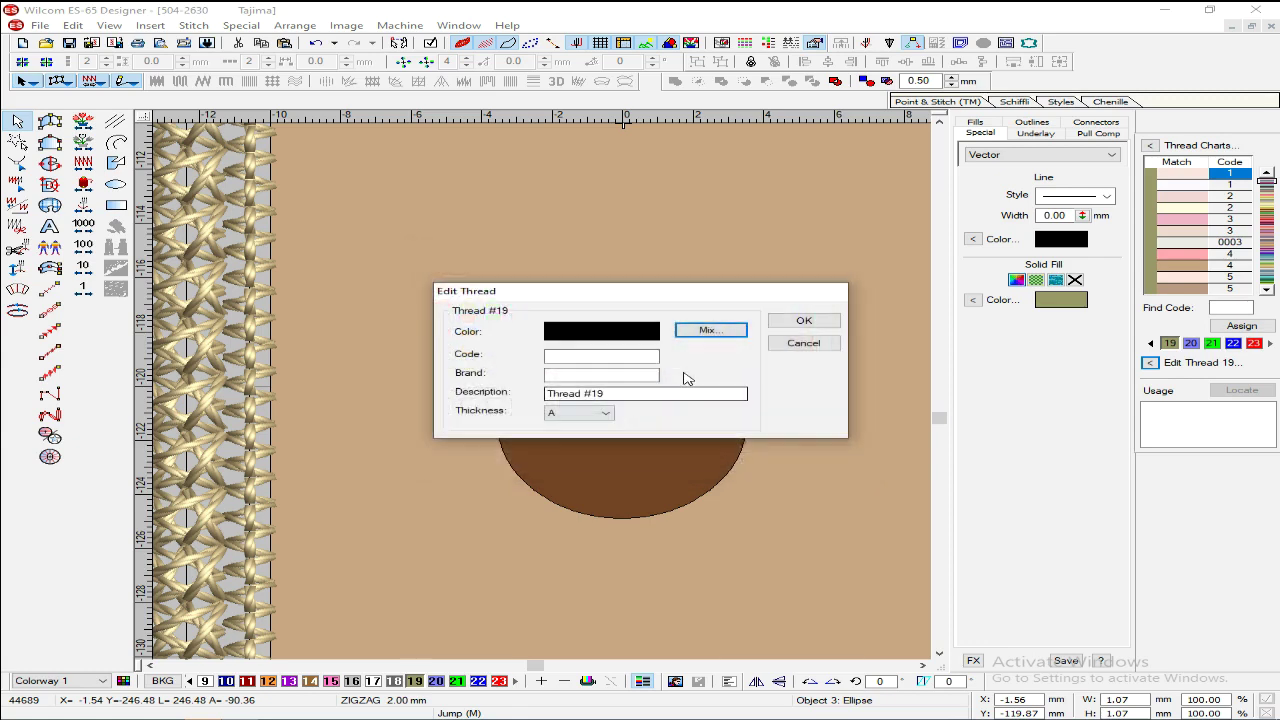
left_click(795, 324)
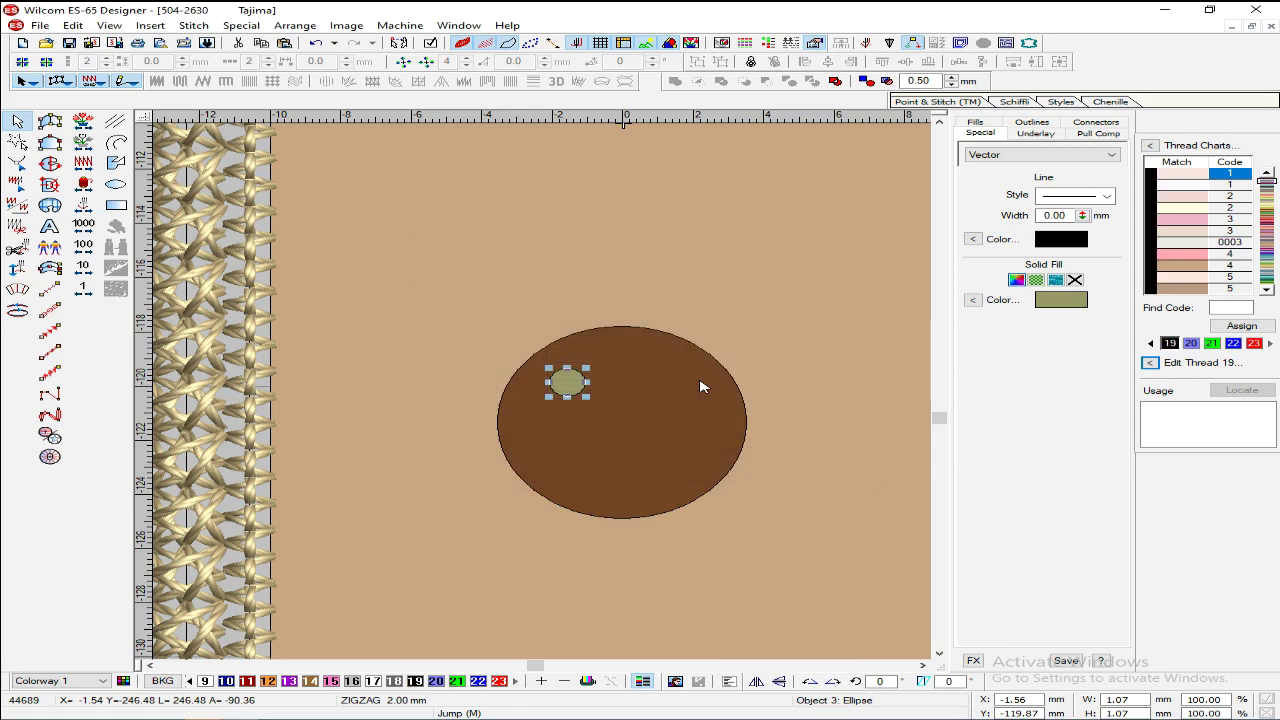
left_click(415, 681)
Step: Duplicate the black circle about 2.5 mm straight below the original and select both circles
key("z")
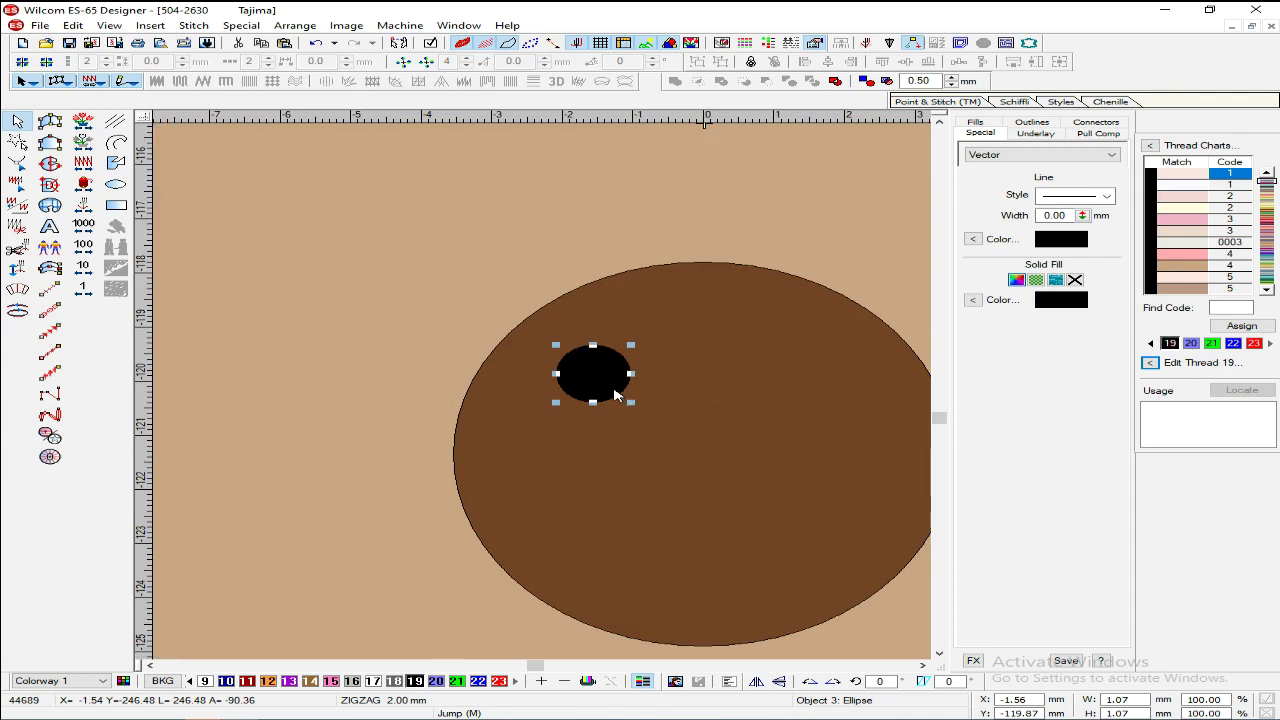
left_click_drag(593, 388, 606, 516)
left_click(610, 395, "ctrl")
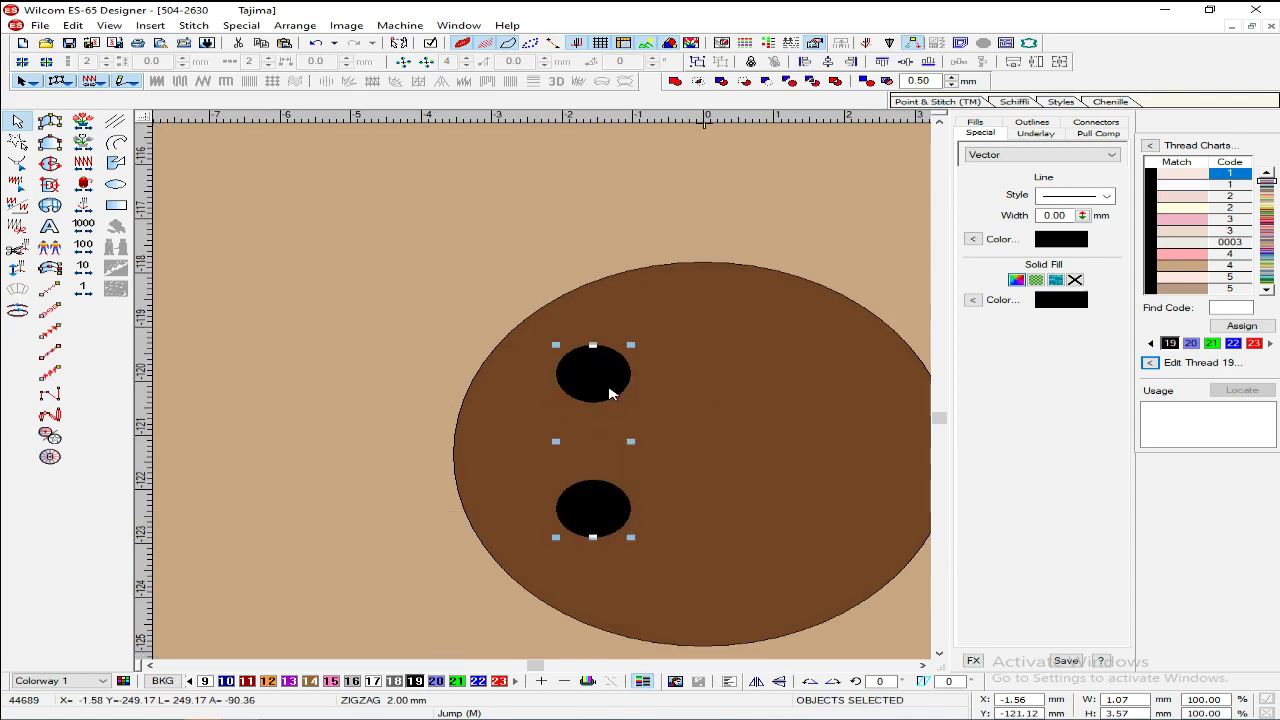
Step: Place a duplicate of both black circles across the centre line at X 1.56 mm, giving the brown button four holes
left_click(1003, 700)
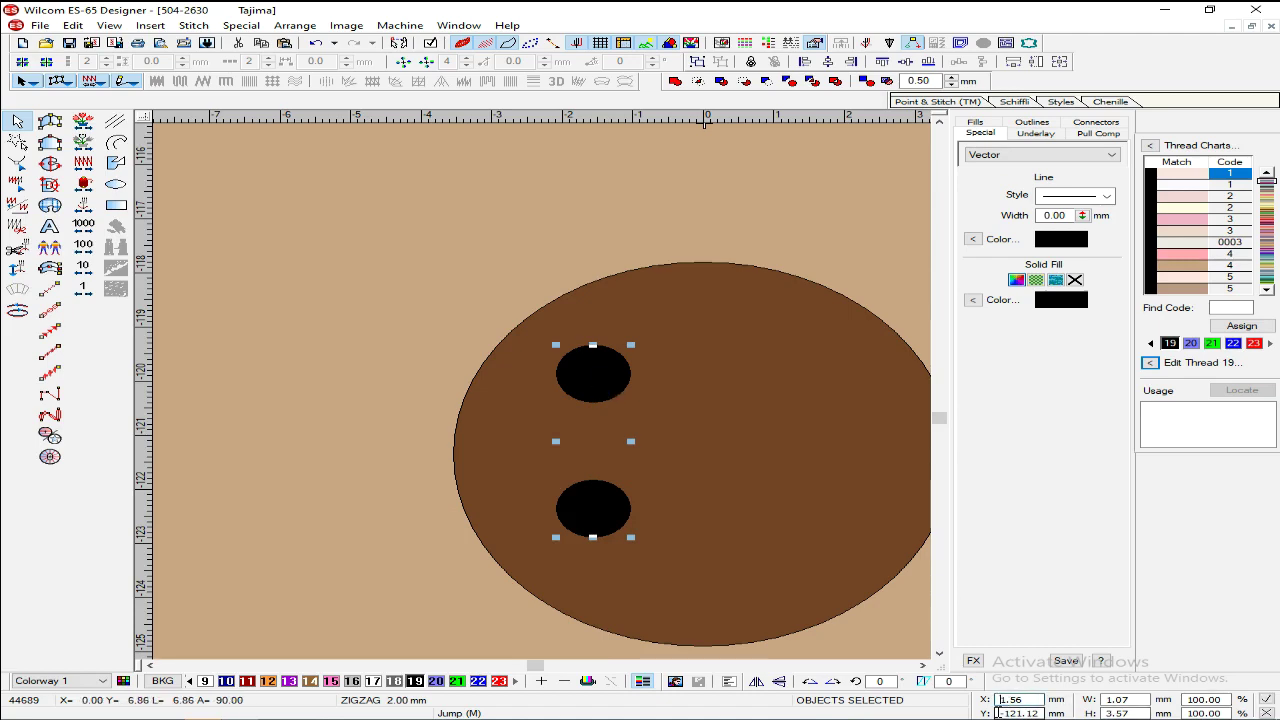
key("BackSpace")
key("Return")
key("shift+z")
key("shift+z")
key("Escape")
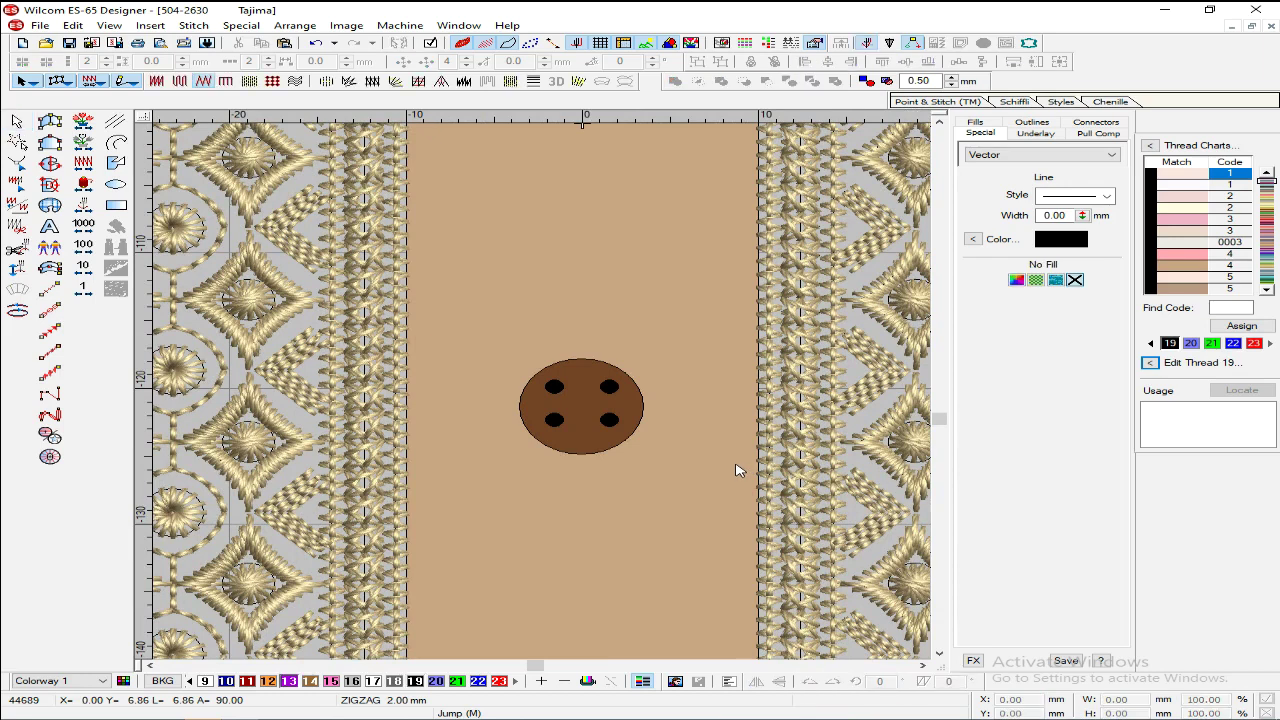
Step: Draw a narrow upright rectangle about 0.14 by 1.68 mm and position it between the two left button holes
key("z")
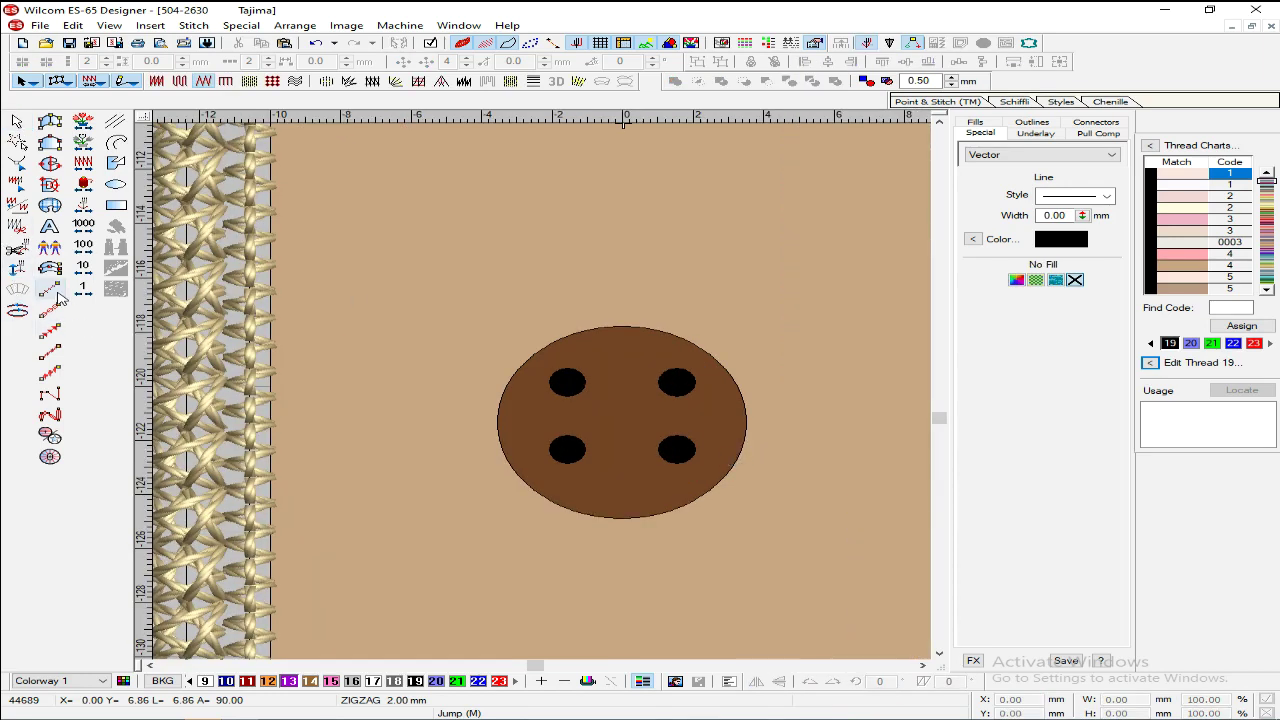
left_click(121, 205)
left_click(582, 395)
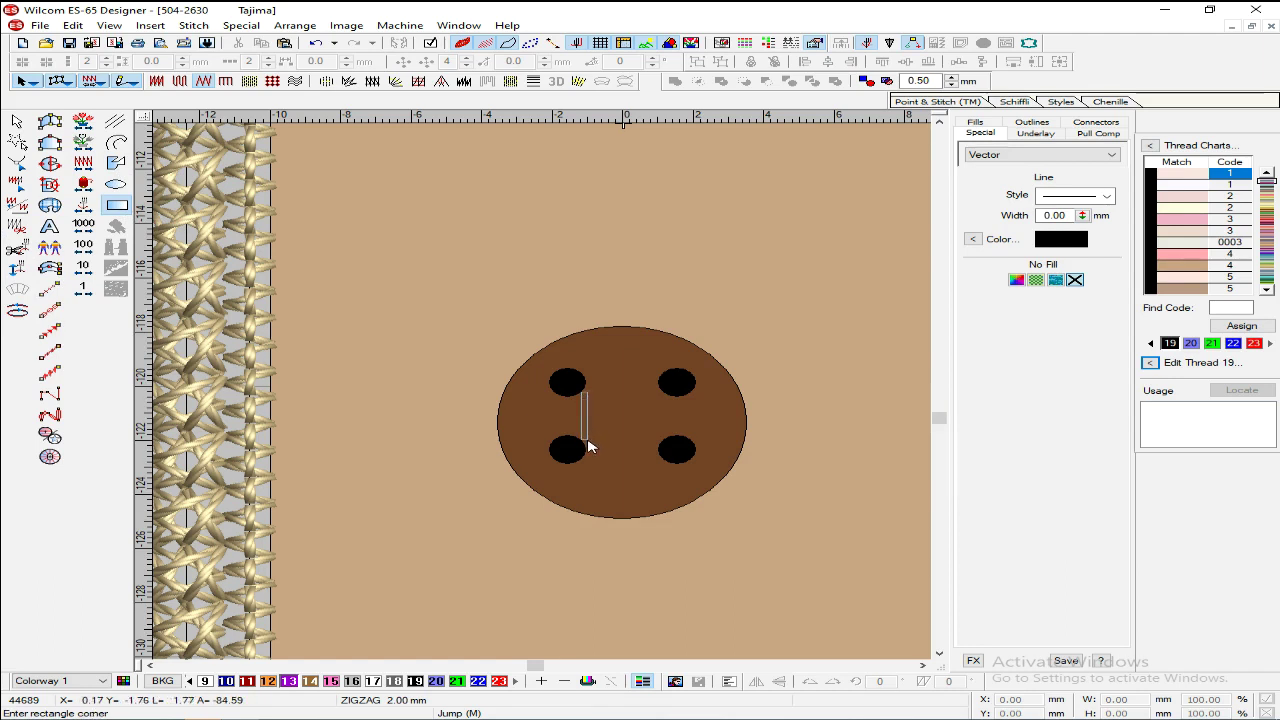
left_click(588, 440)
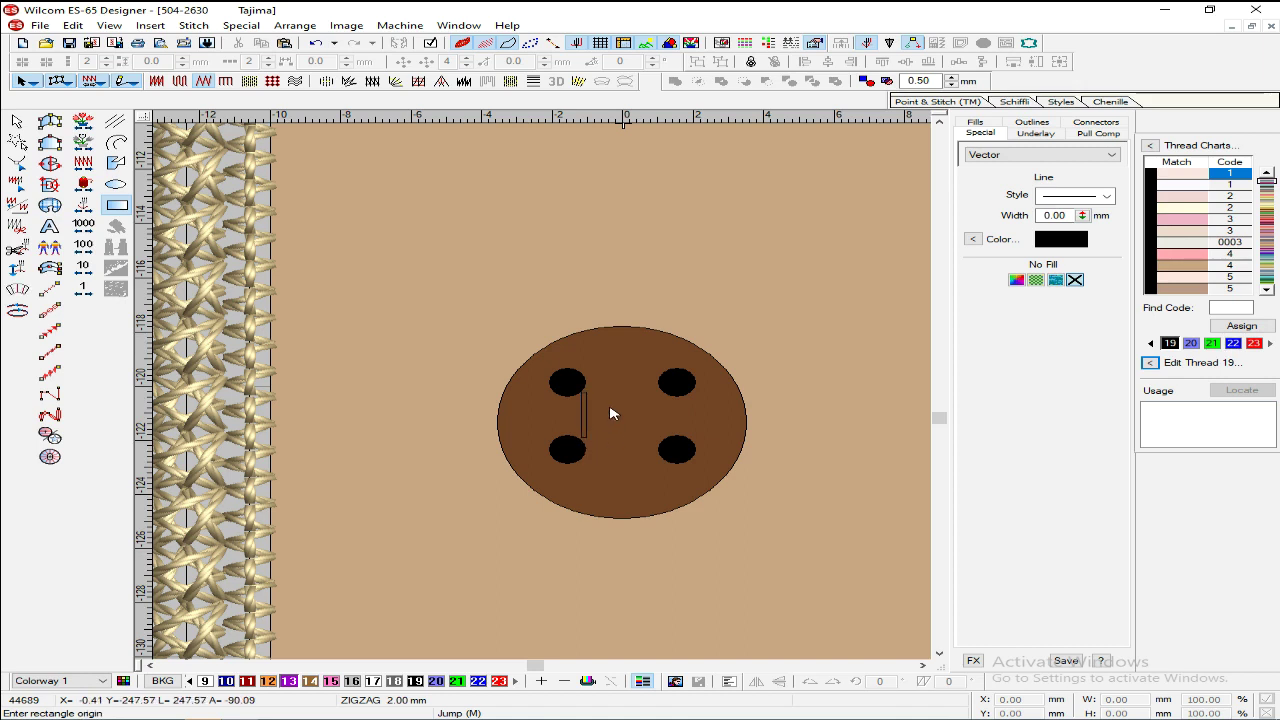
key("z")
left_click_drag(625, 457, 594, 452)
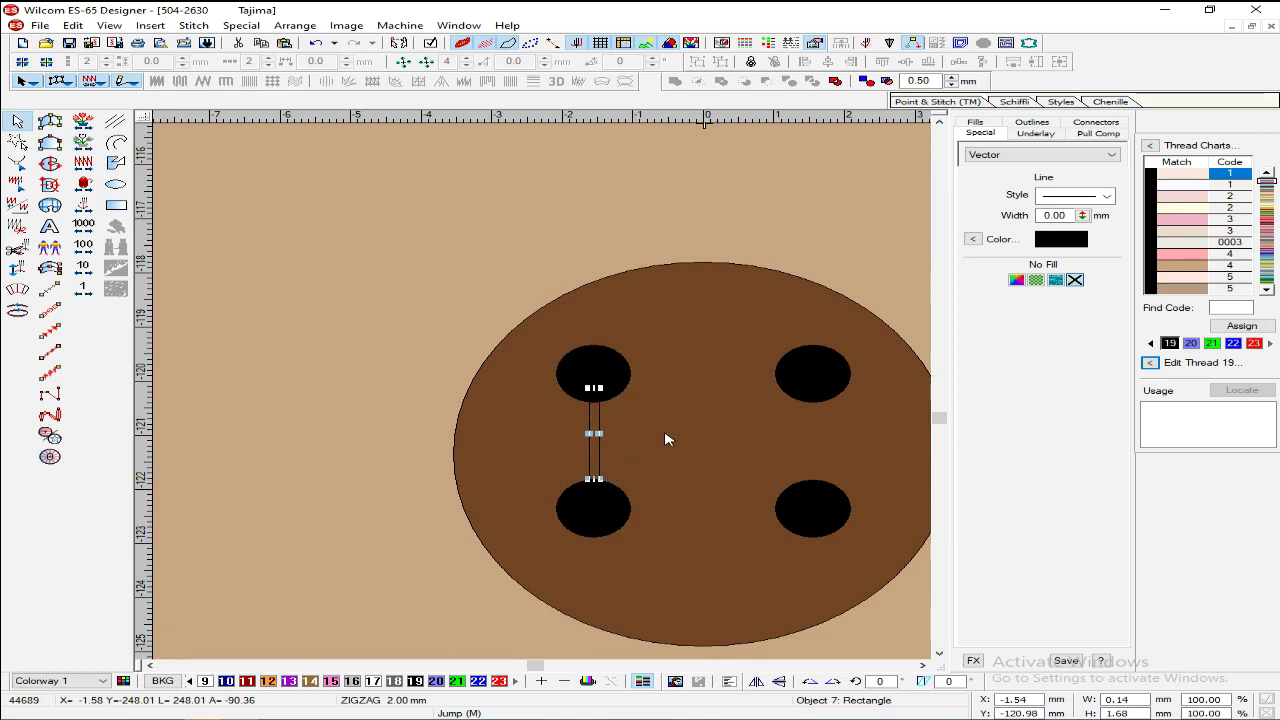
Step: Stretch the narrow rectangle to about 3.26 mm high and move it near the button's centre, at about X -0.26 mm
left_click_drag(597, 480, 593, 526)
left_click_drag(598, 465, 689, 509)
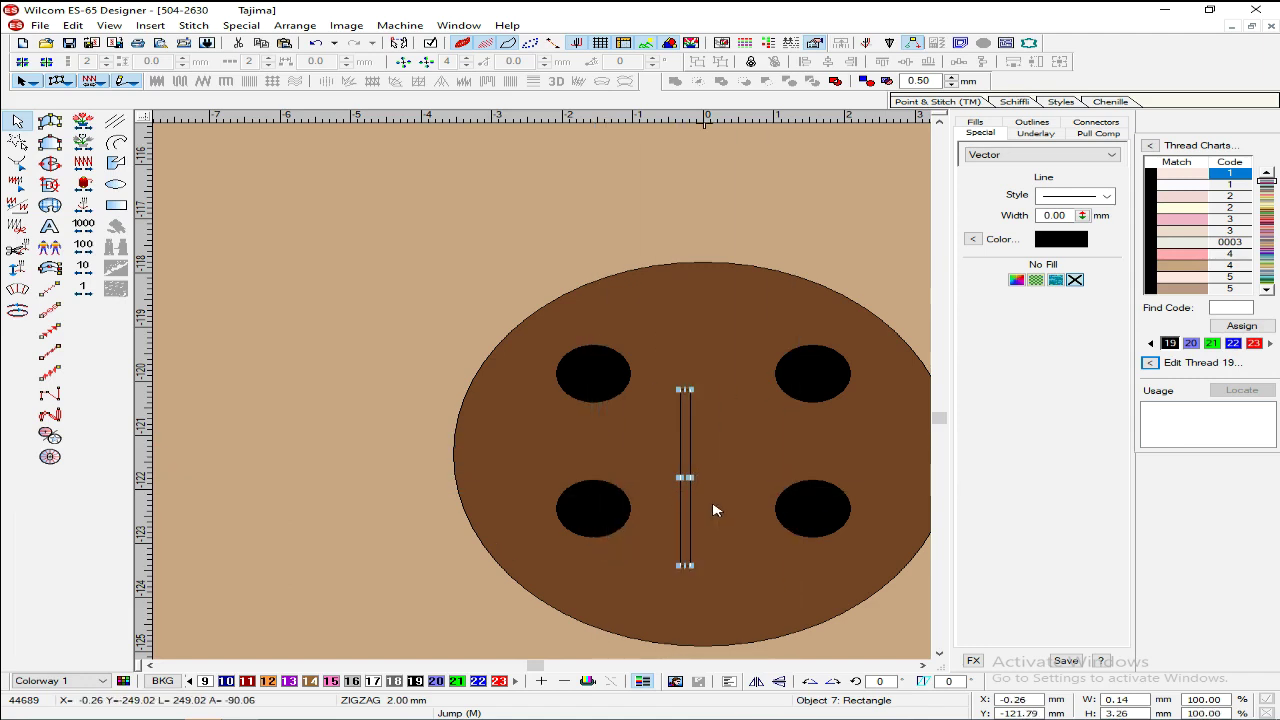
Step: Centre the narrow rectangle at X 0, raise it to about Y -121.17 mm, and rotate it 45 degrees
left_click_drag(1037, 698, 895, 712)
type("0")
key("Return")
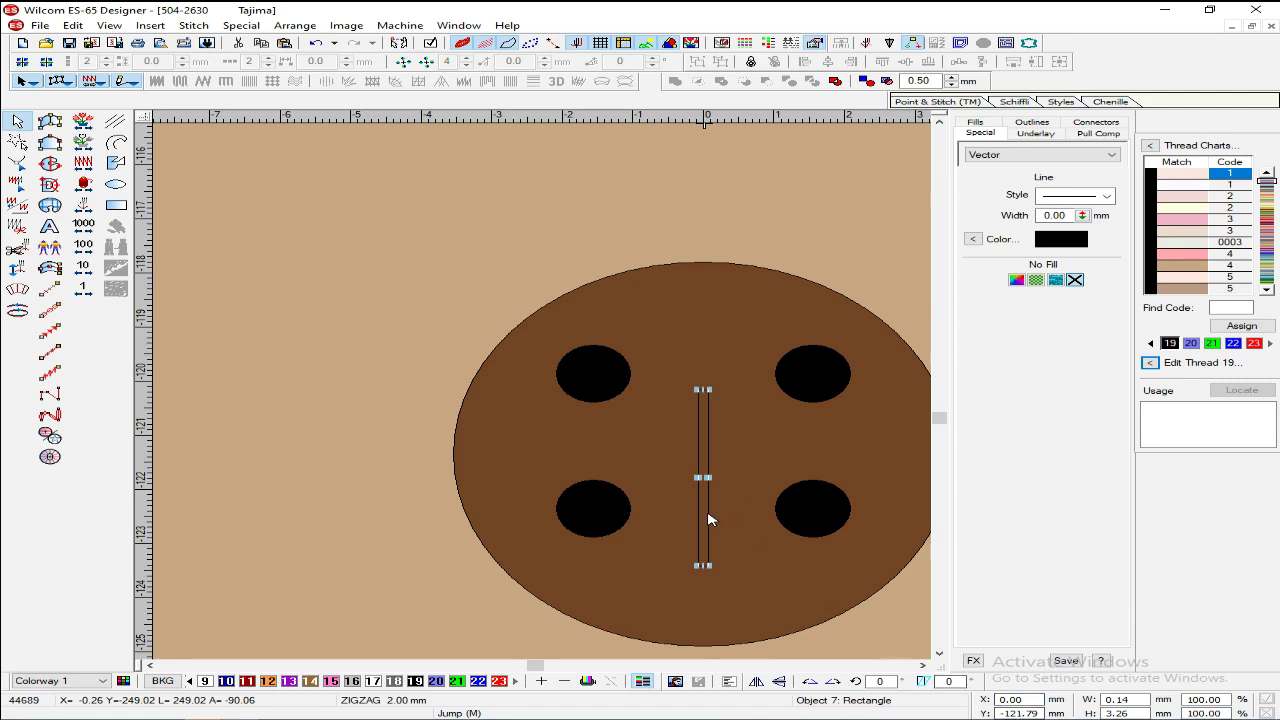
left_click_drag(703, 511, 705, 479)
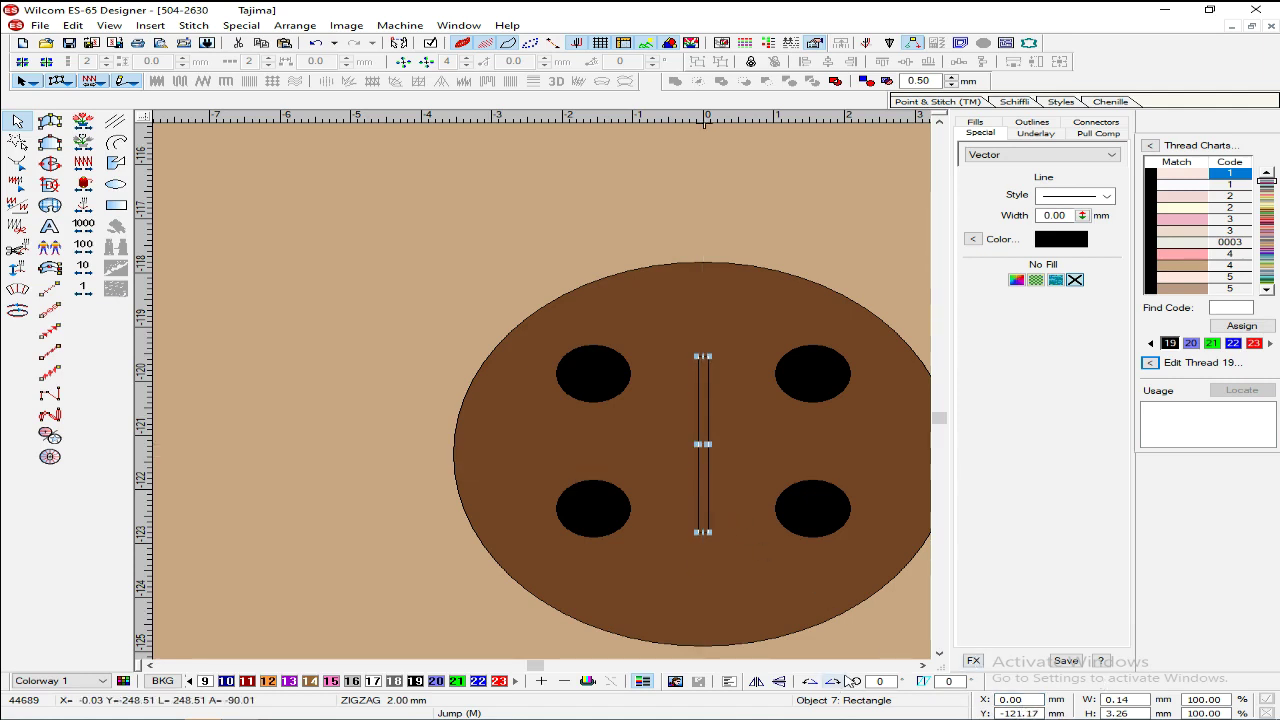
type("45")
key("Return")
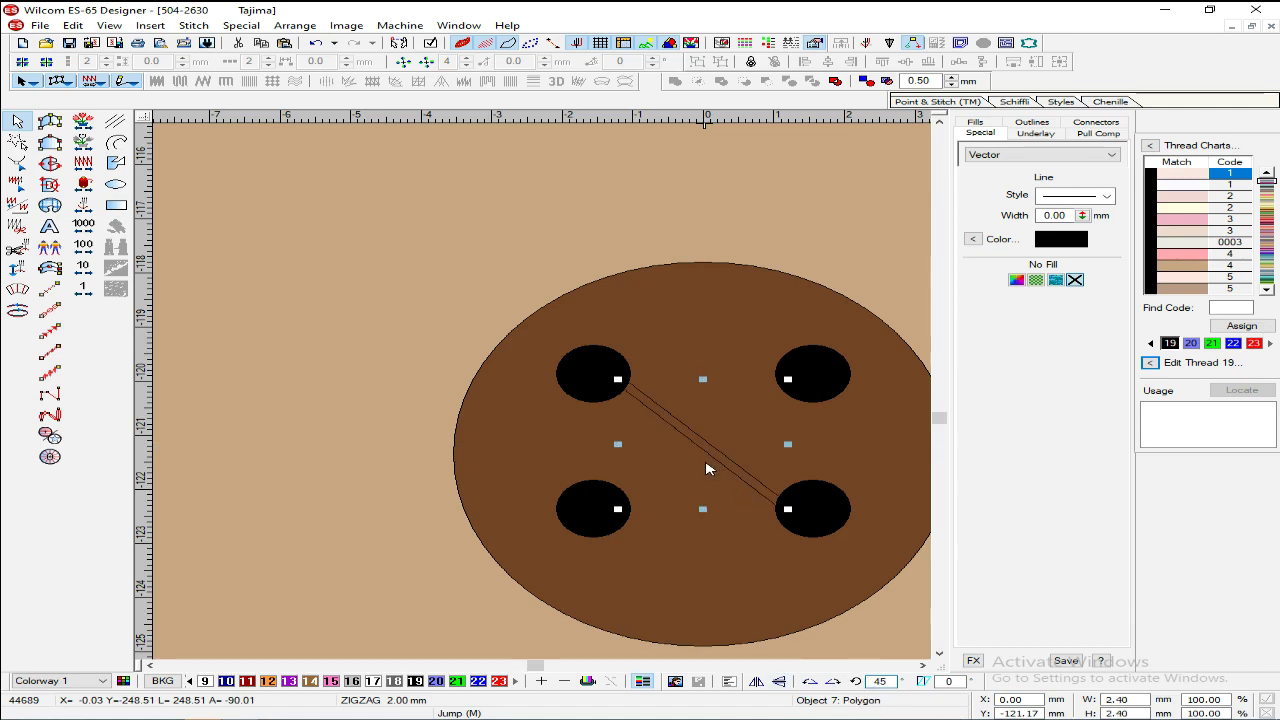
Step: Group the two upper button holes and select all four holes together with the brown button
left_click(591, 373)
left_click(808, 372)
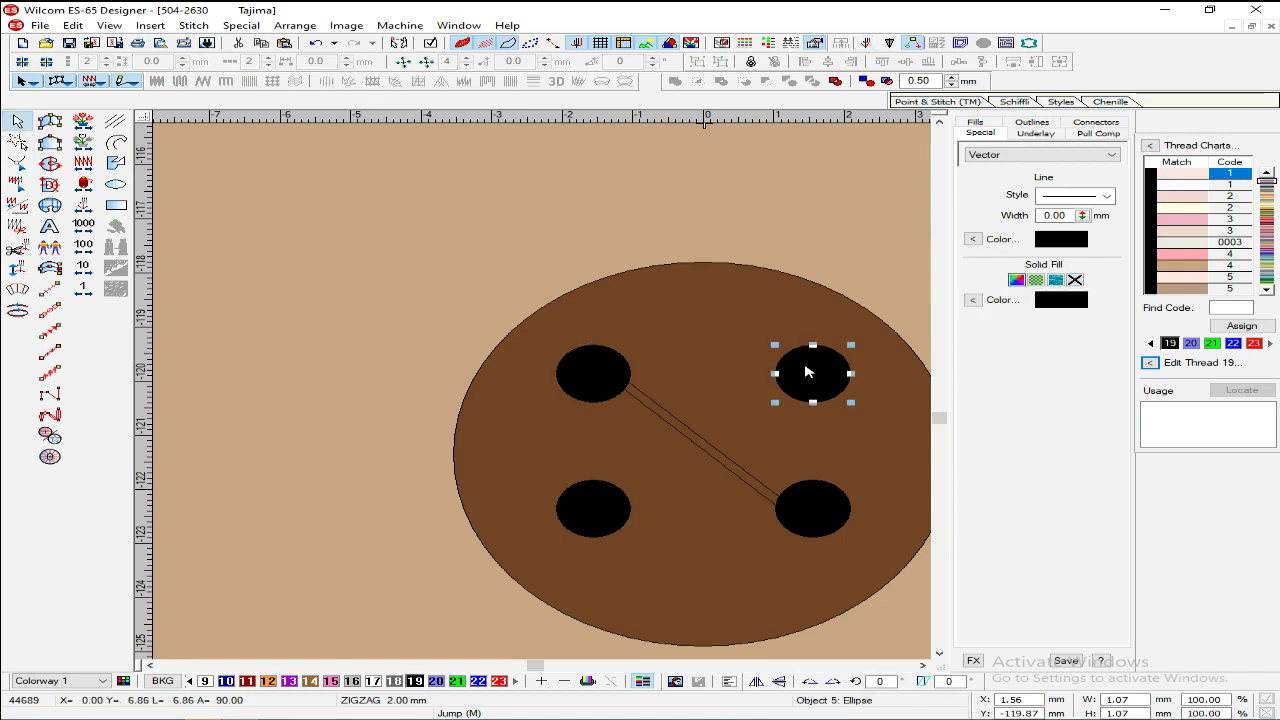
left_click(594, 365, "ctrl")
key("ctrl+g")
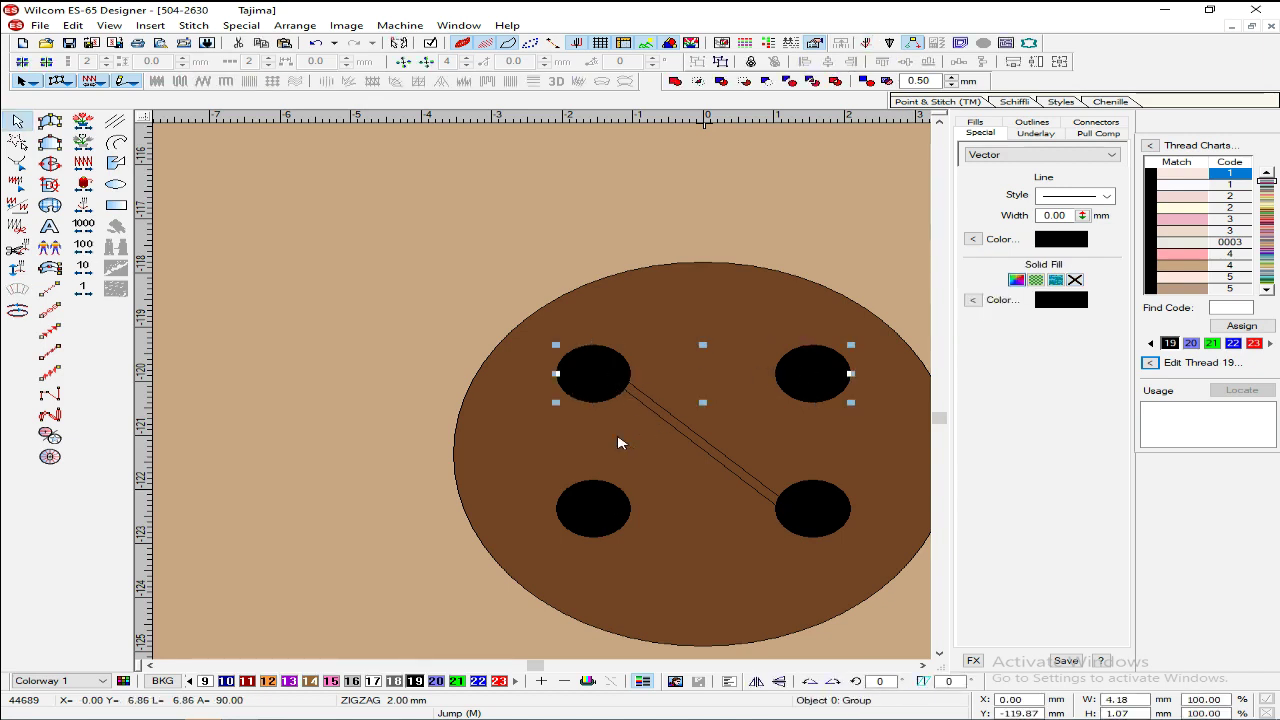
left_click(613, 502, "ctrl")
left_click(829, 500)
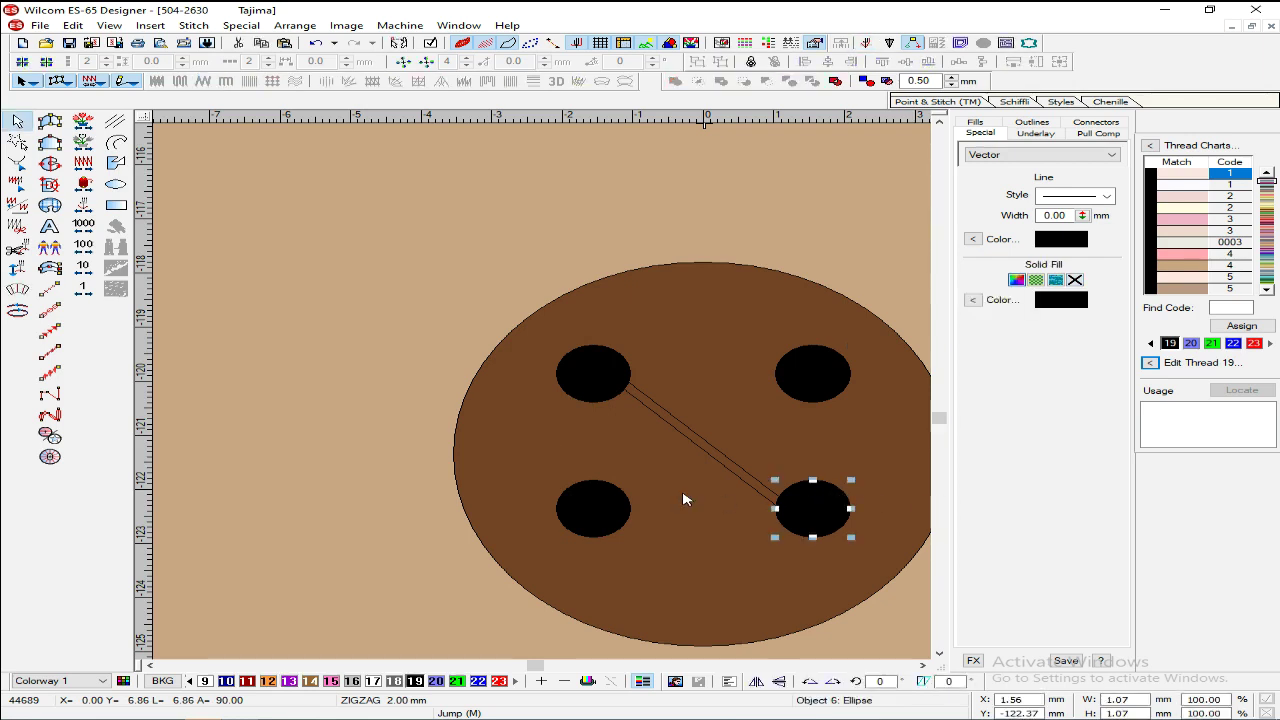
left_click(620, 500, "ctrl")
left_click(622, 358, "ctrl")
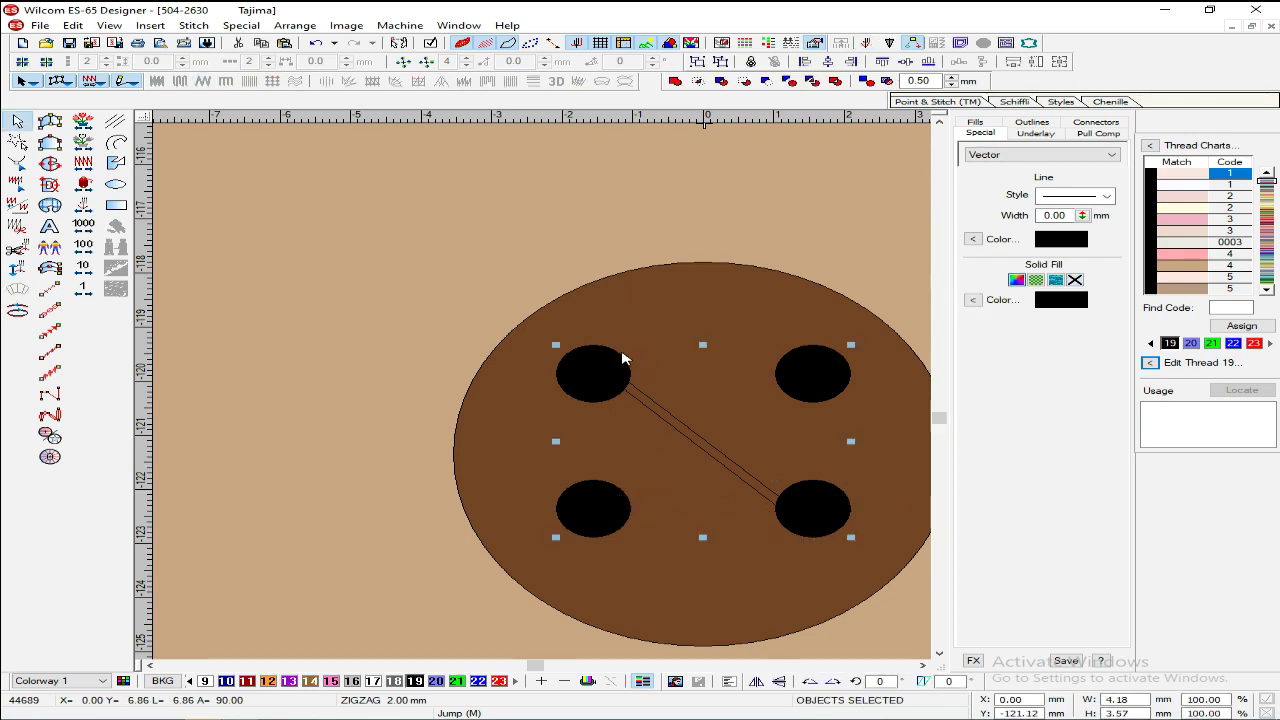
left_click(725, 271)
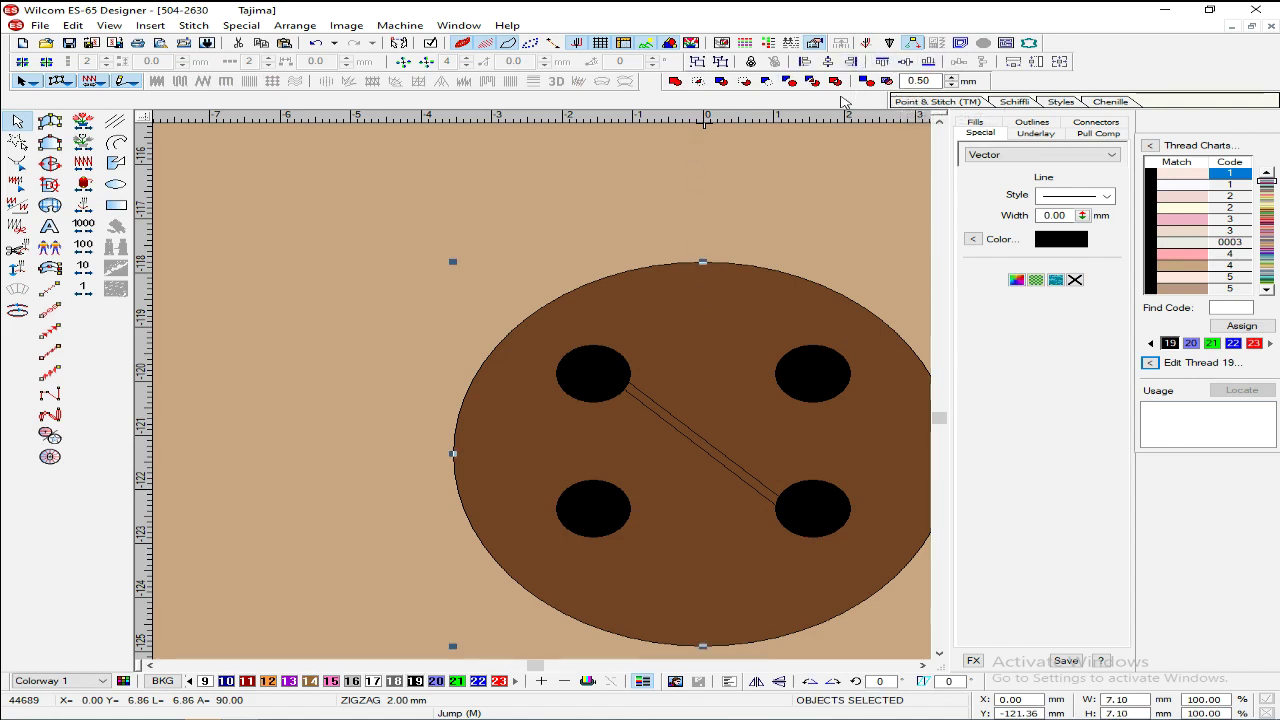
Step: Try matching the holes to the button's size, first in height and then in both dimensions, undoing each attempt
left_click(194, 25)
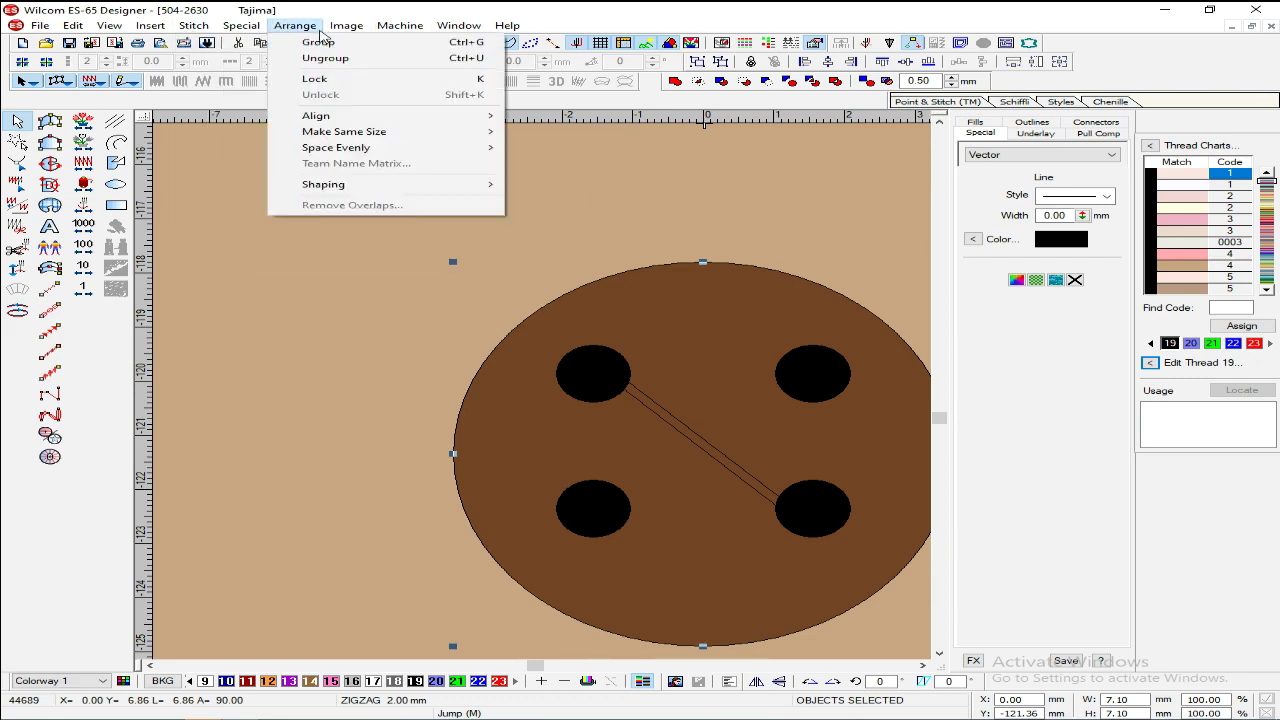
mouse_move(470, 150)
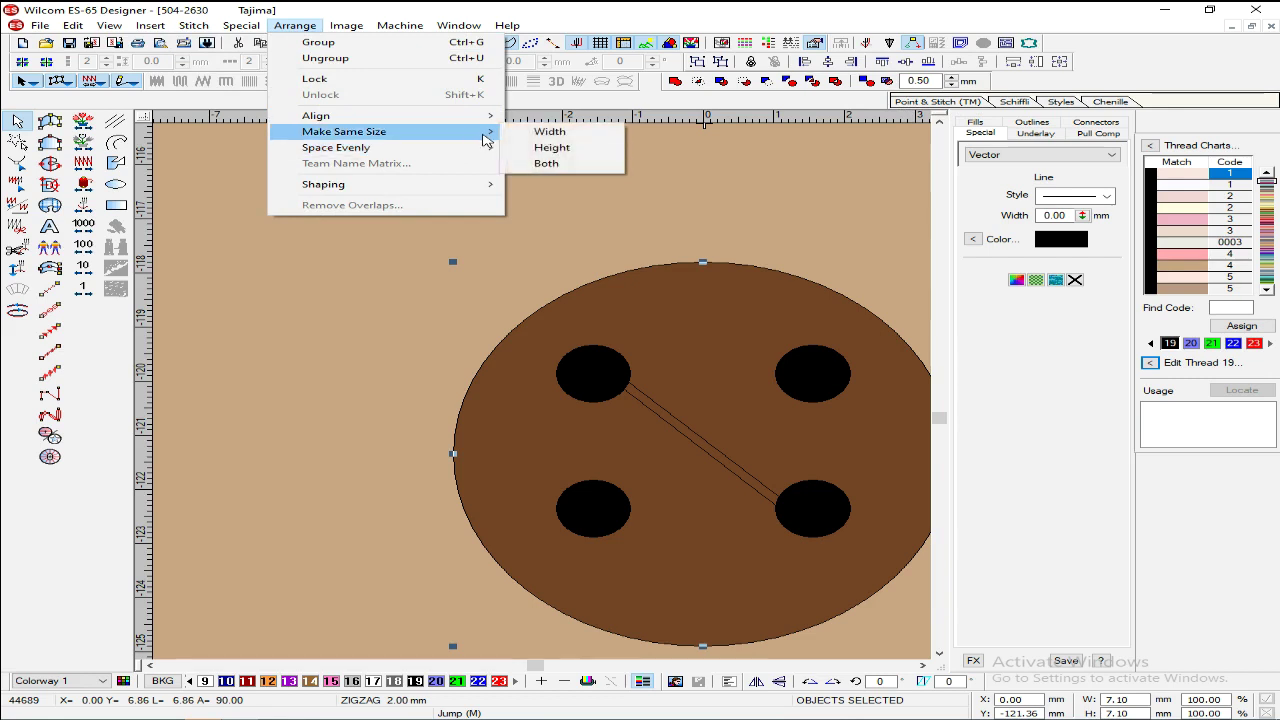
left_click(546, 150)
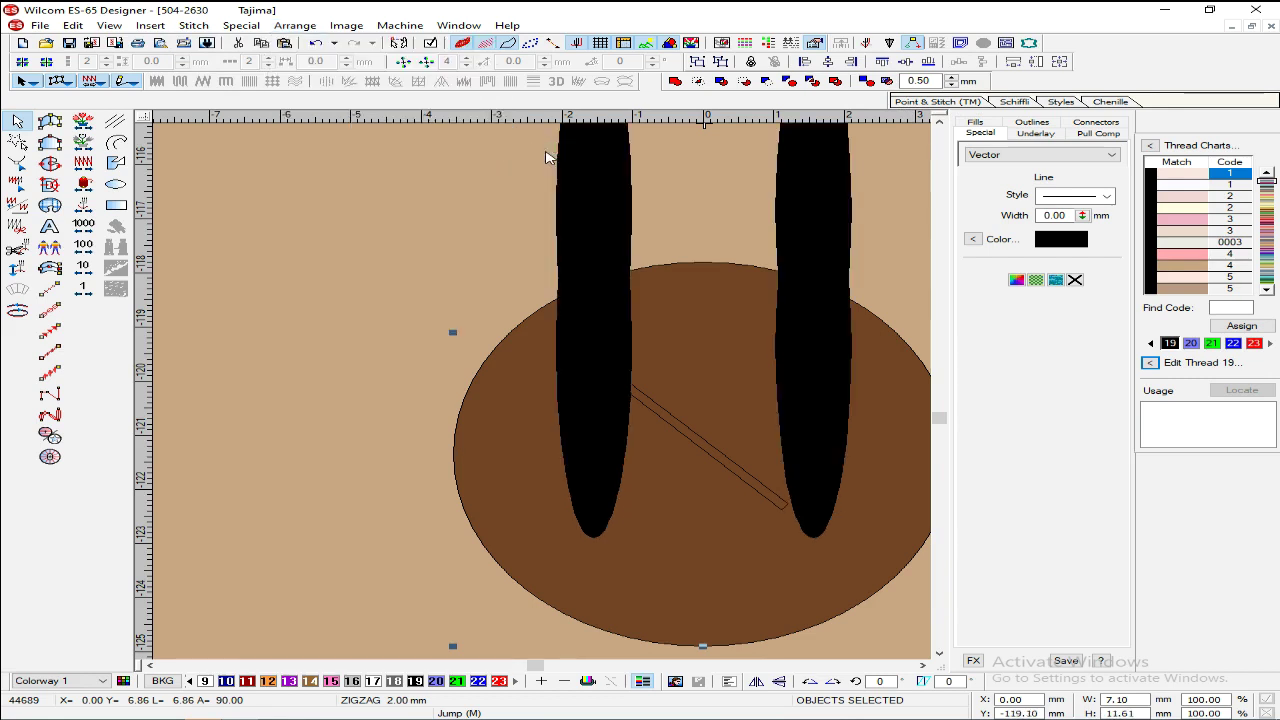
key("ctrl+z")
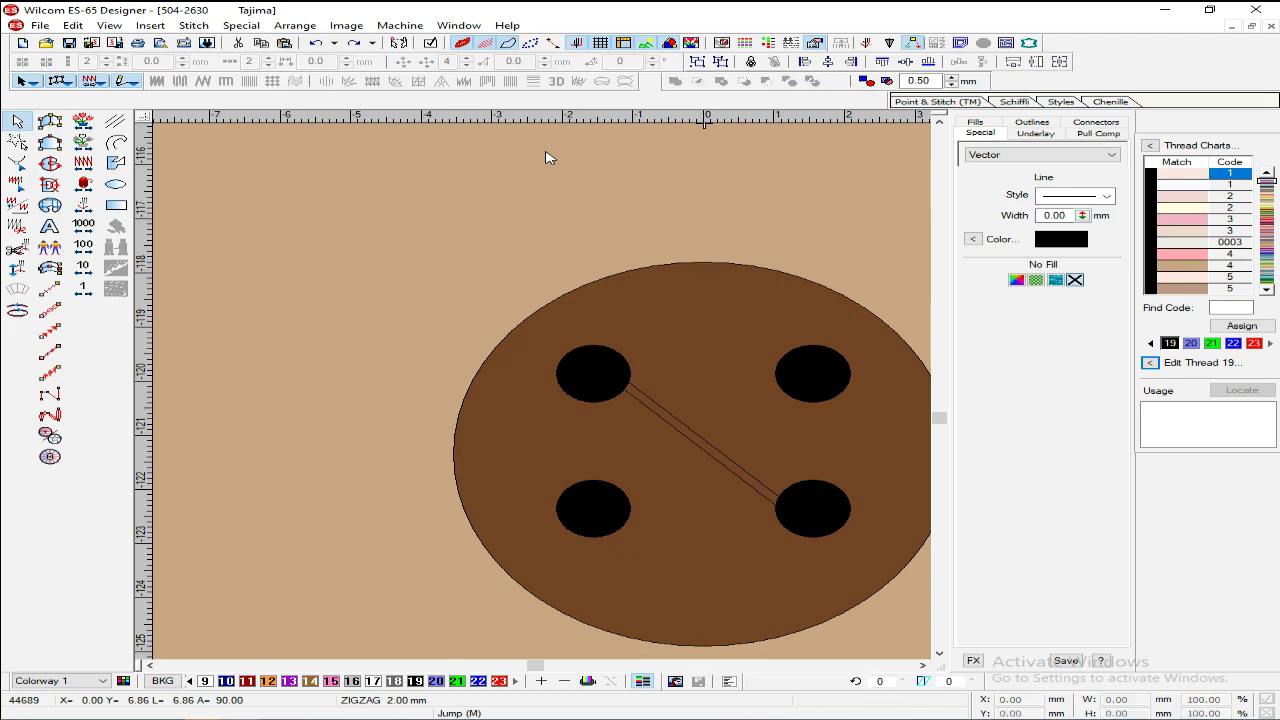
left_click(241, 25)
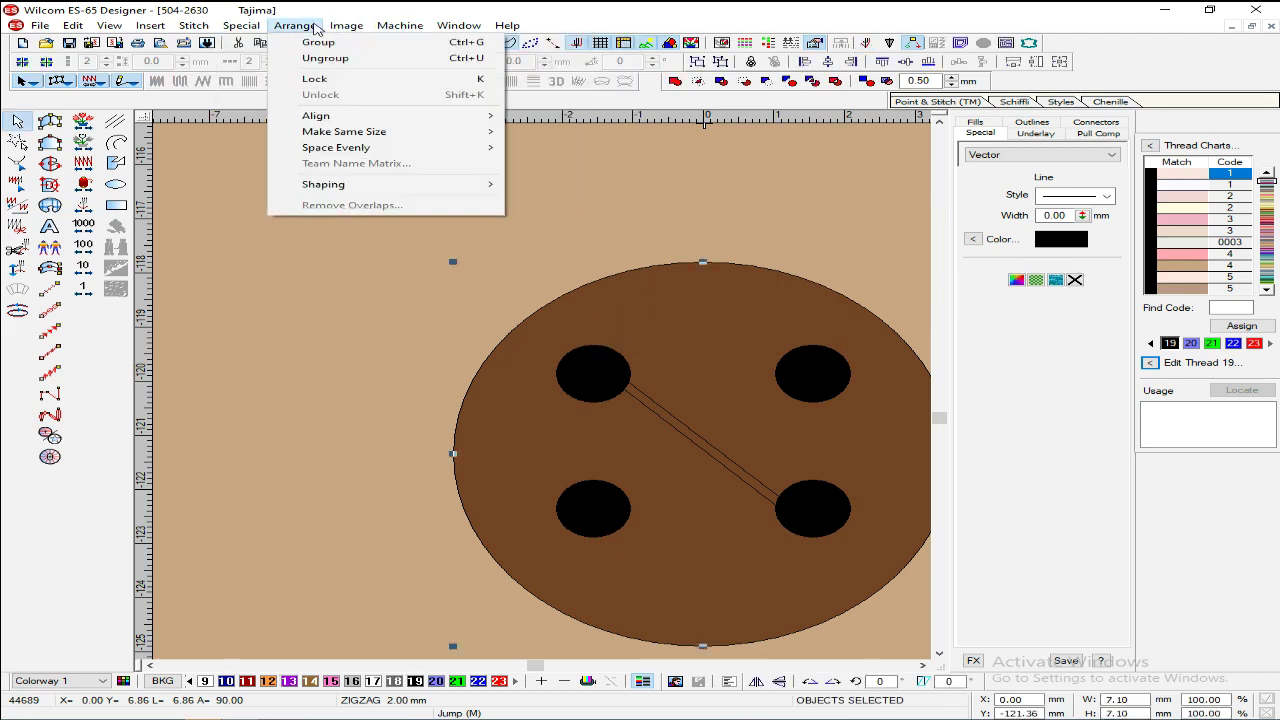
mouse_move(478, 138)
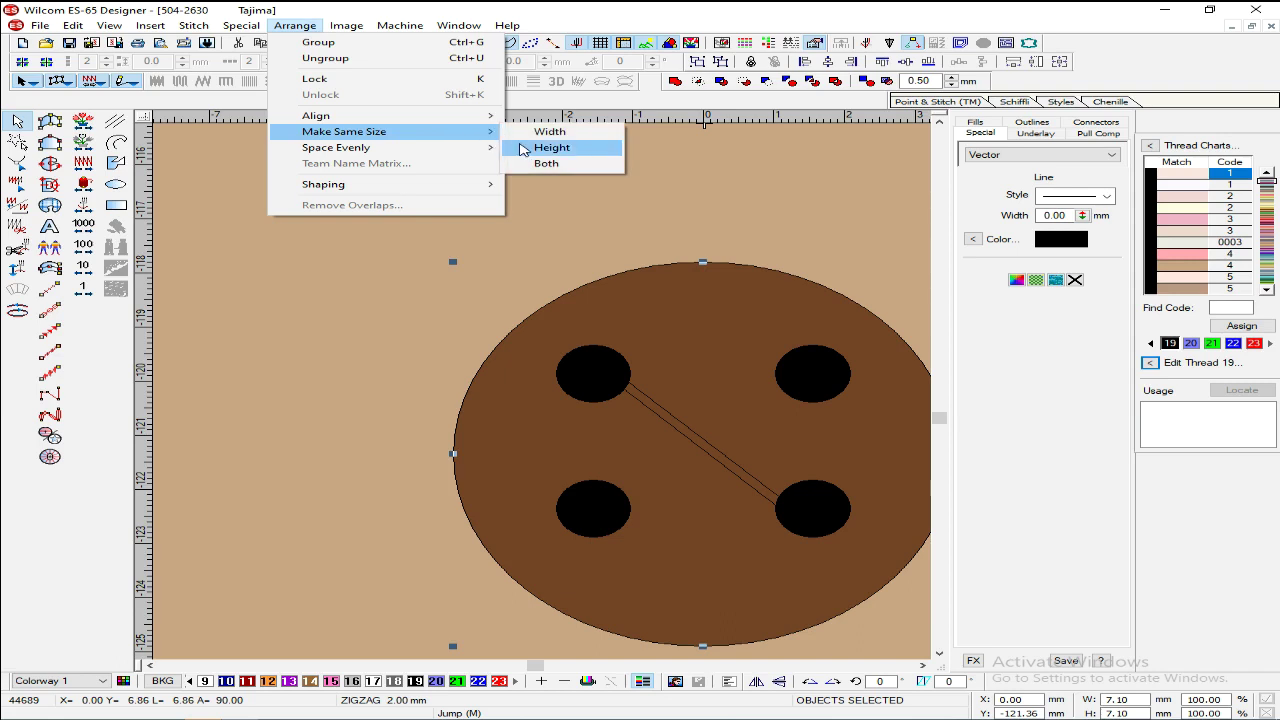
left_click(544, 163)
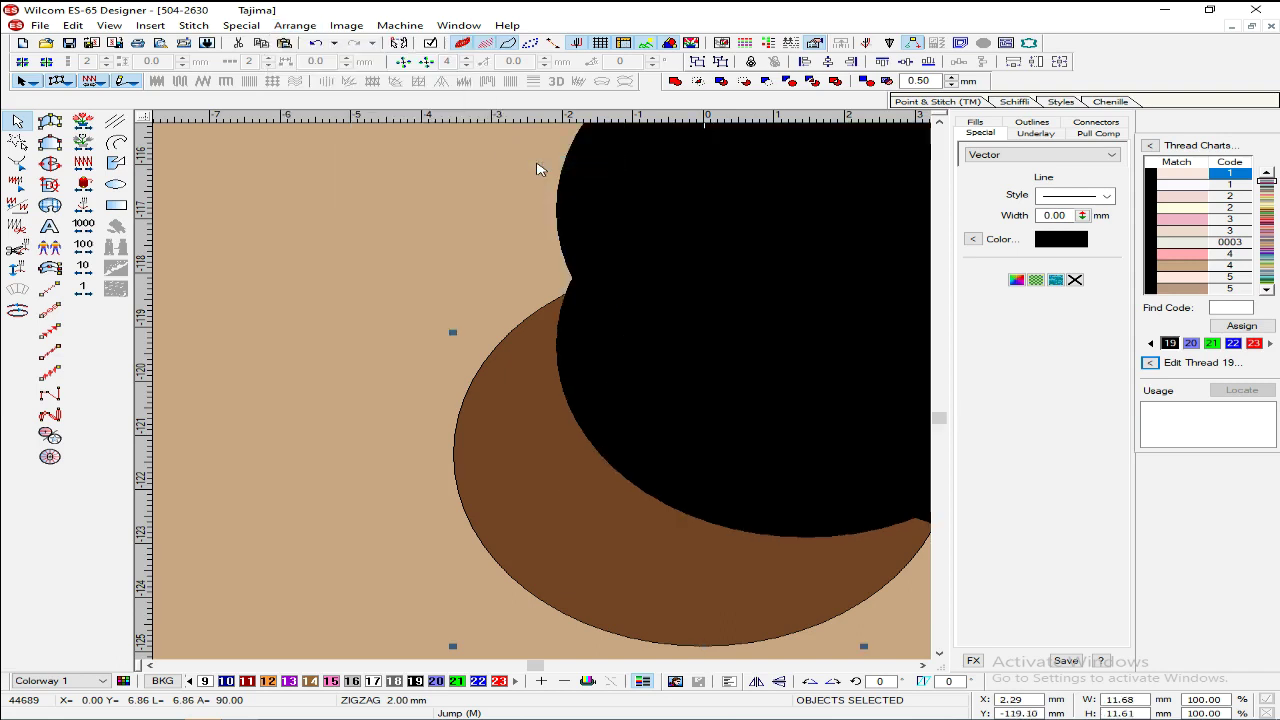
key("ctrl+z")
Step: Move the four holes down as one group to Y -121.36 mm, level with the button's centre
left_click(670, 232)
left_click(623, 363)
key("Down")
key("Down")
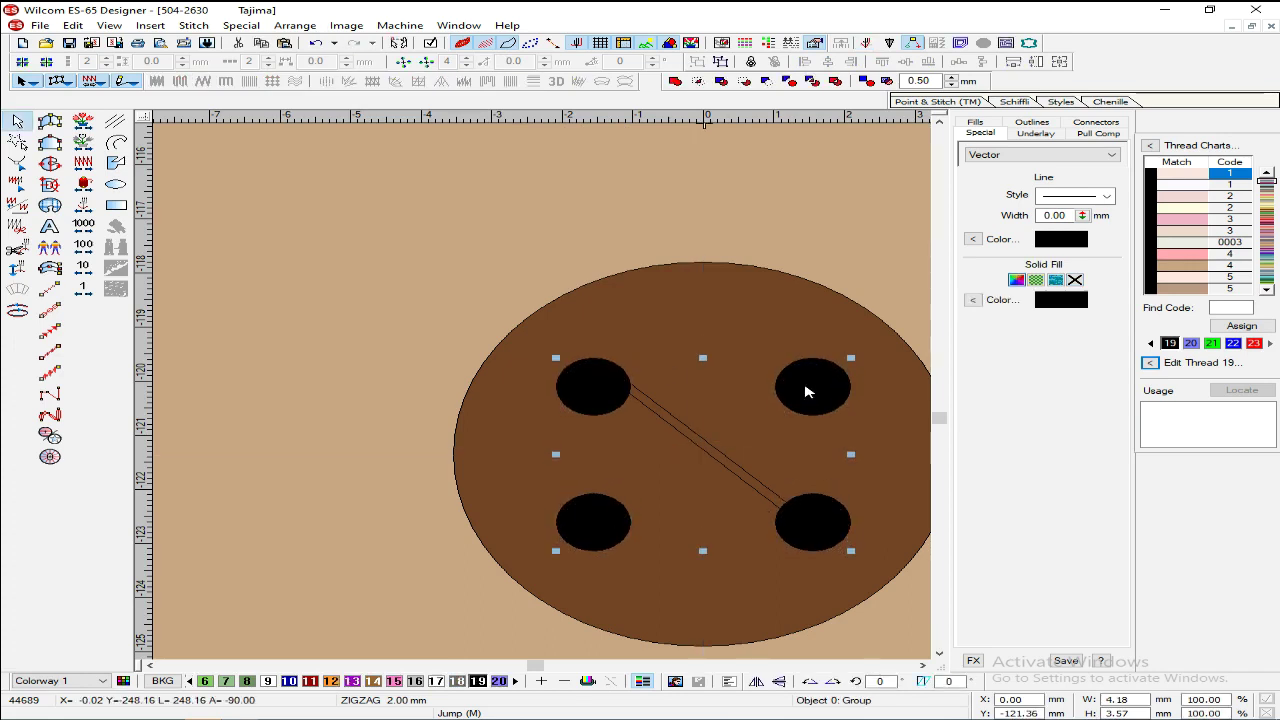
key("Escape")
Step: Resize the diagonal strip to about 2.61 by 2.17 mm and move it to about X -0.03, Y -121.27 mm
left_click(670, 426)
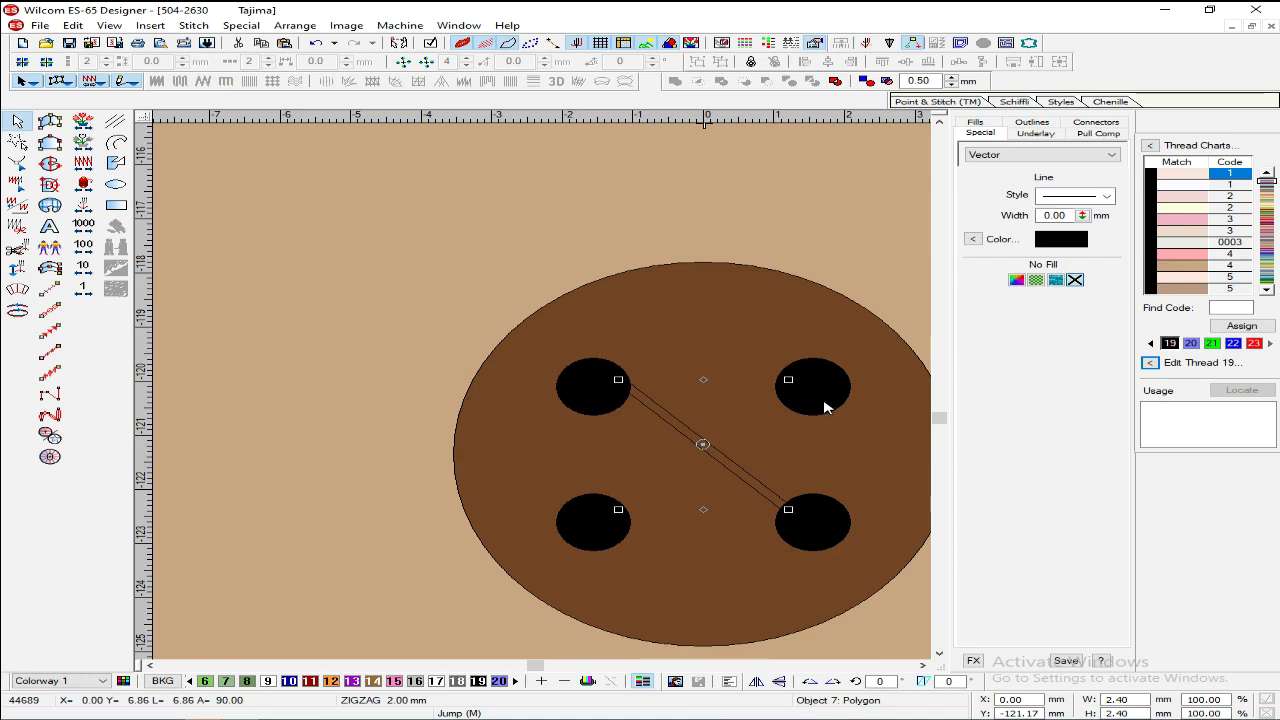
left_click_drag(788, 380, 795, 385)
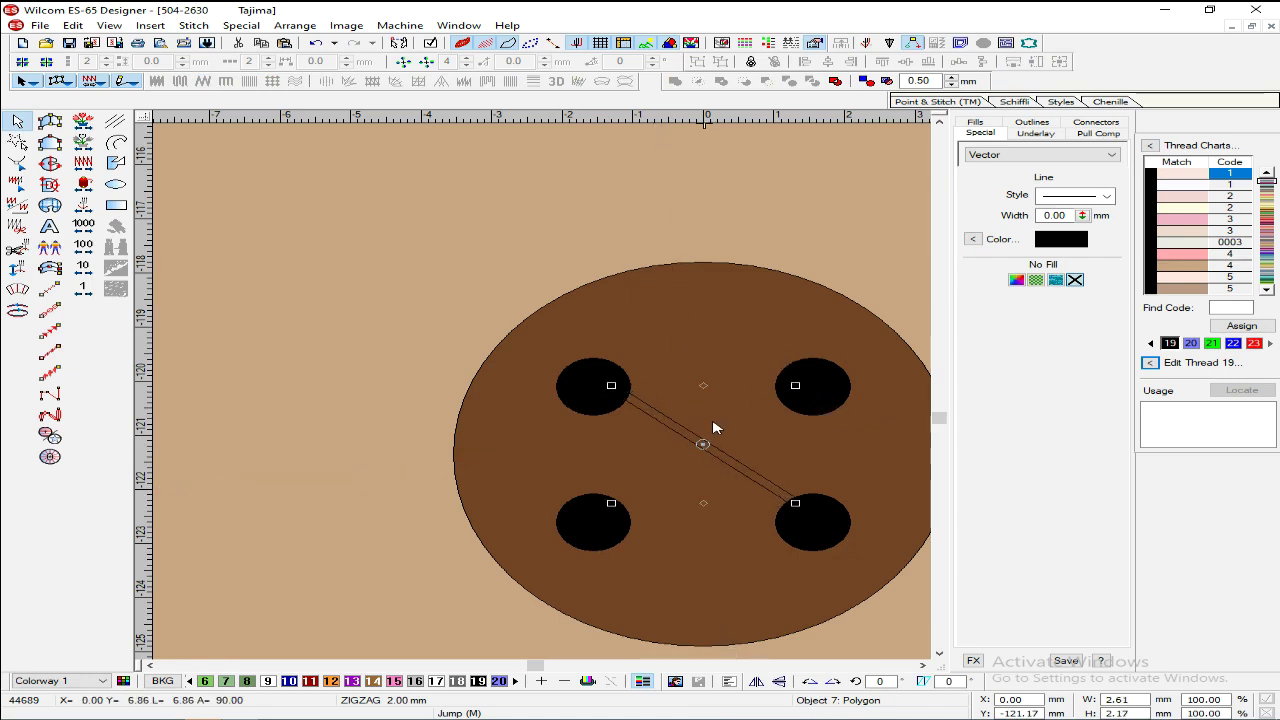
left_click_drag(717, 462, 715, 467)
left_click_drag(715, 468, 716, 467)
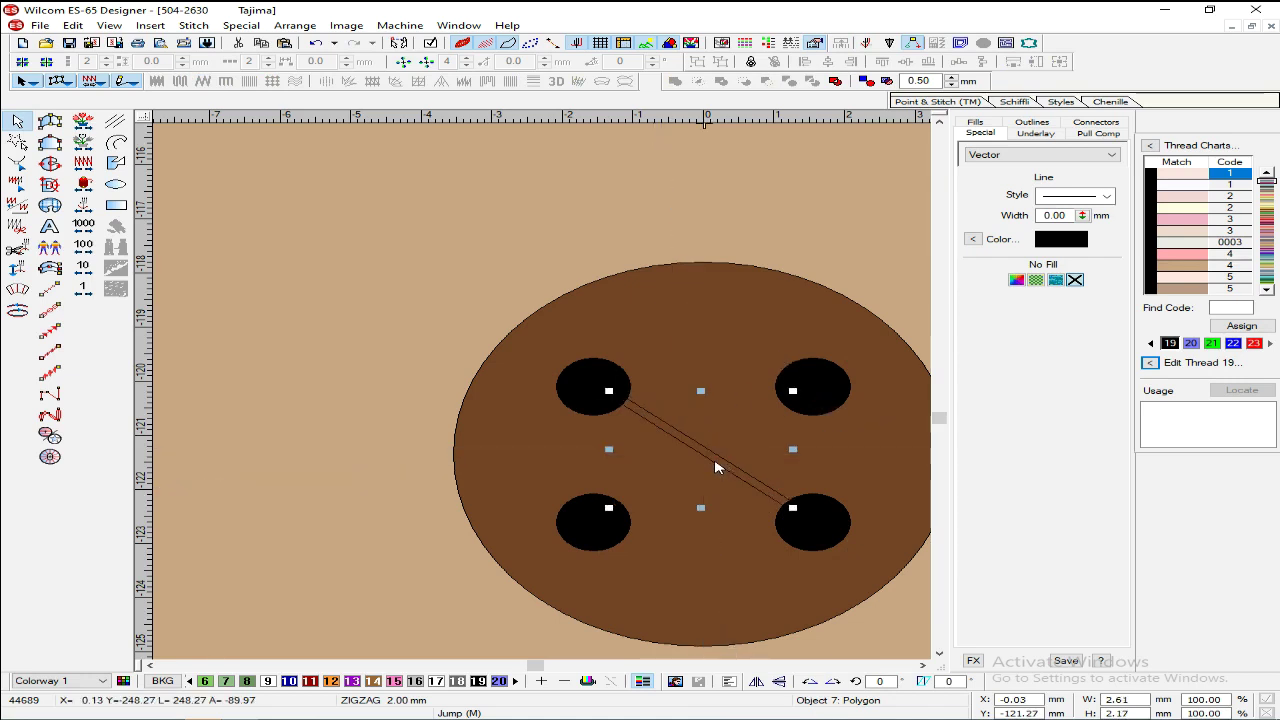
Step: Fill the diagonal strip with black and rotate a duplicate of it 90 degrees to form a cross between the holes
left_click(478, 681)
key("ctrl+d")
left_click(880, 681)
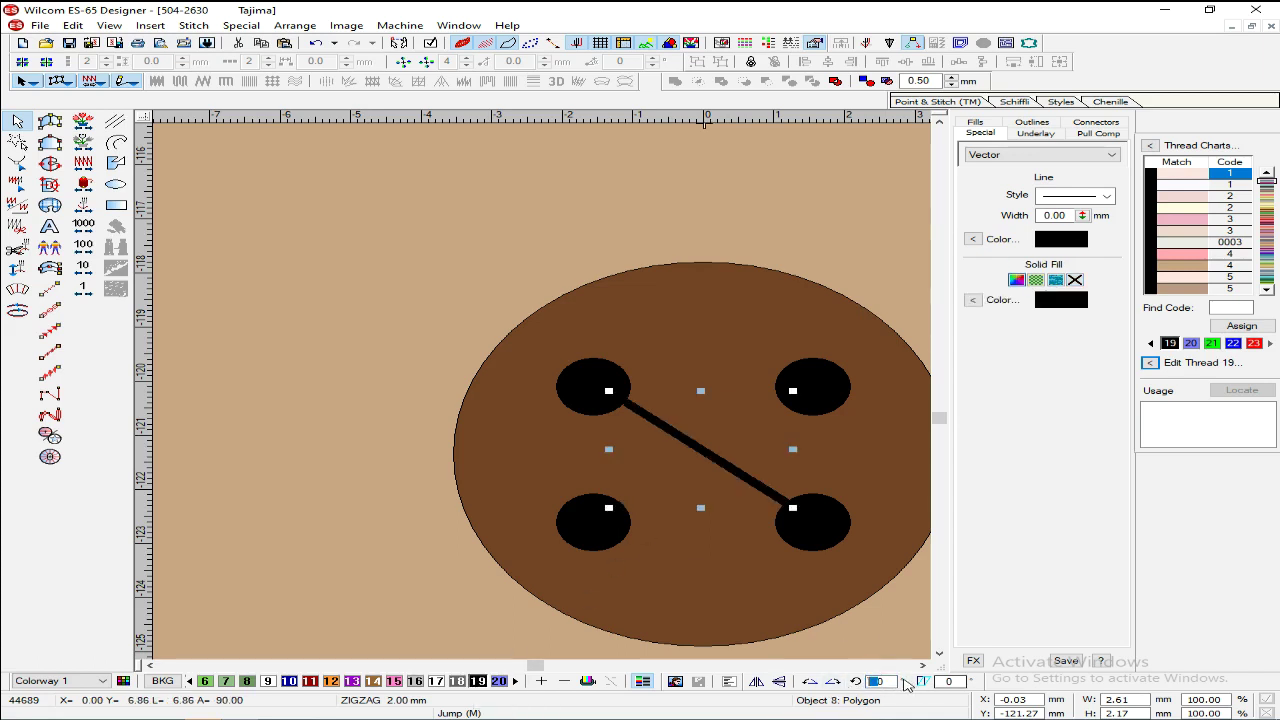
type("90")
key("Return")
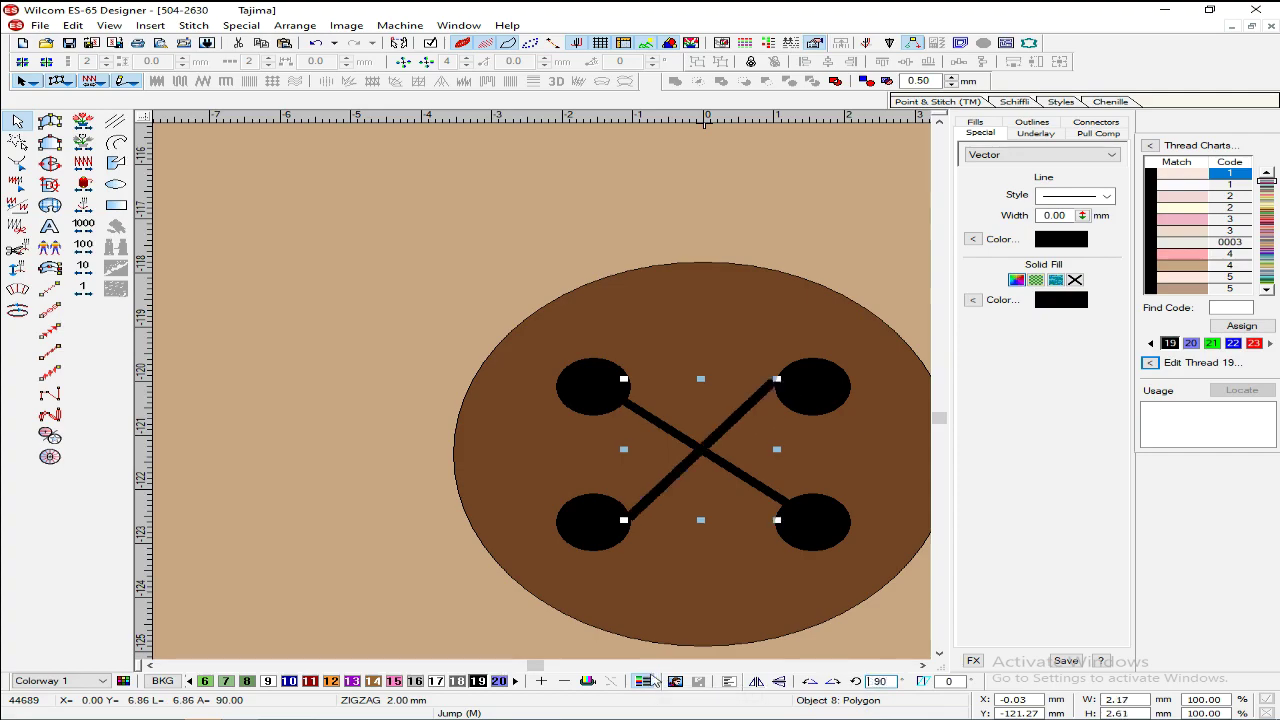
left_click(588, 258)
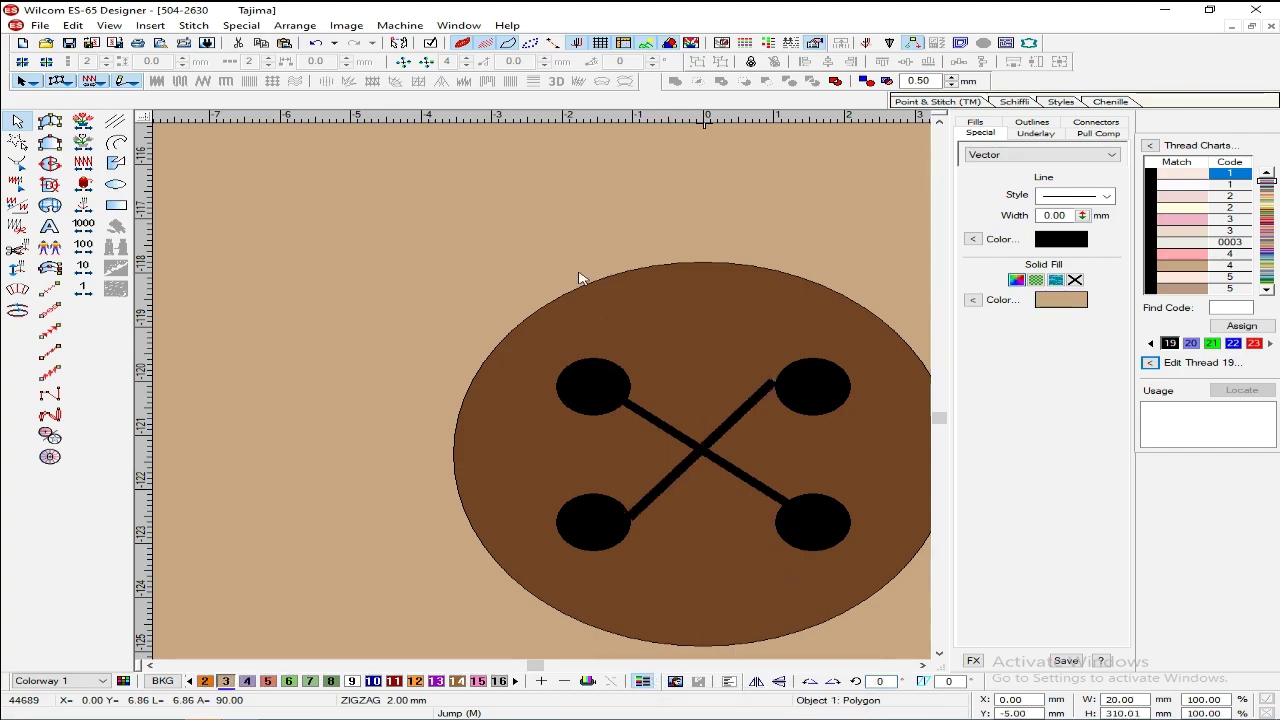
scroll(590, 275, "down", 4)
scroll(590, 277, "up", 6)
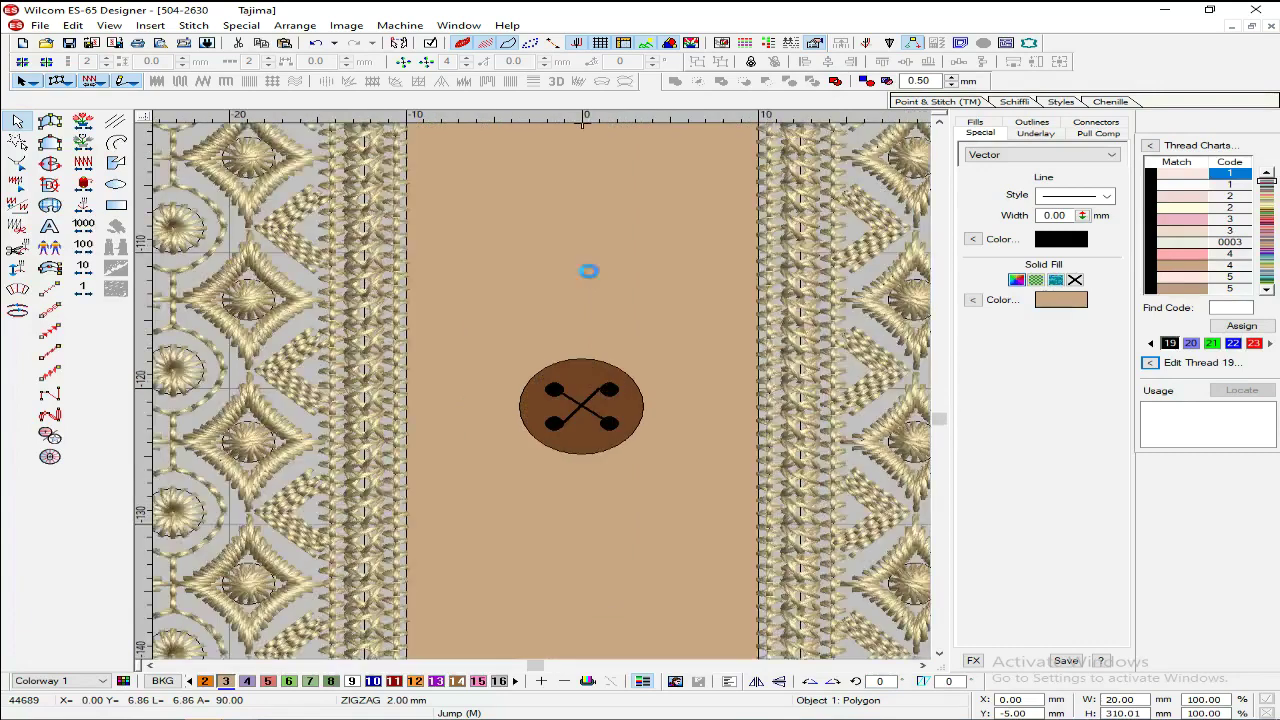
Step: Undo the thread cross and the earlier moves, going back to the upright rectangle between the two left holes
key("ctrl+z")
key("ctrl+z")
key("ctrl+z")
key("ctrl+z")
key("ctrl+z")
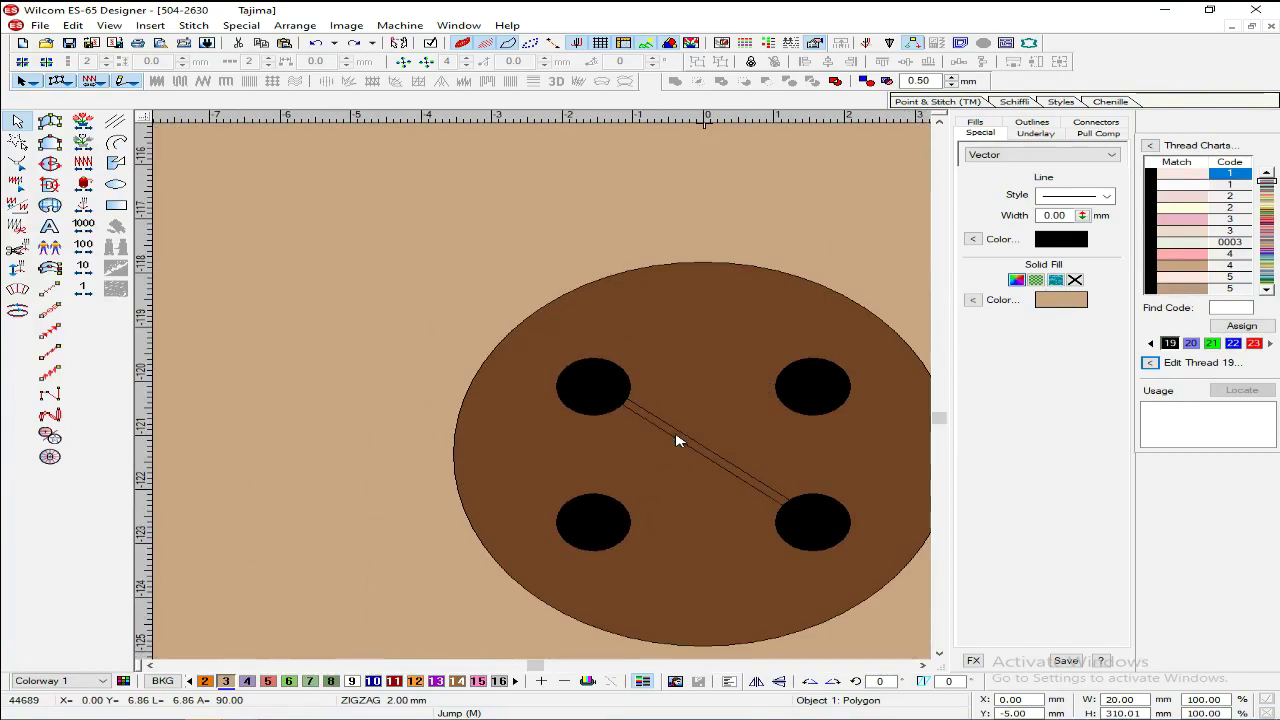
key("ctrl+z")
key("ctrl+z")
Step: Fill the upright rectangle between the two left holes with black, colour 19
left_click(598, 430)
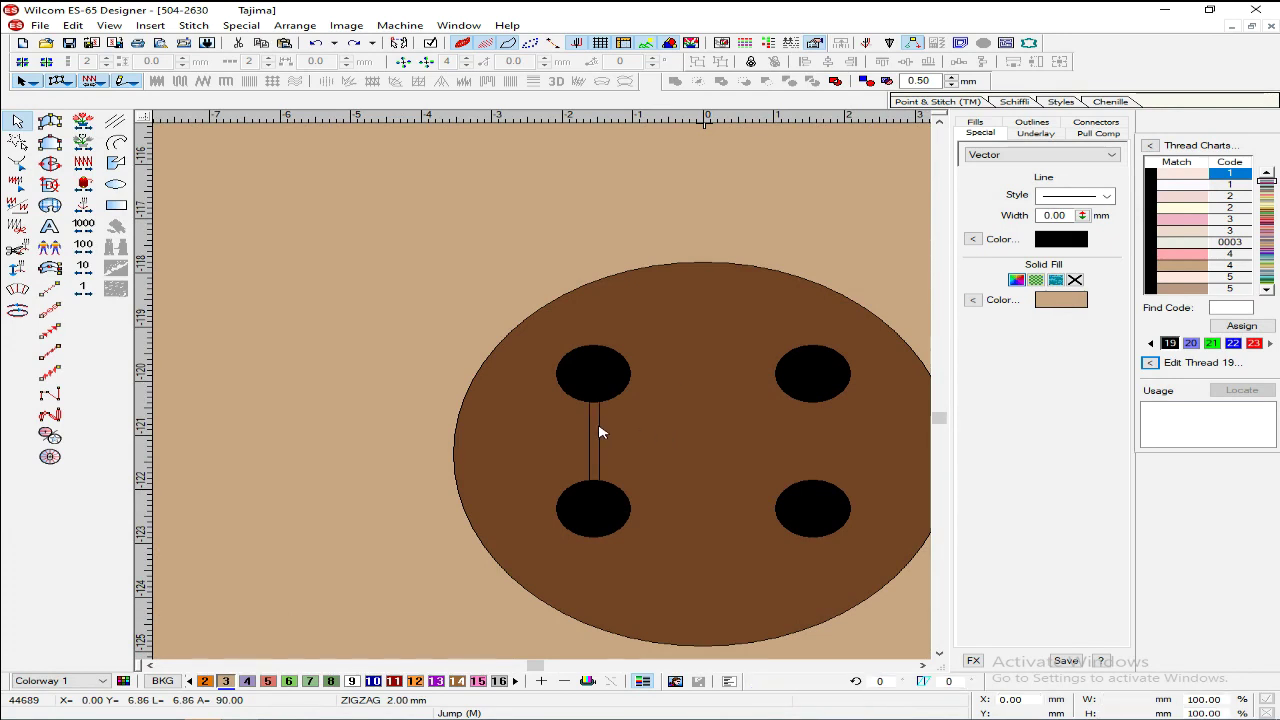
left_click(515, 681)
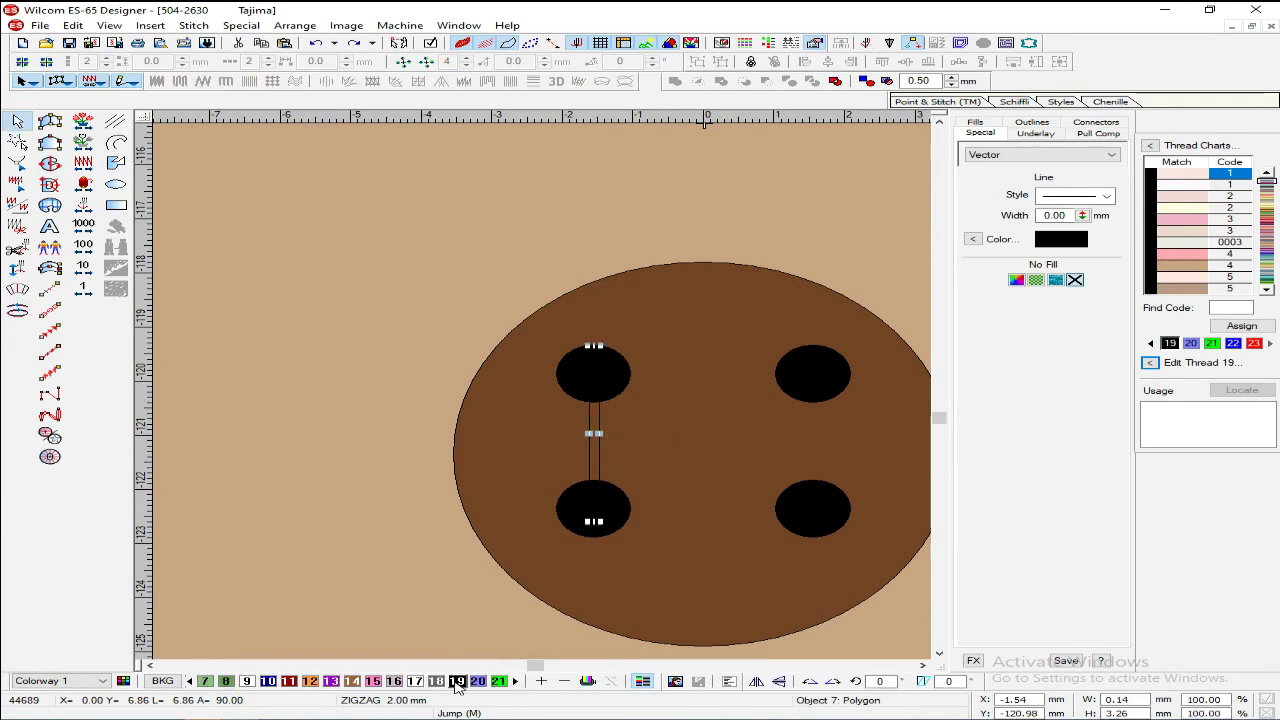
left_click(456, 683)
Step: Shorten the black bar between the left holes to about 2.11 mm high, keeping its ends inside the holes
key("shift+z")
key("z")
key("z")
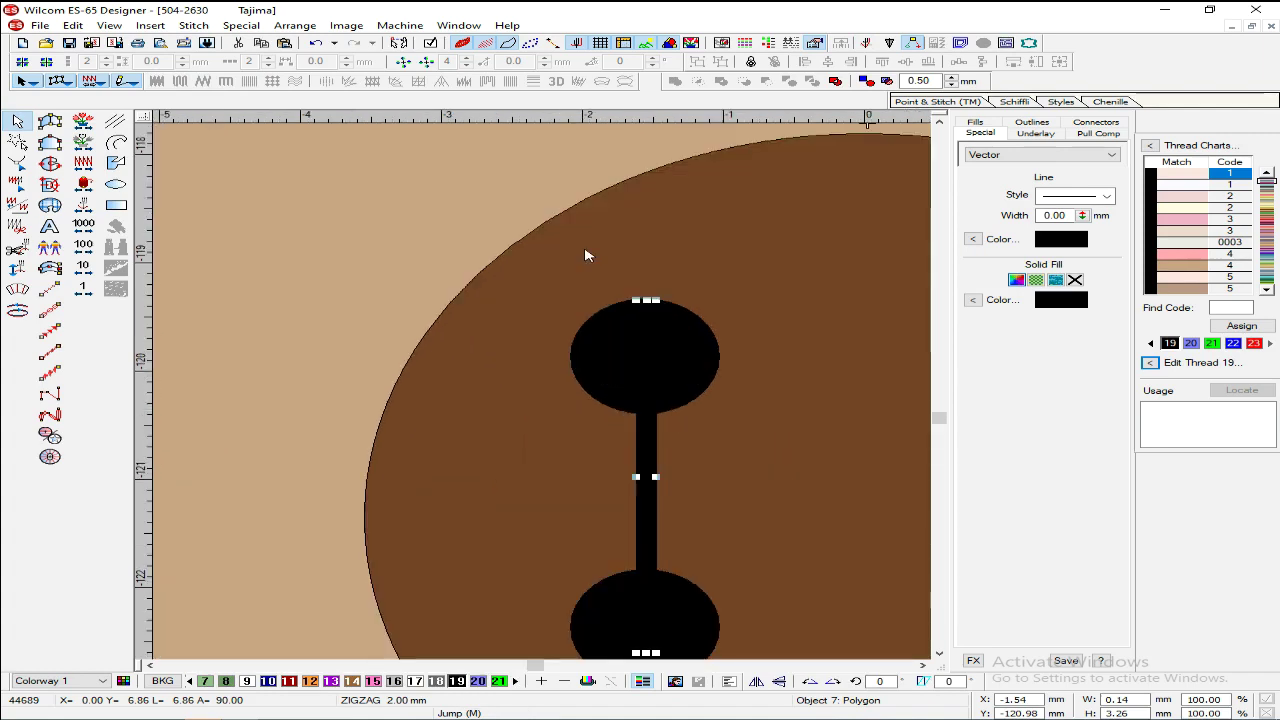
left_click_drag(646, 300, 647, 362)
key("shift+z")
key("shift+z")
key("Escape")
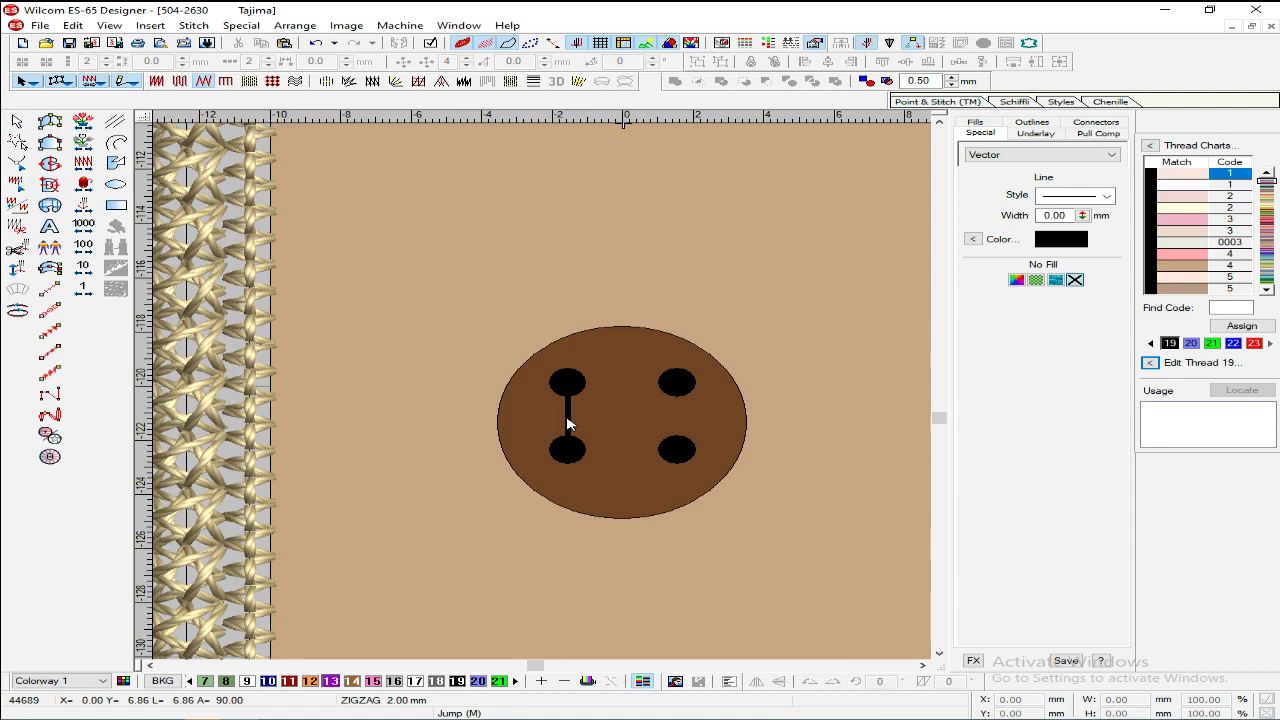
Step: Place a duplicate of the black bar at the opposite X position across the centre line, joining the two right holes
left_click(569, 414)
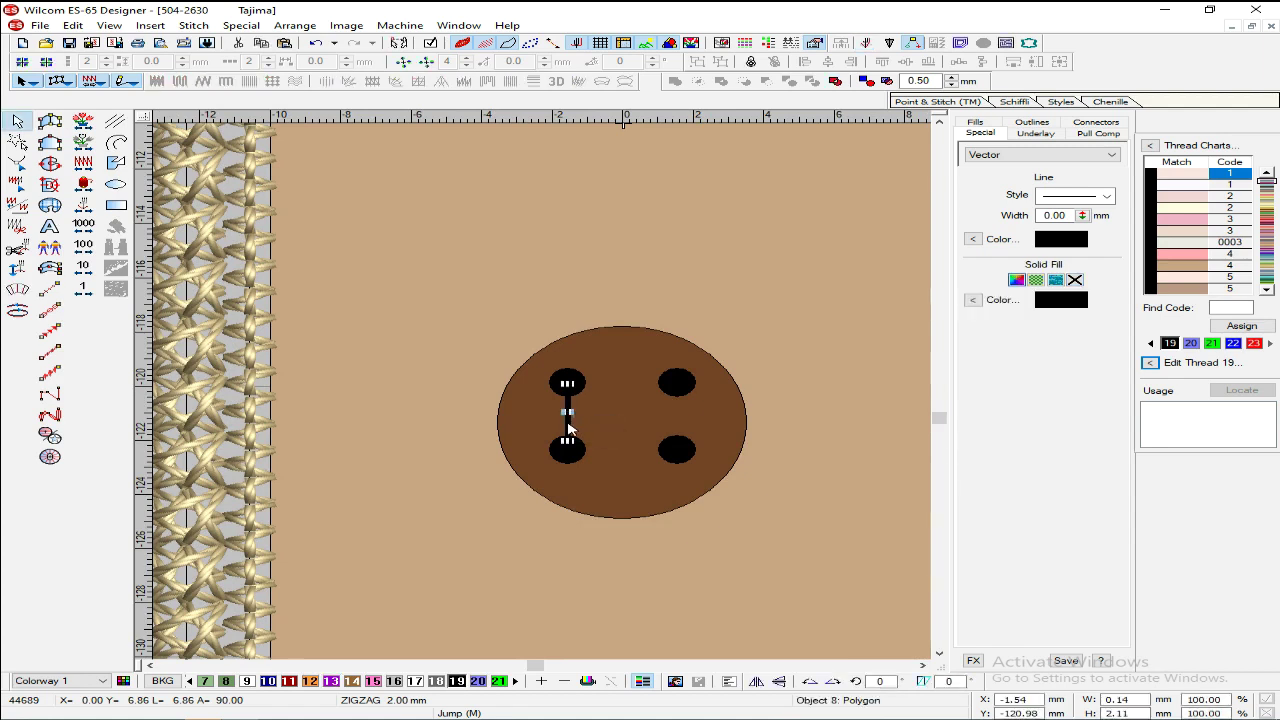
left_click(1004, 700)
key("BackSpace")
key("Return")
key("Escape")
key("shift+z")
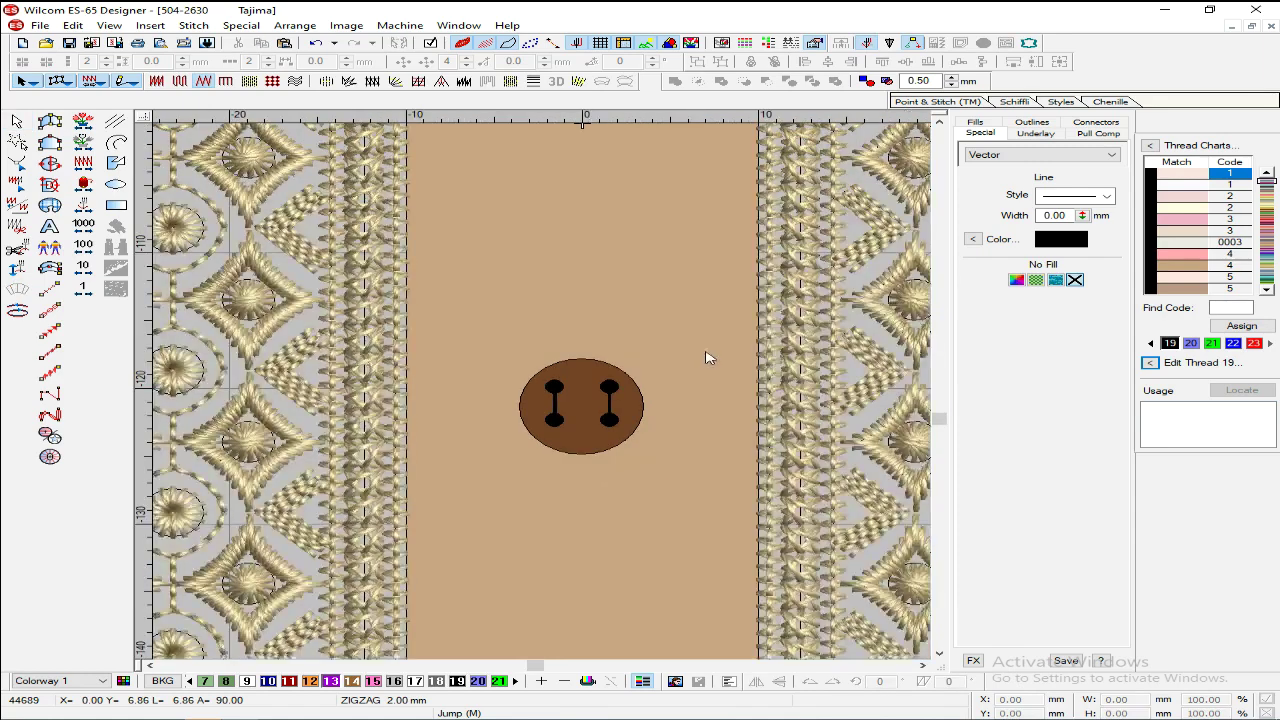
key("z")
left_click_drag(749, 346, 543, 472)
left_click(552, 475)
key("ctrl+z")
key("Escape")
key("Tab")
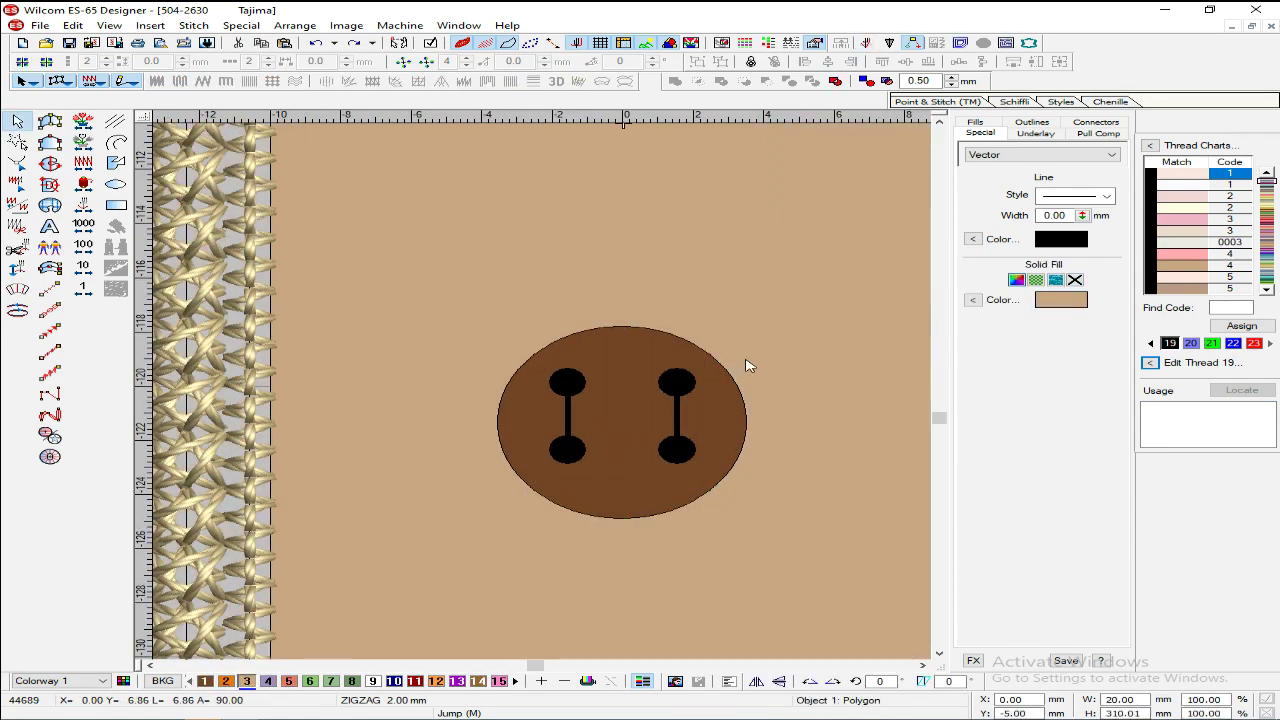
Step: Select the four holes with both black bars and move them down to about Y -121.41 mm, near the button's vertical centre
key("Escape")
left_click_drag(757, 352, 476, 524)
left_click_drag(636, 424, 632, 436)
left_click(811, 352)
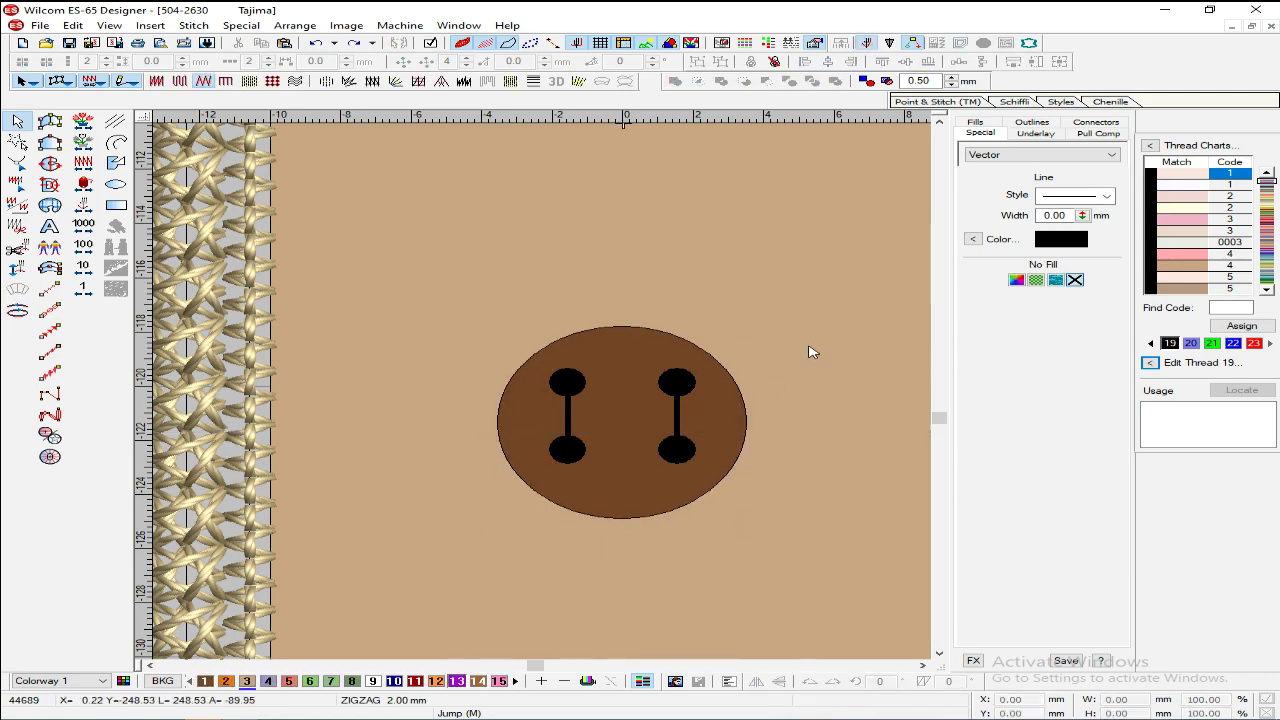
left_click_drag(572, 483, 466, 524)
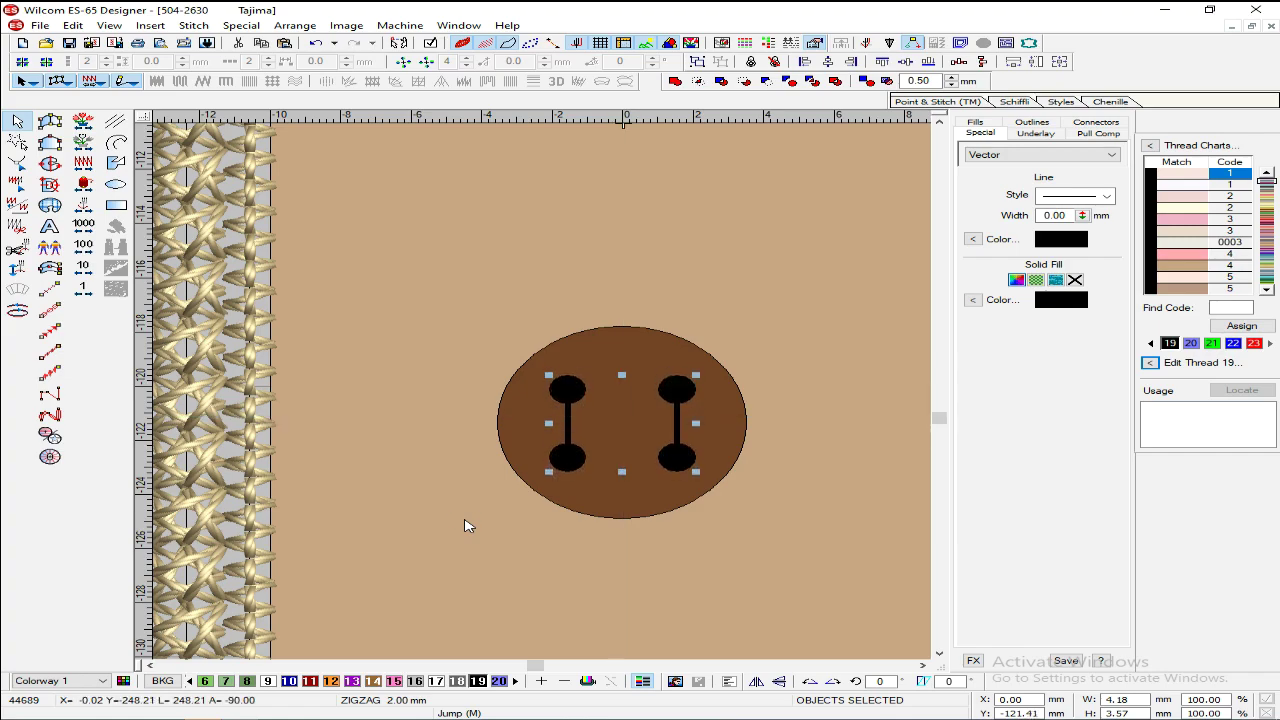
key("shift+z")
key("shift+z")
key("Escape")
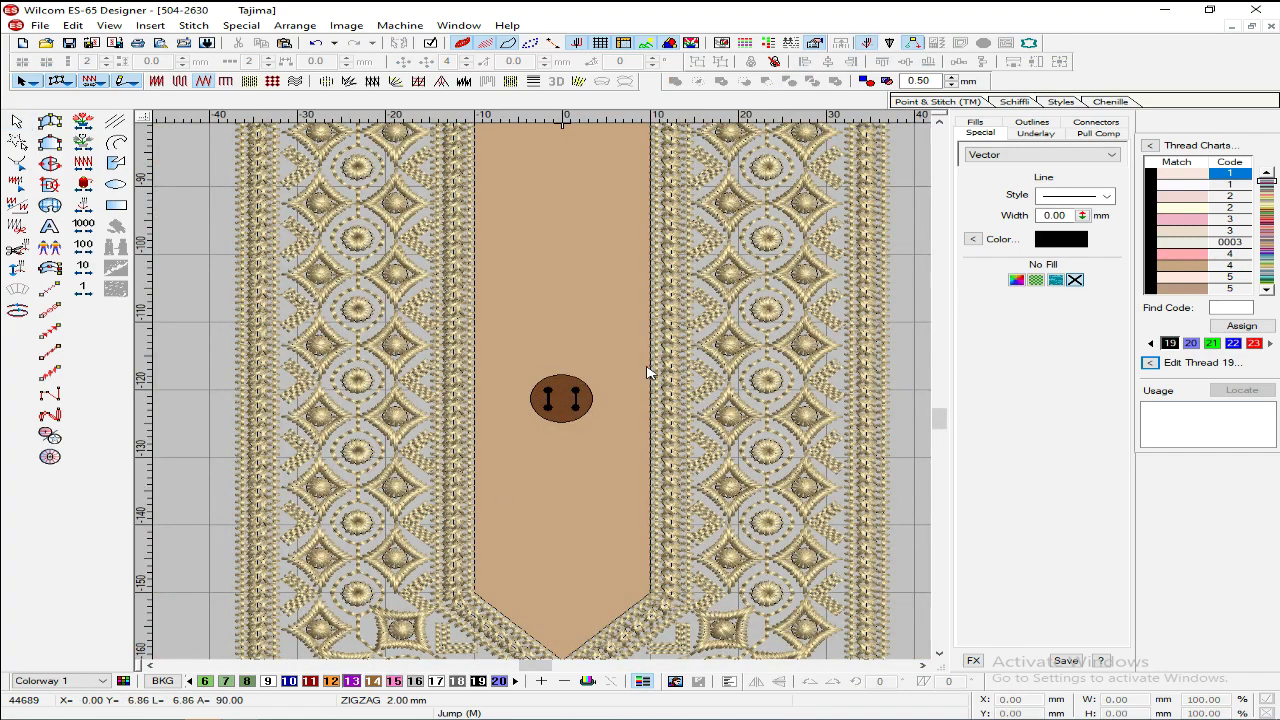
key("z")
key("shift+z")
key("z")
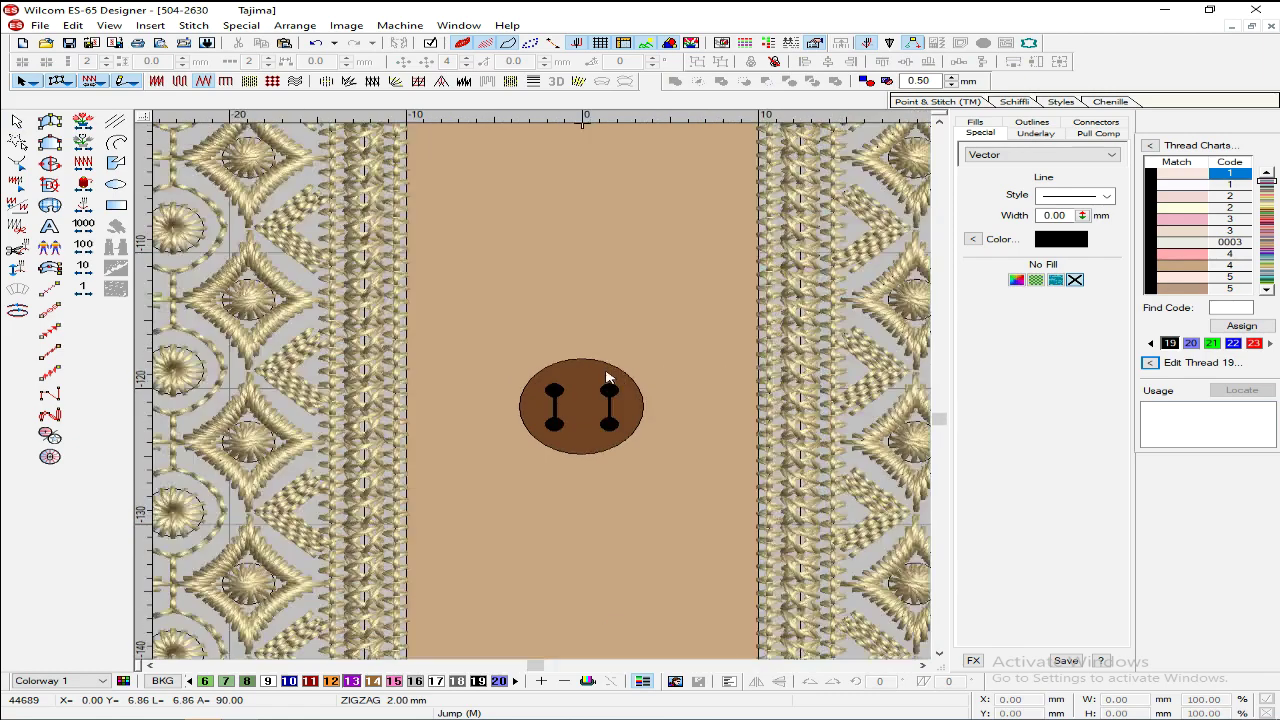
Step: Group the brown button with its holes and thread bars, placing copies above it at about Y -71 mm and Y -47.21 mm
left_click(600, 420)
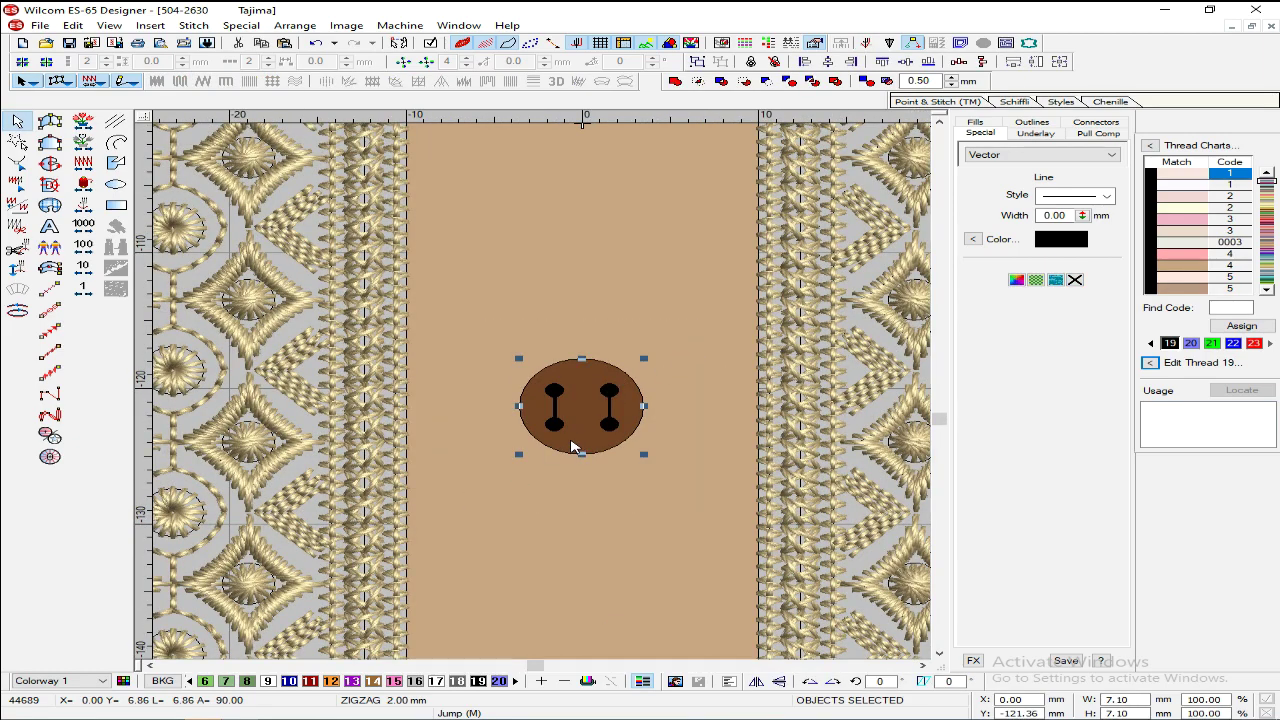
left_click_drag(586, 414, 562, 213)
key("shift+z")
key("ctrl+z")
left_click_drag(562, 526, 547, 277)
key("shift+z")
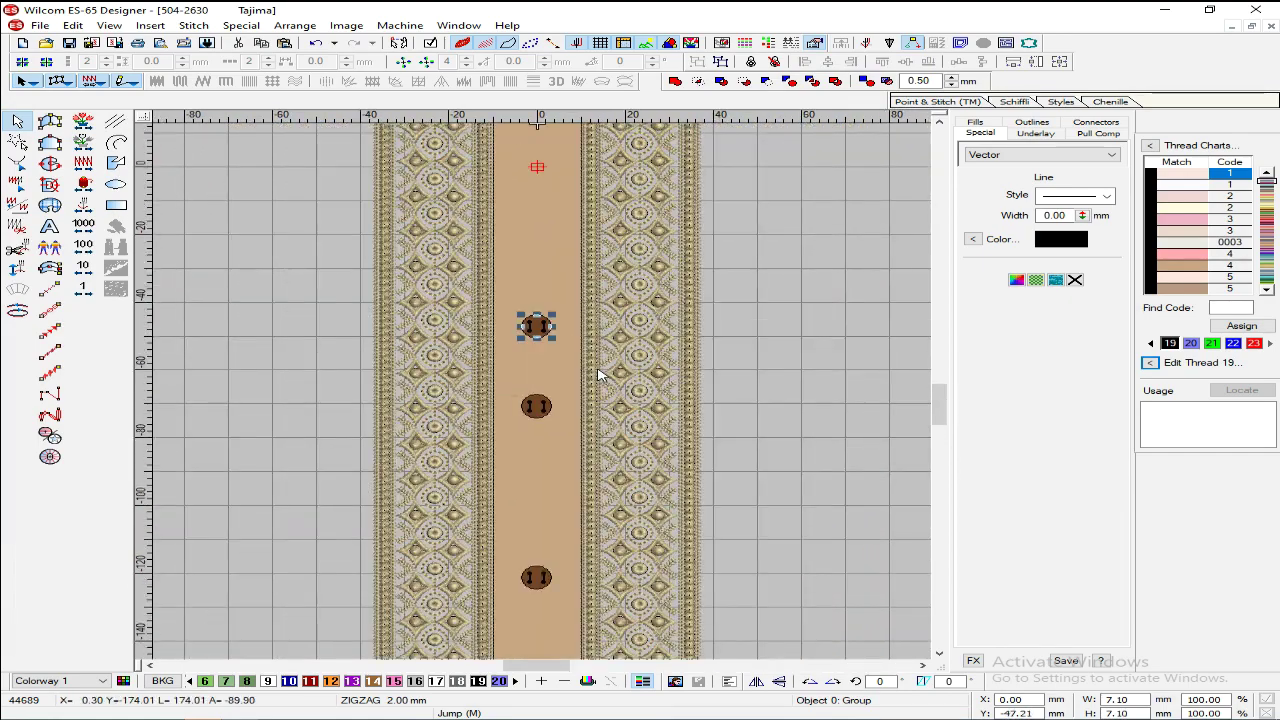
Step: Place two more copies of the barred button up the centre line at Y 3.53 mm and Y 112.80 mm
scroll(598, 375, "down", 3)
scroll(598, 375, "up", 3)
key("z")
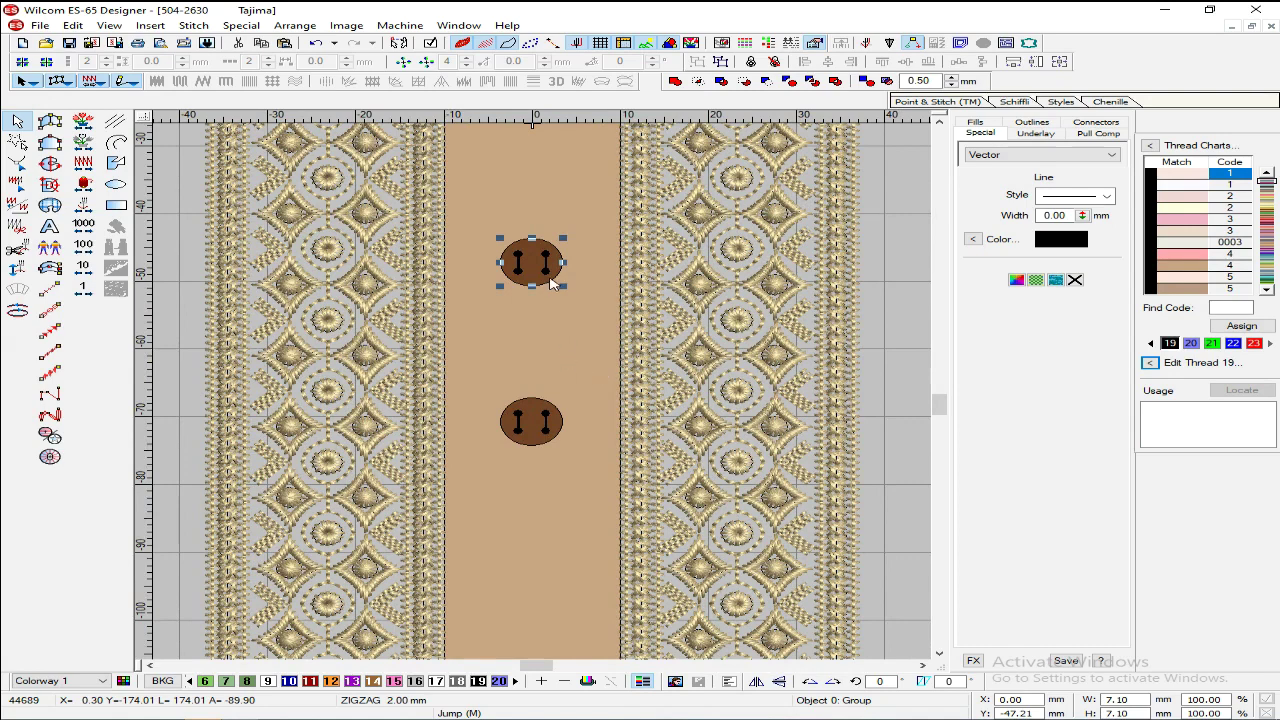
left_click_drag(531, 262, 539, 183)
key("shift+z")
key("shift+z")
key("z")
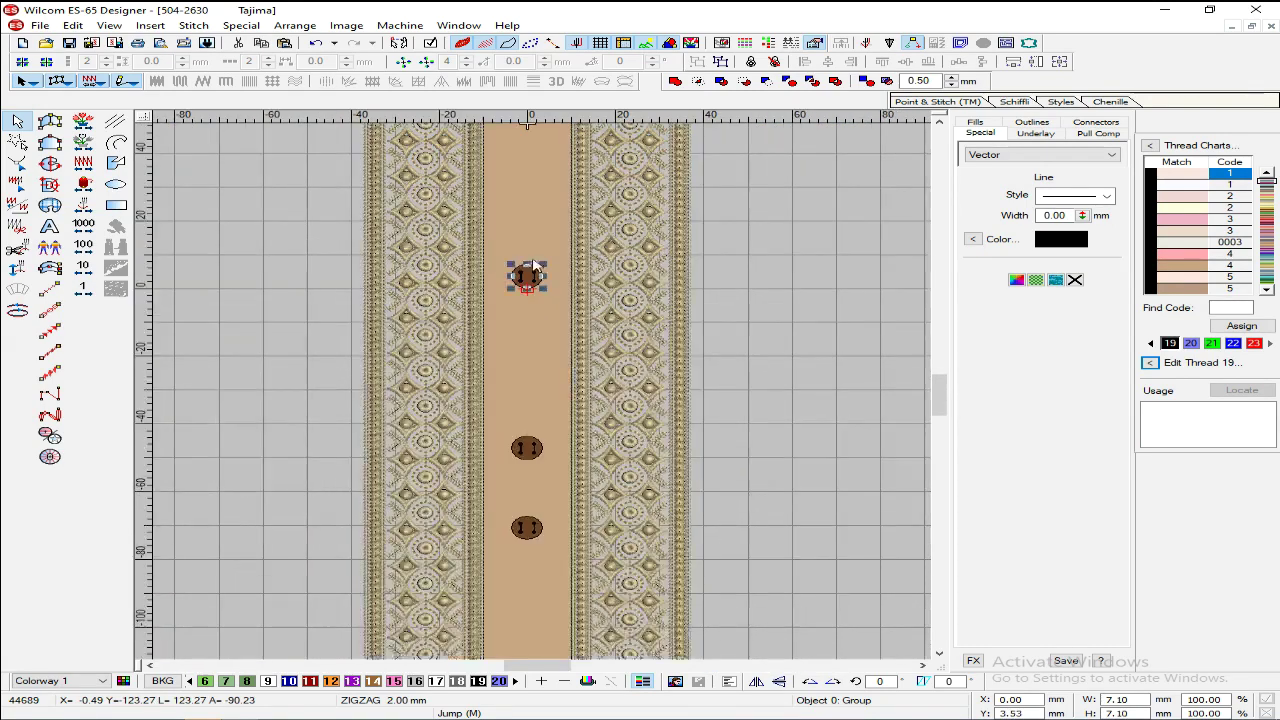
mouse_move(531, 280)
left_mouse_down()
mouse_move(531, 166)
mouse_move(530, 268)
left_mouse_up()
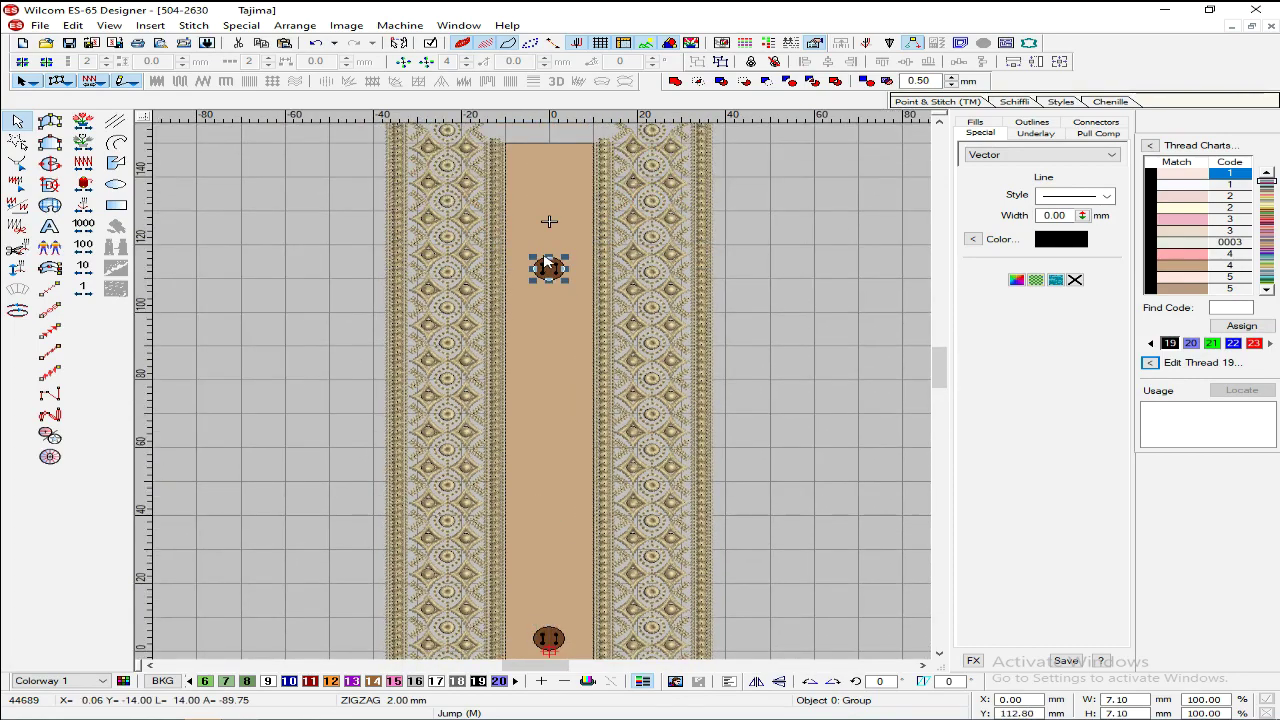
Step: Undo the button copies, the grouping and the two black thread bars, back to a single plain four-hole button
key("ctrl+z")
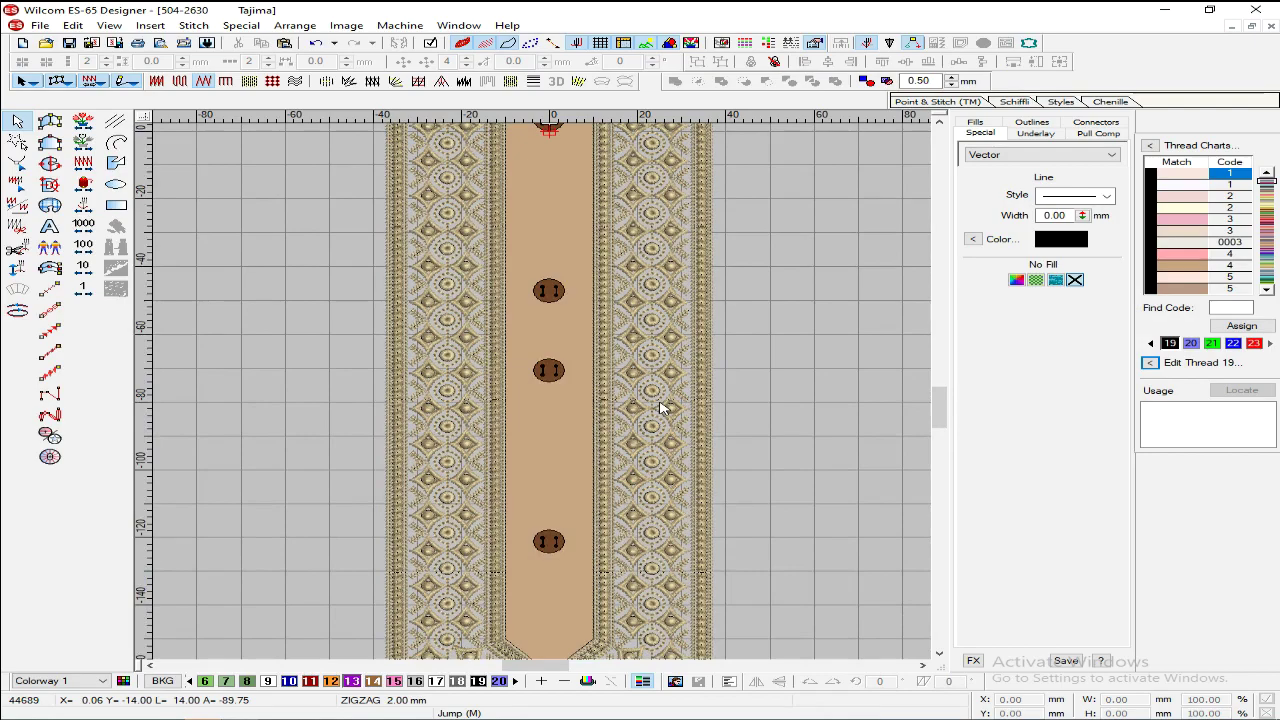
key("ctrl+z")
key("ctrl+z")
key("ctrl+z")
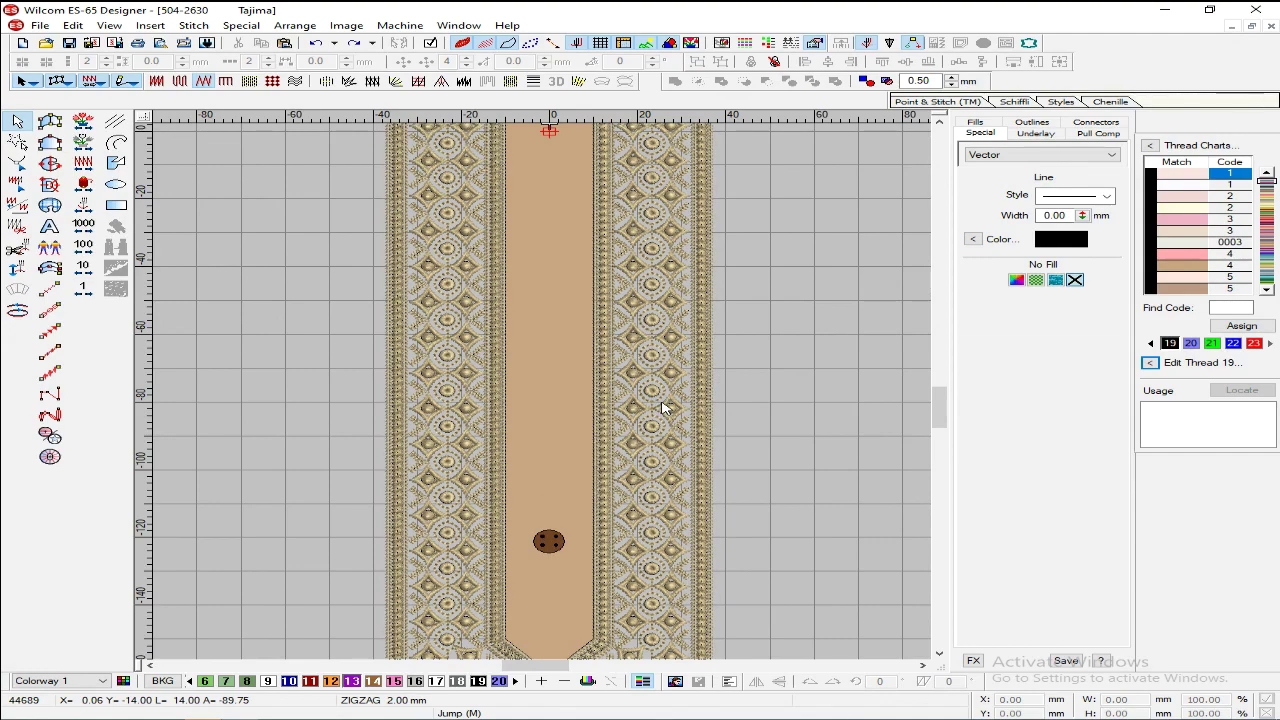
Step: Select the four holes and nudge them down to Y -121.42 mm within the button
scroll(577, 423, "down", 1)
key("z")
scroll(577, 423, "up", 1)
left_click(533, 427)
left_click_drag(503, 414, 524, 425)
left_click_drag(610, 477, 612, 476)
key("z")
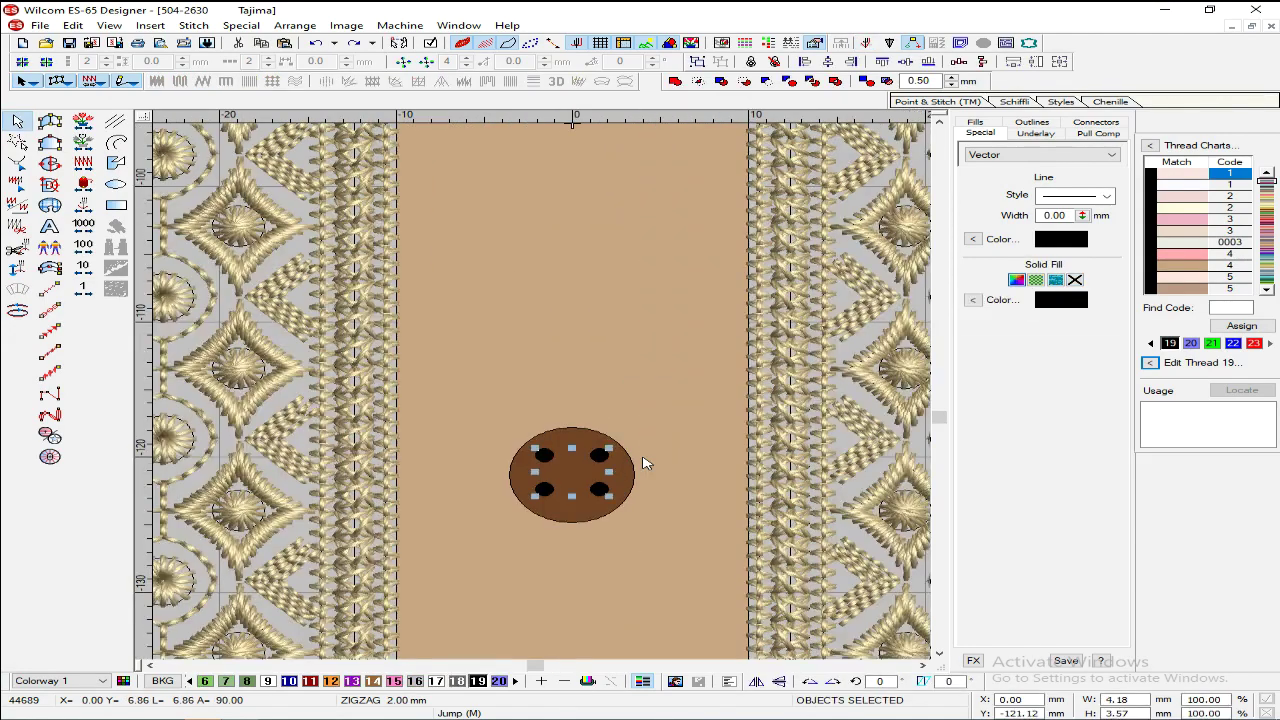
key("Down")
key("Down")
key("Down")
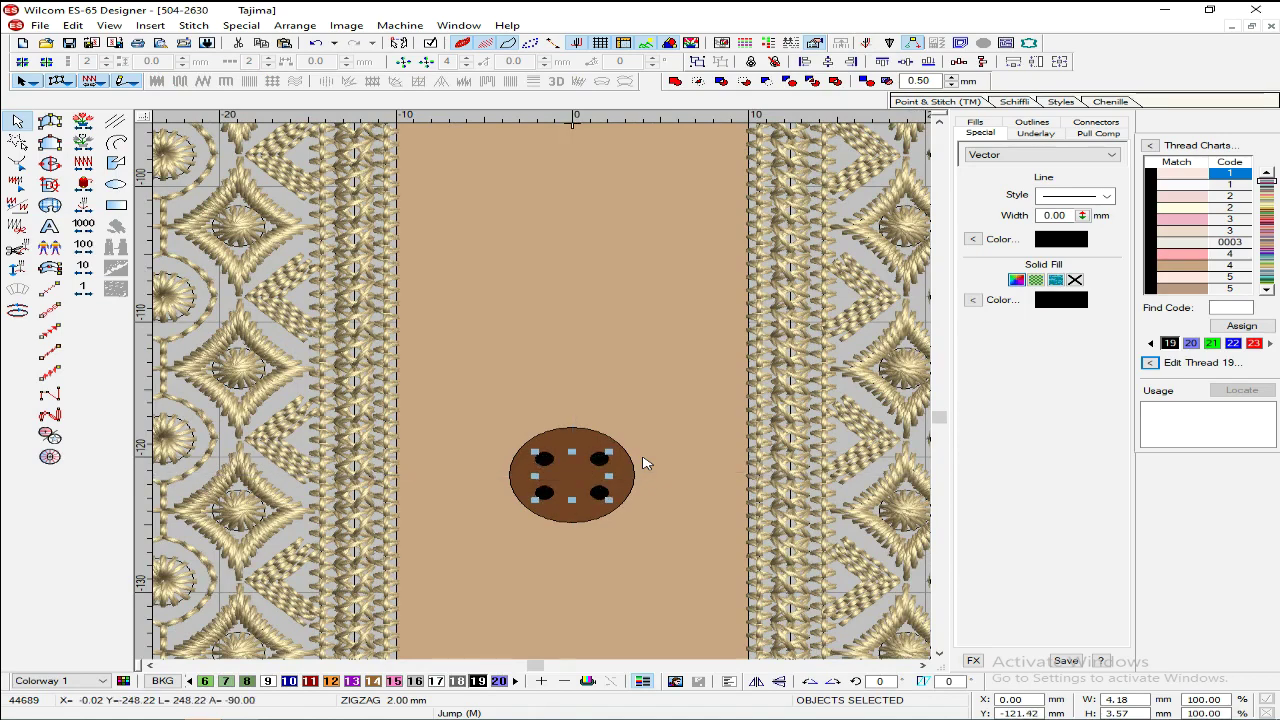
key("shift+z")
key("z")
key("z")
key("Escape")
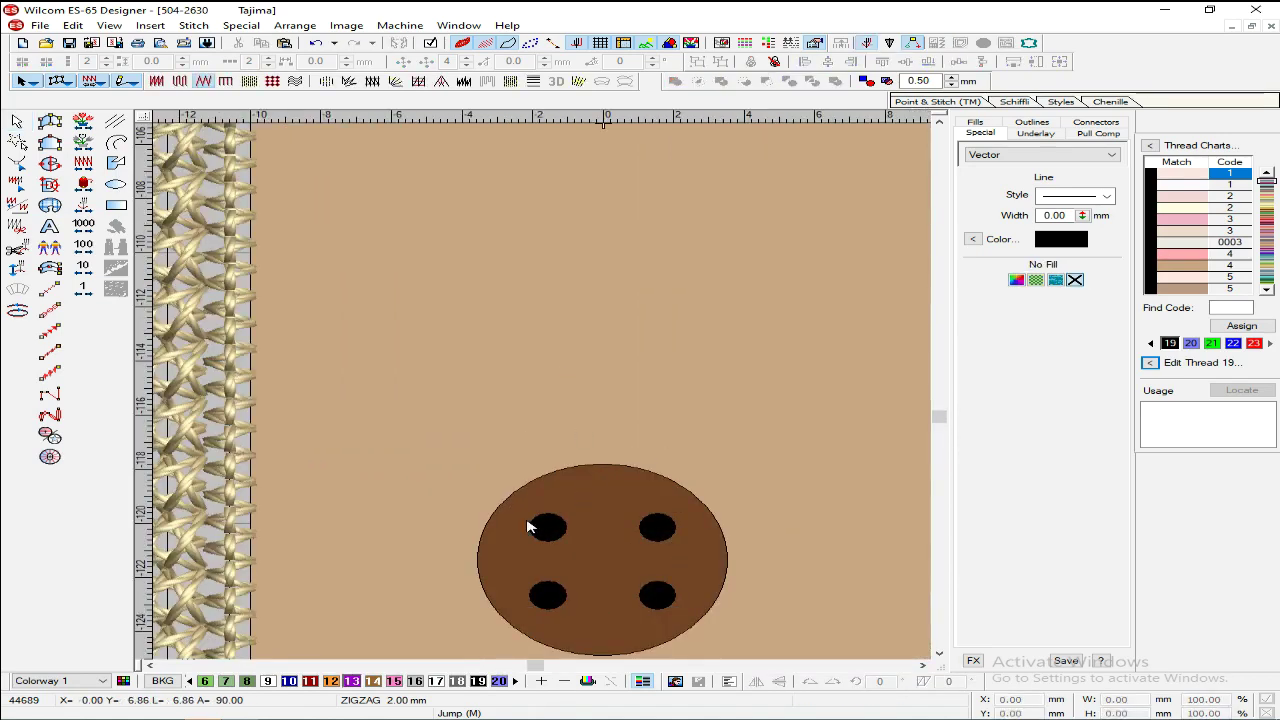
Step: Move the two left holes right to X -0.89 mm, closer to the right pair
left_click_drag(438, 444, 590, 490)
key("Right")
key("Right")
key("Right")
key("Right")
key("Right")
key("Right")
key("Right")
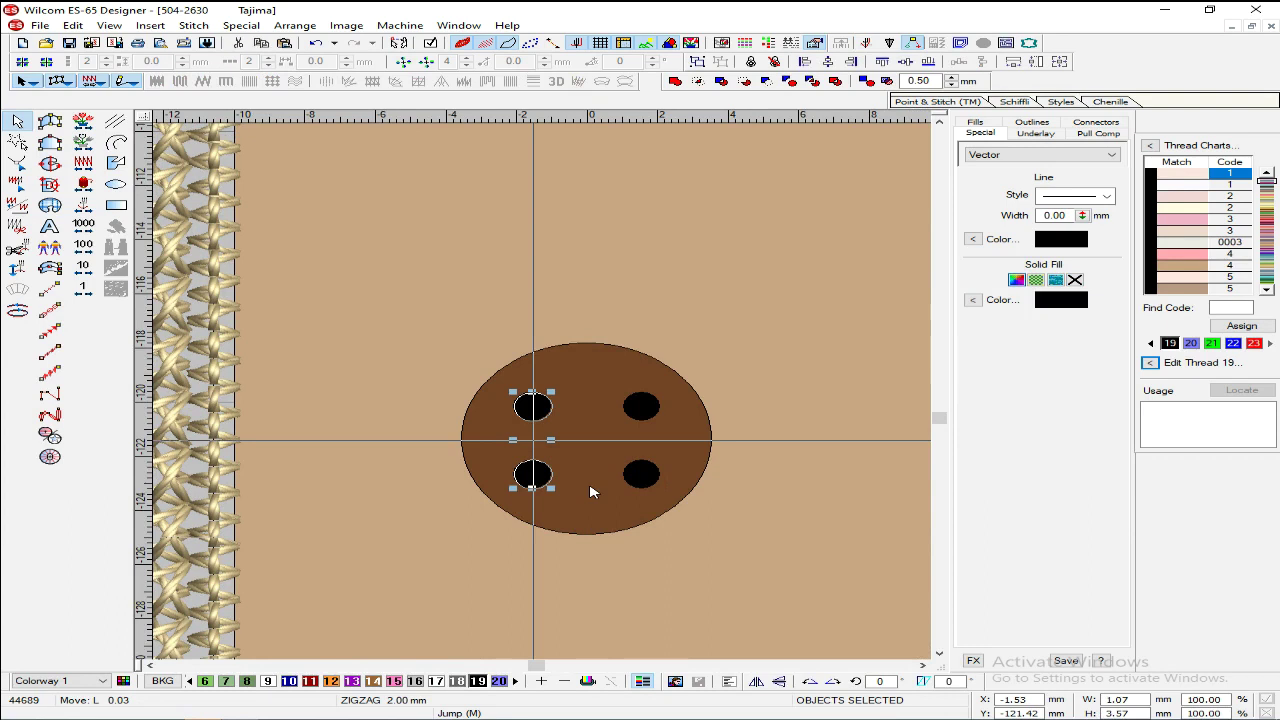
key("Right")
key("Right")
key("Right")
key("Right")
key("Right")
key("Right")
key("Right")
key("Right")
key("Right")
key("Right")
key("Right")
key("Right")
key("Right")
key("Right")
key("Right")
key("Right")
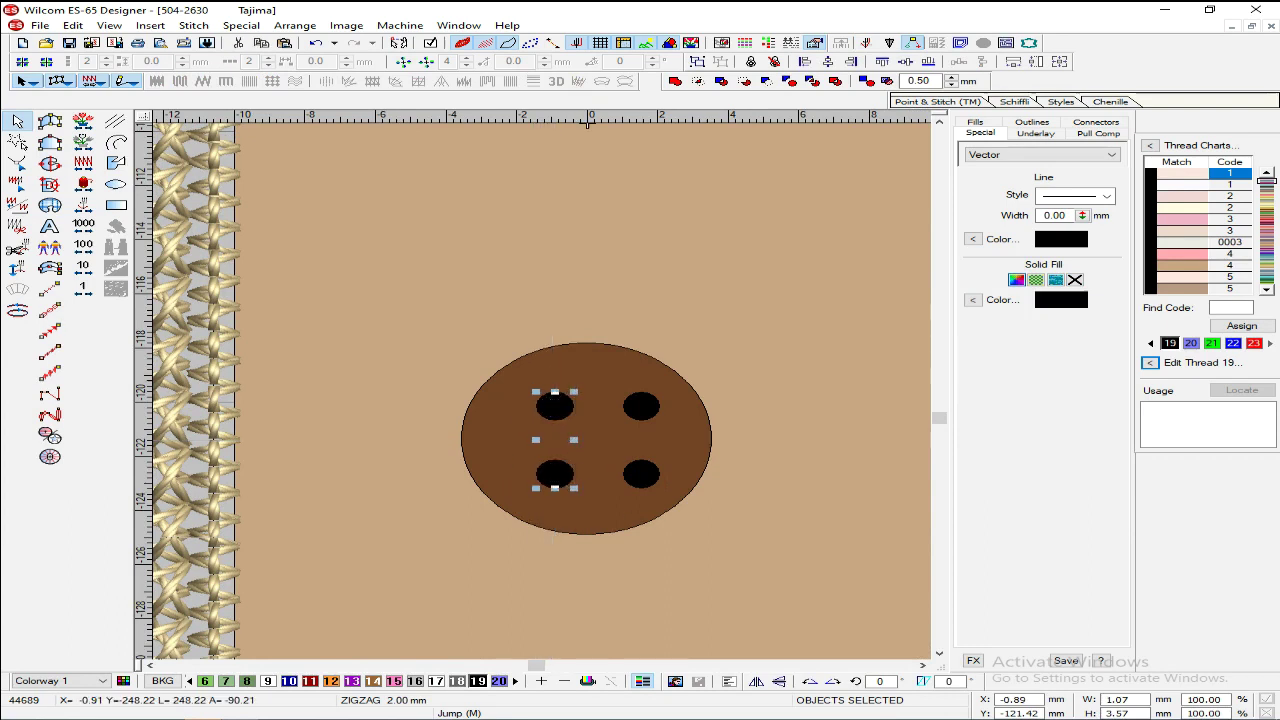
Step: Select all four holes and centre them horizontally on the button at X 0.00 mm
left_click_drag(750, 365, 542, 525)
key("ctrl+z")
left_click(750, 392)
left_click_drag(754, 369, 424, 540)
key("Left")
key("Left")
key("Left")
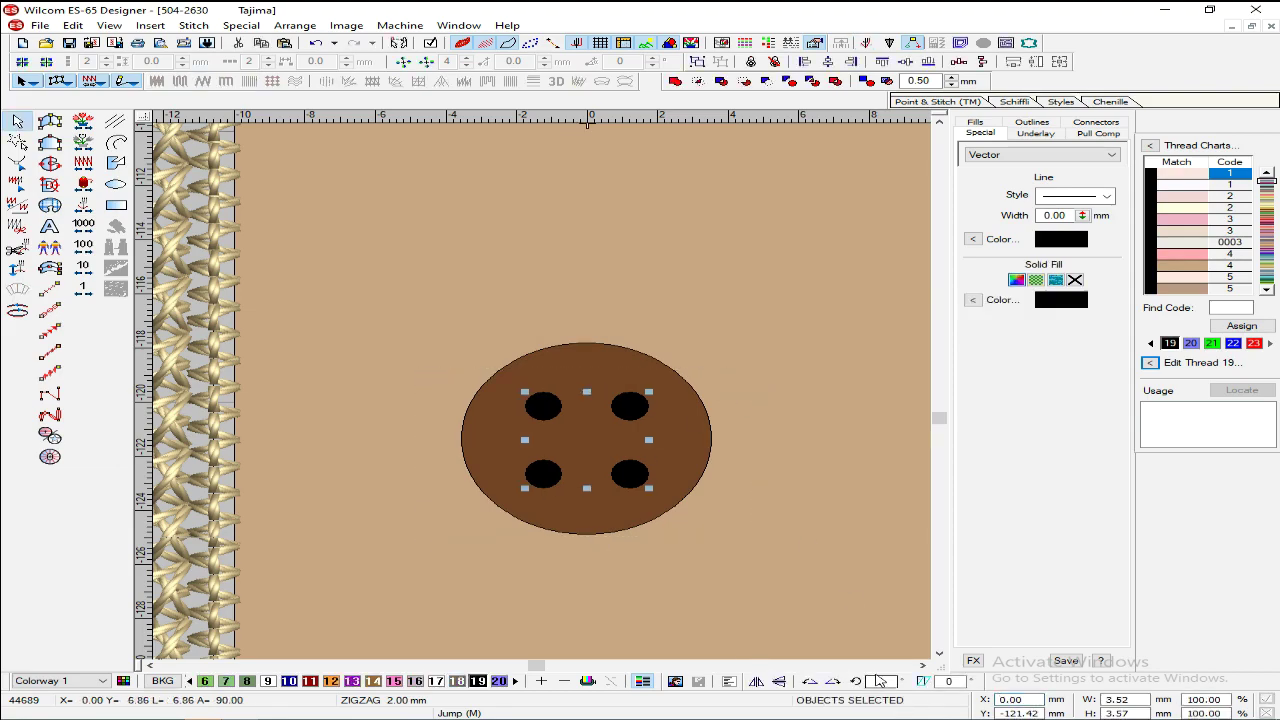
left_click(757, 500)
Step: Select the brown button together with its four holes and group them
key("shift+z")
key("shift+z")
key("o")
left_click_drag(610, 364, 482, 468)
key("ctrl+g")
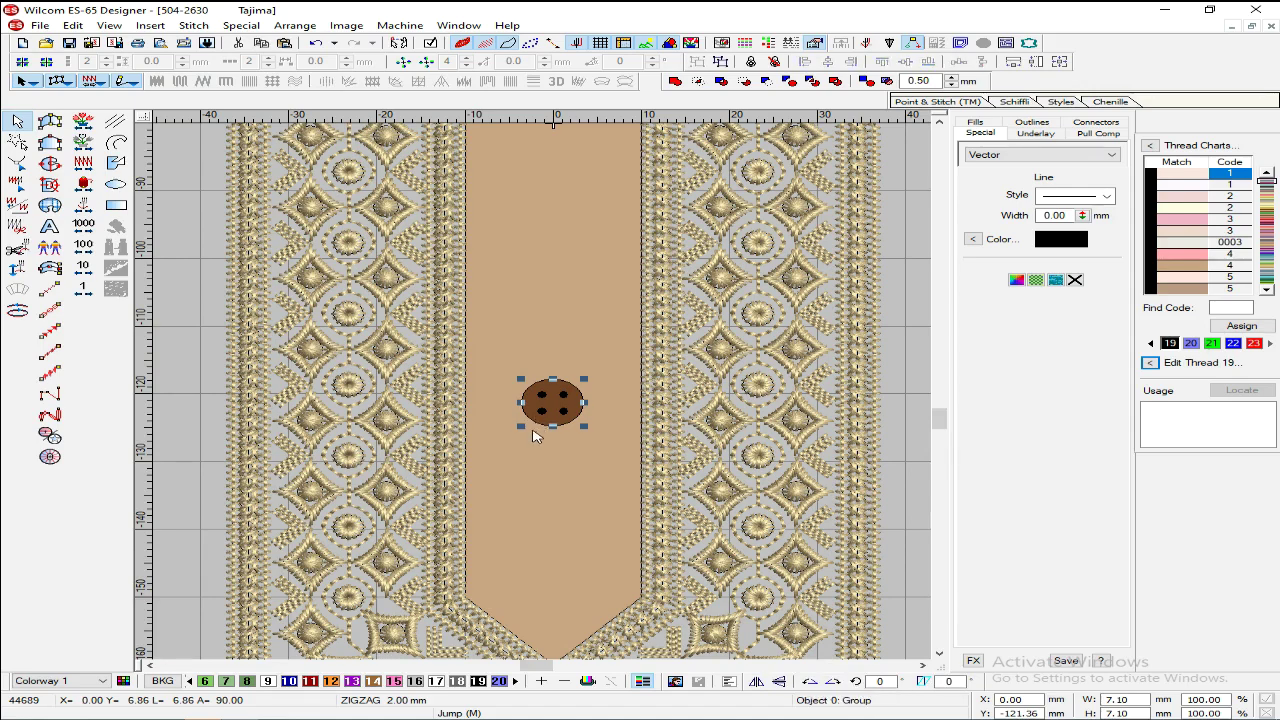
Step: Place six copies of the grouped button up the centre line, with the topmost at Y 141.61 mm
left_click_drag(553, 403, 553, 247)
key("shift+z")
scroll(550, 354, "up", 1)
key("z")
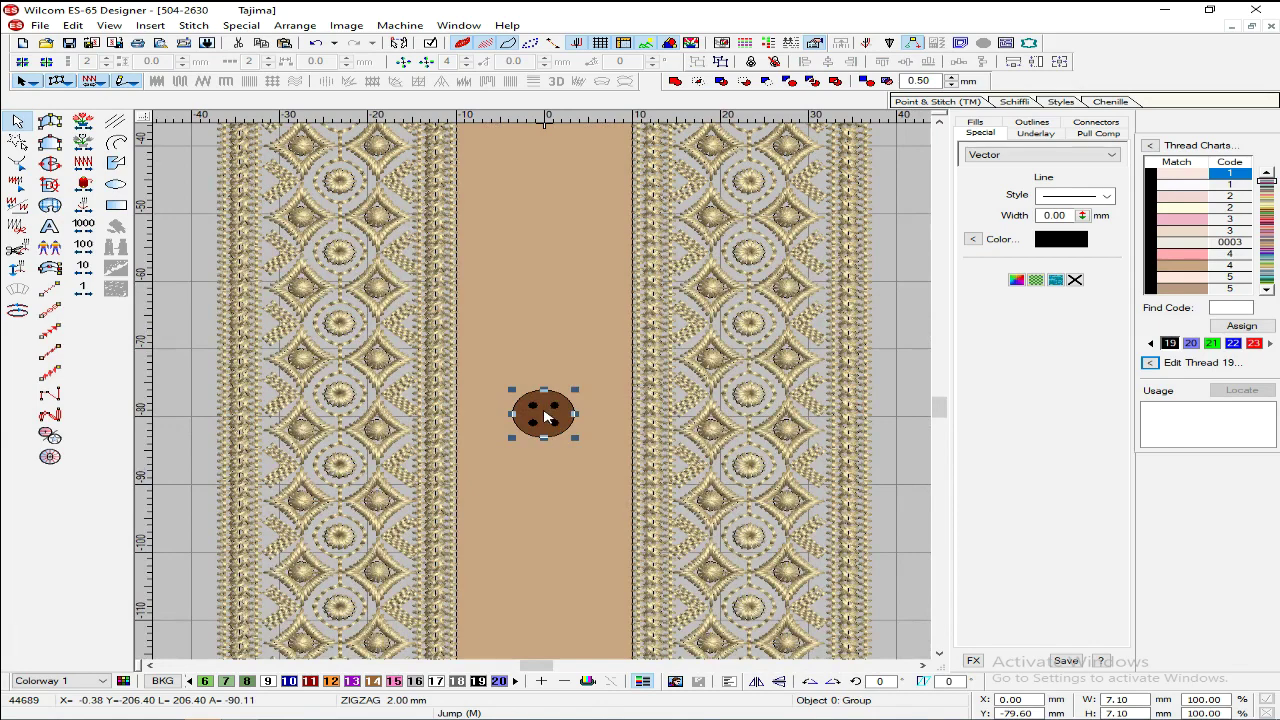
left_click_drag(541, 423, 557, 385)
key("shift+z")
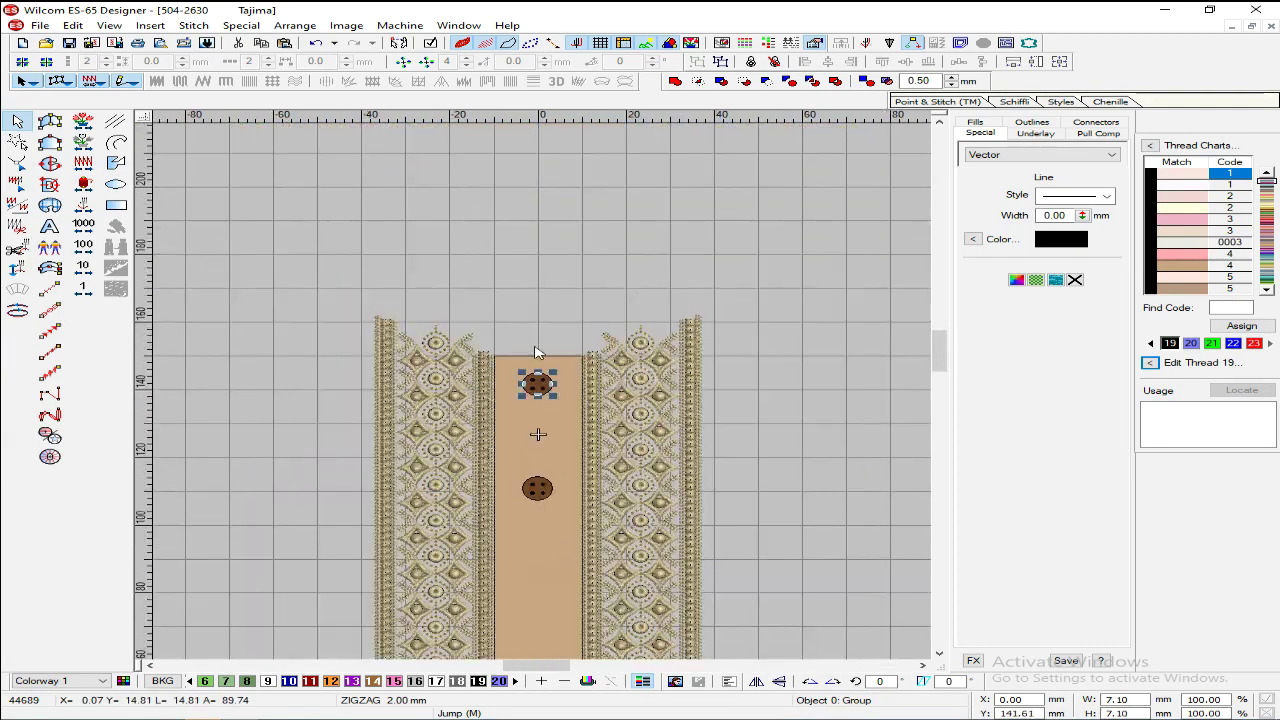
Step: Select all seven buttons and space them evenly along the opening between the top and lowest buttons
scroll(542, 343, "down", 2)
key("Escape")
scroll(523, 157, "down", 1)
key("Escape")
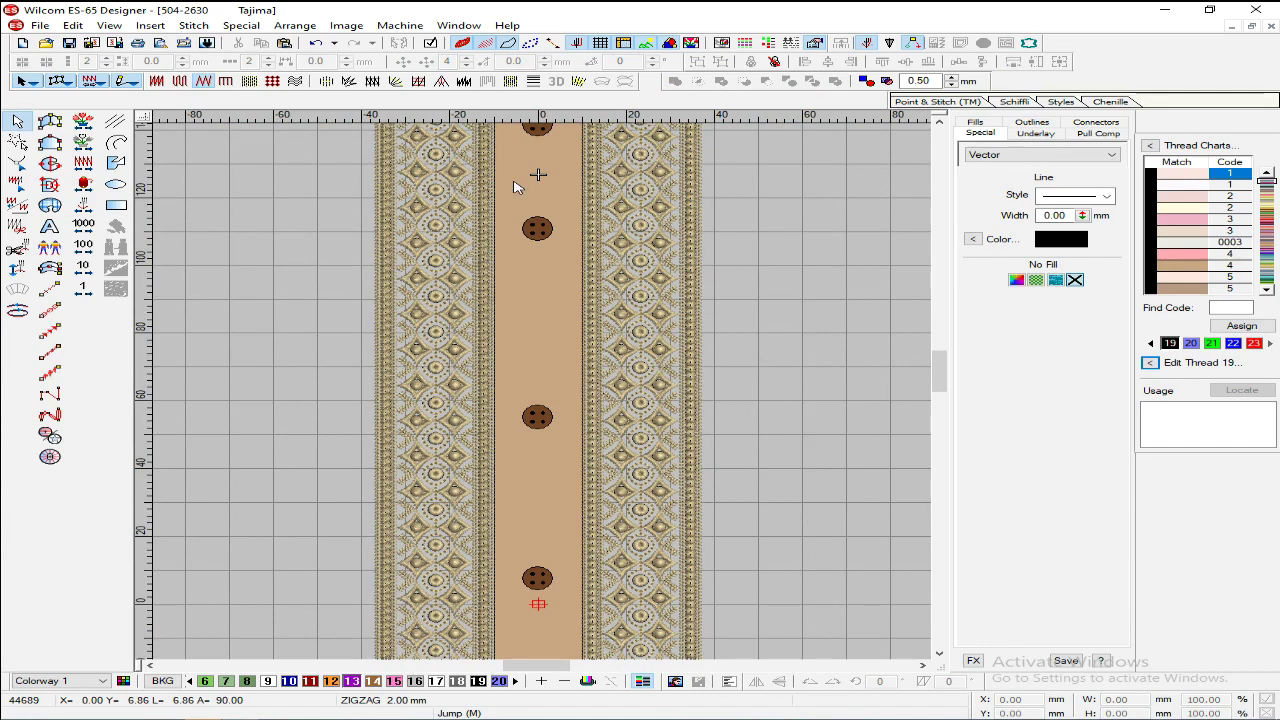
scroll(511, 285, "up", 3)
key("shift+z")
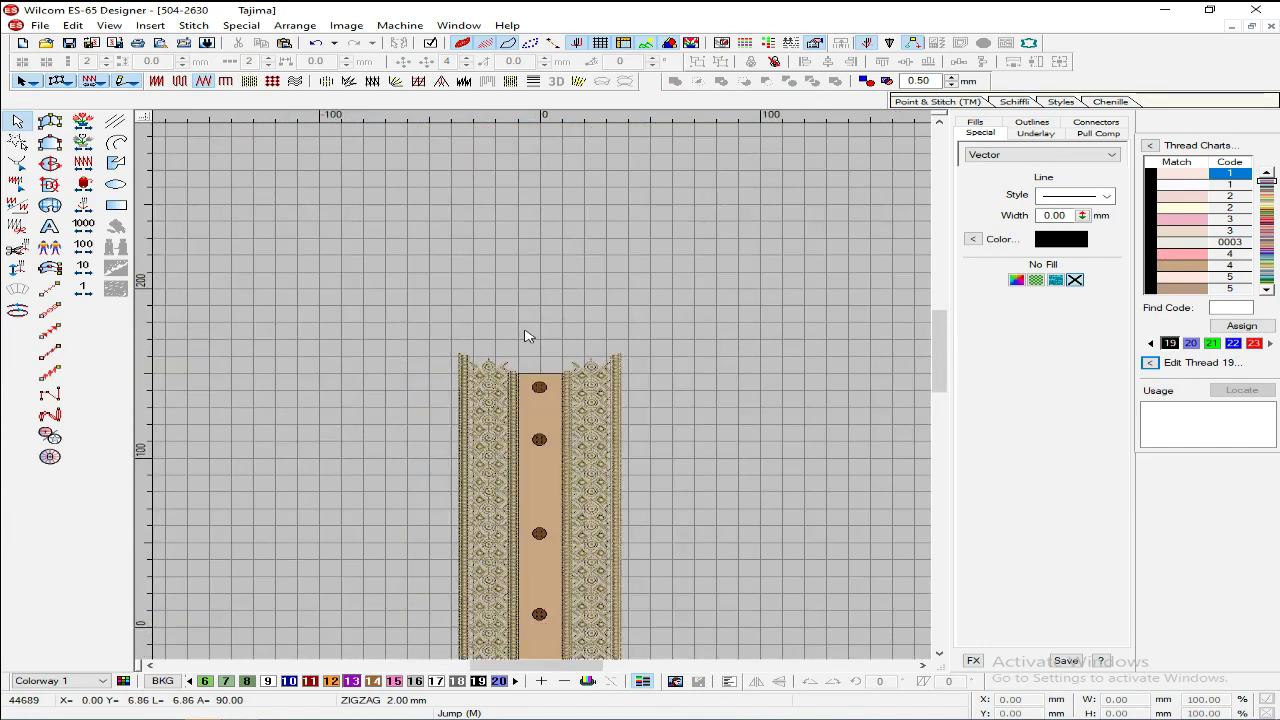
scroll(549, 594, "down", 3)
left_click(538, 615)
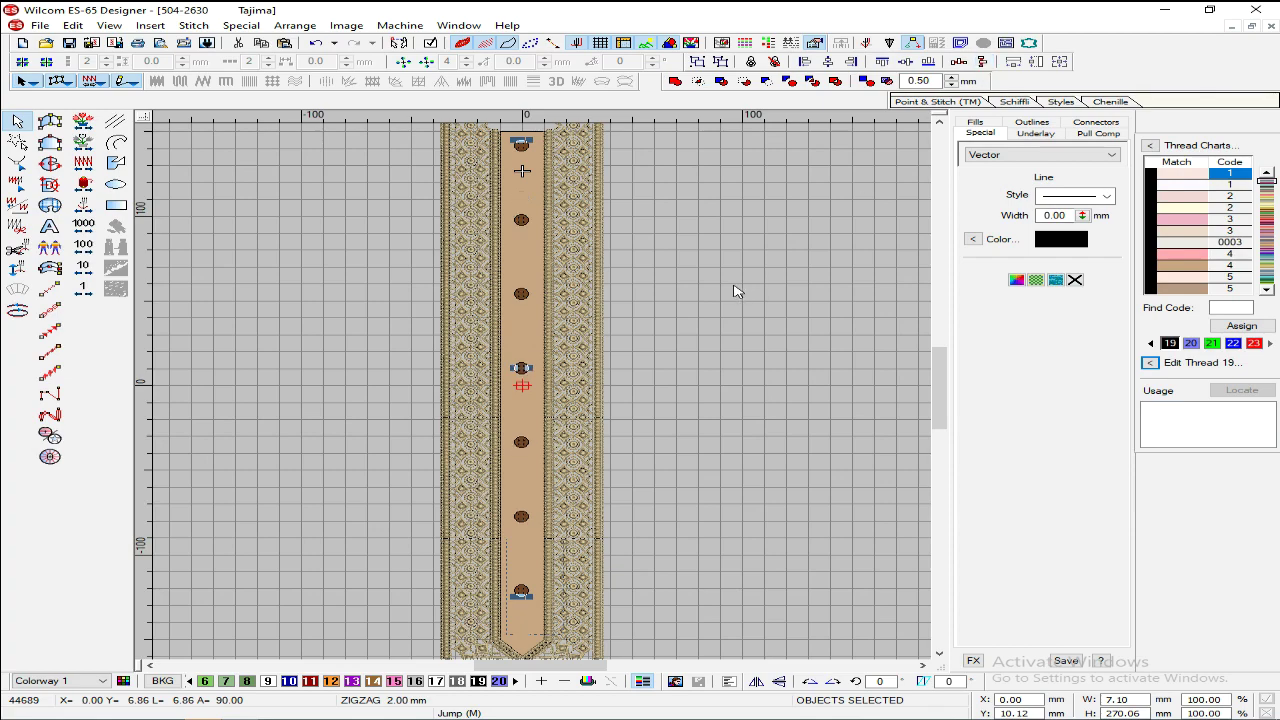
scroll(737, 289, "down", 2)
scroll(743, 300, "up", 4)
scroll(655, 305, "up", 2)
key("Escape")
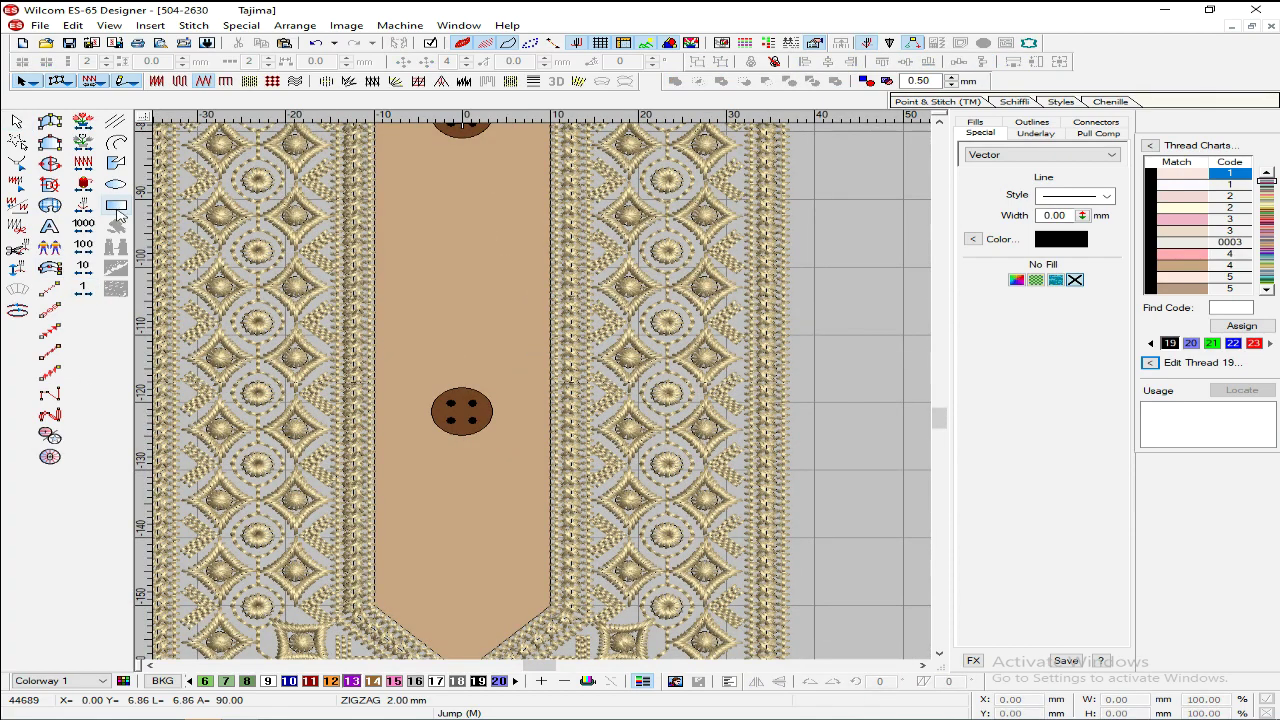
Step: Draw a thin rectangle about 20.07 by 0.53 mm across the opening below the lowest button, at about Y -130.92 mm
left_click(116, 205)
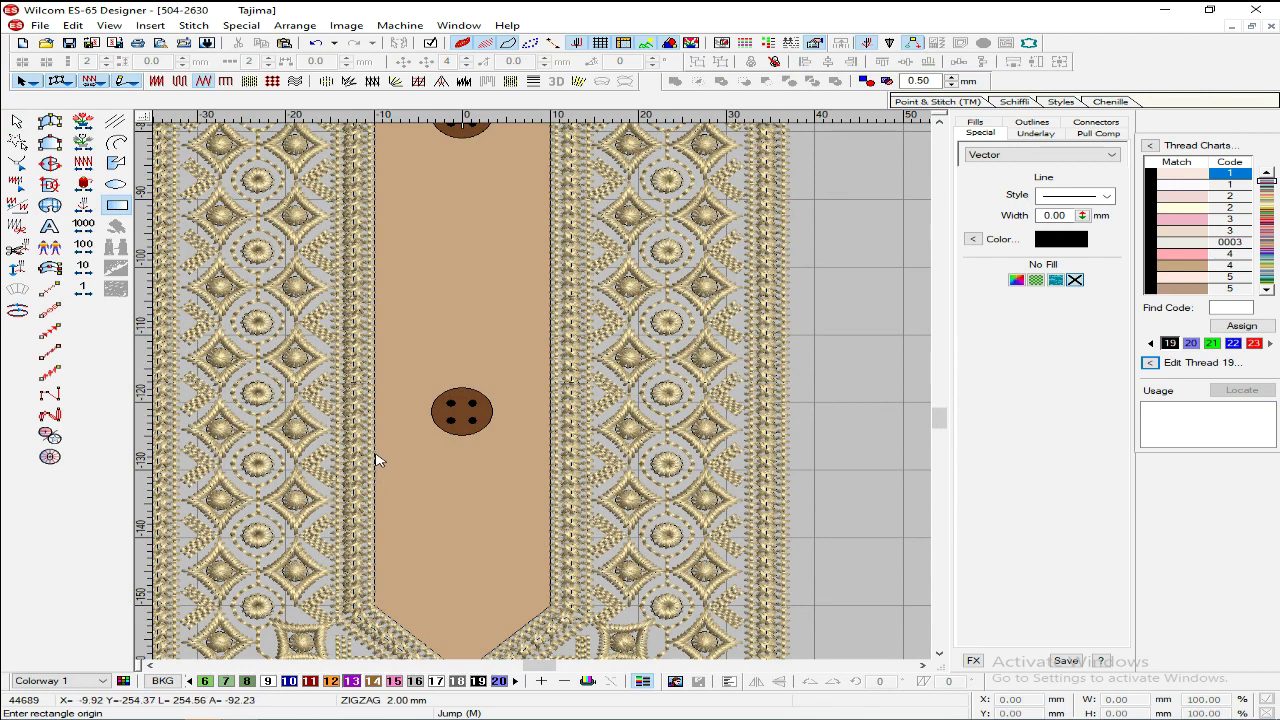
left_click(375, 477)
left_click(552, 480)
key("Escape")
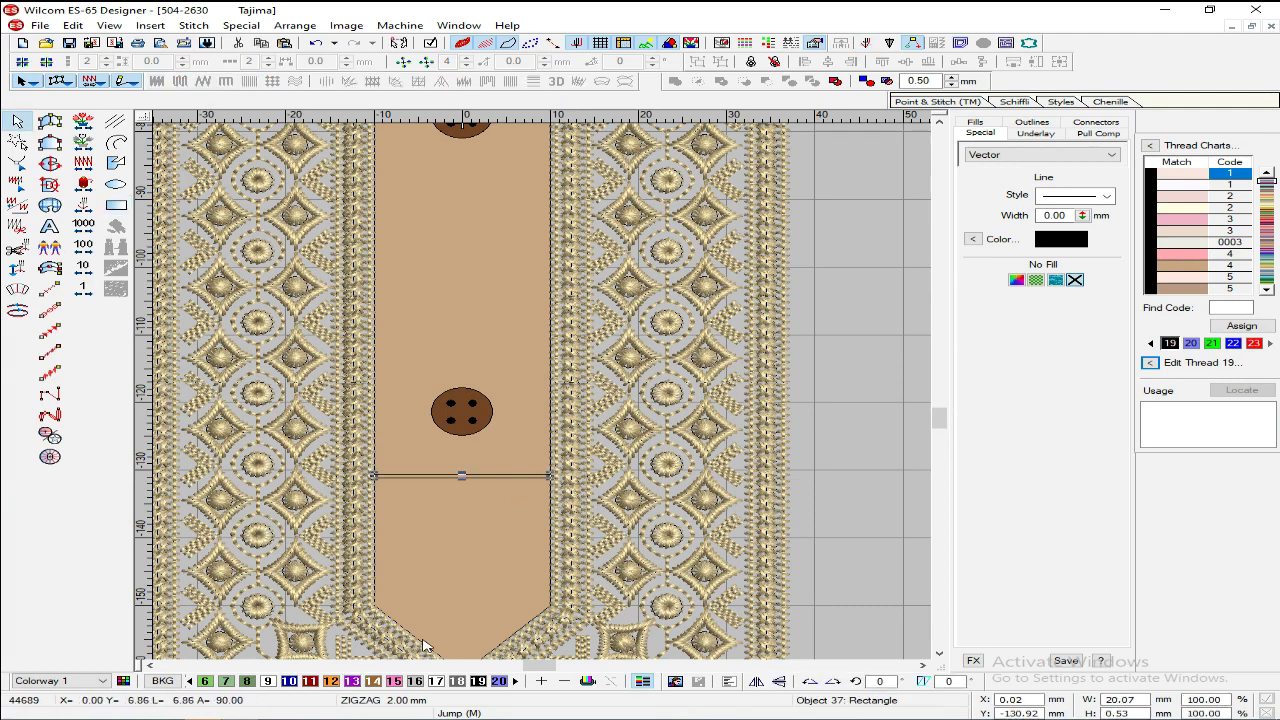
Step: Fill the thin cross rectangle with brown, colour 1
left_click(478, 681)
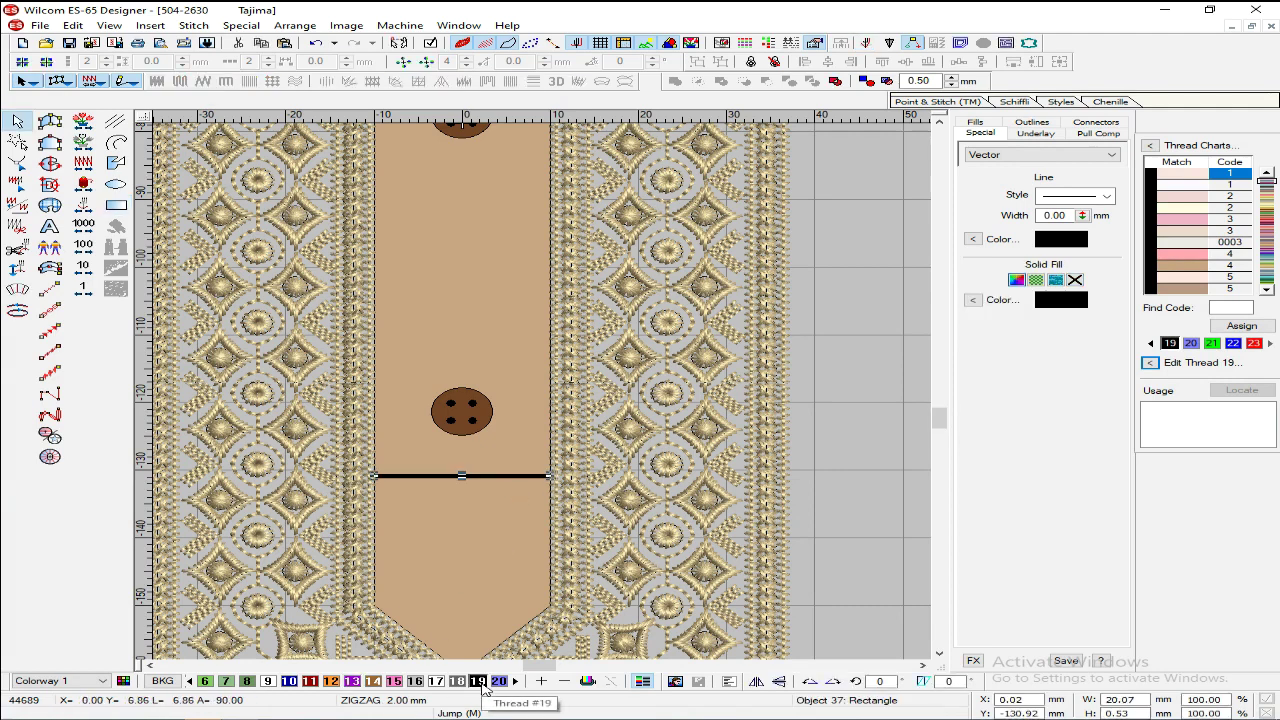
left_click(189, 681)
left_click(189, 681)
left_click(189, 681)
left_click(189, 681)
left_click(189, 681)
left_click(204, 681)
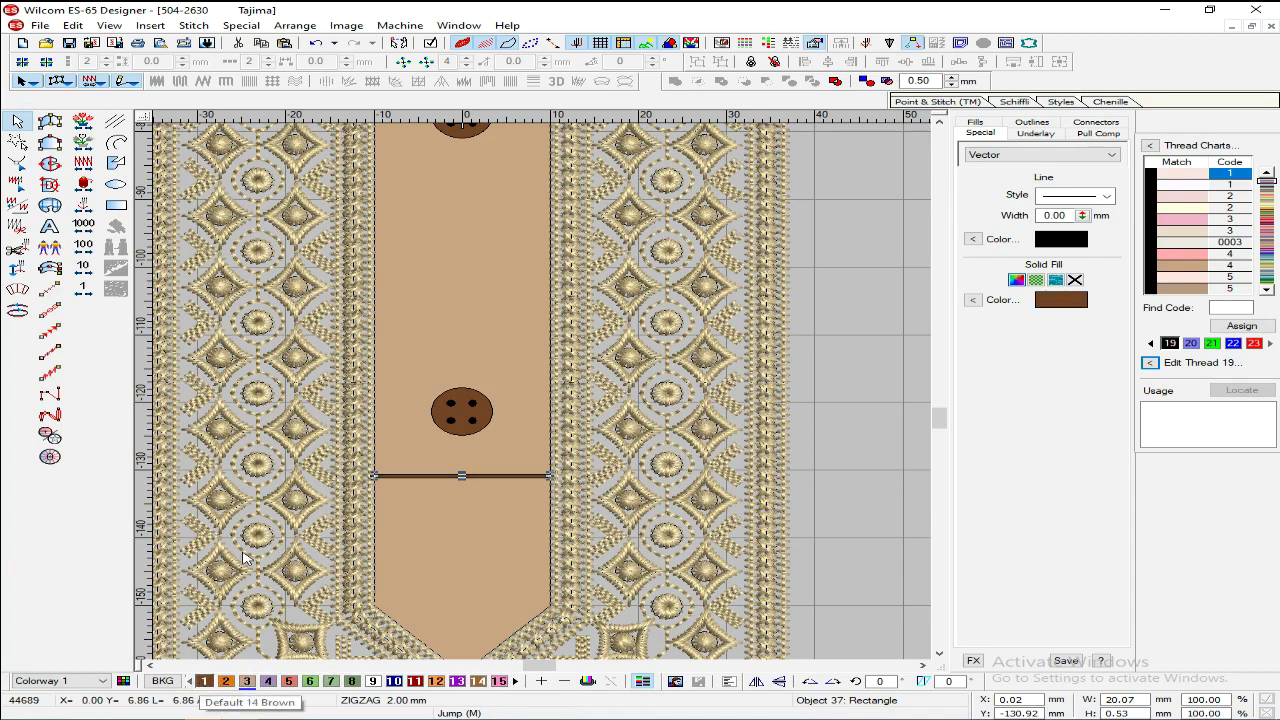
left_click(828, 449)
Step: Delete the lowest button, just above the brown cross line
scroll(800, 473, "down", 2)
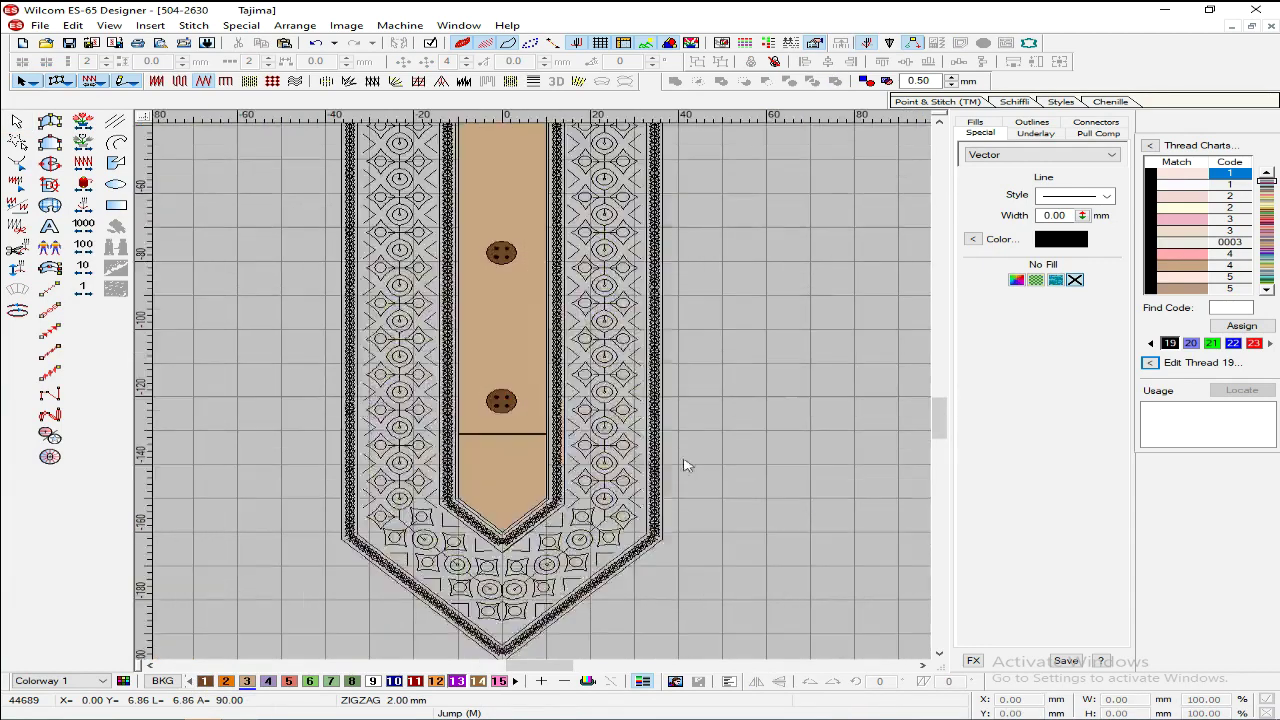
scroll(762, 485, "up", 2)
left_click(490, 414)
key("Delete")
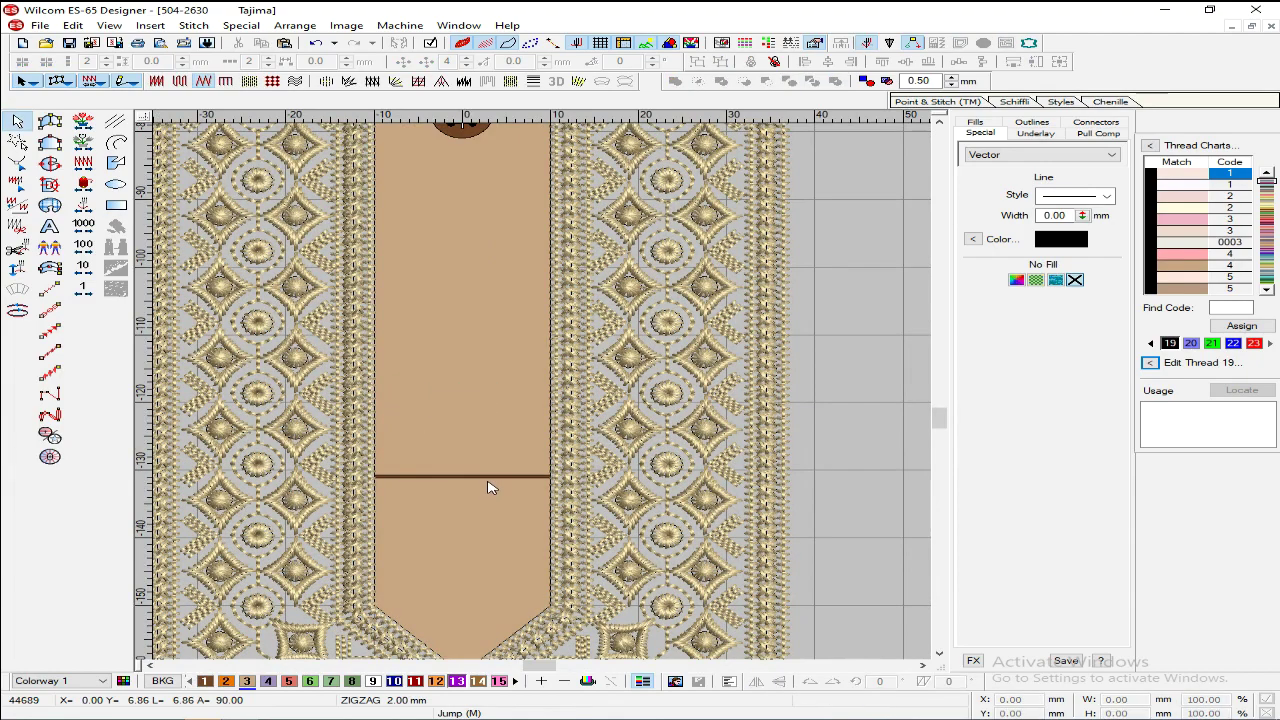
Step: Select the remaining six buttons and move them down together to Y 11.77 mm
scroll(495, 480, "up", 5)
scroll(500, 474, "down", 2)
left_click(502, 474)
scroll(502, 474, "up", 2)
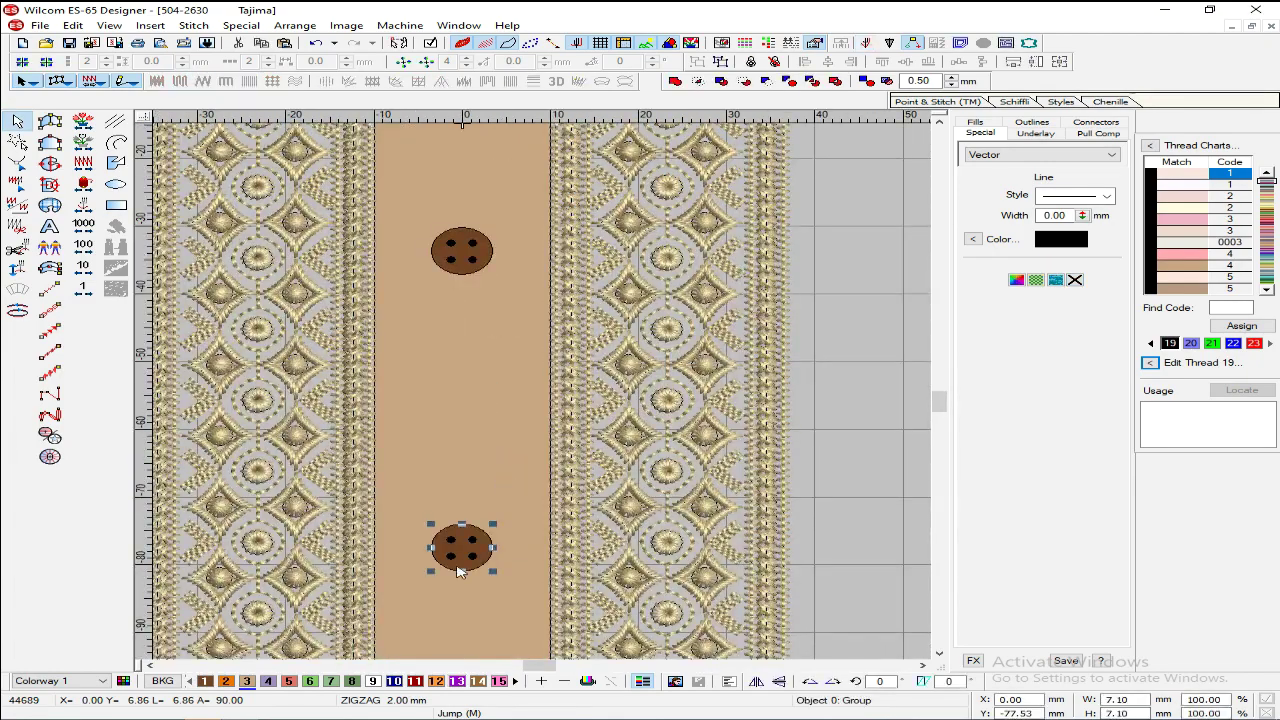
scroll(462, 556, "down", 4)
left_click(523, 434)
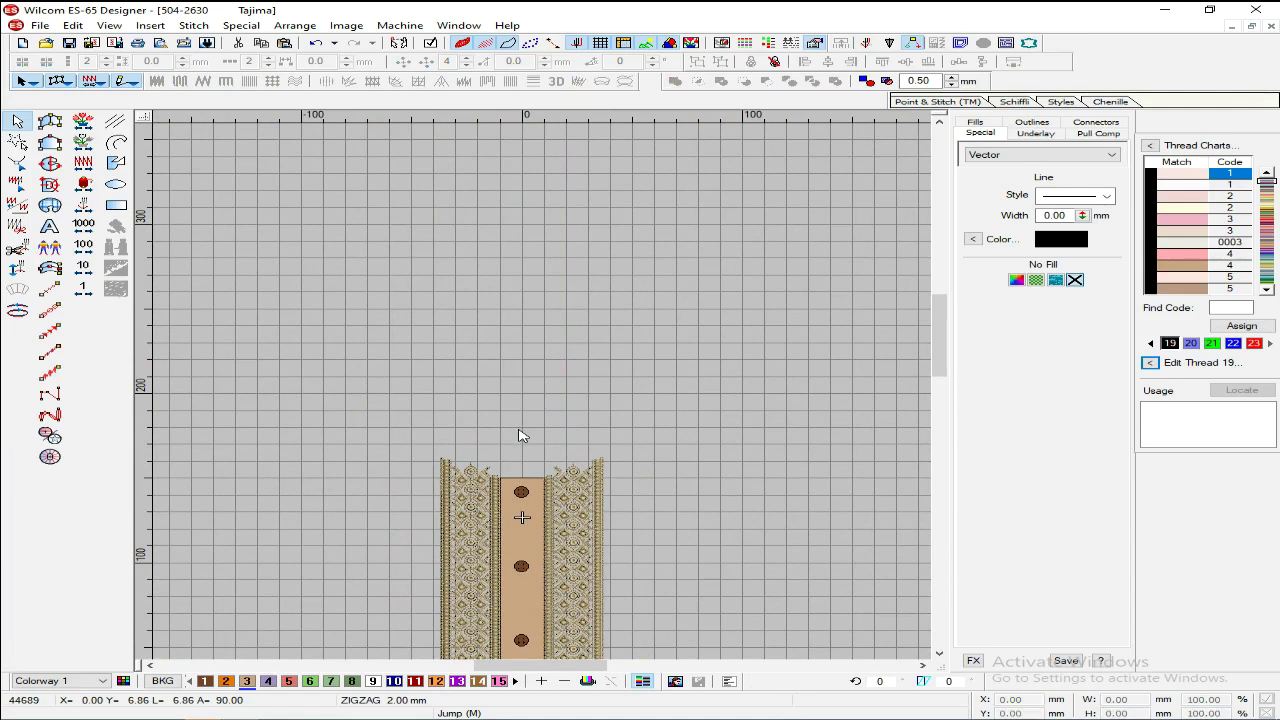
scroll(510, 445, "down", 3)
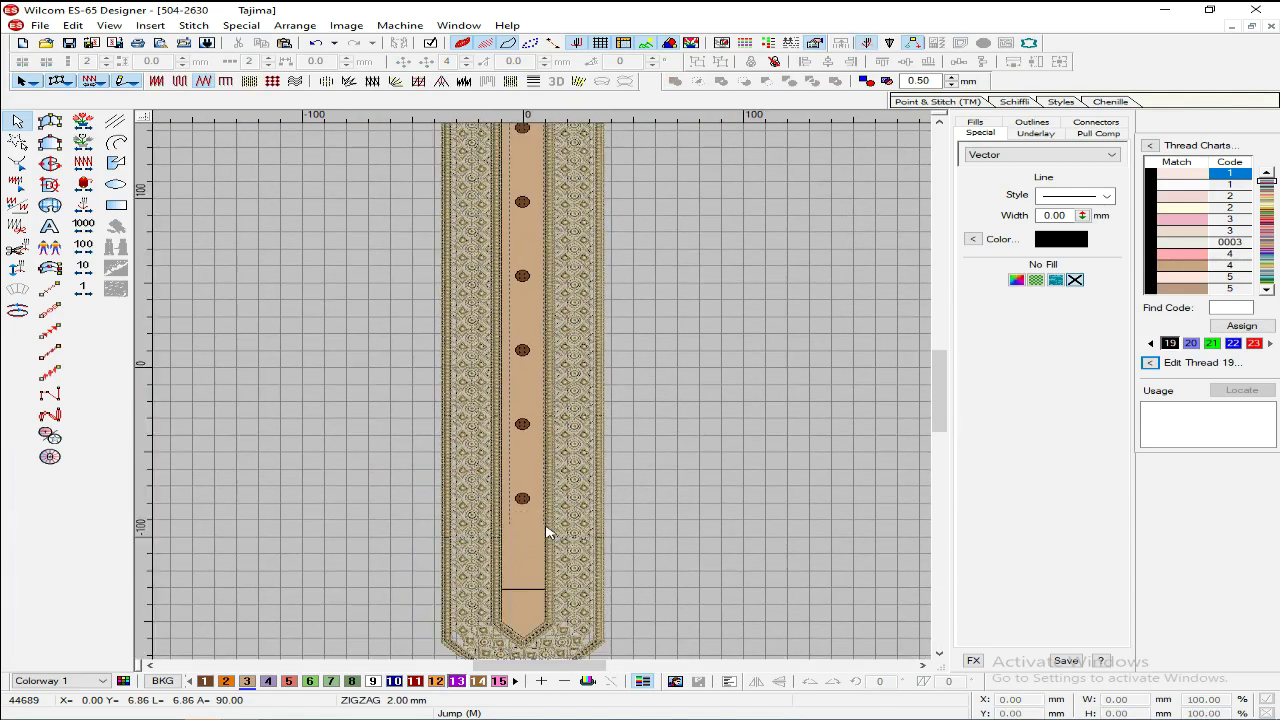
left_click_drag(543, 531, 545, 529)
key("Down")
key("Down")
key("Down")
key("Down")
key("Down")
key("Down")
key("Down")
key("Down")
key("Down")
key("Down")
key("Down")
key("Down")
key("Down")
key("Down")
key("Down")
key("Down")
key("Down")
key("Down")
key("Down")
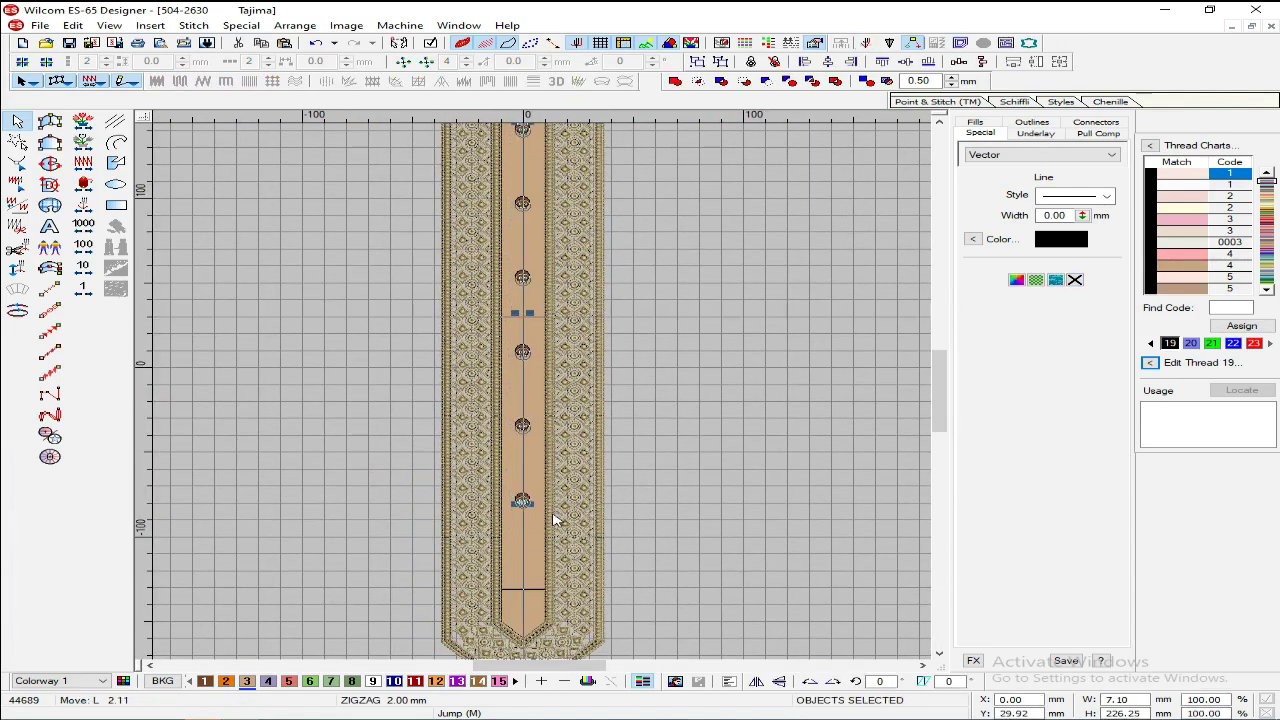
key("Down")
key("Down")
key("Down")
key("Down")
key("Down")
key("Down")
key("Down")
key("Down")
key("Down")
key("Down")
key("Down")
key("Down")
key("Down")
key("Down")
key("Down")
key("Down")
key("Down")
key("Down")
key("Down")
key("Down")
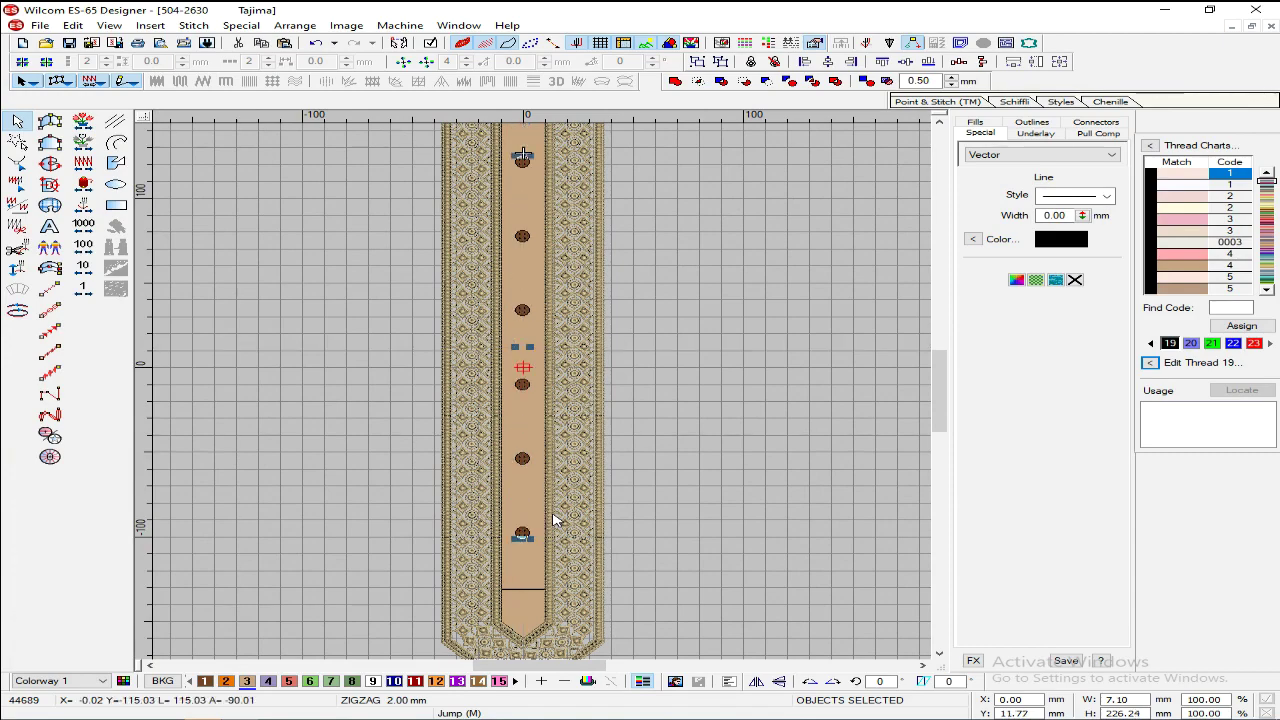
key("Escape")
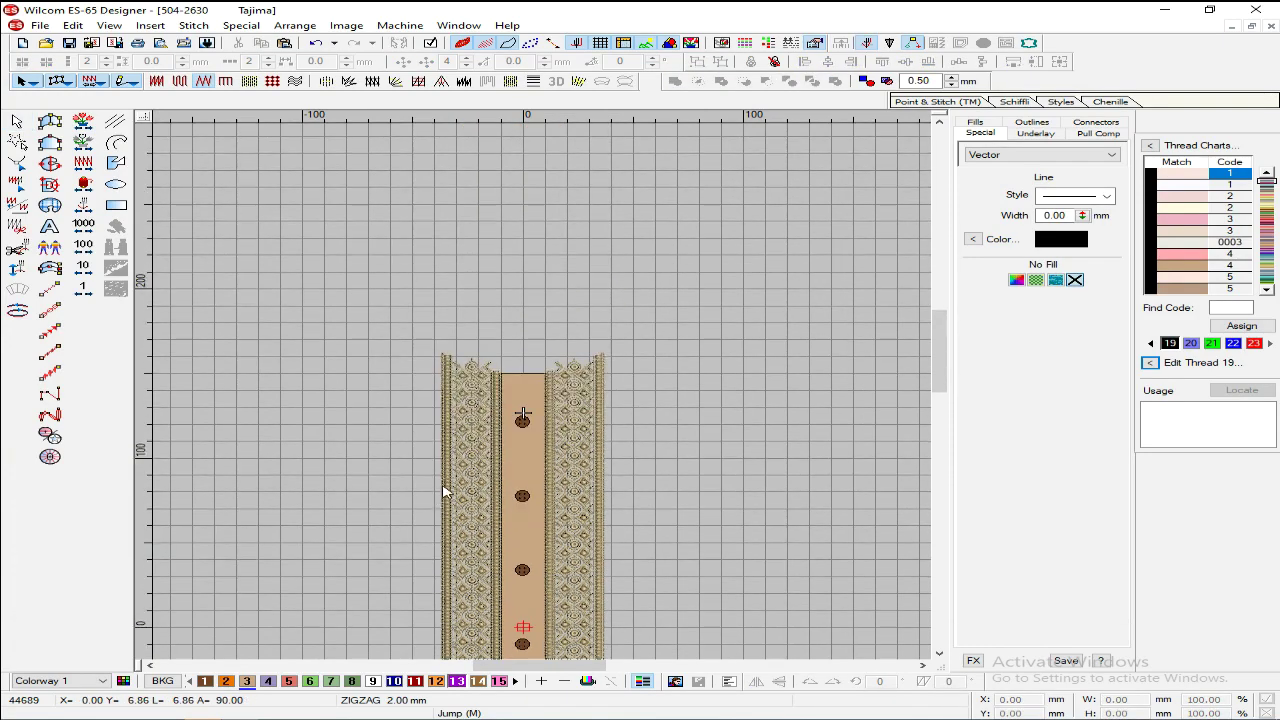
scroll(510, 341, "up", 2)
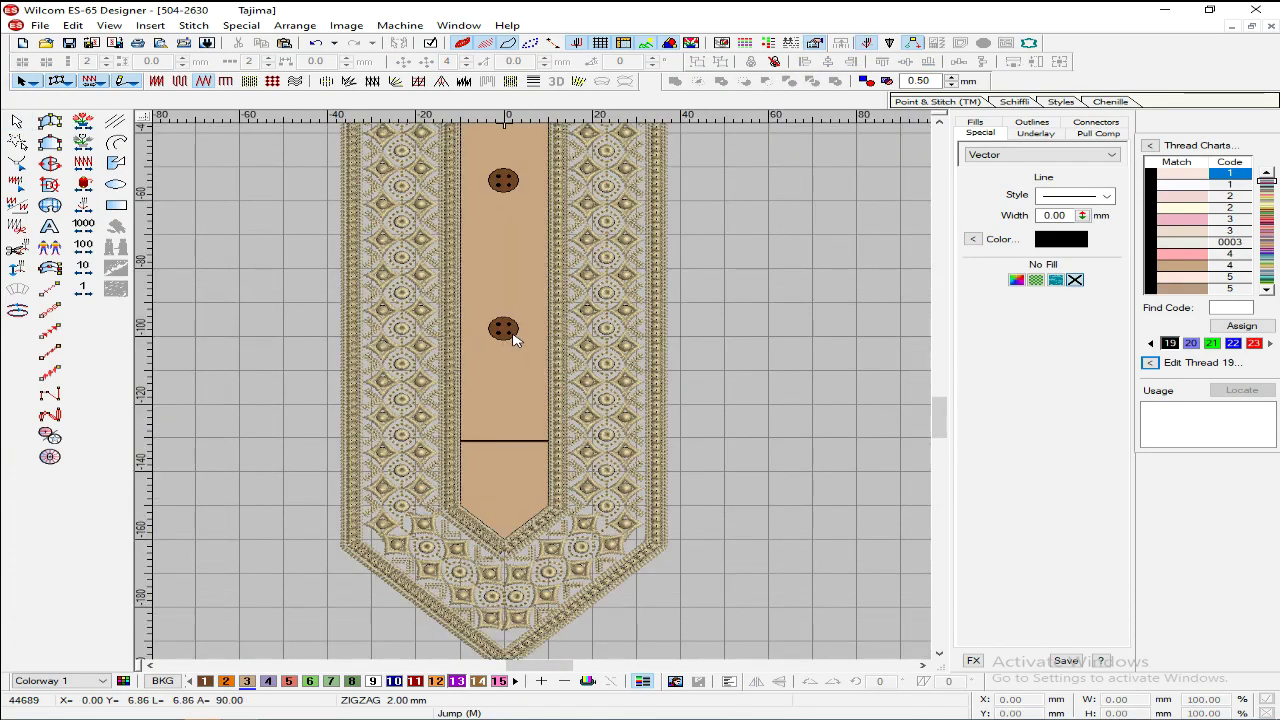
scroll(489, 344, "down", 1)
scroll(530, 573, "up", 1)
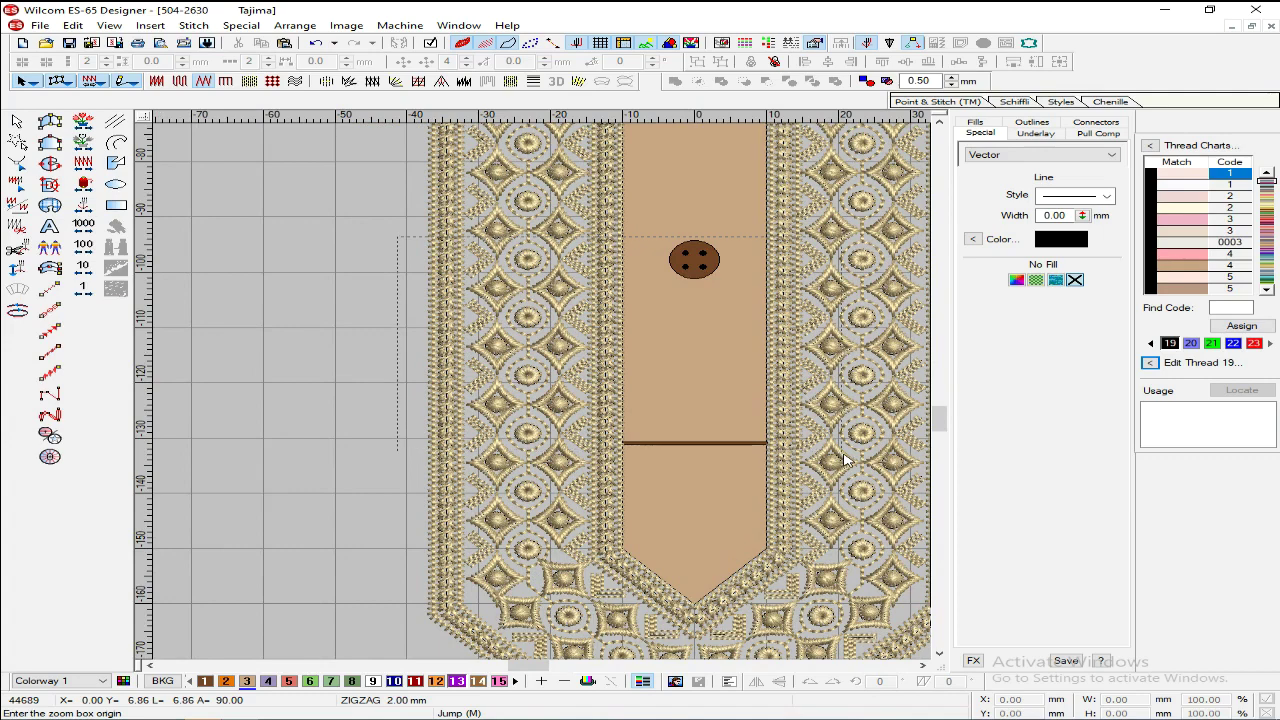
scroll(846, 461, "up", 1)
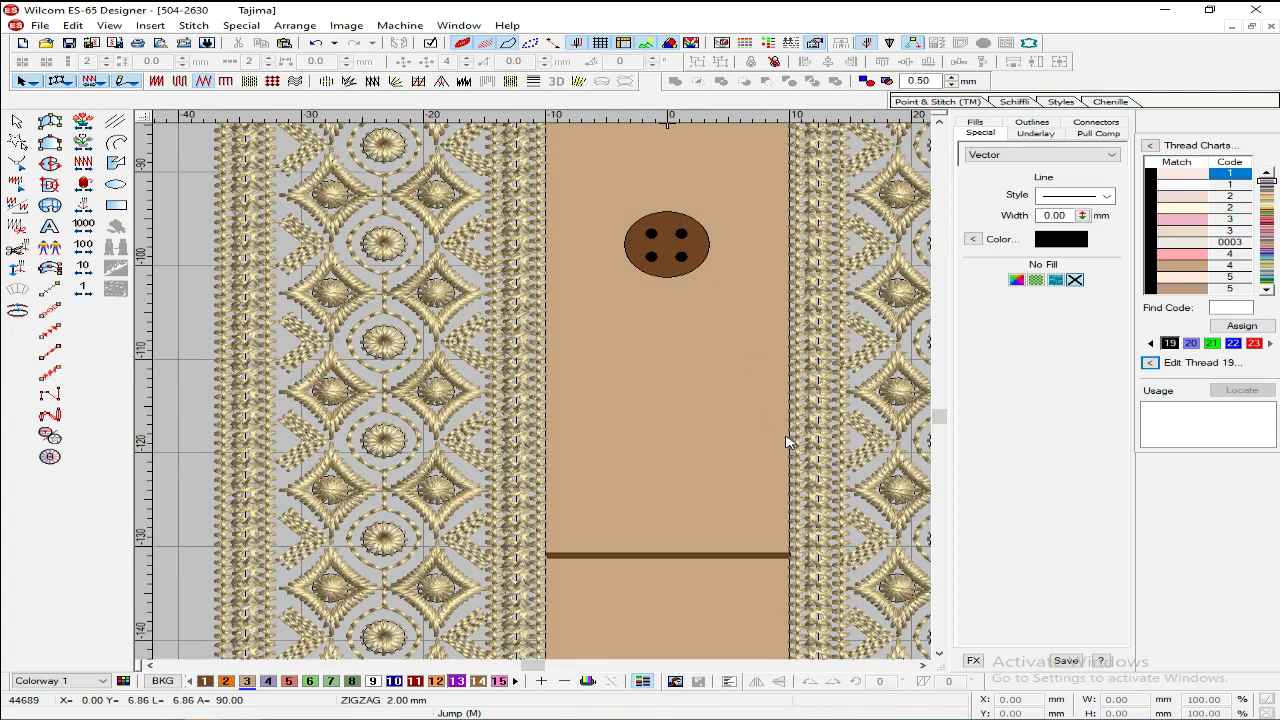